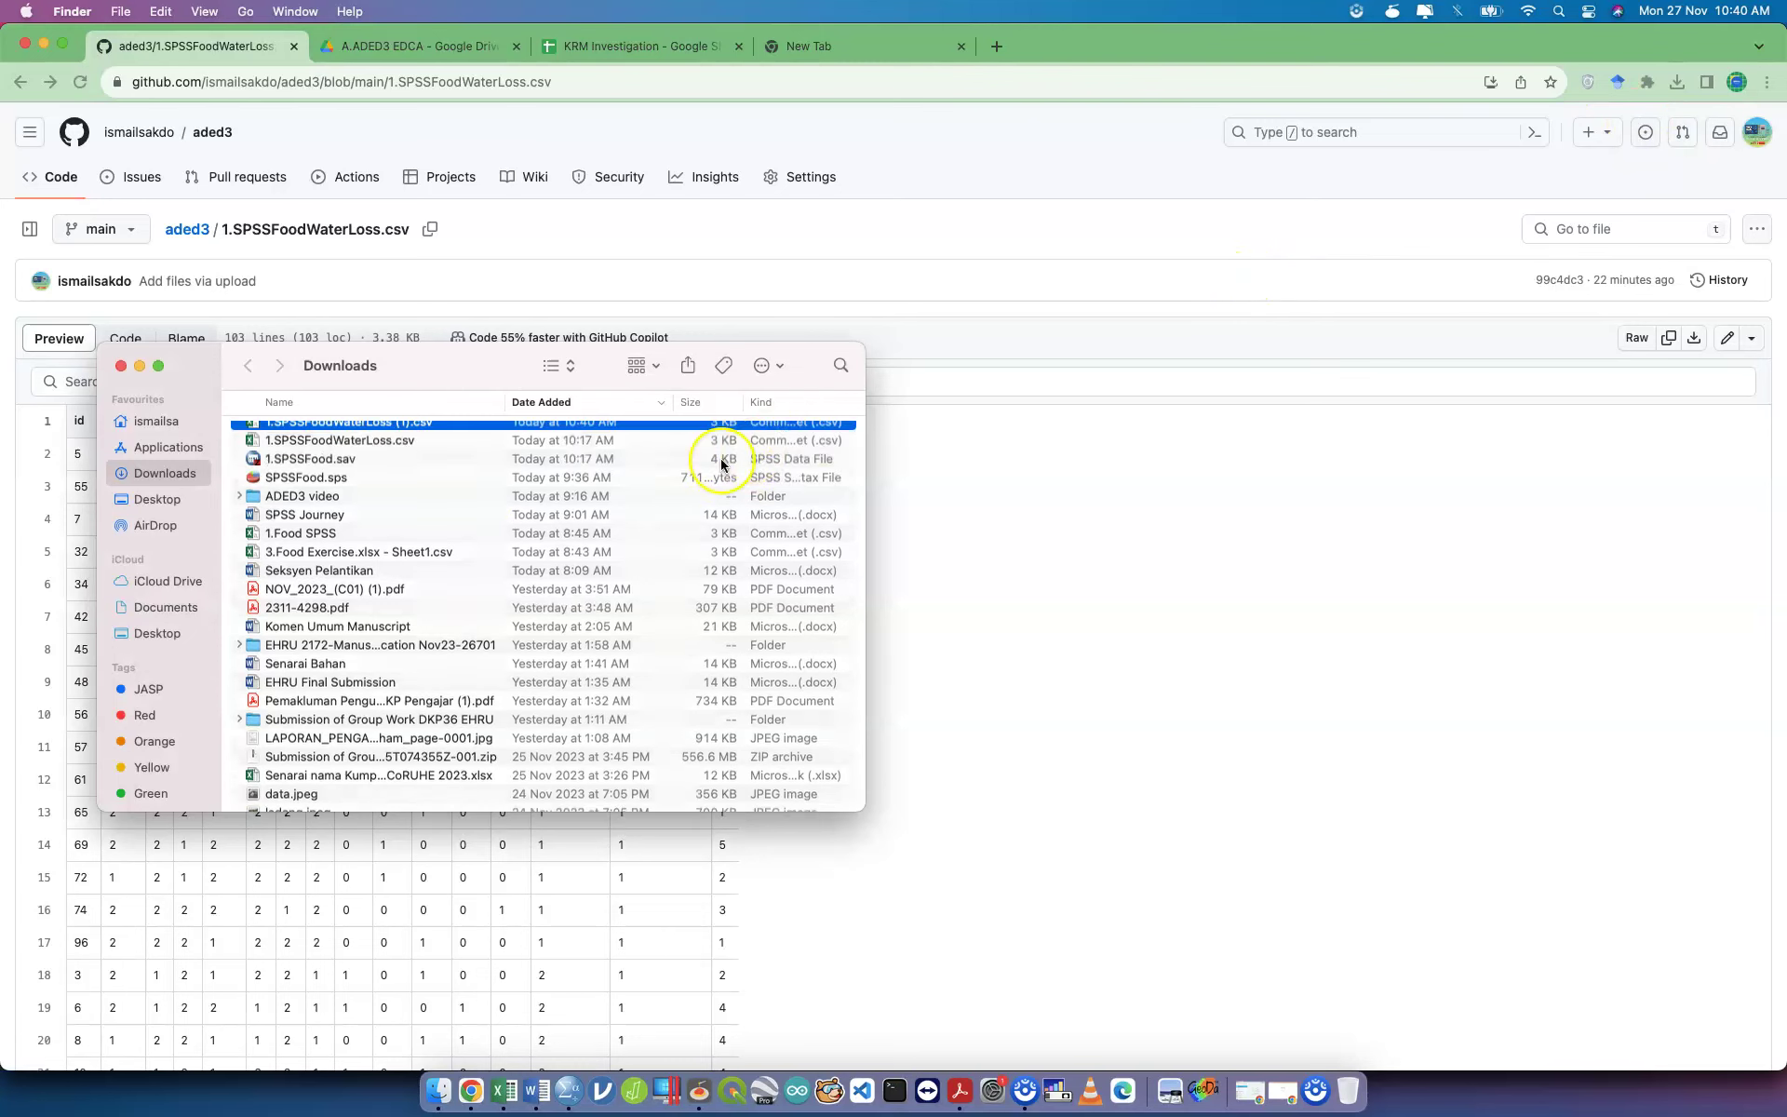
Open 1.SPSSFoodWaterLoss.csv from the Downloads folder in Excel and select the first y1 value.
click(416, 455)
double_click(416, 454)
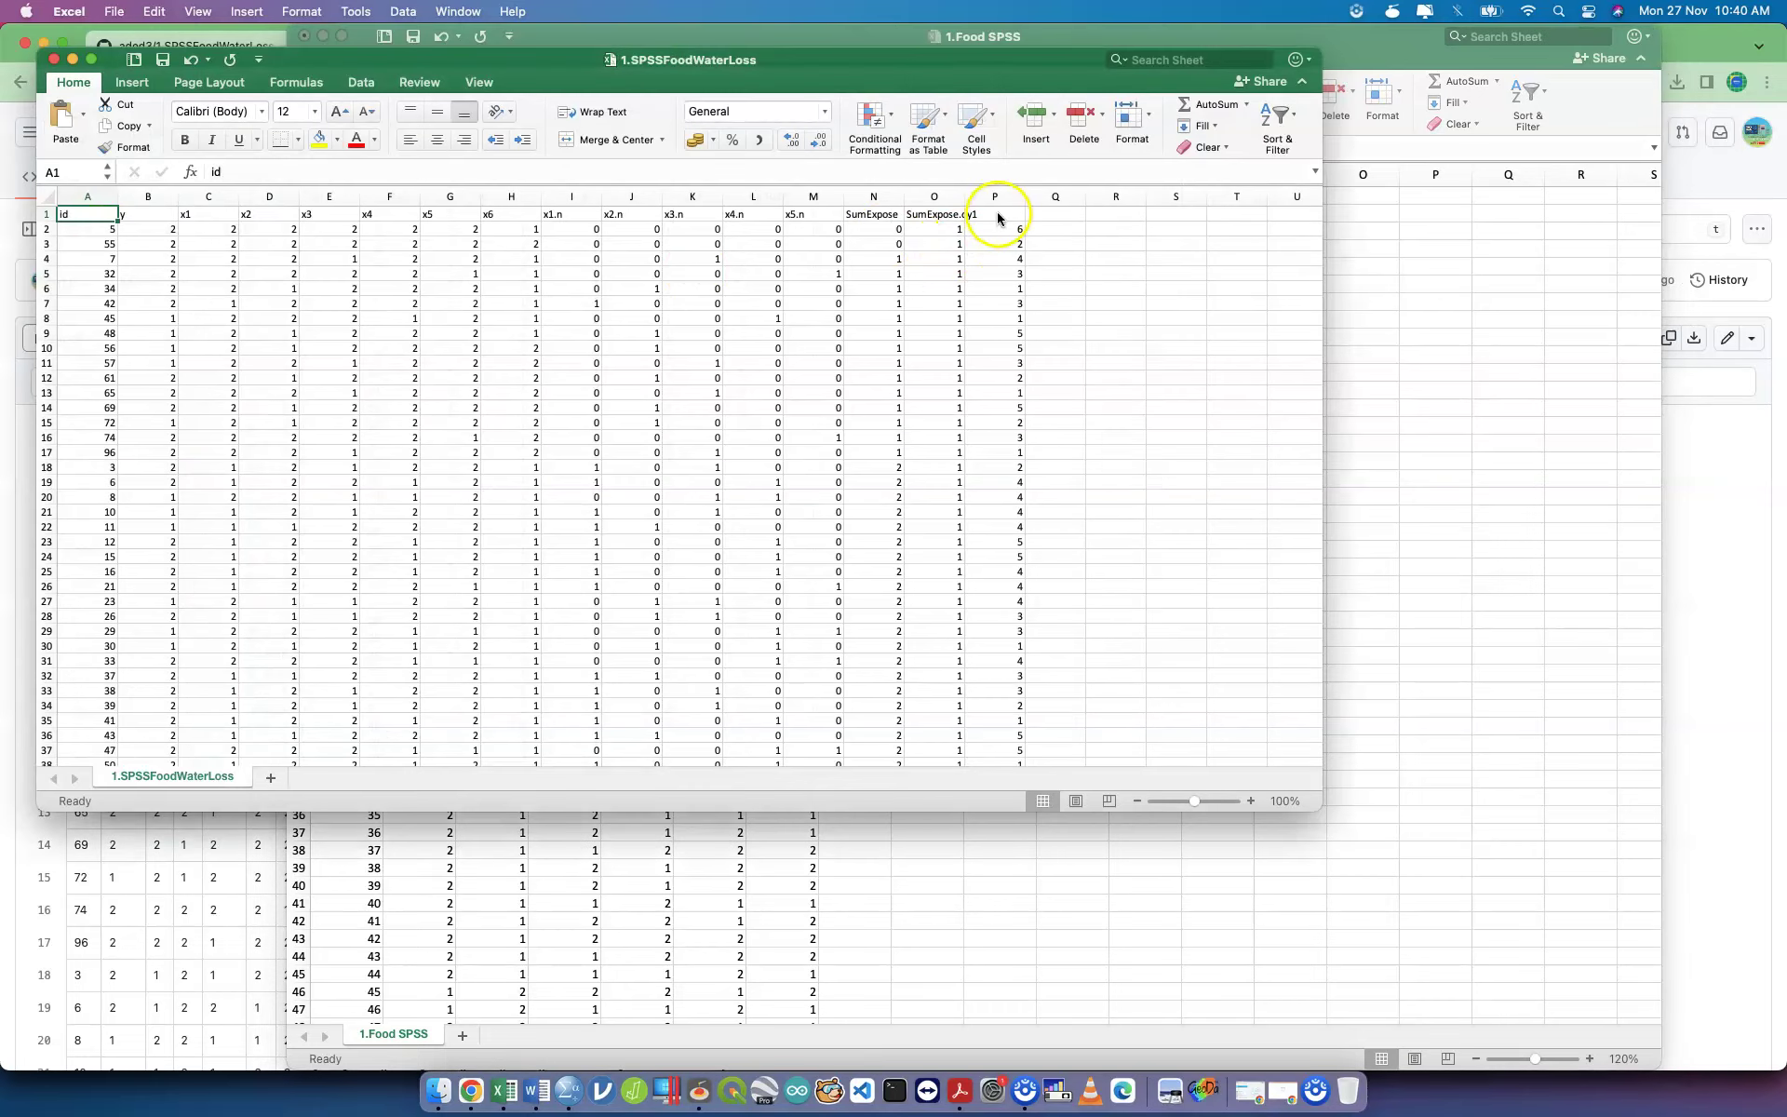
click(1019, 228)
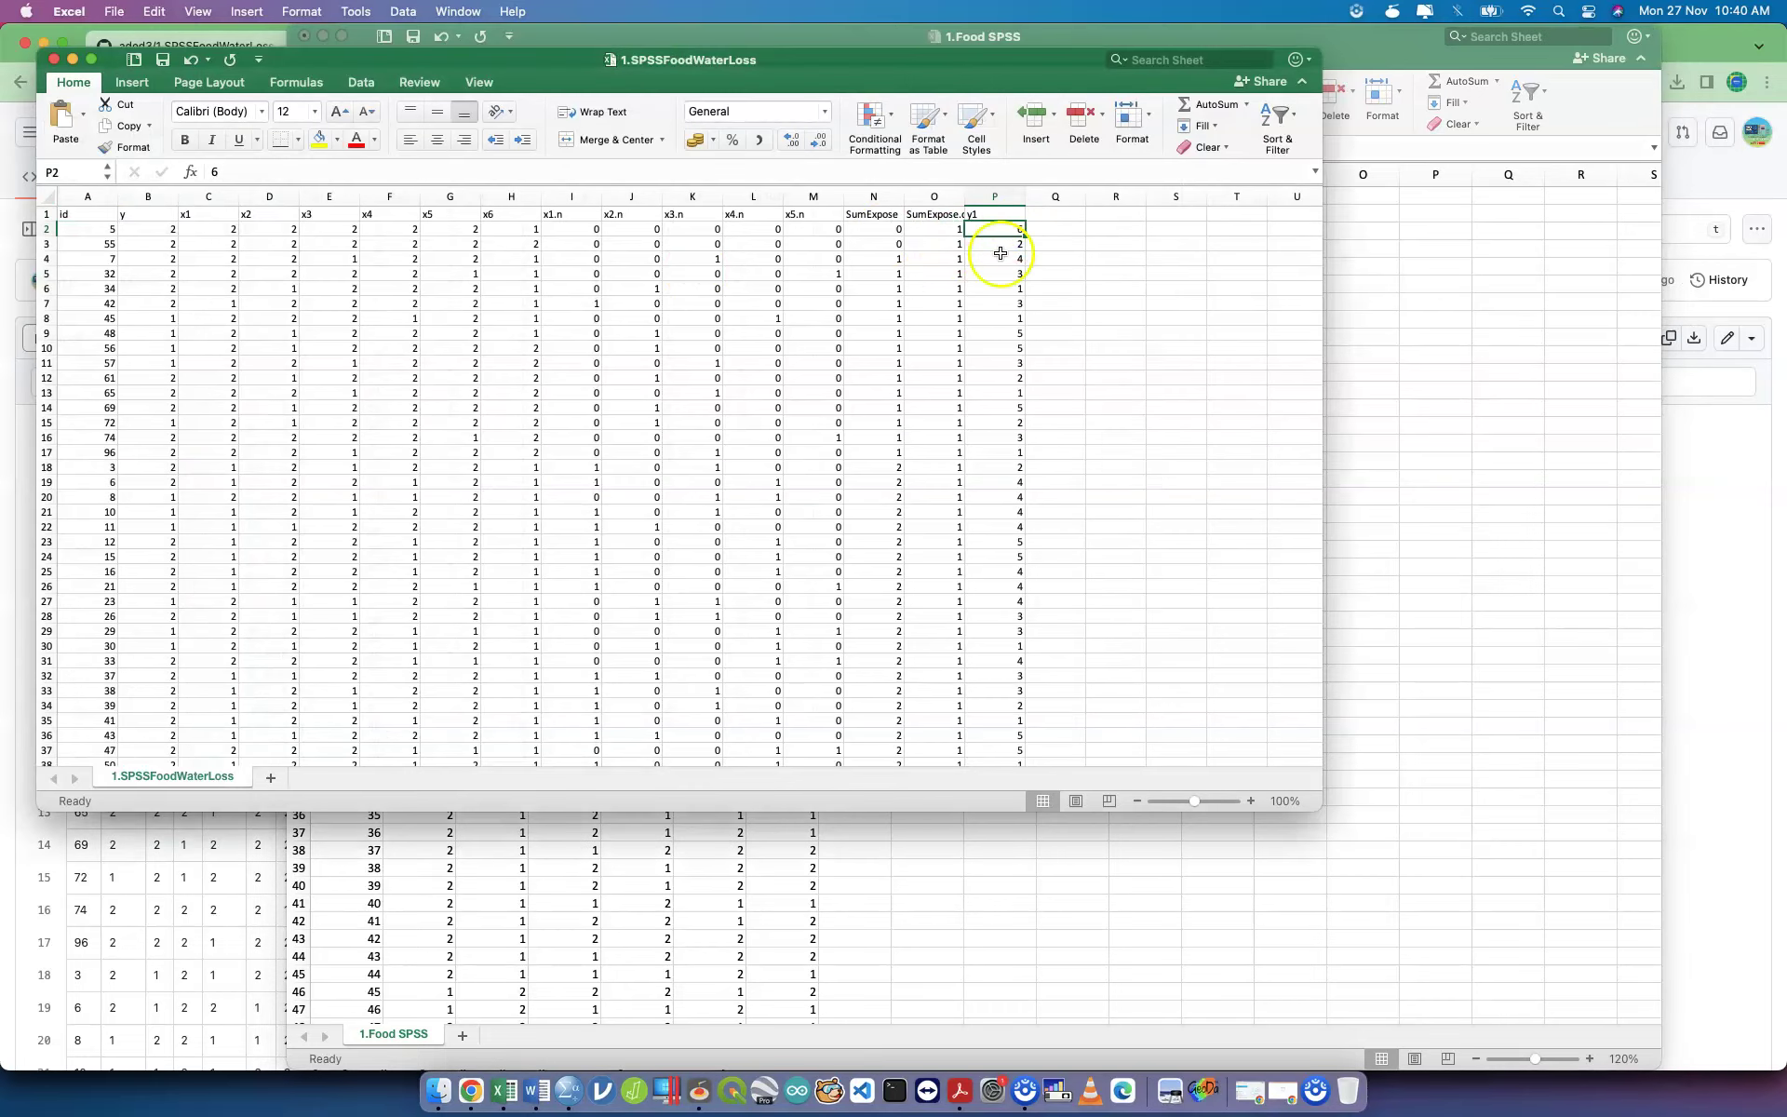
Sort the records by id from smallest to largest, expanding the sort to all the other columns.
click(102, 227)
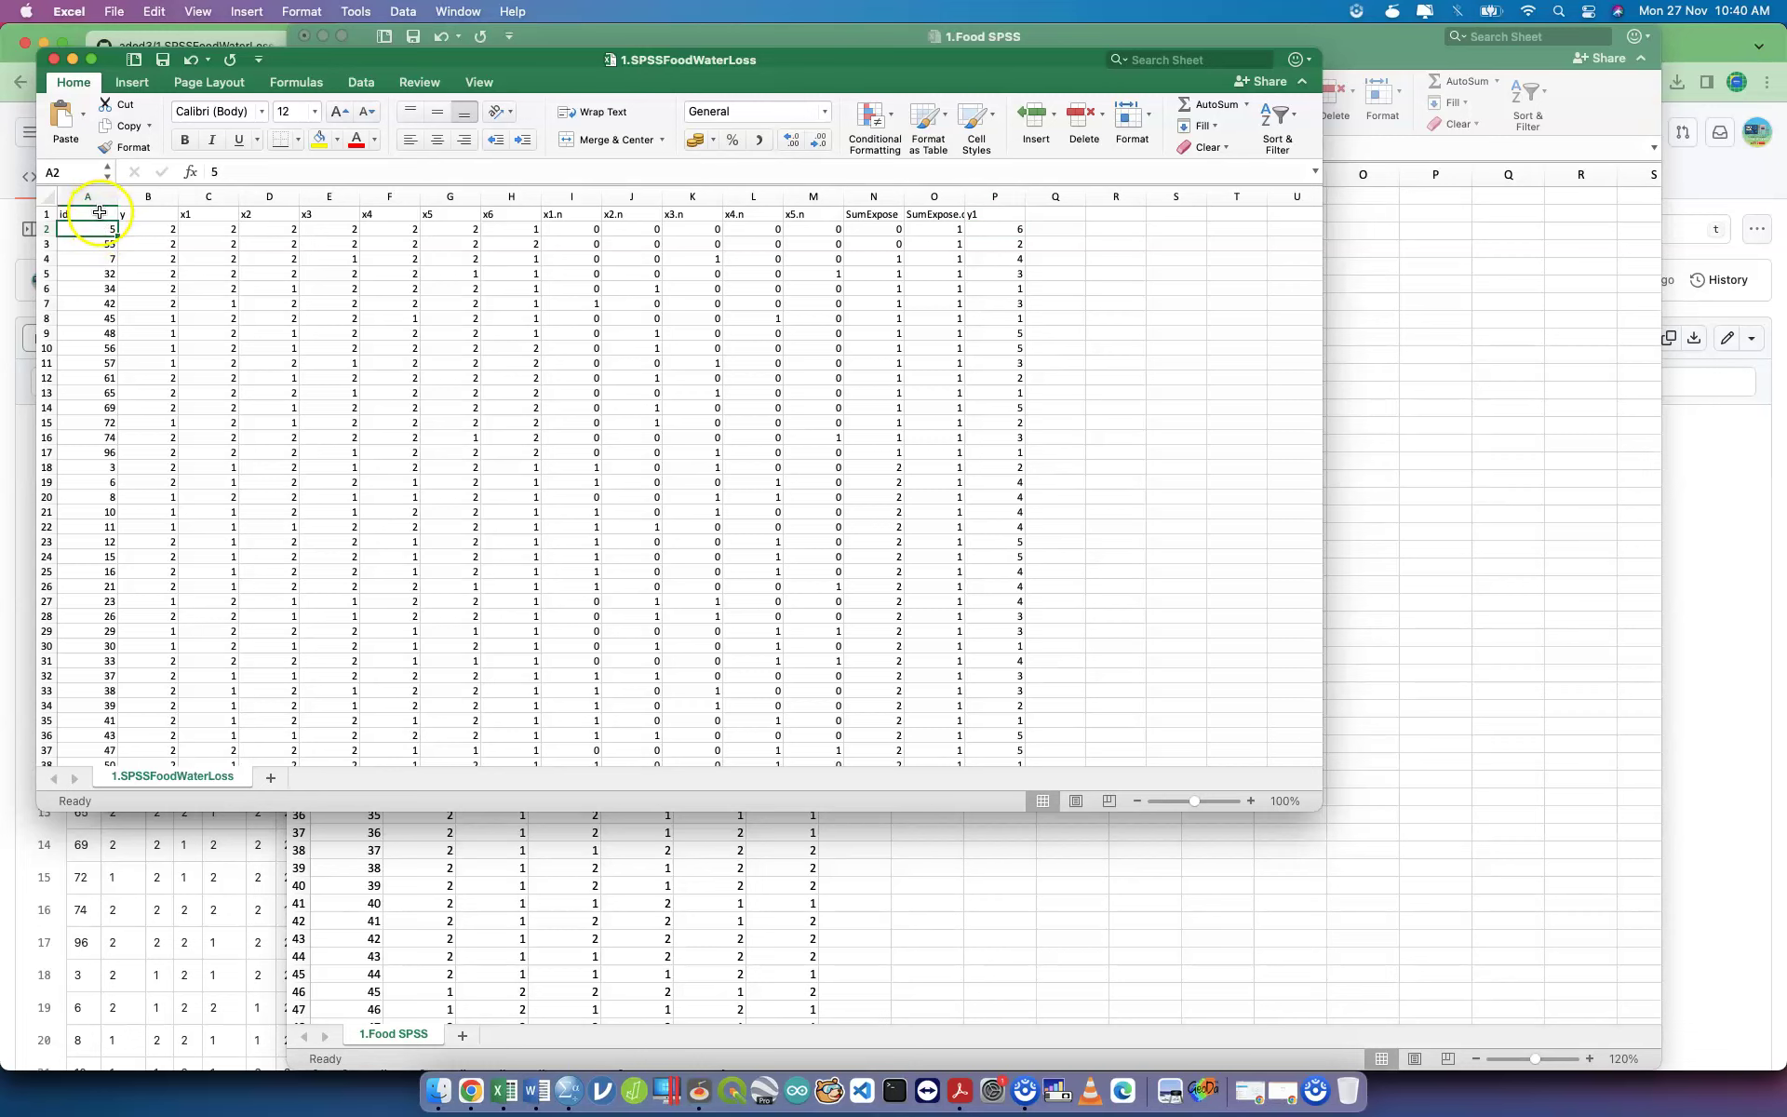
scroll(177, 590, down, 13)
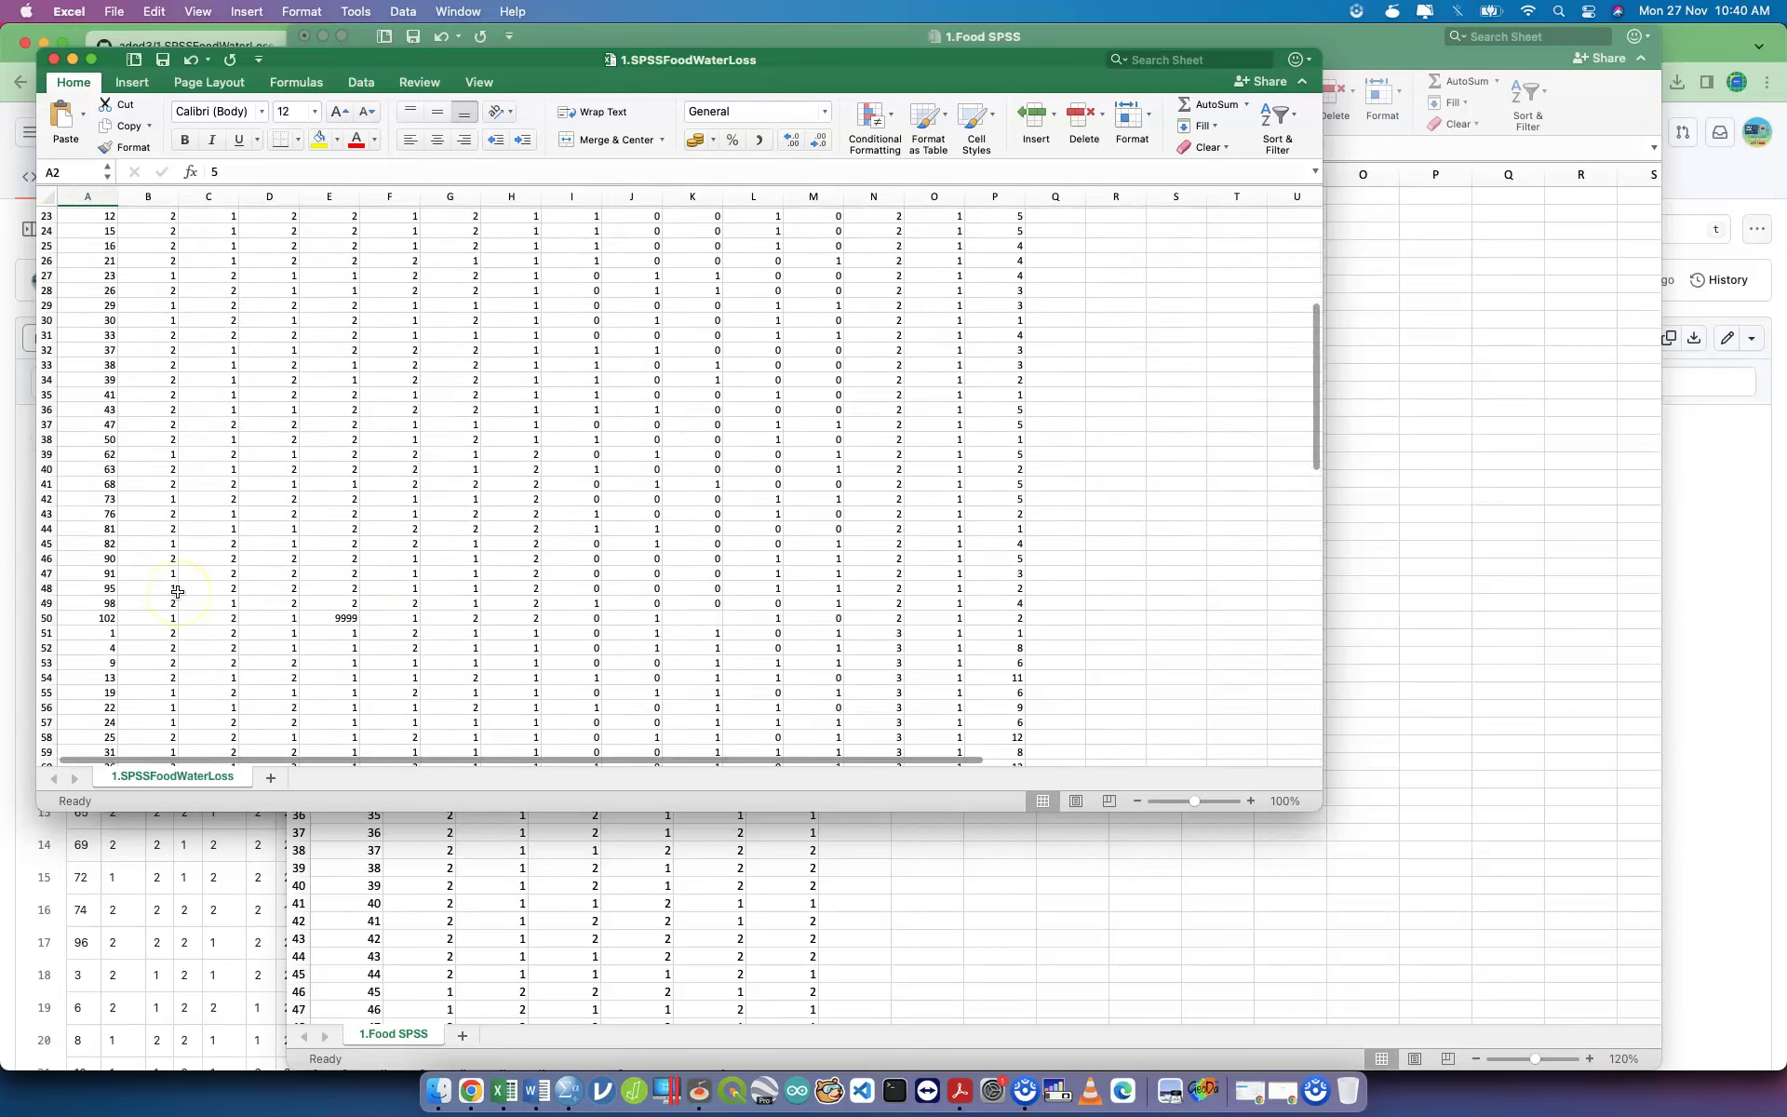
scroll(177, 591, down, 16)
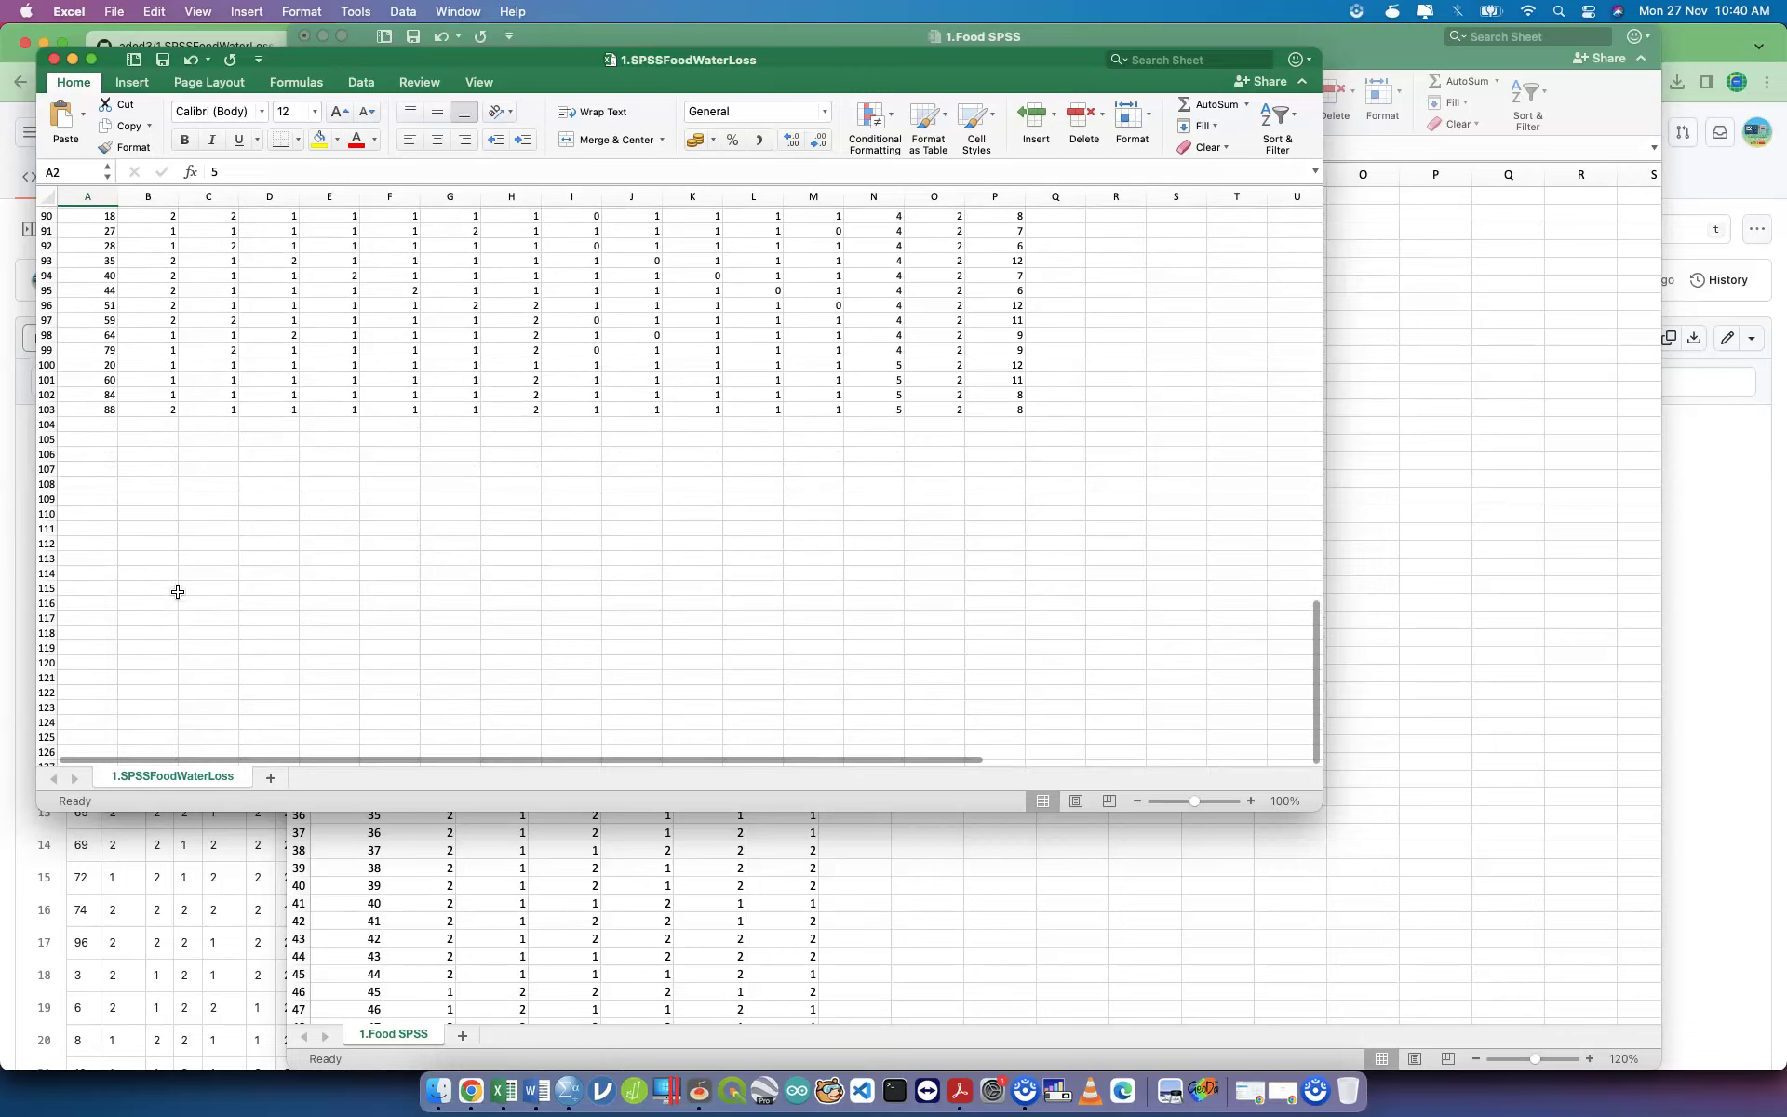
shift+click(99, 412)
right_click(98, 414)
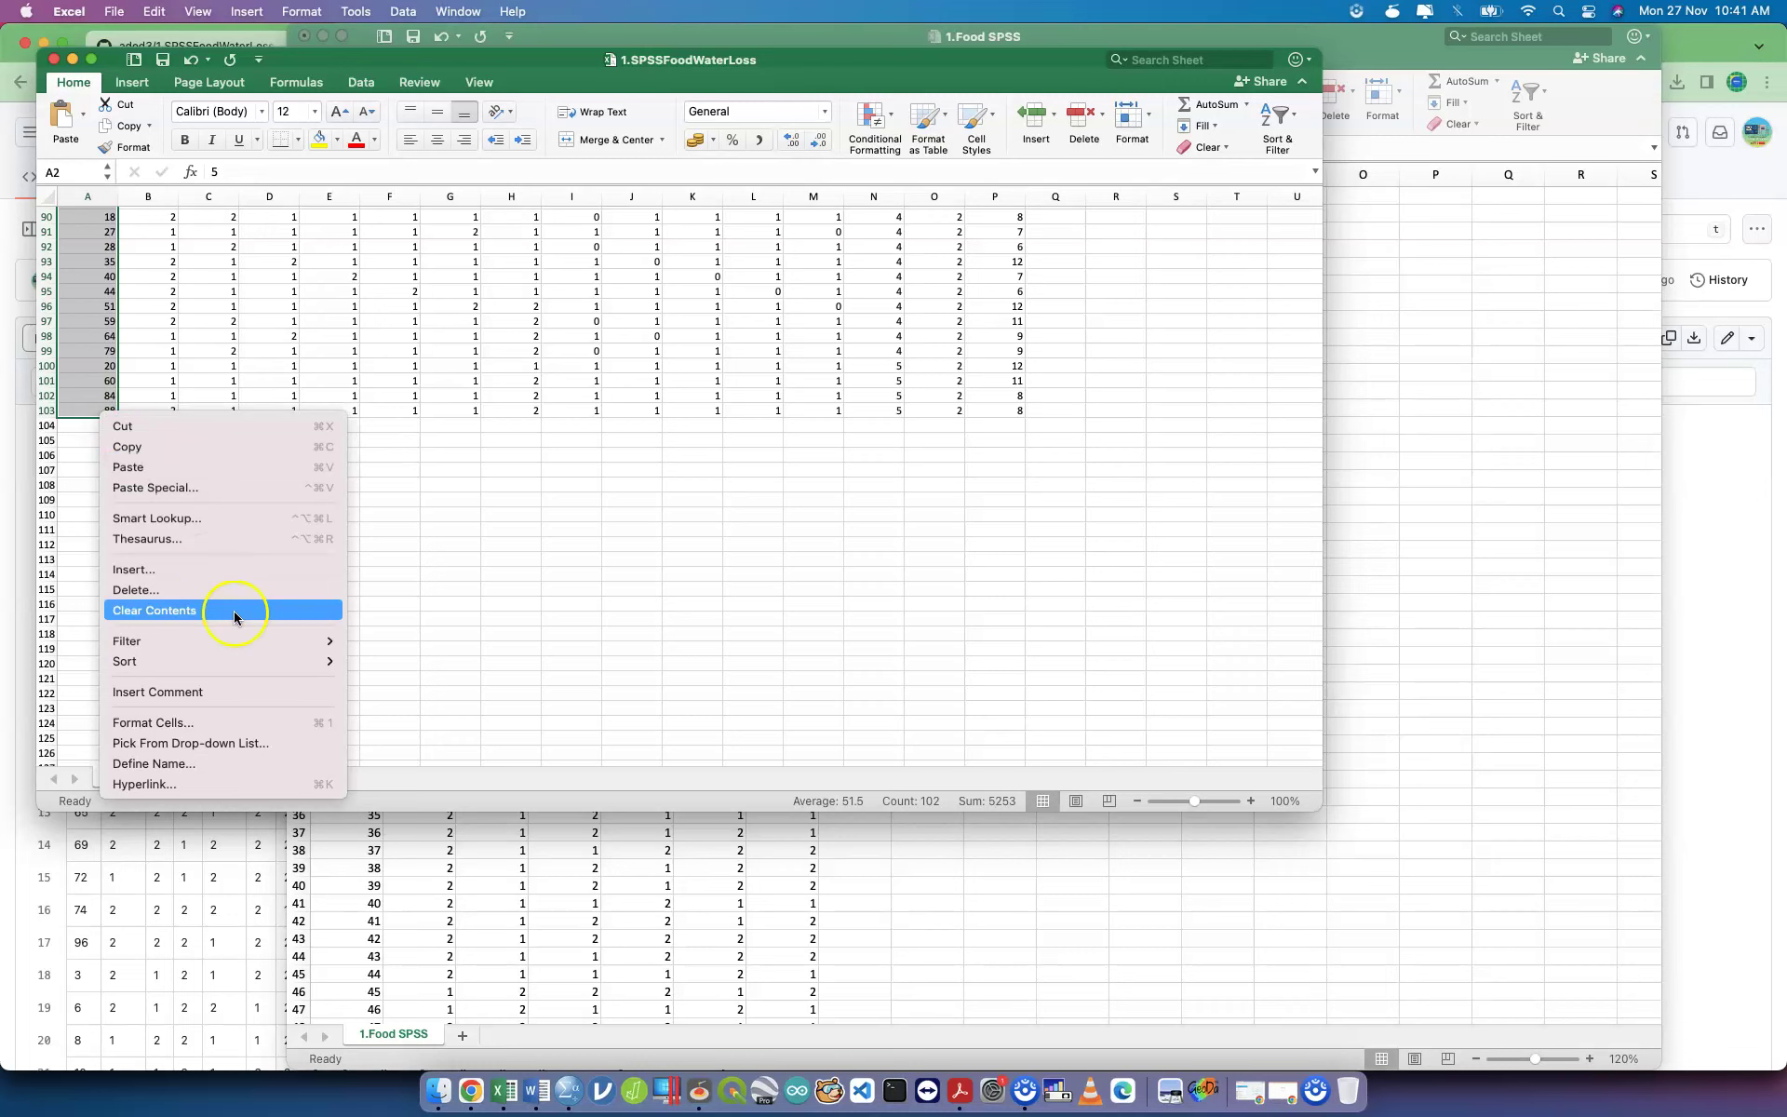
mouse_move(305, 644)
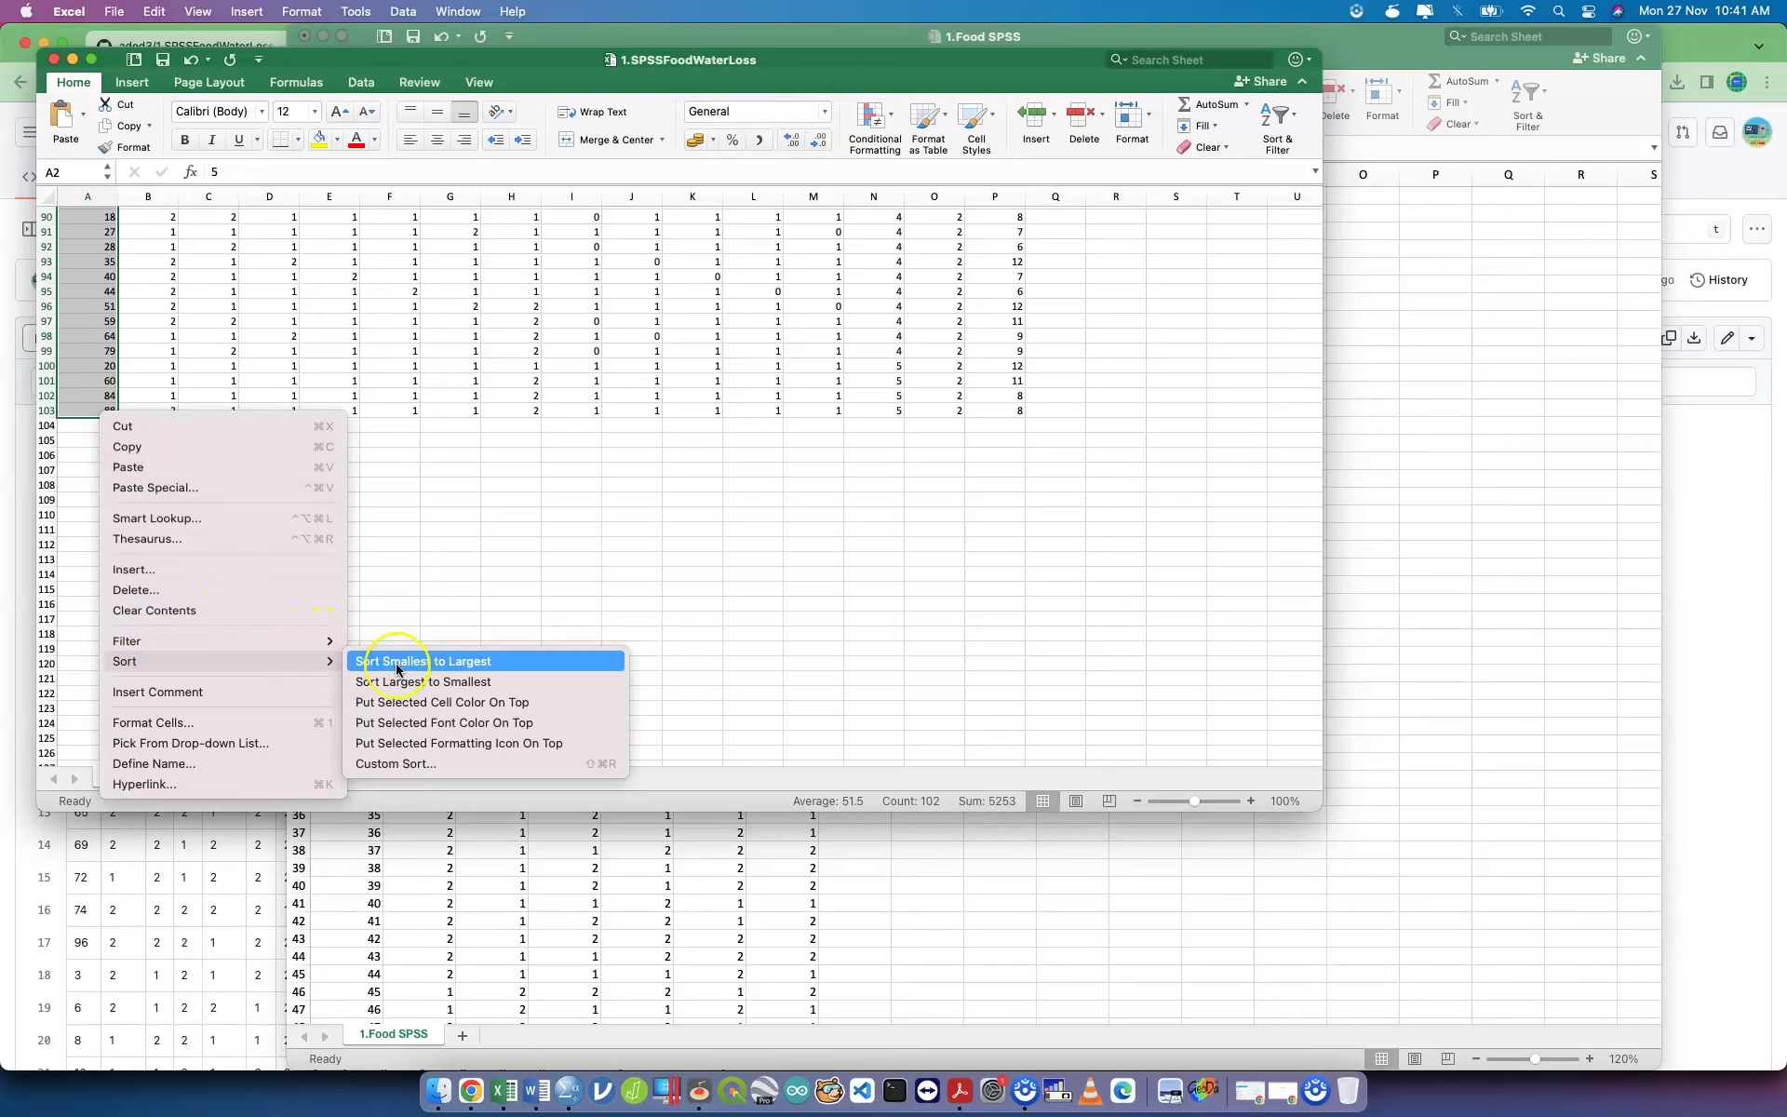
click(396, 661)
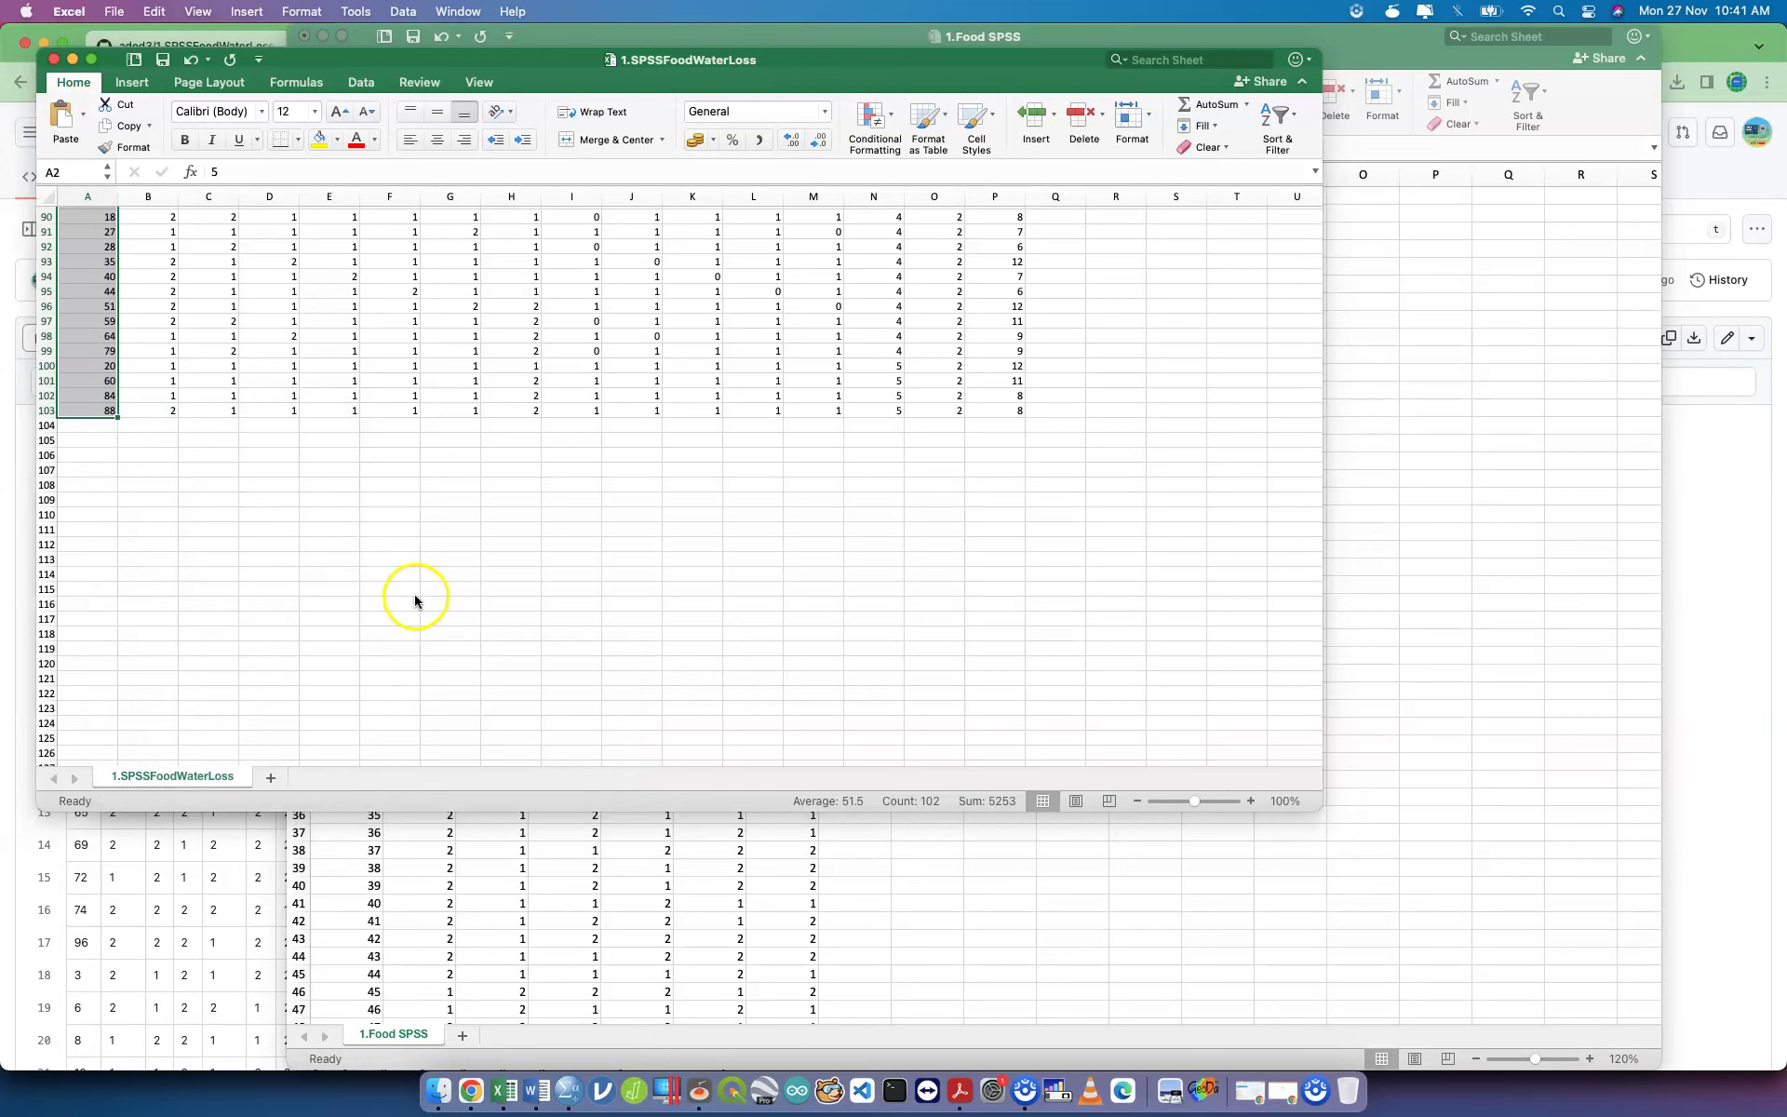
click(513, 686)
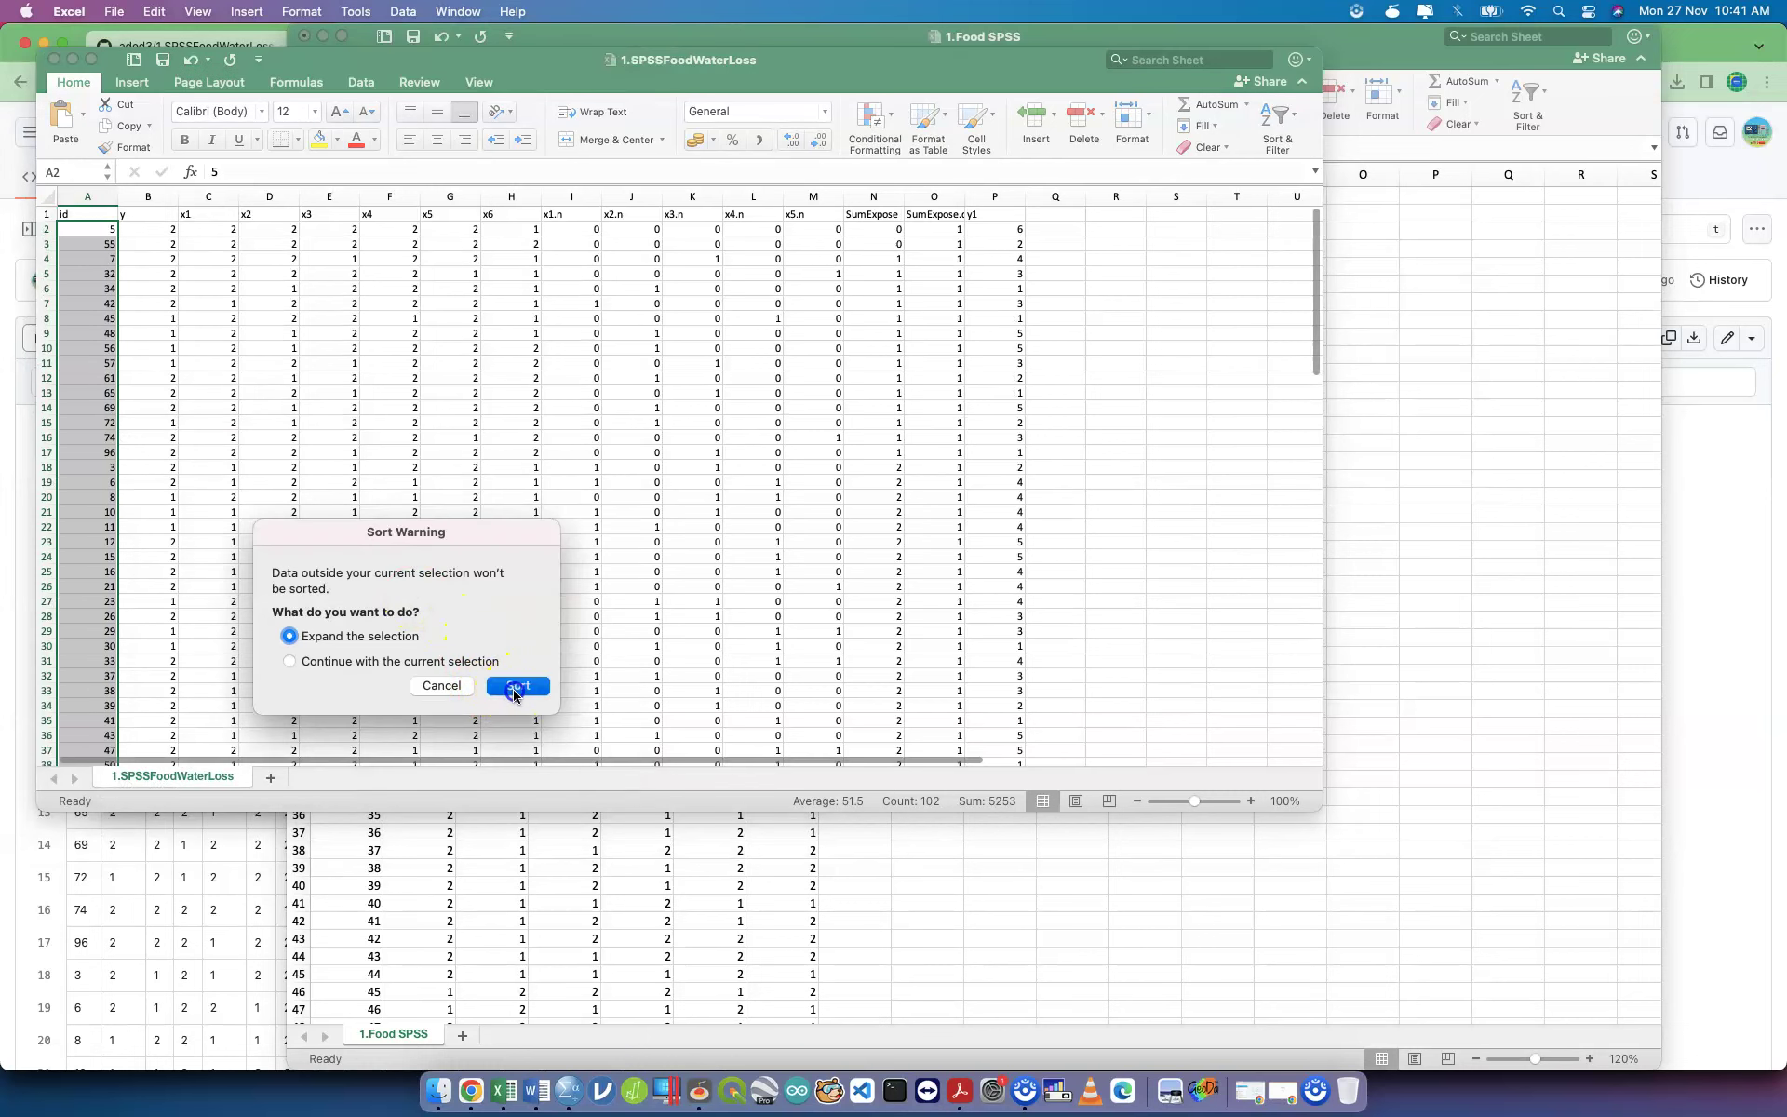
scroll(286, 424, up, 2)
key(super+z)
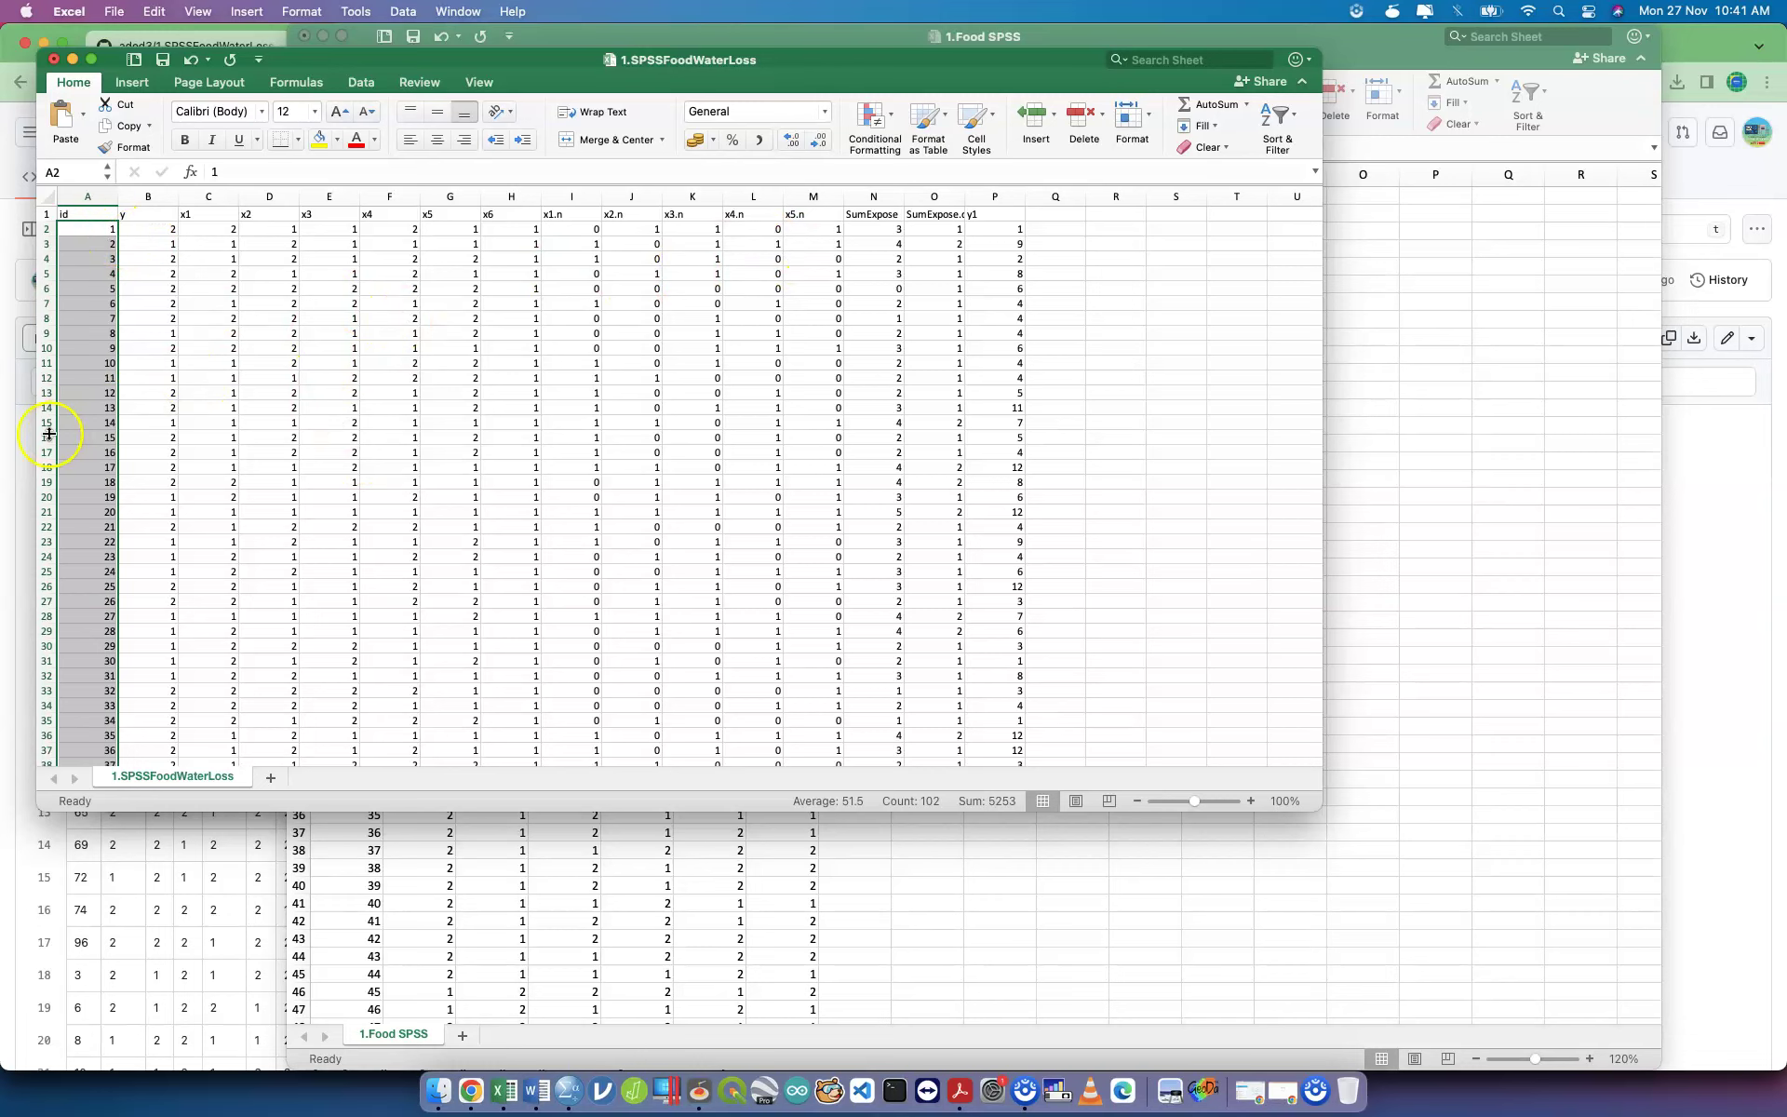
scroll(120, 450, down, 20)
scroll(125, 451, up, 20)
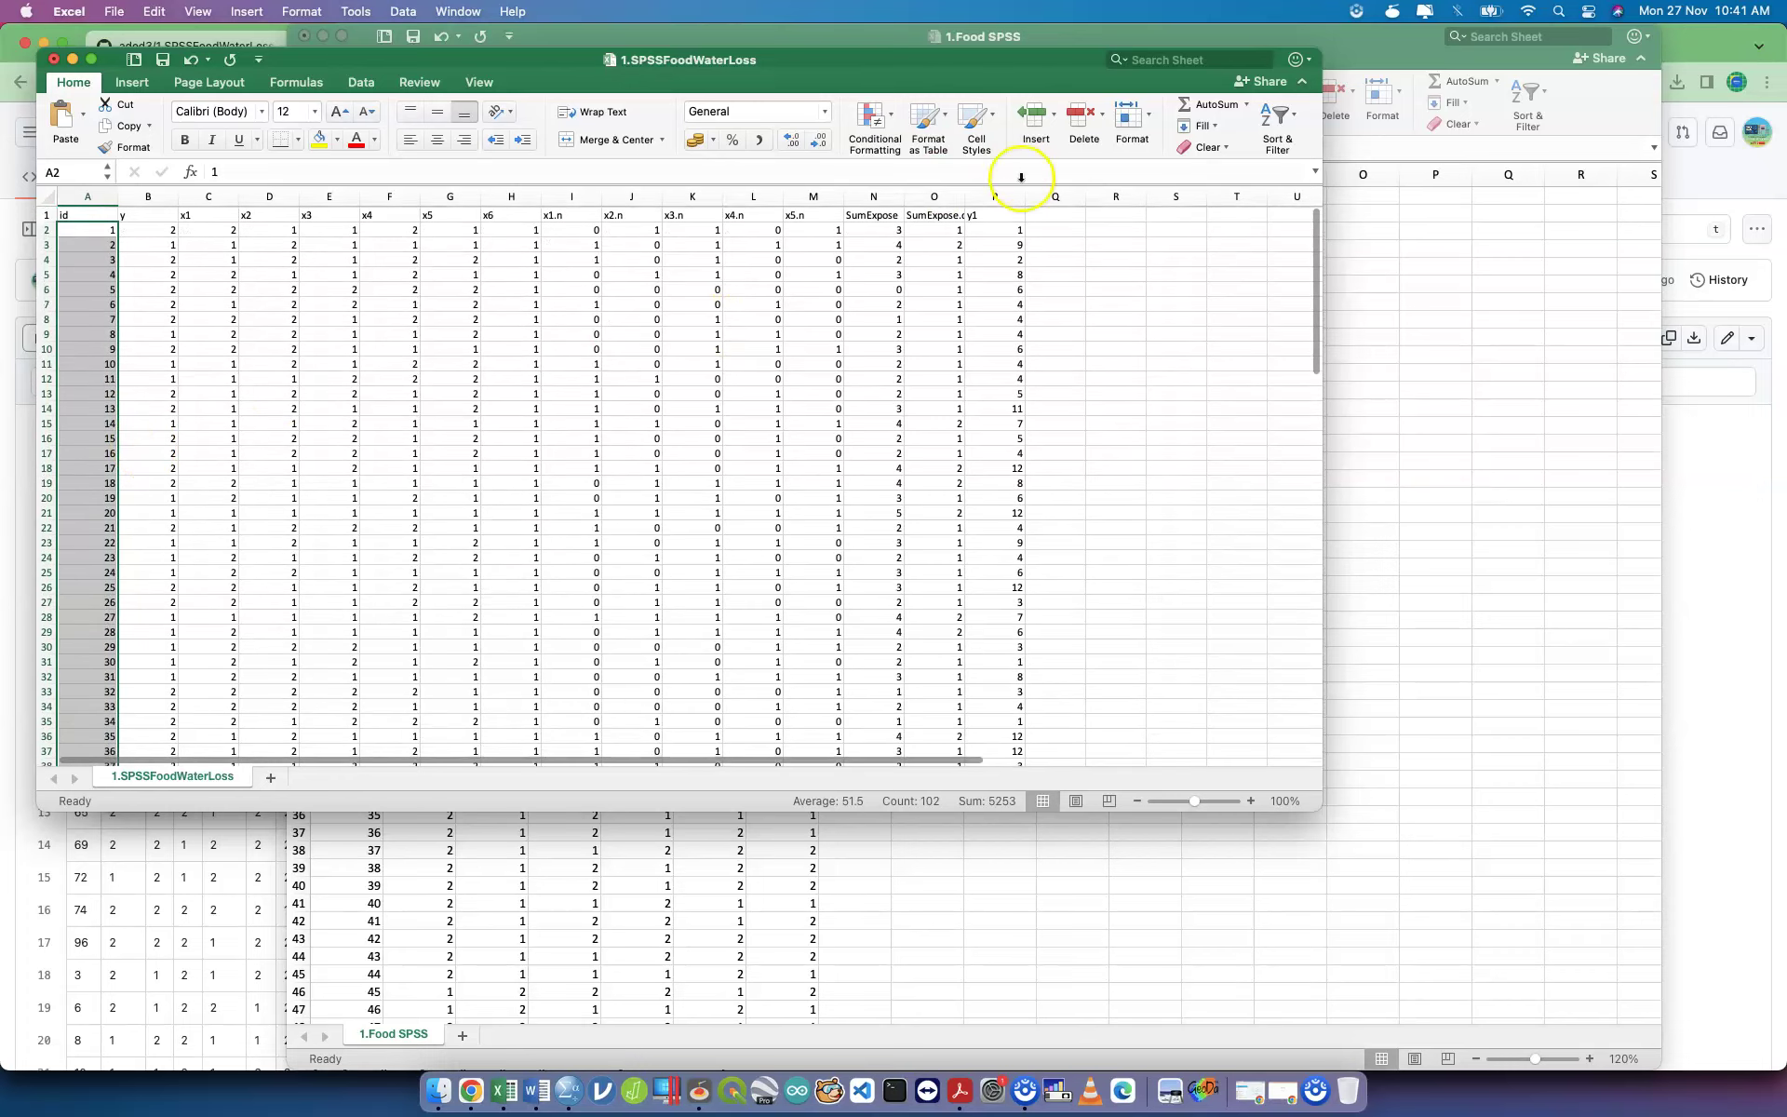
click(1014, 230)
scroll(1020, 373, down, 4)
scroll(1021, 381, down, 18)
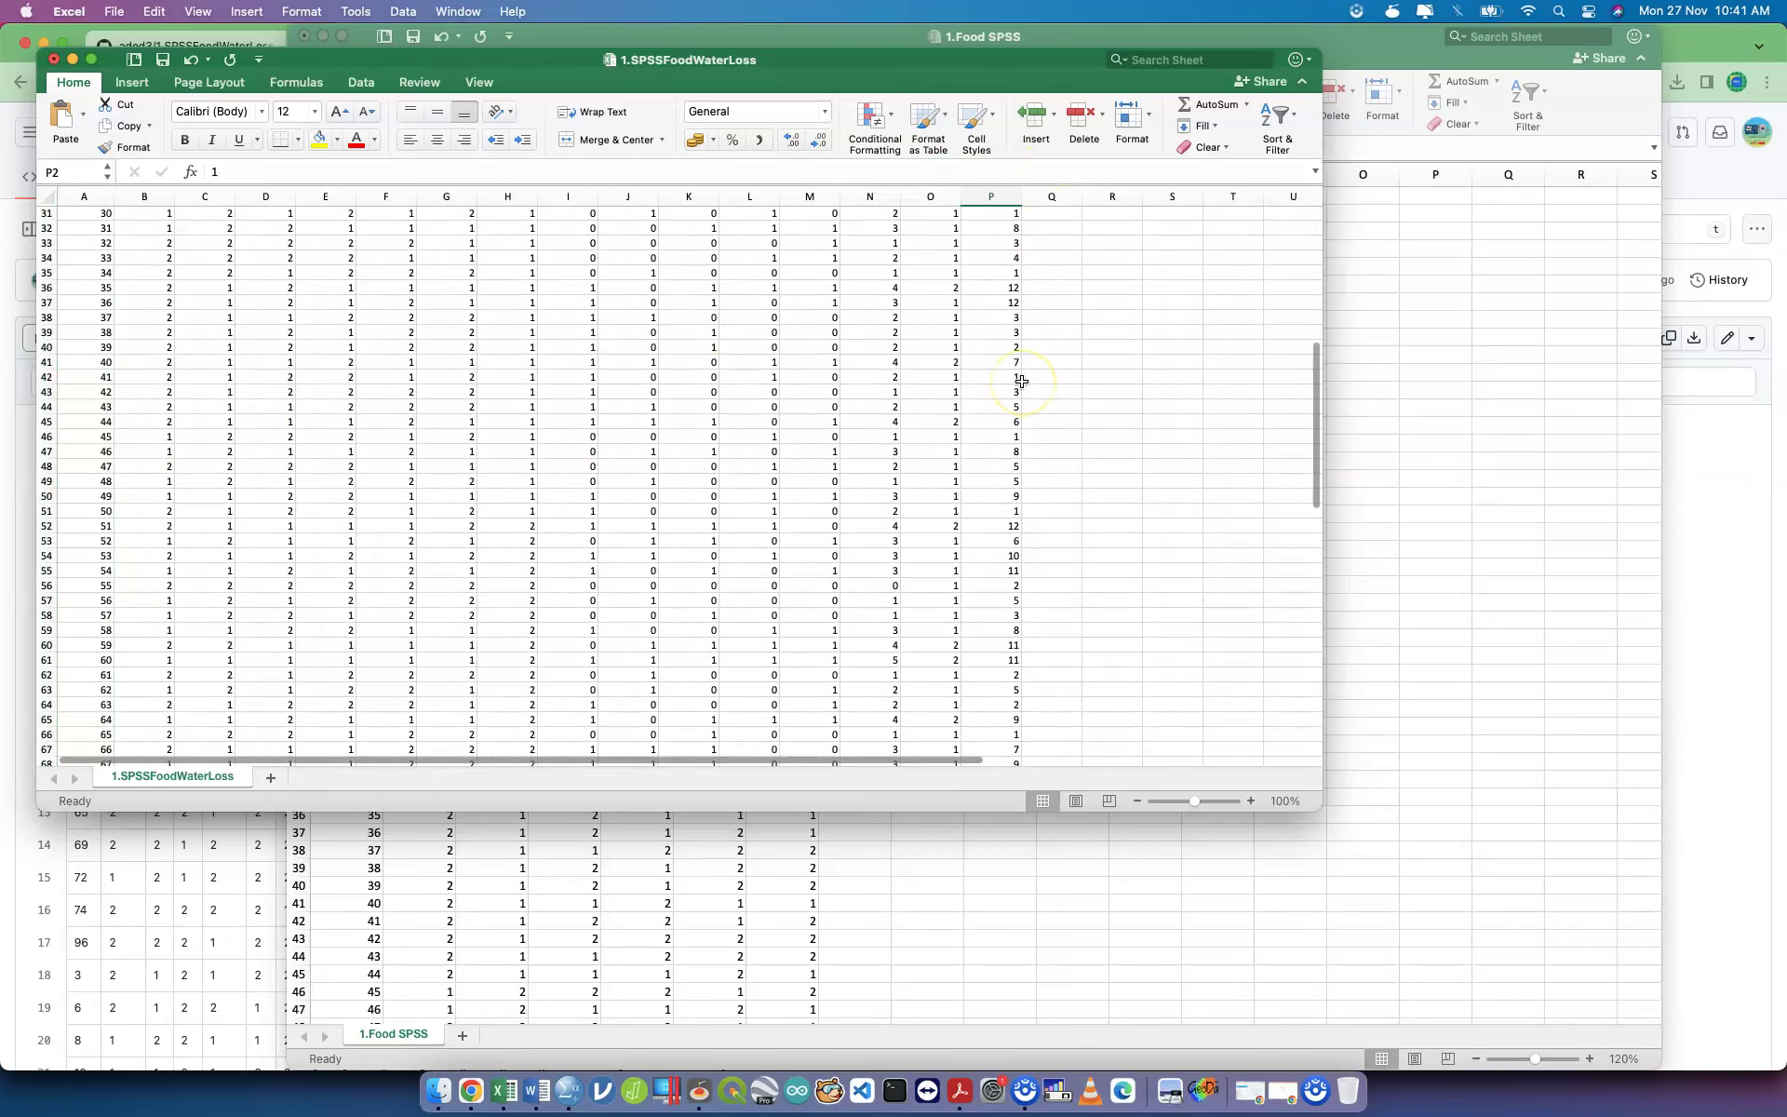
click(1015, 421)
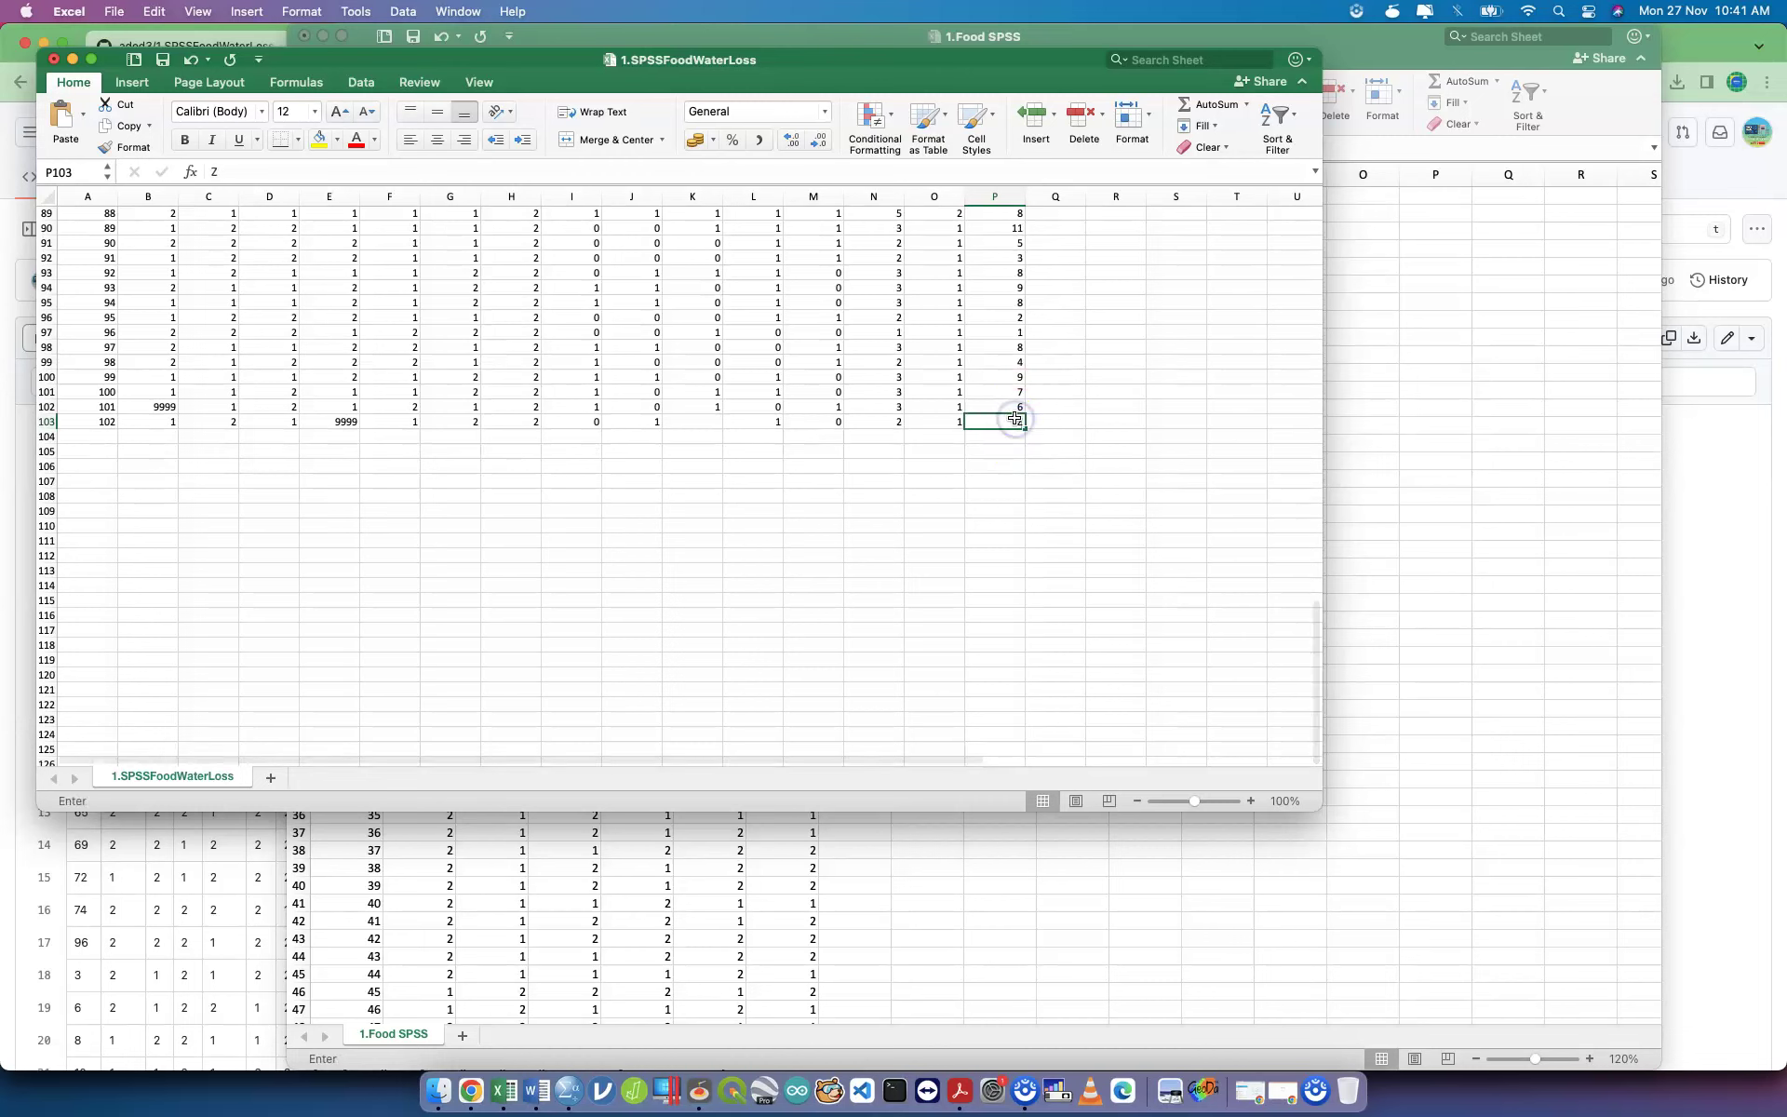
text(Z)
click(1021, 450)
scroll(1021, 387, up, 20)
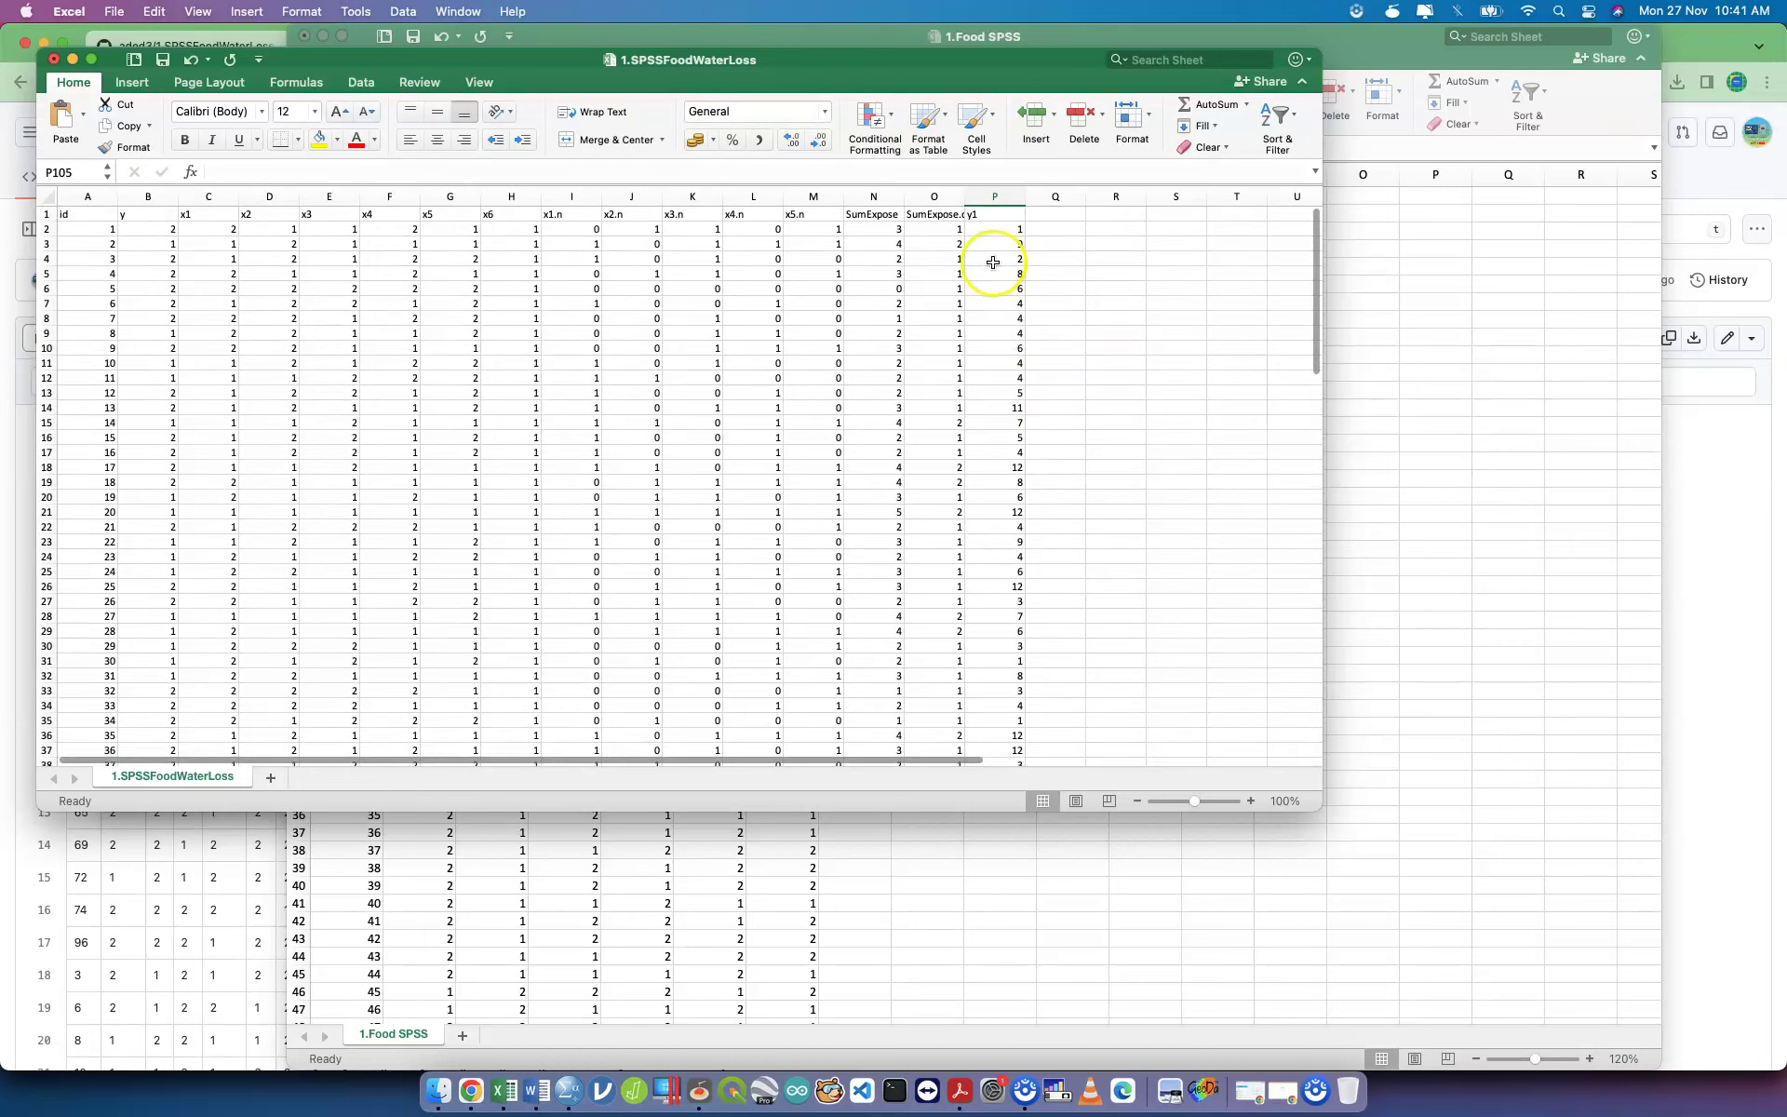
Copy all y1 values from P2 to P103.
click(996, 229)
scroll(1044, 401, down, 10)
scroll(1045, 400, down, 10)
shift+click(1003, 345)
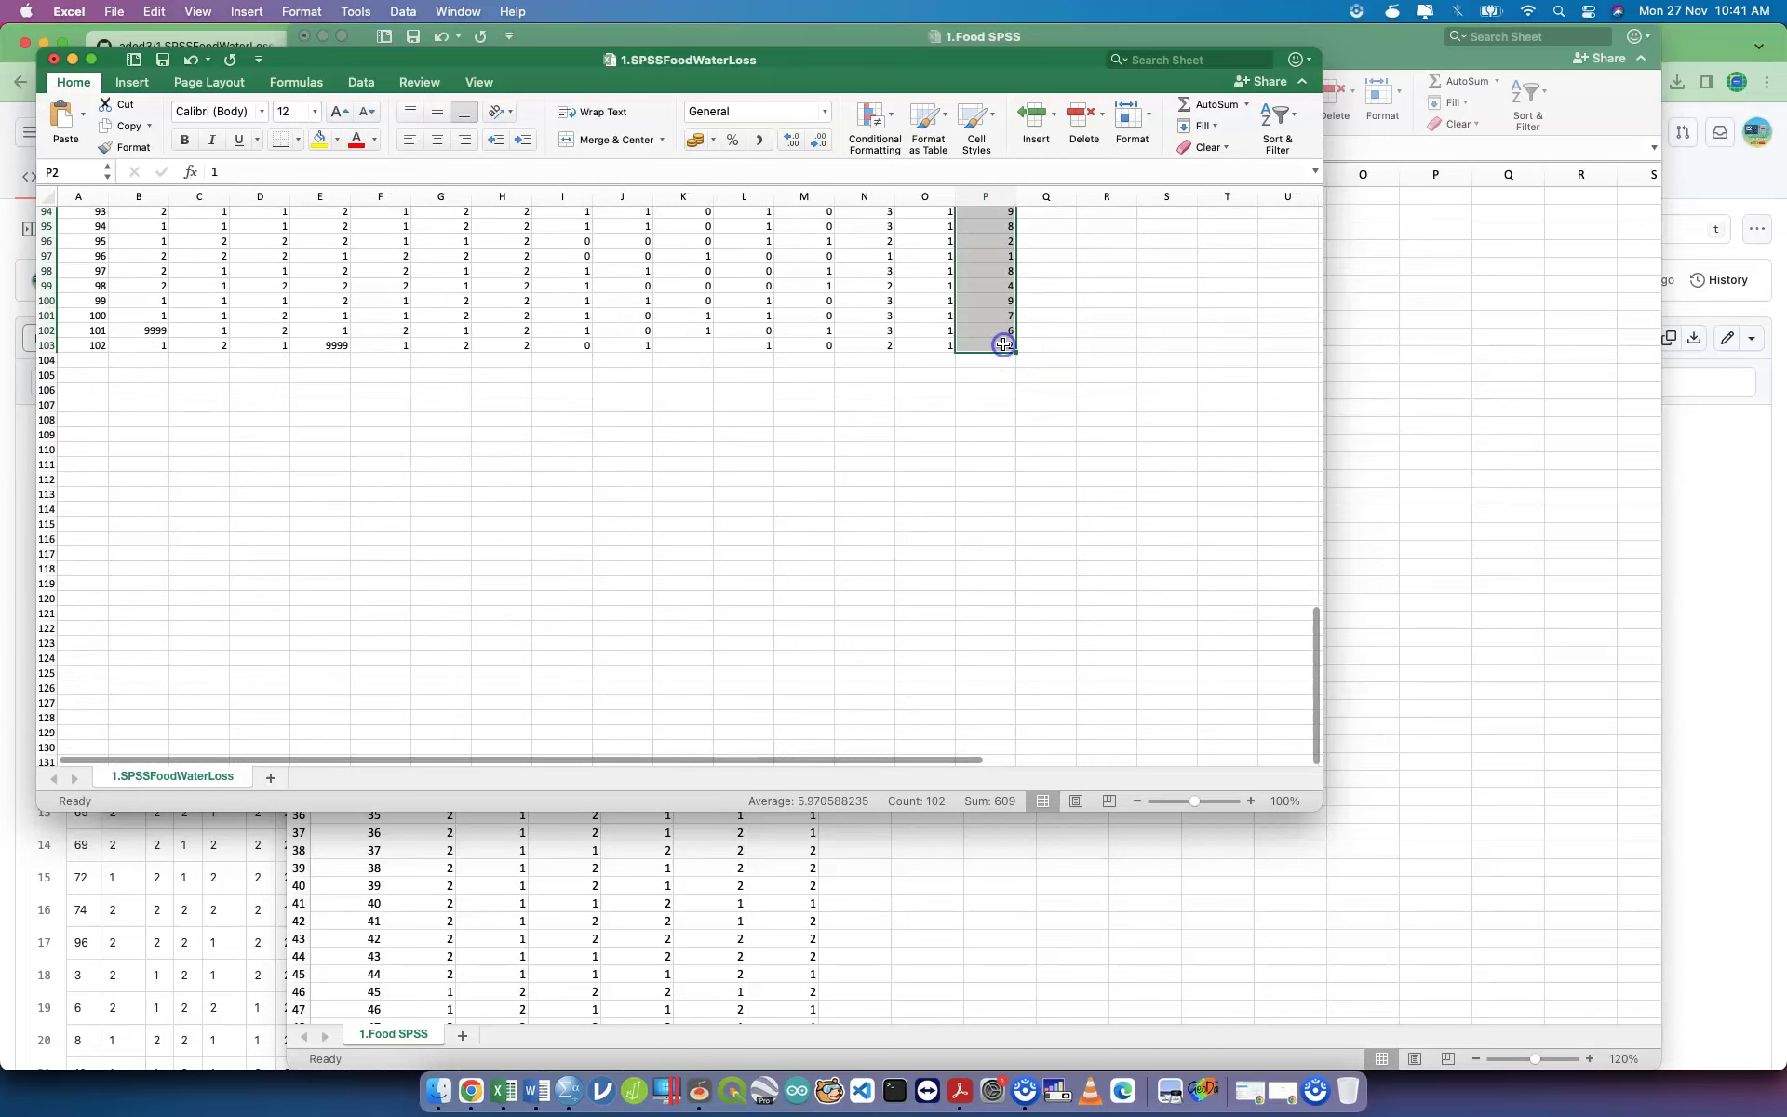
key(super+c)
scroll(1003, 345, up, 20)
Switch to the SPSS Data Editor, select the y1 cell of case 5, and return to the Excel spreadsheet.
key(ctrl+Up)
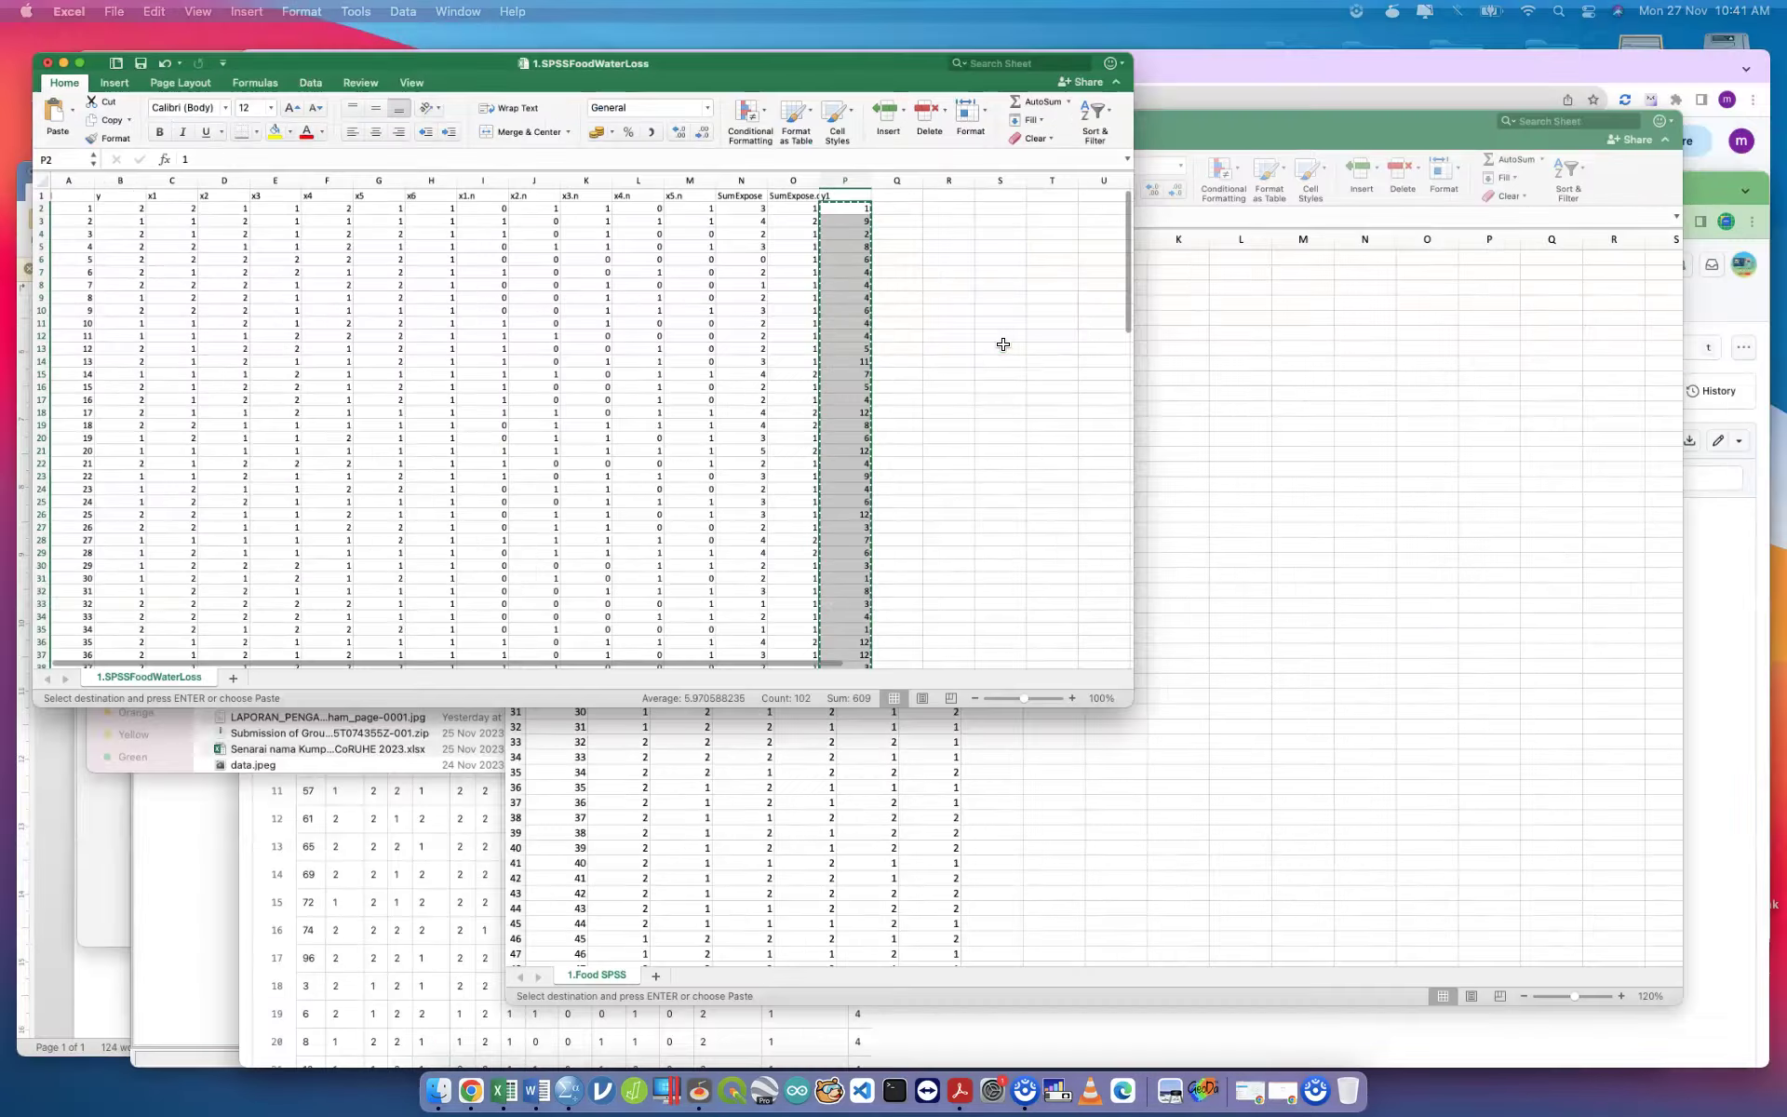
key(ctrl+Up)
click(1003, 502)
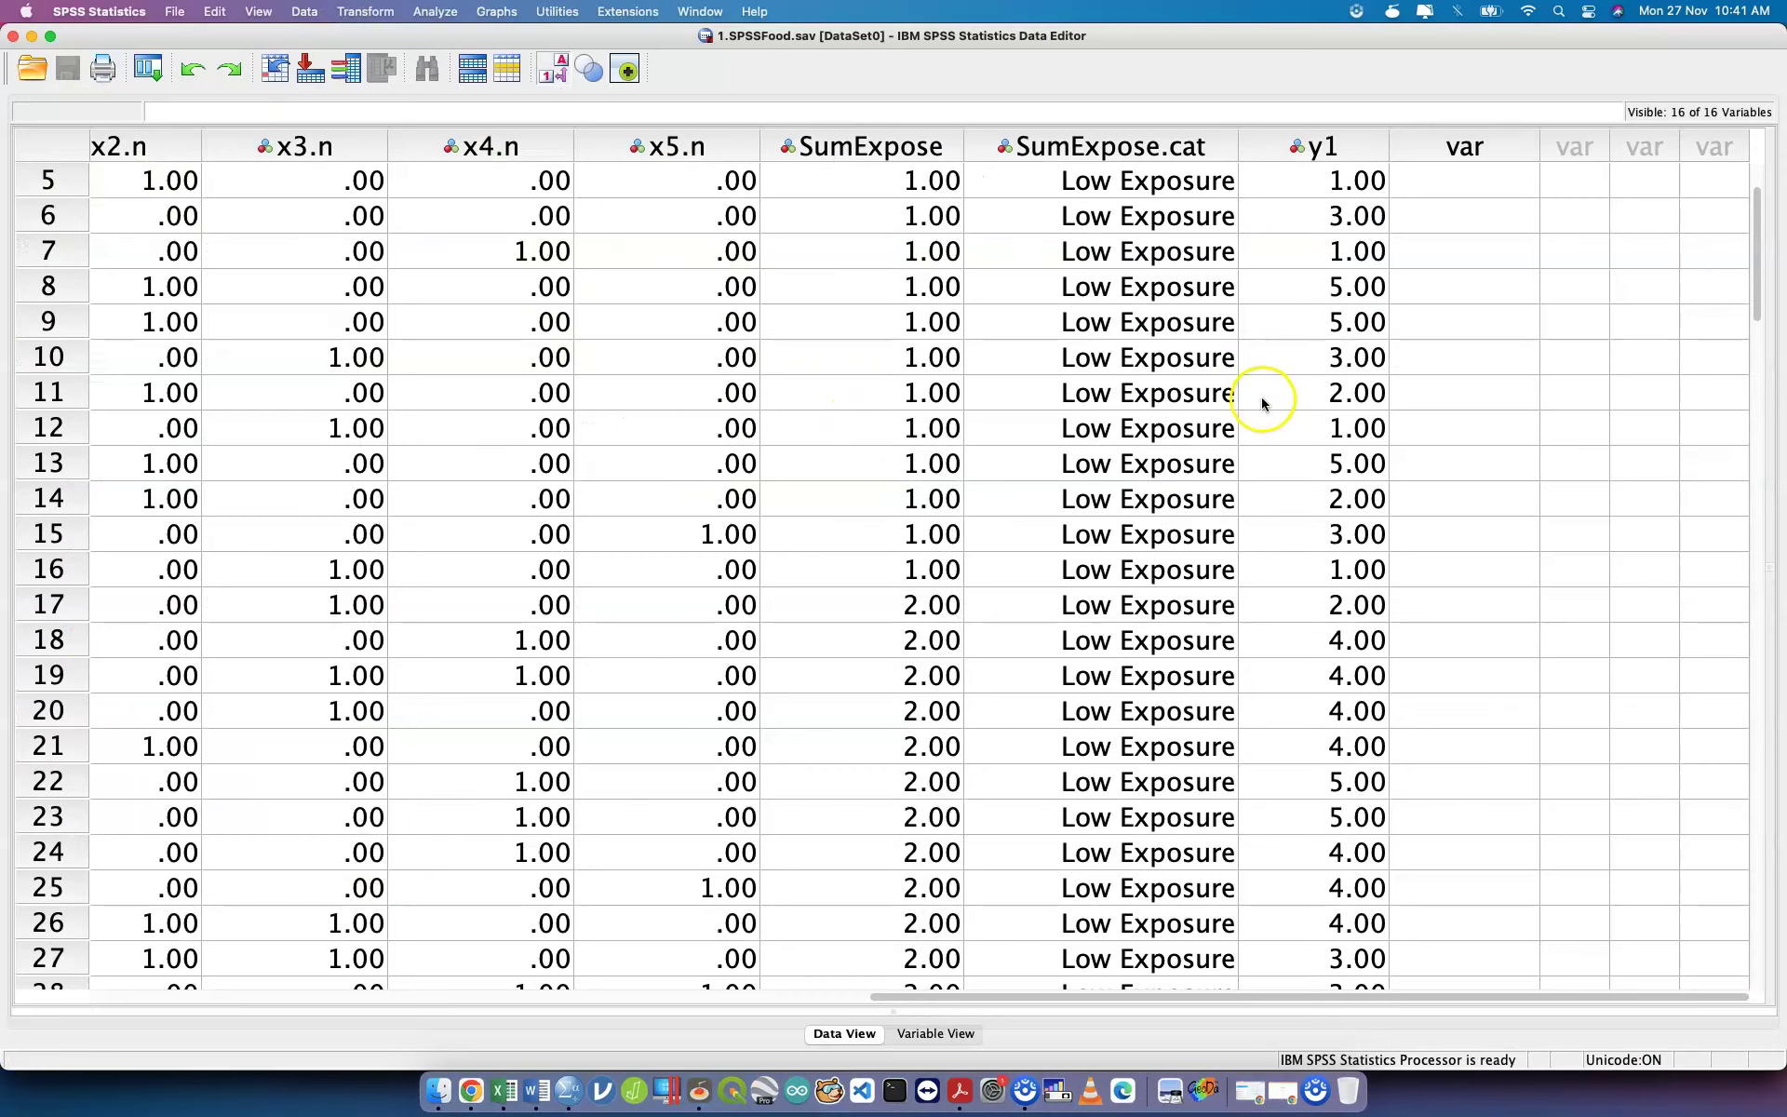
click(1332, 187)
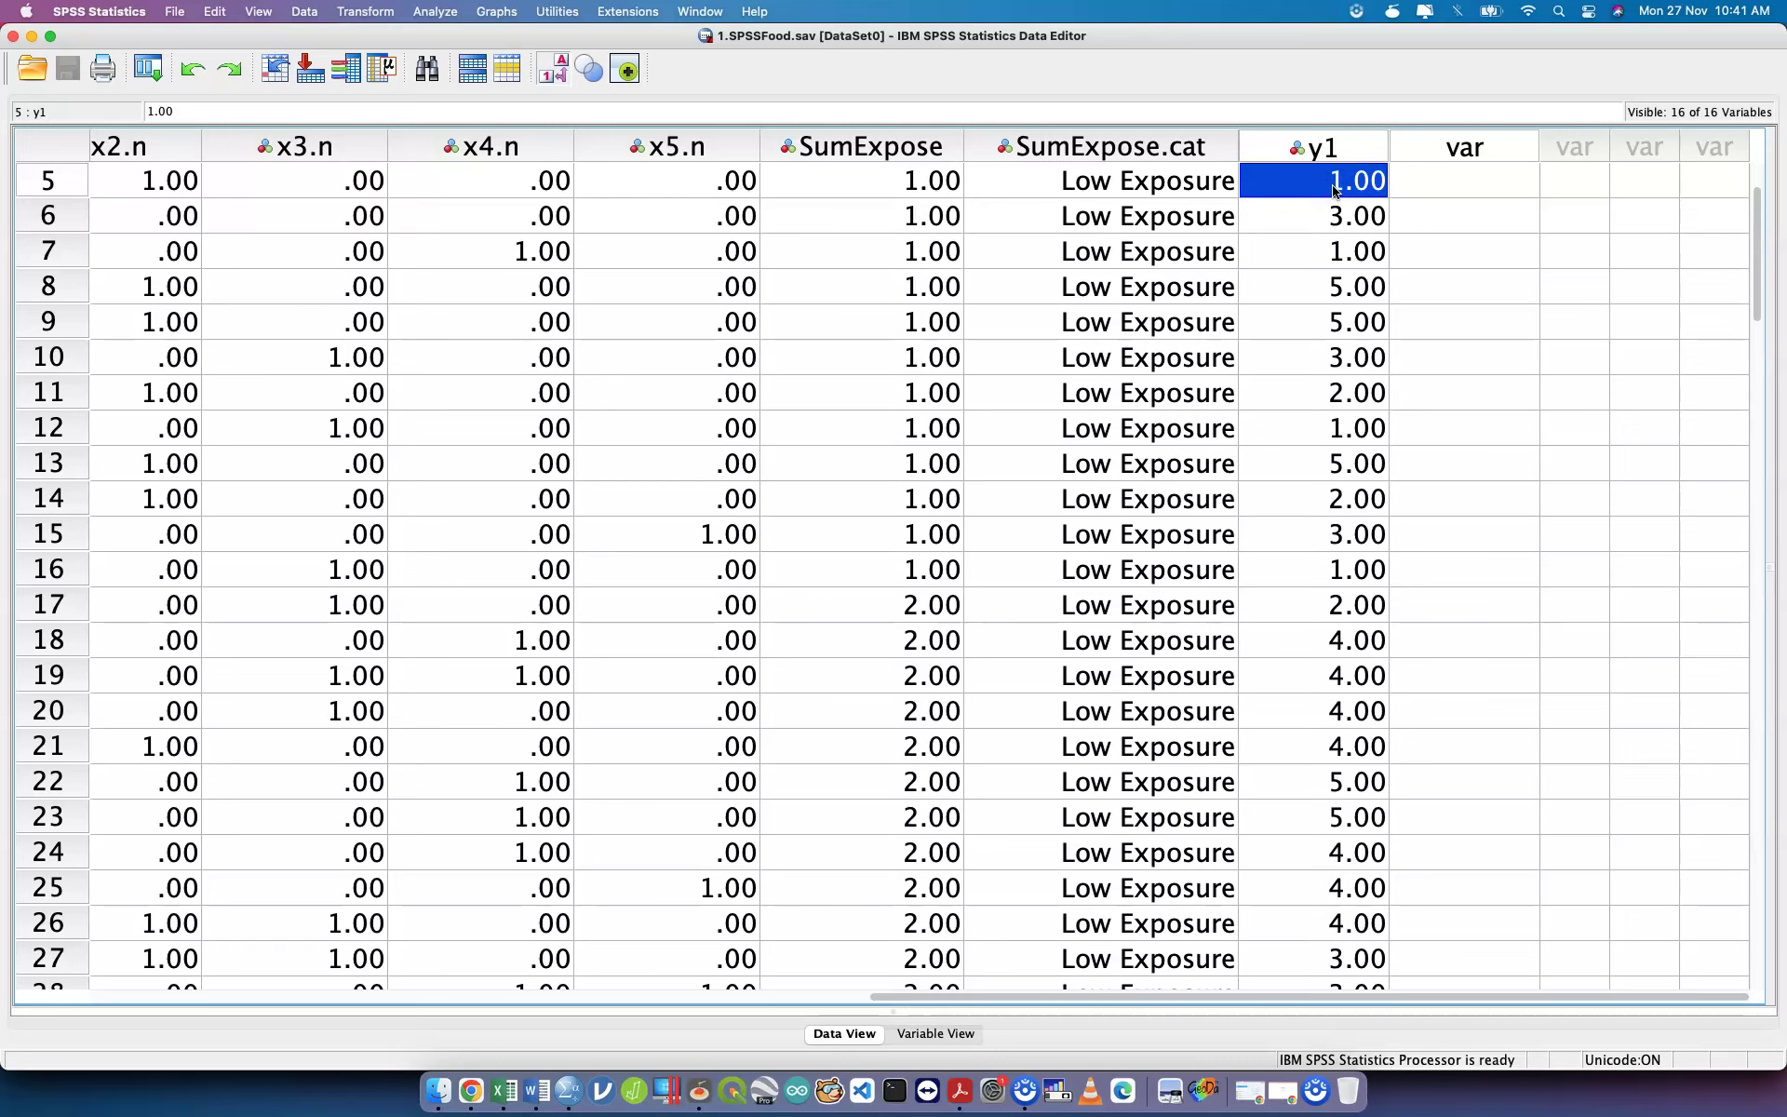
key(ctrl+Up)
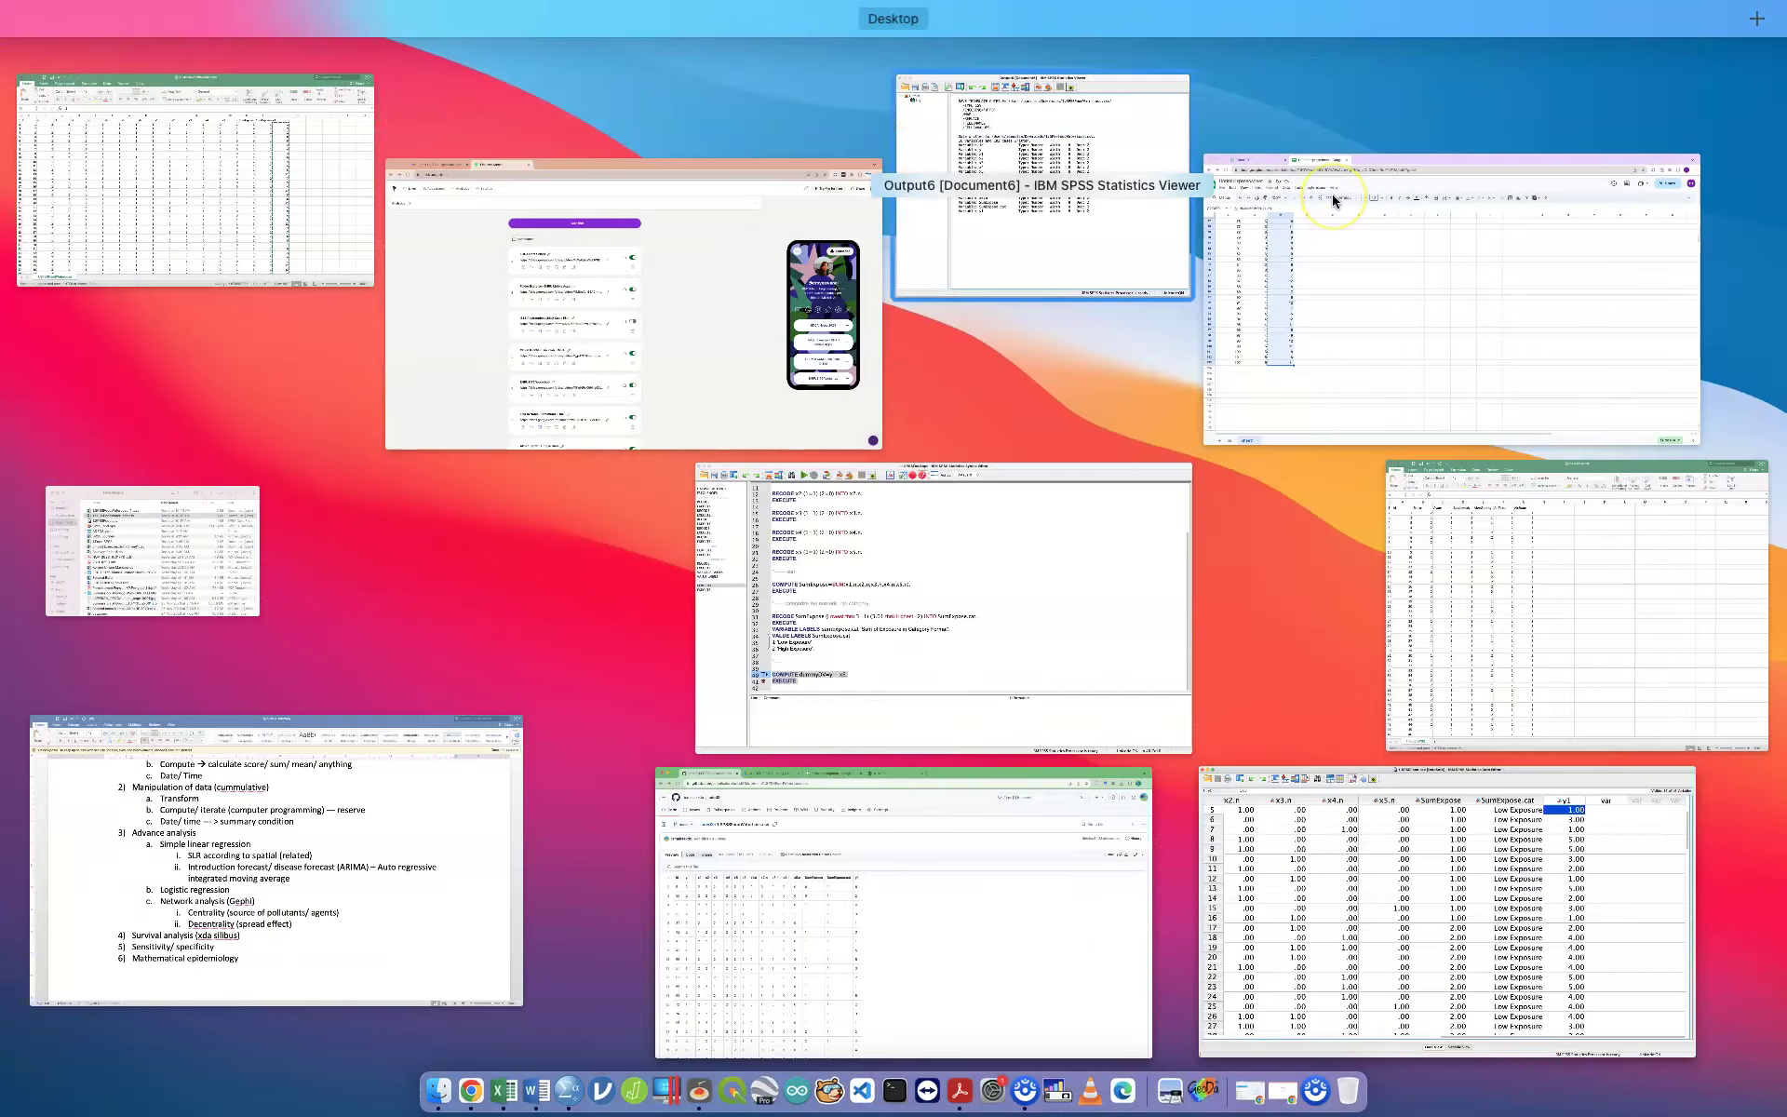
click(196, 179)
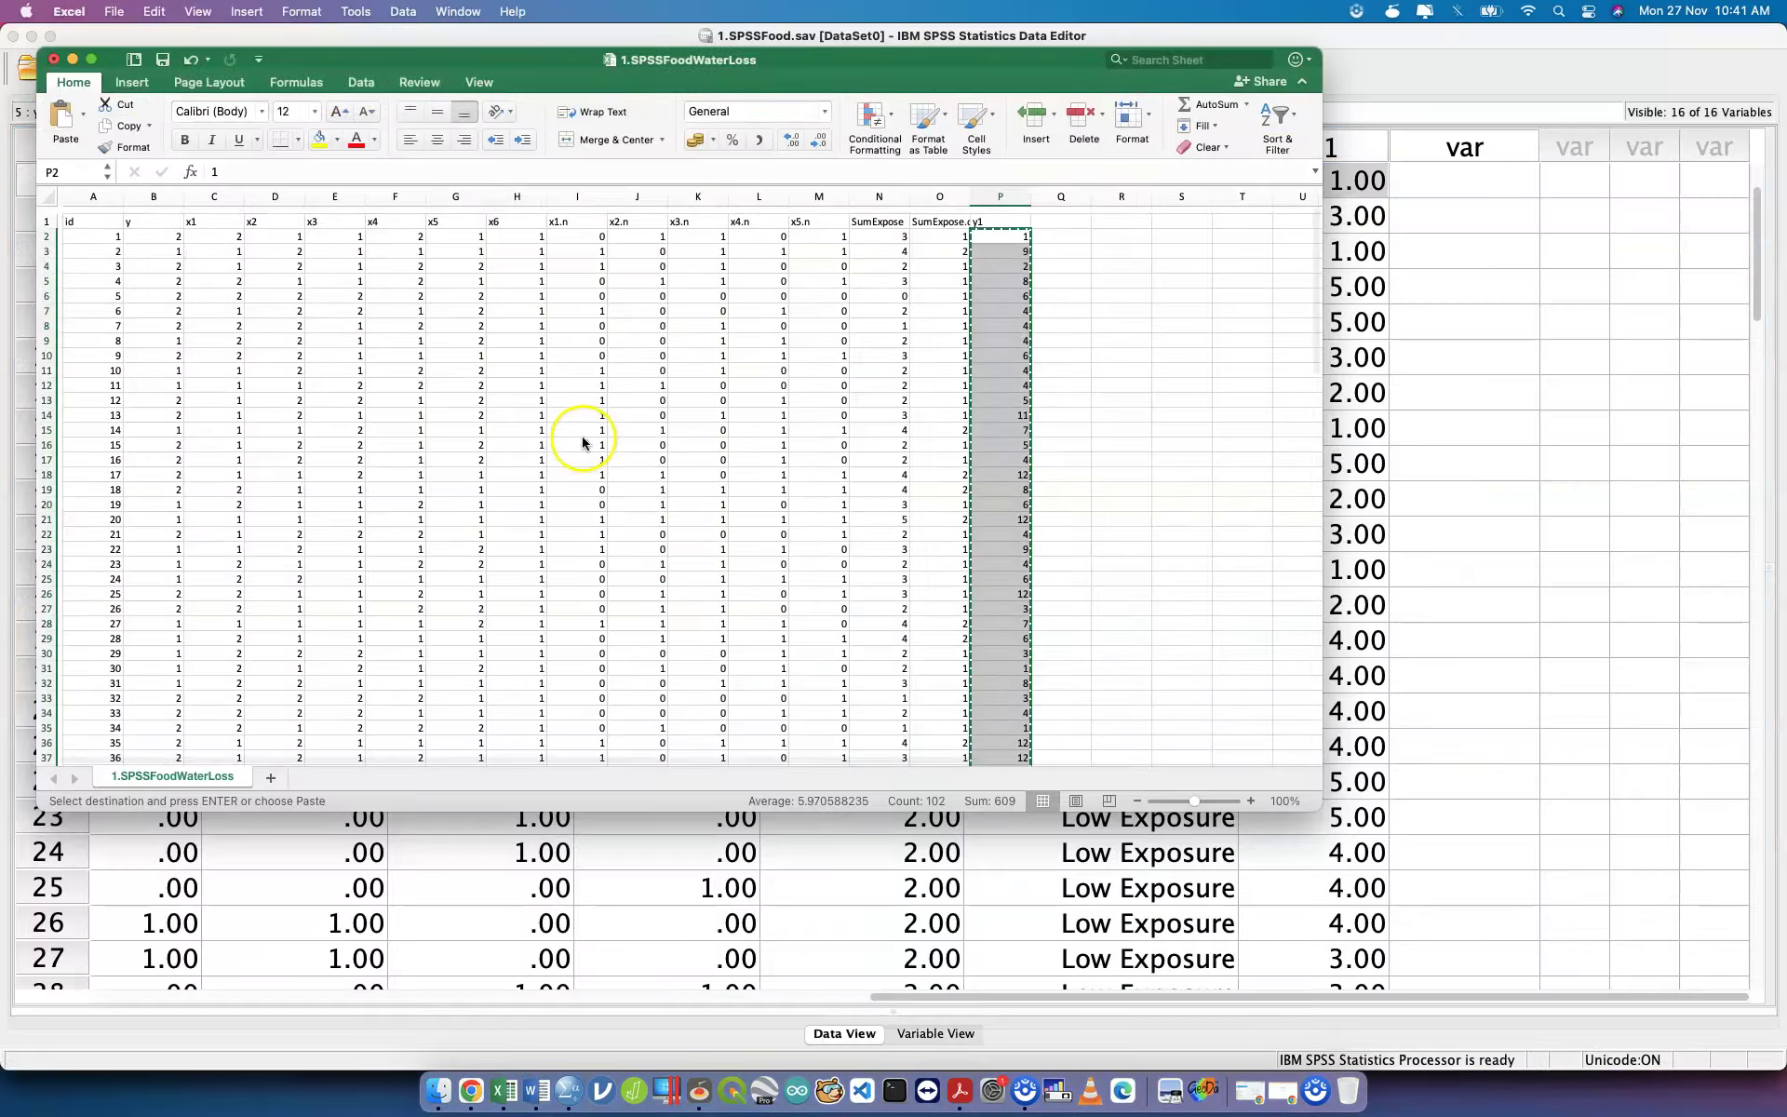
Copy the complete sorted records starting at A2 and paste them into the SPSS dataset from the first id cell.
click(86, 229)
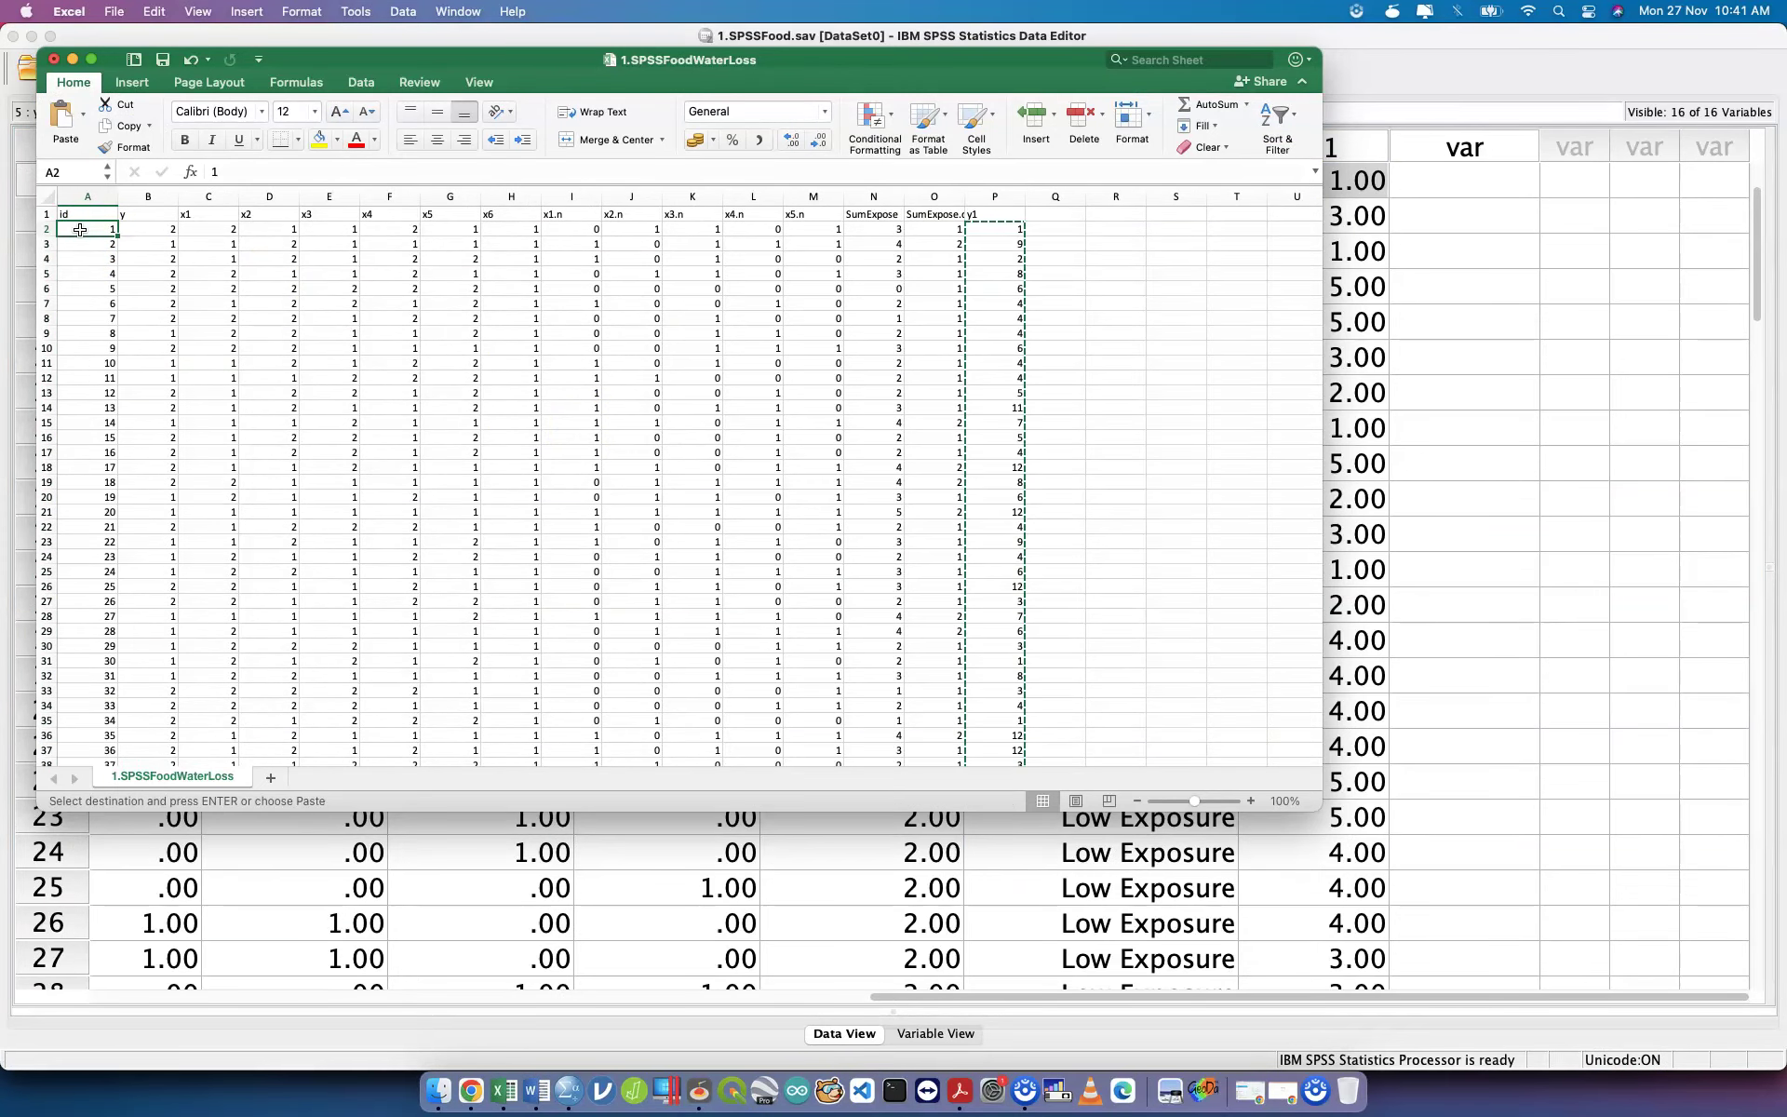
key(ctrl+Up)
click(1057, 605)
click(638, 442)
scroll(638, 443, left, 5)
scroll(638, 443, up, 2)
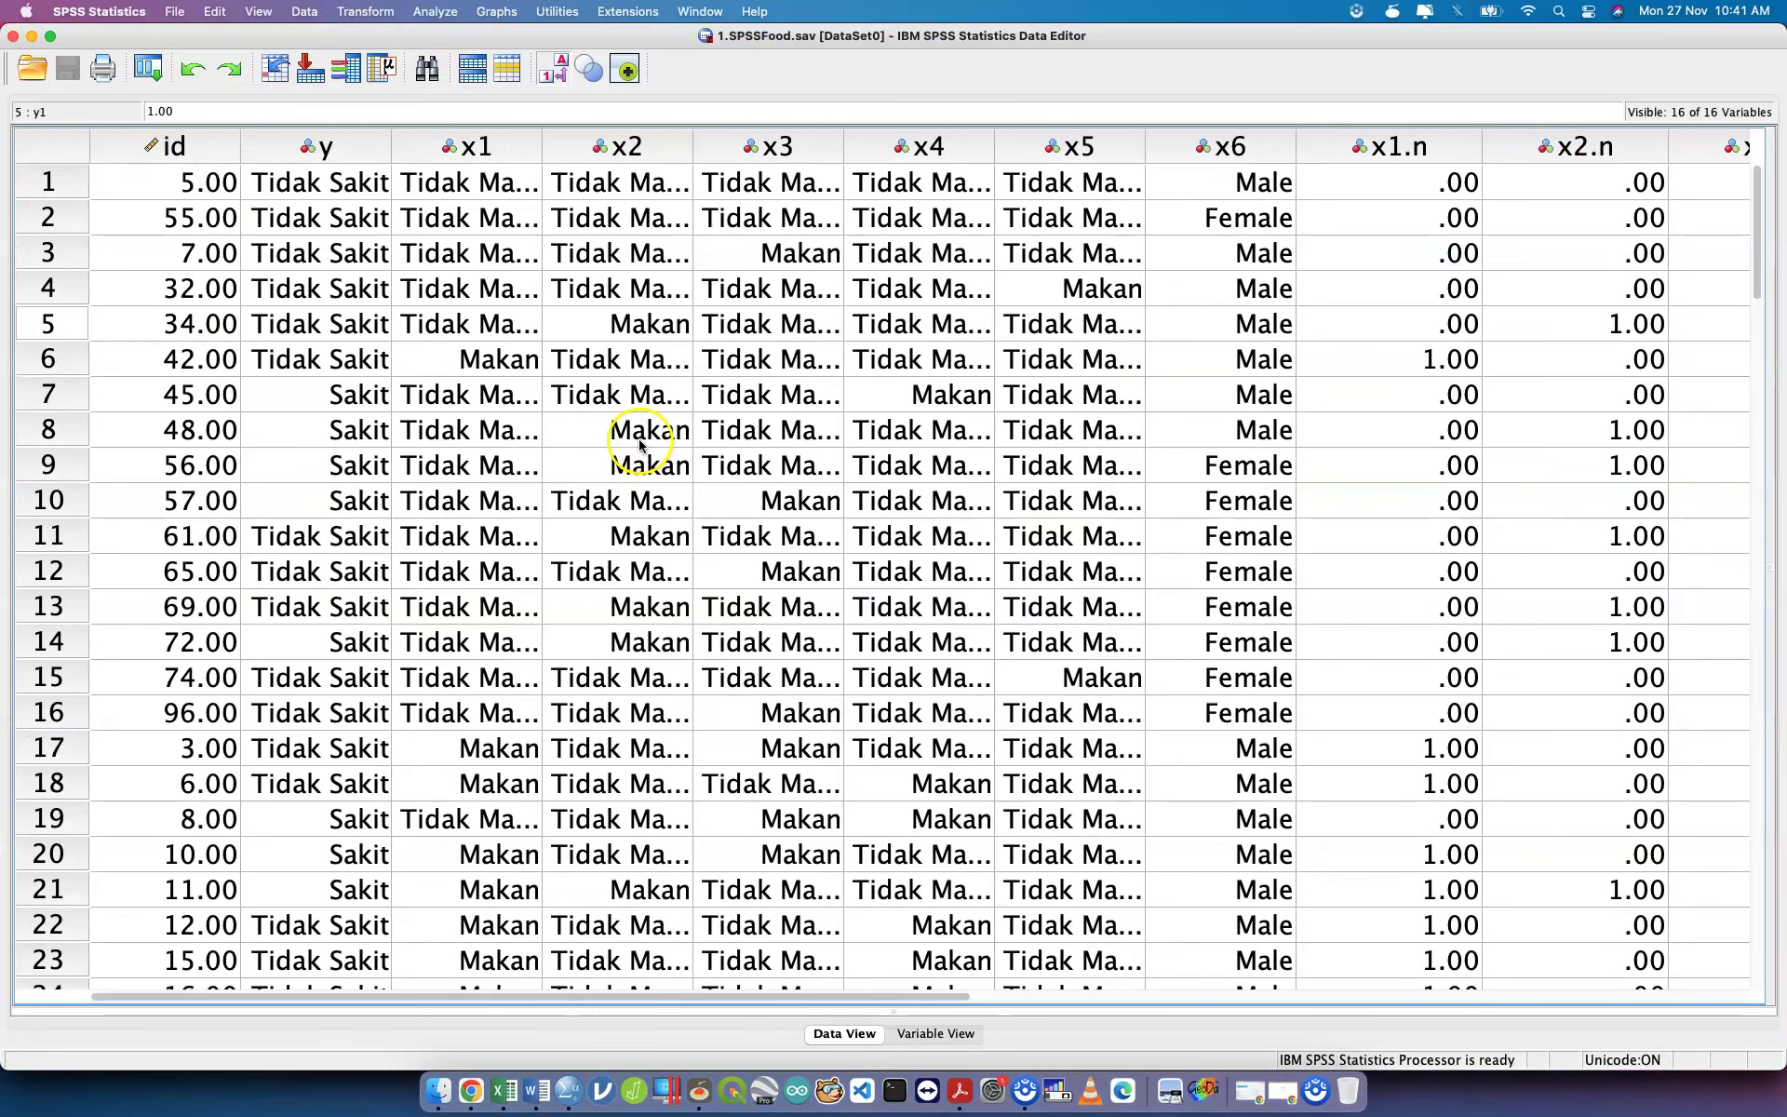
right_click(131, 187)
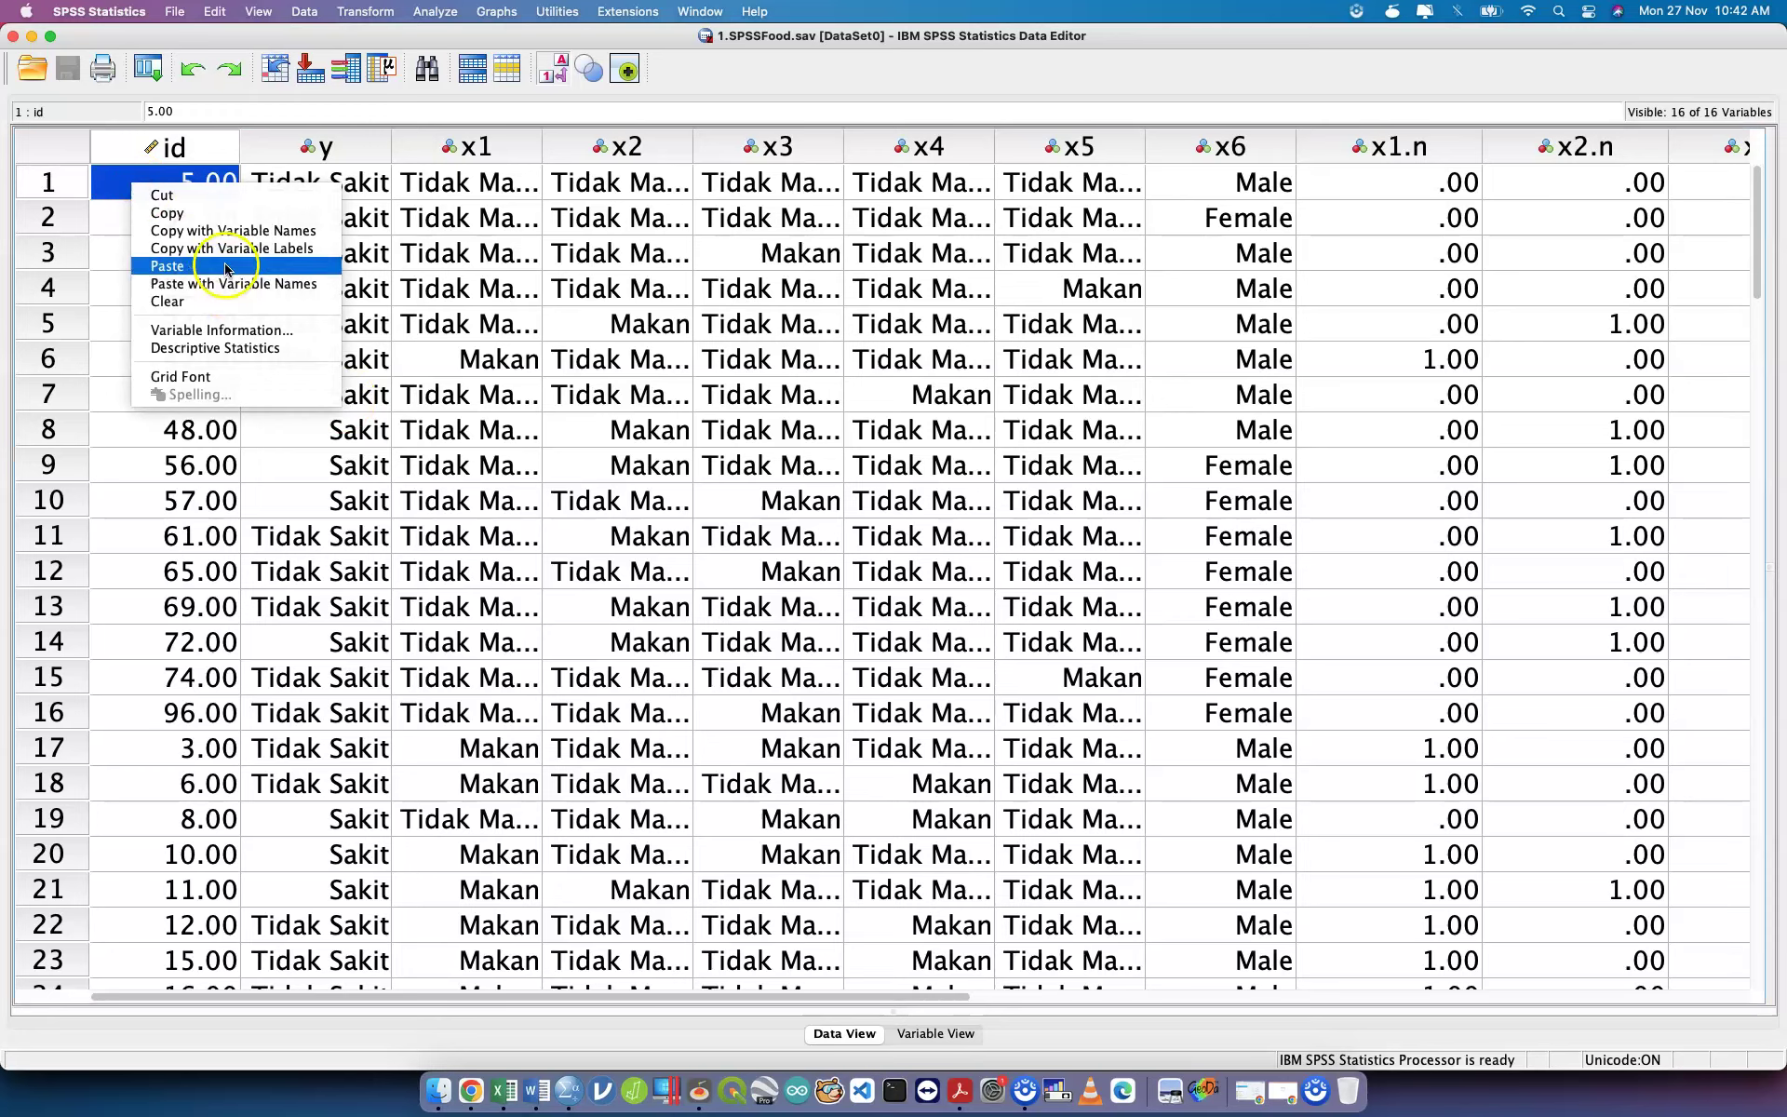
click(226, 268)
click(229, 71)
Examine the pasted cases from first to last and across all variables from id to y1.
scroll(715, 425, right, 10)
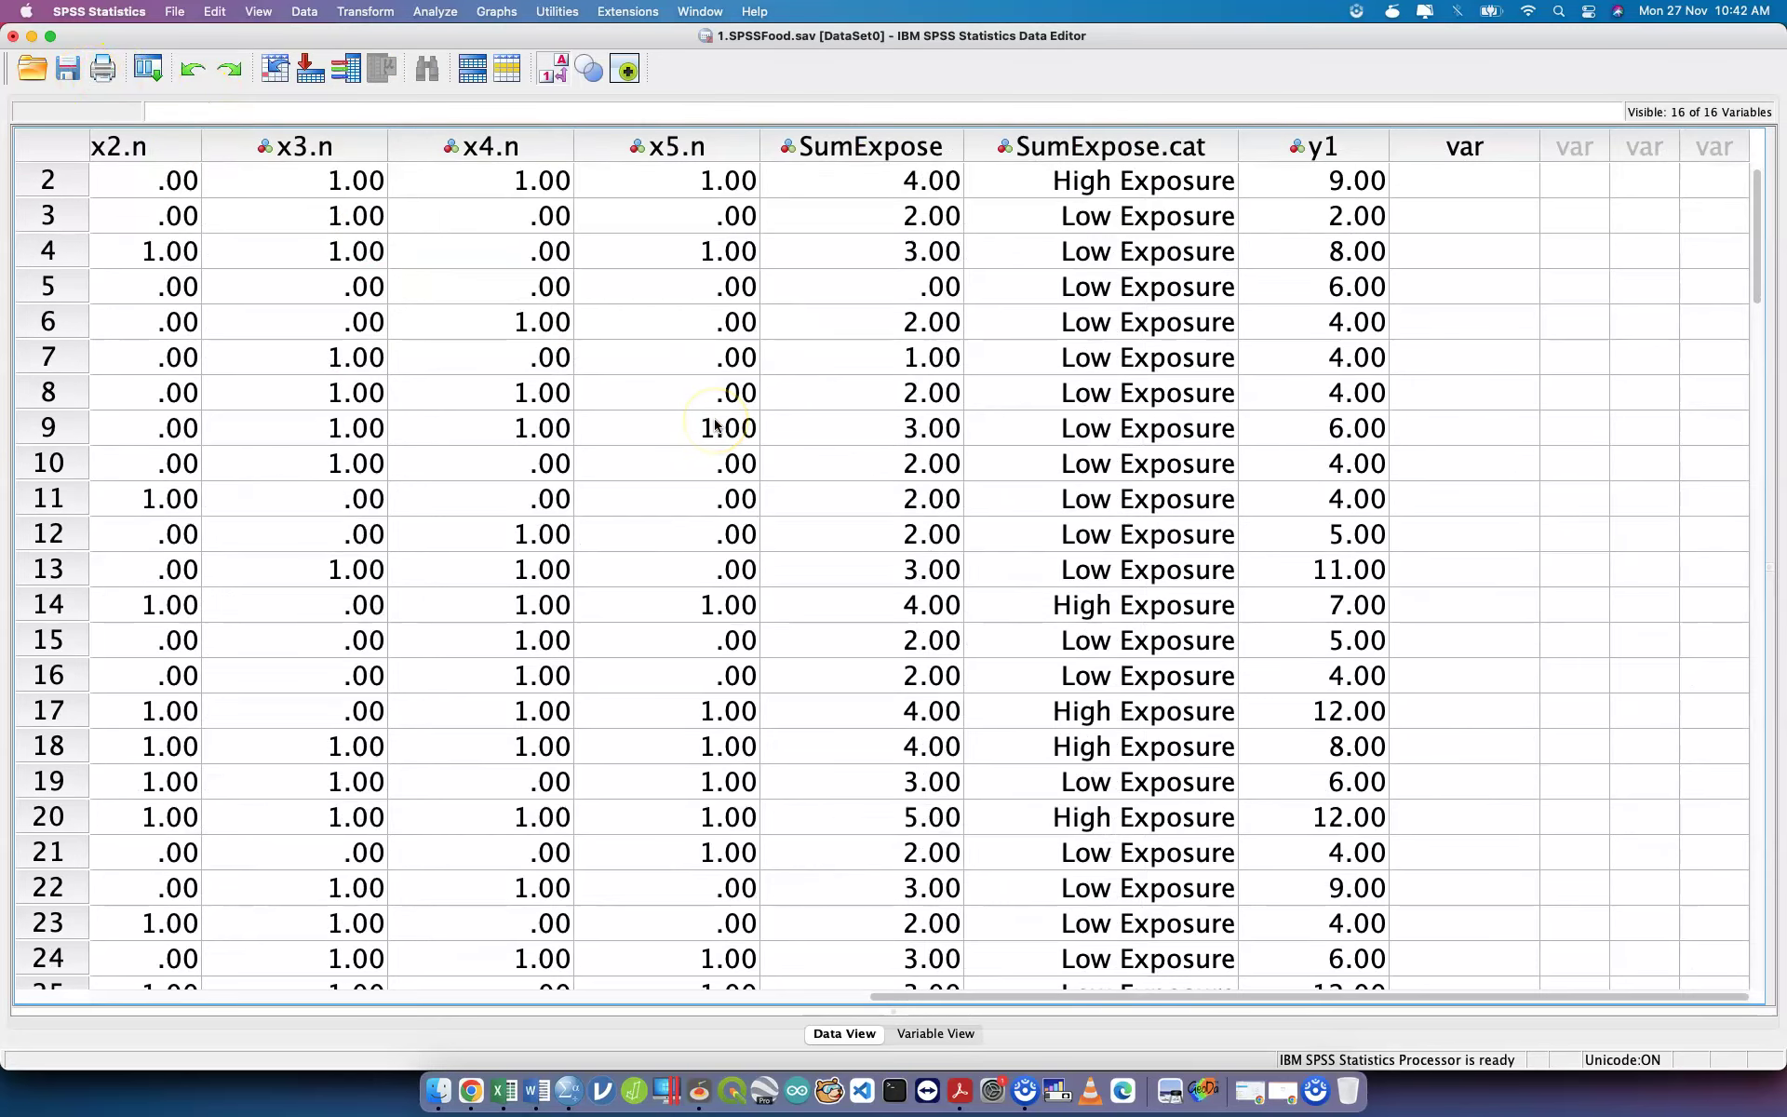
scroll(715, 424, left, 2)
scroll(714, 425, down, 20)
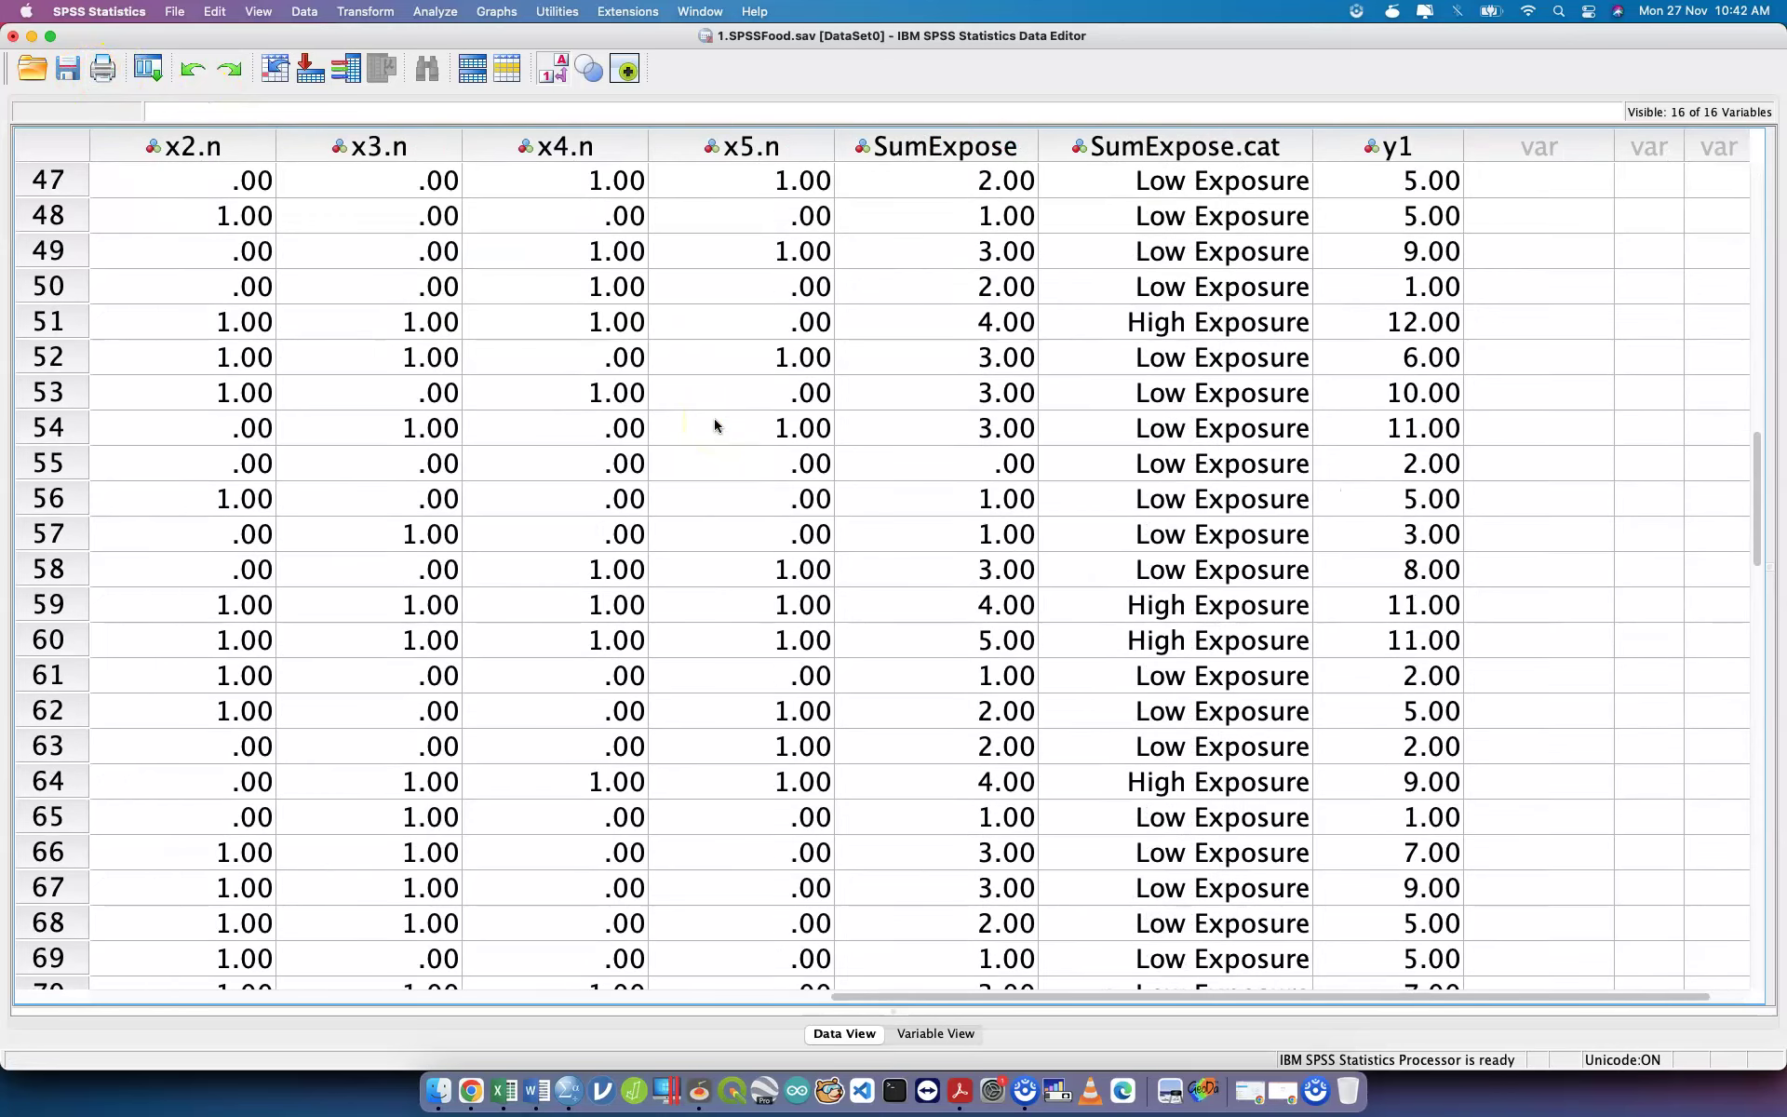
scroll(714, 425, down, 12)
scroll(715, 424, up, 20)
scroll(714, 424, left, 10)
scroll(715, 424, down, 10)
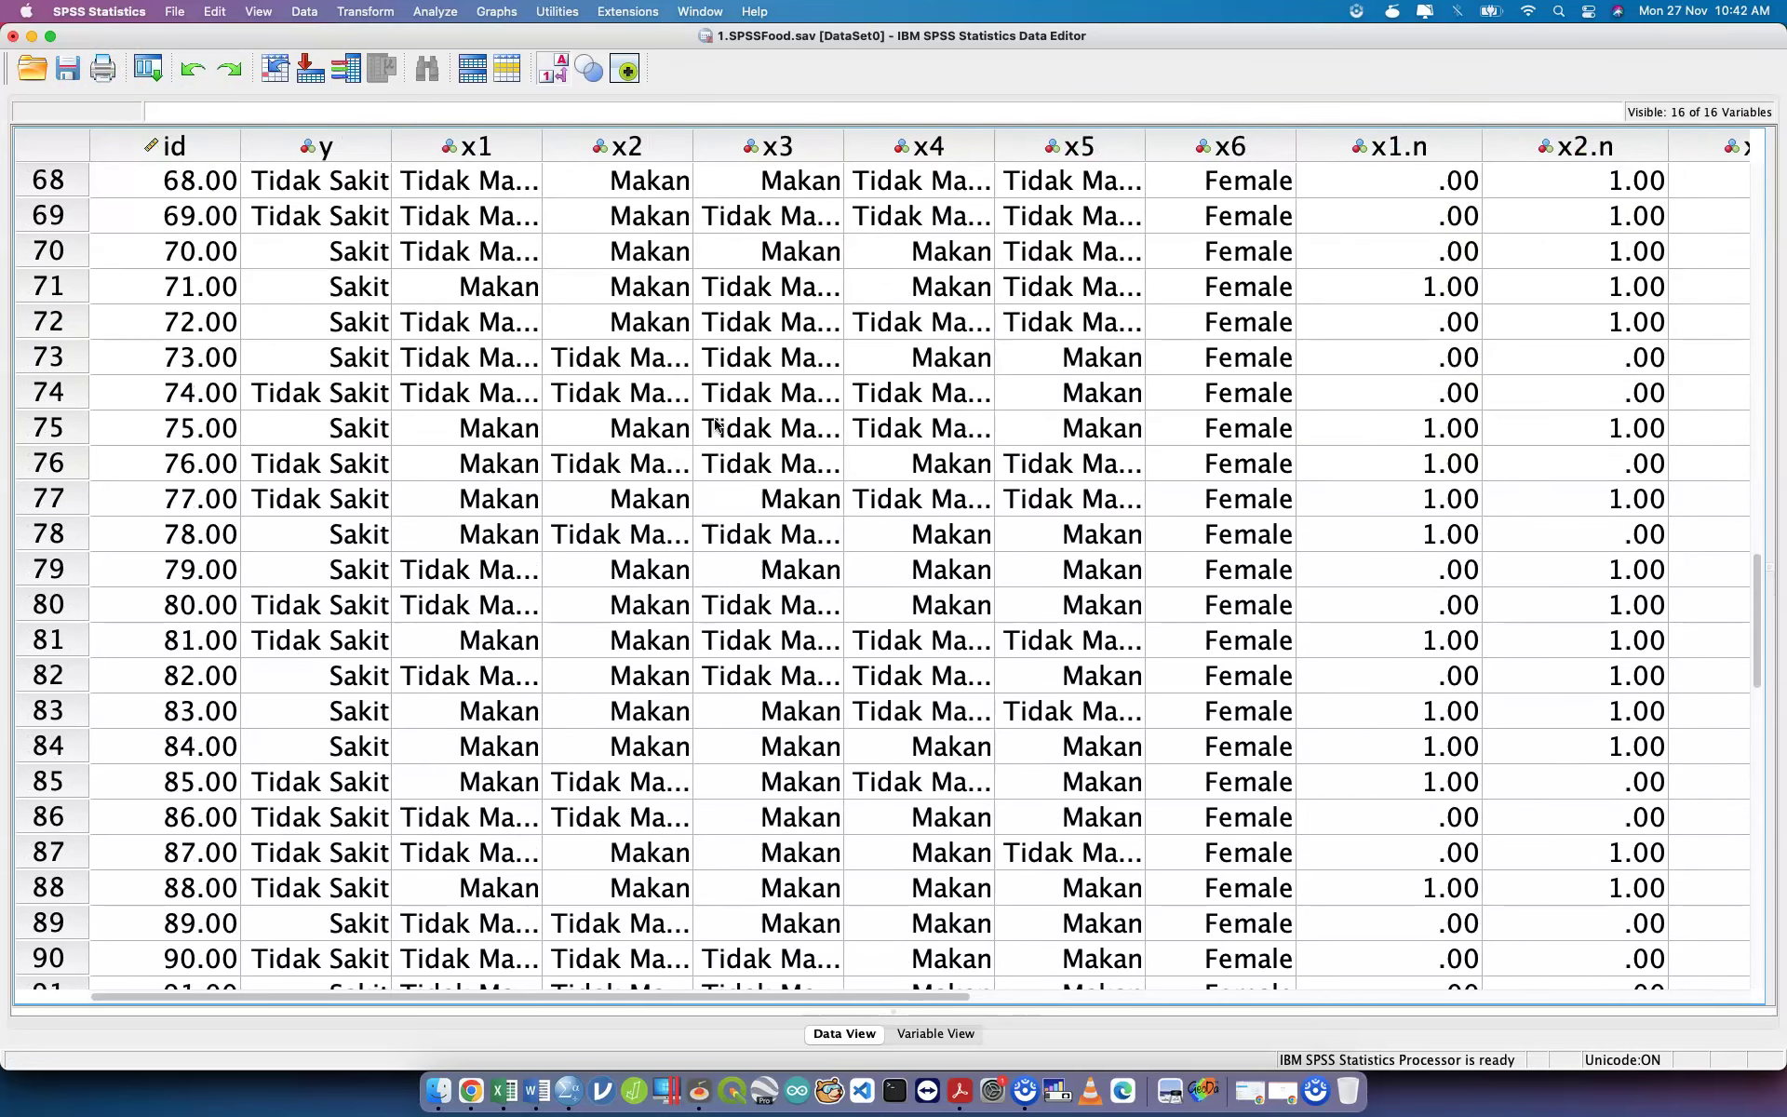
scroll(715, 424, down, 5)
scroll(715, 424, up, 20)
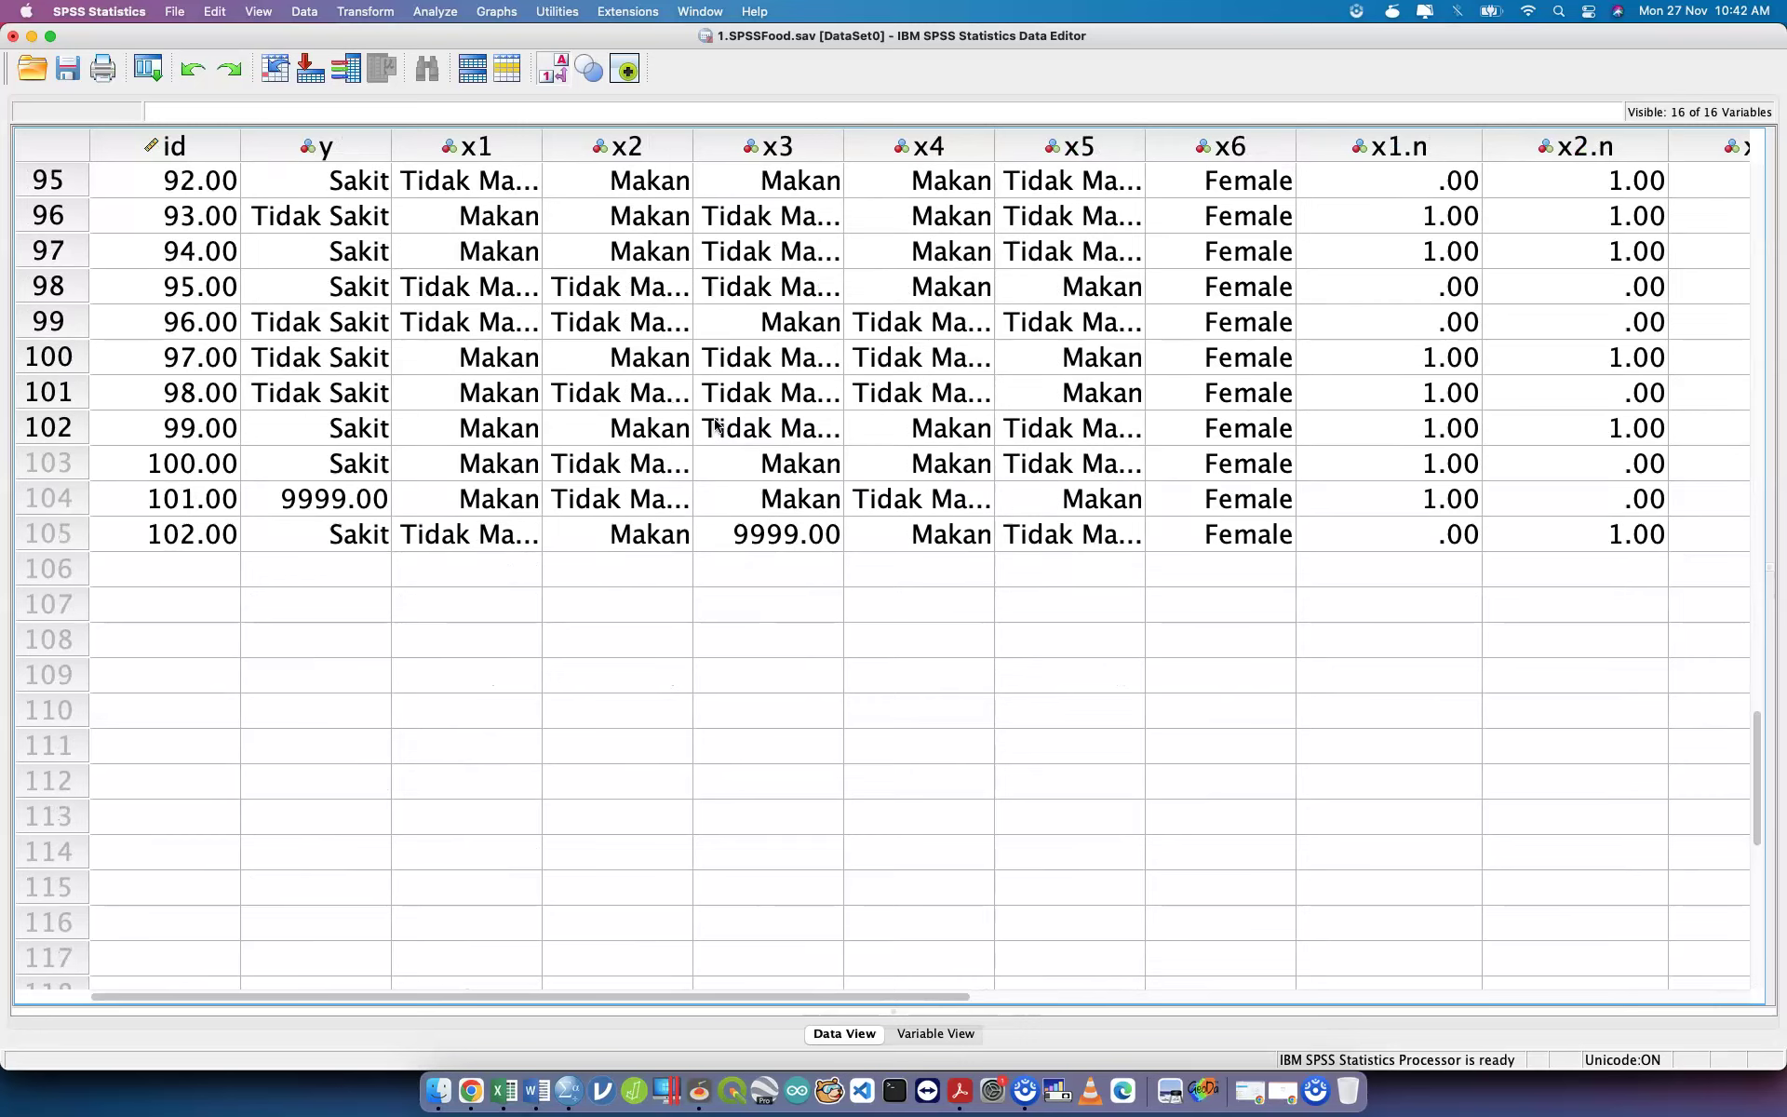
scroll(715, 424, right, 1)
scroll(715, 424, right, 8)
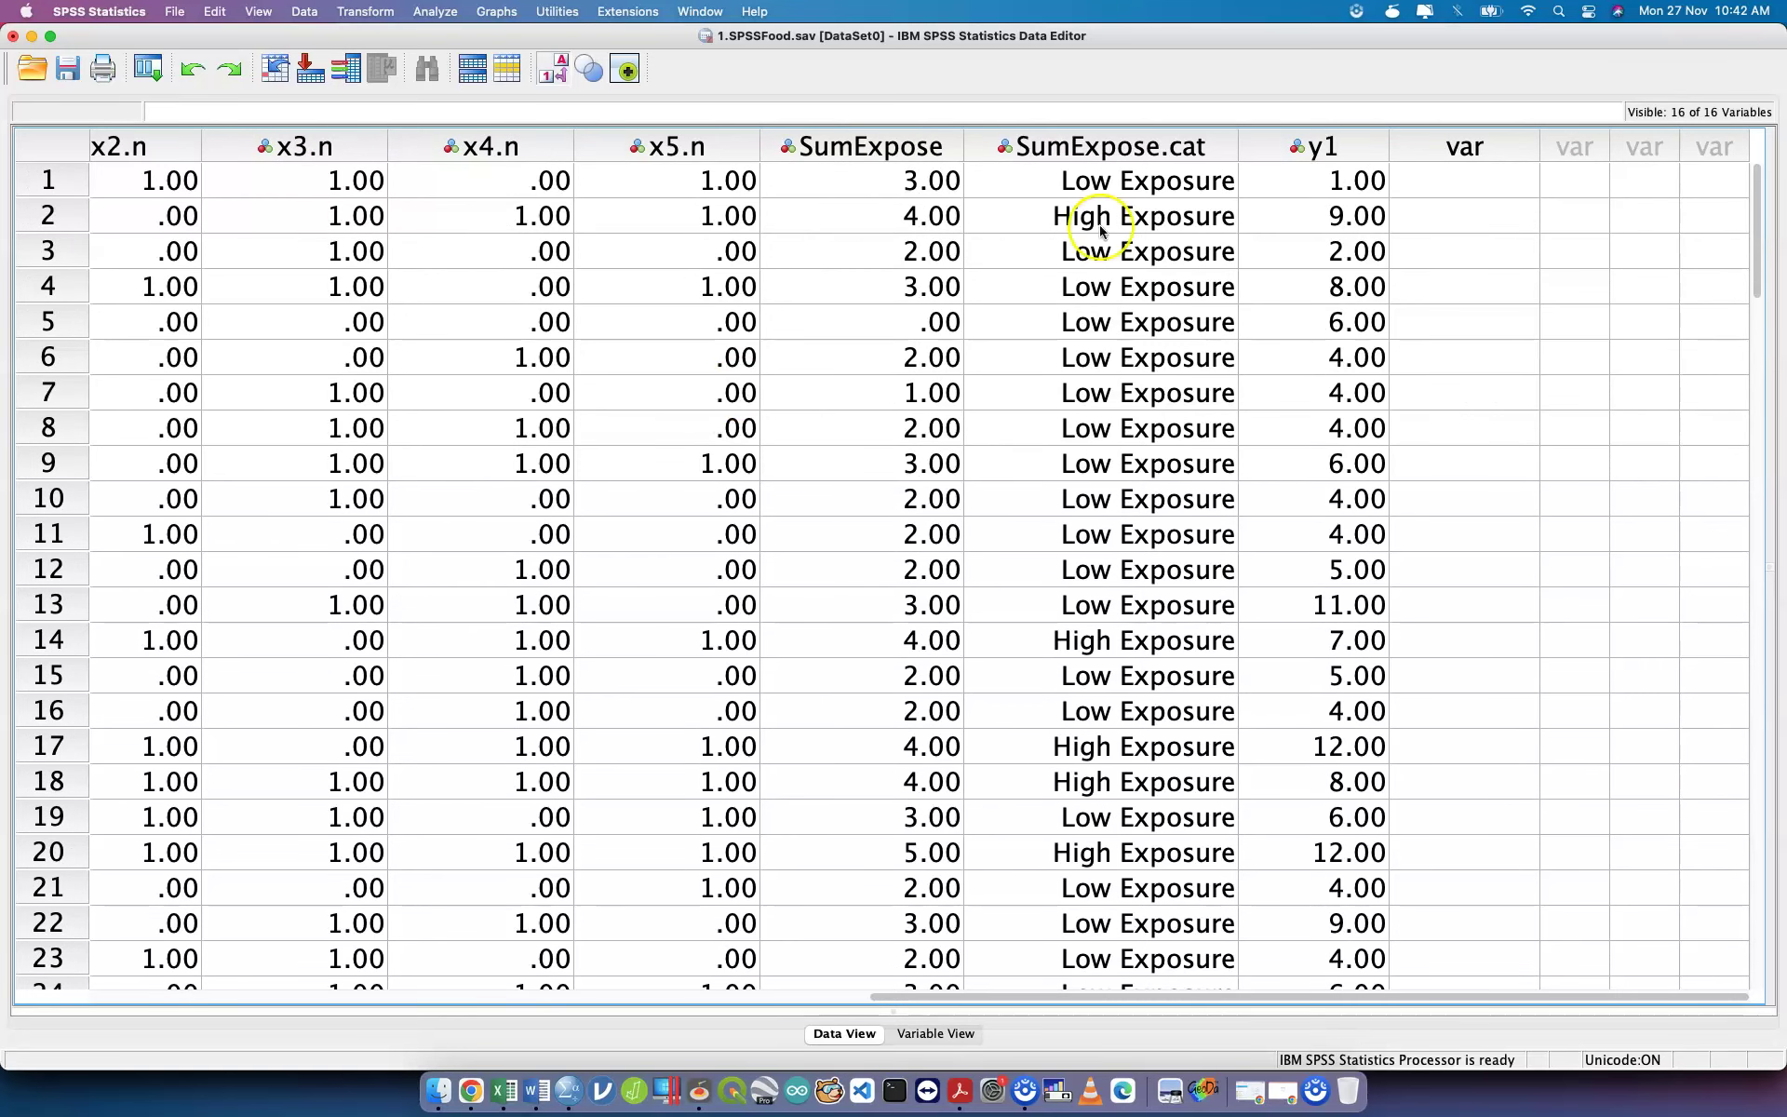
click(1499, 147)
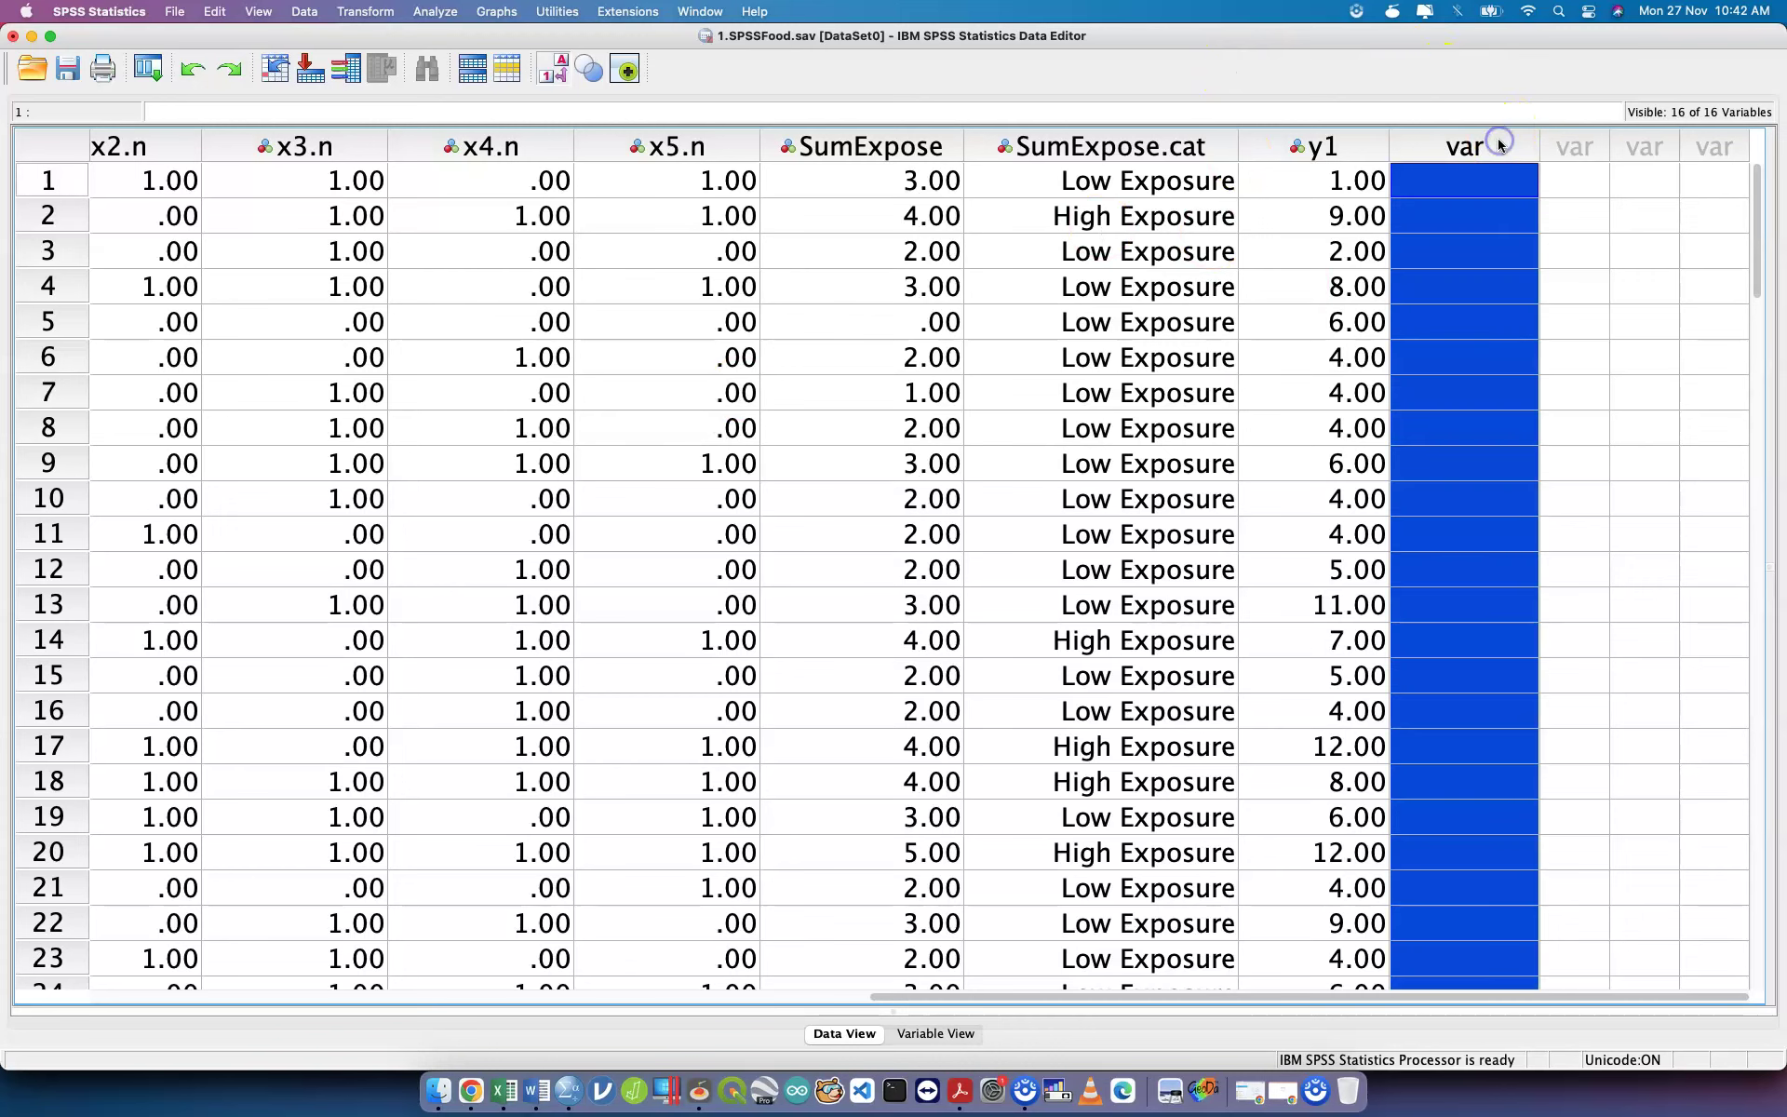
right_click(1498, 144)
click(1454, 223)
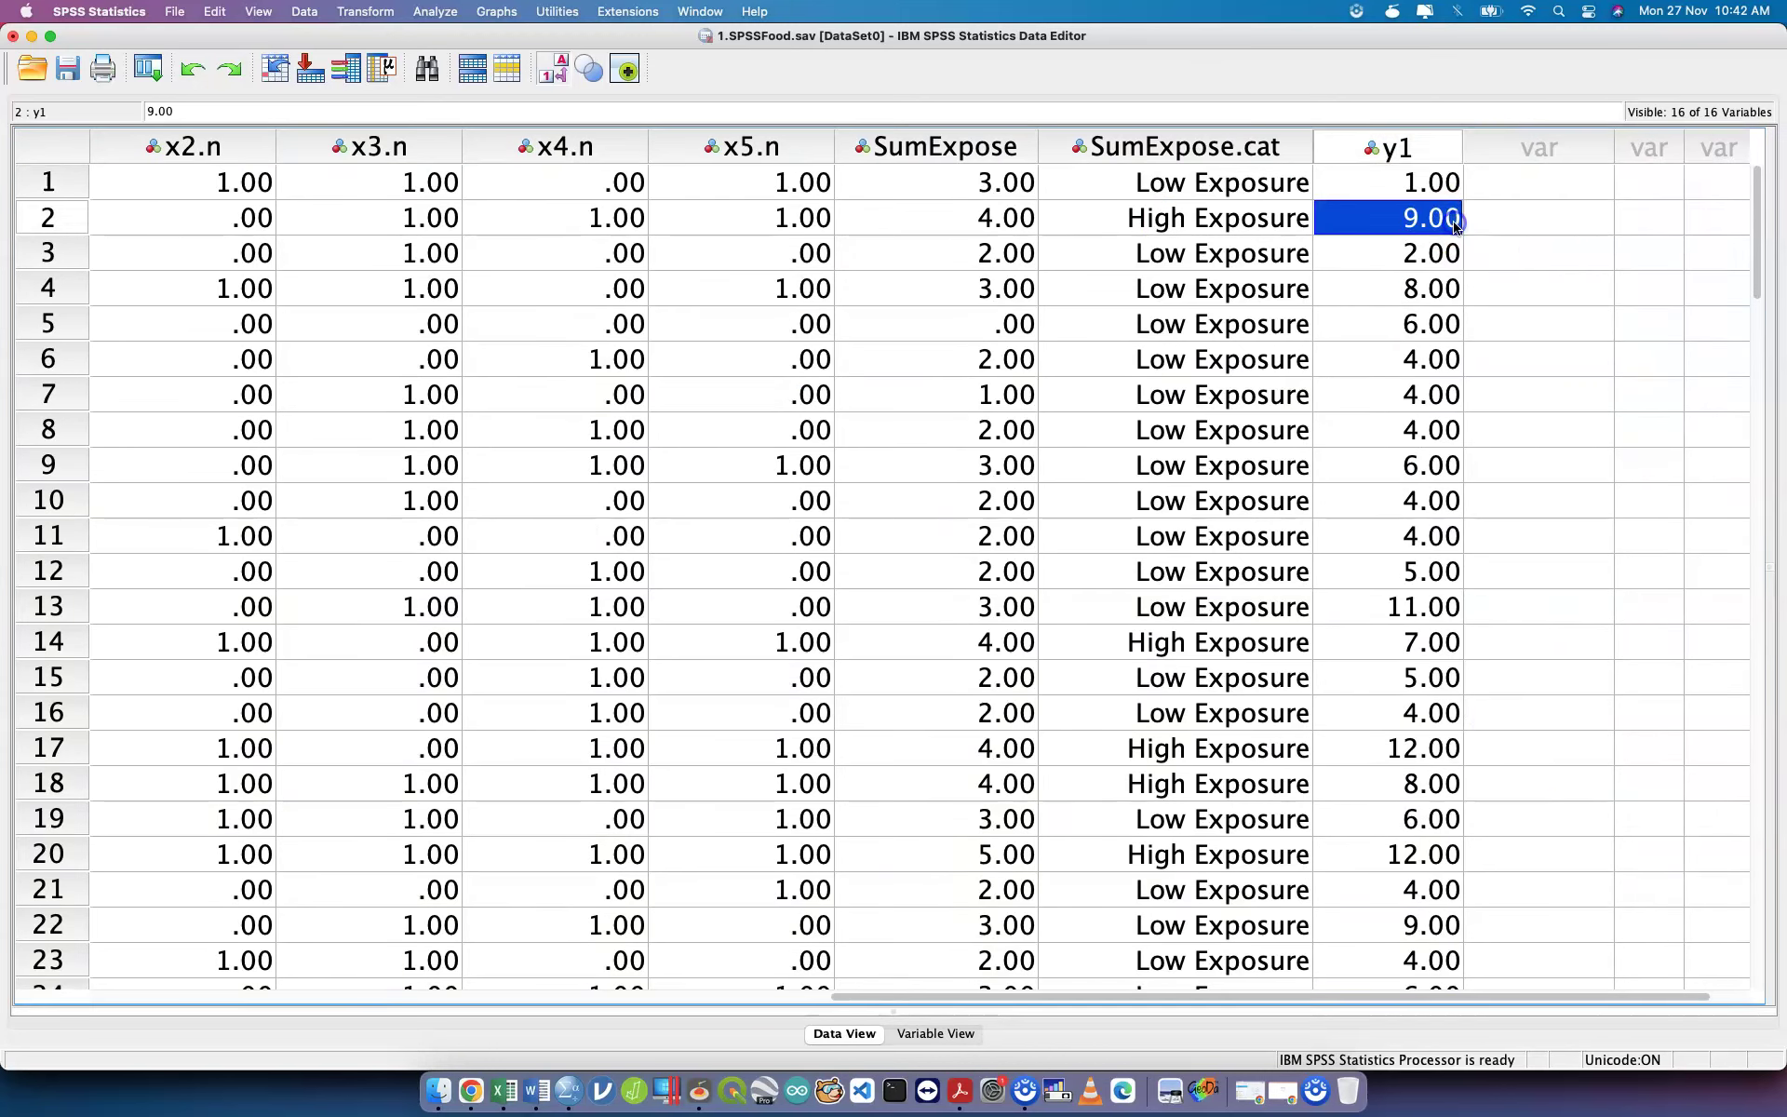
Open the variable definition of y1 and narrow the Name, Type and Width columns of the variable list.
double_click(1390, 149)
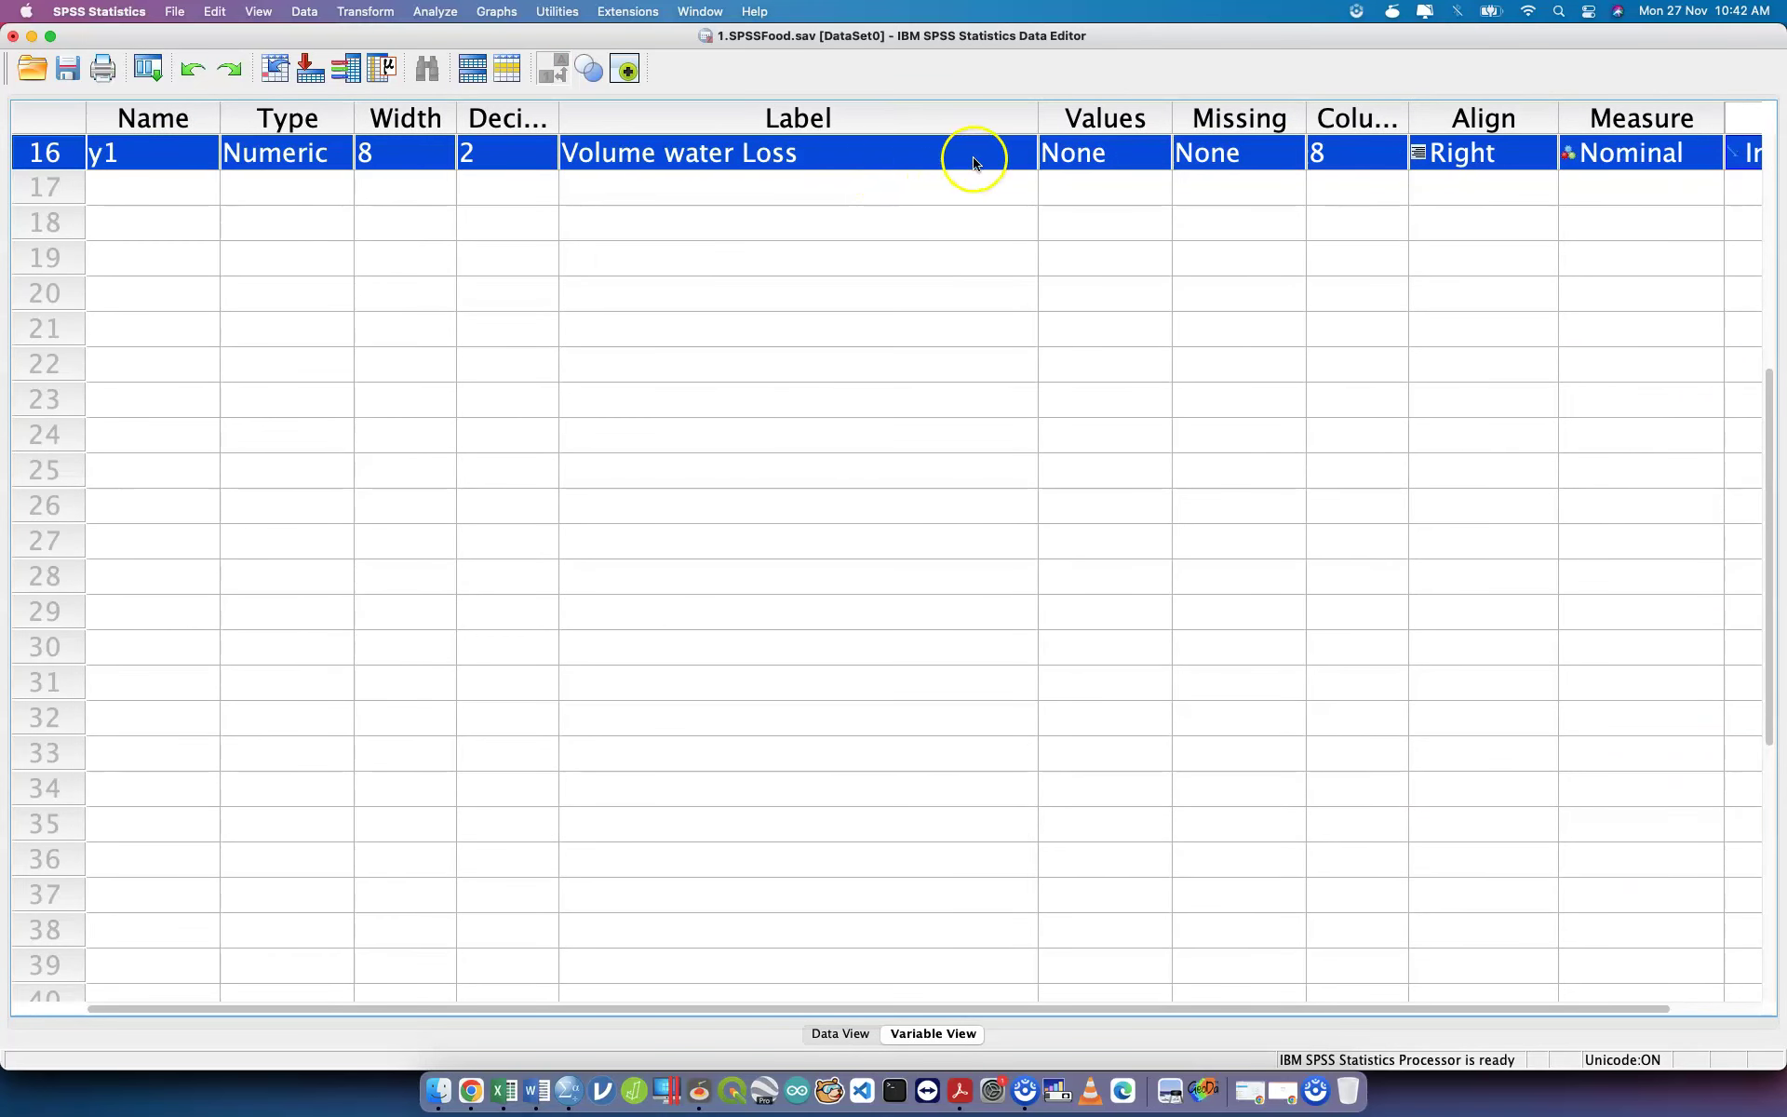
drag(1038, 122, 893, 124)
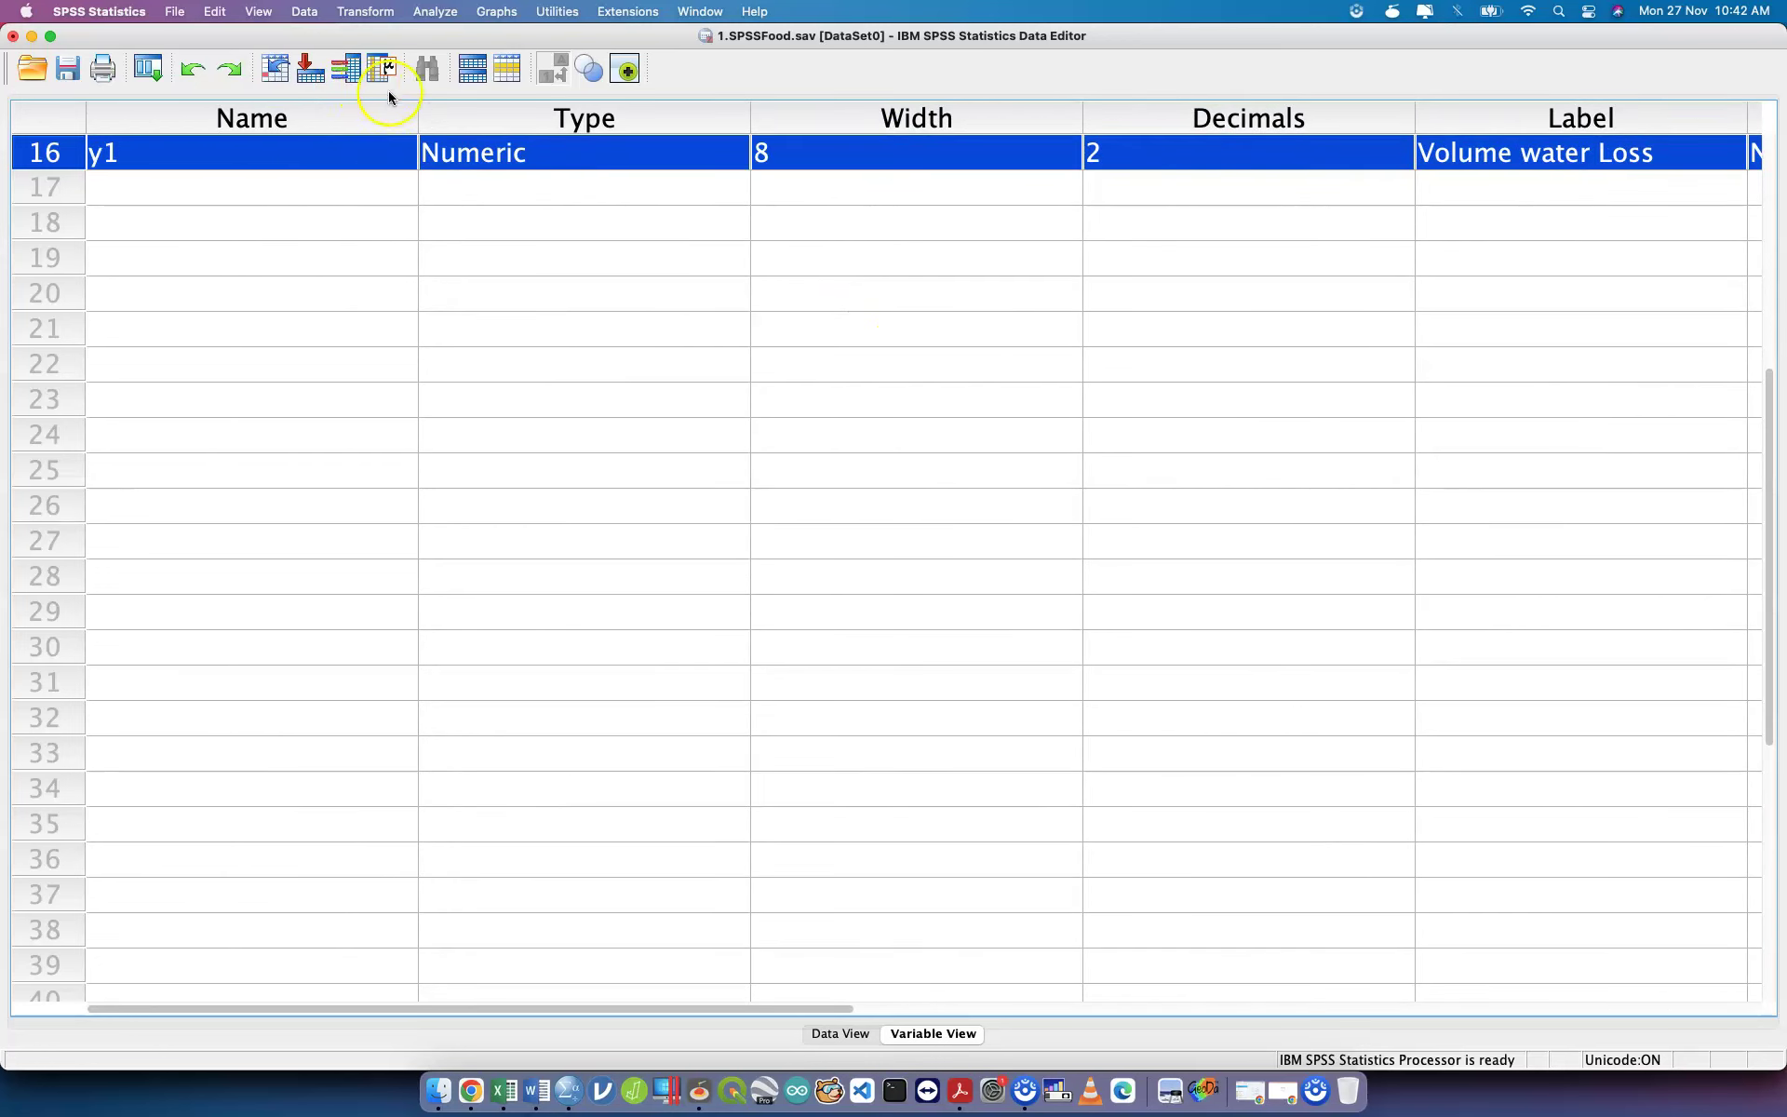
click(414, 104)
drag(417, 111, 335, 109)
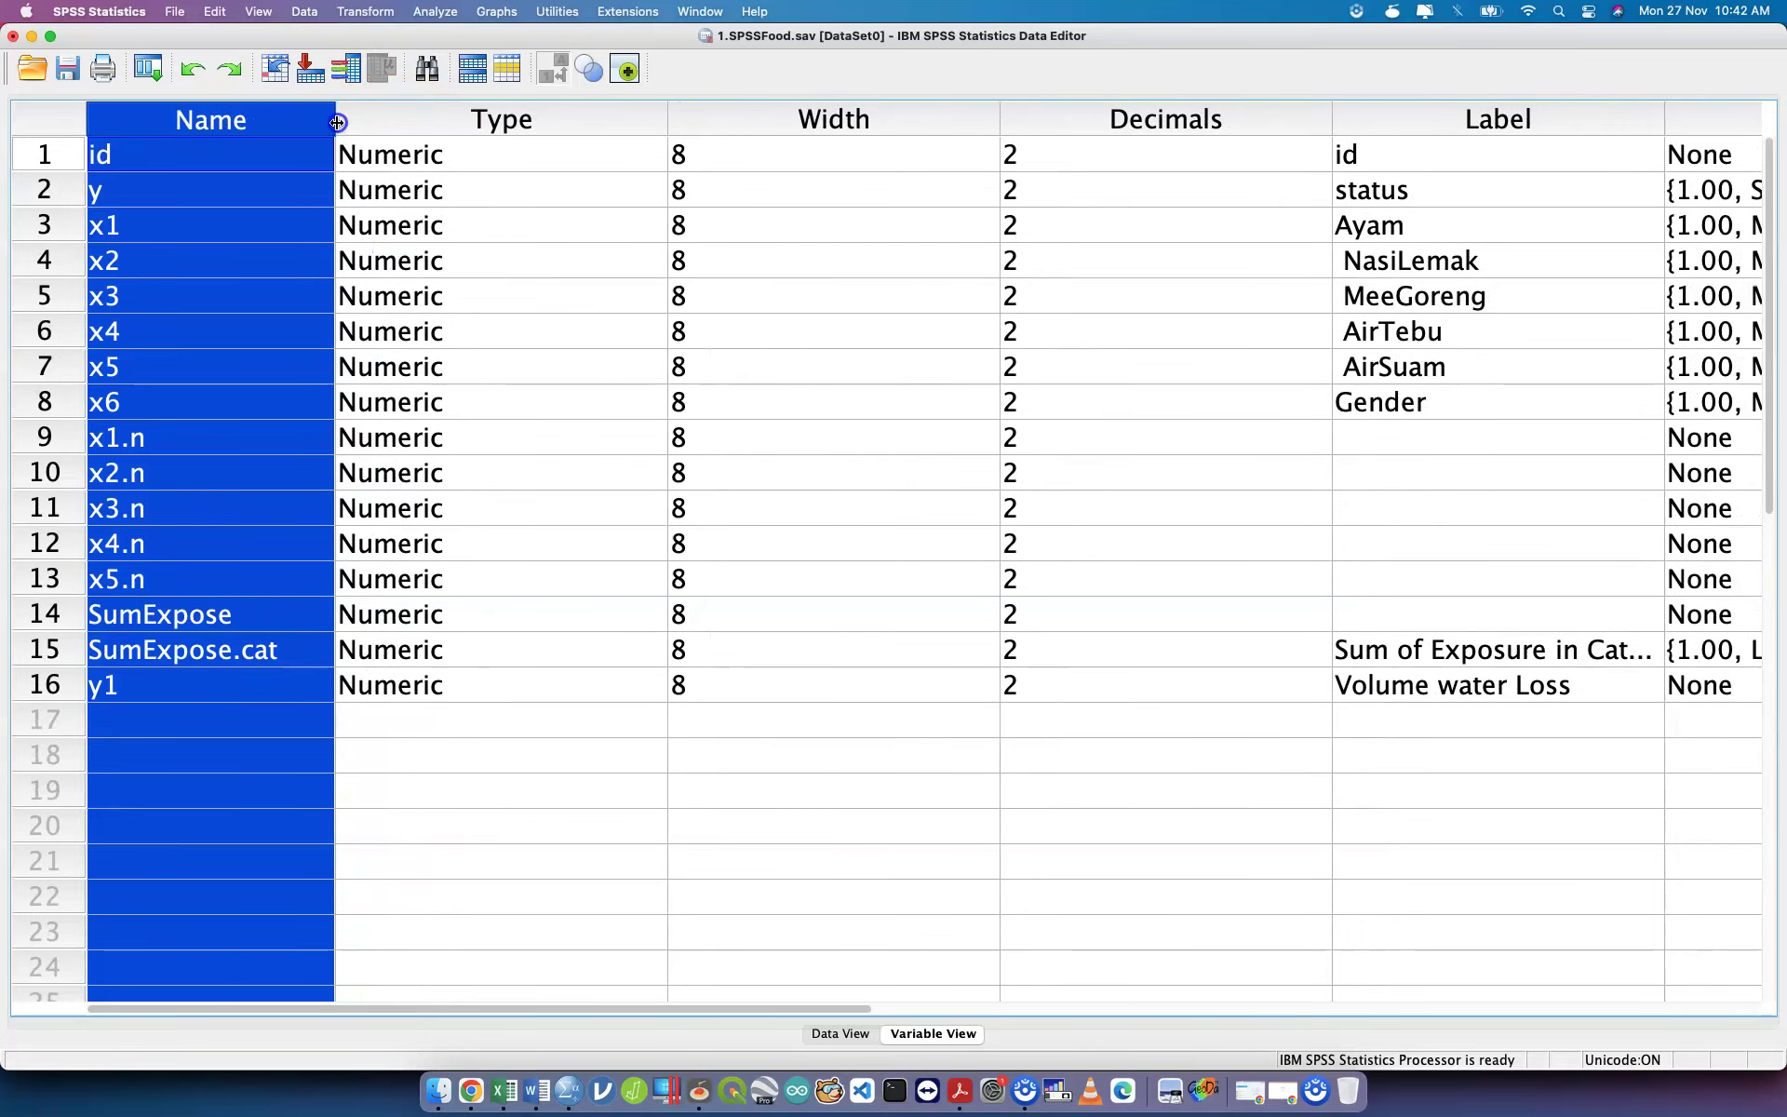
click(663, 112)
drag(666, 112, 531, 116)
drag(863, 116, 726, 130)
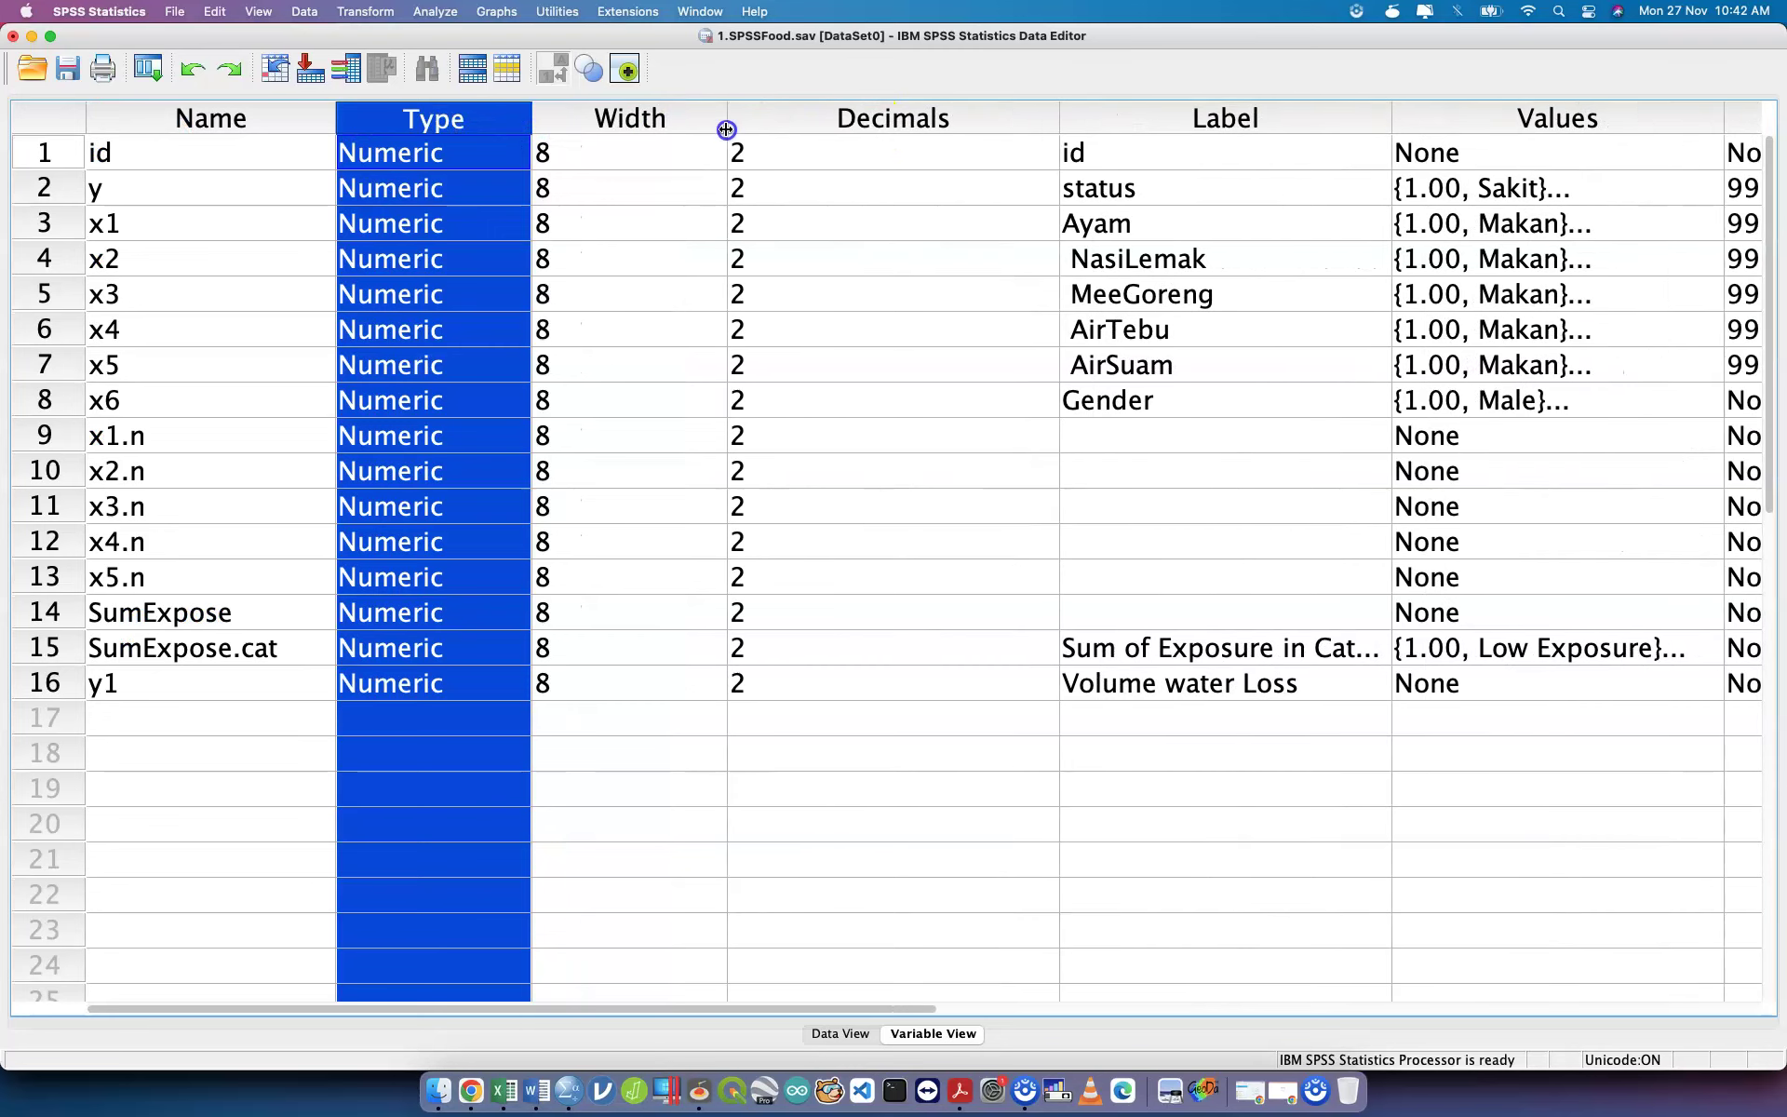
Return from the y1 definition to the data, select y1 of the first case, and save the dataset.
double_click(45, 682)
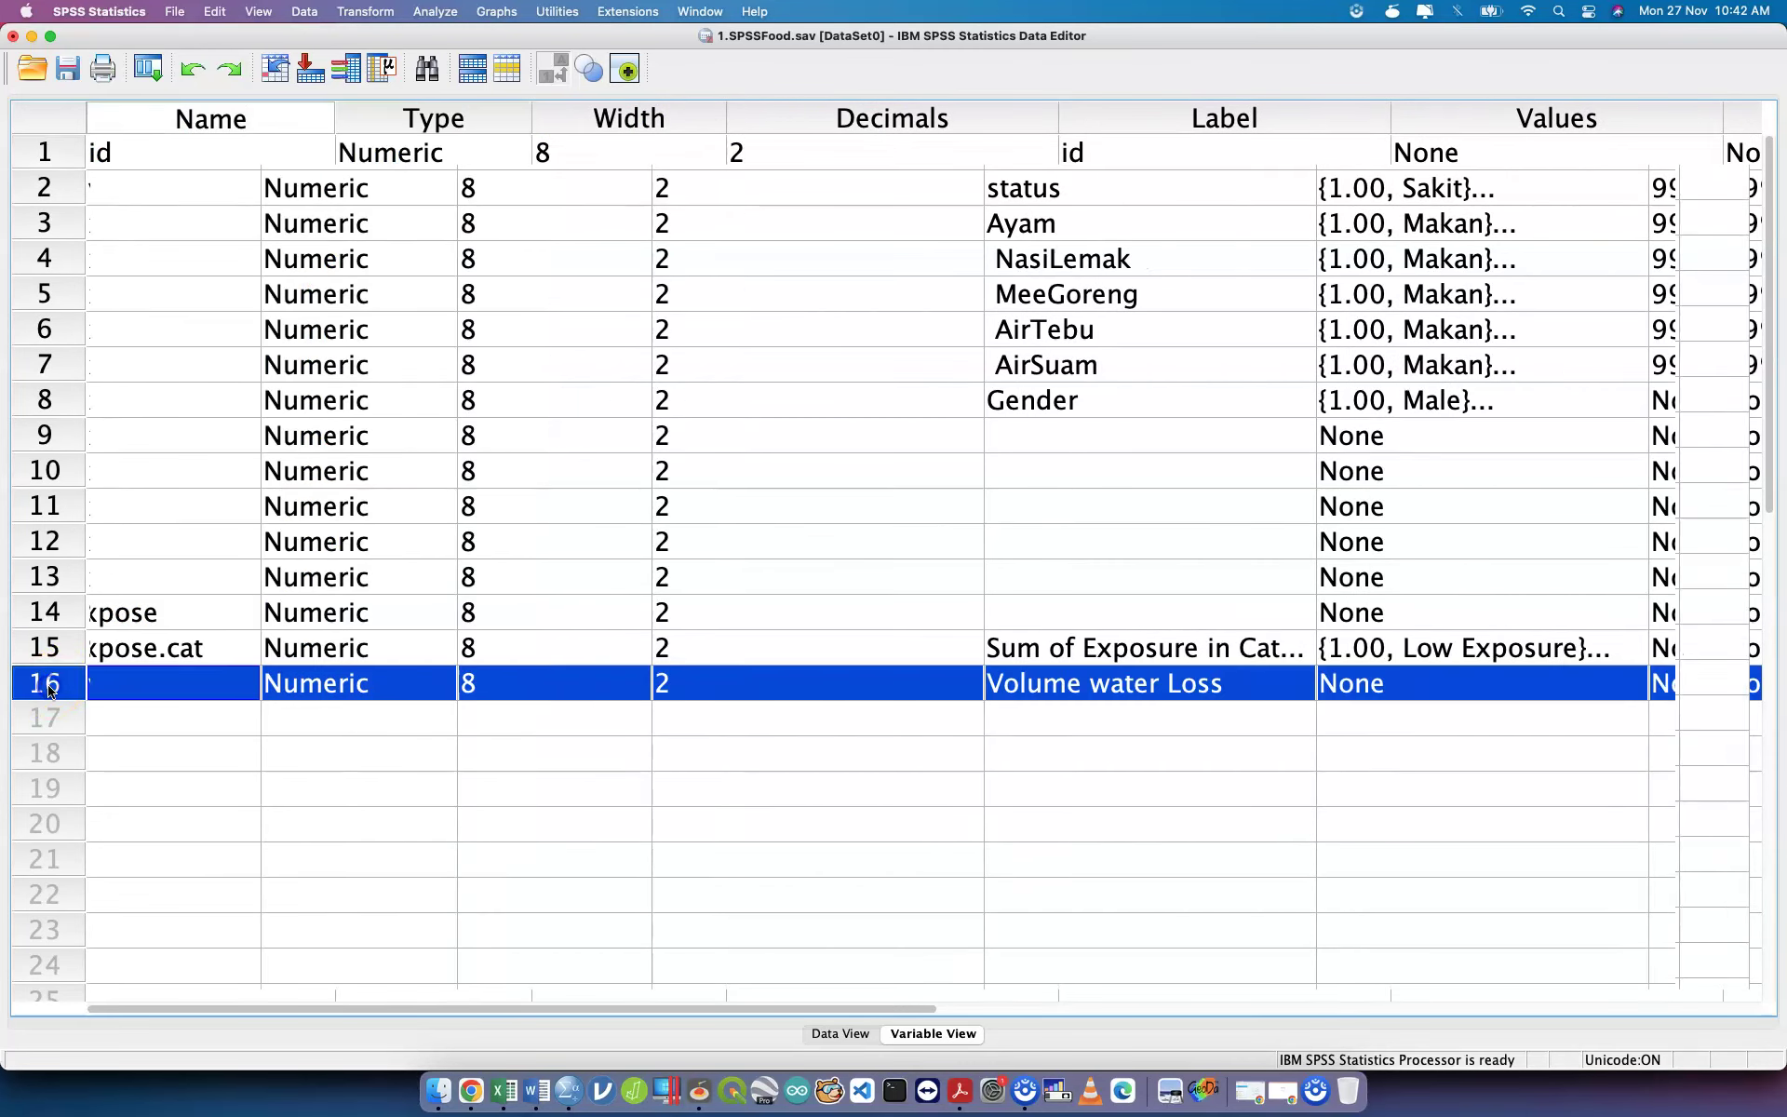
click(1331, 175)
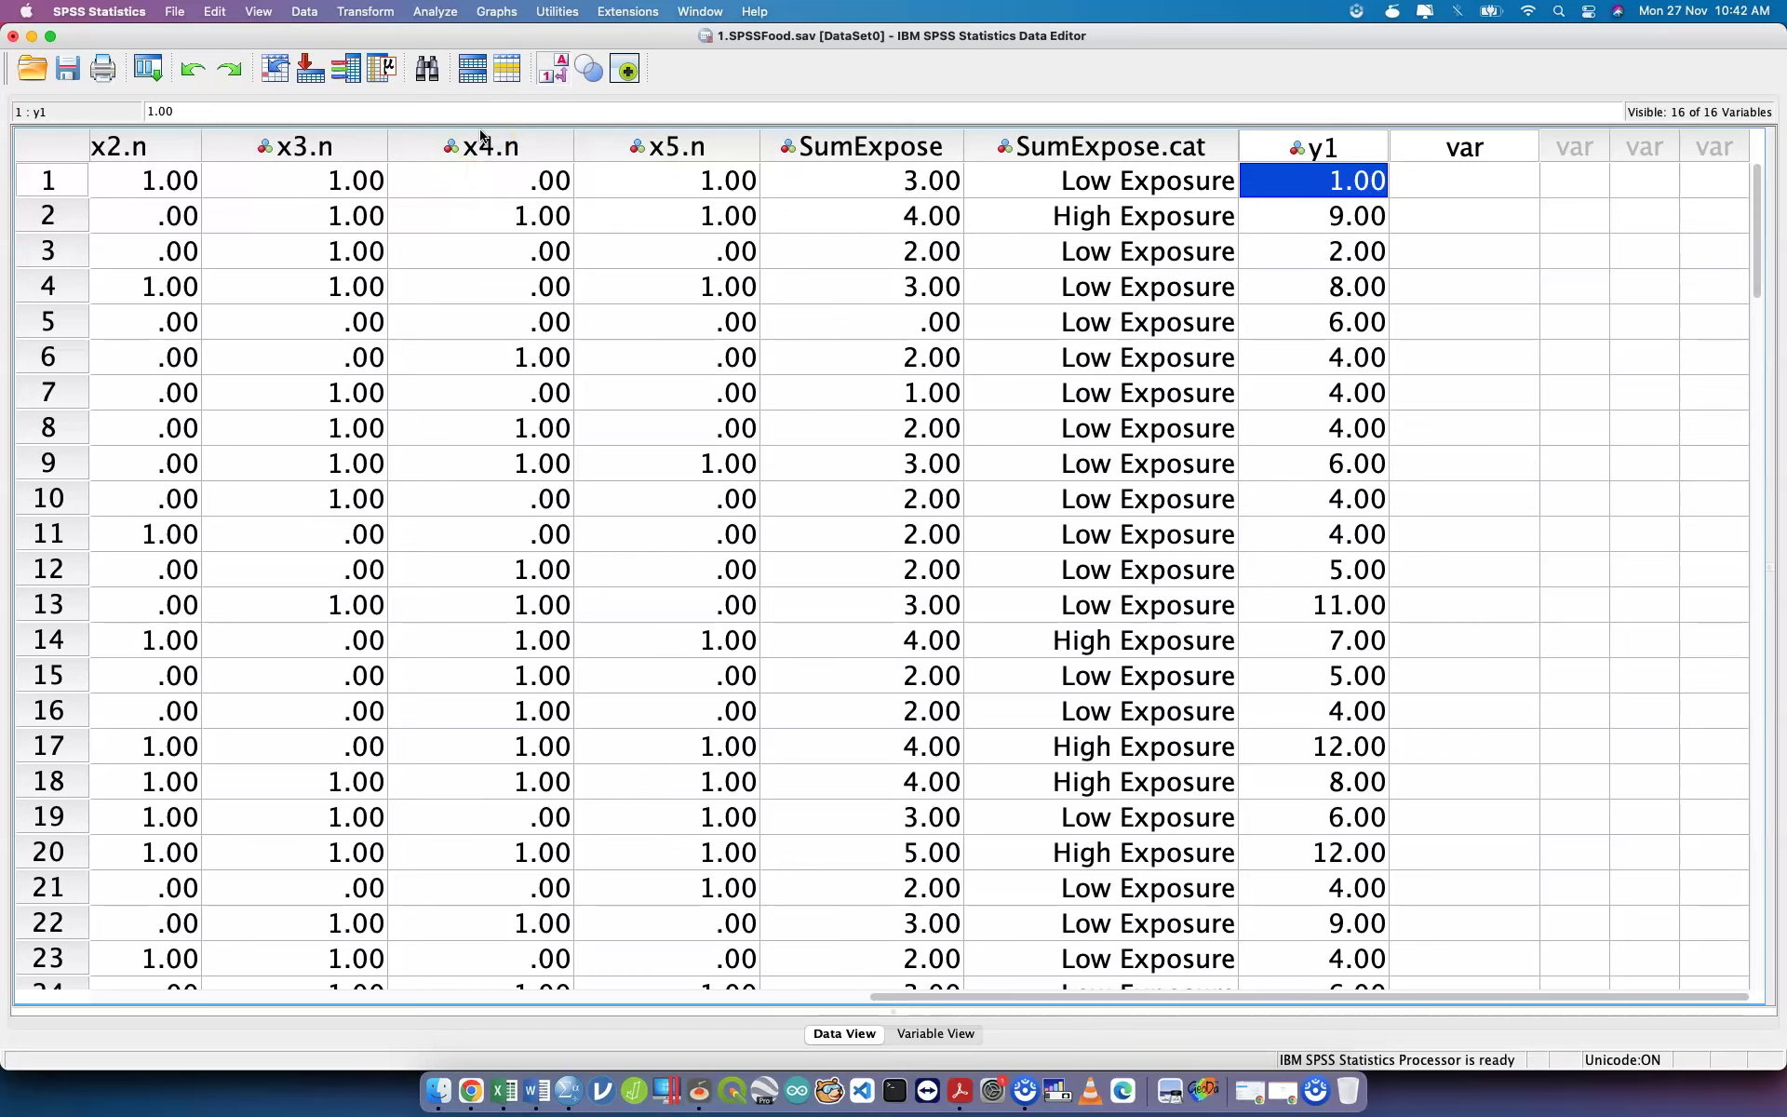
click(74, 71)
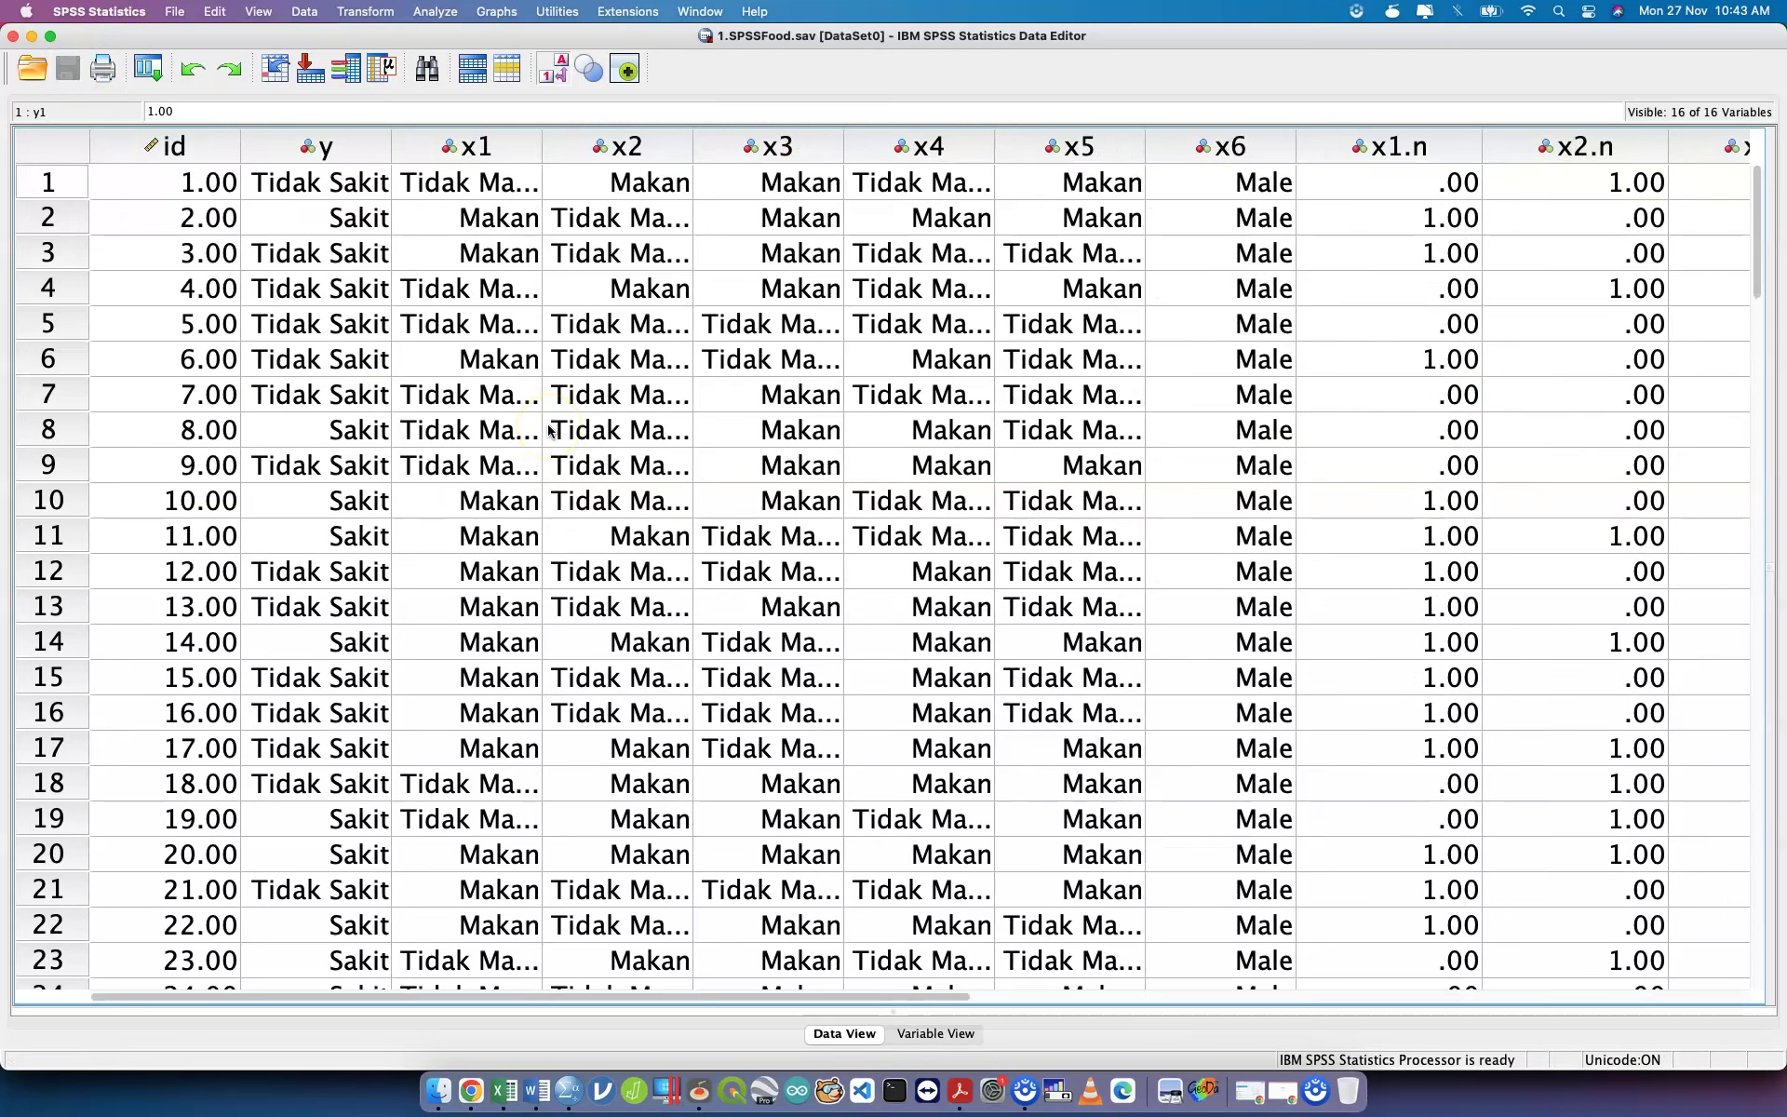
Switch to Chrome, open the aded3 repository's file list on GitHub, and look at its options for adding a file.
key(ctrl+Up)
click(901, 893)
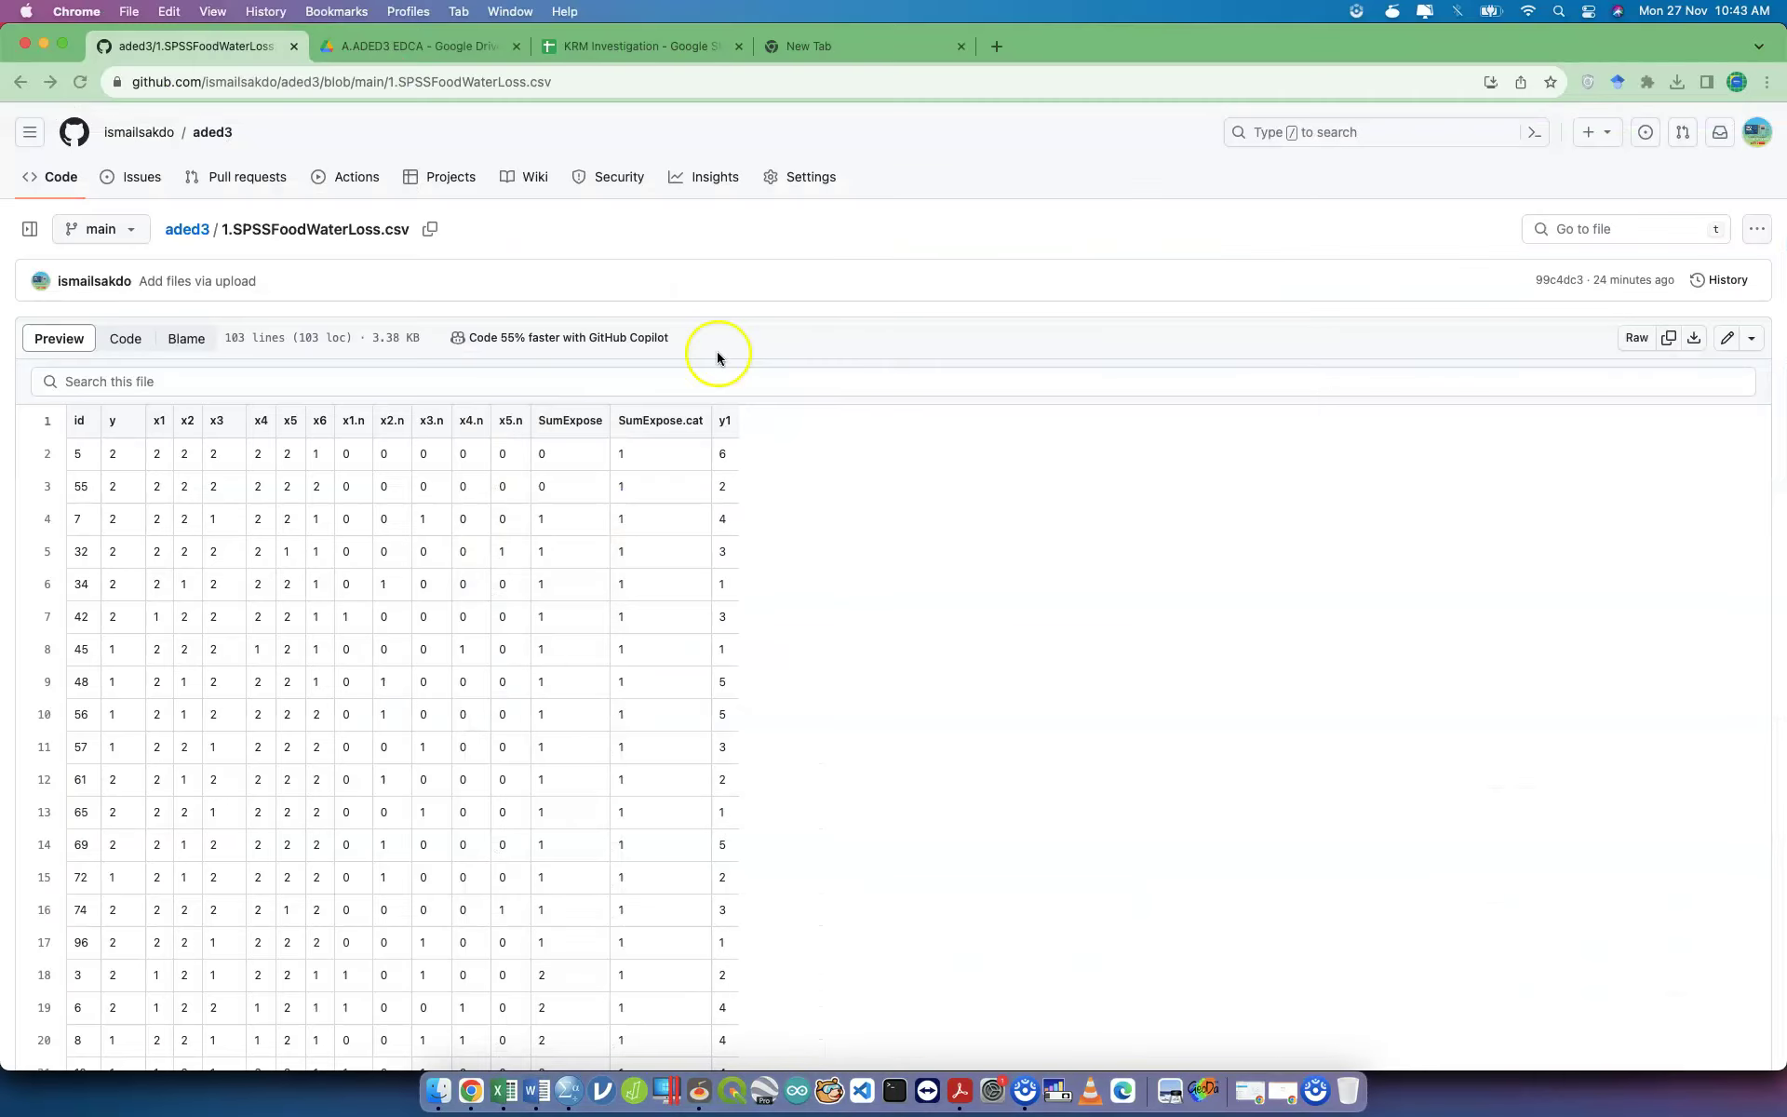
click(198, 230)
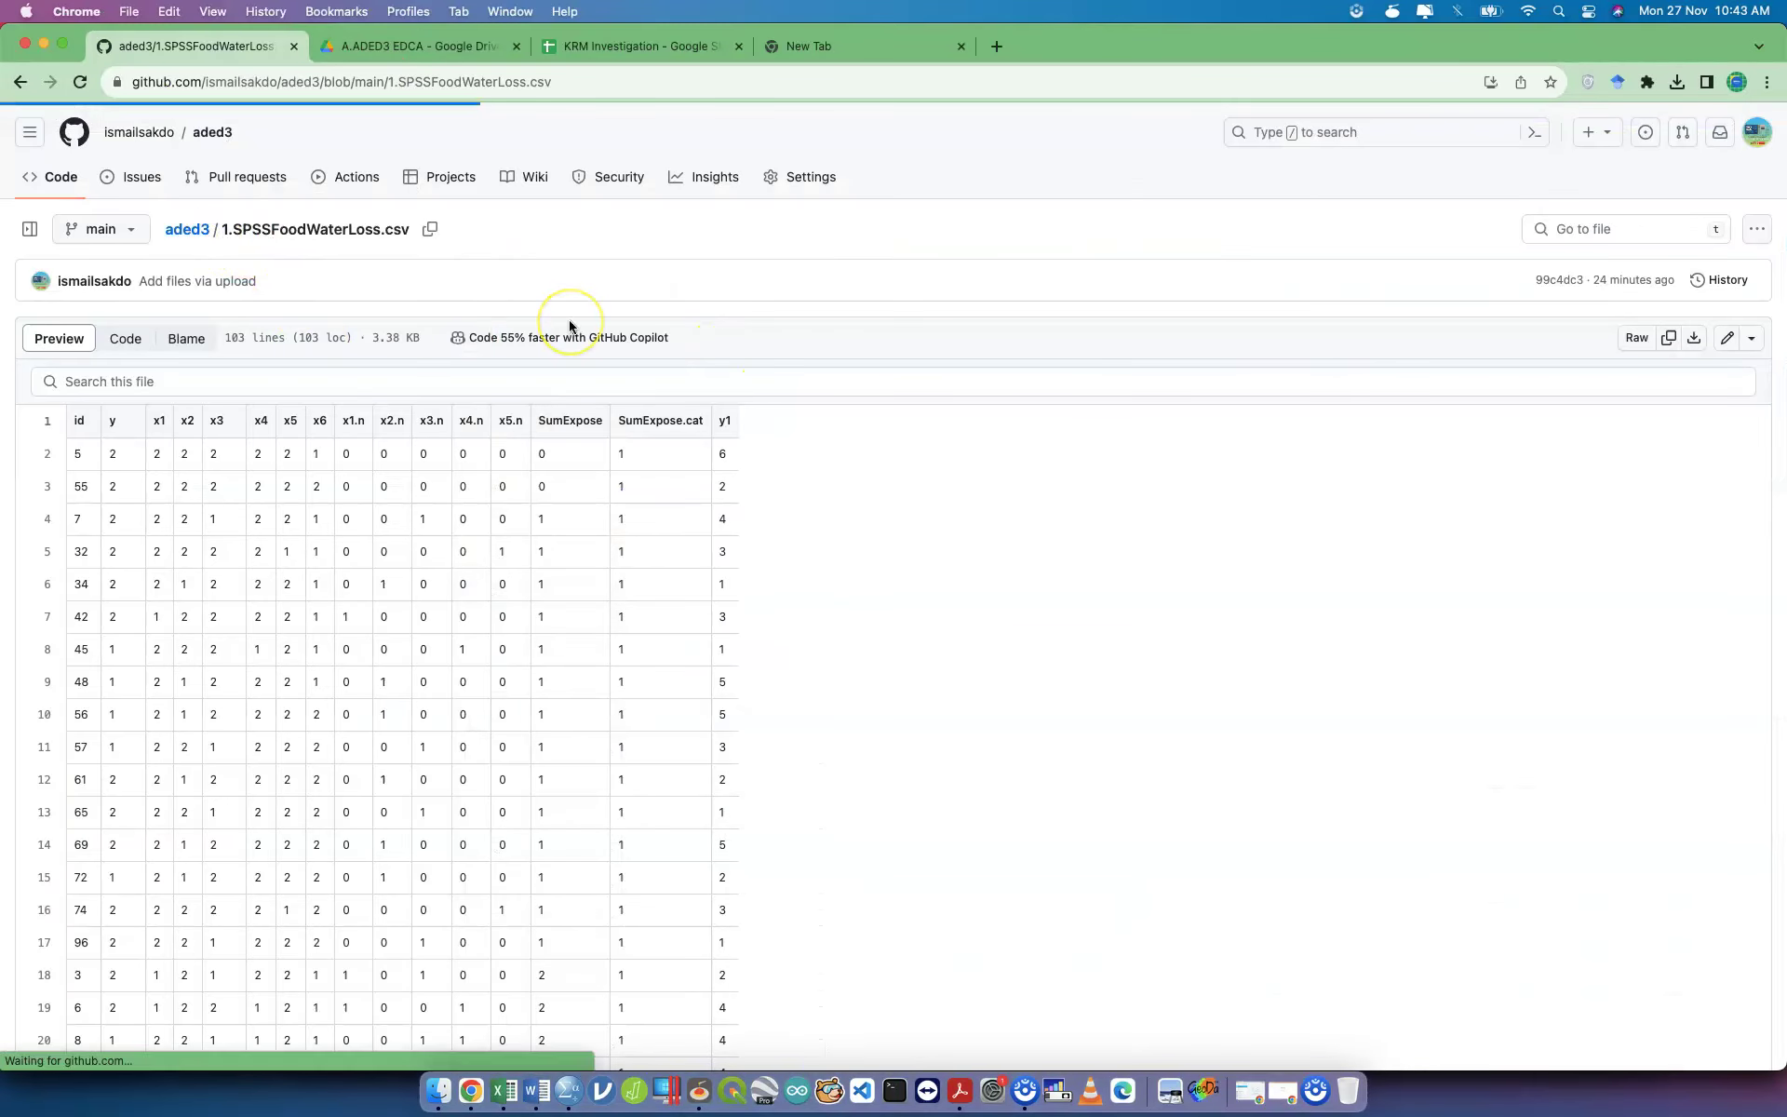
click(1035, 296)
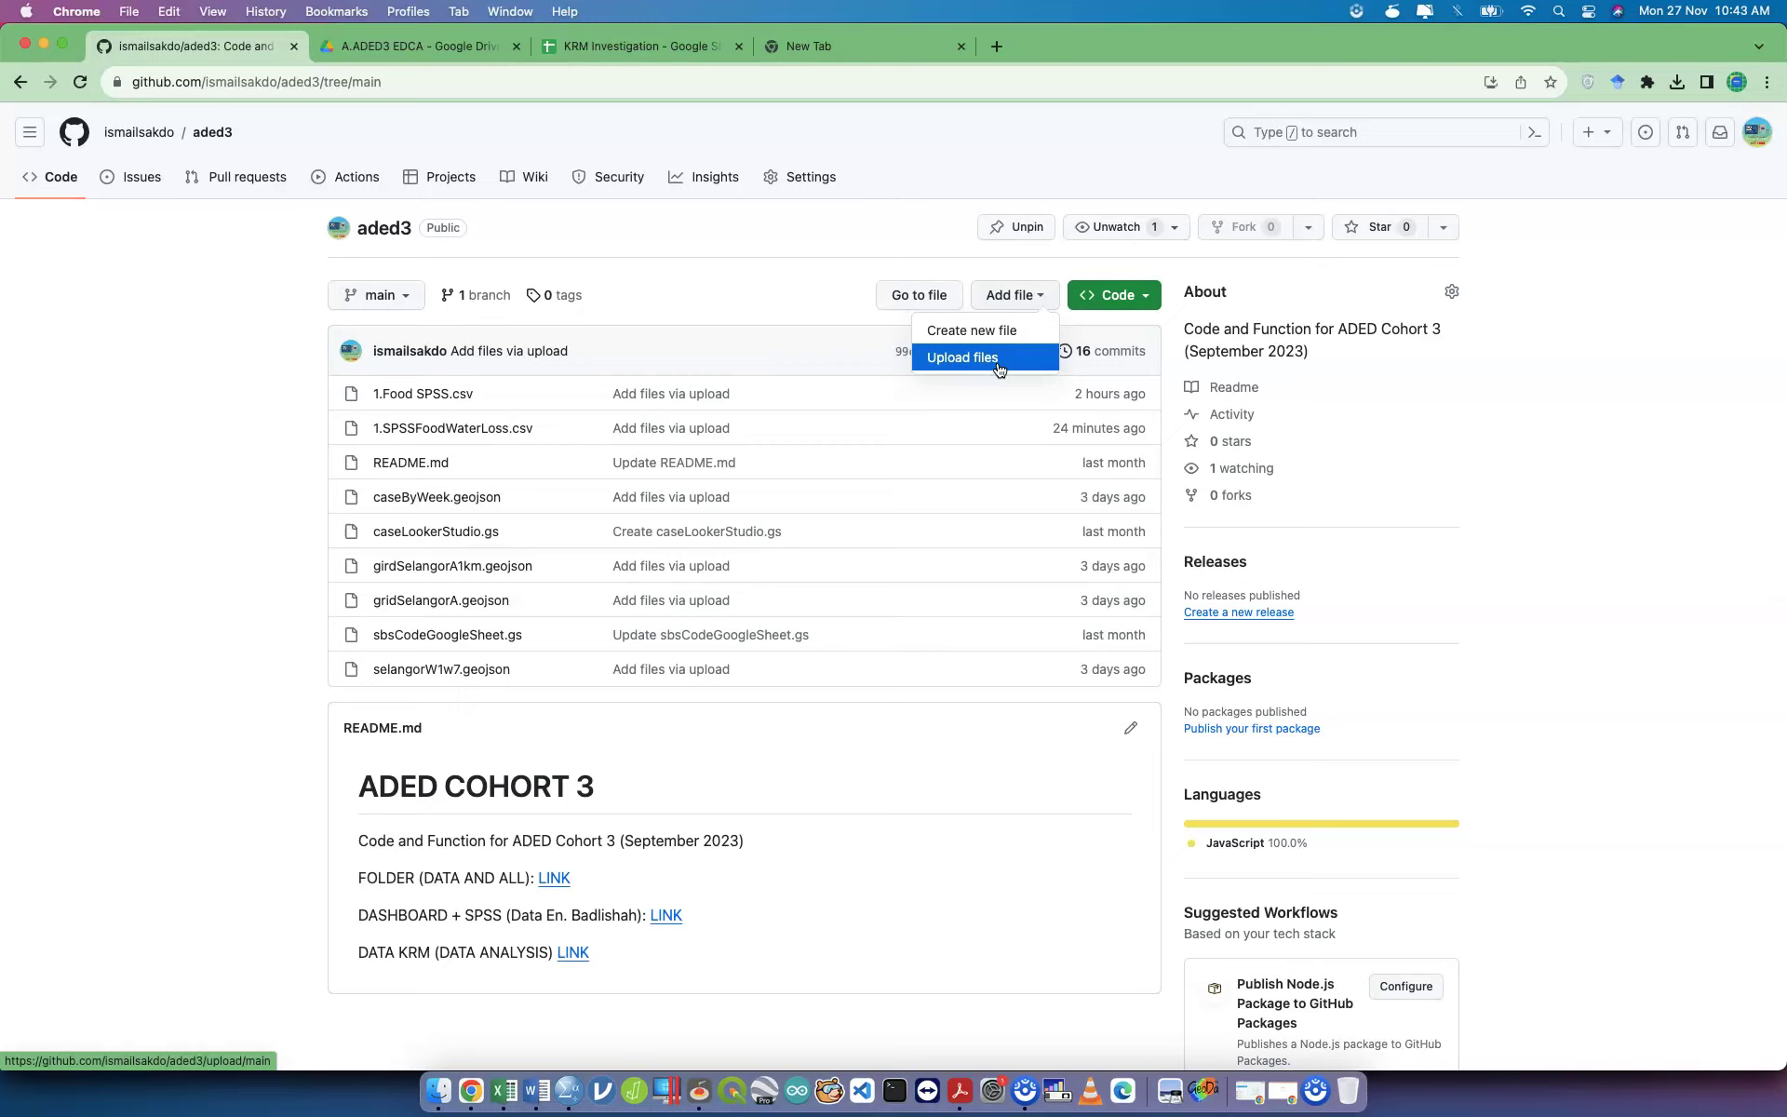
click(980, 268)
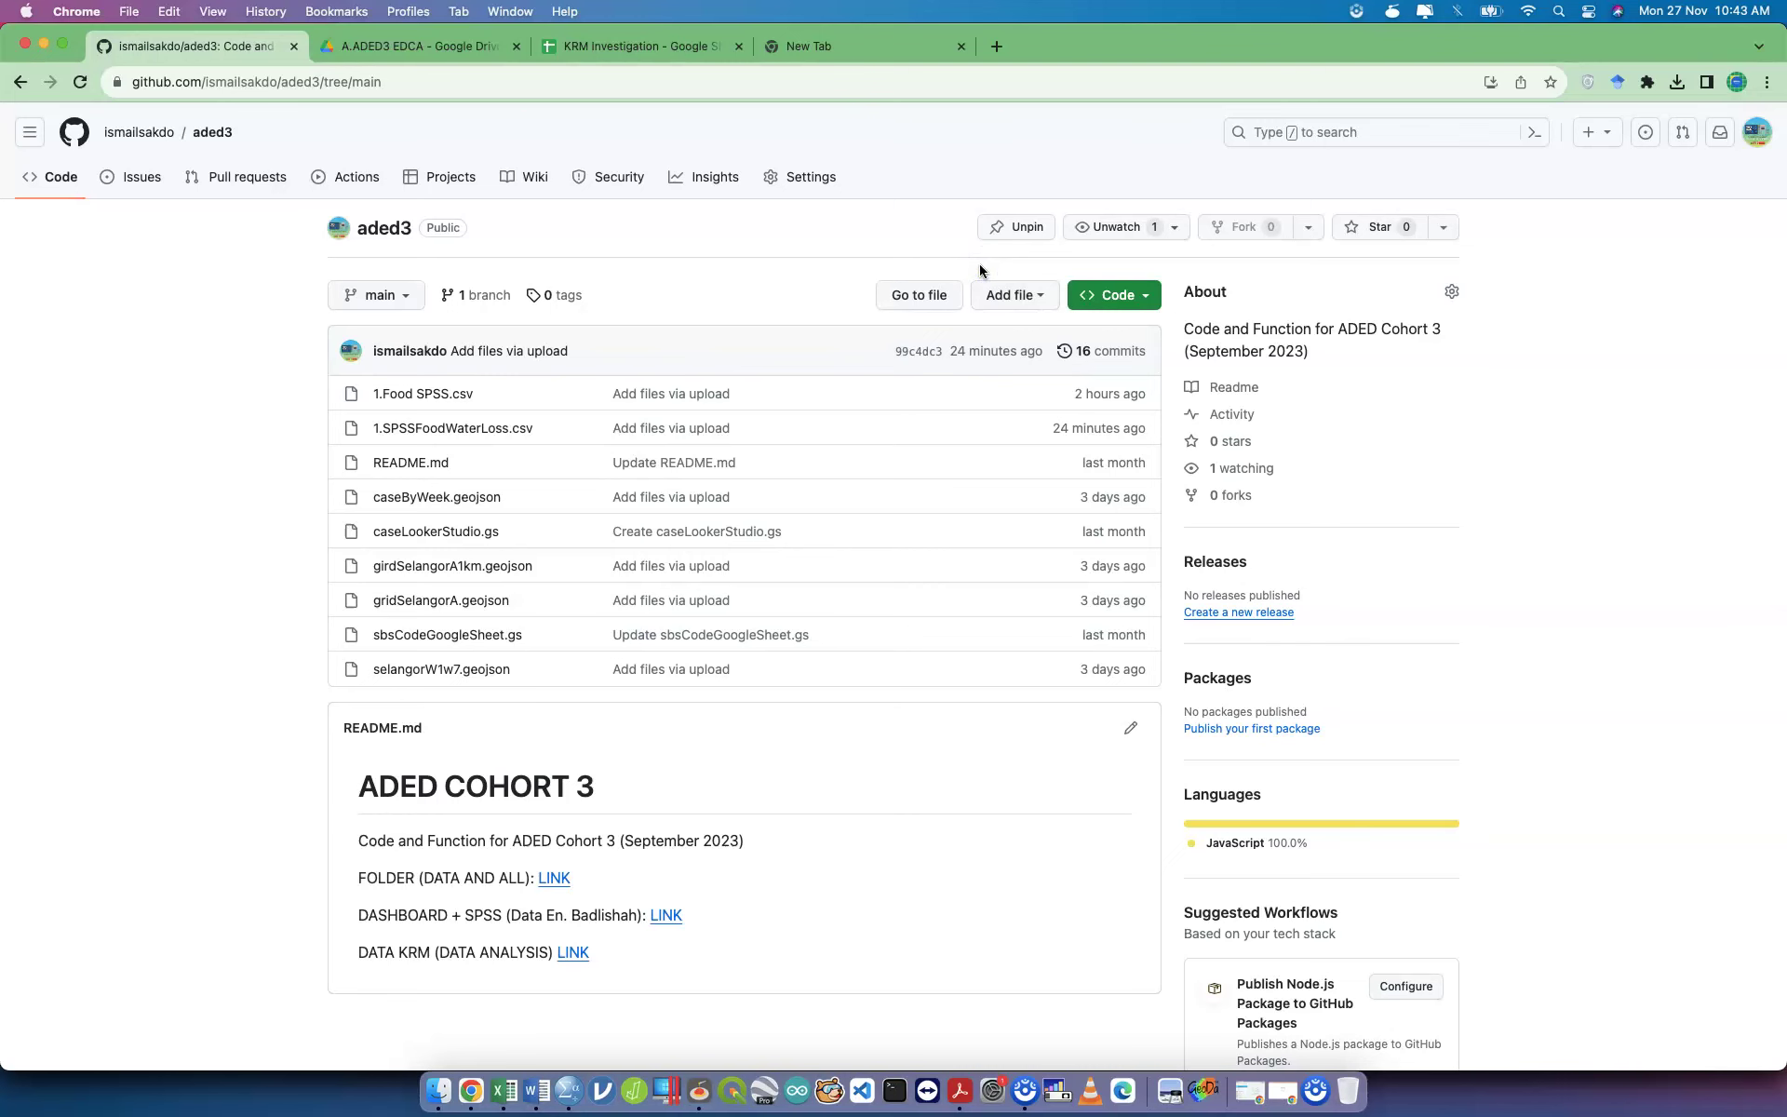
Return to the SPSS Data Editor and review the columns id, y, x1, x2, x3 and y1 one after another.
key(ctrl+Up)
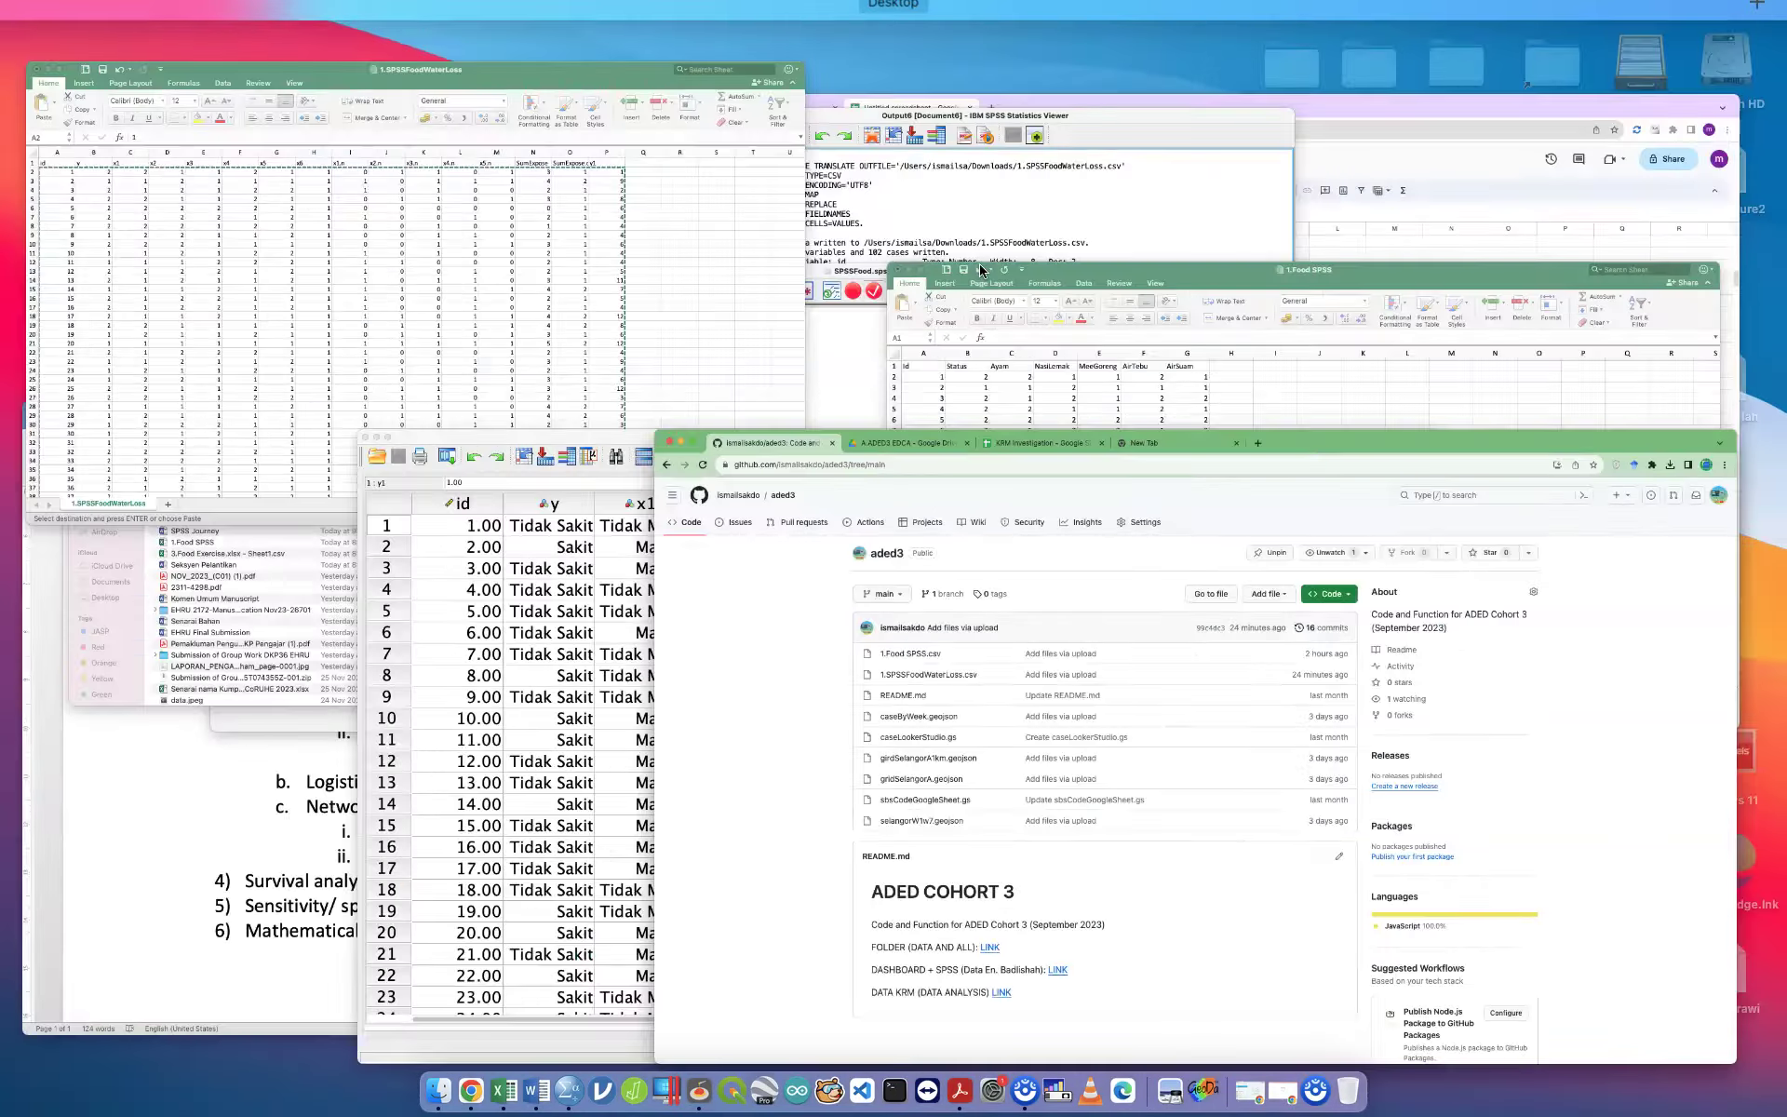
click(899, 865)
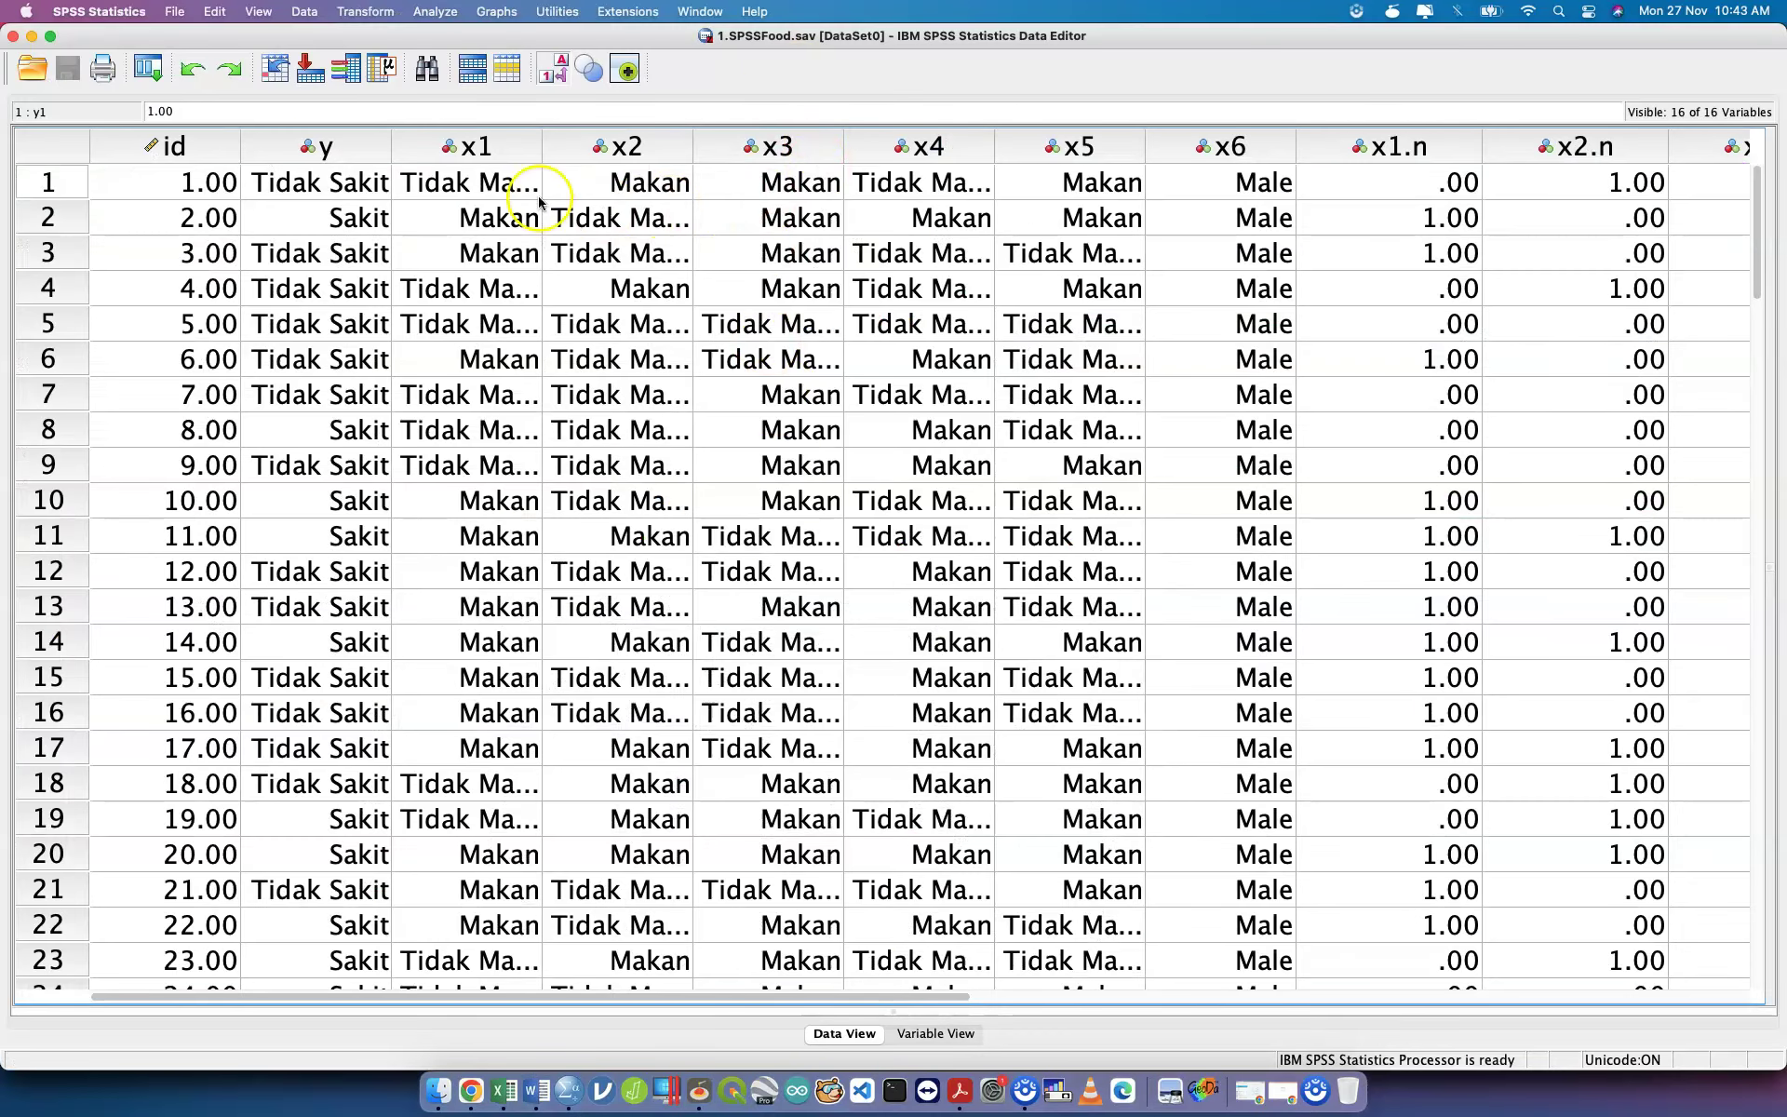
click(156, 149)
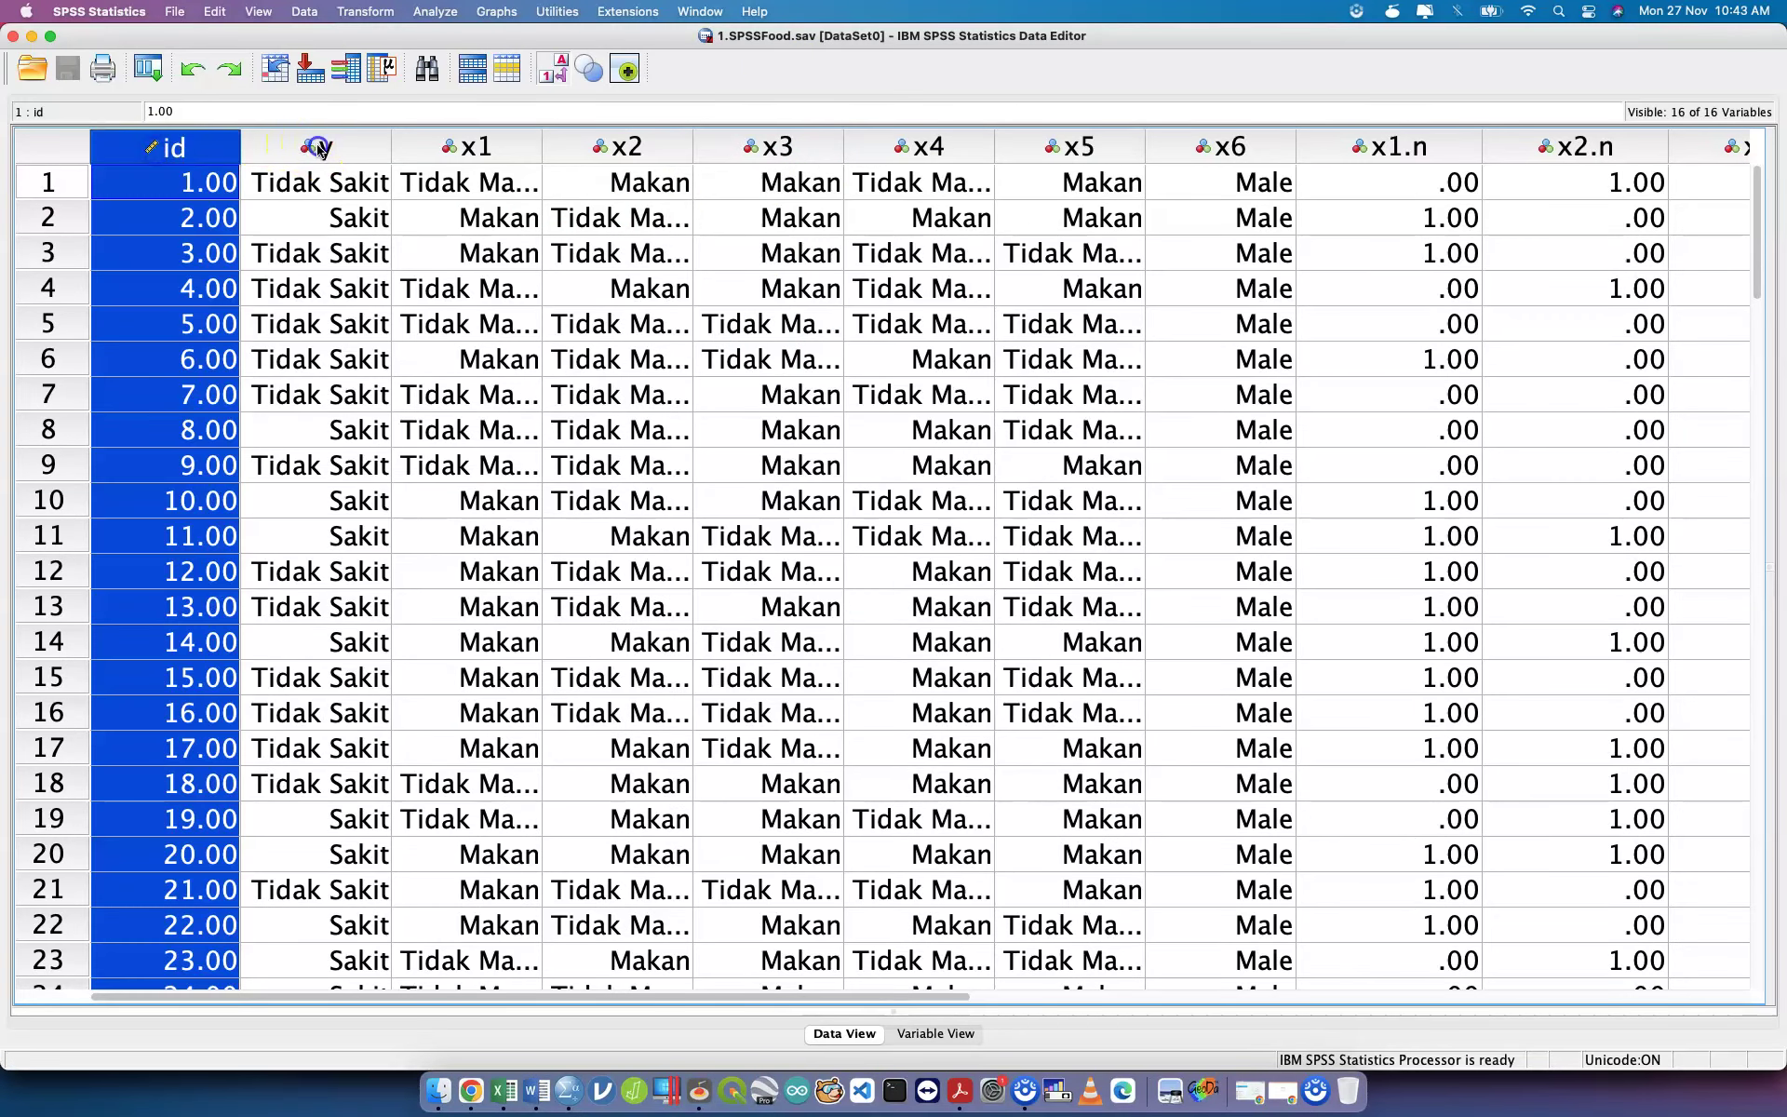
click(316, 146)
click(438, 148)
click(591, 151)
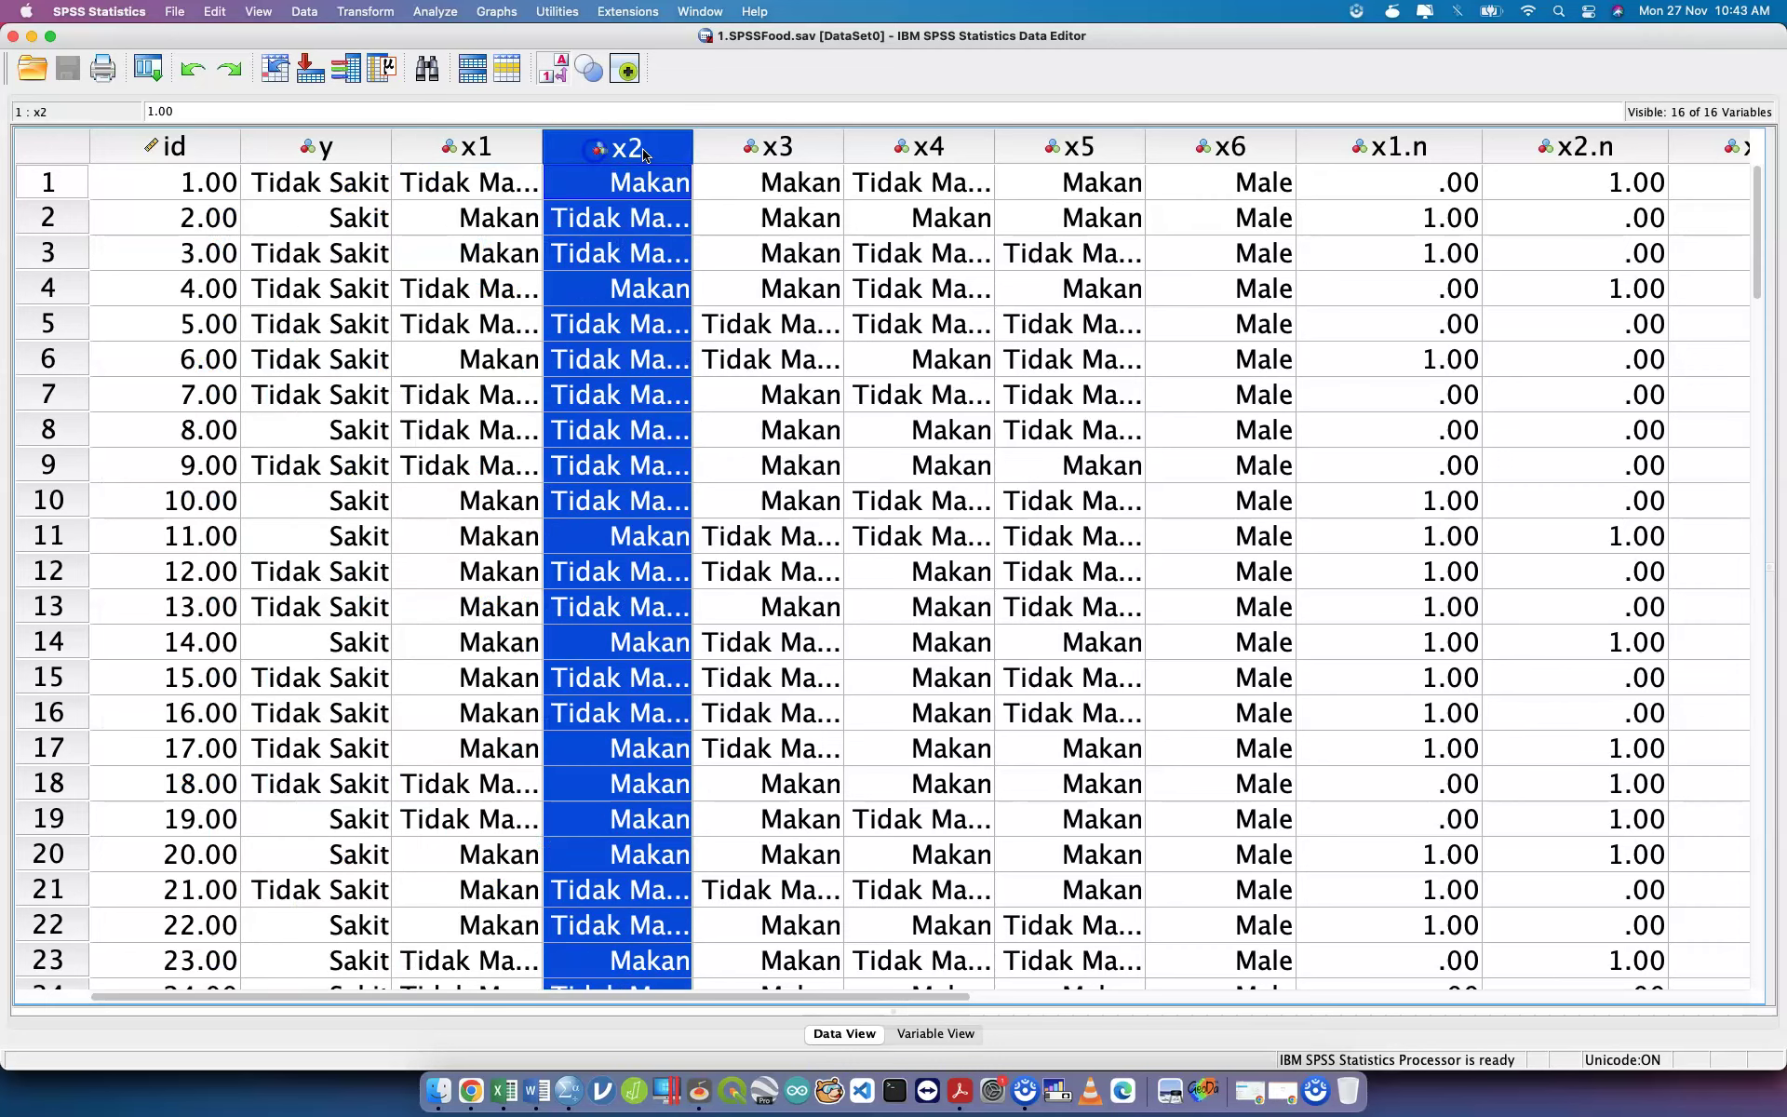
click(749, 149)
scroll(961, 271, right, 10)
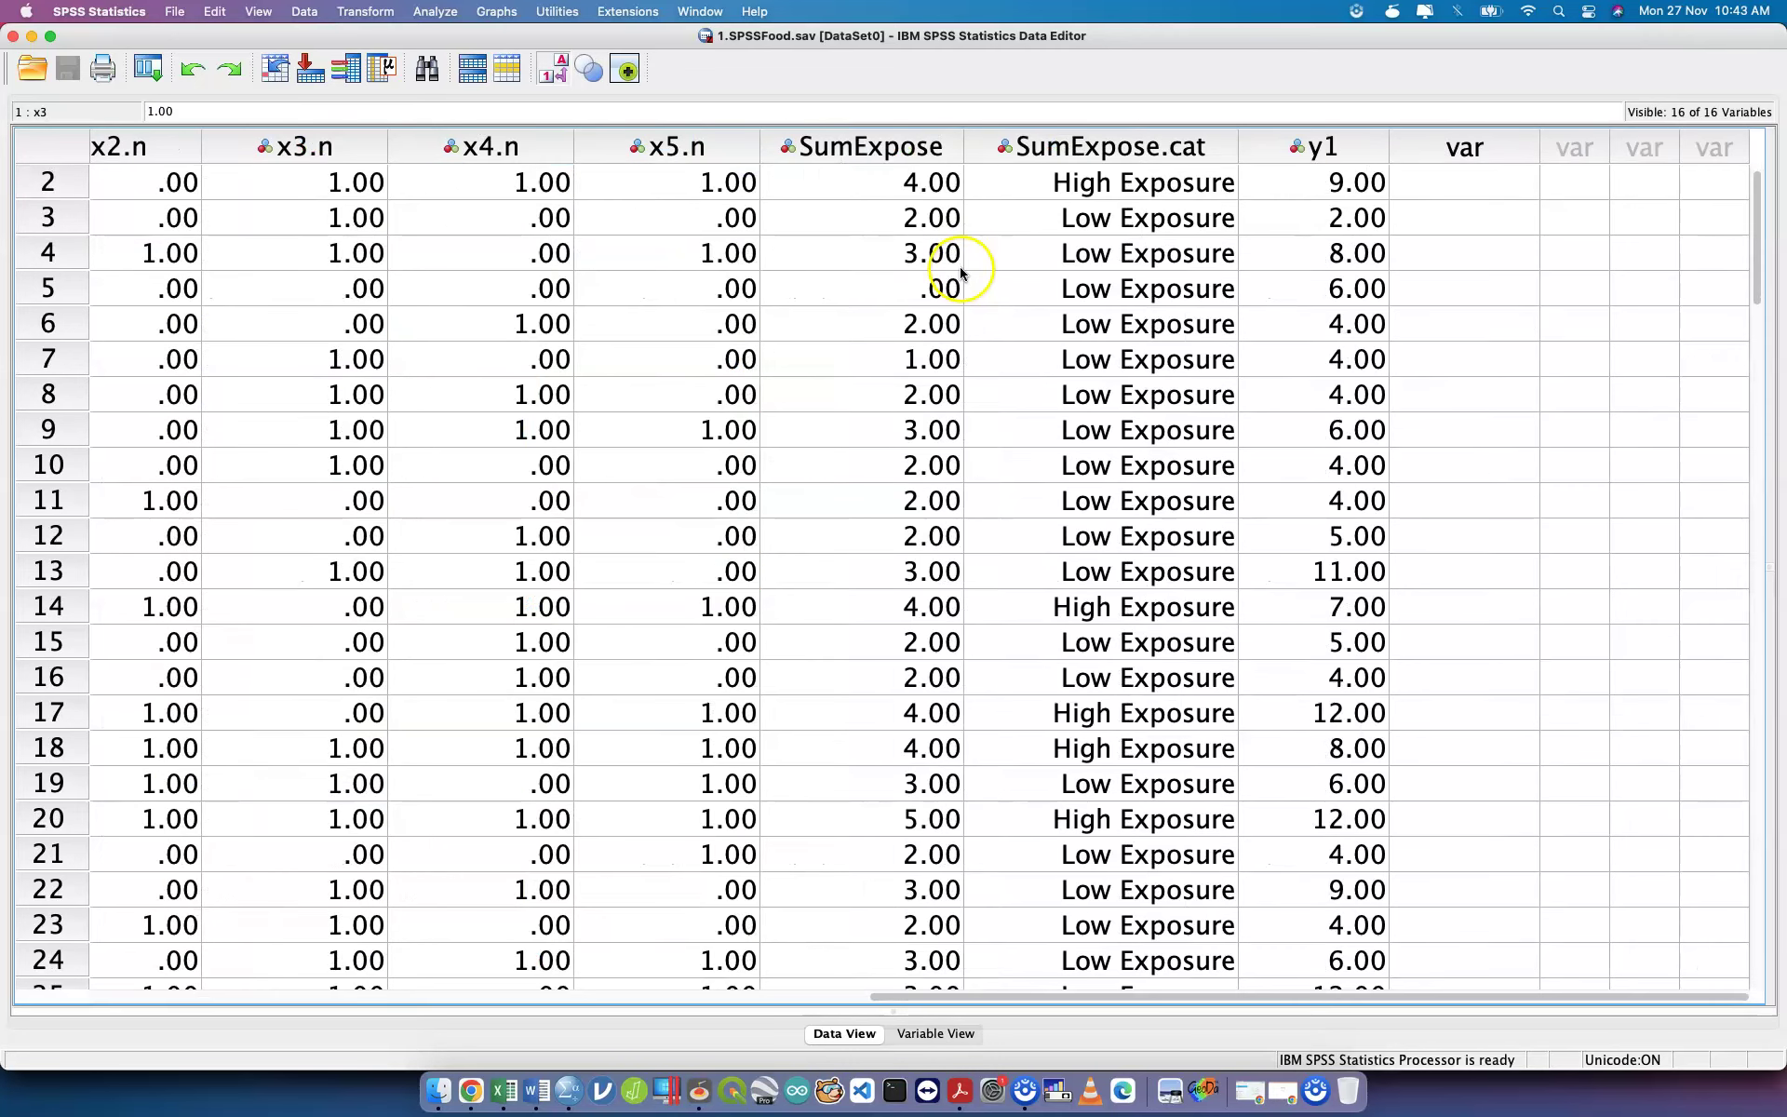
click(1306, 146)
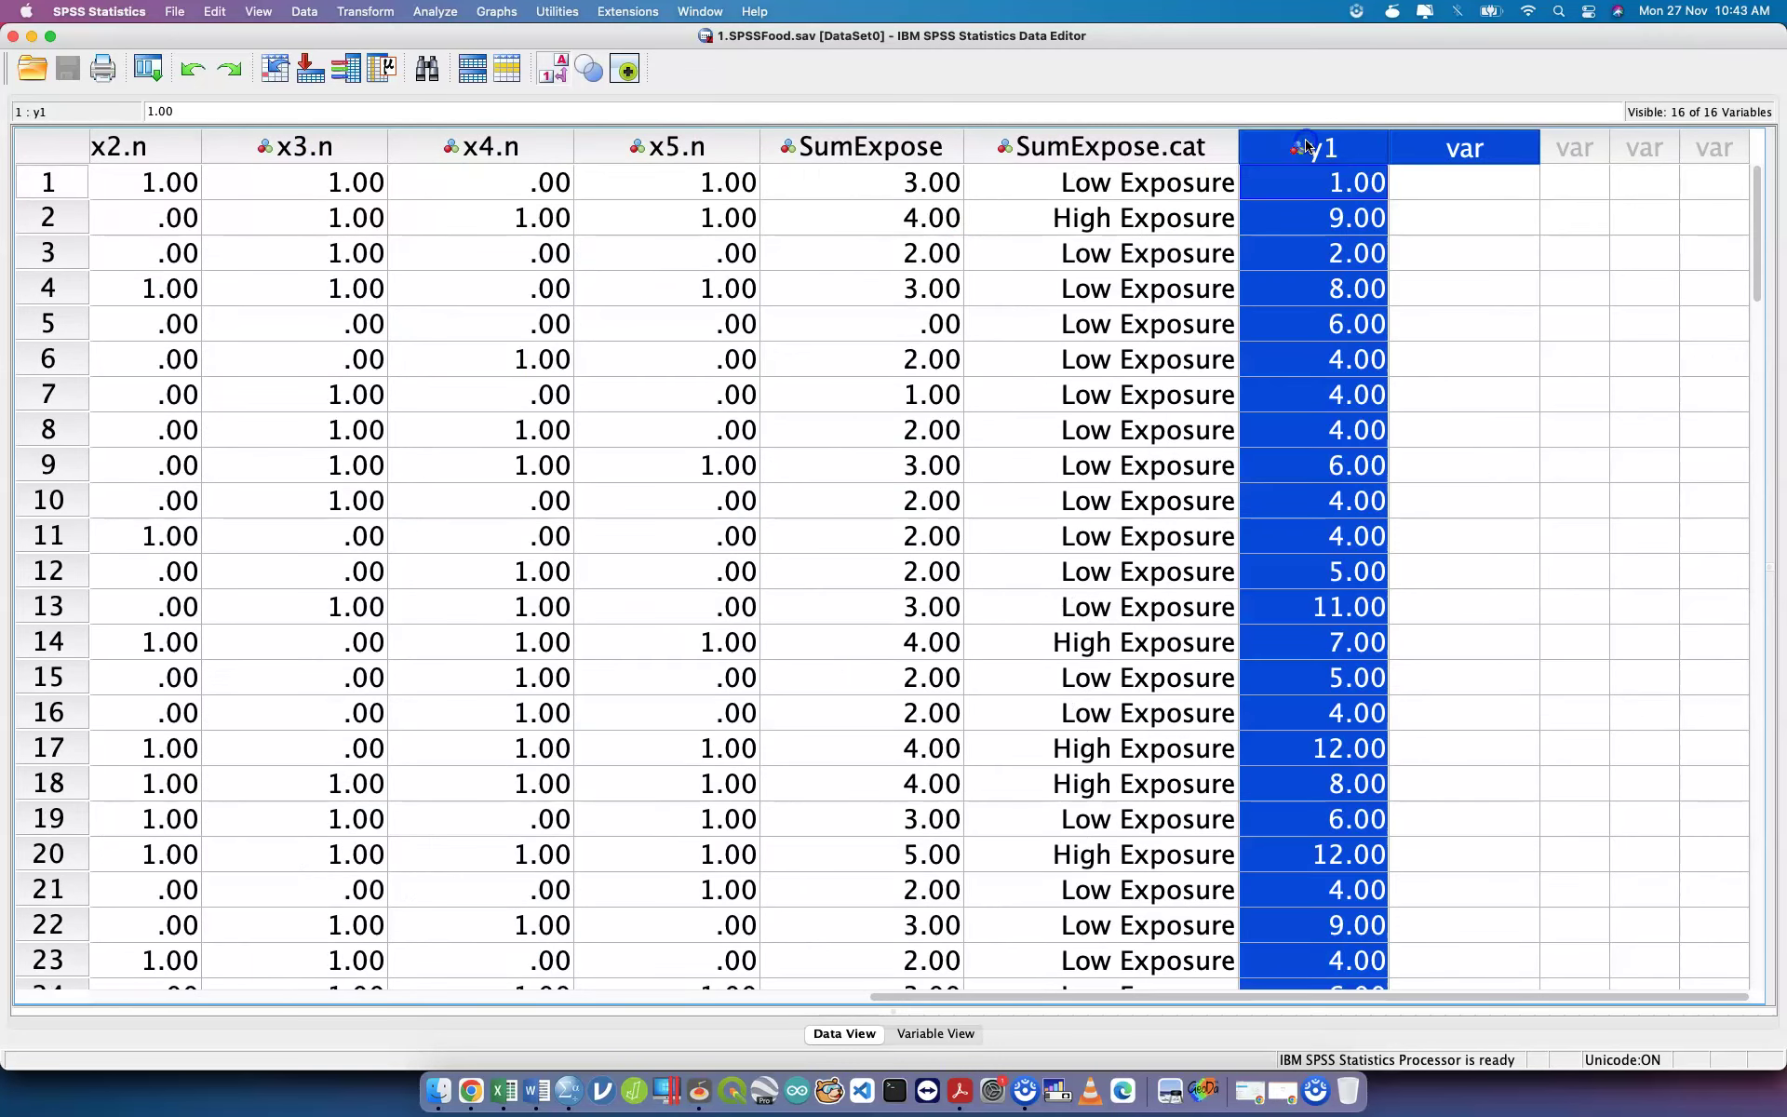
click(1468, 148)
right_click(1471, 151)
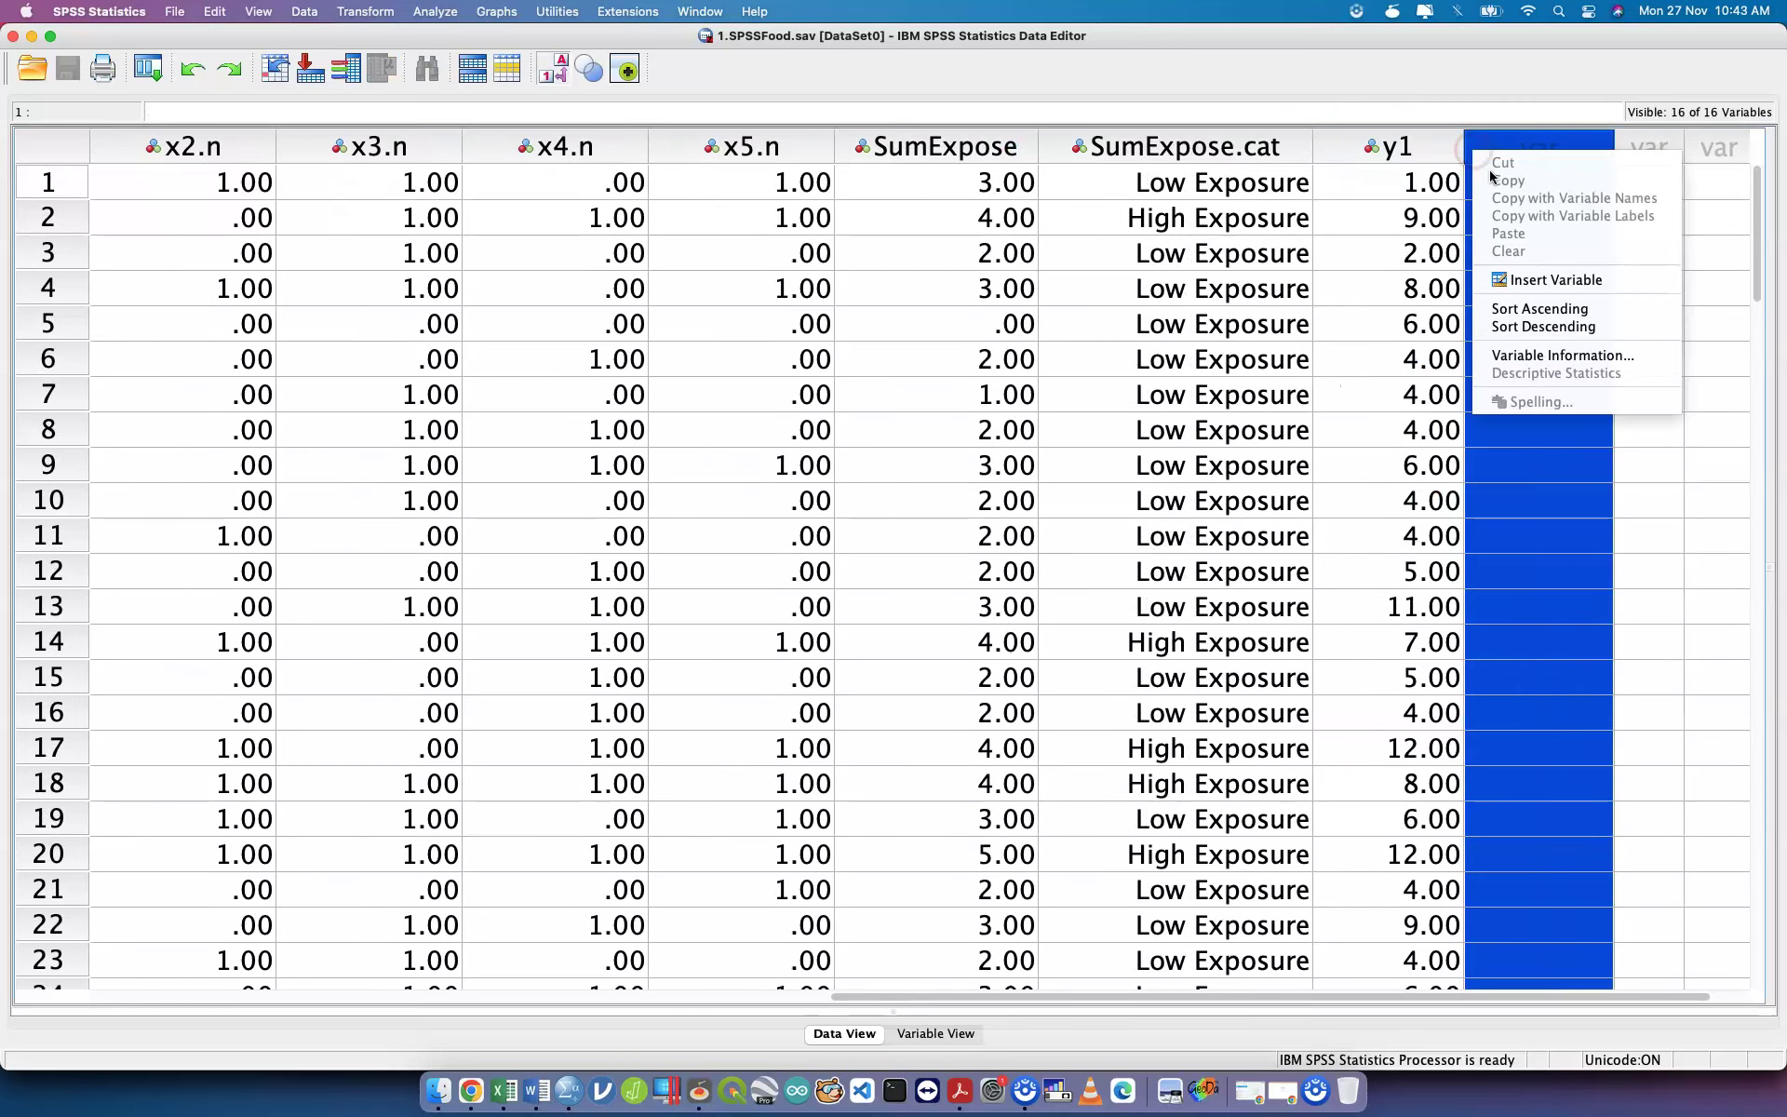
click(1421, 224)
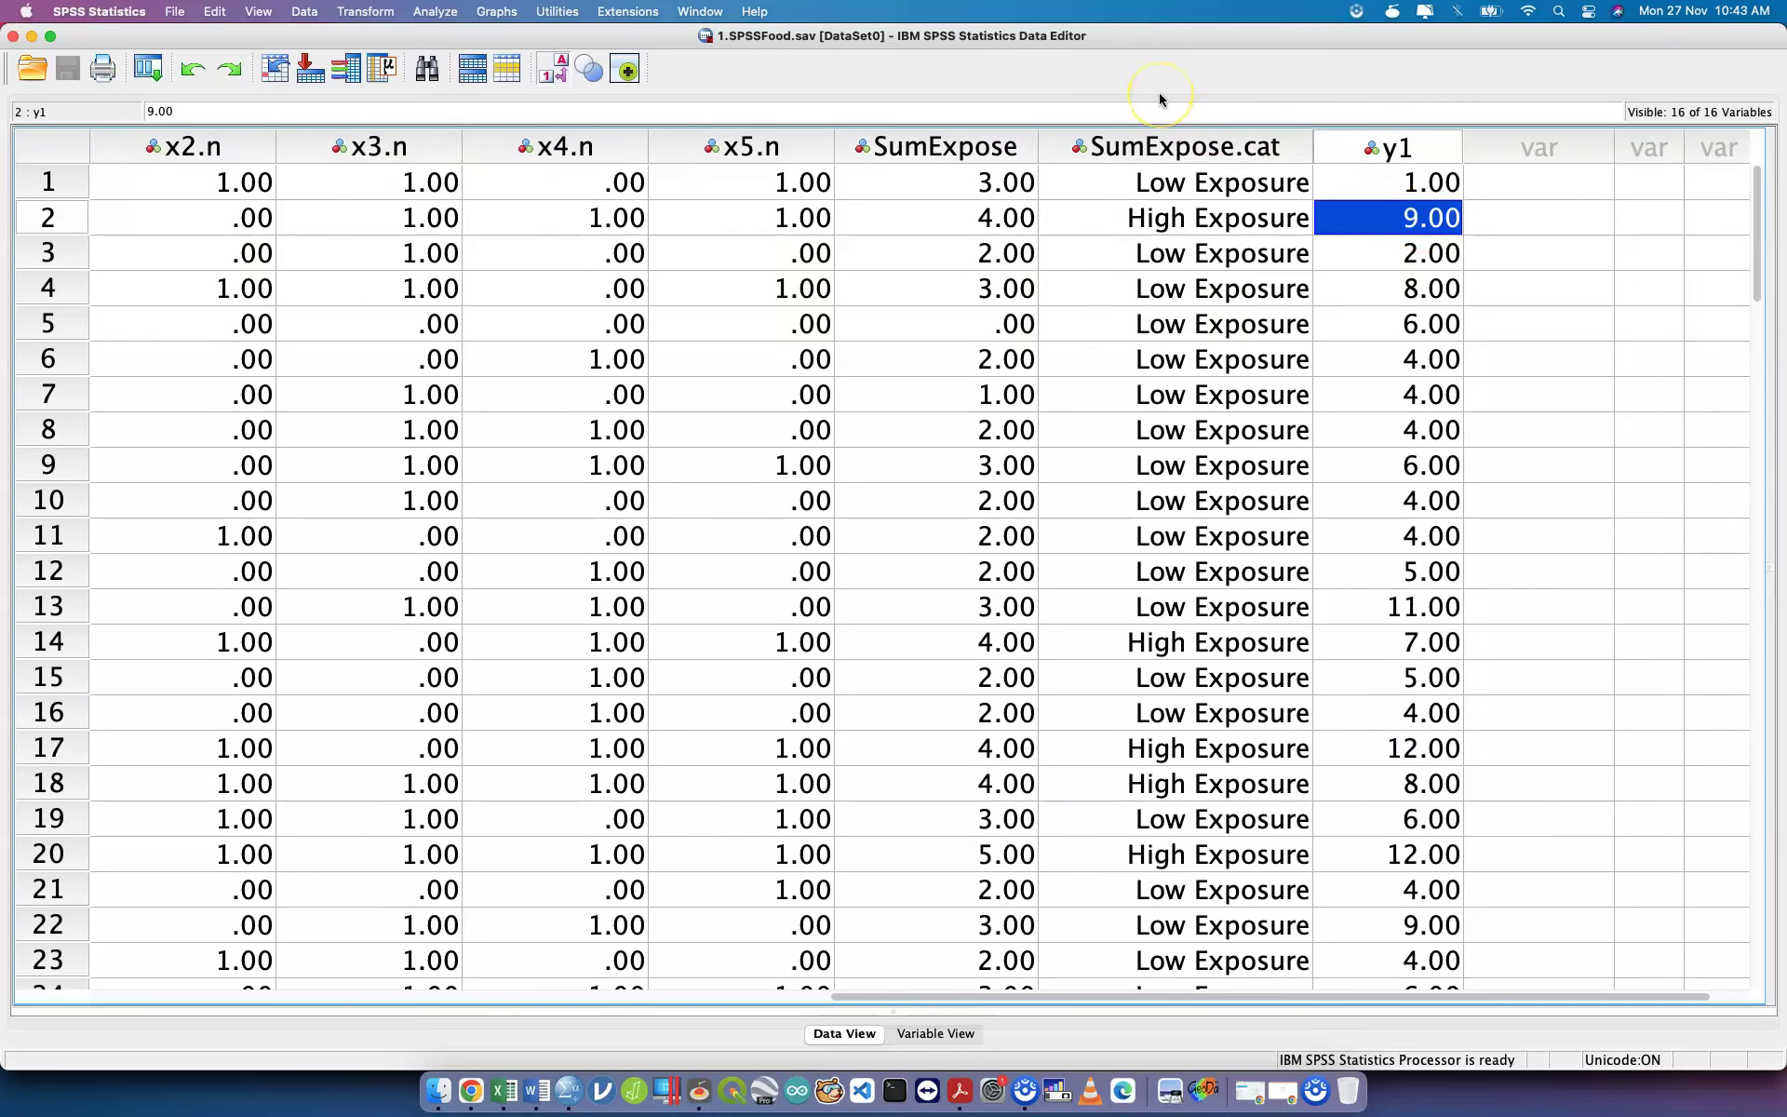
Switch to the SPSS Journey document in Word and add the heading "SIMPLE LINEAR REGRESSION" on a new page after the outline.
key(ctrl+Up)
click(276, 856)
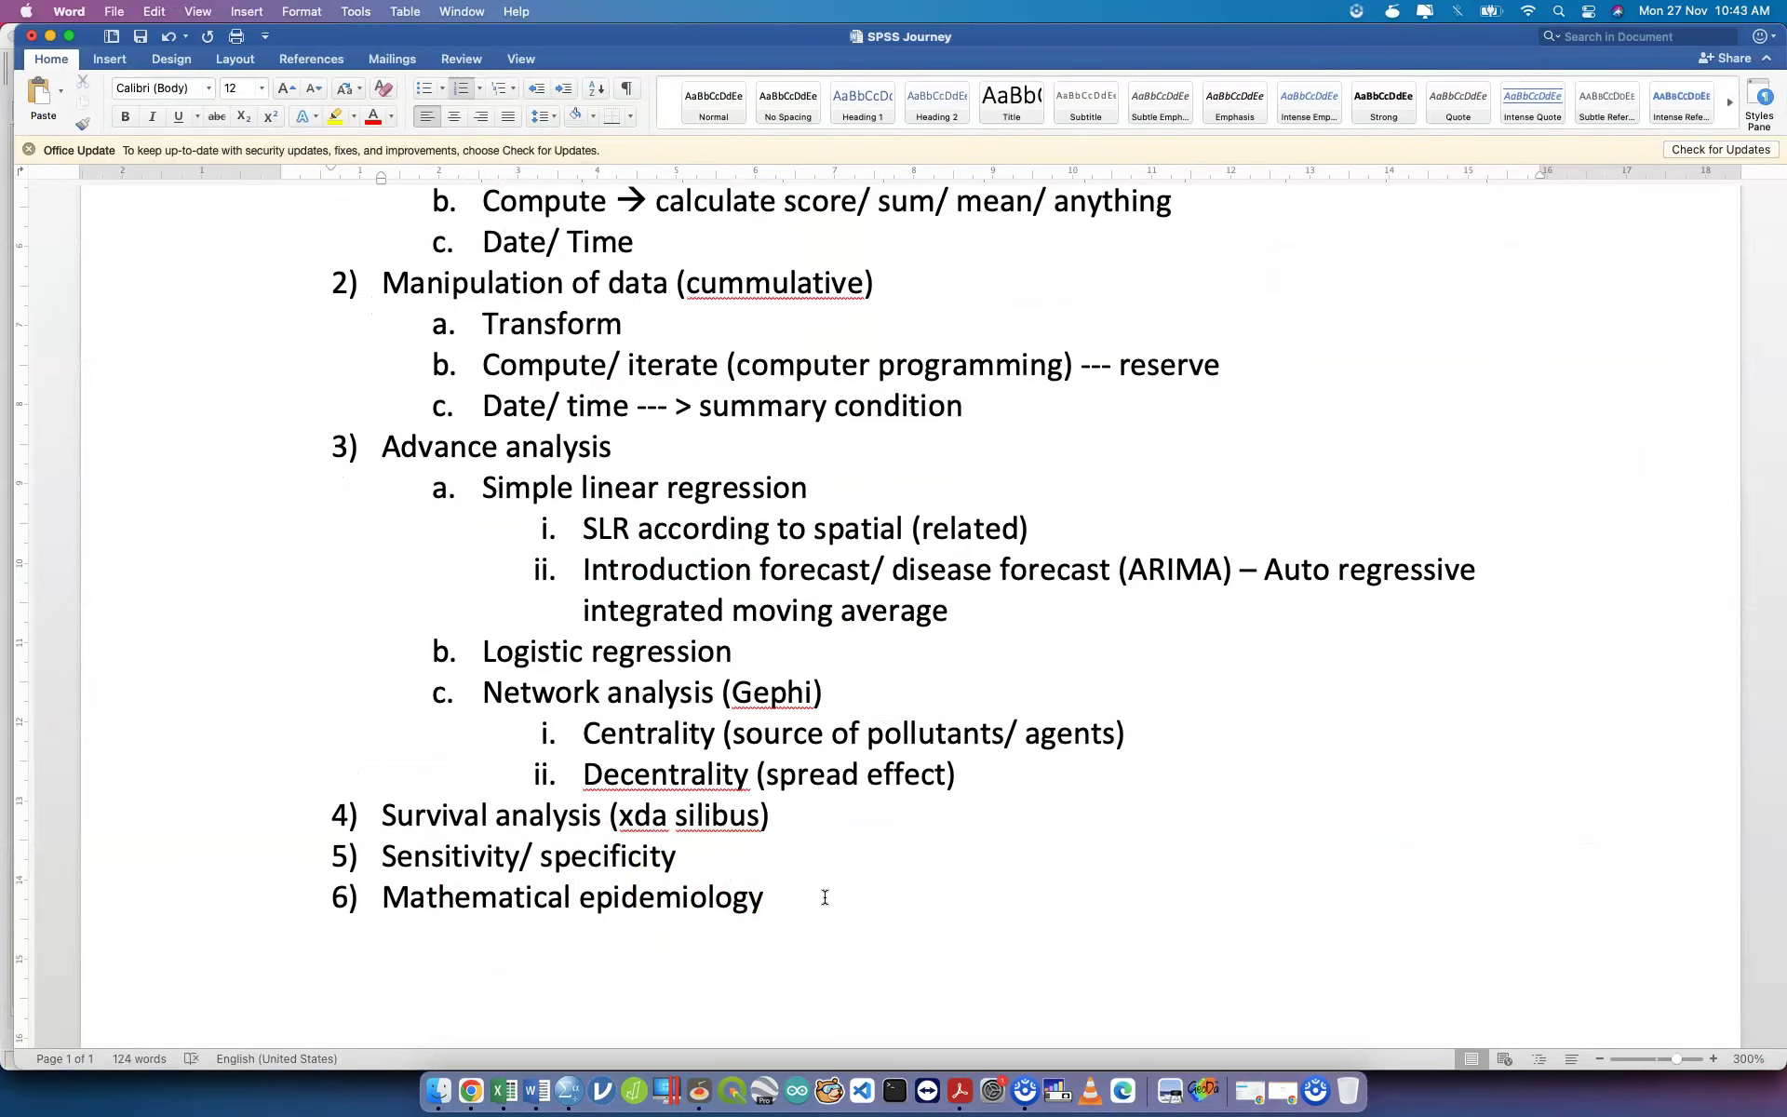
key(Return)
key(Return)
key(Return)
key(Return)
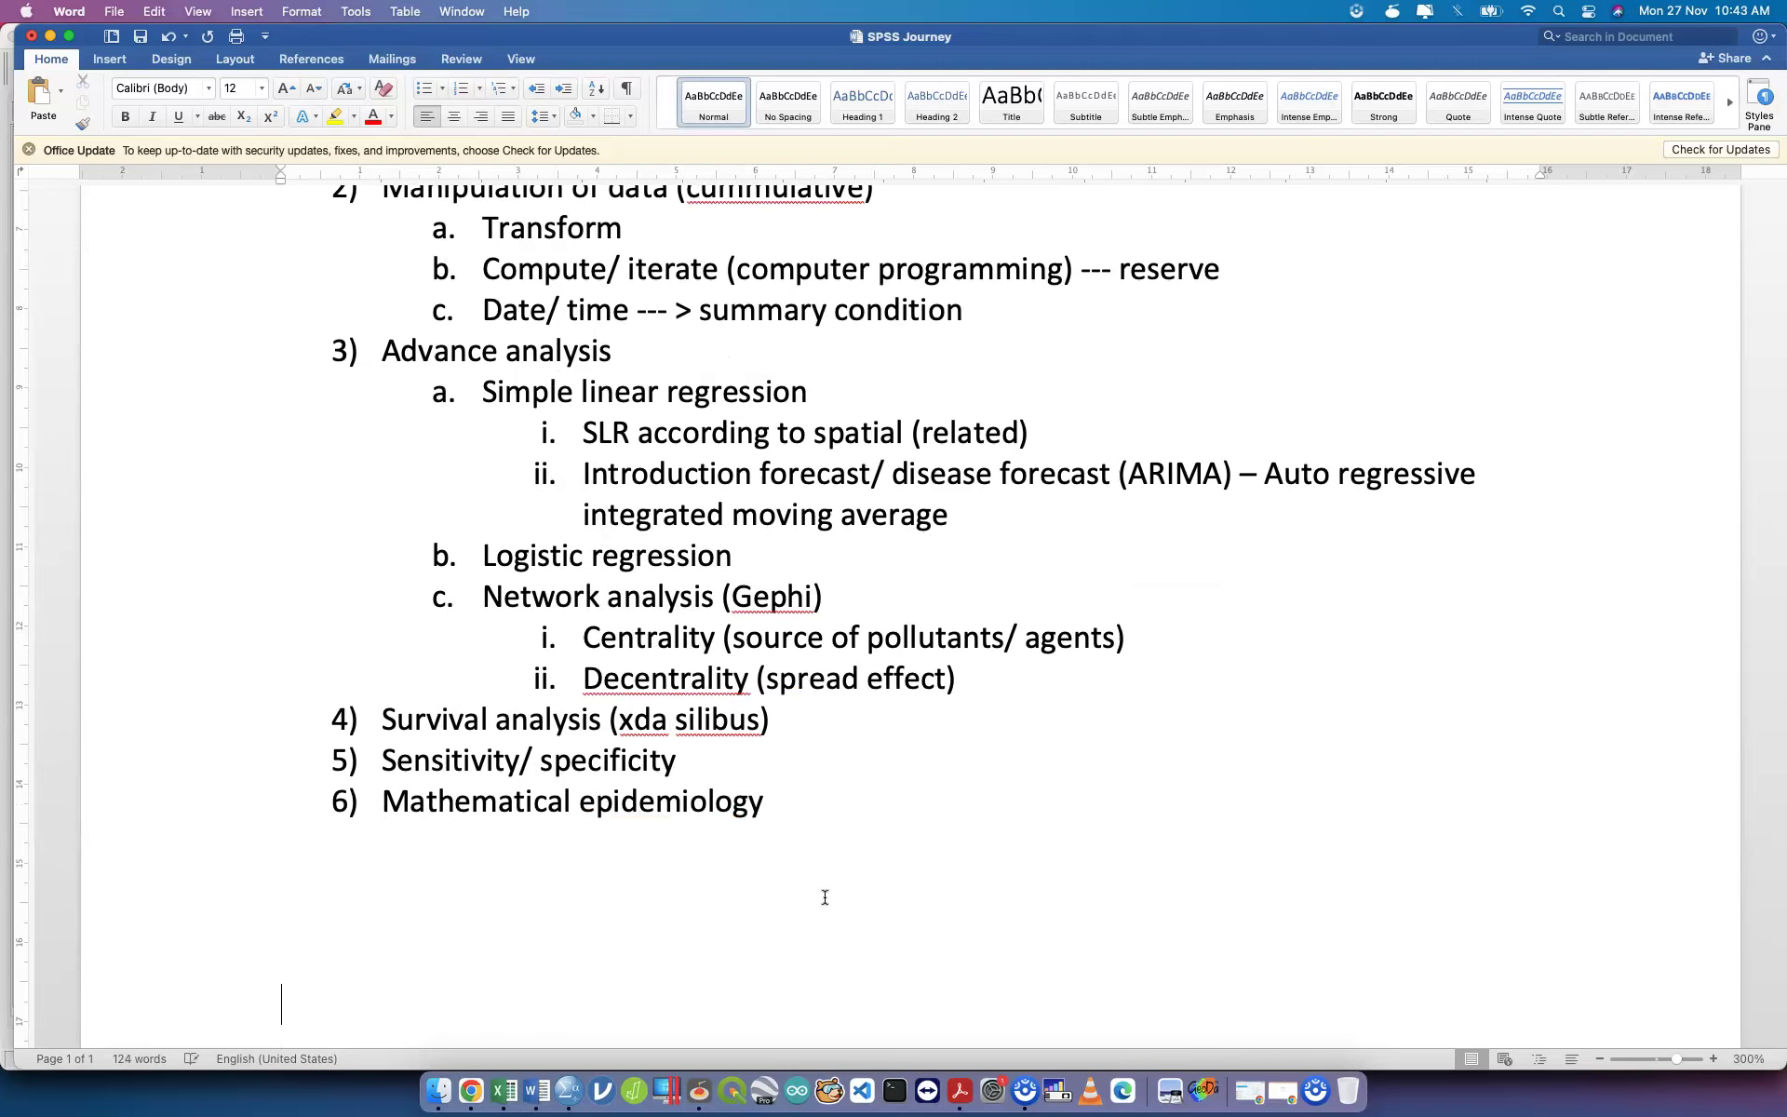
key(Return)
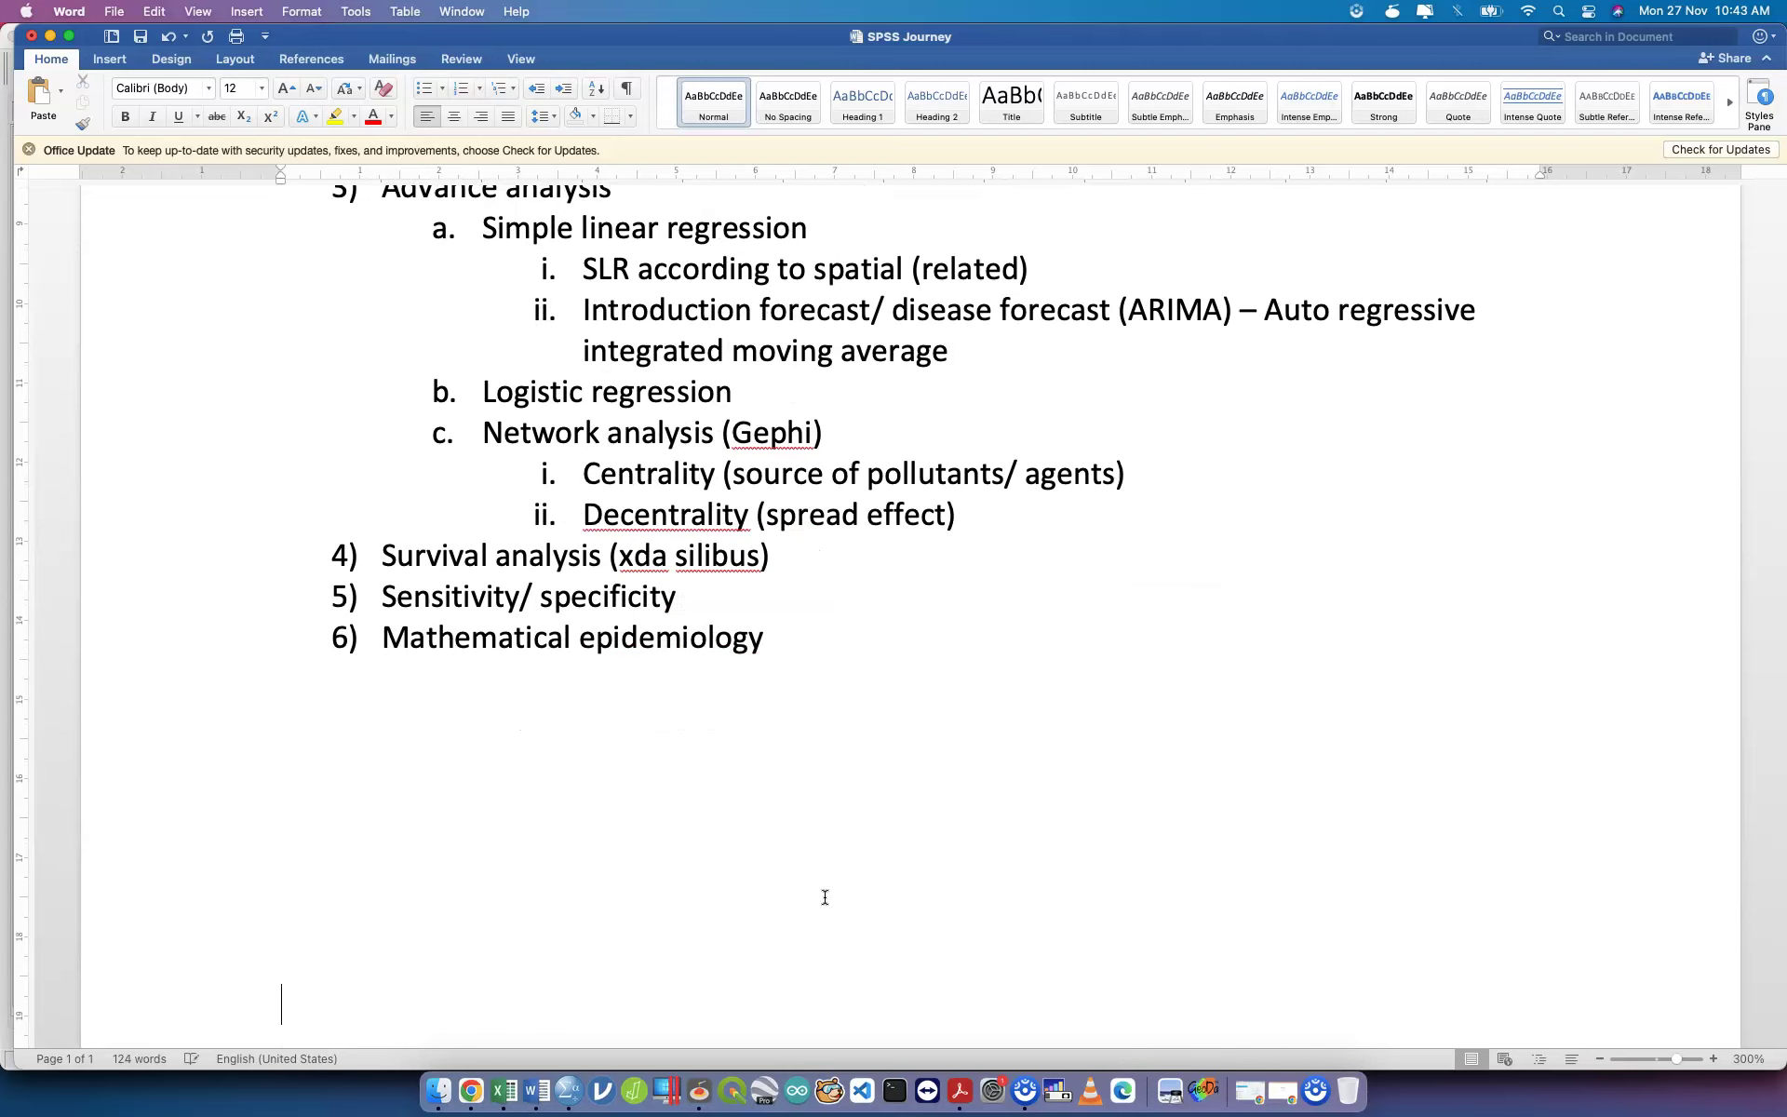
key(Return)
key(Return)
key(Return)
key(Return)
key(Return)
key(Return)
key(Return)
key(Return)
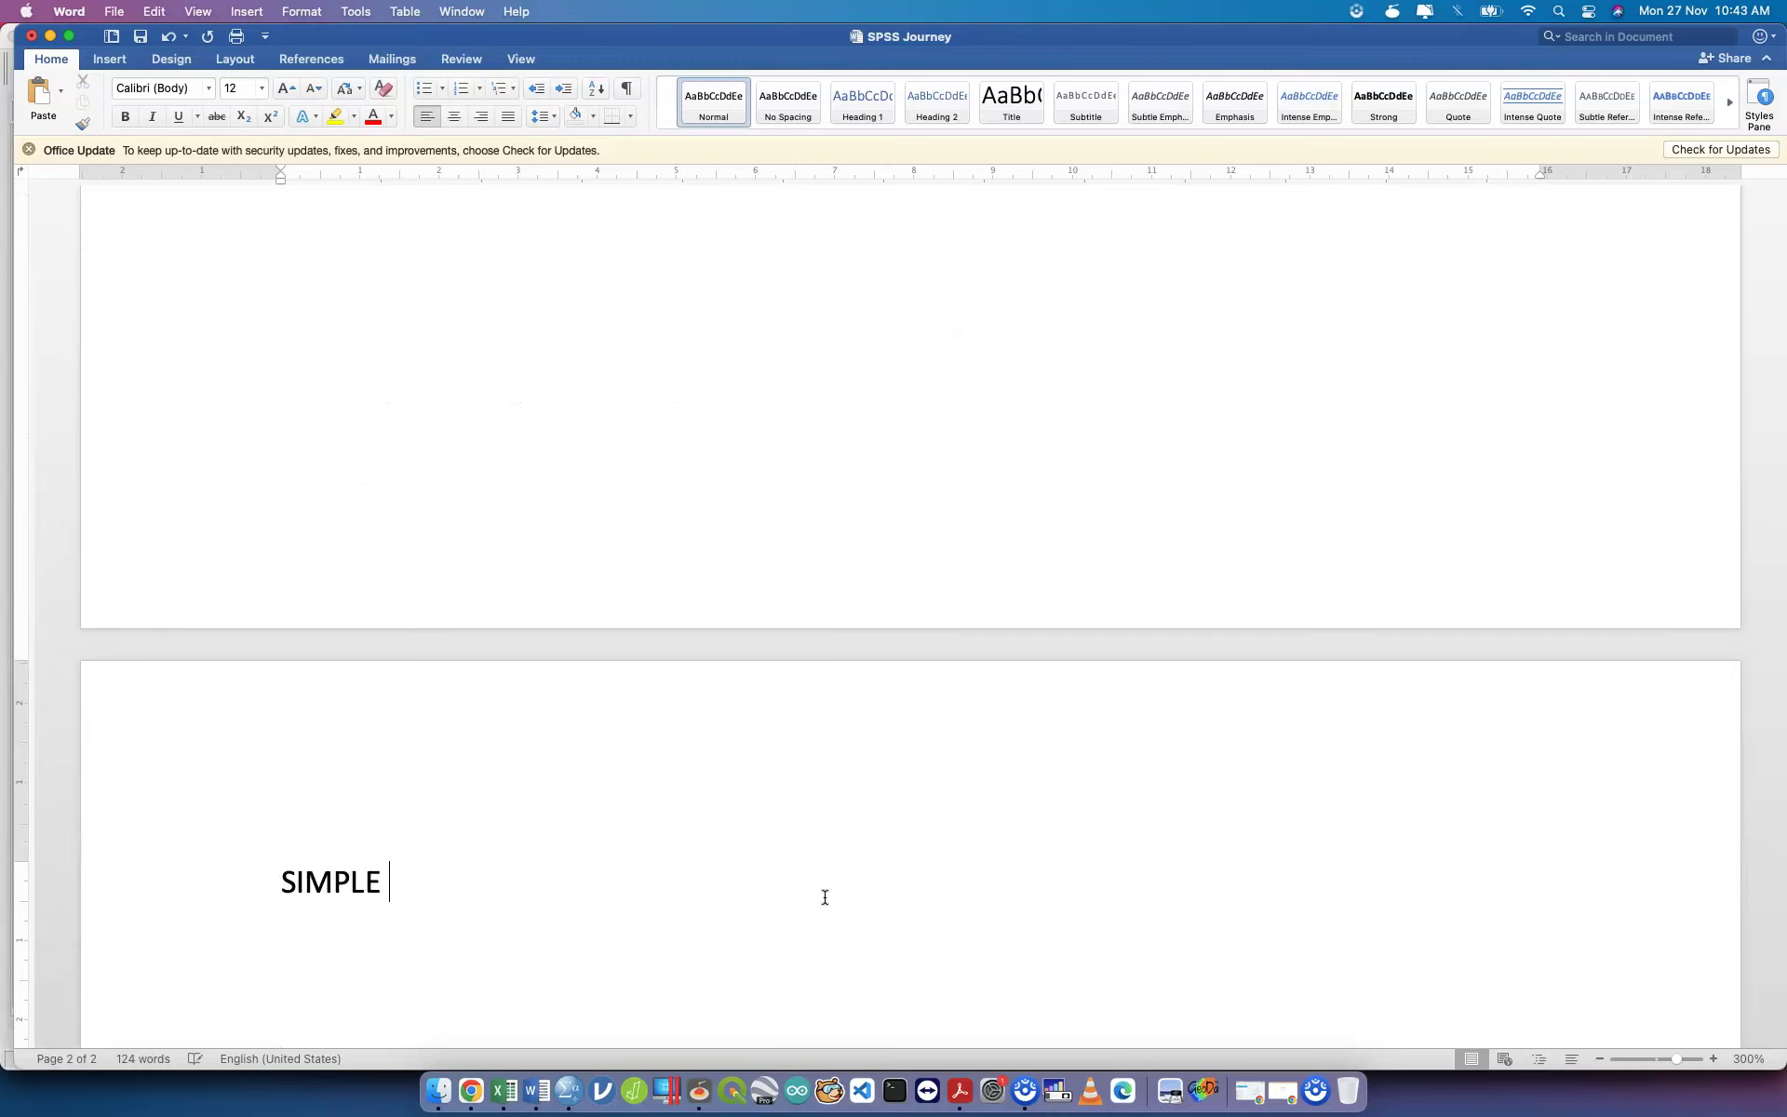
text(SIMPLE LINEAR REGRESSION)
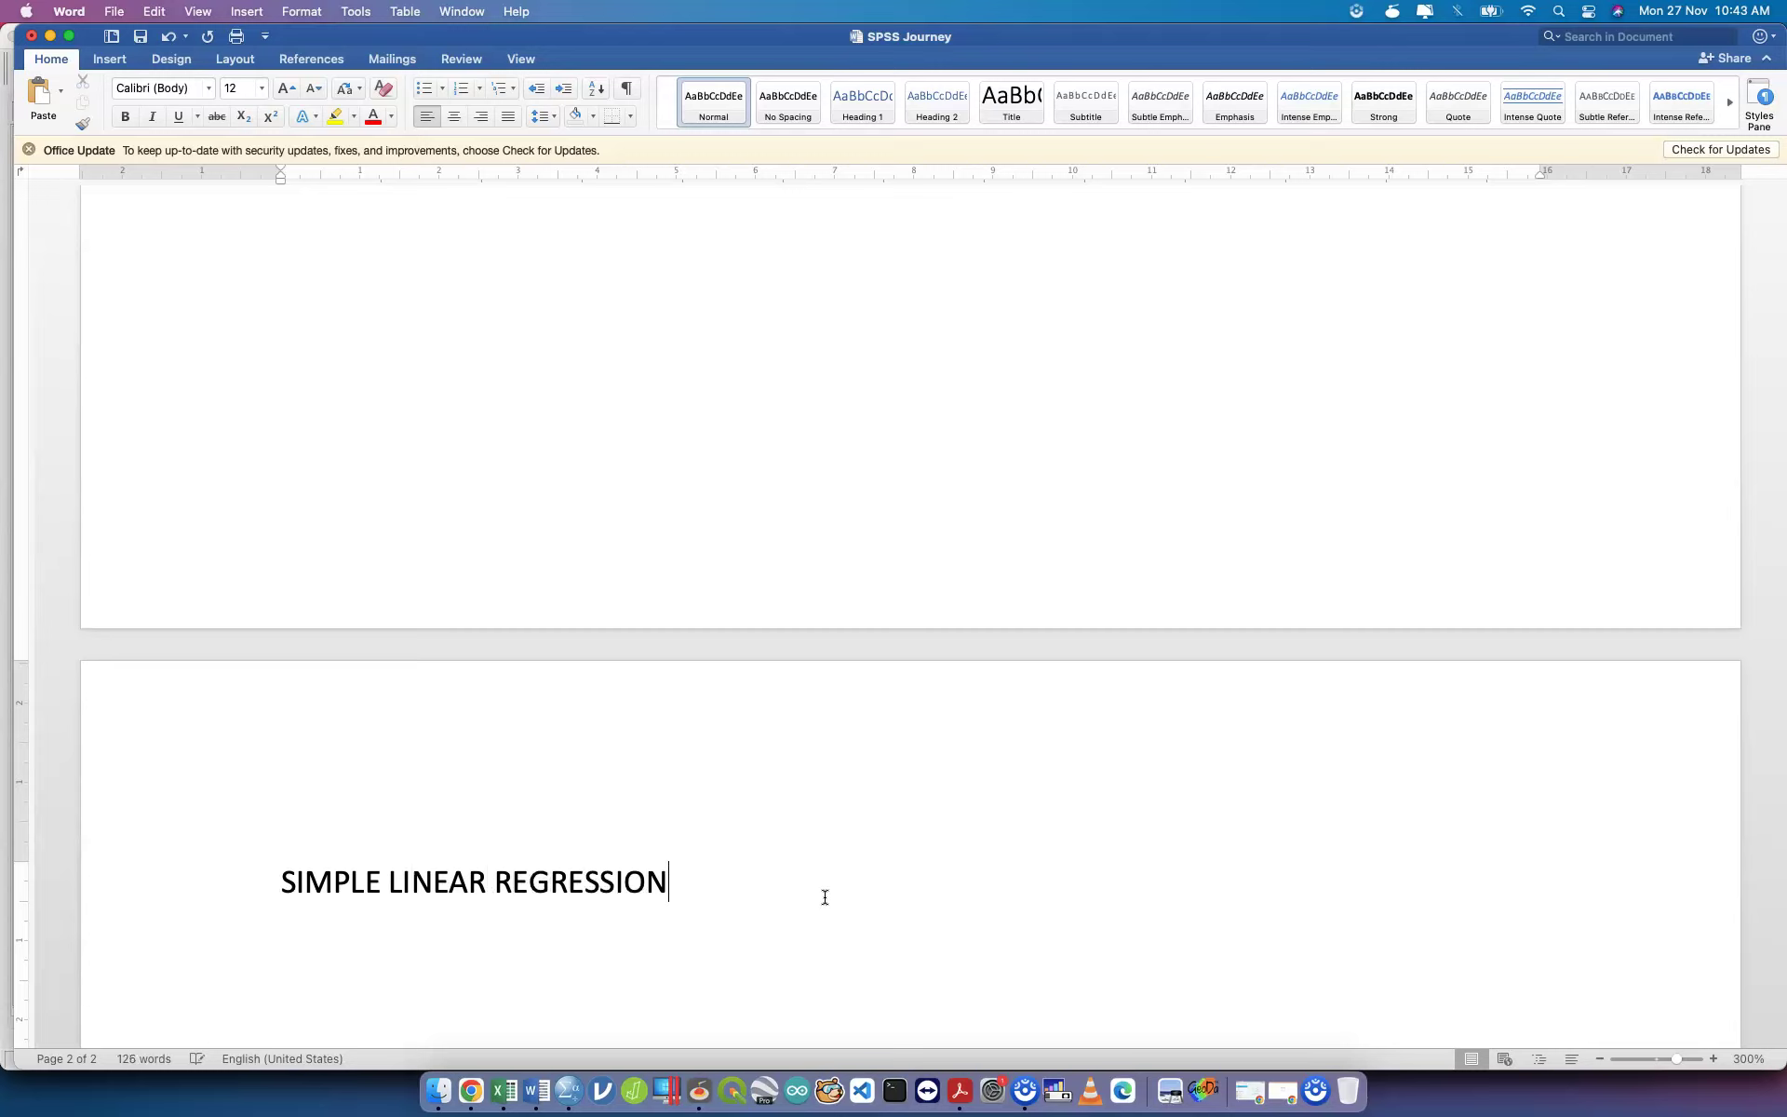
Below the heading, add an arrowed "assumption" line with the numbered items "Data normal" and "Numeric (IV and DV)", and start a third item.
key(Return)
text(> assumptio)
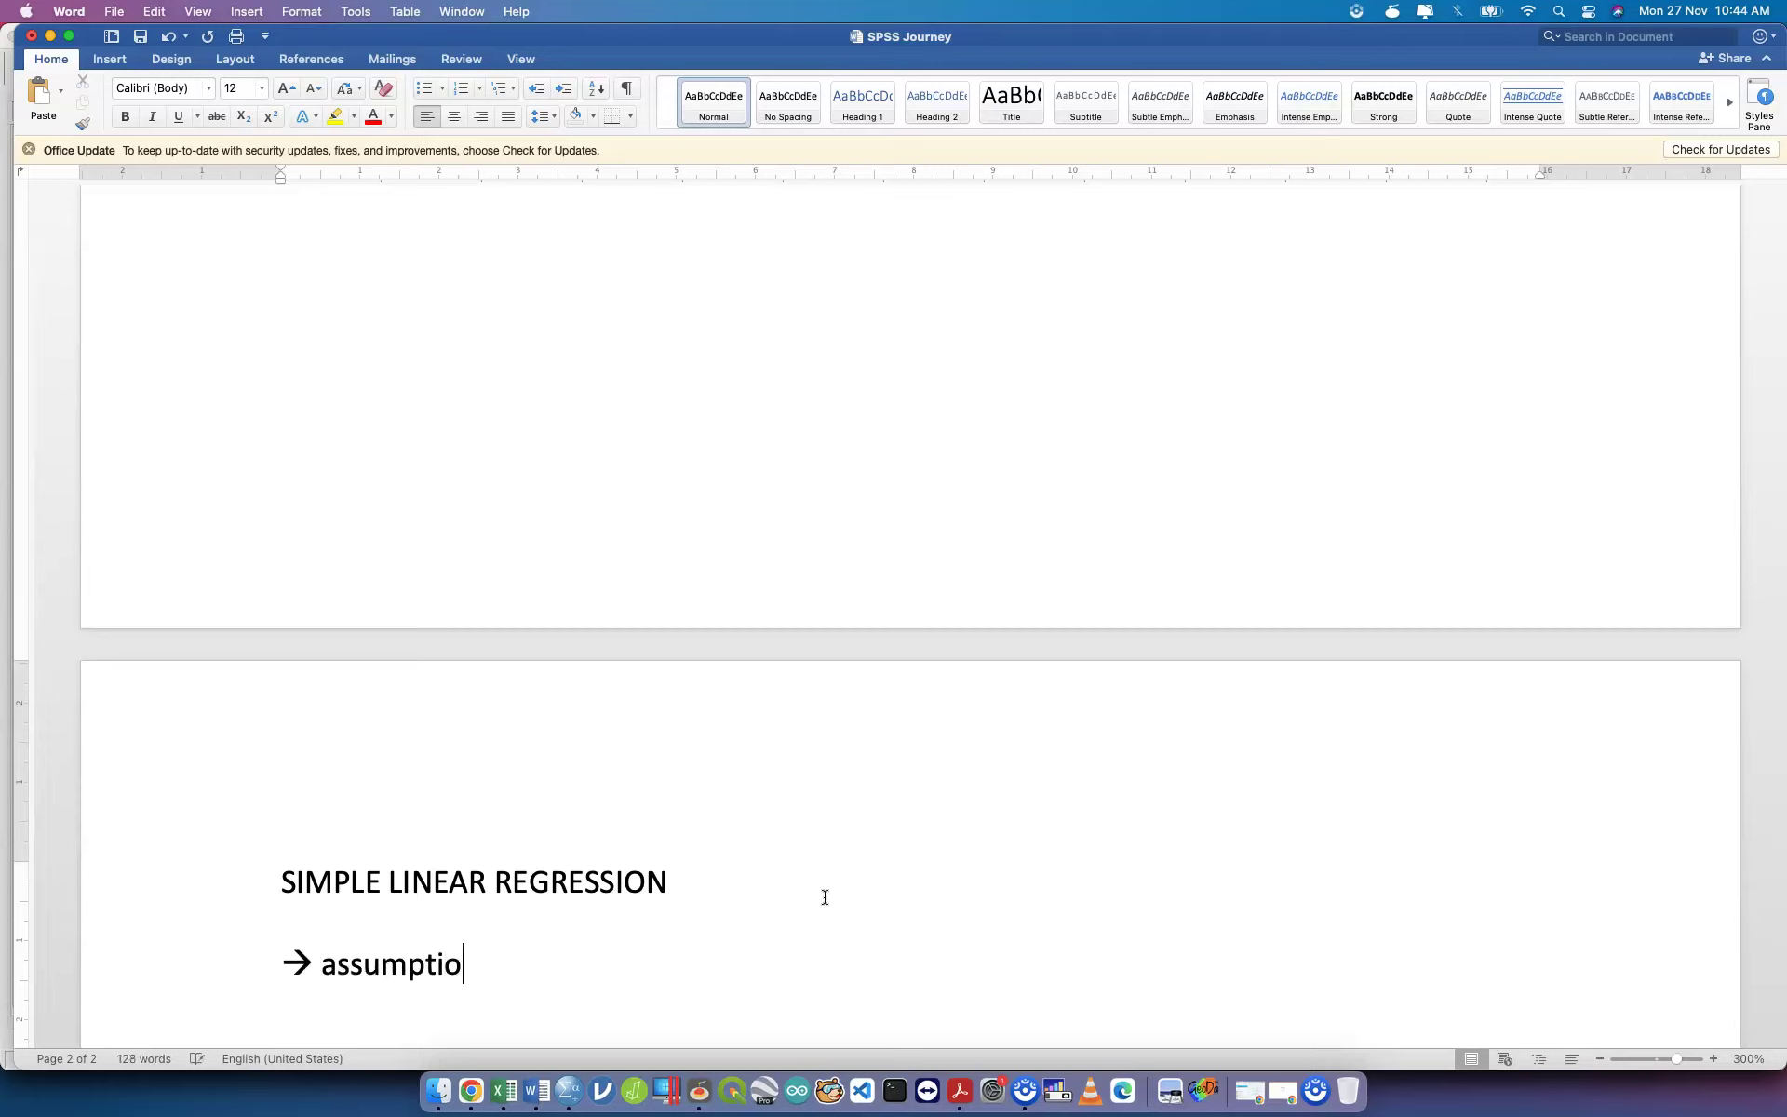
text(n --->)
text(1) data)
text( normal)
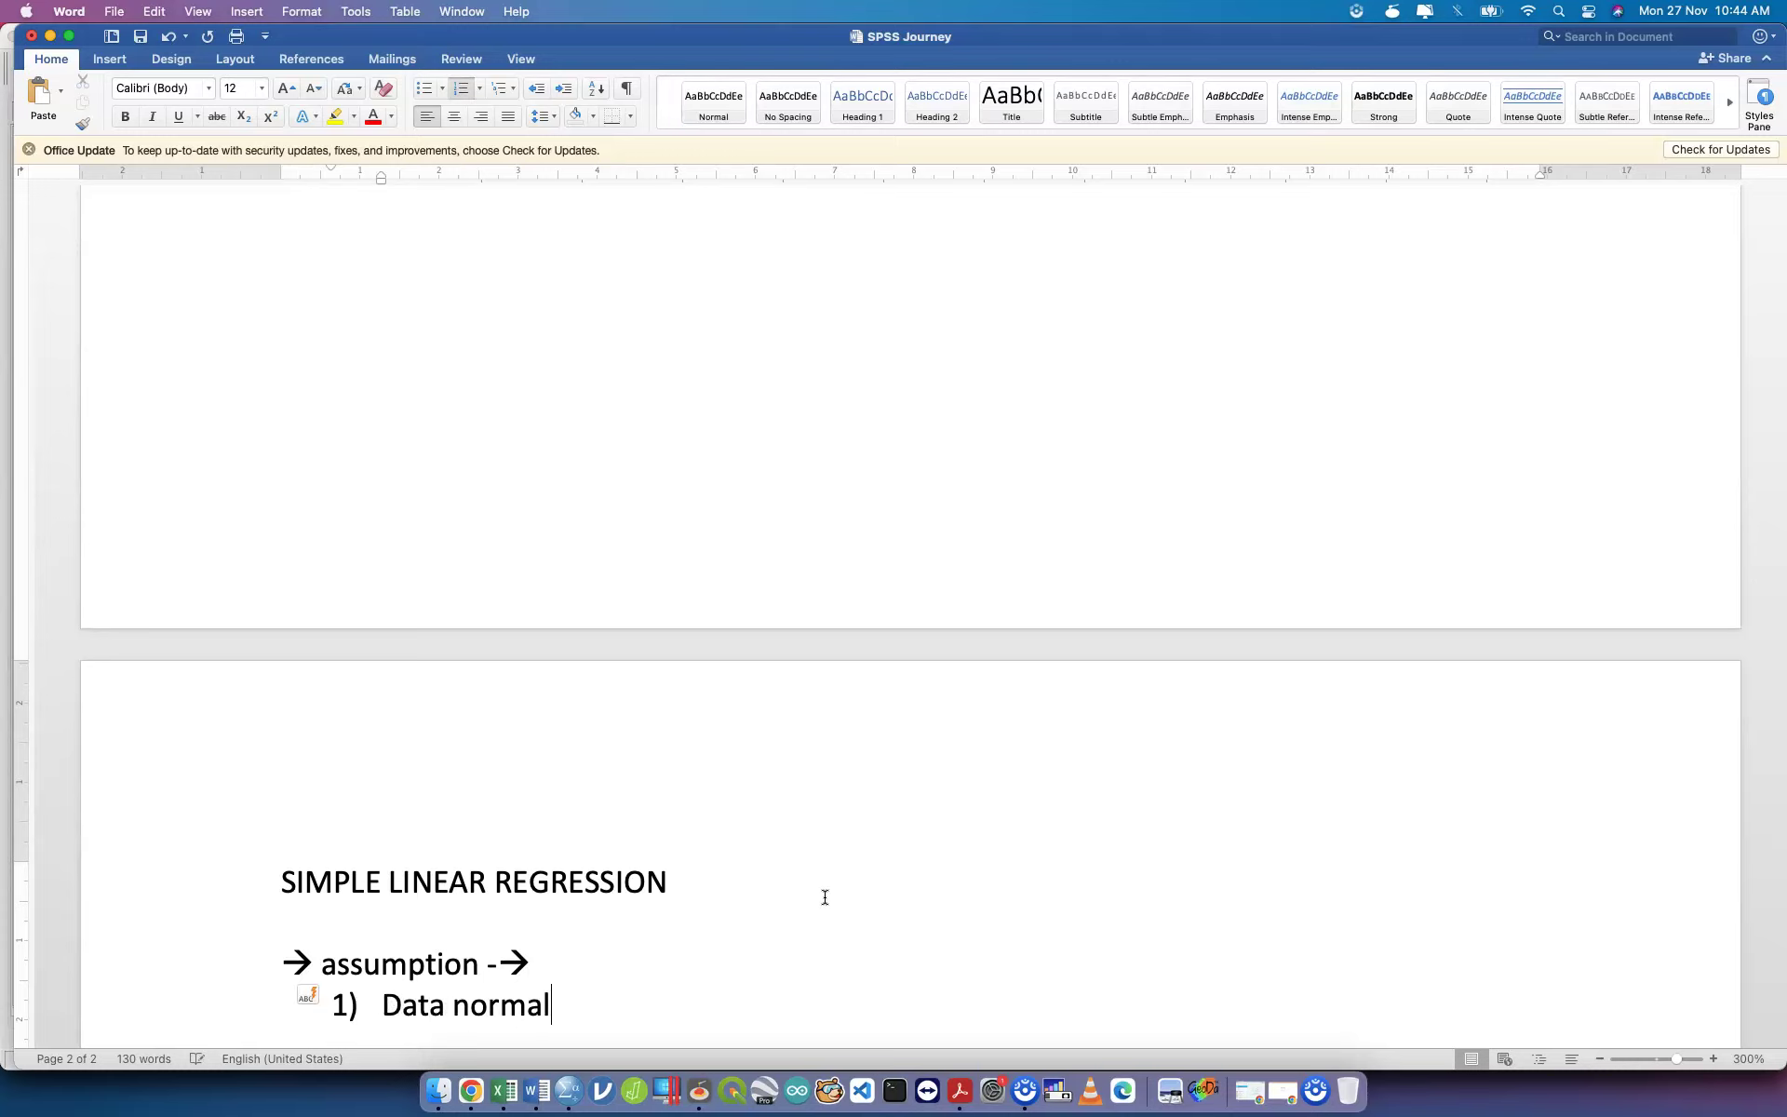
key(Return)
text(n)
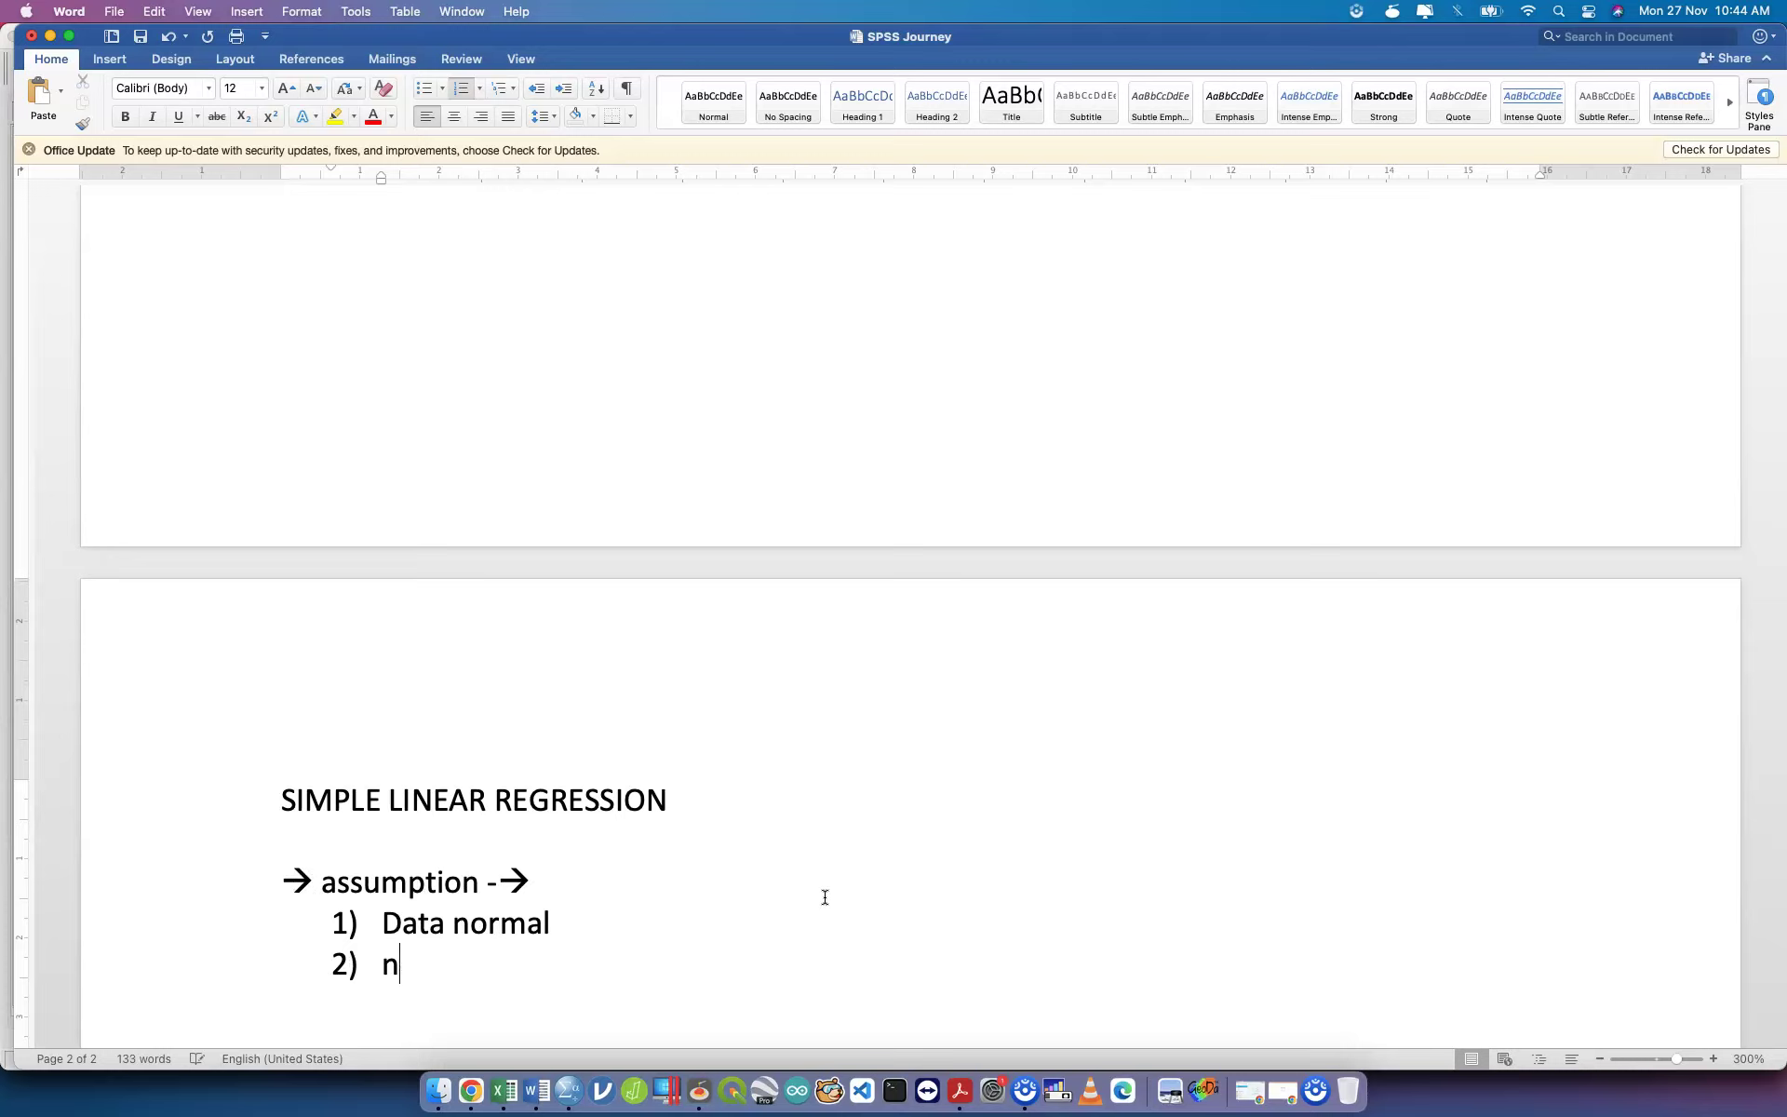
text(umeric (IV and DV))
key(Return)
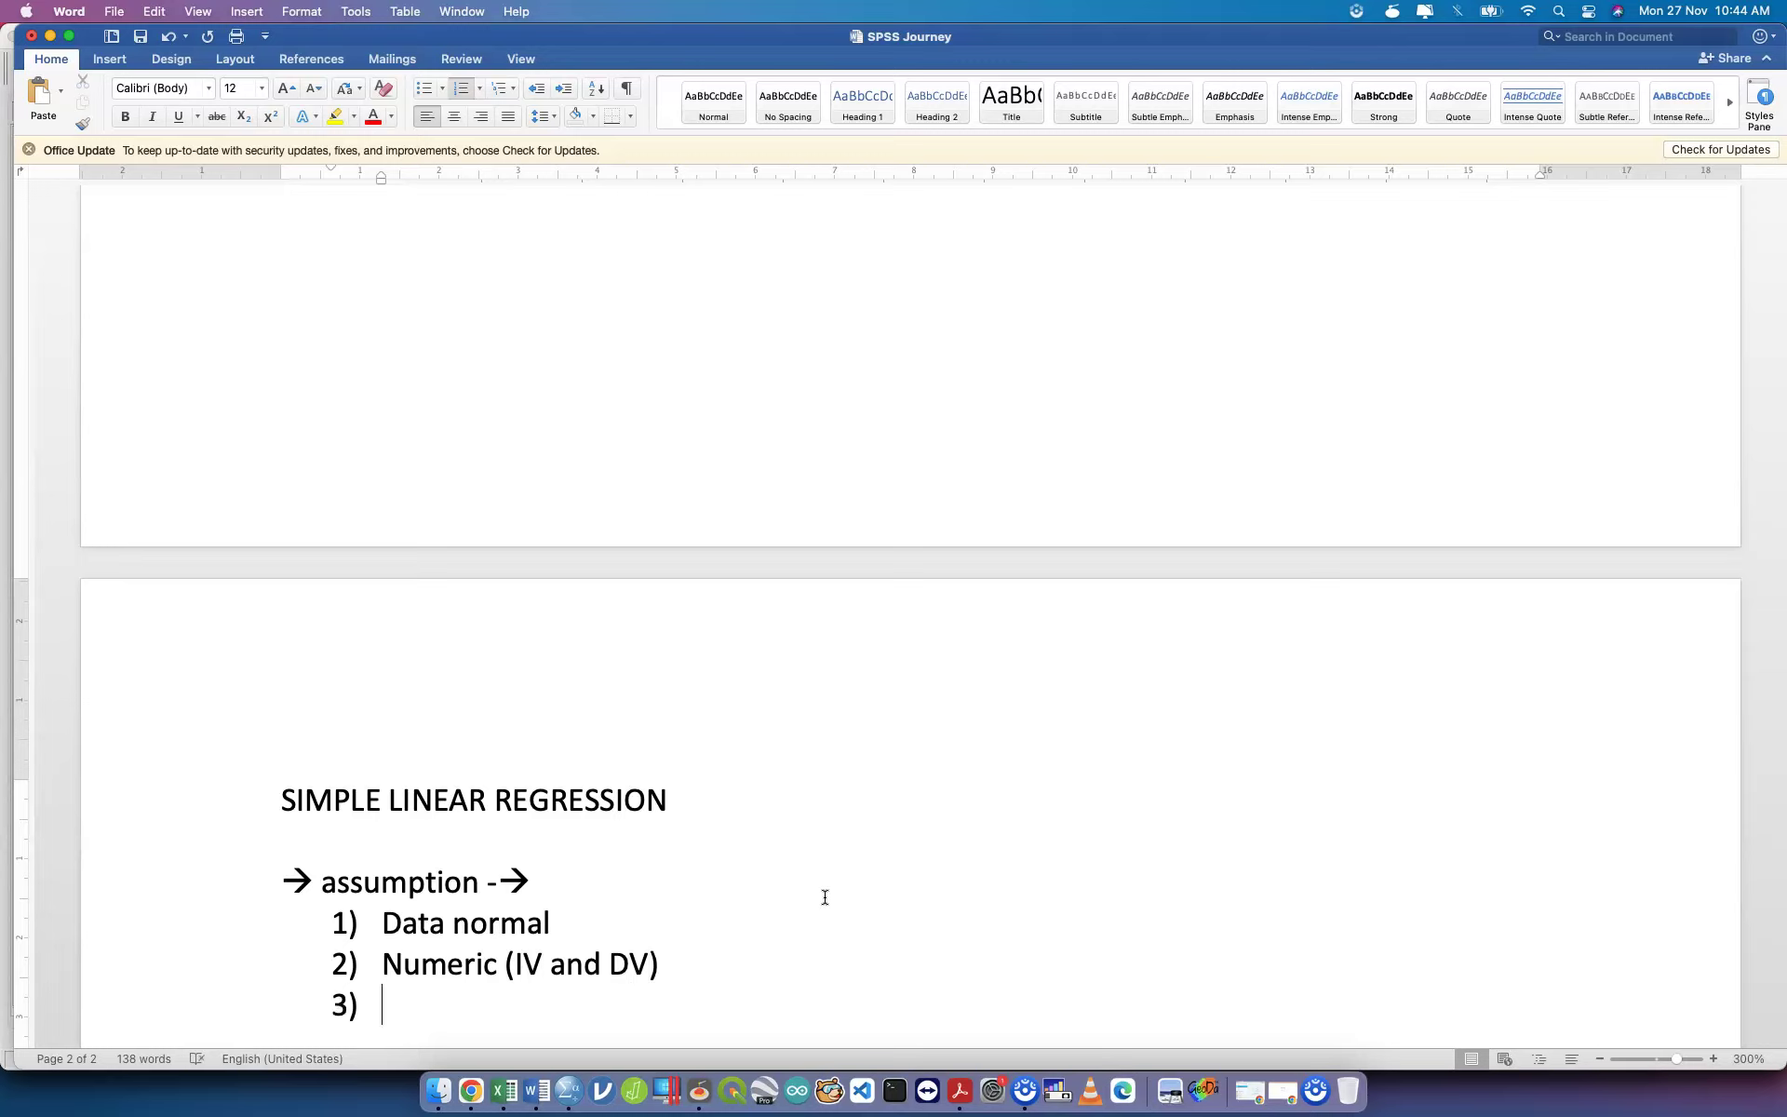
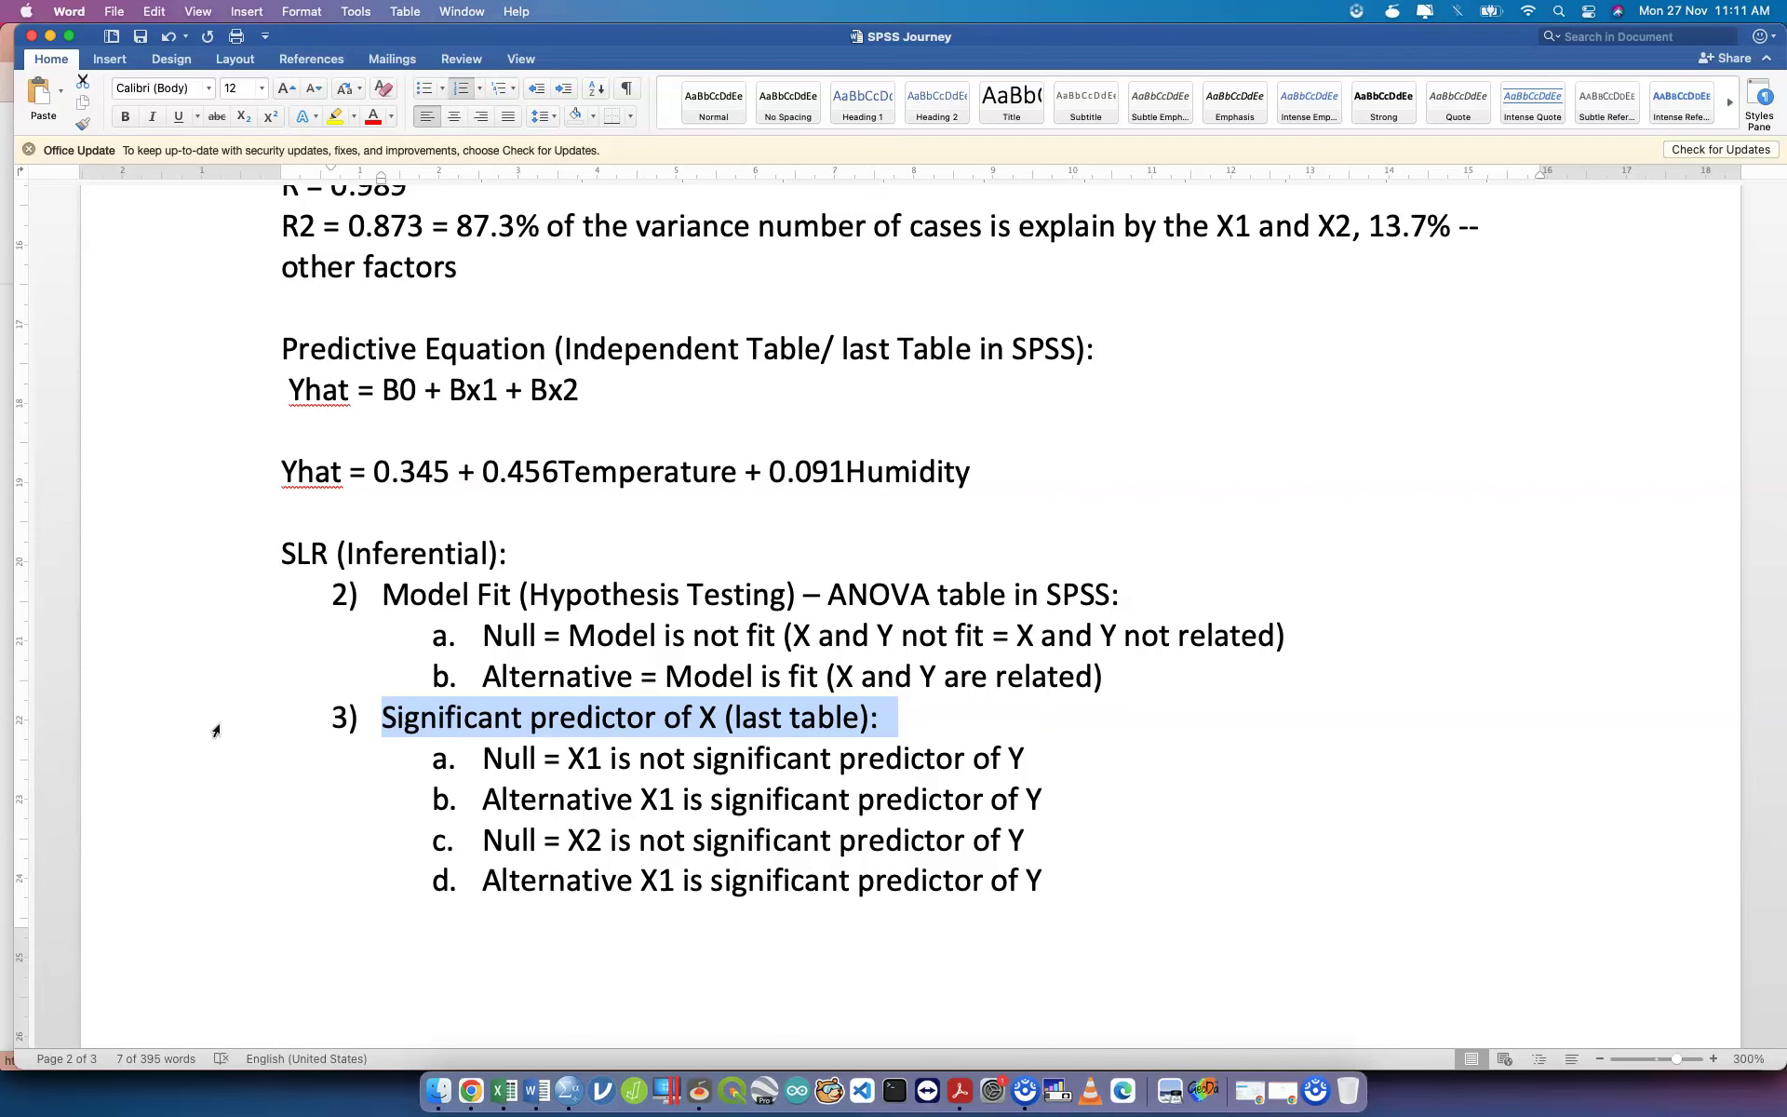
Switch to the SPSS Data Editor and look across the variables from id to y1.
key(ctrl+Up)
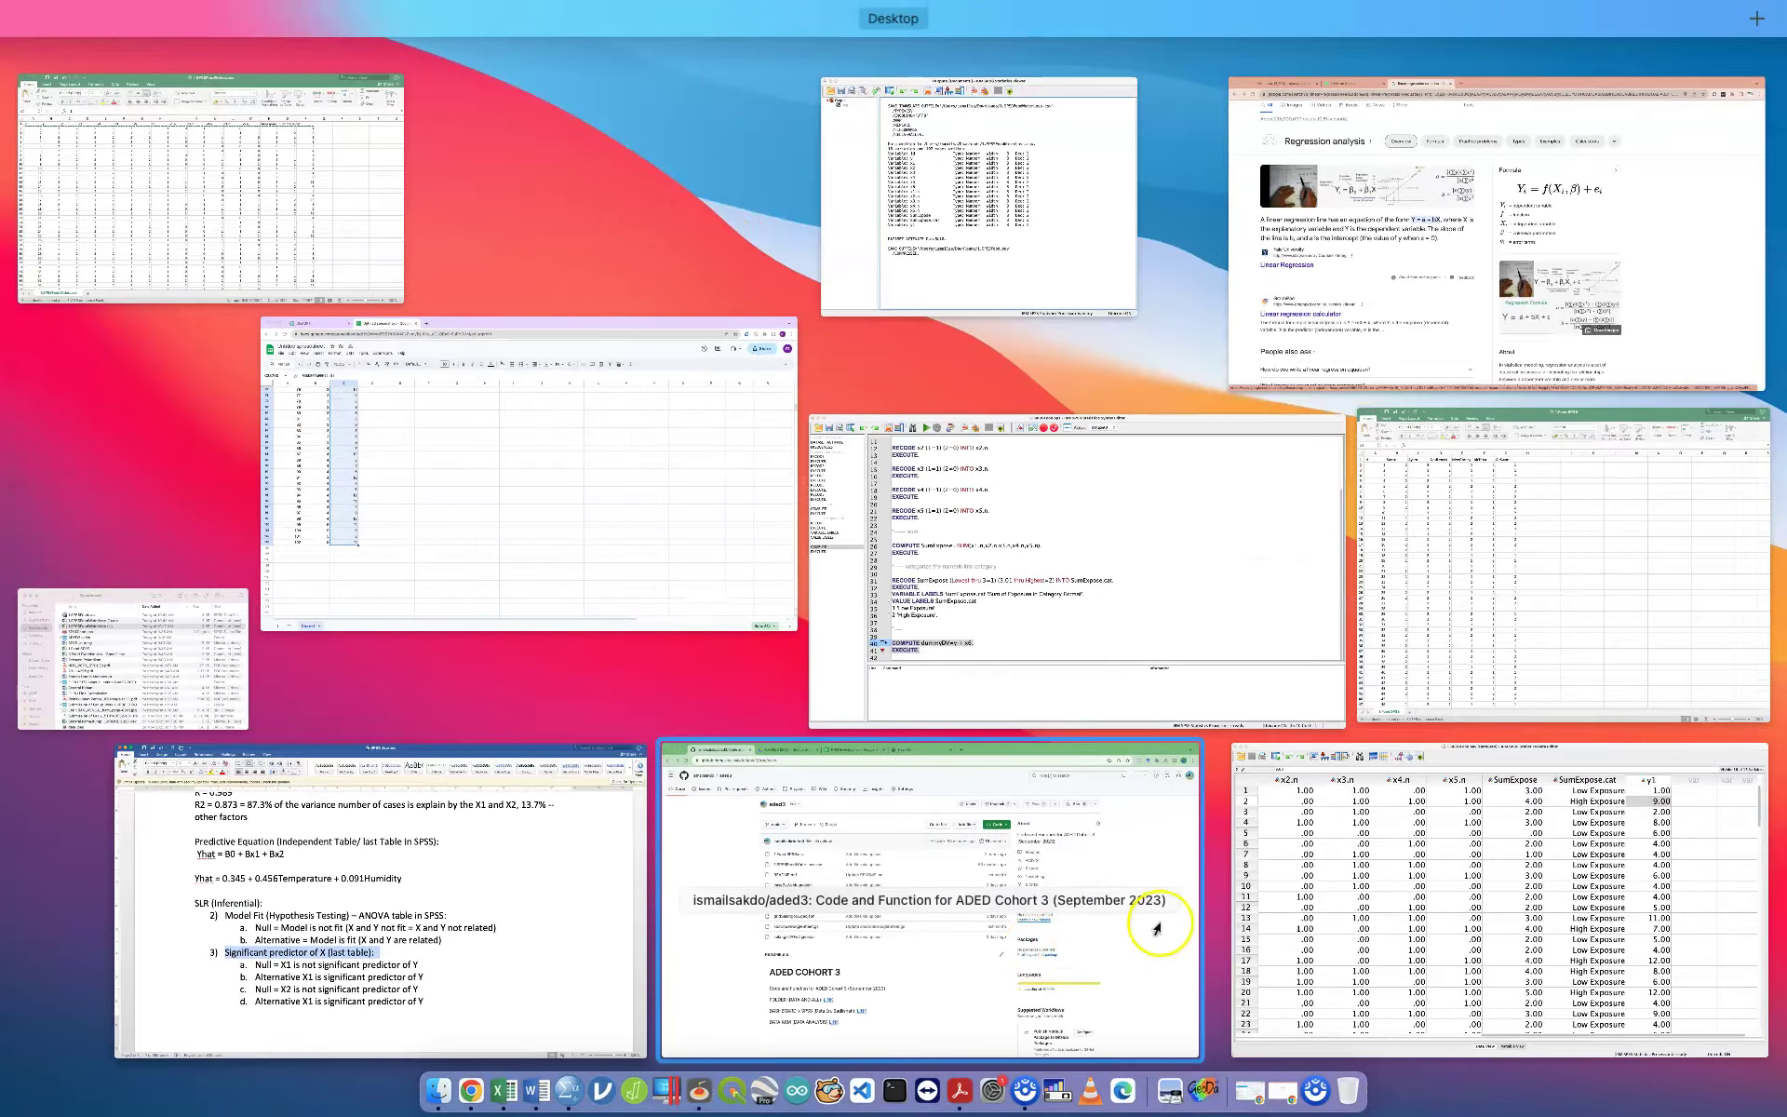
click(1279, 884)
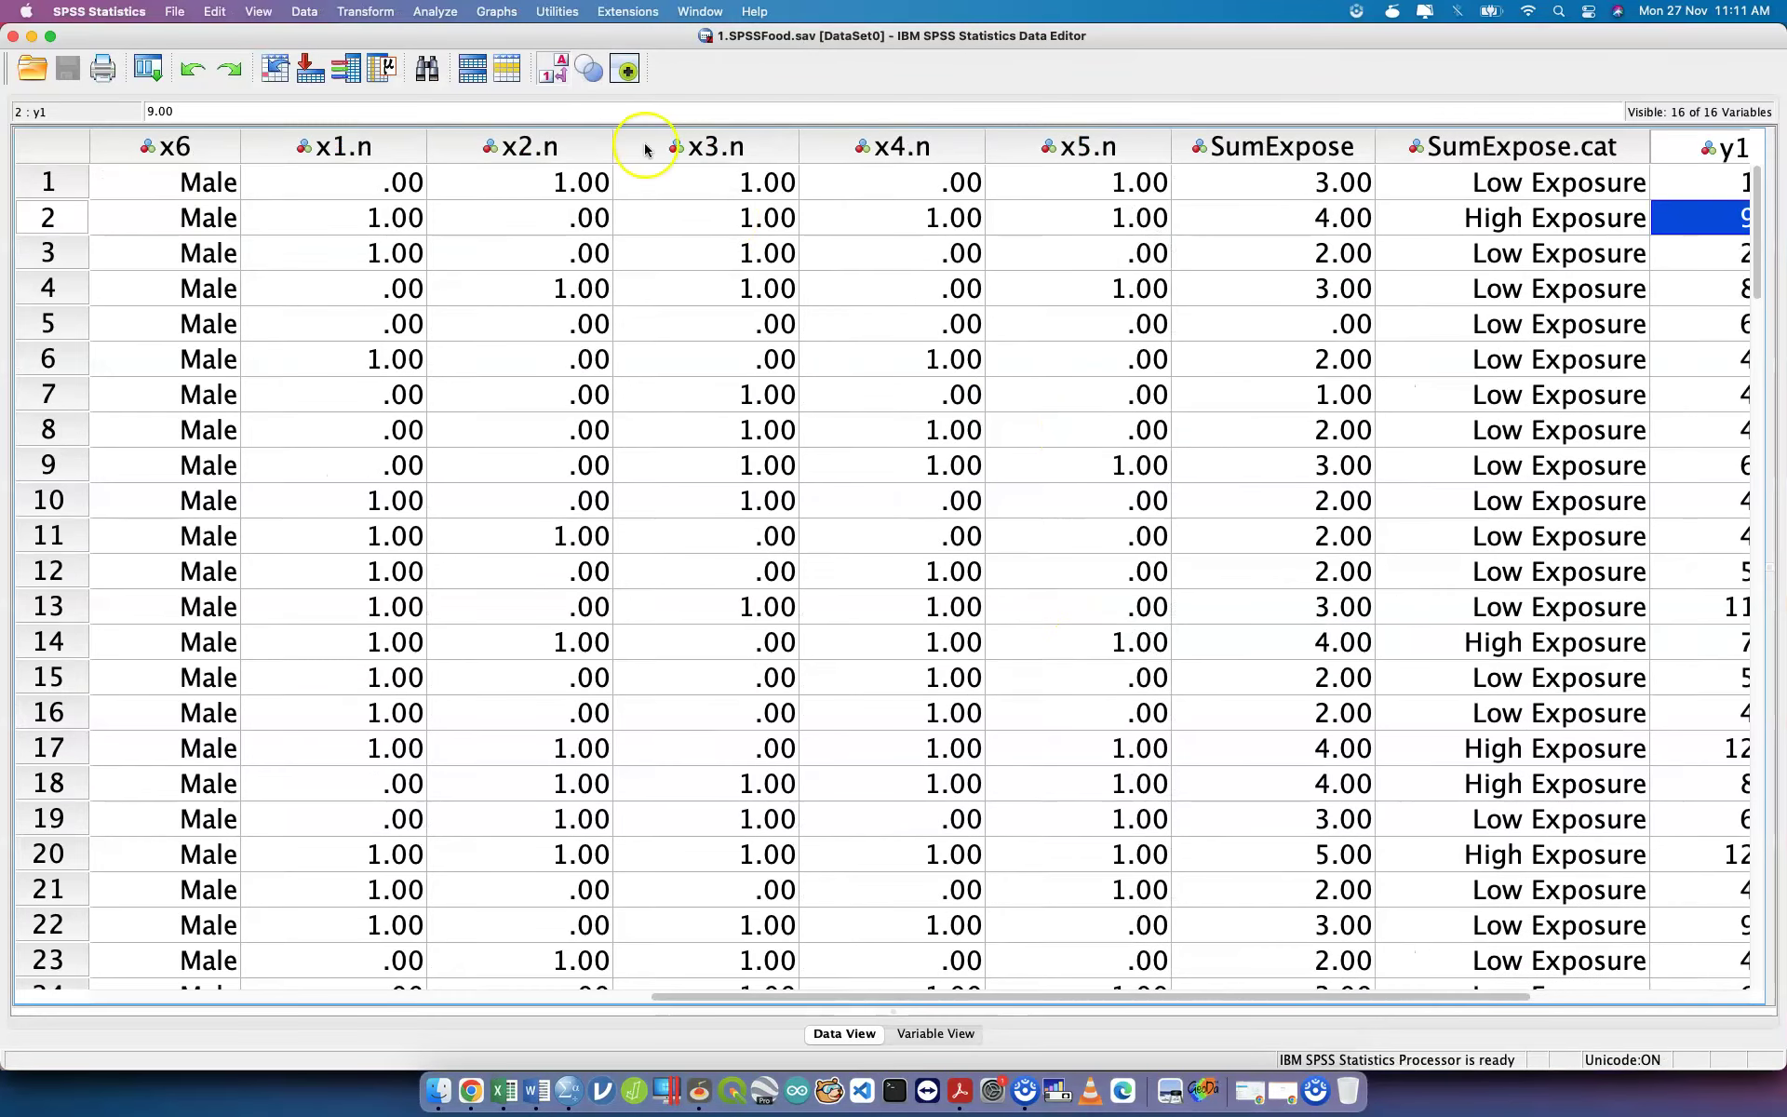
scroll(410, 266, left, 10)
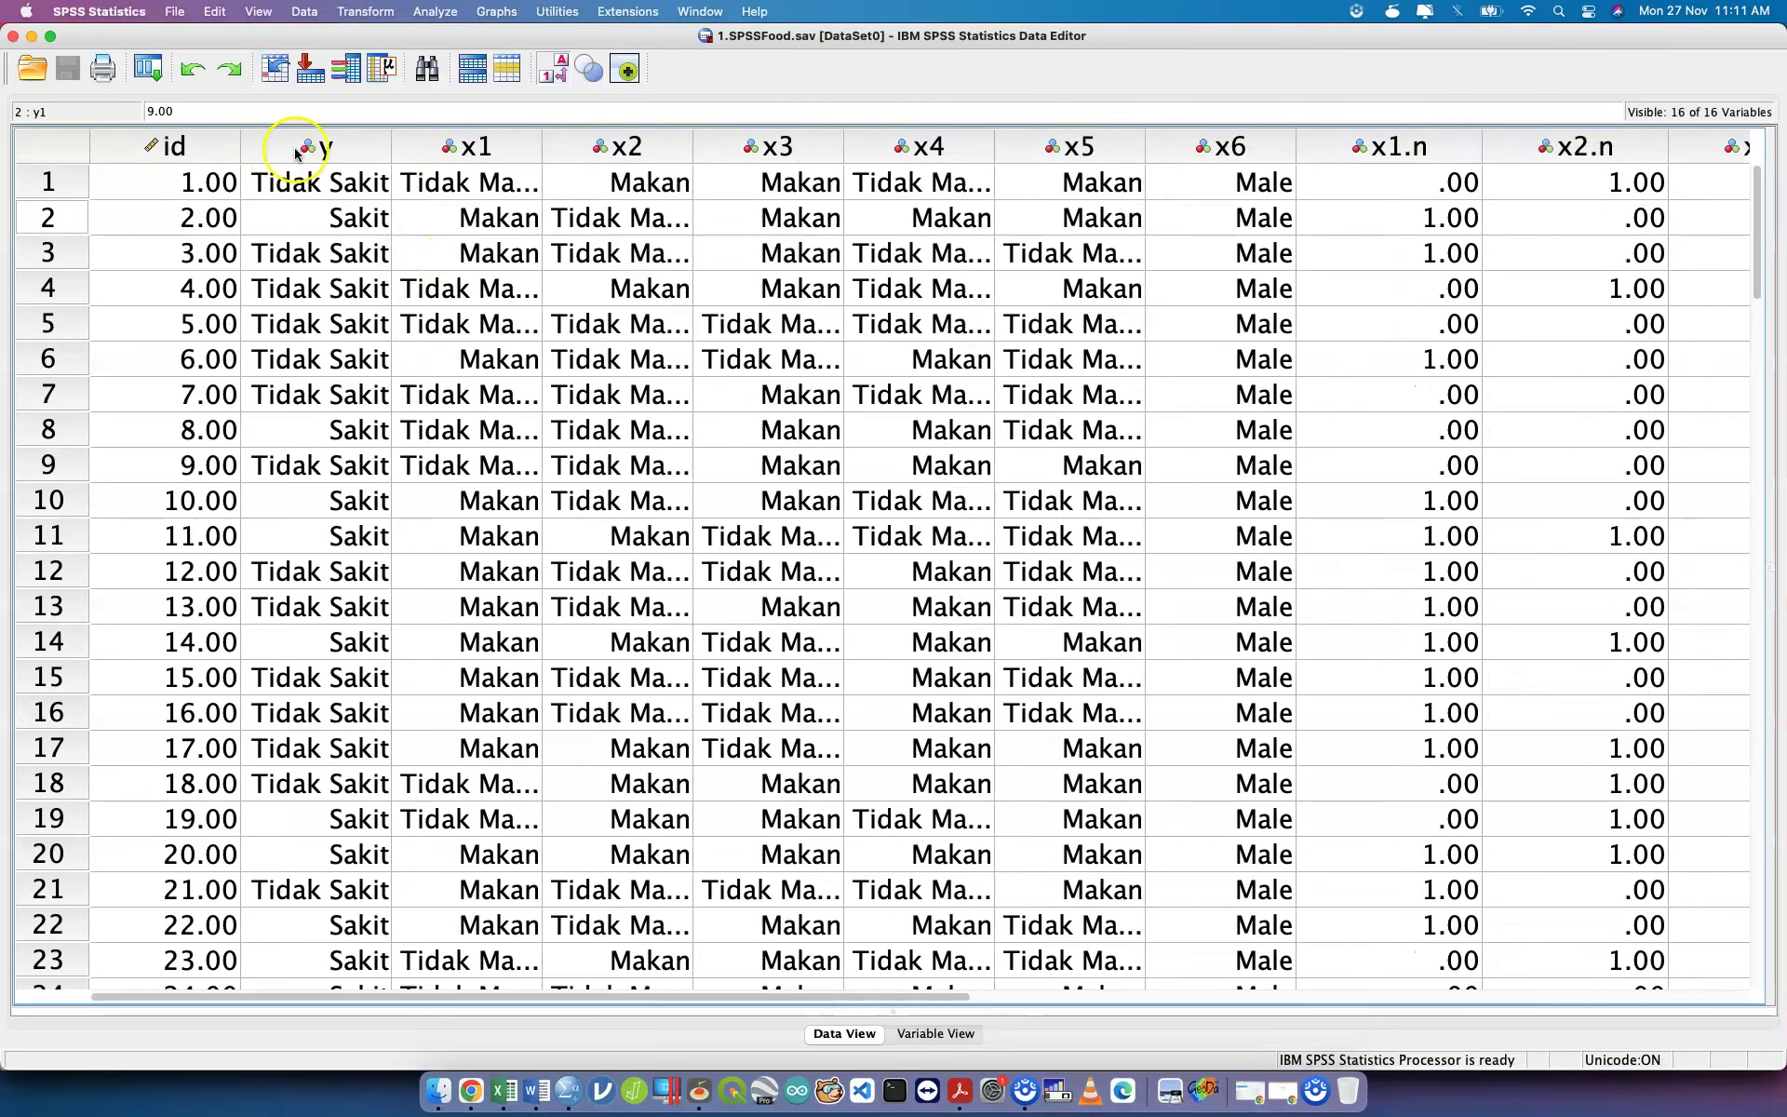
scroll(438, 187, right, 10)
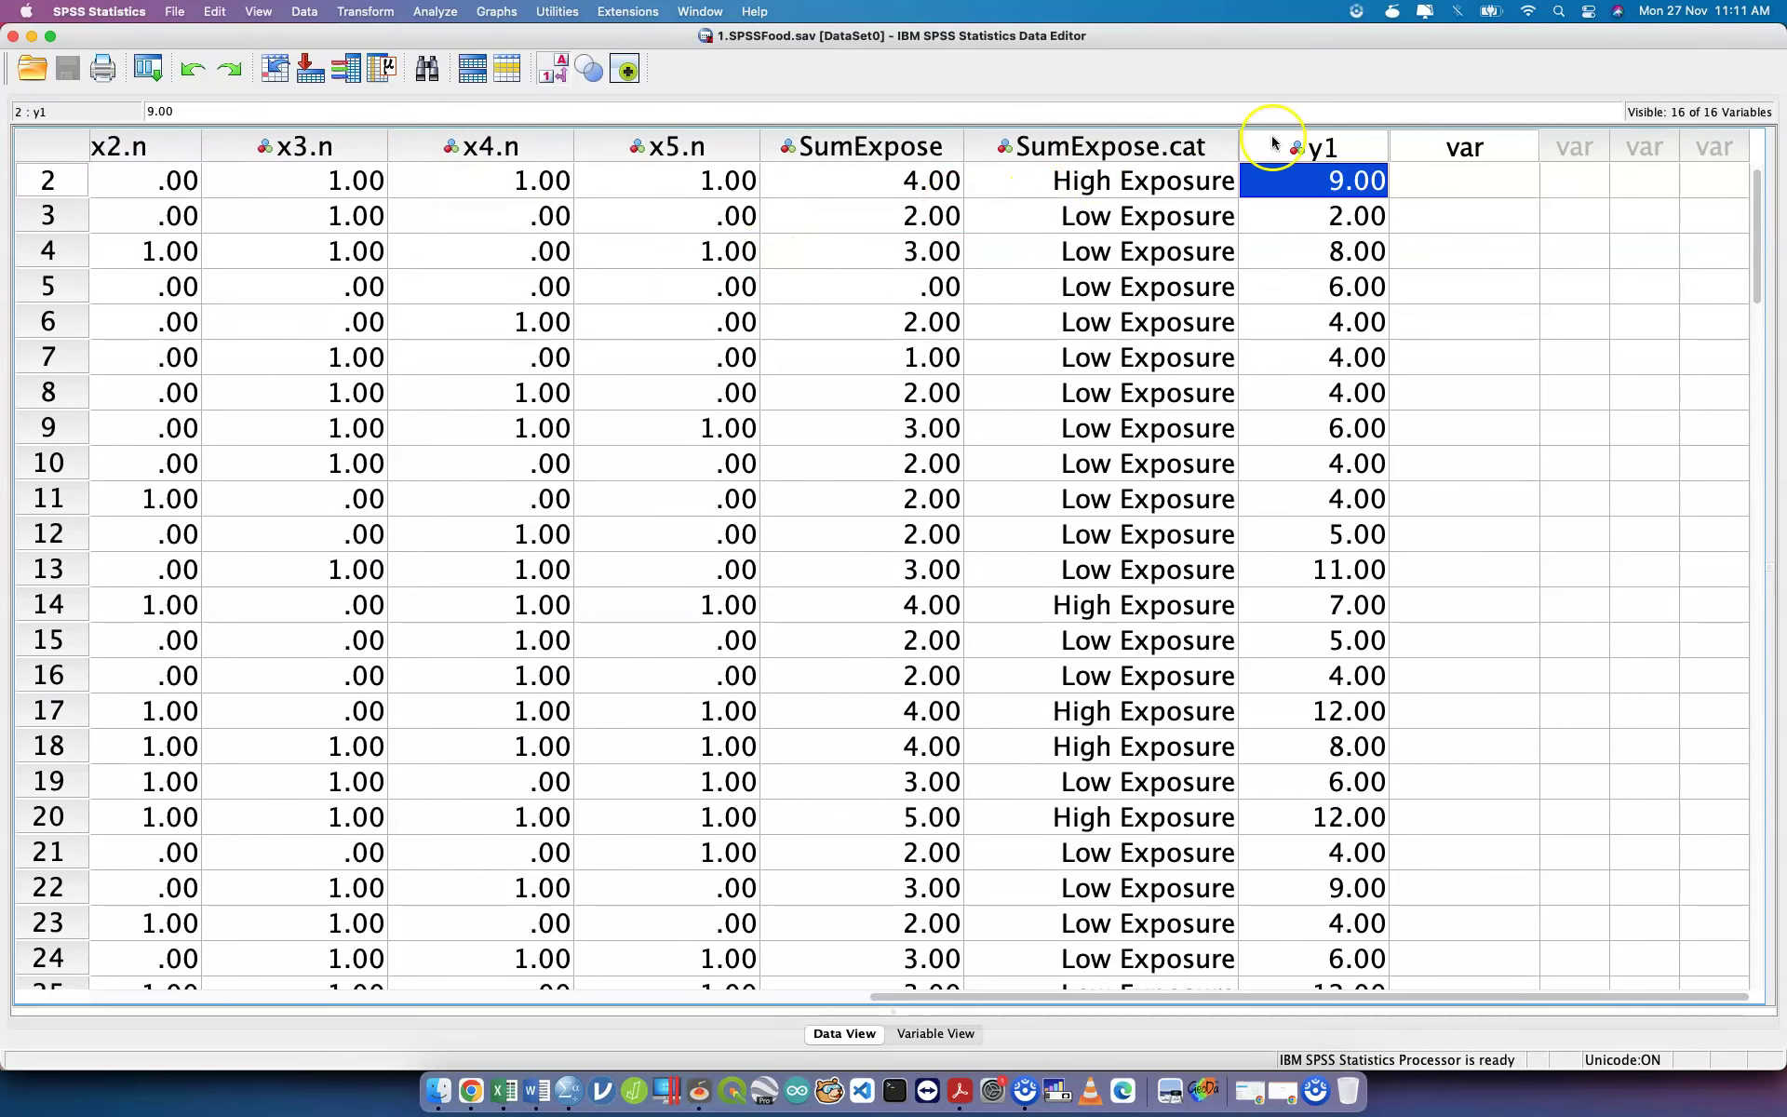
Check the variable definition of y1, including its label and values, and return to the data.
double_click(1320, 147)
scroll(968, 183, up, 3)
scroll(964, 186, right, 3)
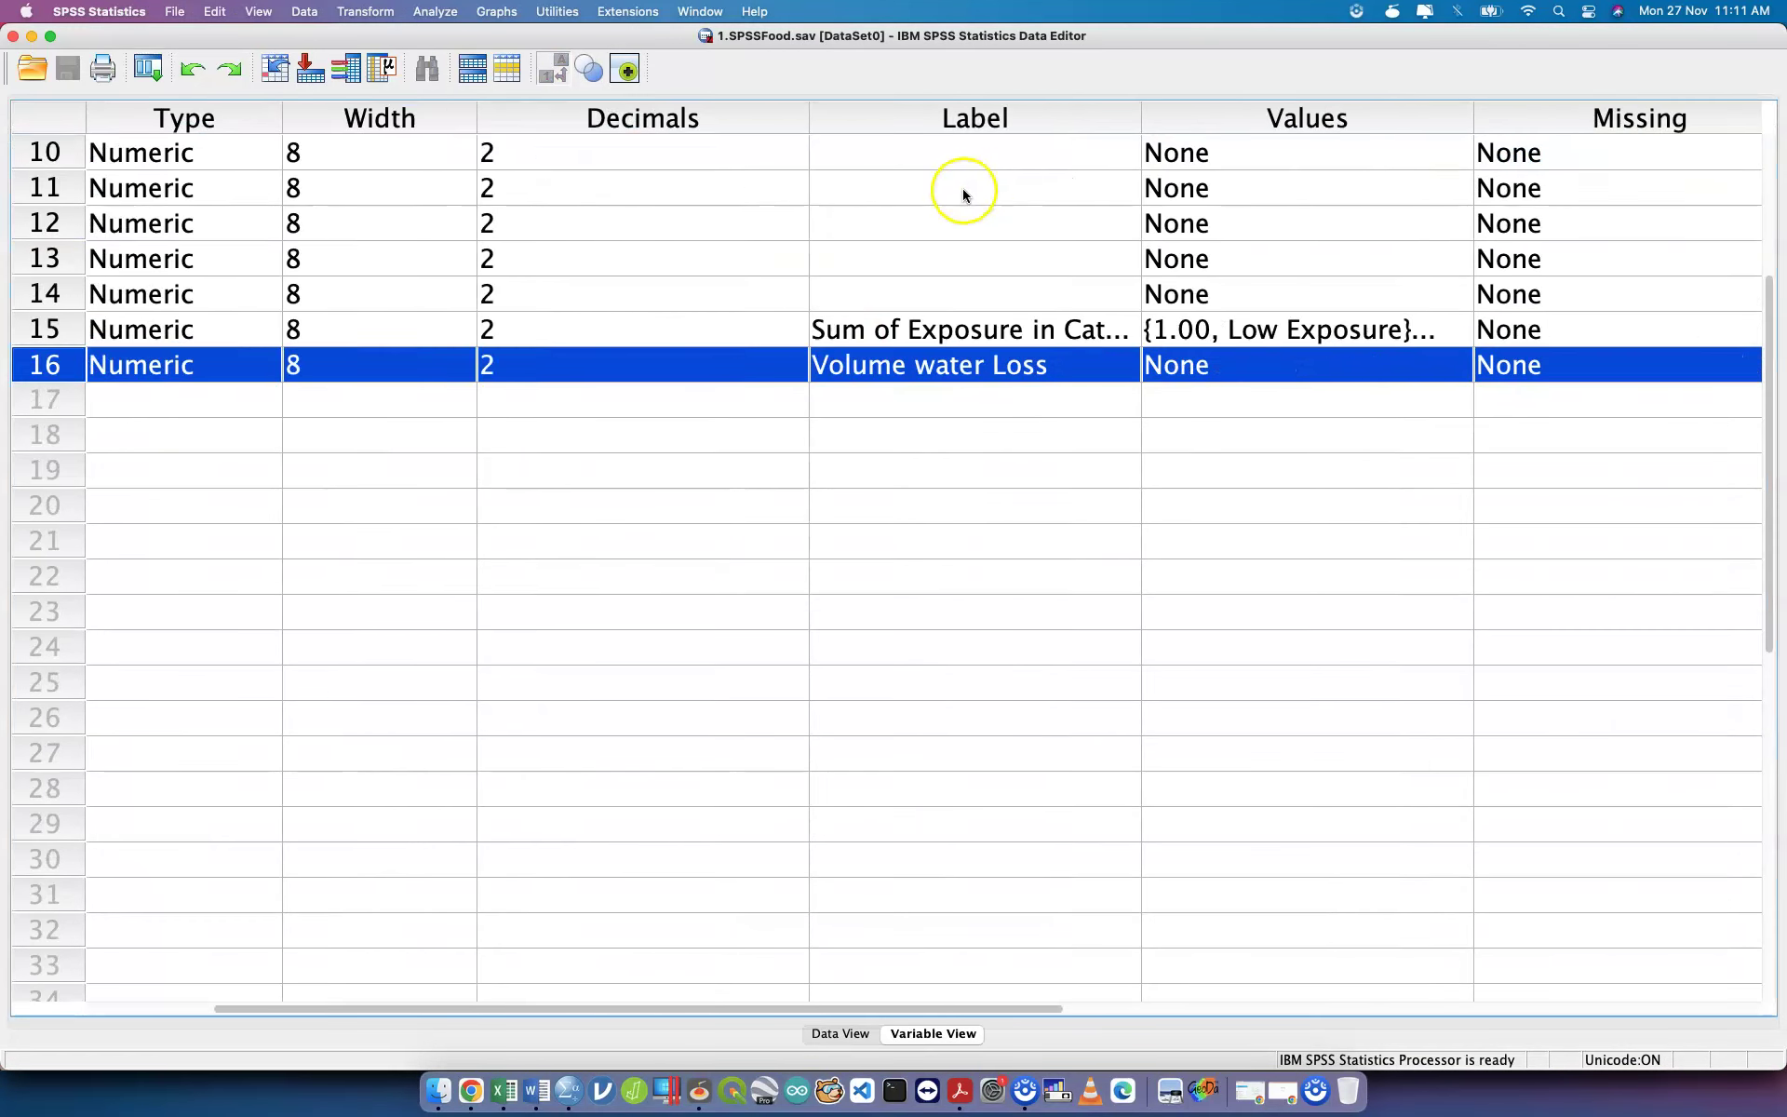
click(842, 1038)
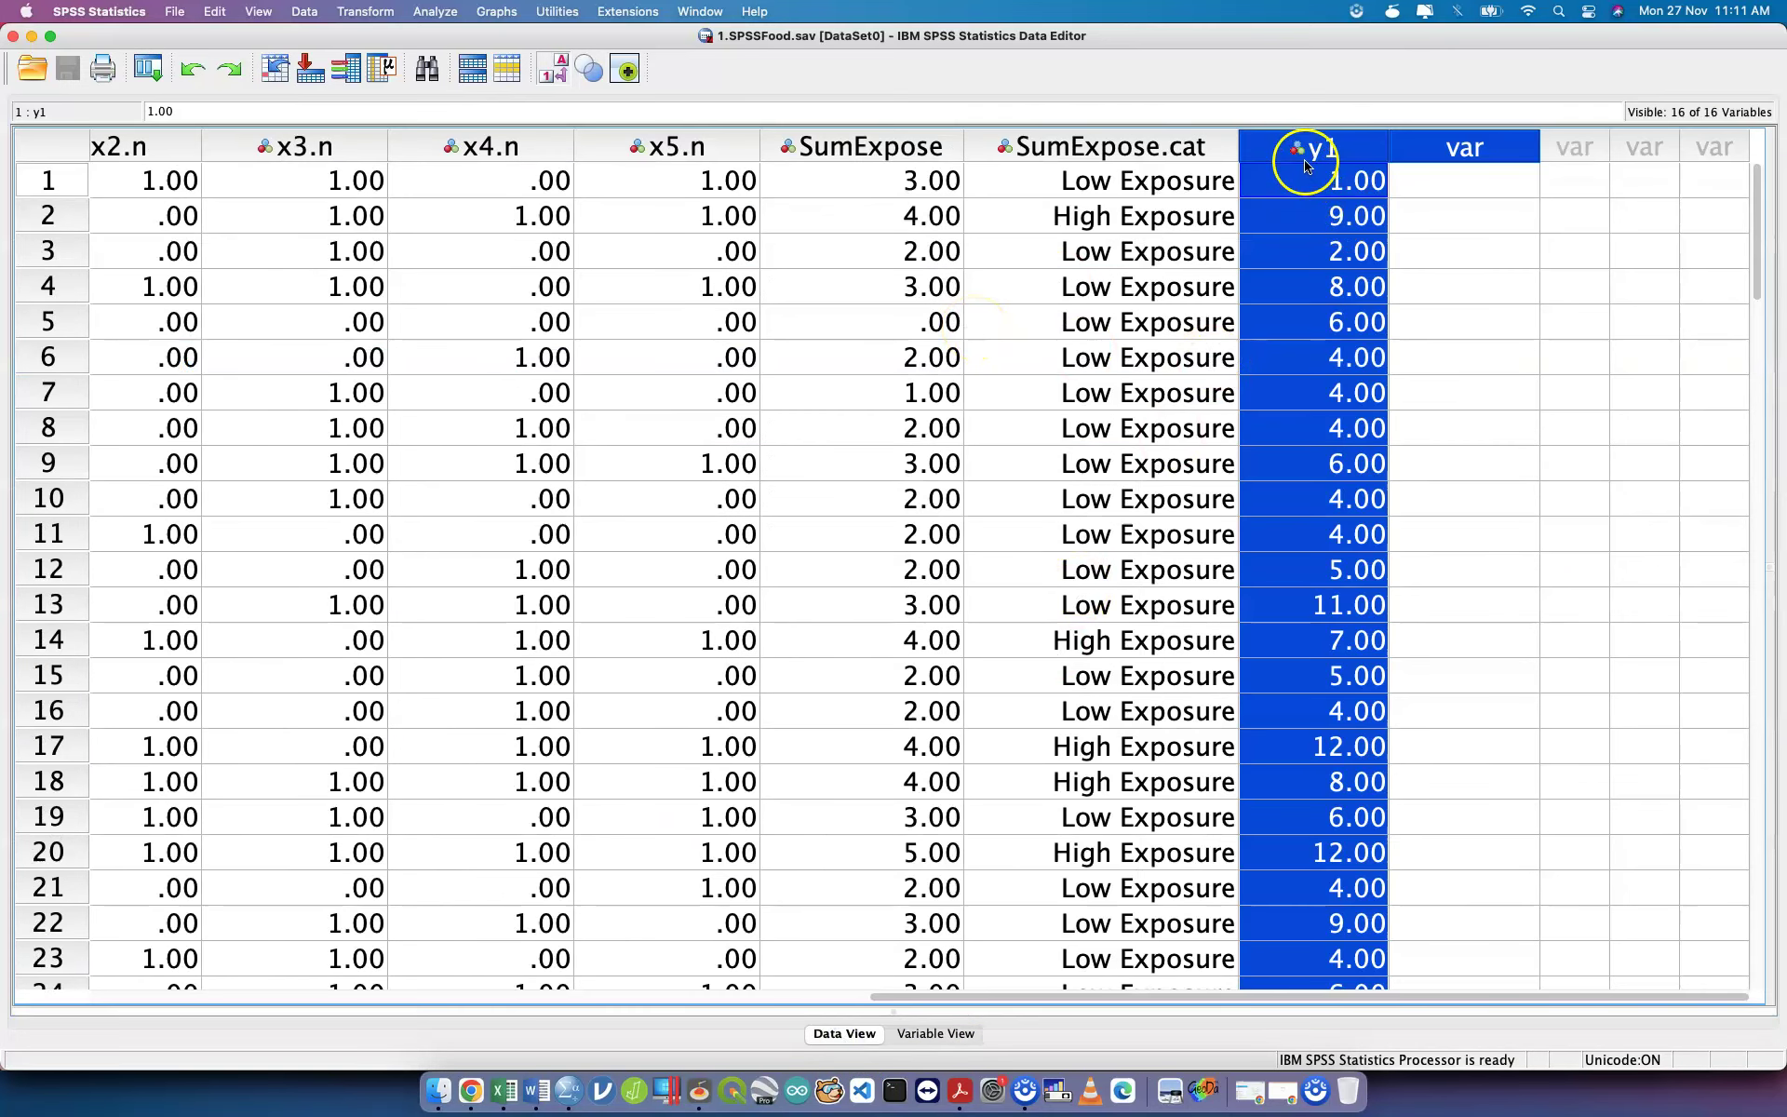
Paste the syntax for a two-tailed Pearson bivariate correlation between SumExpose and Volume water Loss [y1], flagging significant correlations.
click(823, 149)
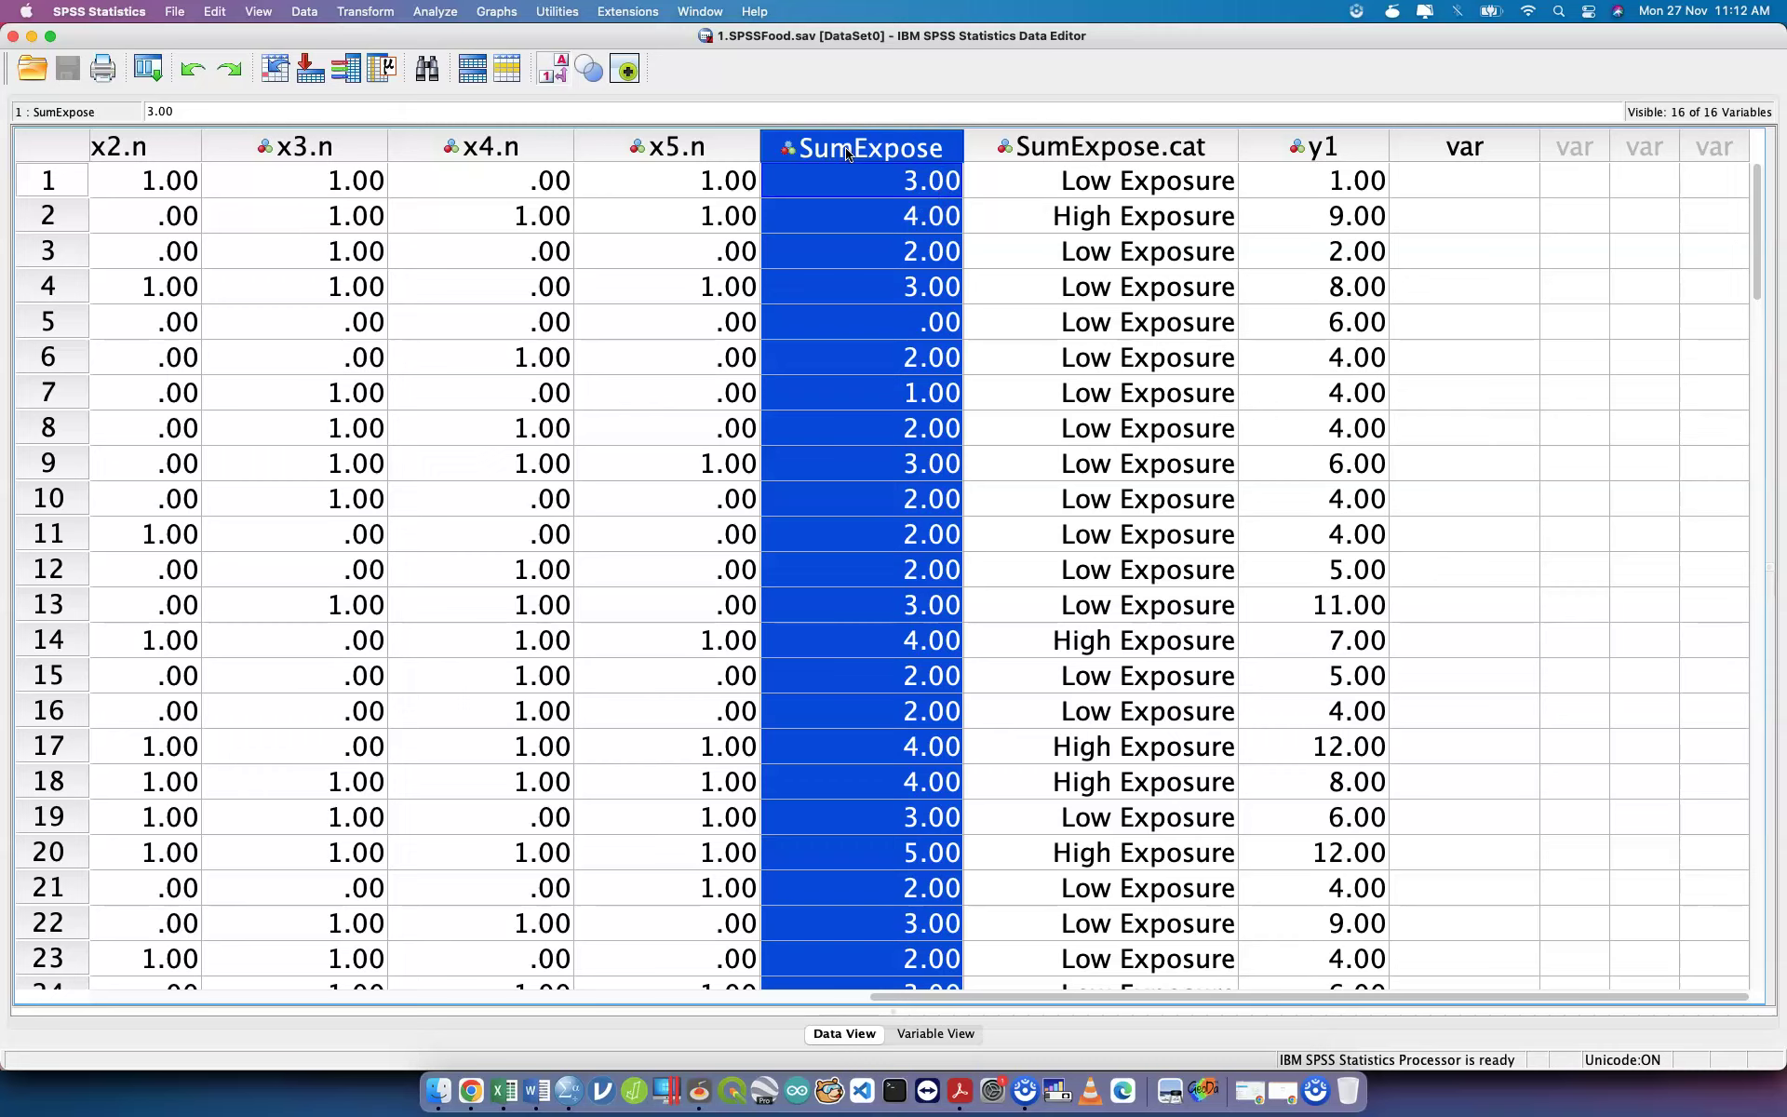
click(435, 11)
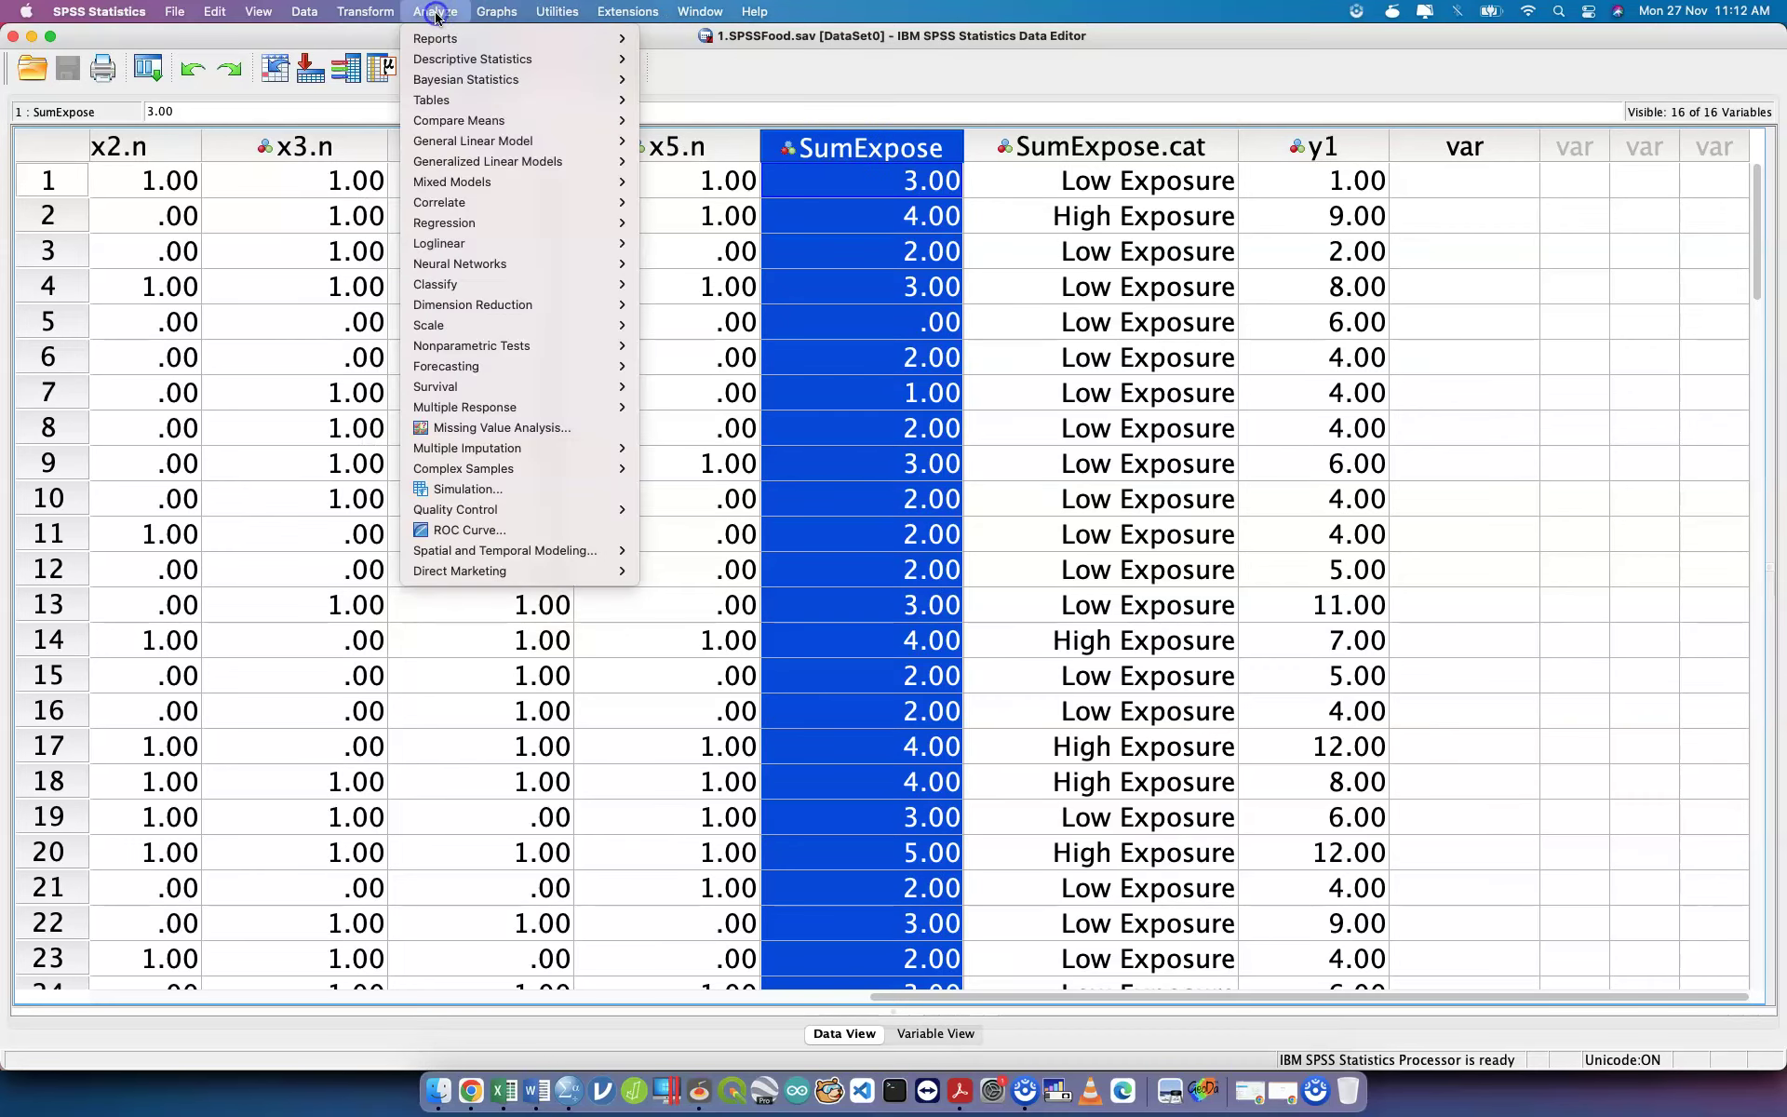
click(567, 205)
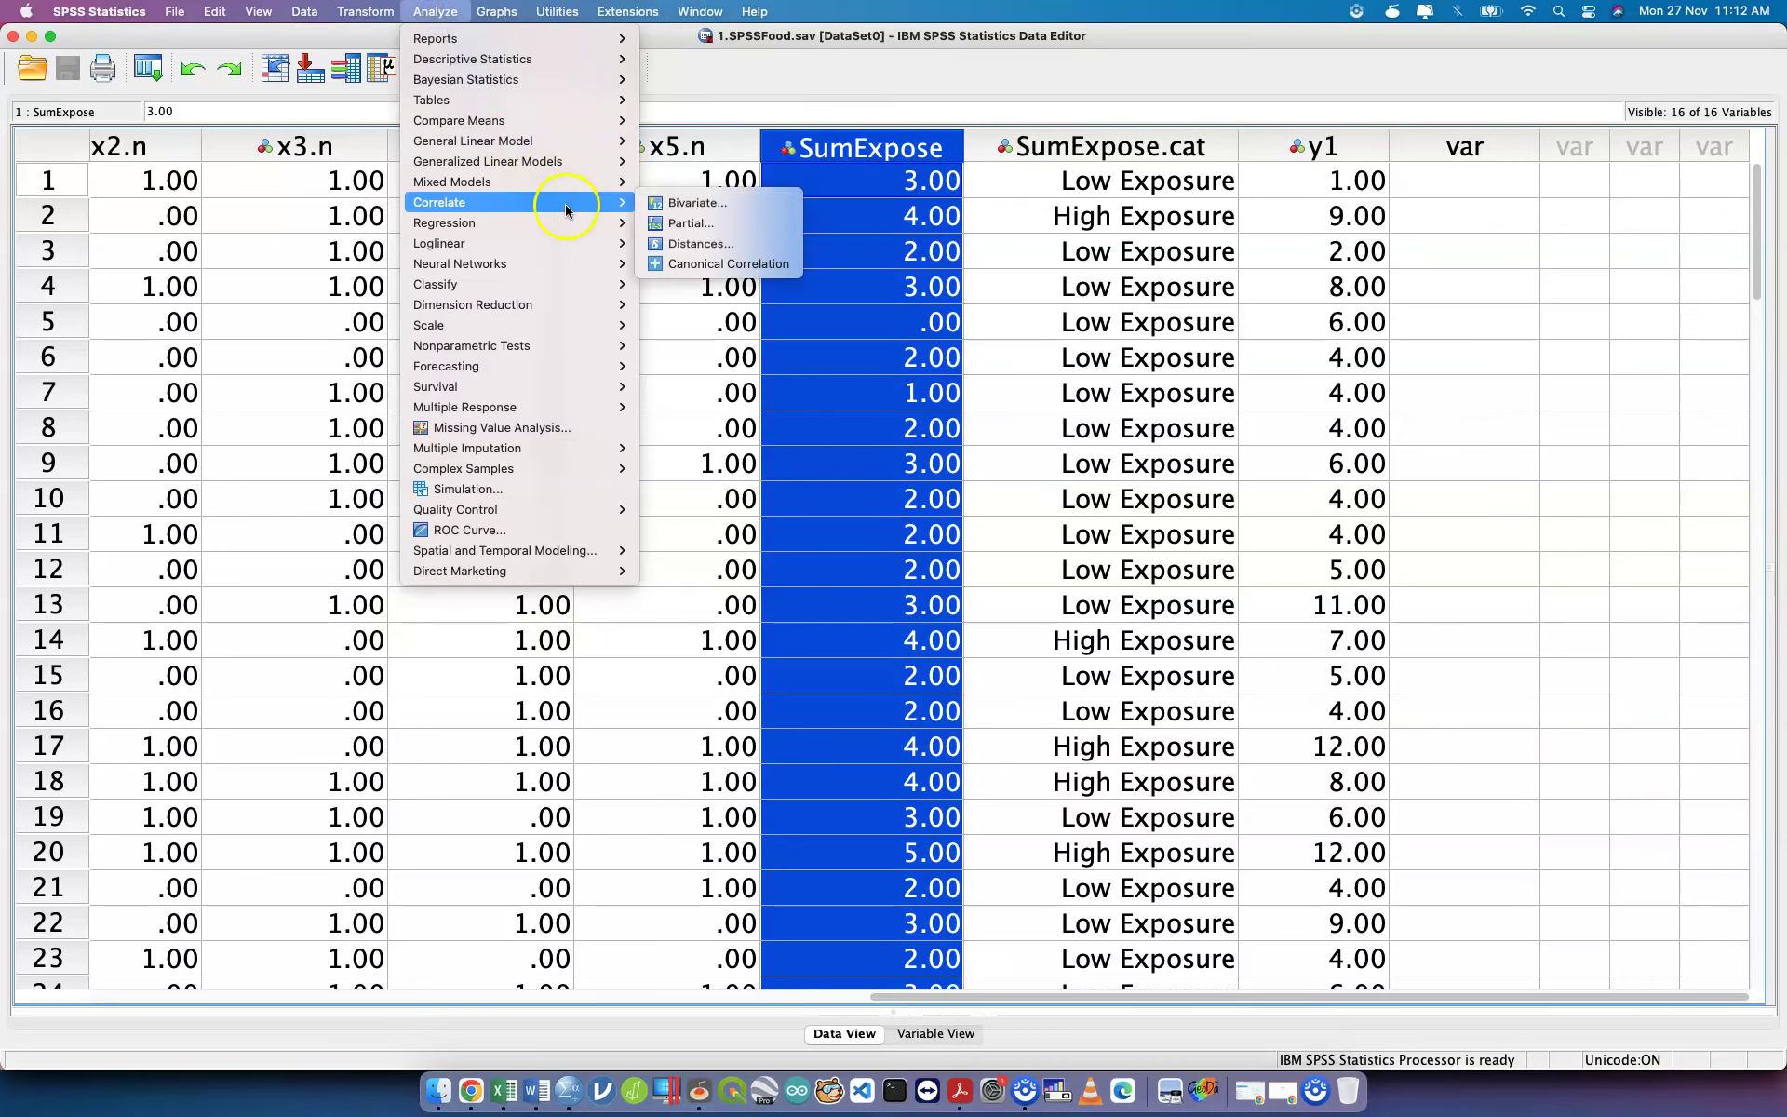
click(672, 203)
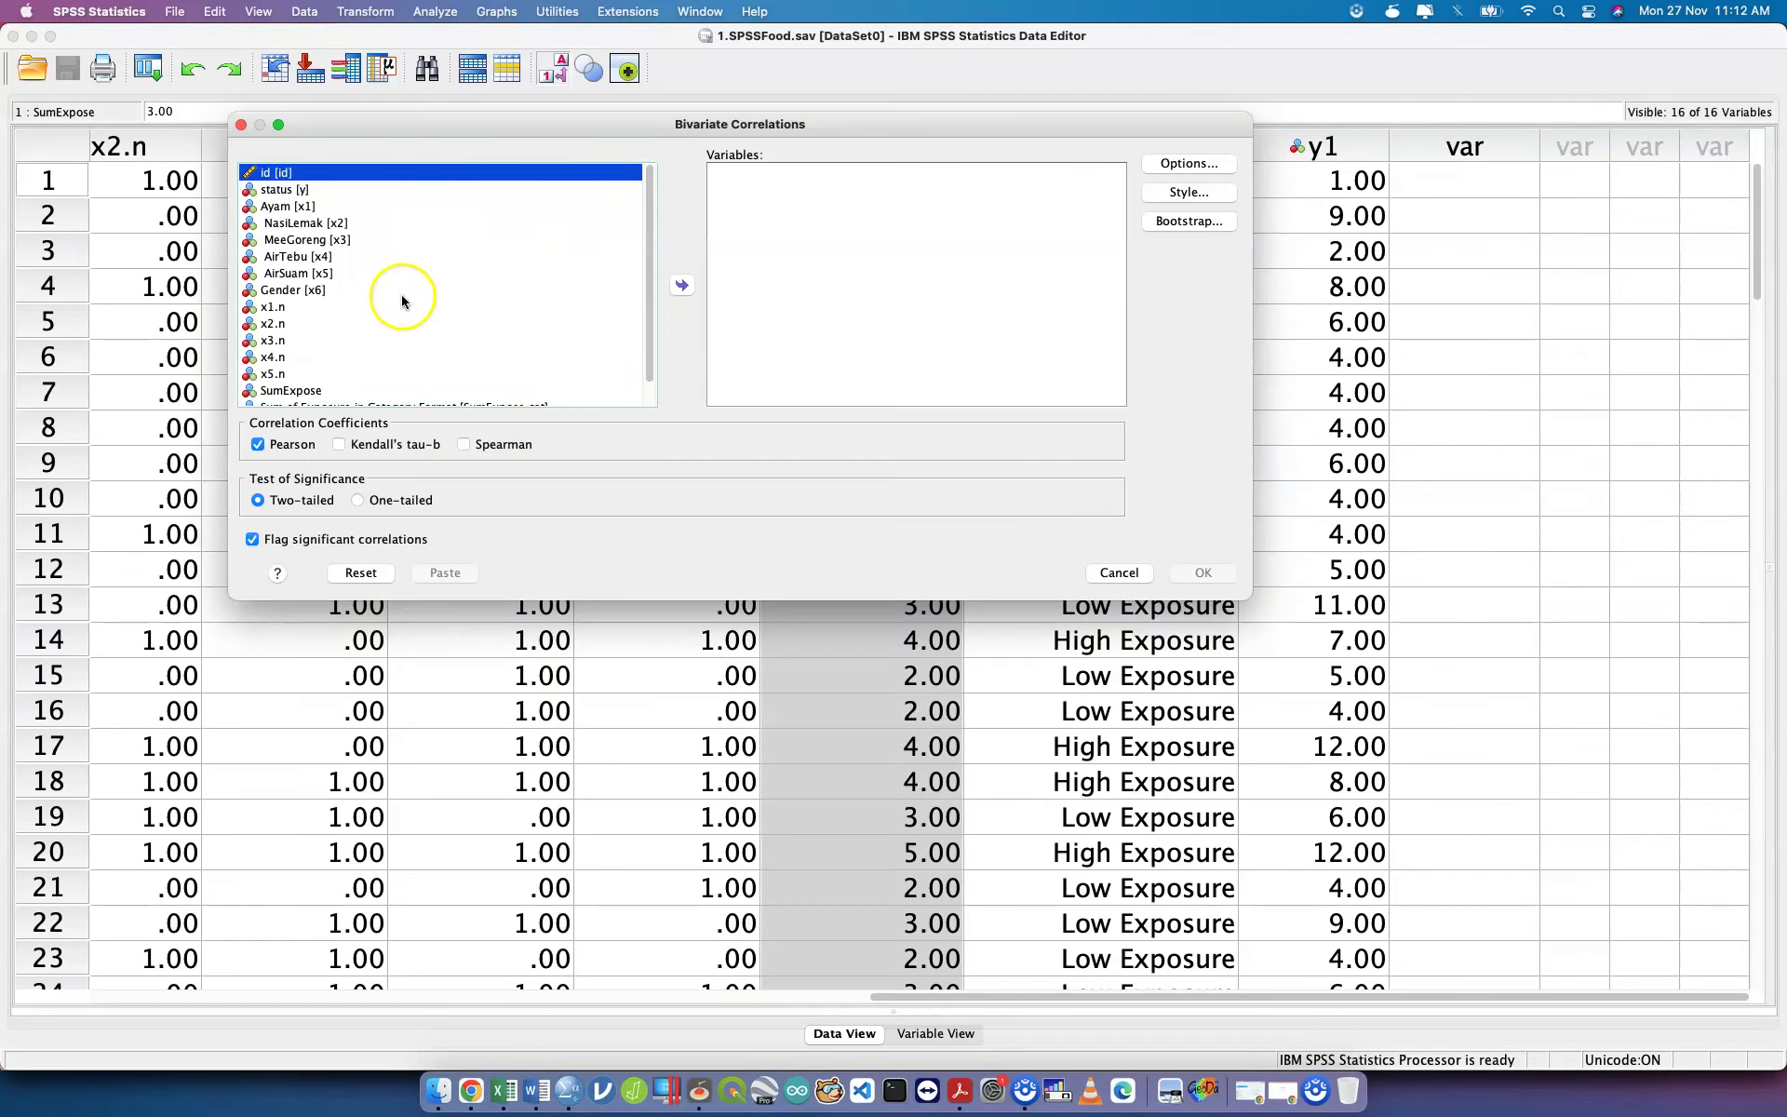
scroll(398, 288, down, 2)
click(372, 369)
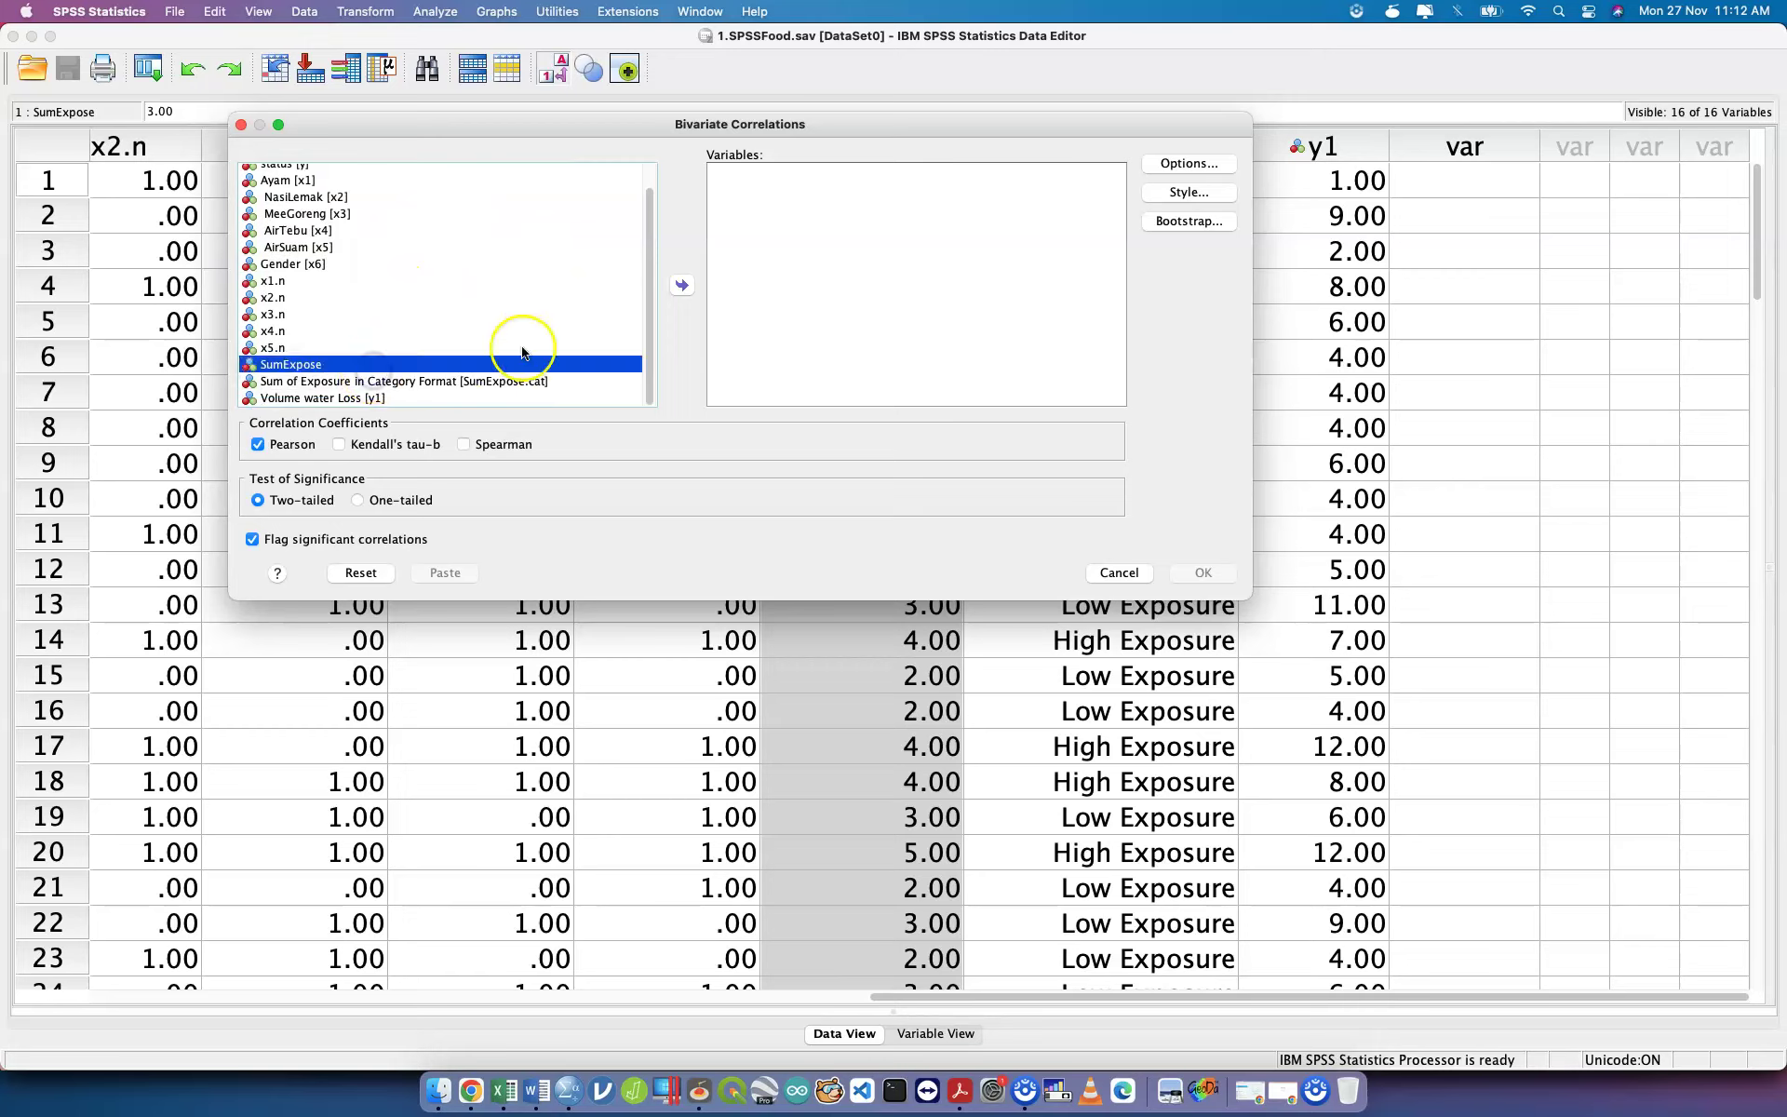
click(682, 285)
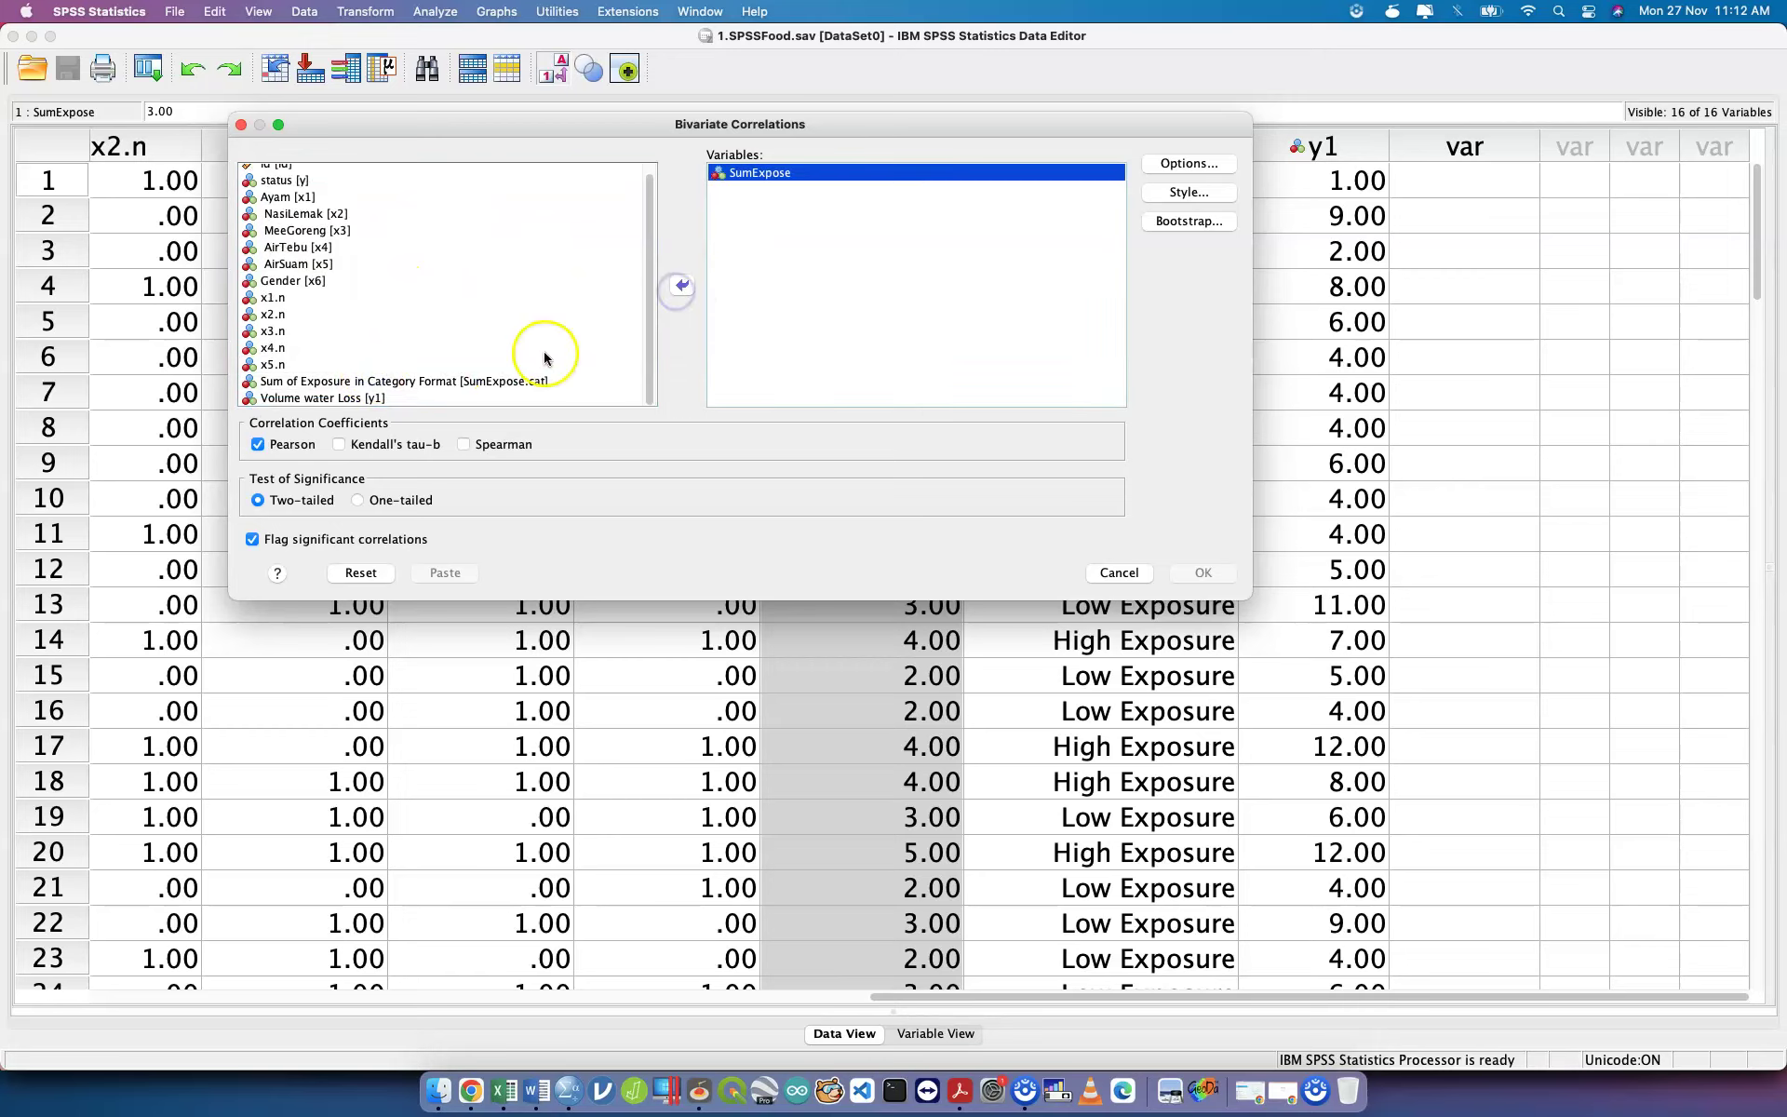
click(476, 396)
click(679, 284)
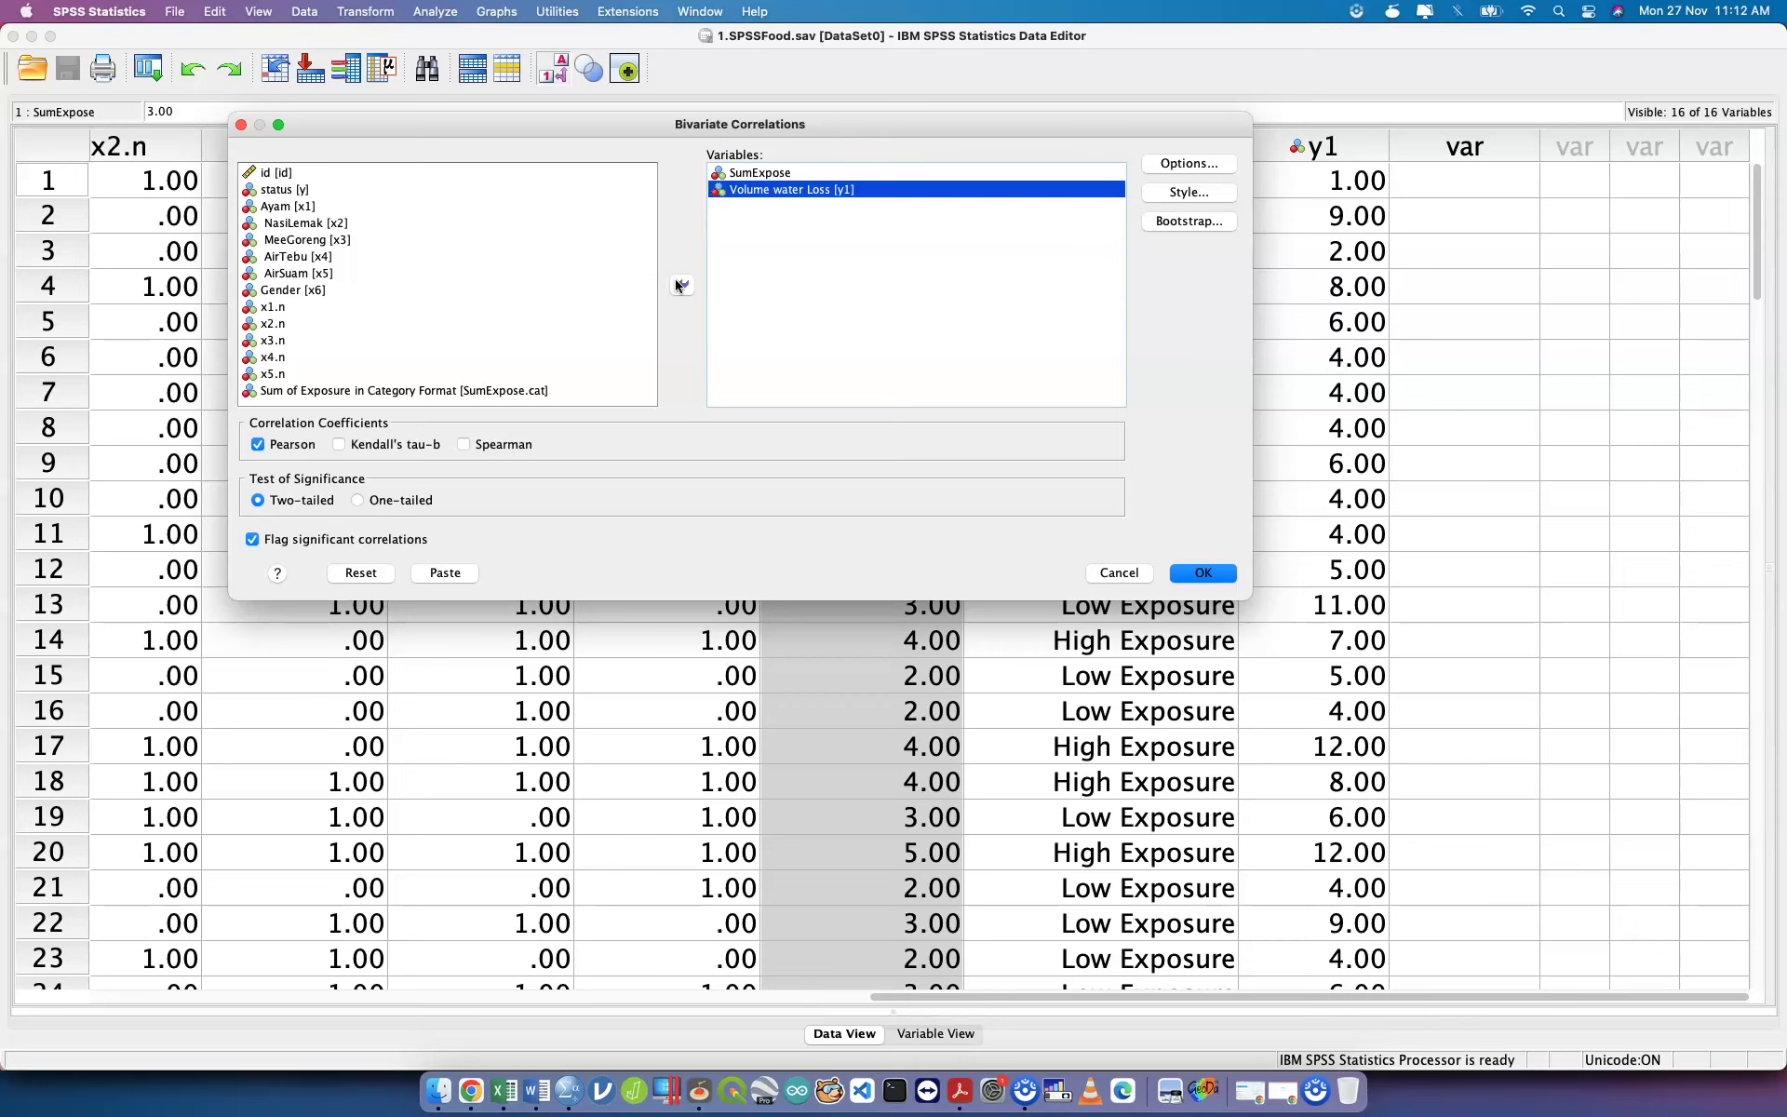
click(454, 572)
Switch to the SPSSFood.sps syntax, run only the CORRELATIONS command, and examine the Pearson coefficient and two-tailed significance in the output table.
key(ctrl+Up)
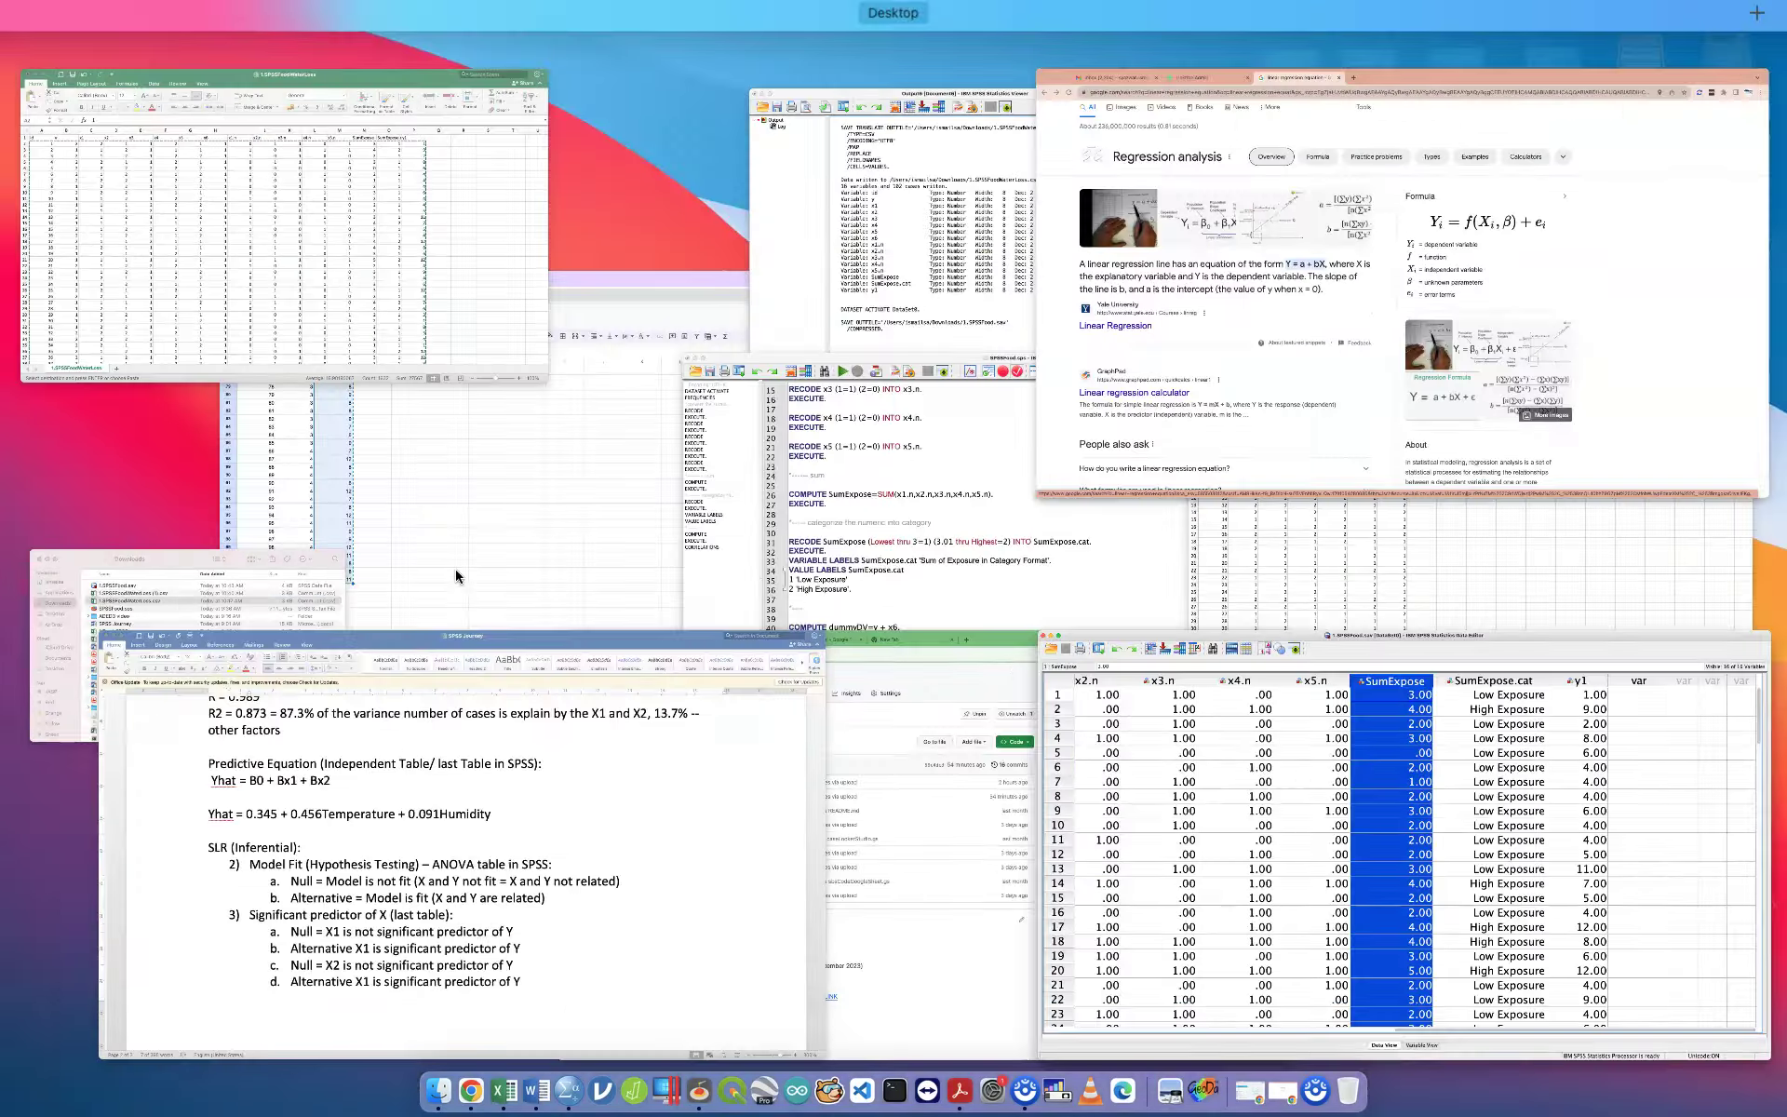
key(ctrl+Up)
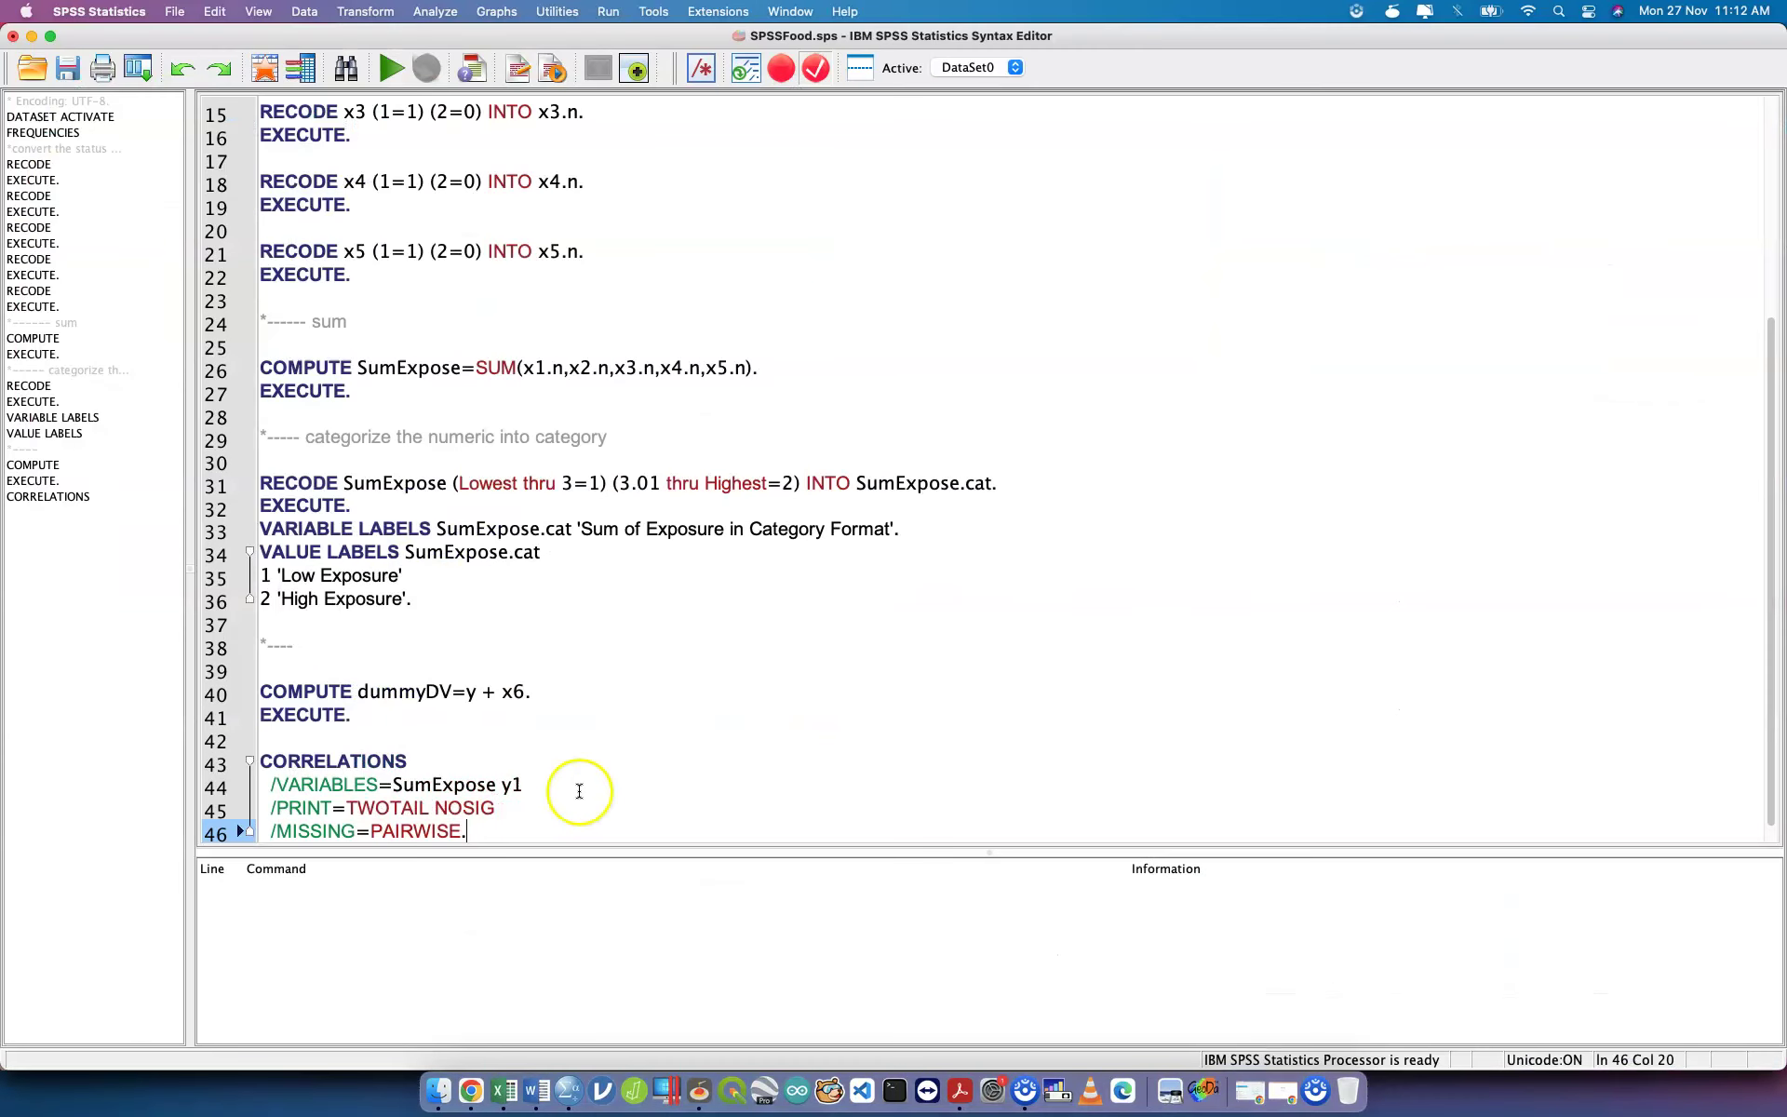
drag(539, 830, 250, 765)
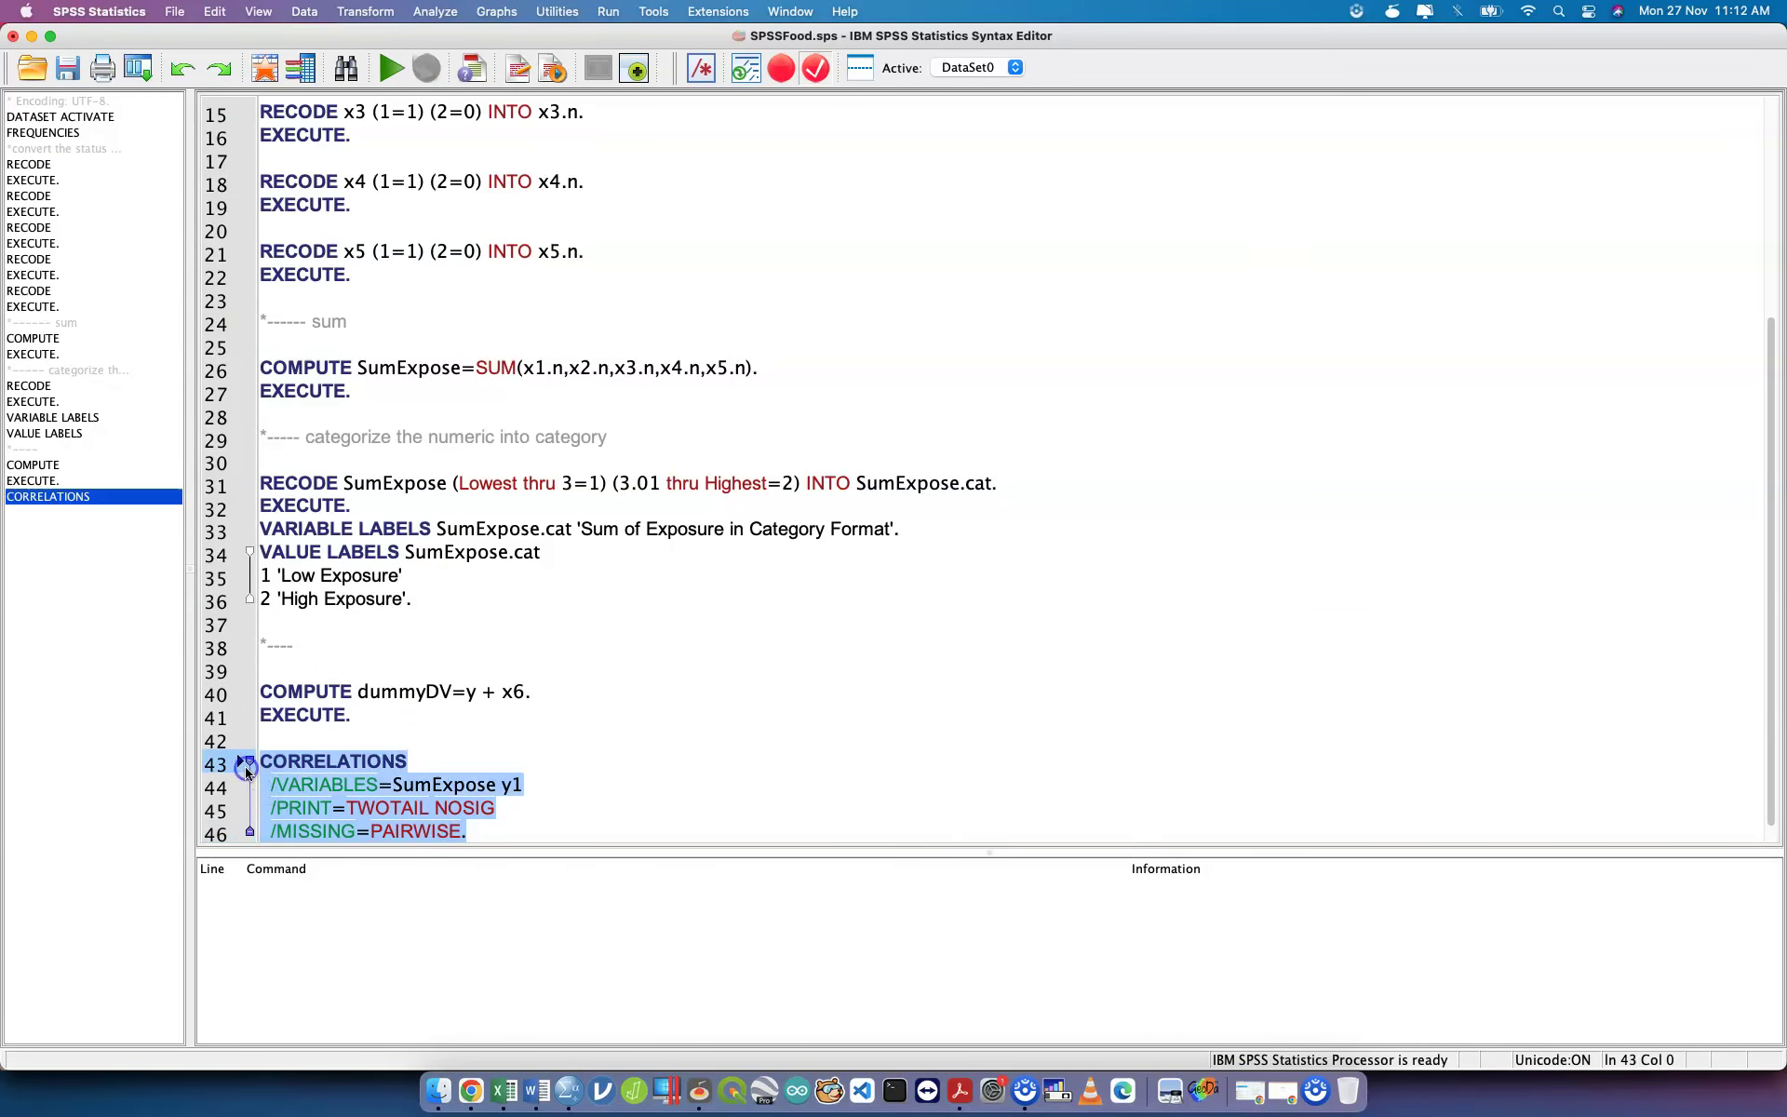
key(super+r)
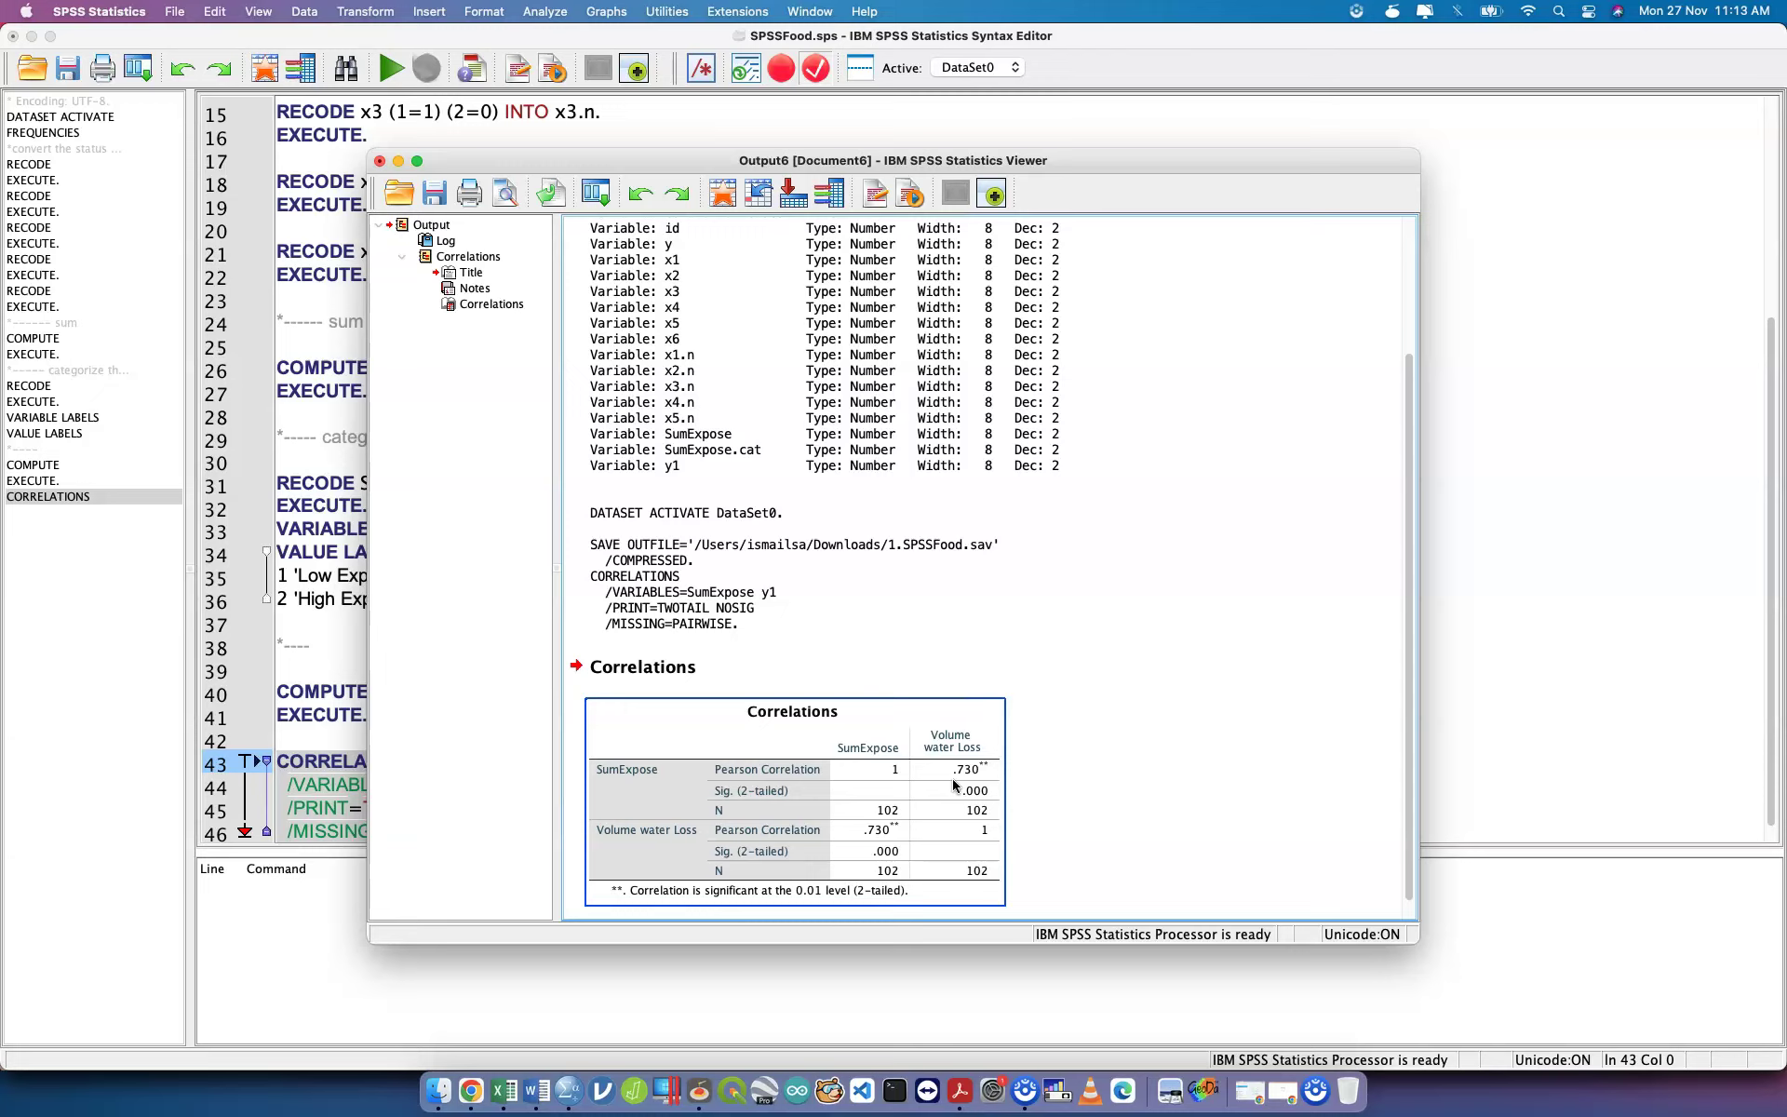
click(952, 778)
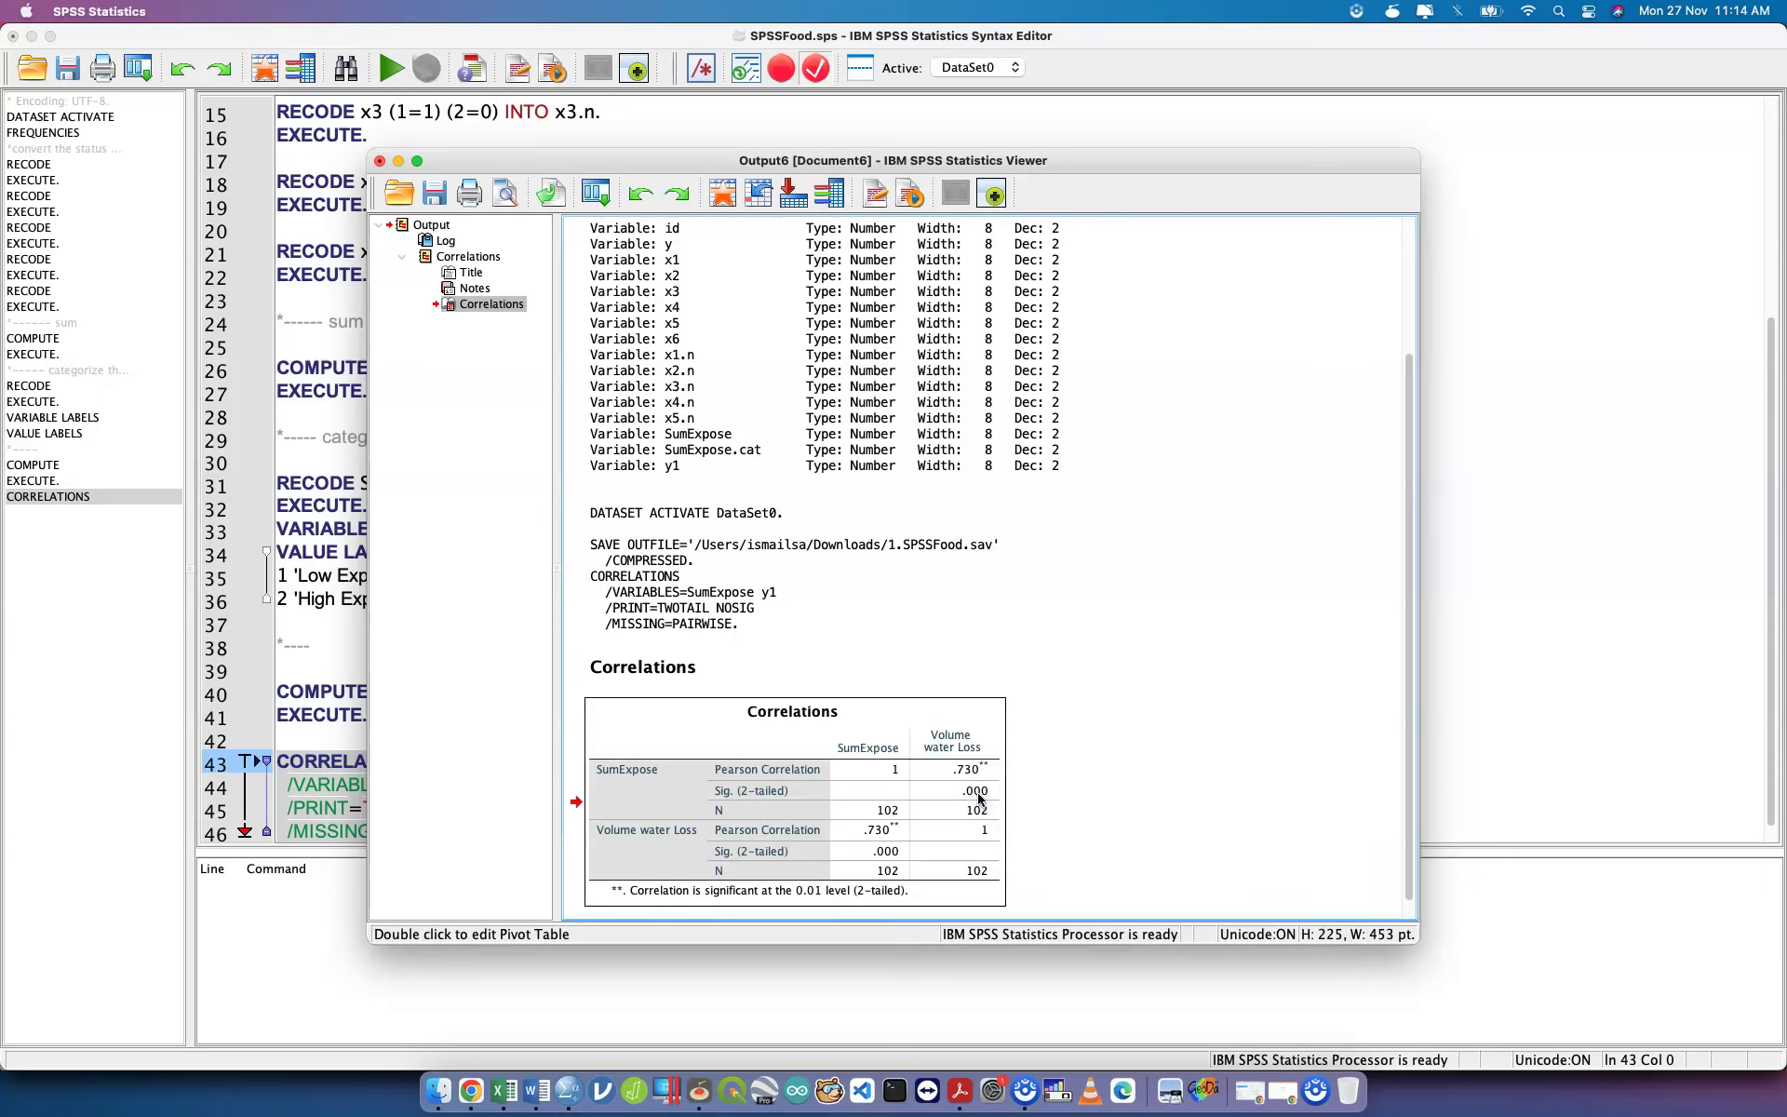
click(972, 793)
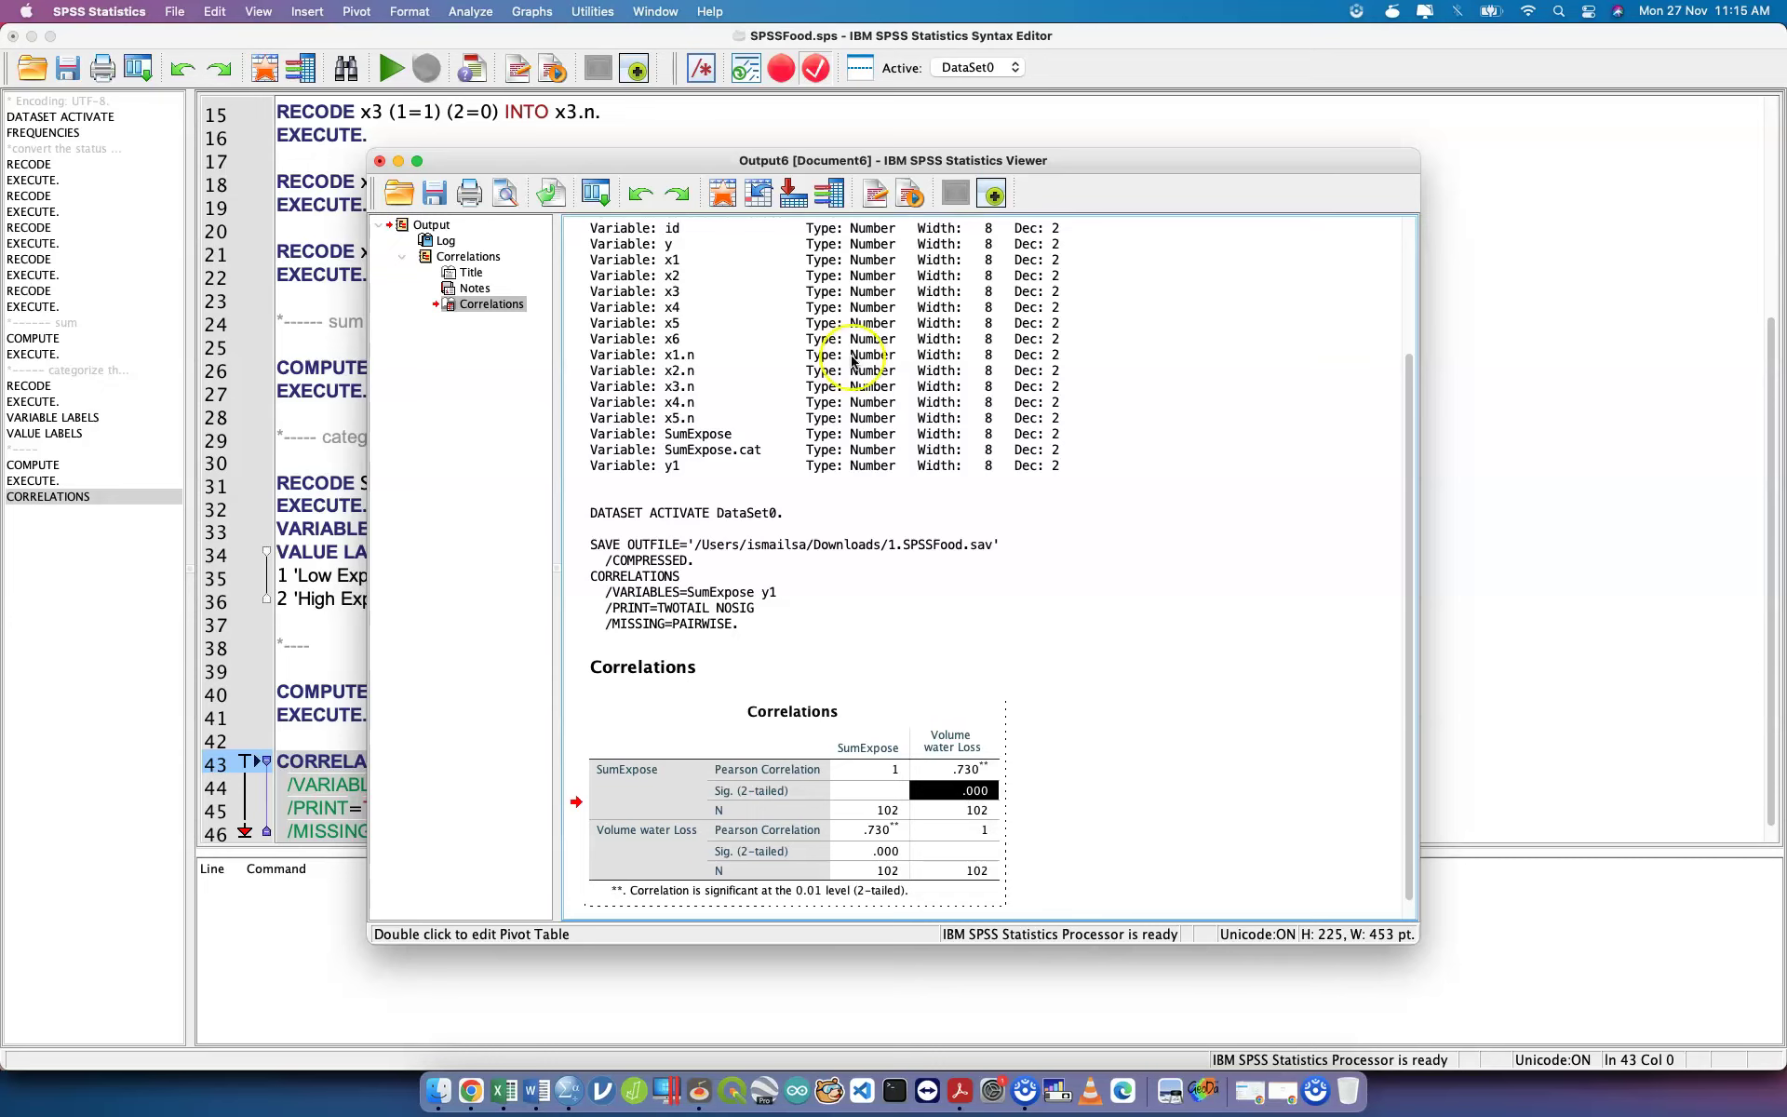
Close the output viewer window and save the SPSSFood.sps syntax file.
click(379, 165)
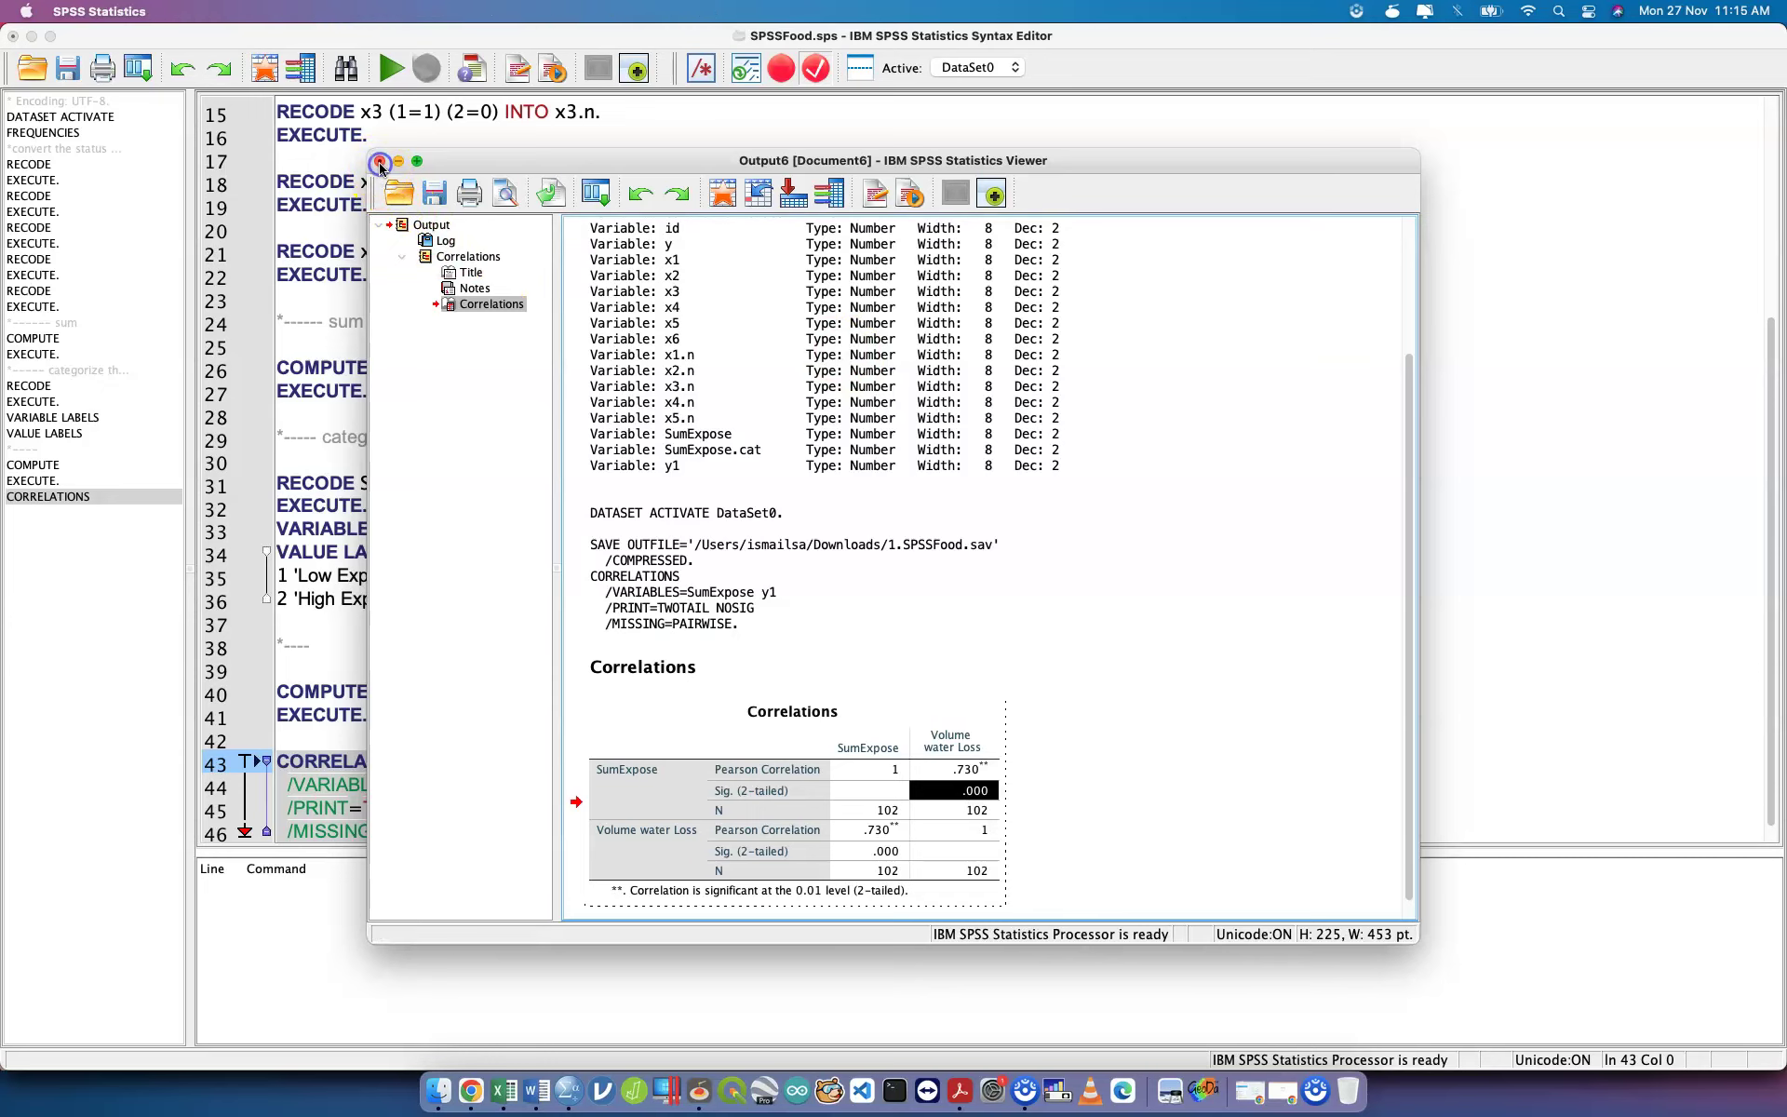
click(1056, 599)
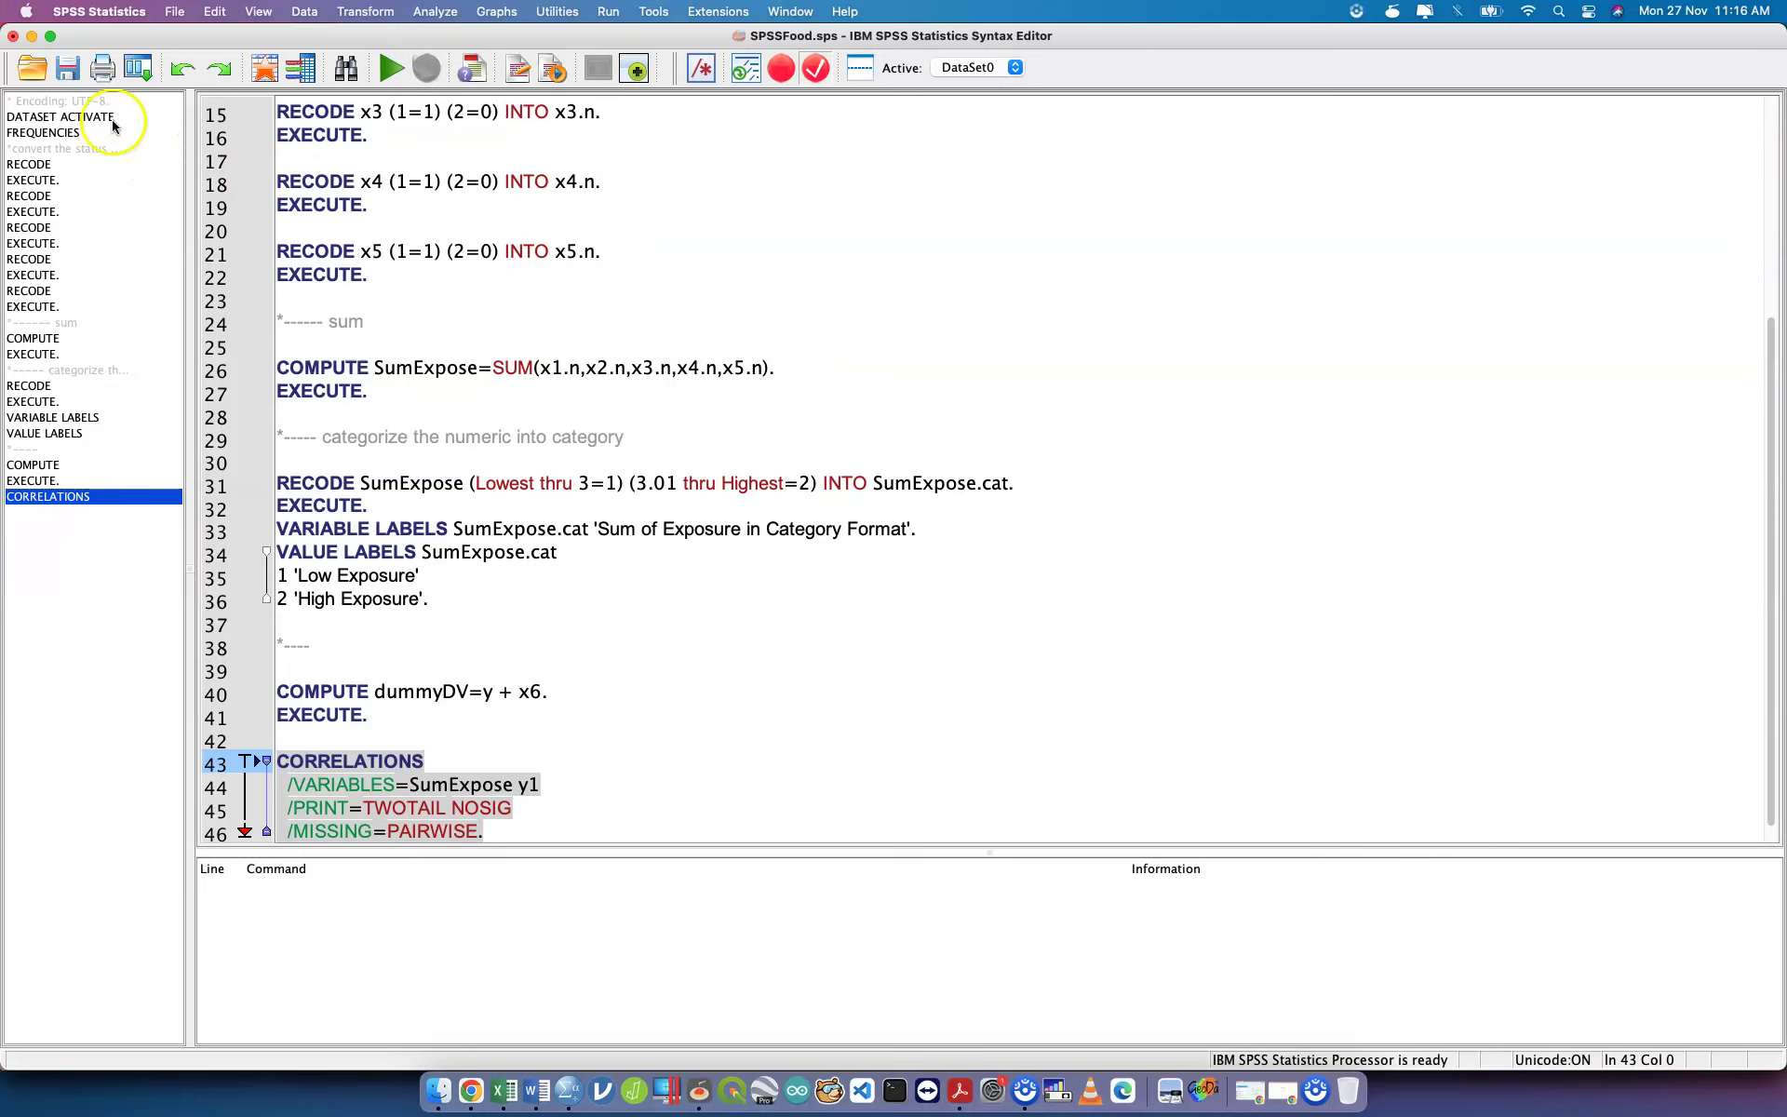
click(71, 74)
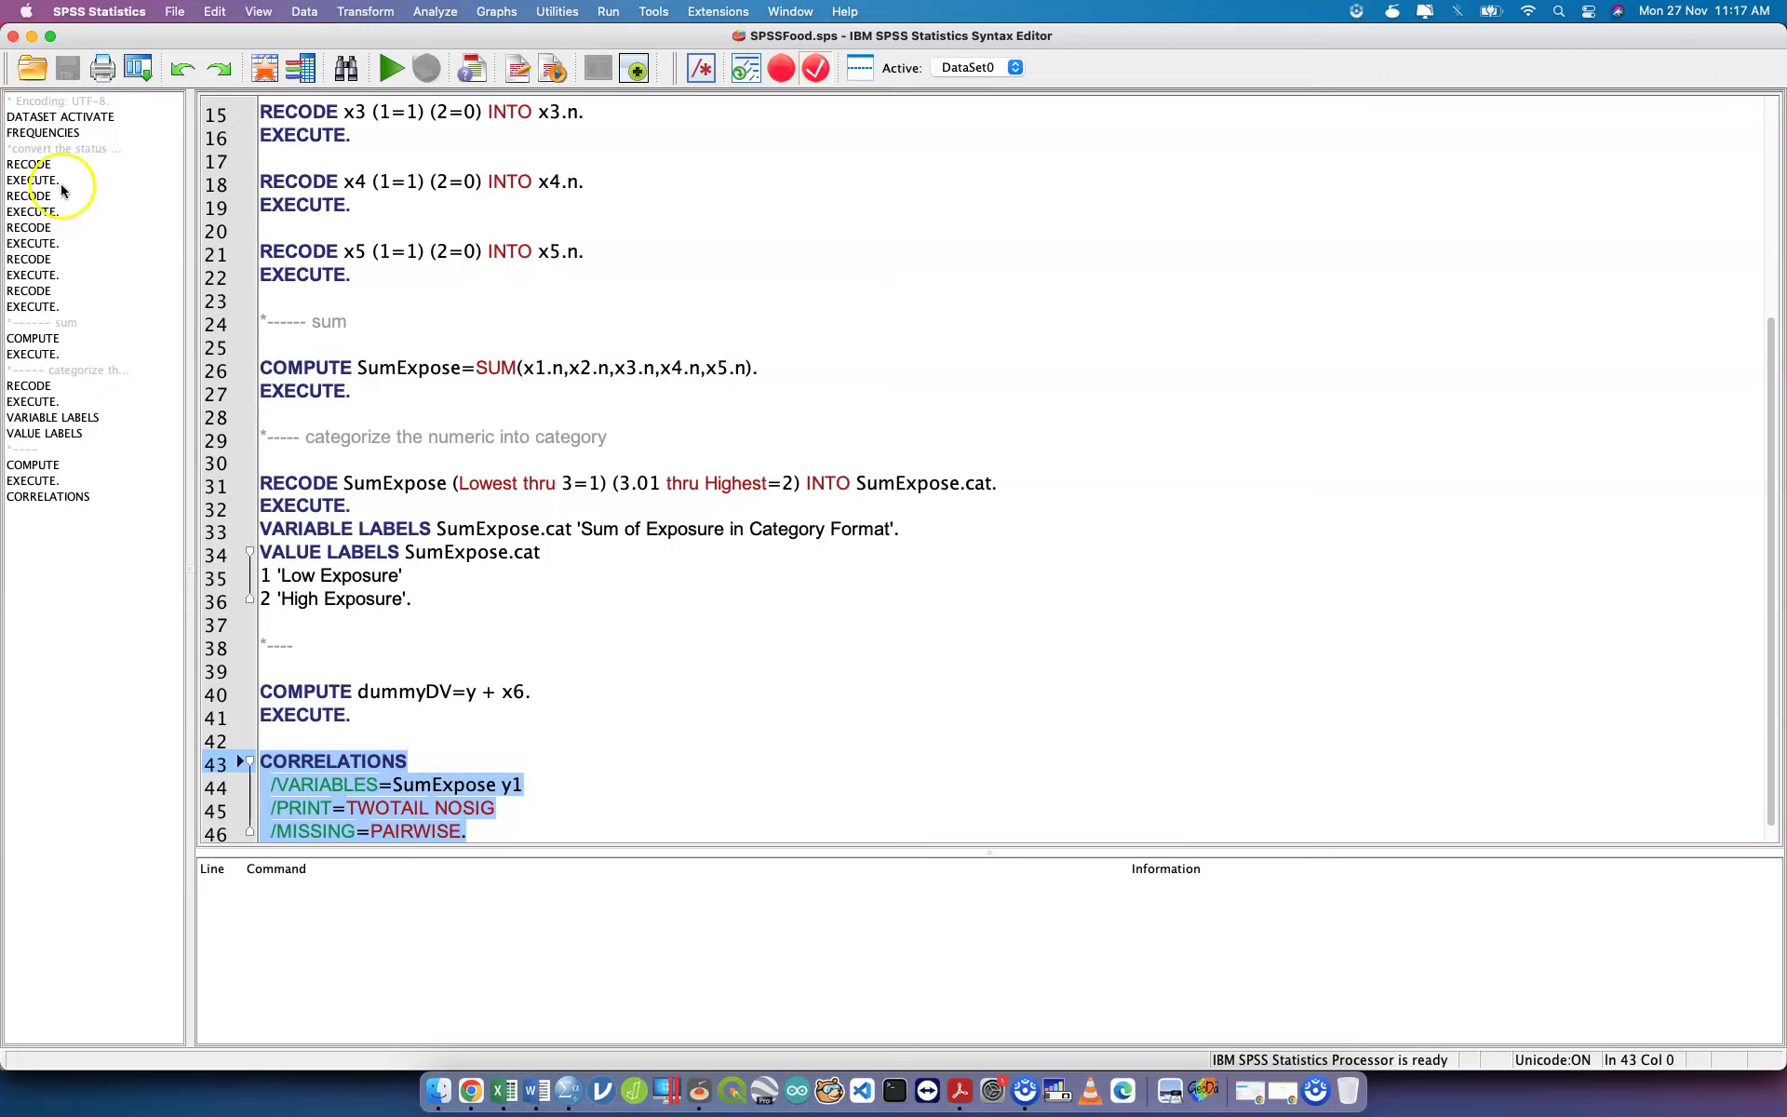
key(ctrl+Up)
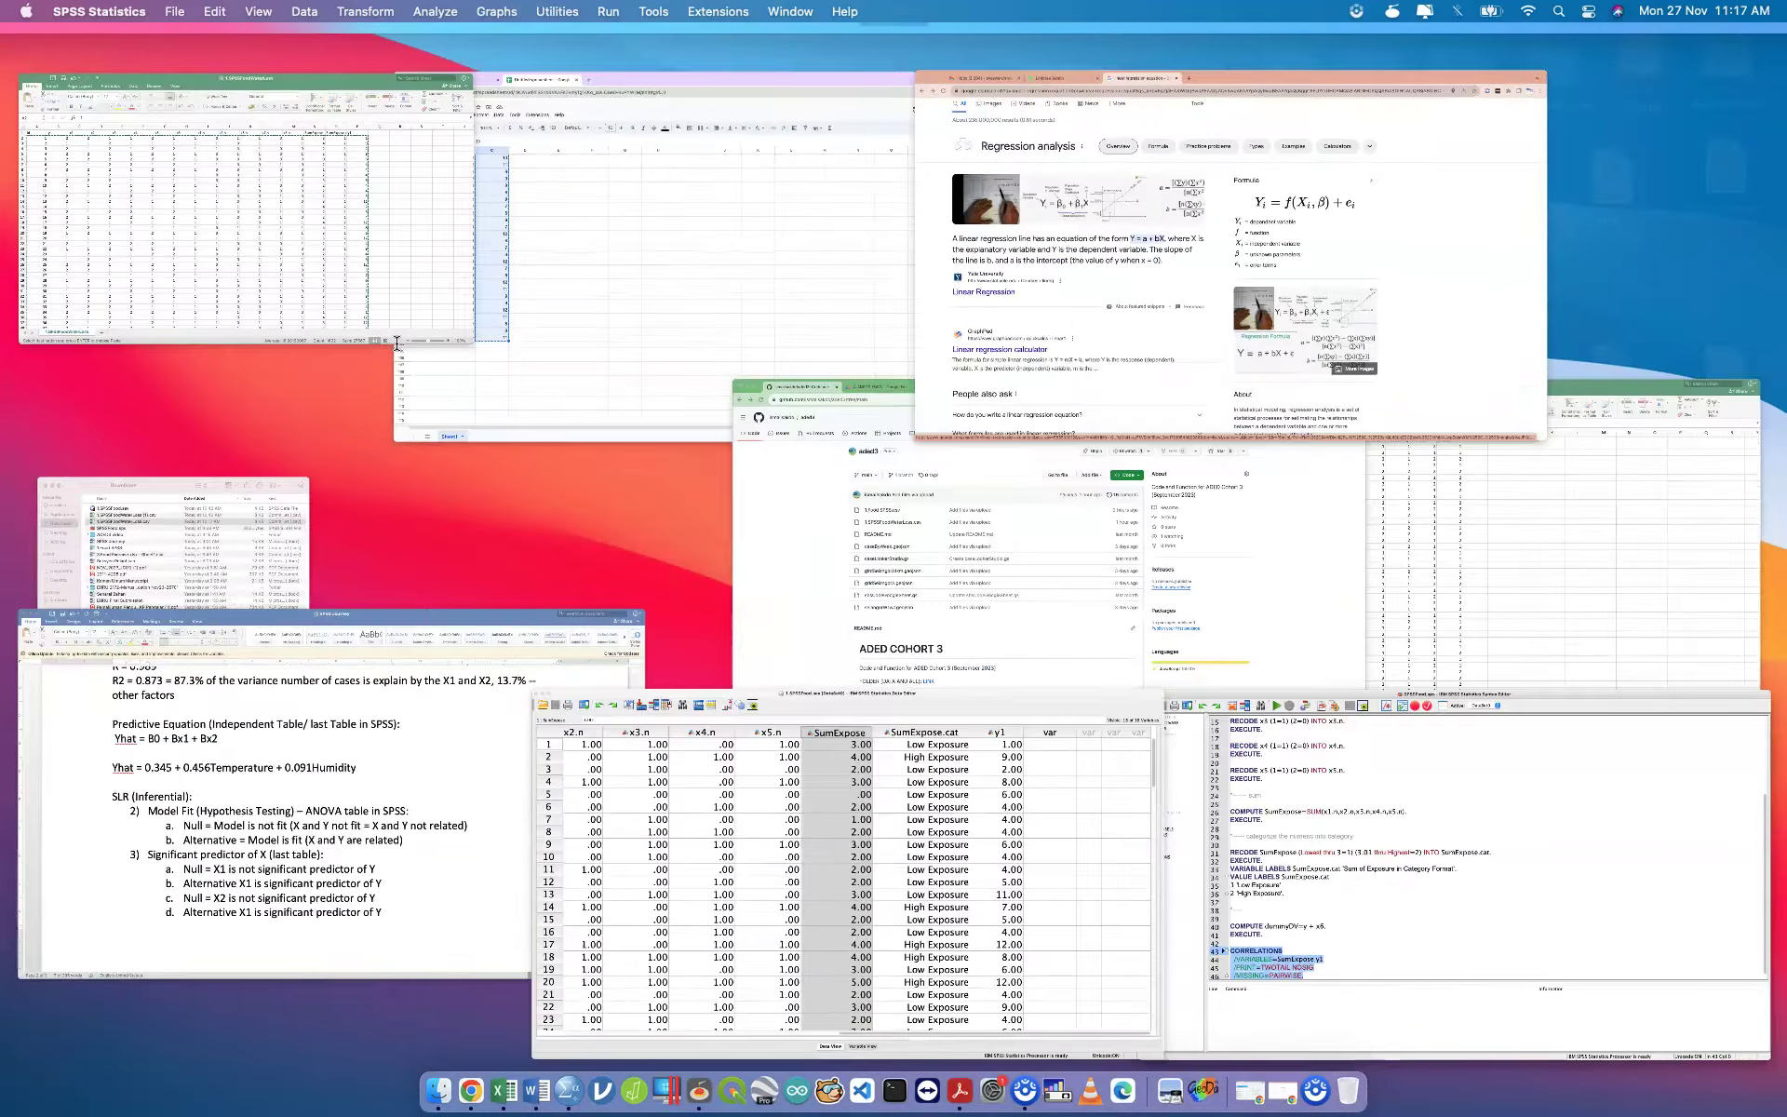
click(801, 824)
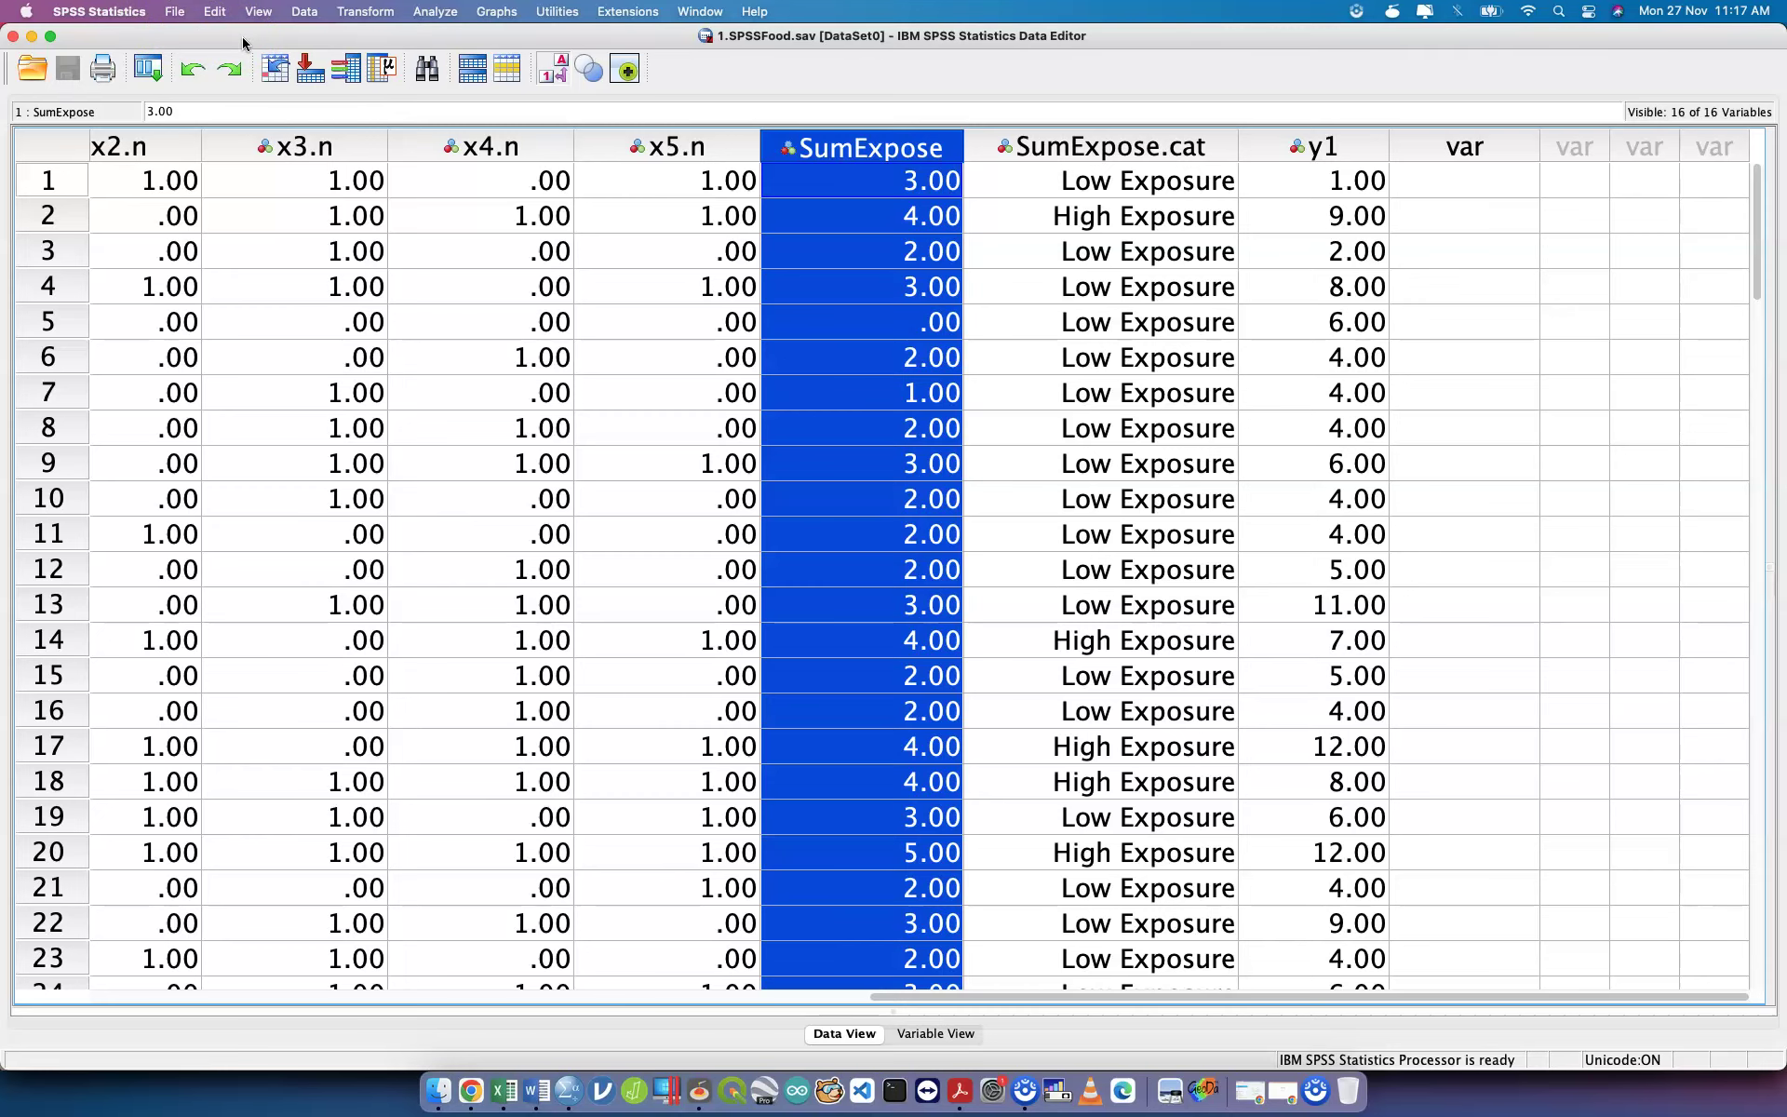
key(ctrl+Up)
click(766, 811)
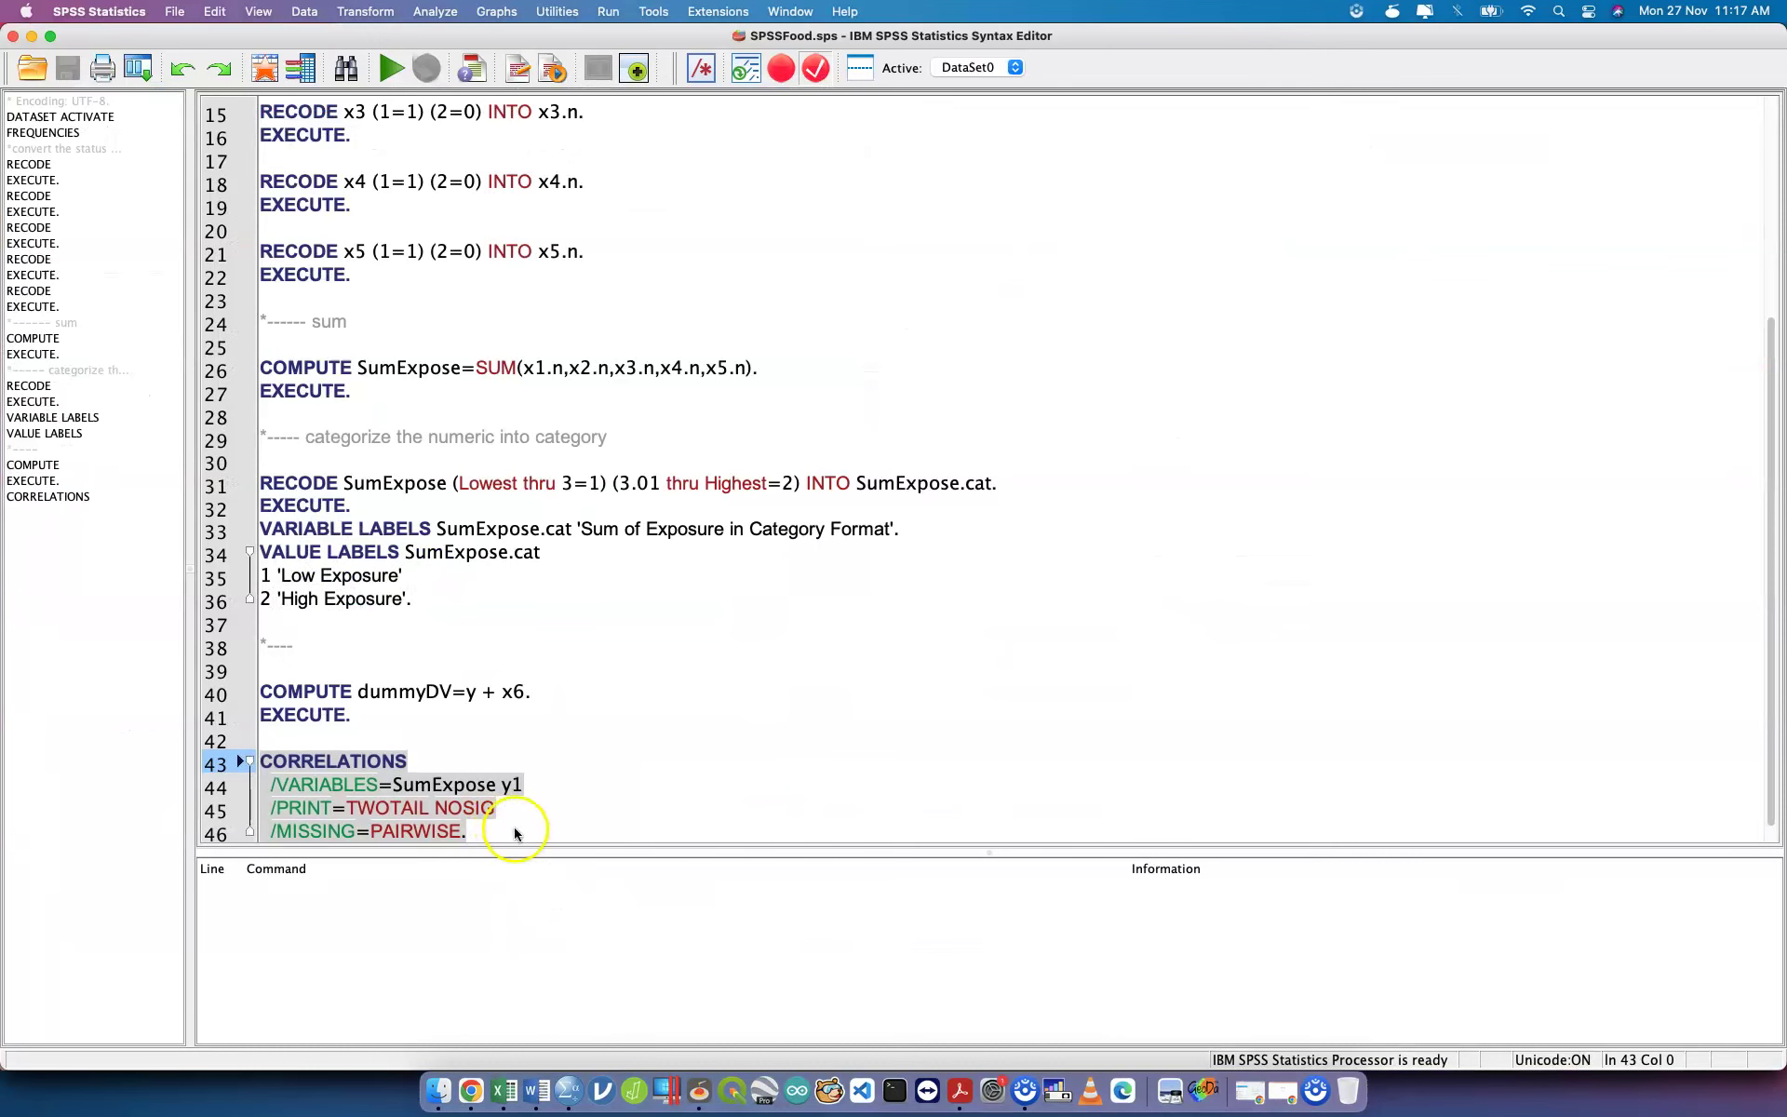
click(516, 831)
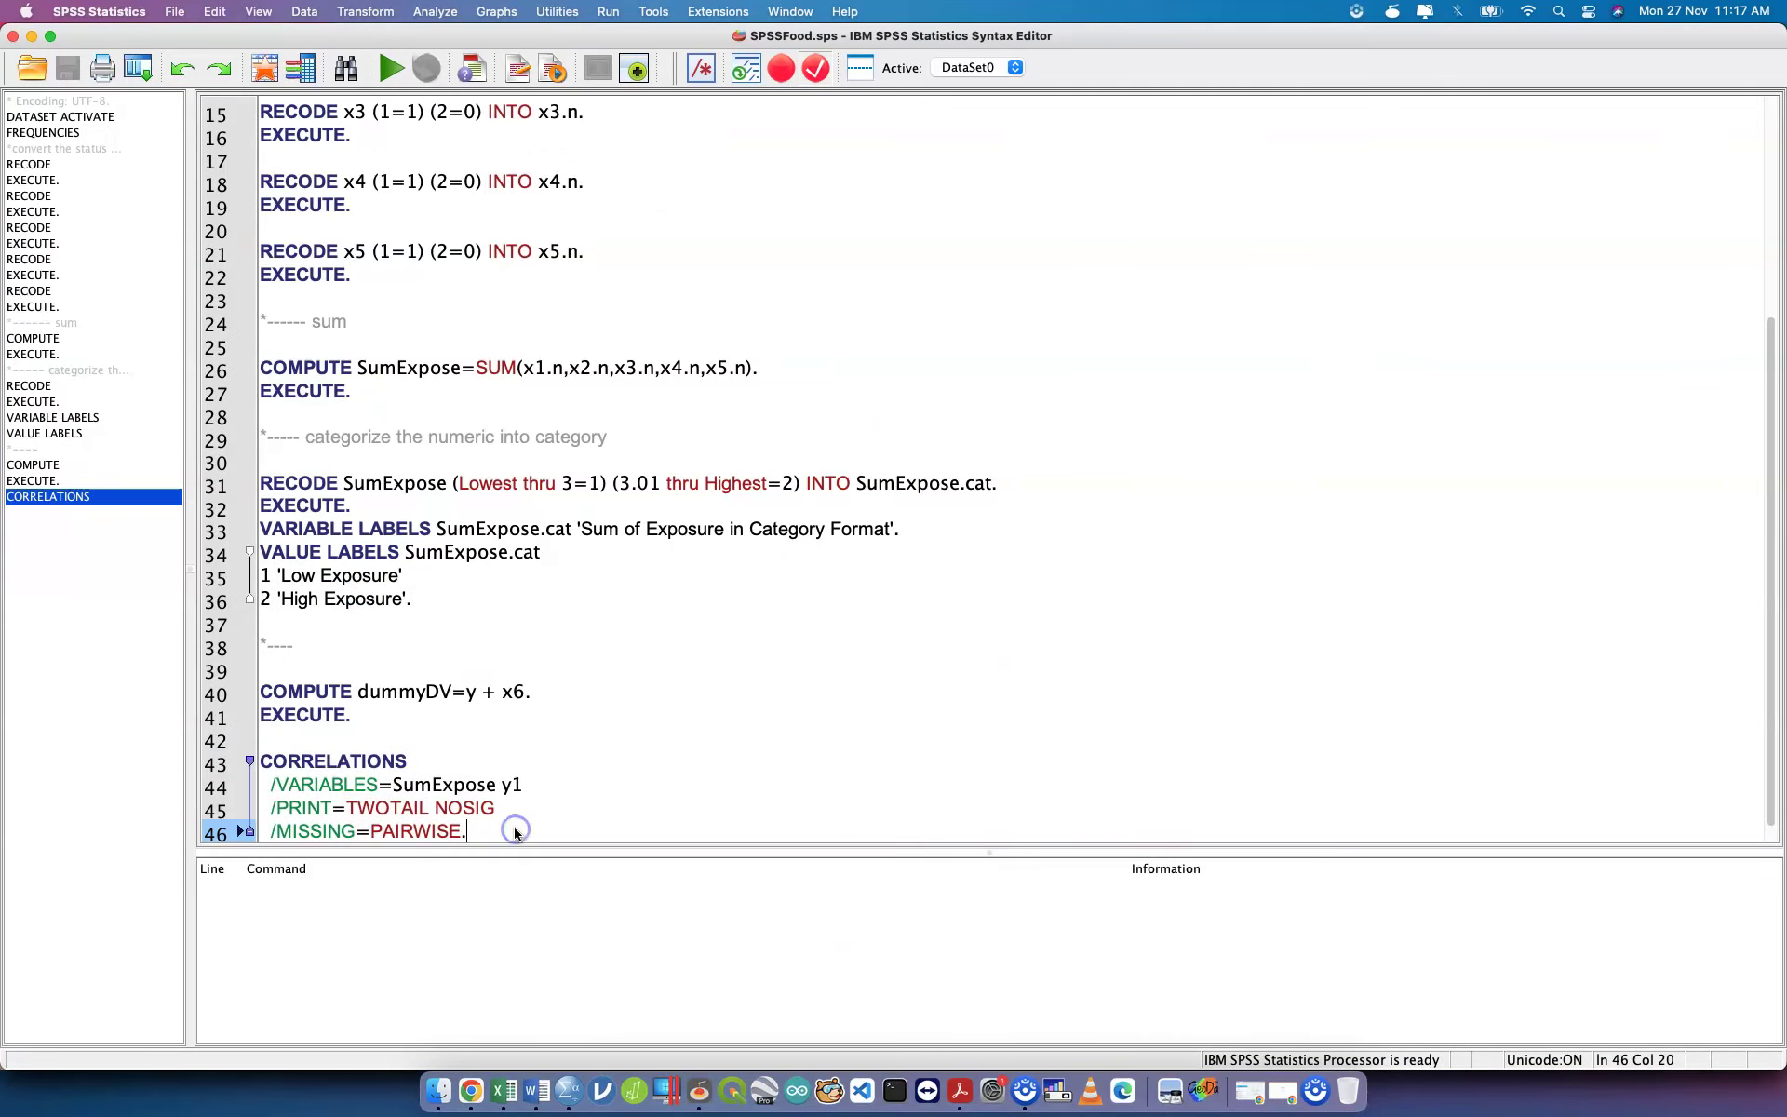
scroll(517, 831, down, 1)
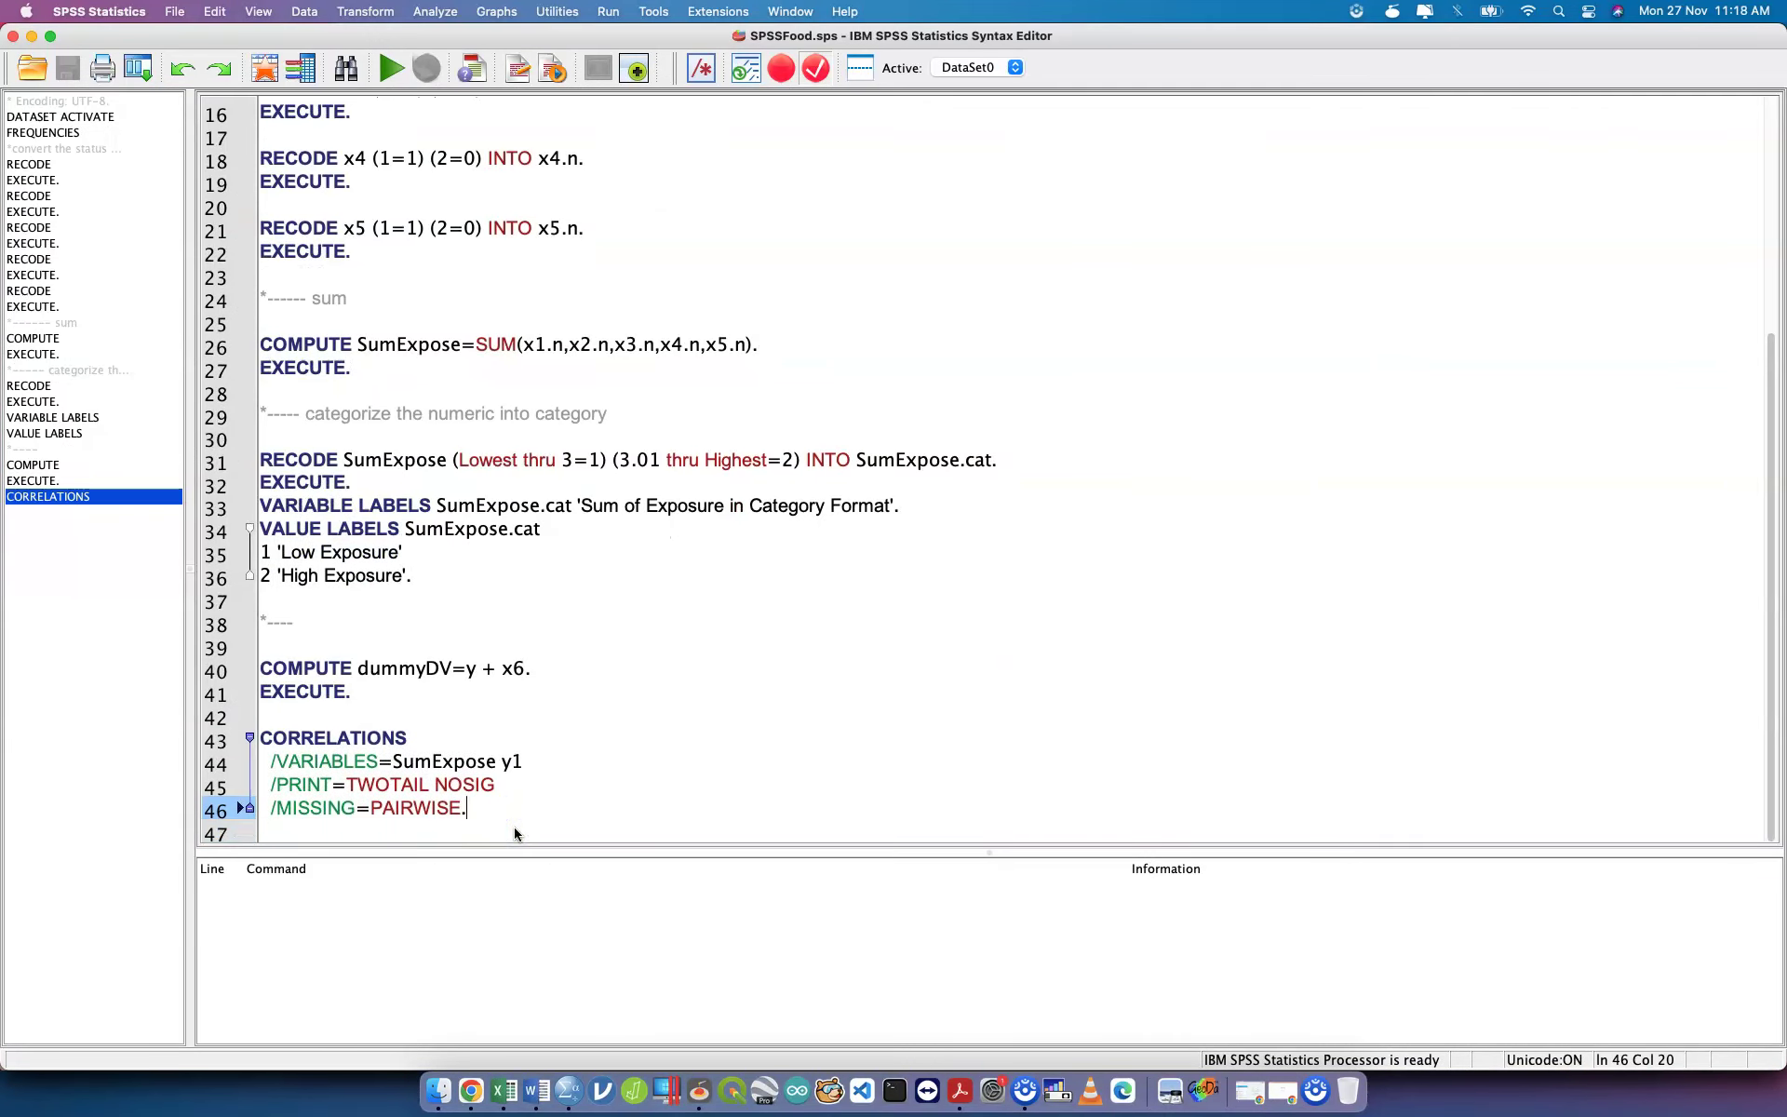
drag(517, 833, 252, 735)
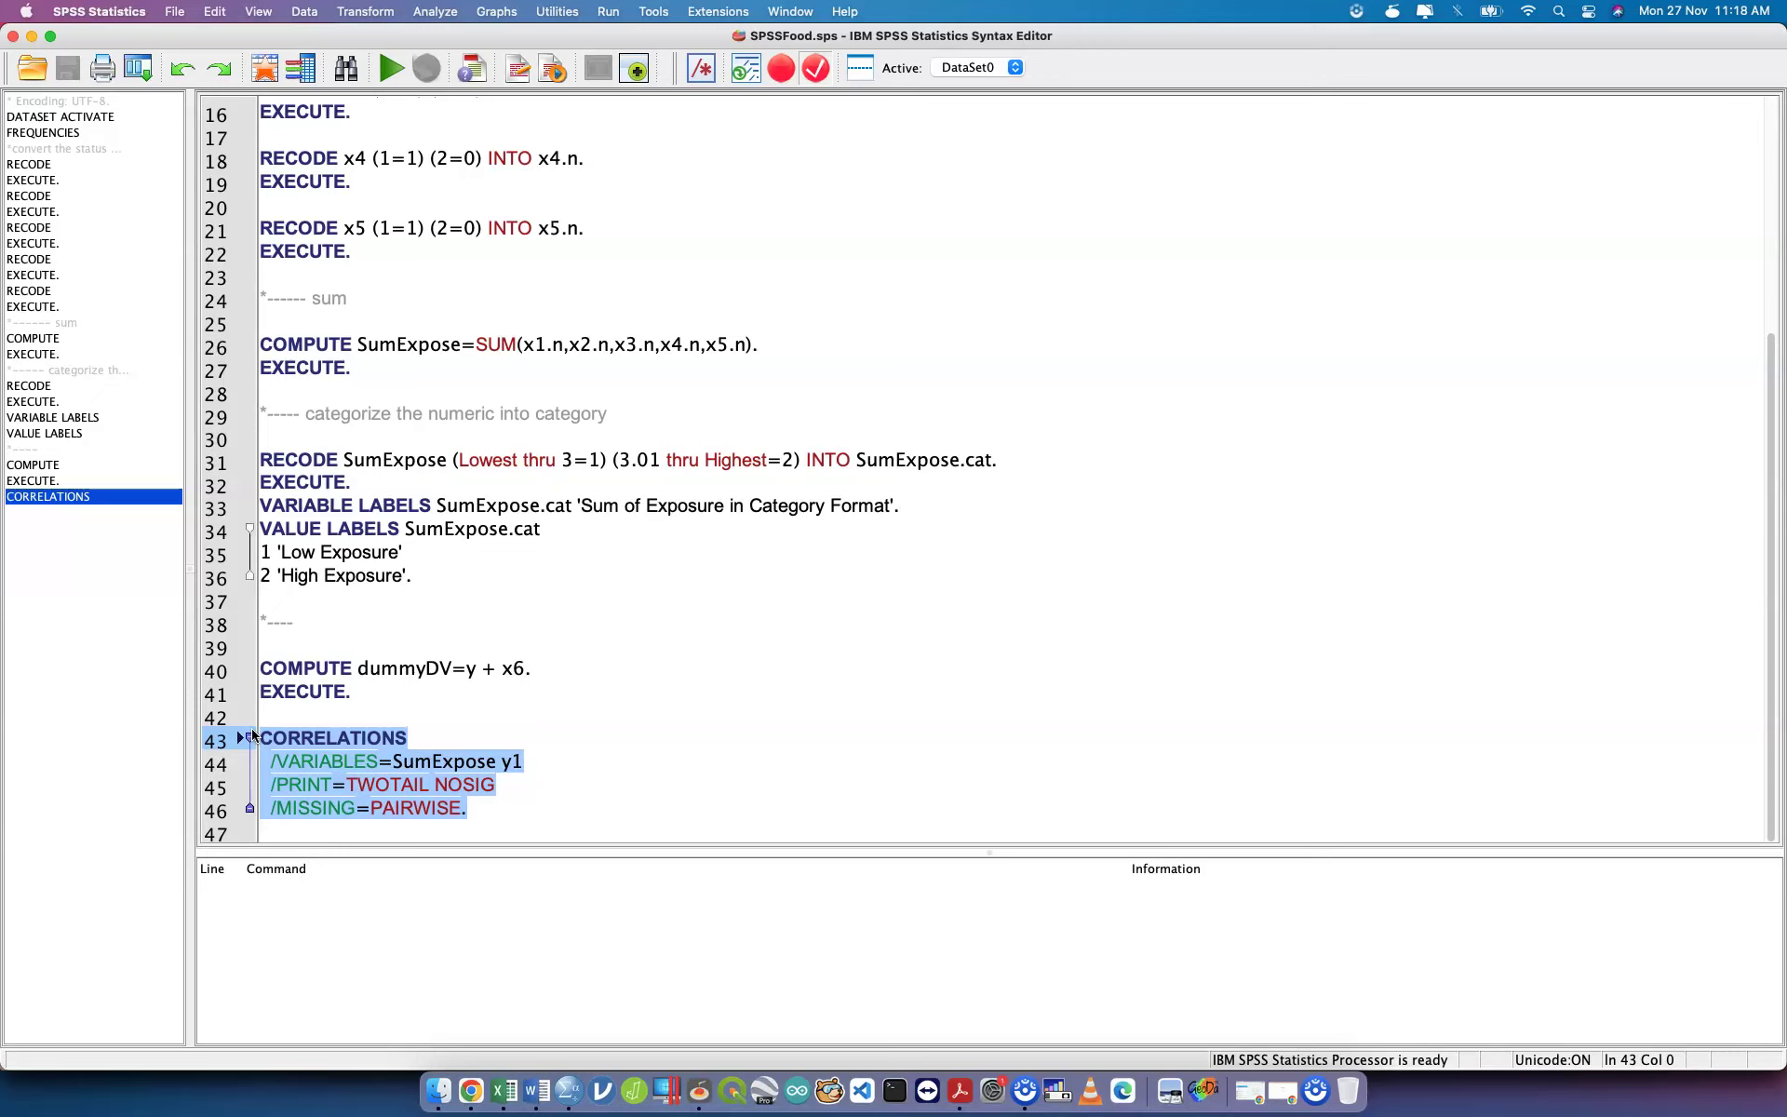
Delete the COMPUTE dummyDV=y + x6 command with its EXECUTE line and the surplus blank lines above CORRELATIONS.
drag(351, 690, 239, 665)
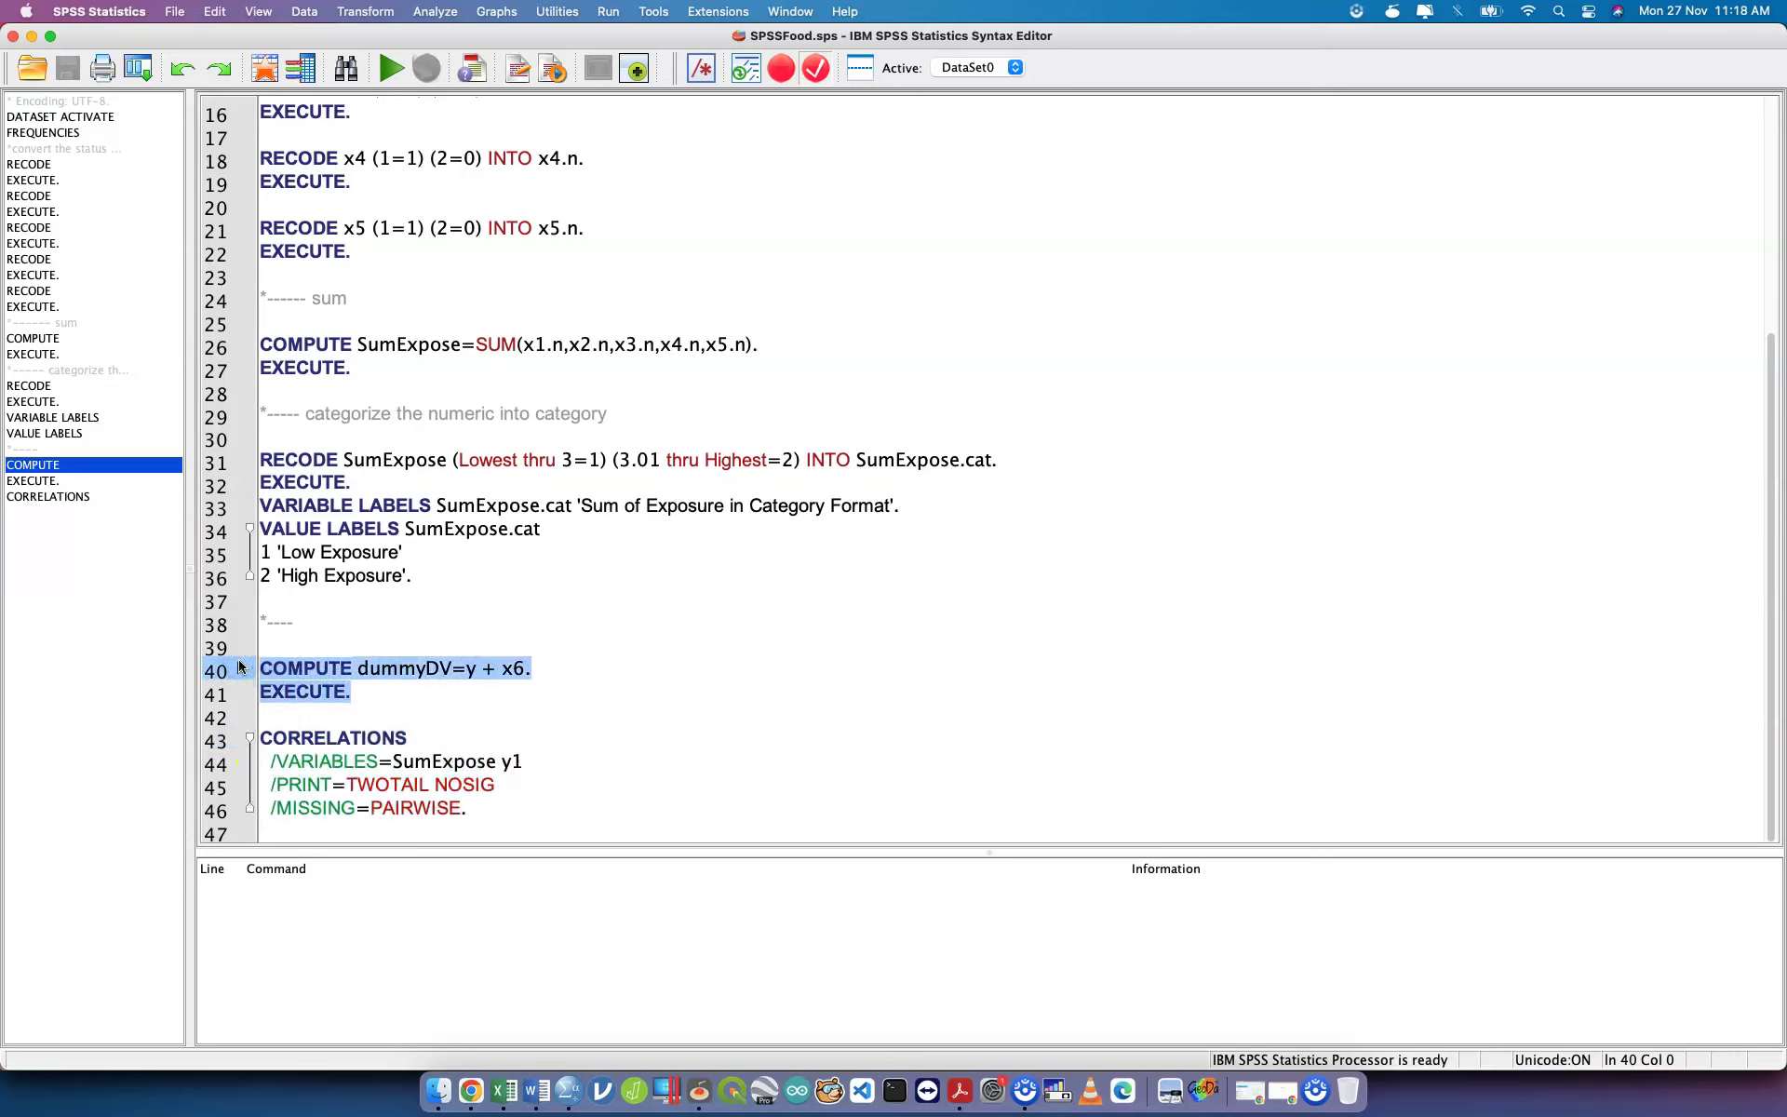
key(BackSpace)
key(BackSpace)
key(BackSpace)
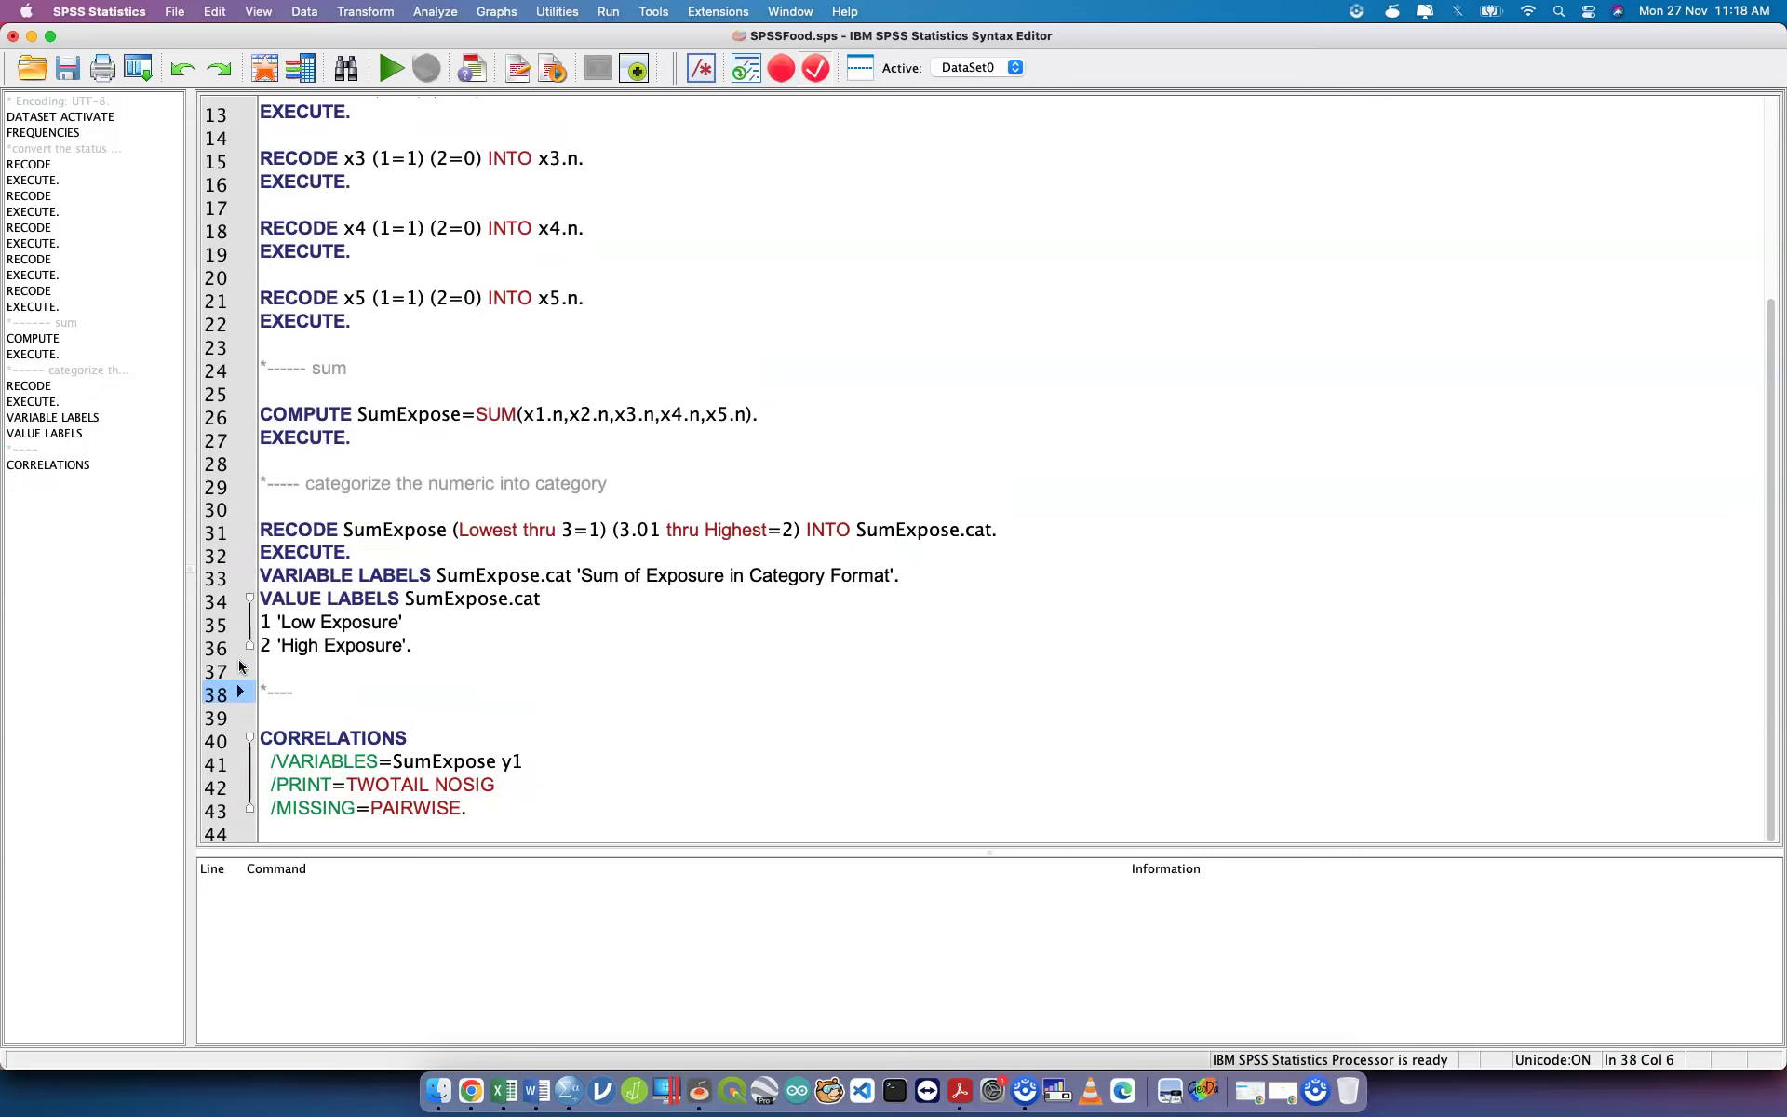
key(Down)
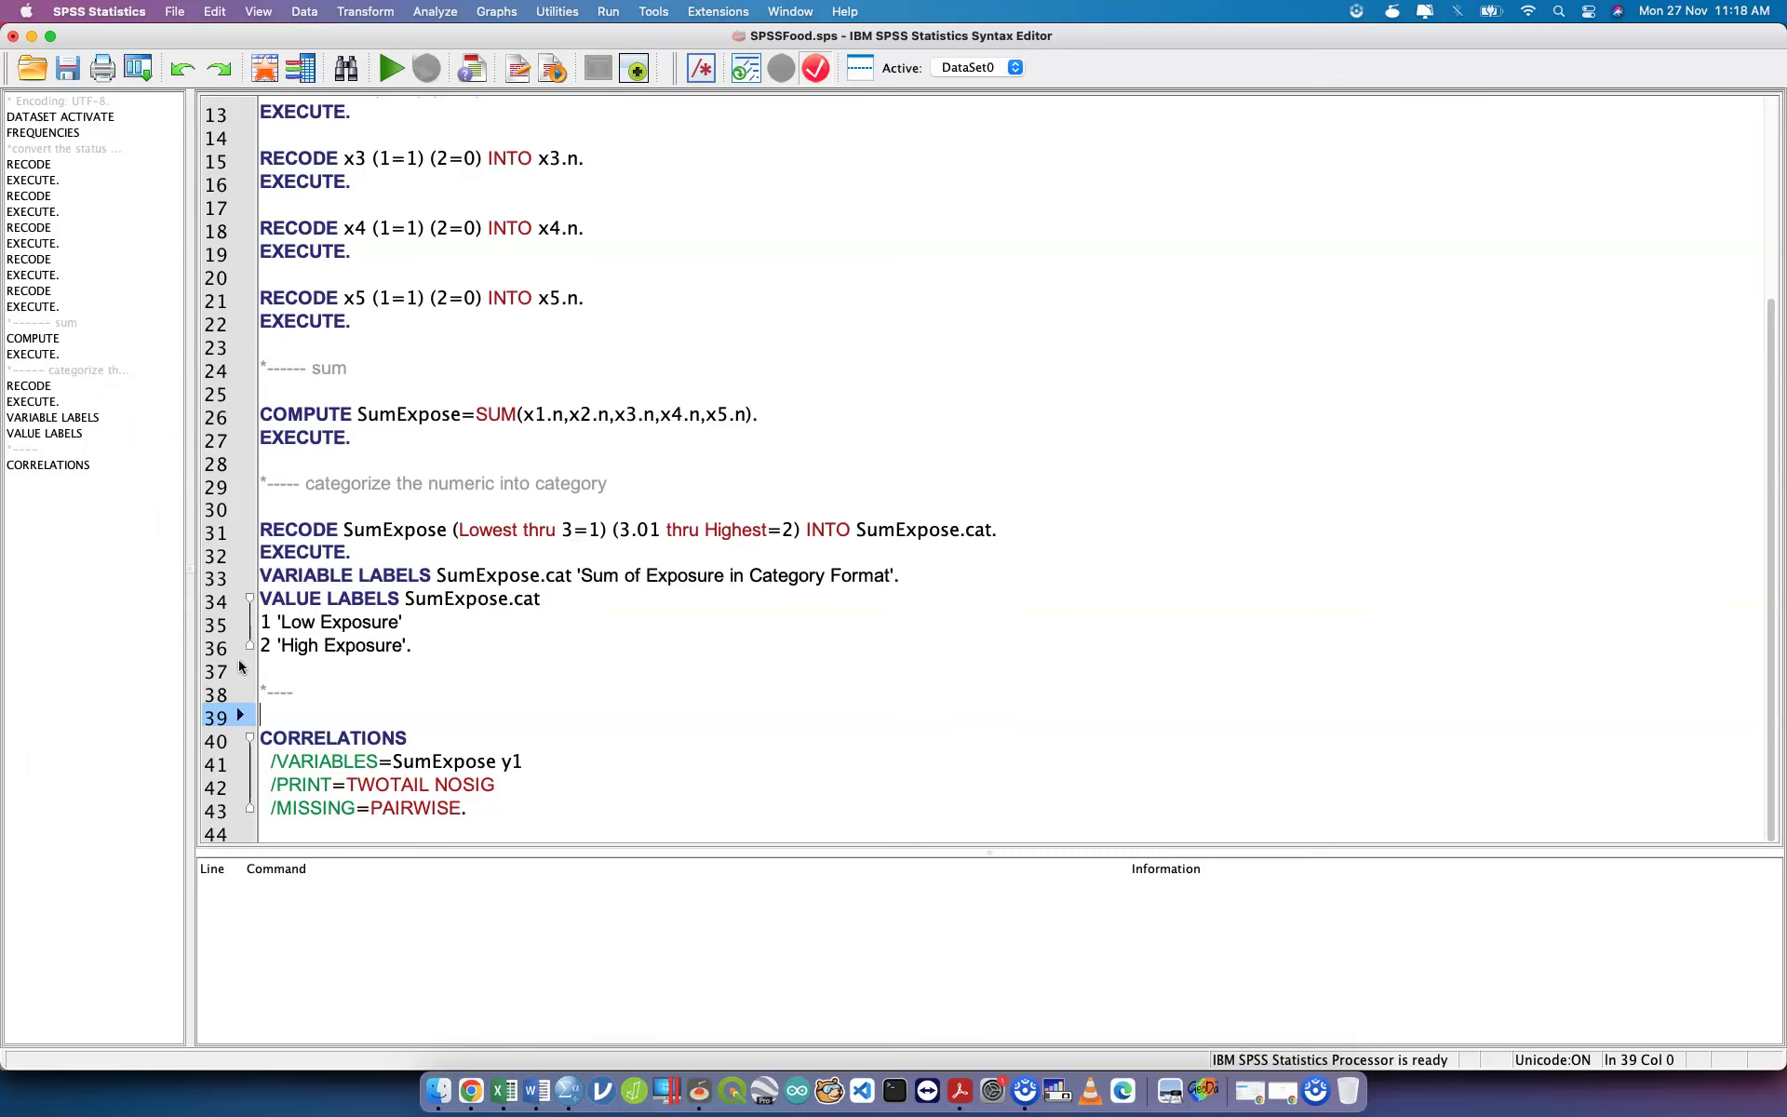
Switch to the SPSS Journey document in Word and review the regression notes, from the outline to the SLR hypotheses and back to the assumptions.
key(ctrl+Up)
click(383, 795)
scroll(480, 570, up, 15)
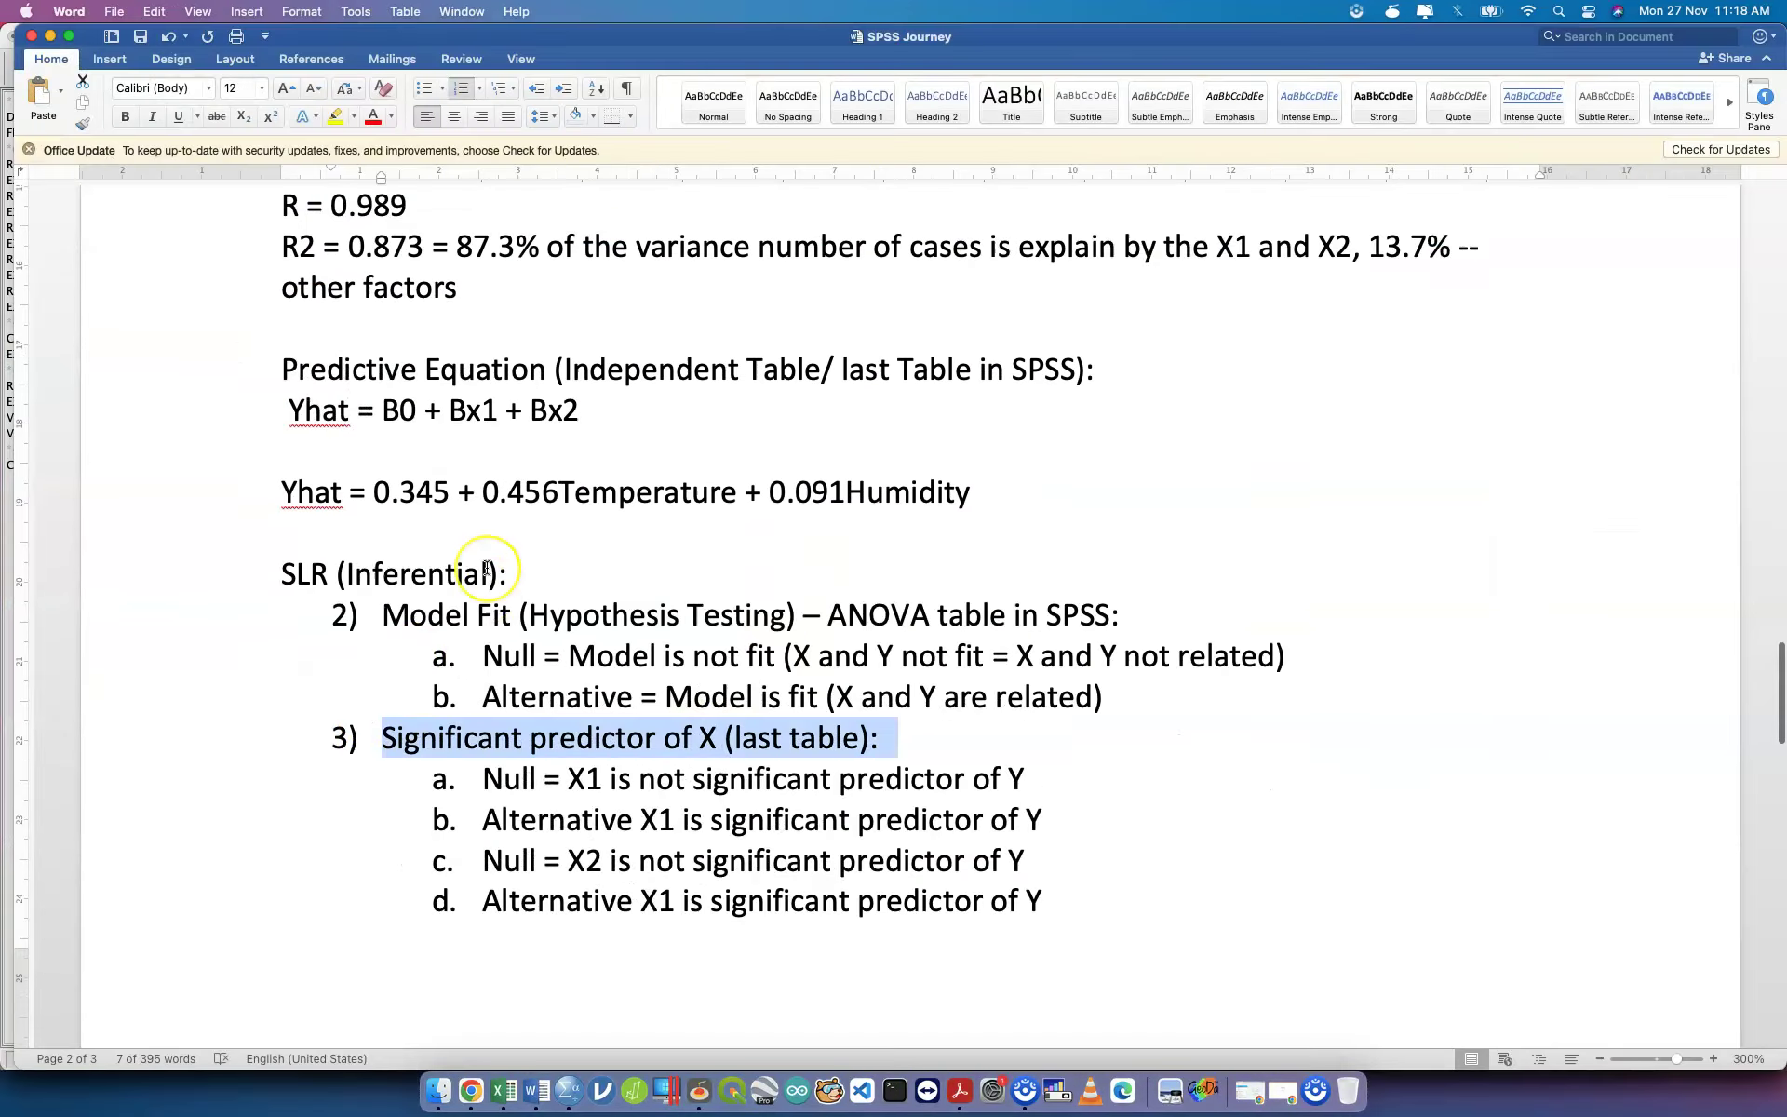
scroll(488, 568, up, 13)
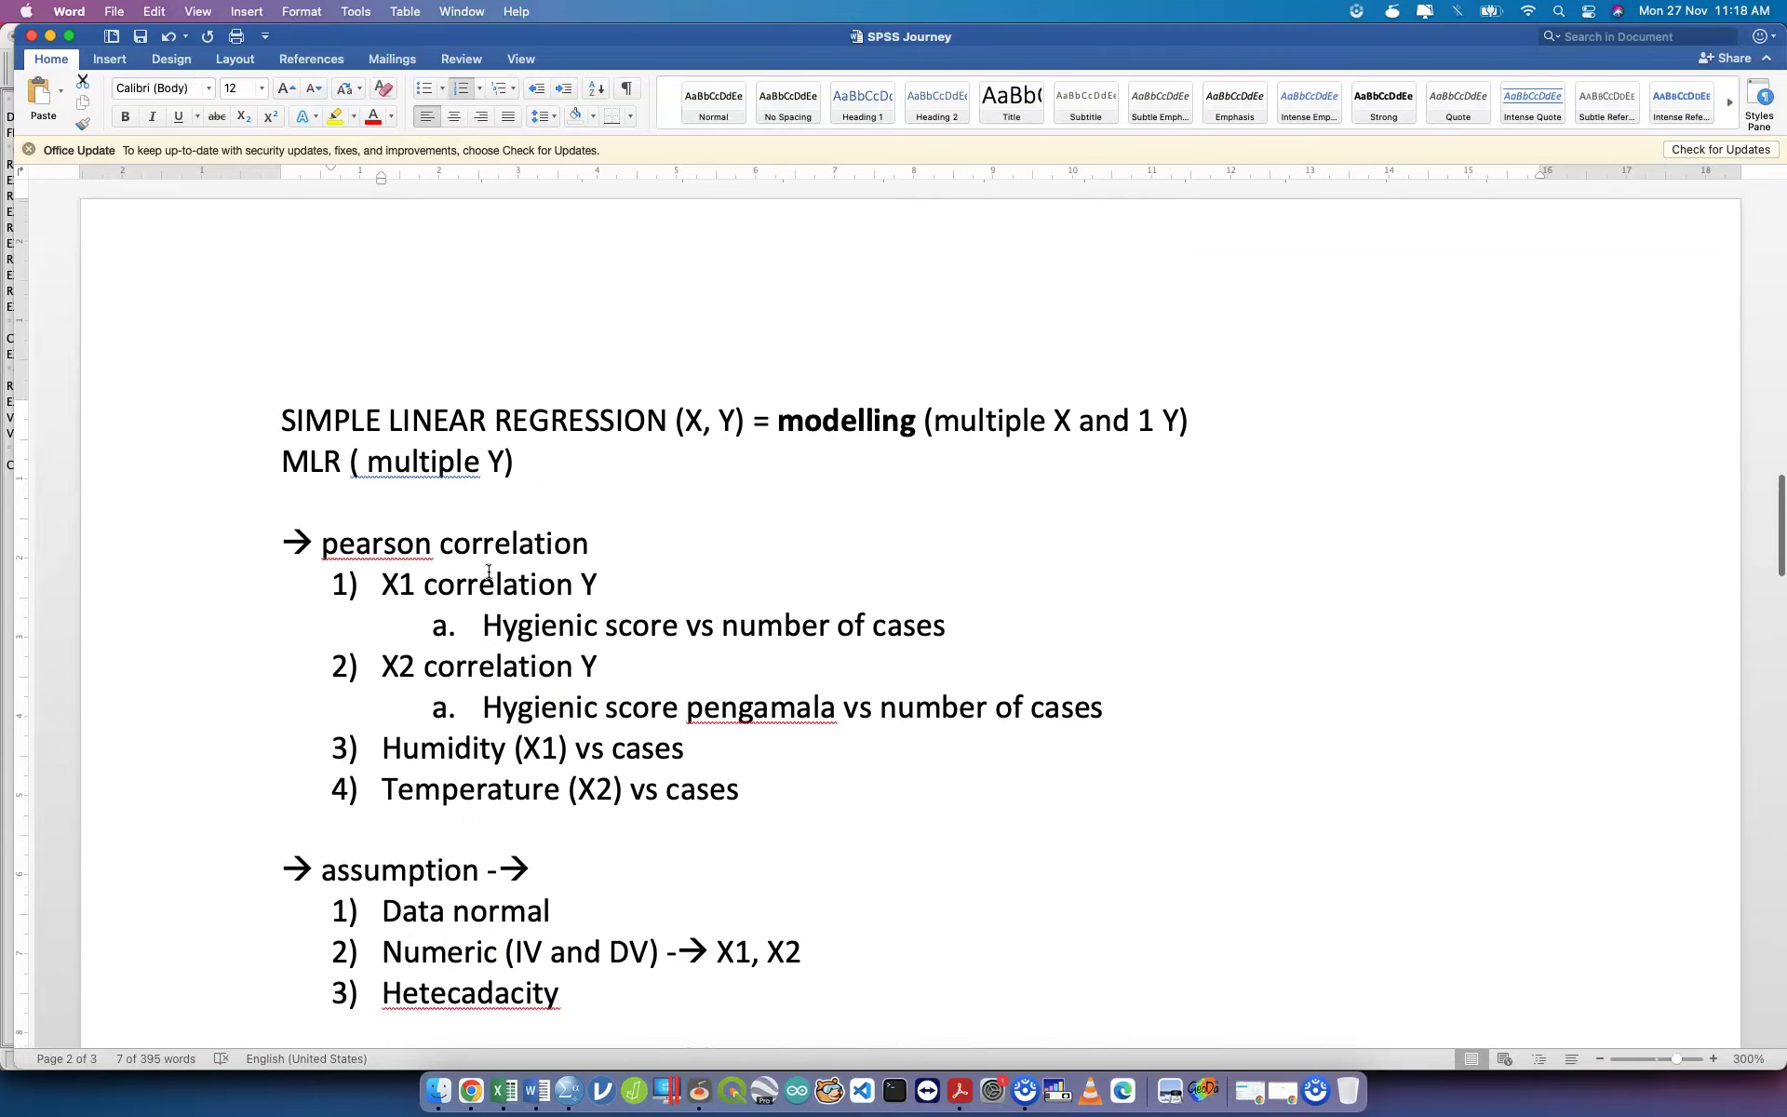
scroll(488, 570, down, 9)
scroll(488, 570, down, 7)
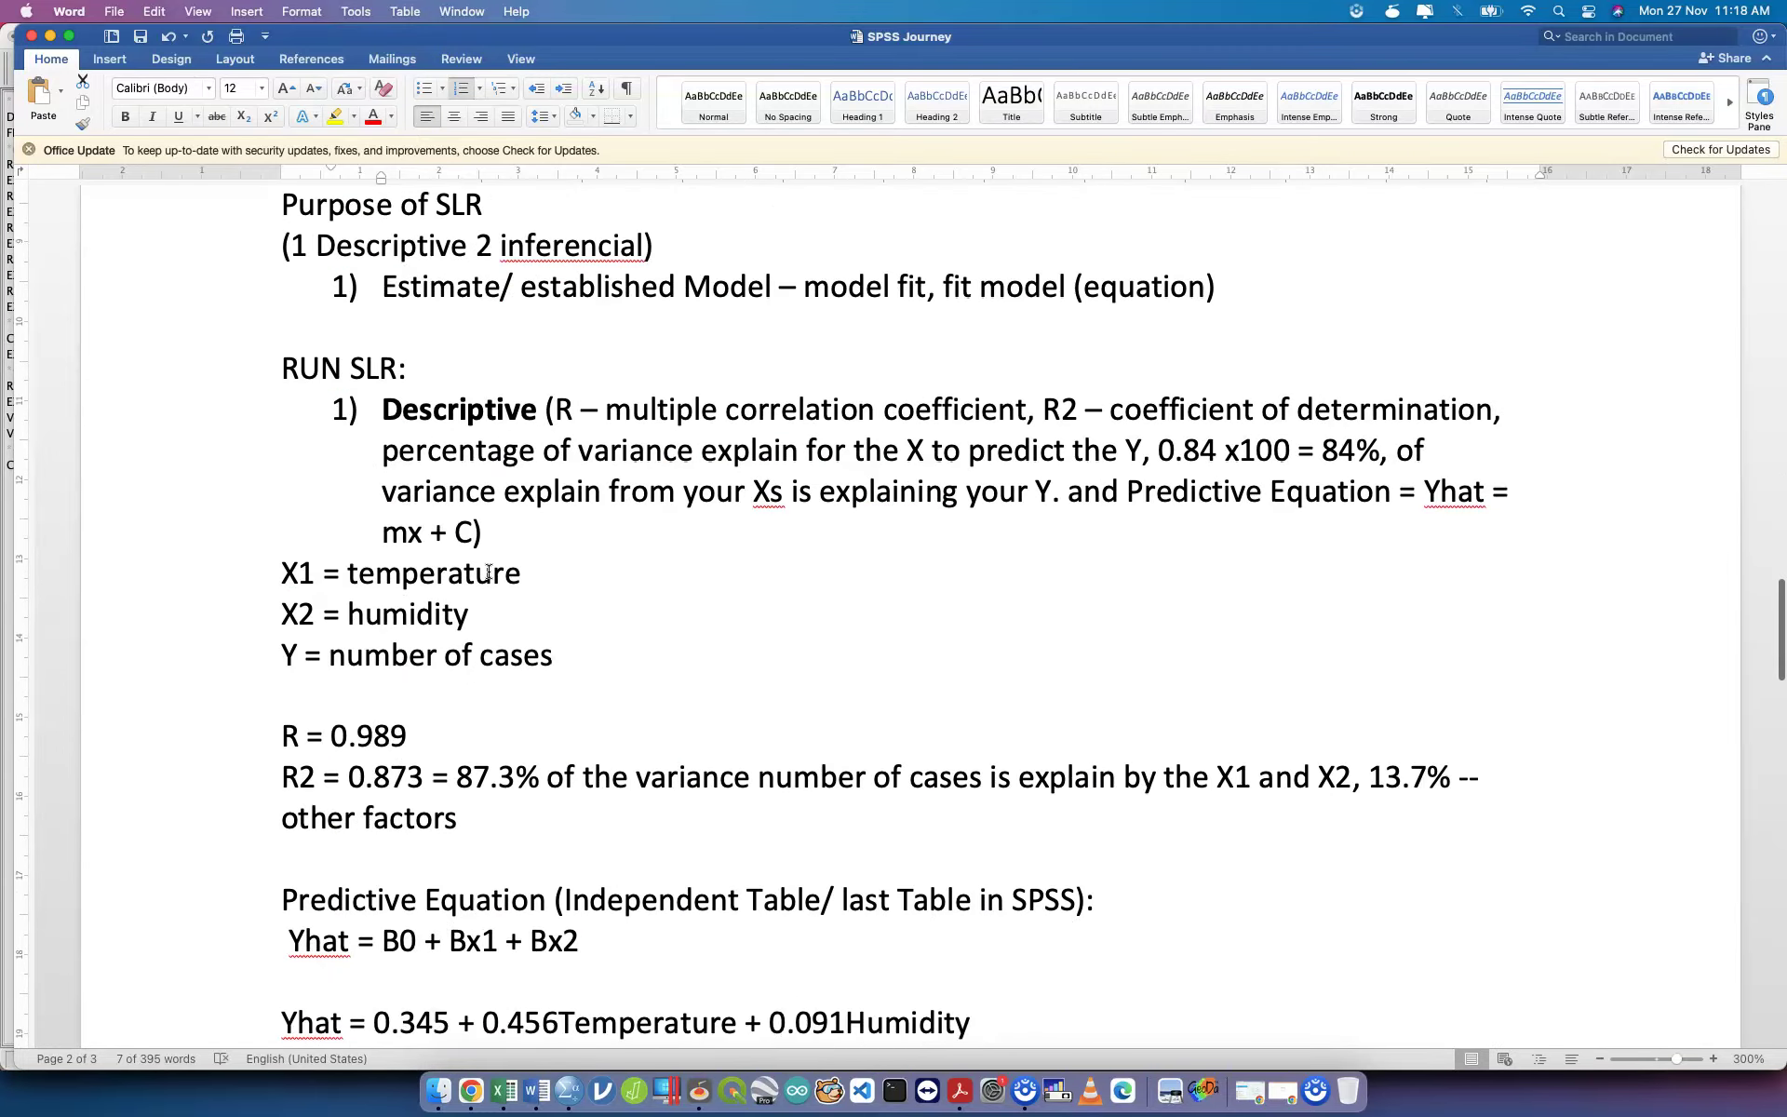
scroll(488, 570, down, 5)
scroll(489, 571, up, 20)
scroll(489, 571, up, 18)
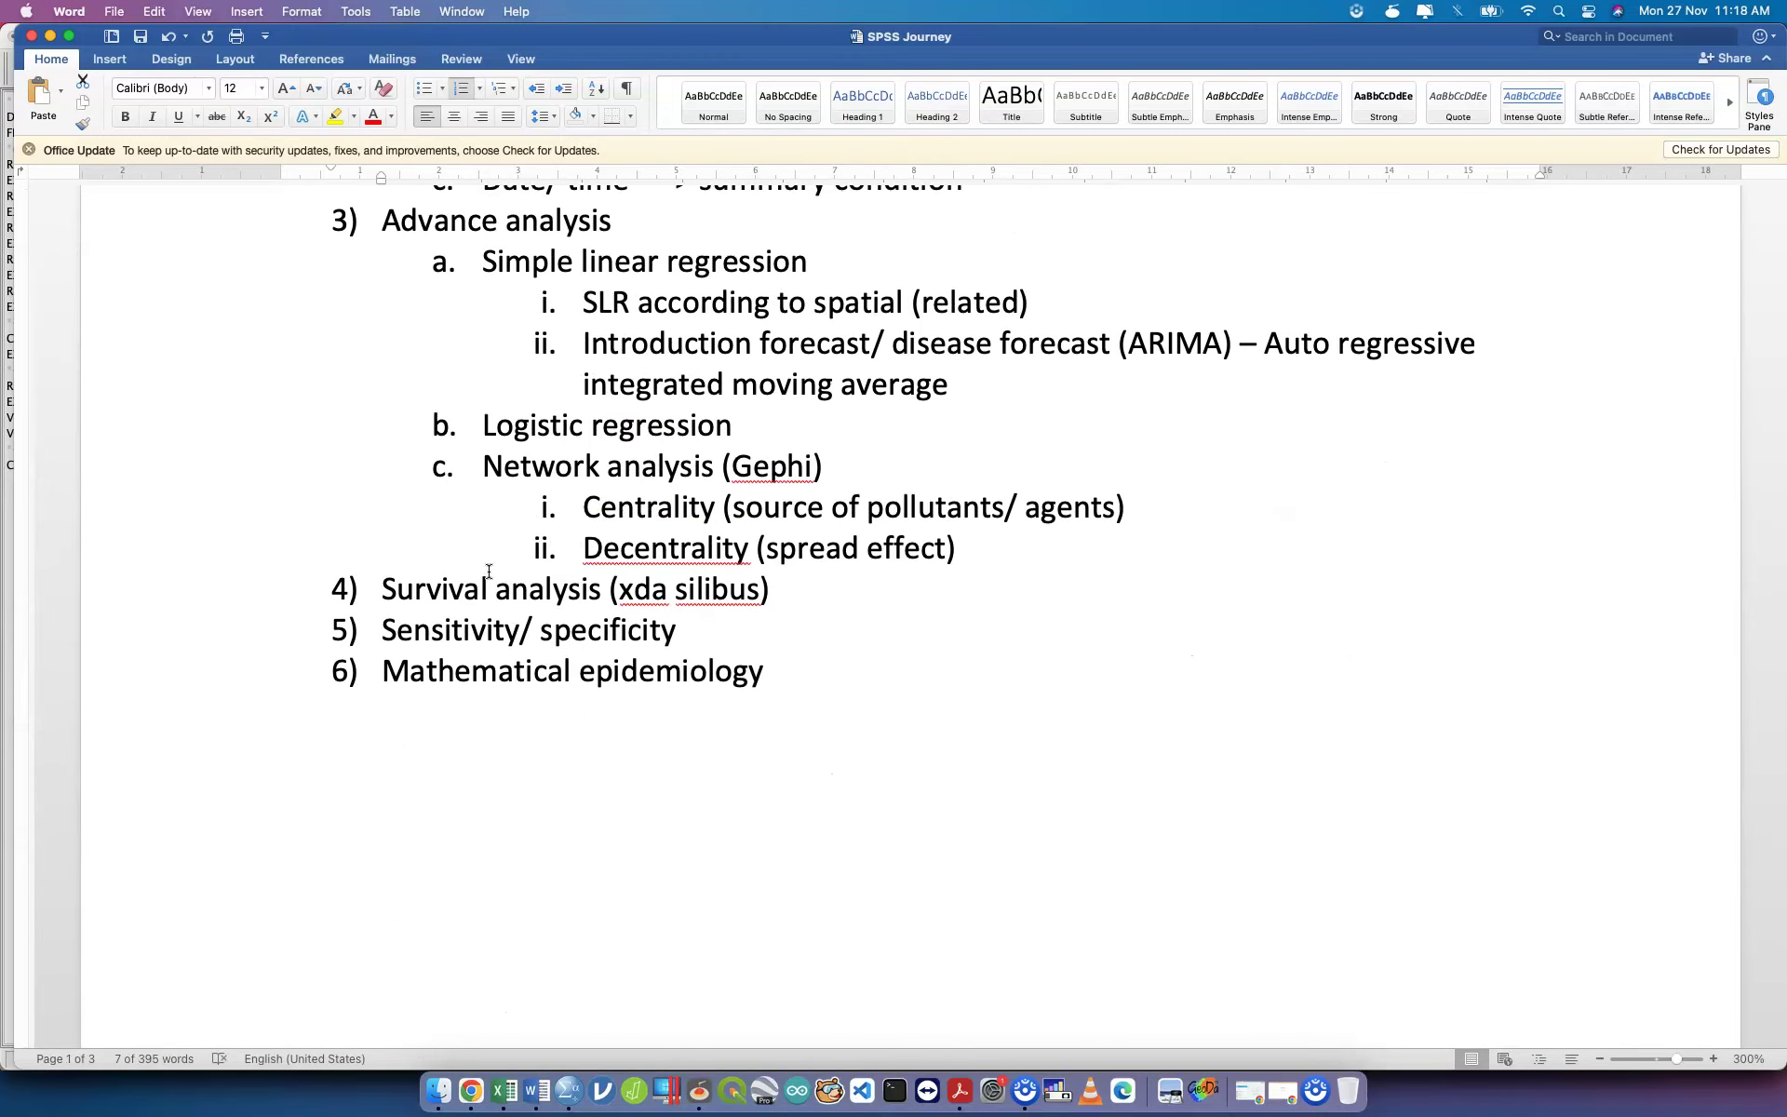
scroll(723, 583, down, 5)
scroll(722, 583, down, 20)
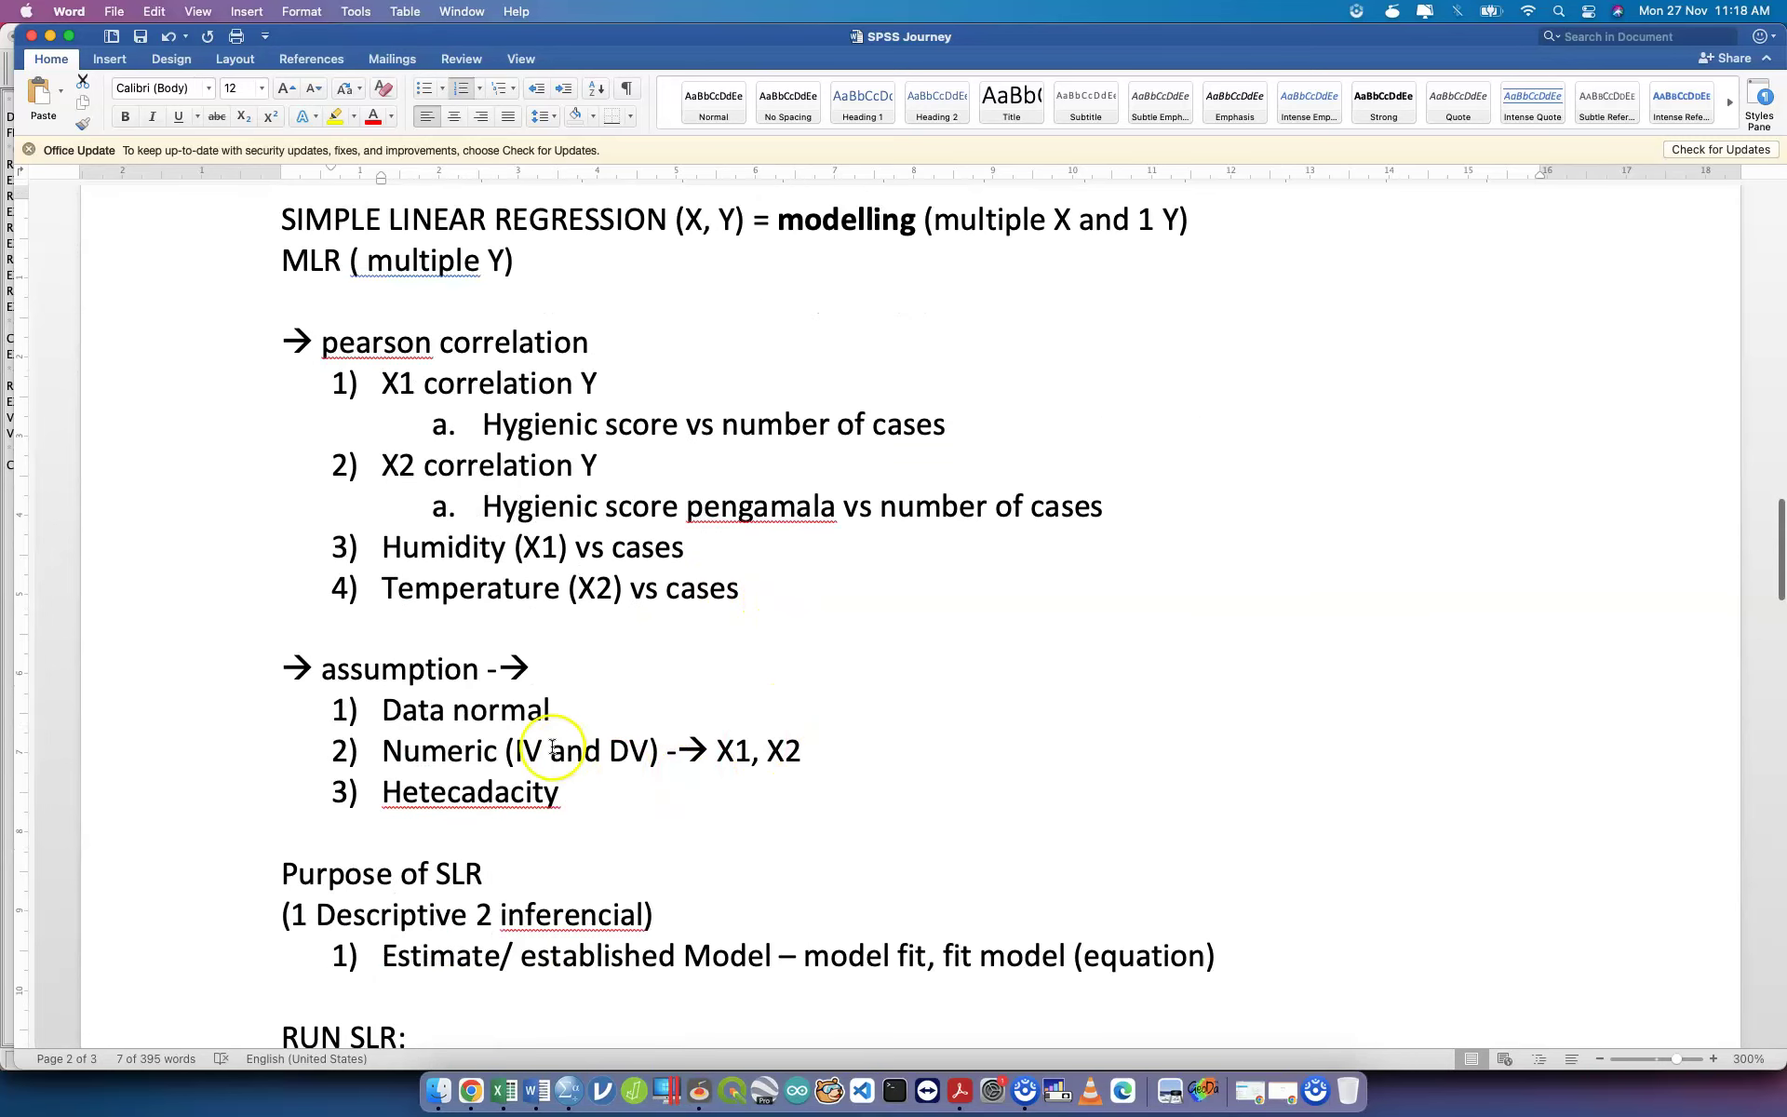
Extend the "Numeric (IV and DV)" assumption after "X1, X2" with an arrow, "IF need categorical data", another arrow, and "dummy Variable".
click(816, 744)
text(--> )
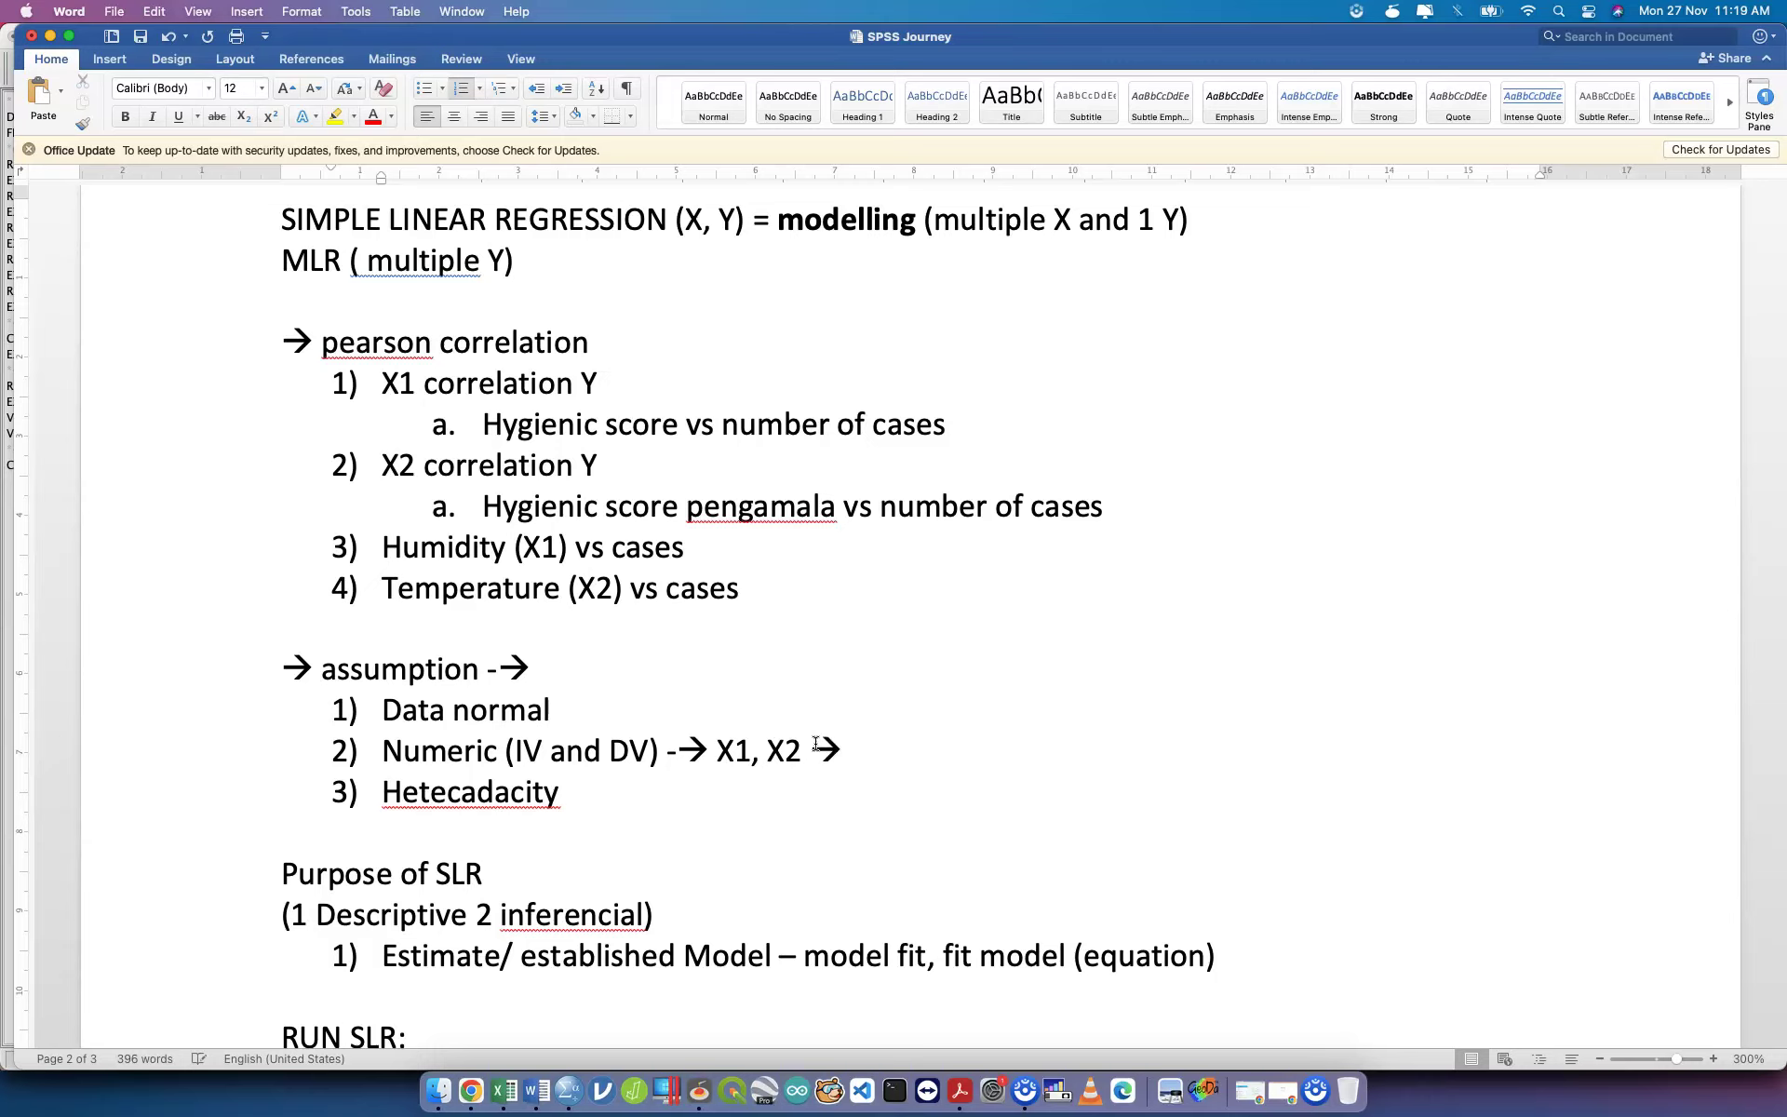
text(IF need categorical dat)
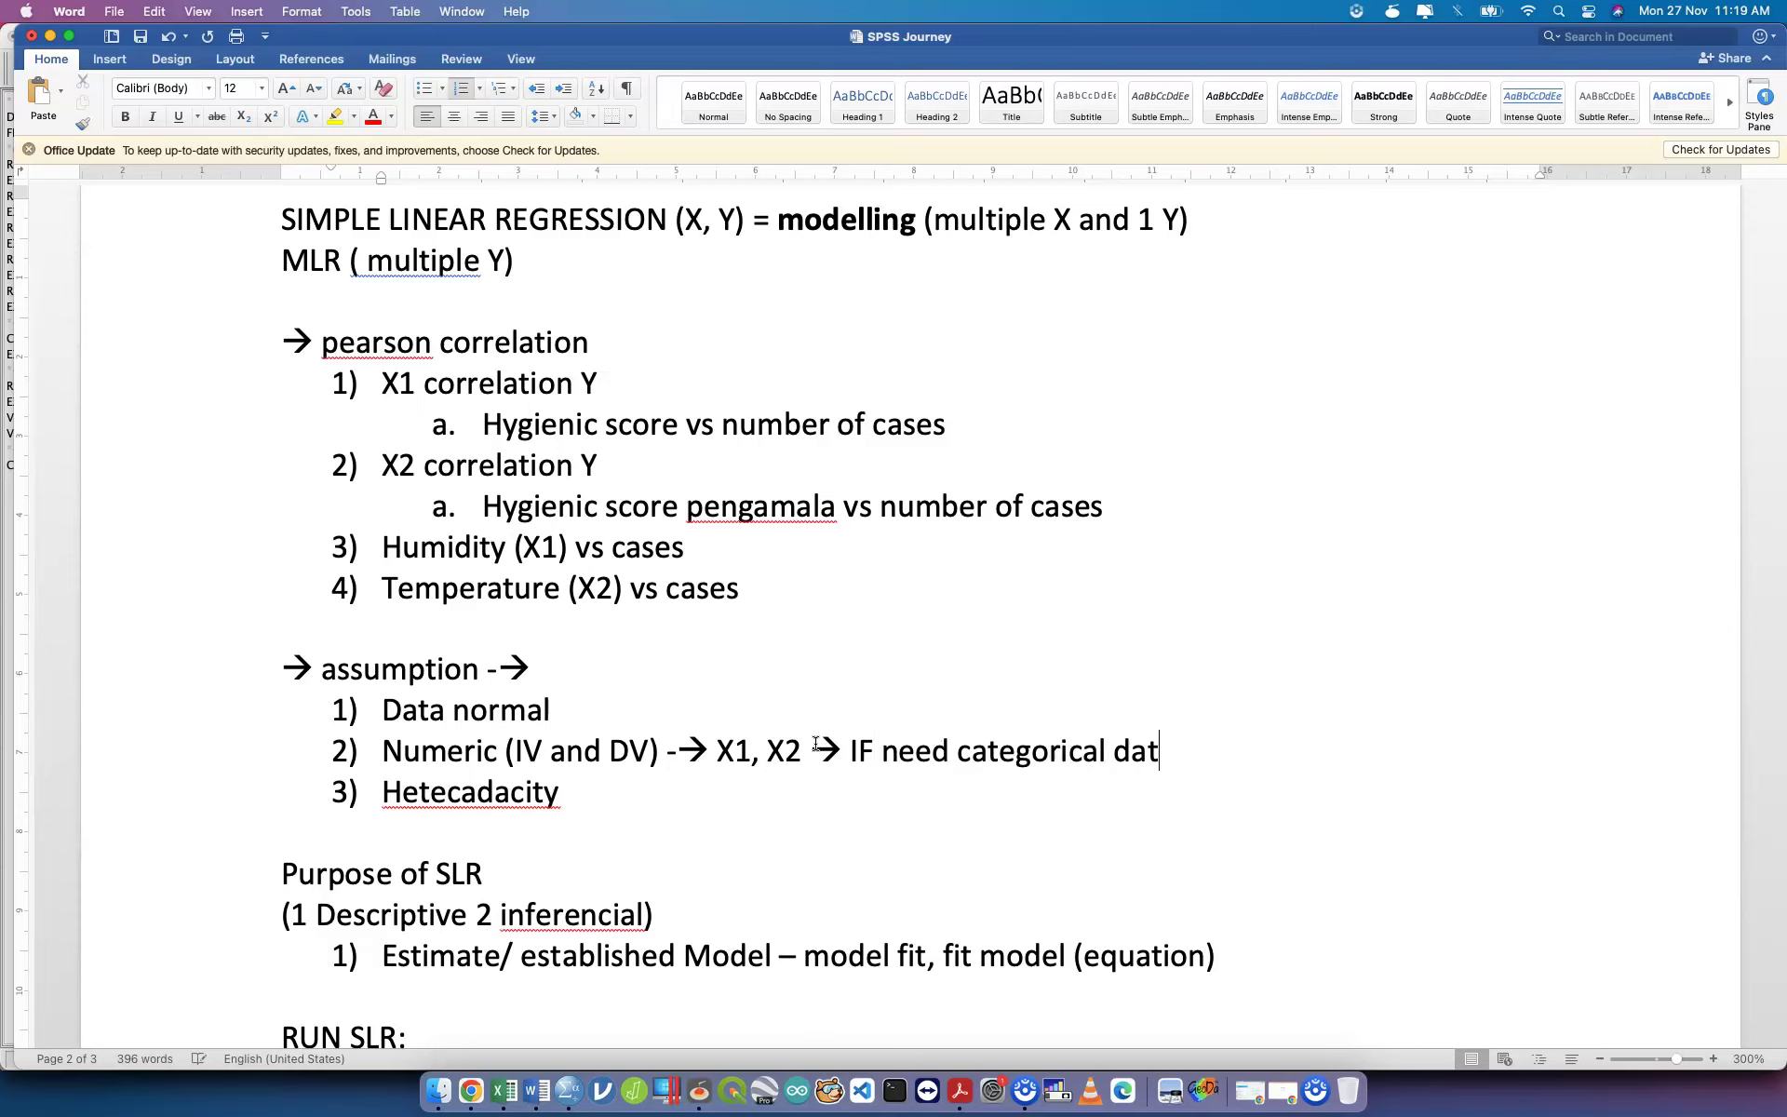
text(a --> dummy Variable)
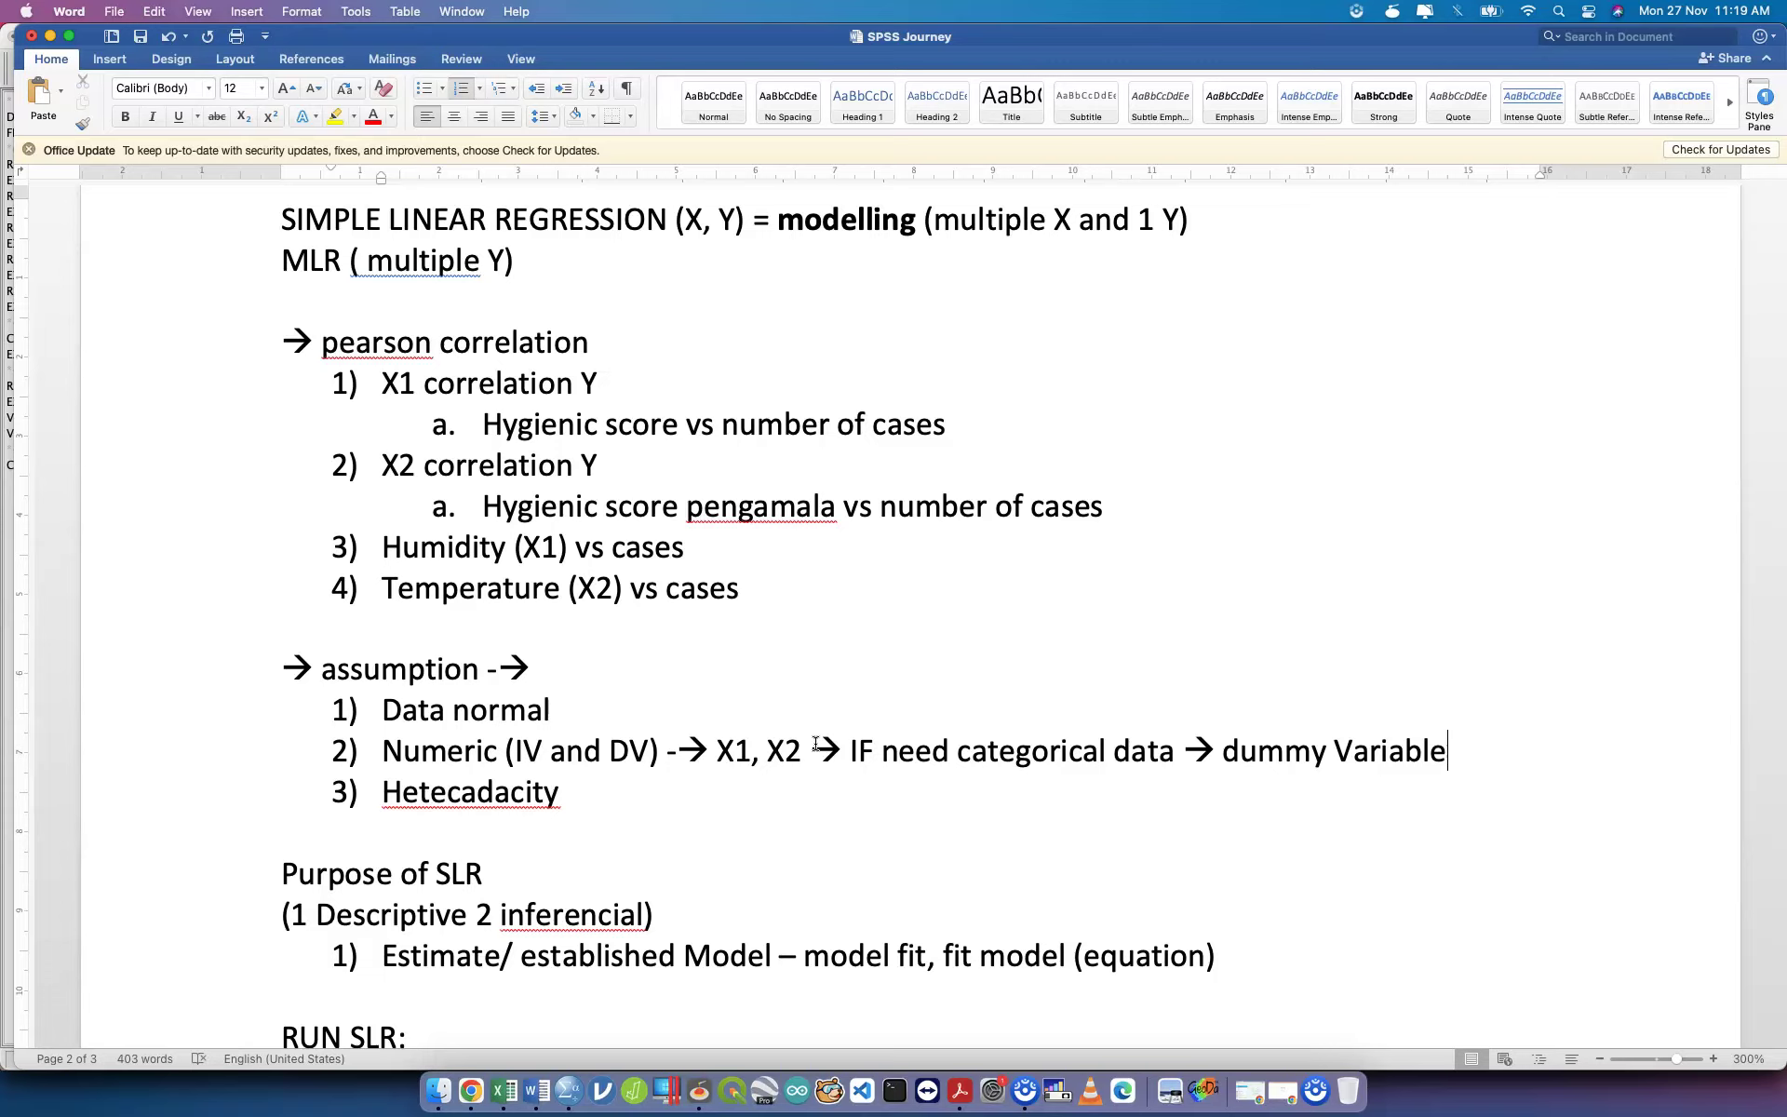
Switch to the 1.SPSSFood.sav Data Editor and select the SumExpose column.
key(ctrl+Up)
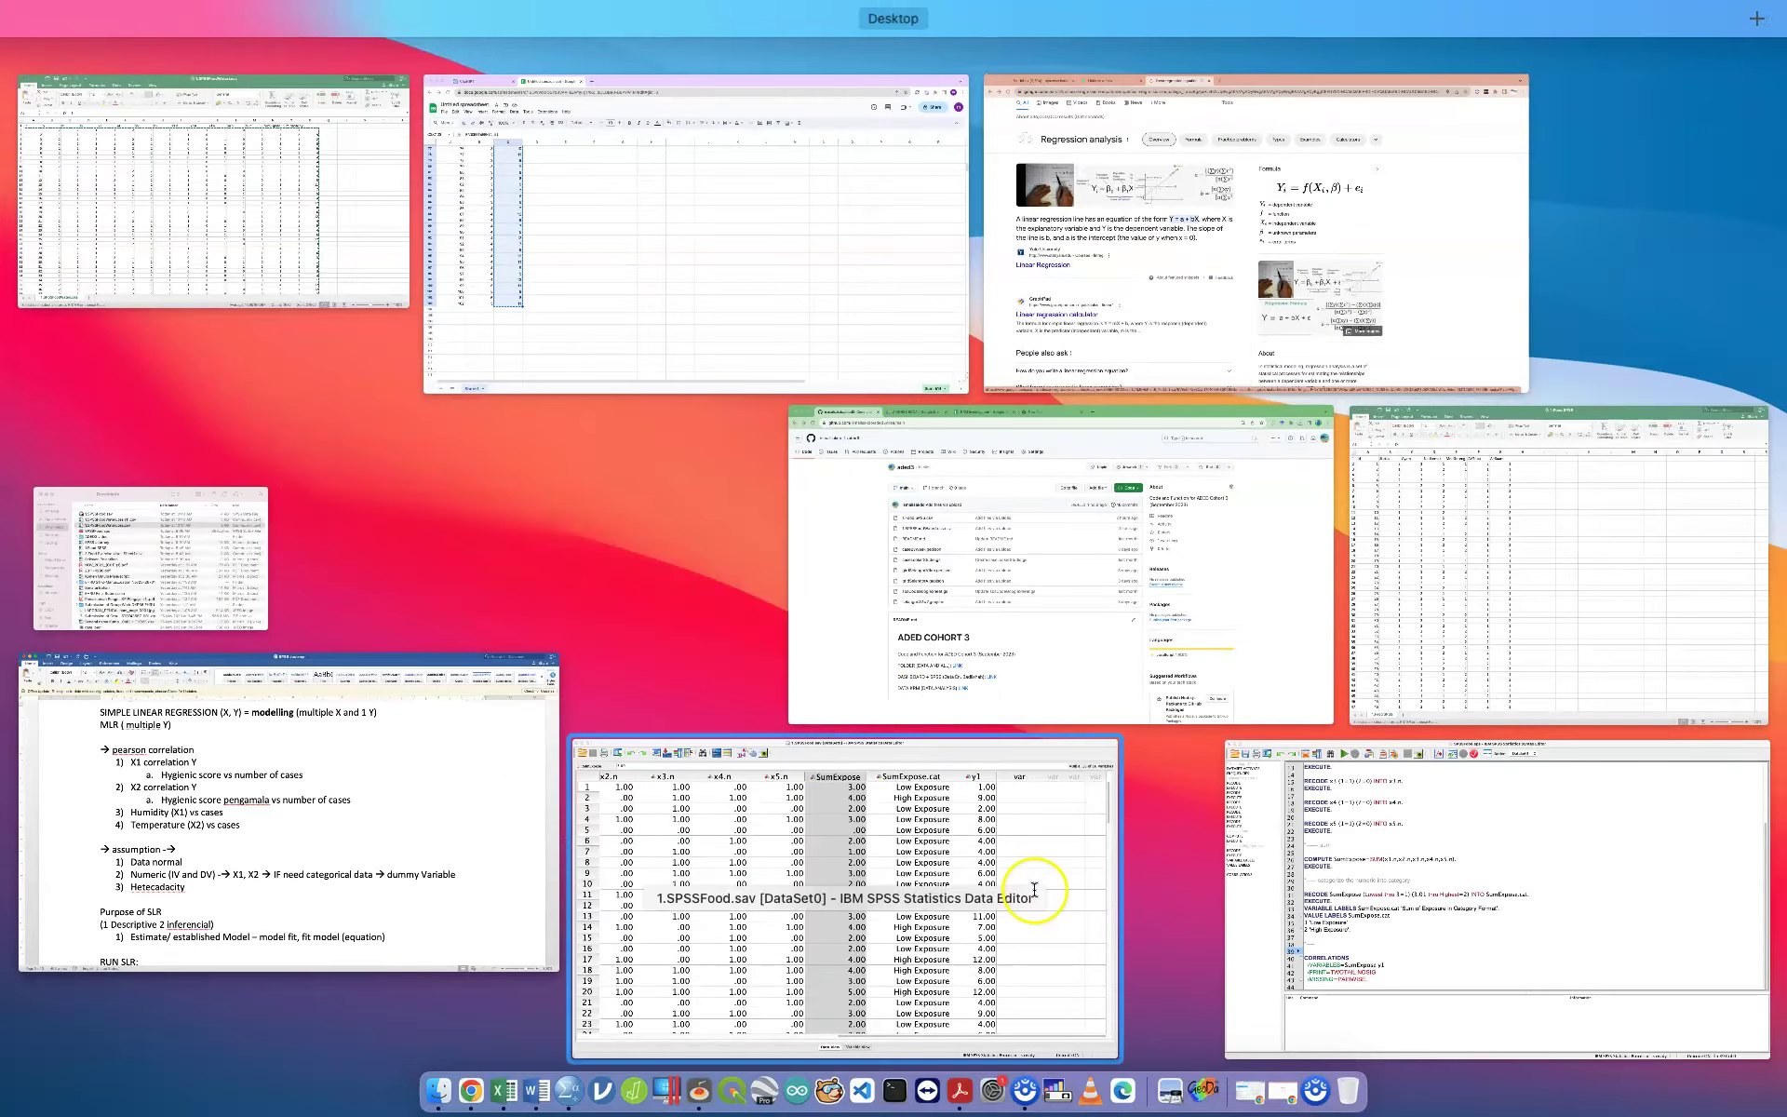
click(1034, 889)
click(931, 147)
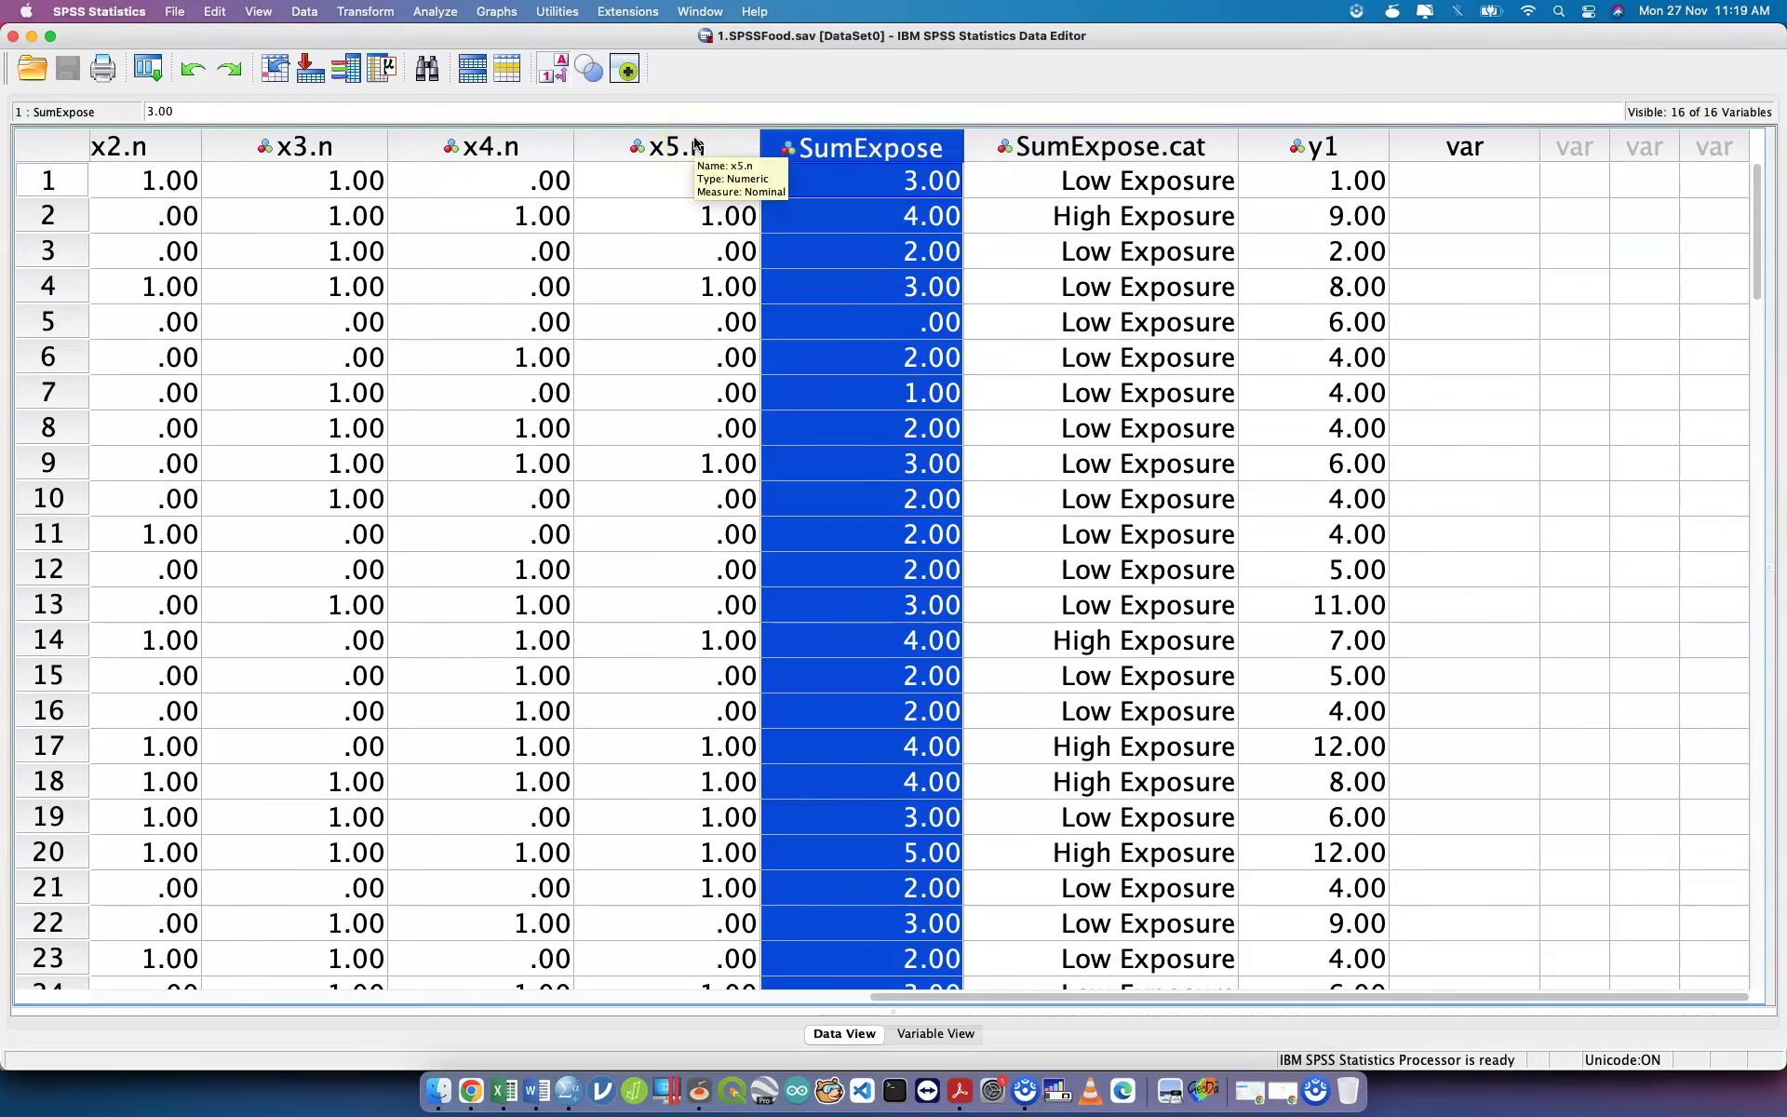
Review the exposure variables across the Data Editor, from y to y1, and select the x6 column.
scroll(582, 177, left, 10)
scroll(581, 176, right, 10)
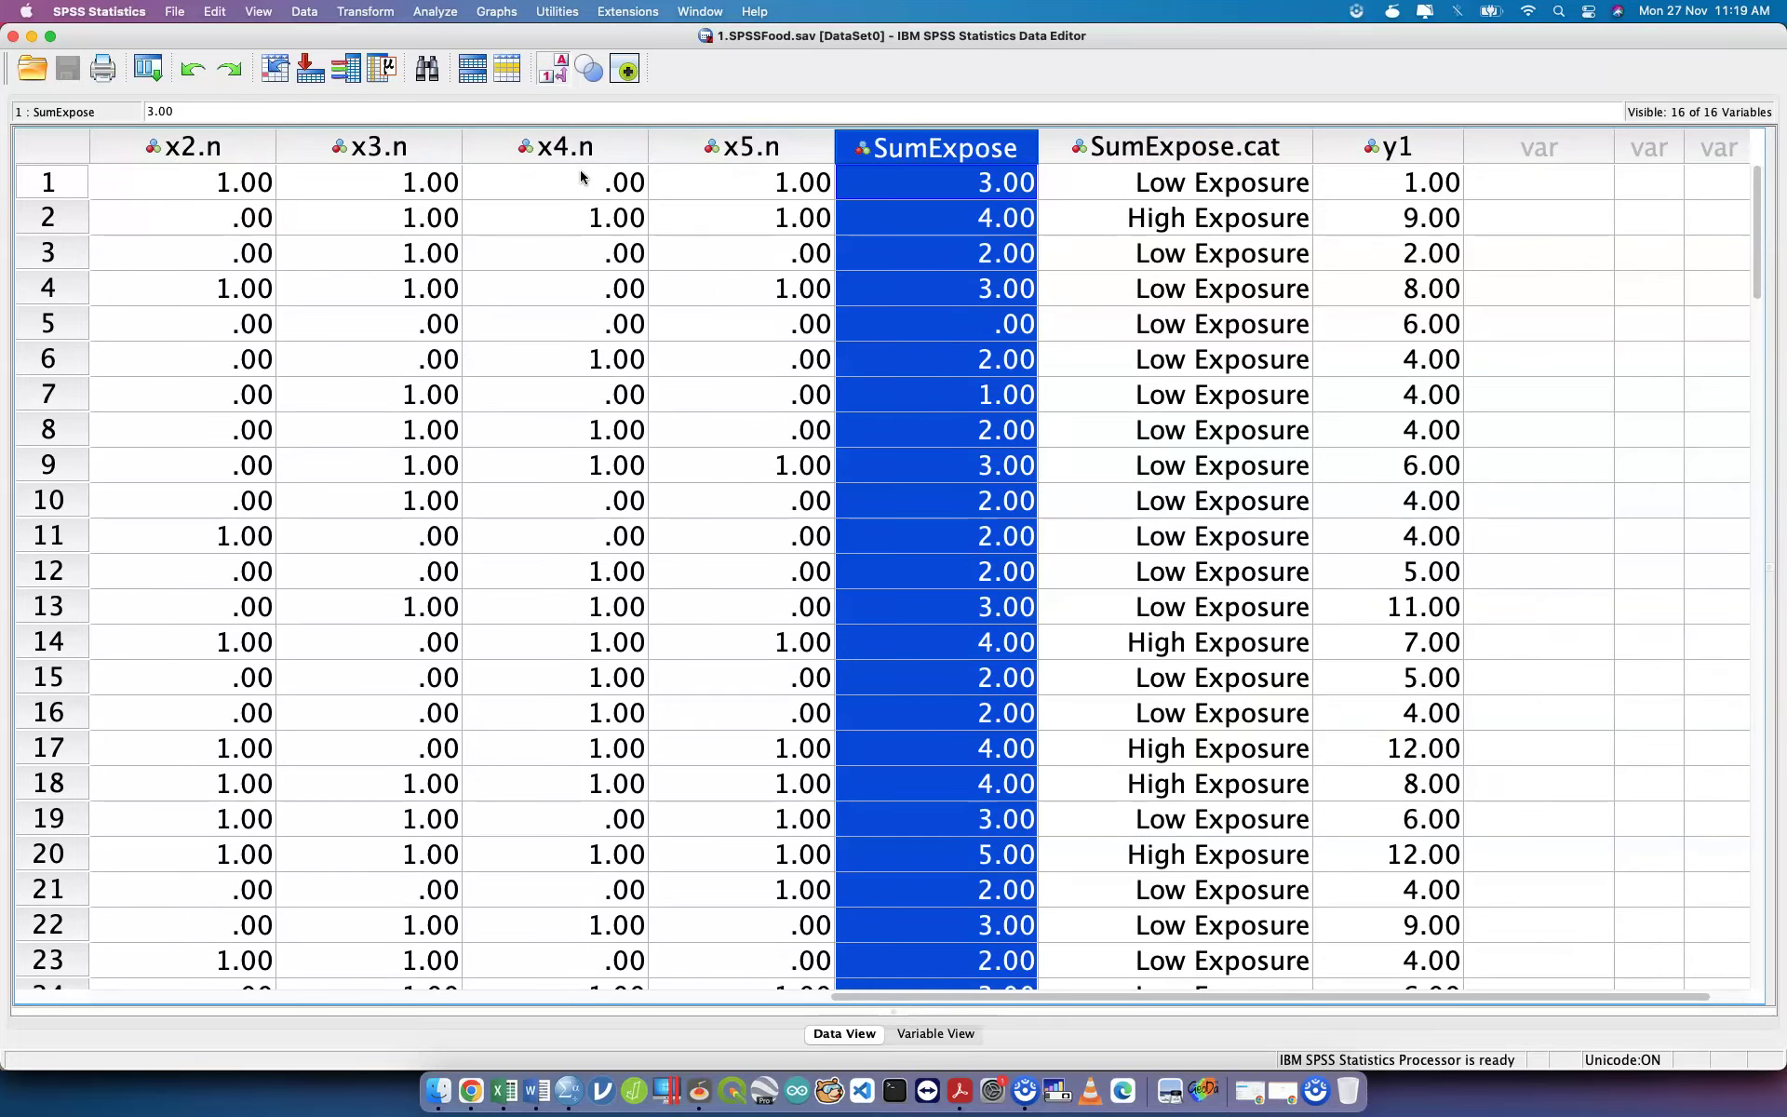
scroll(581, 177, left, 10)
scroll(580, 177, right, 10)
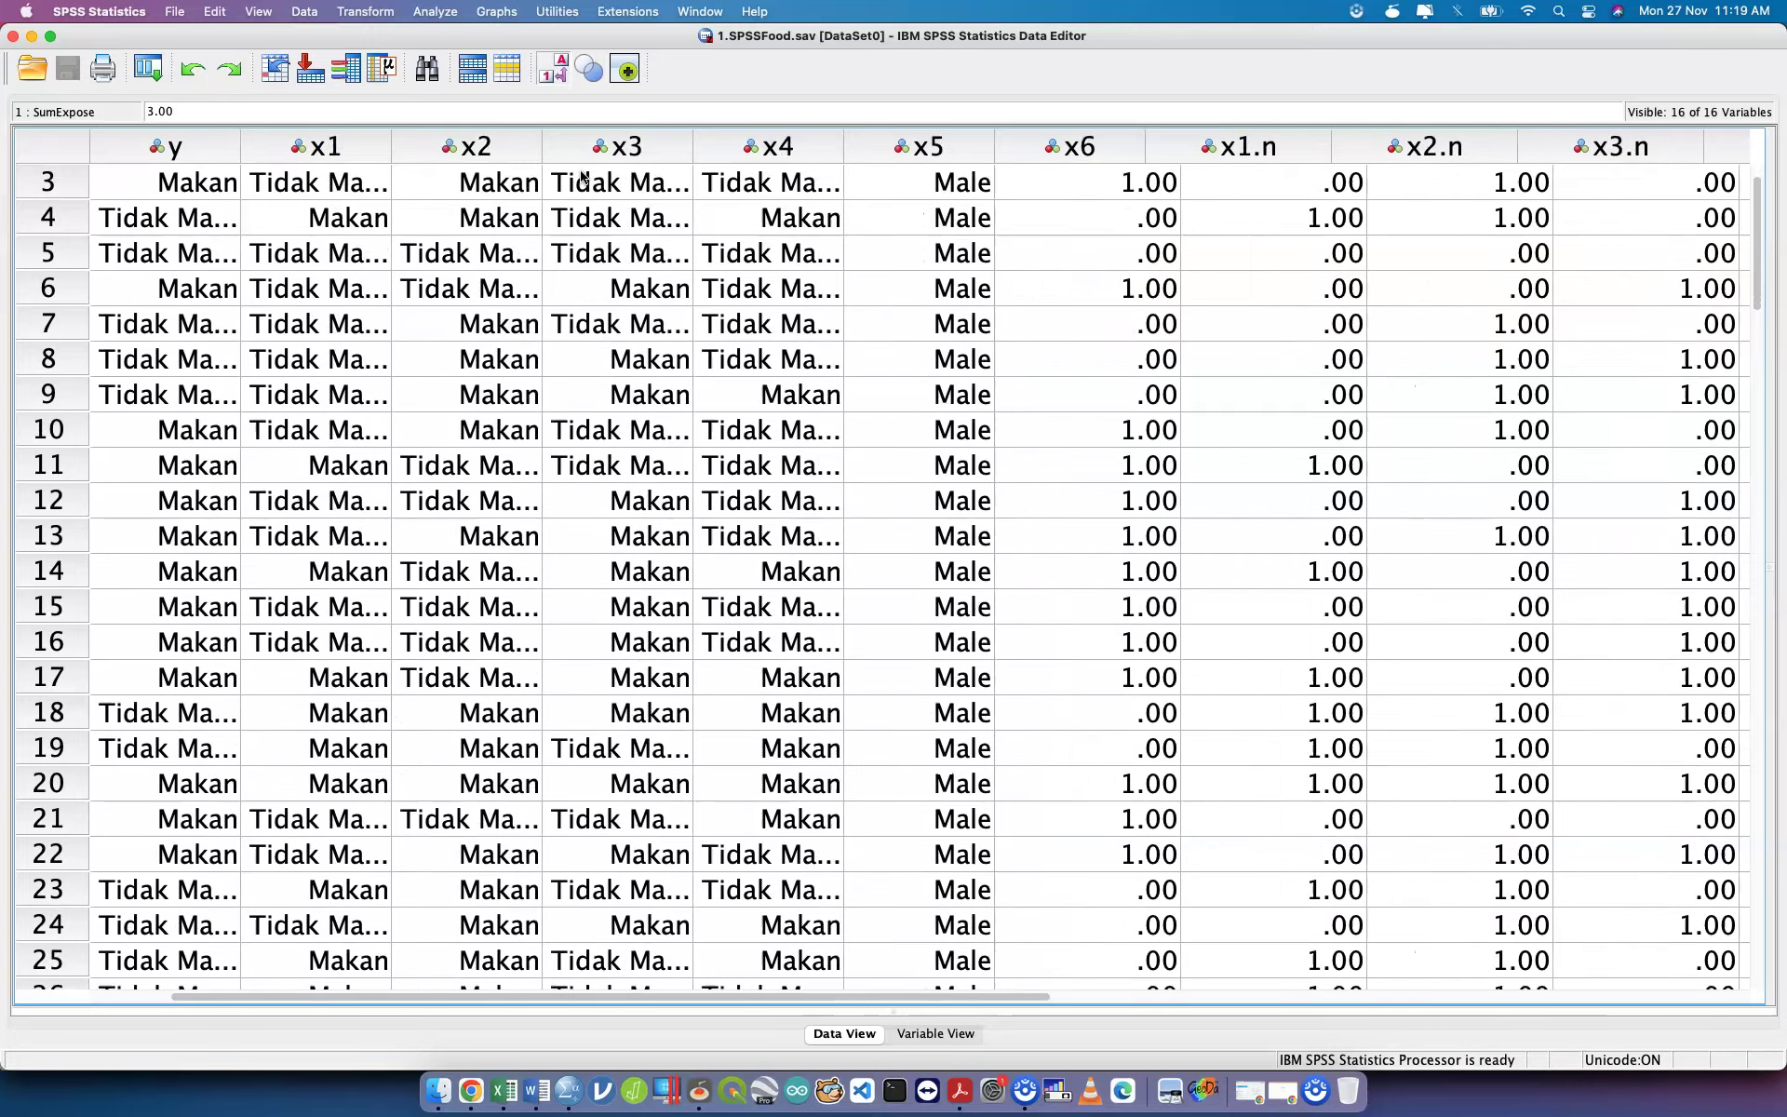
scroll(581, 177, right, 2)
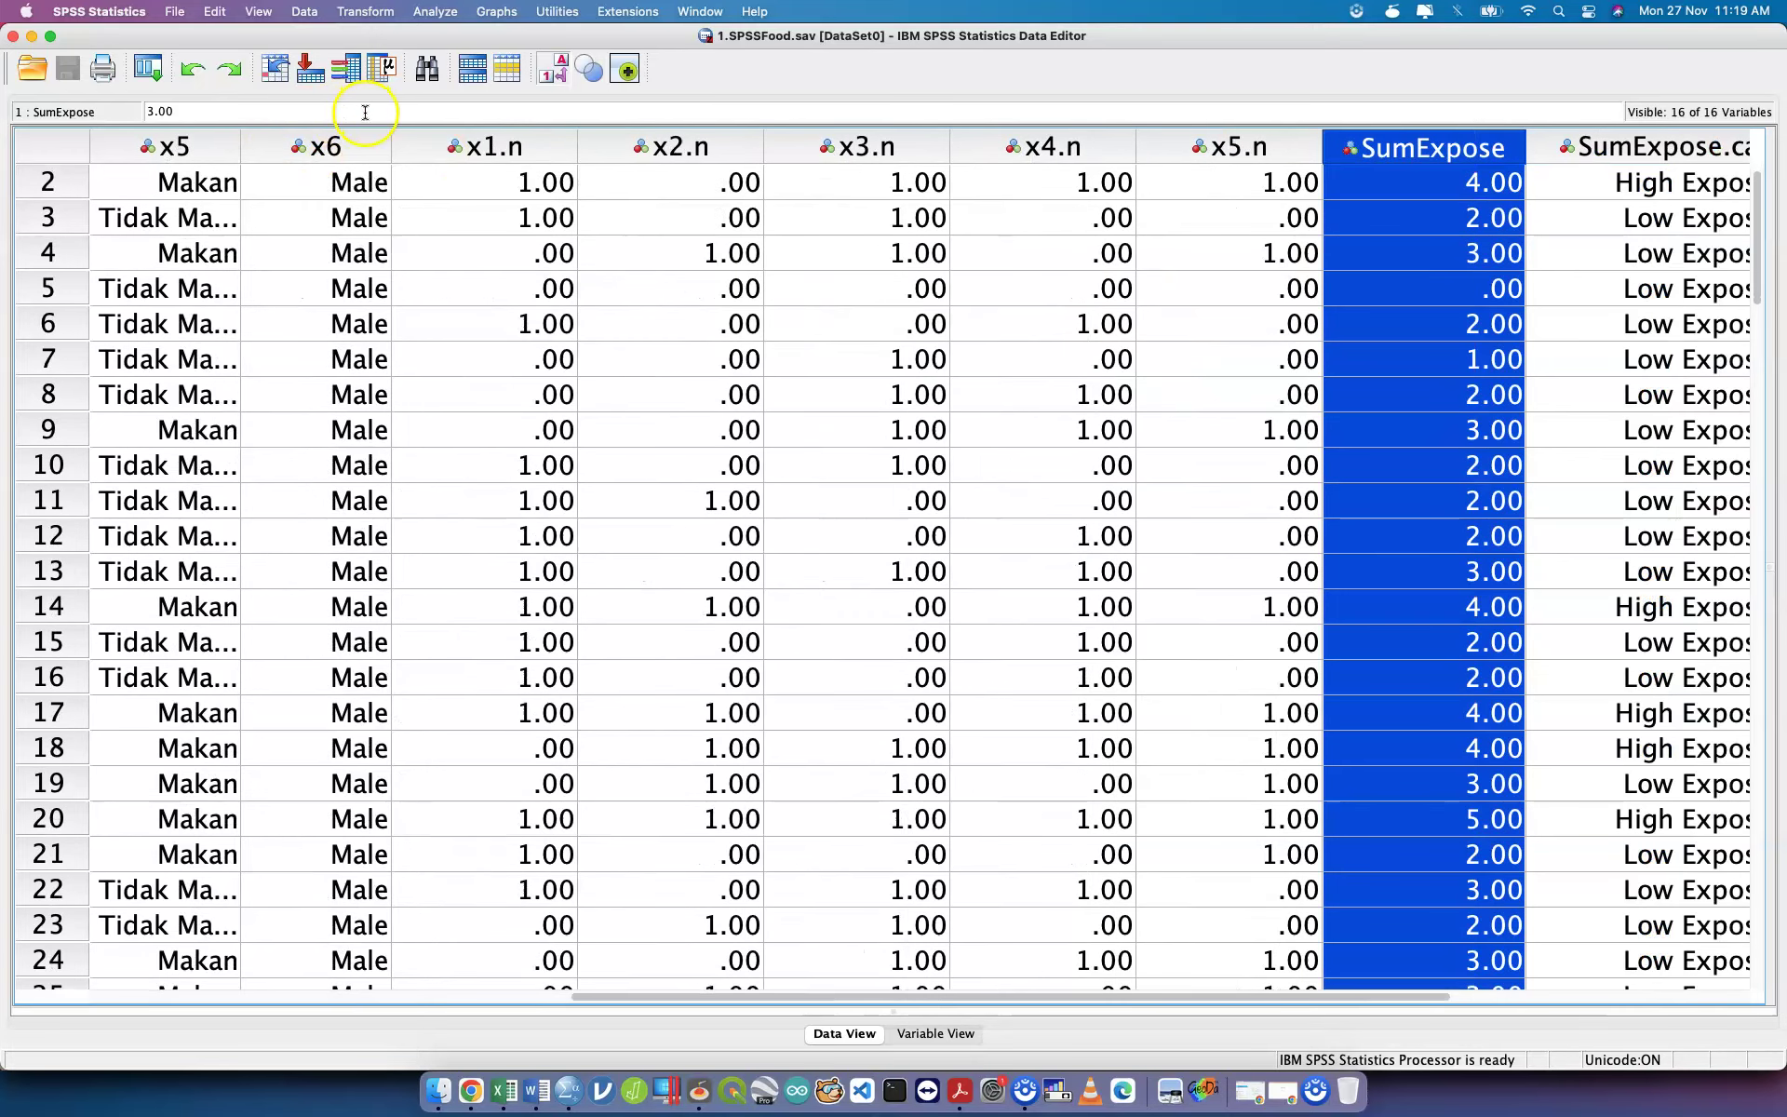
click(326, 146)
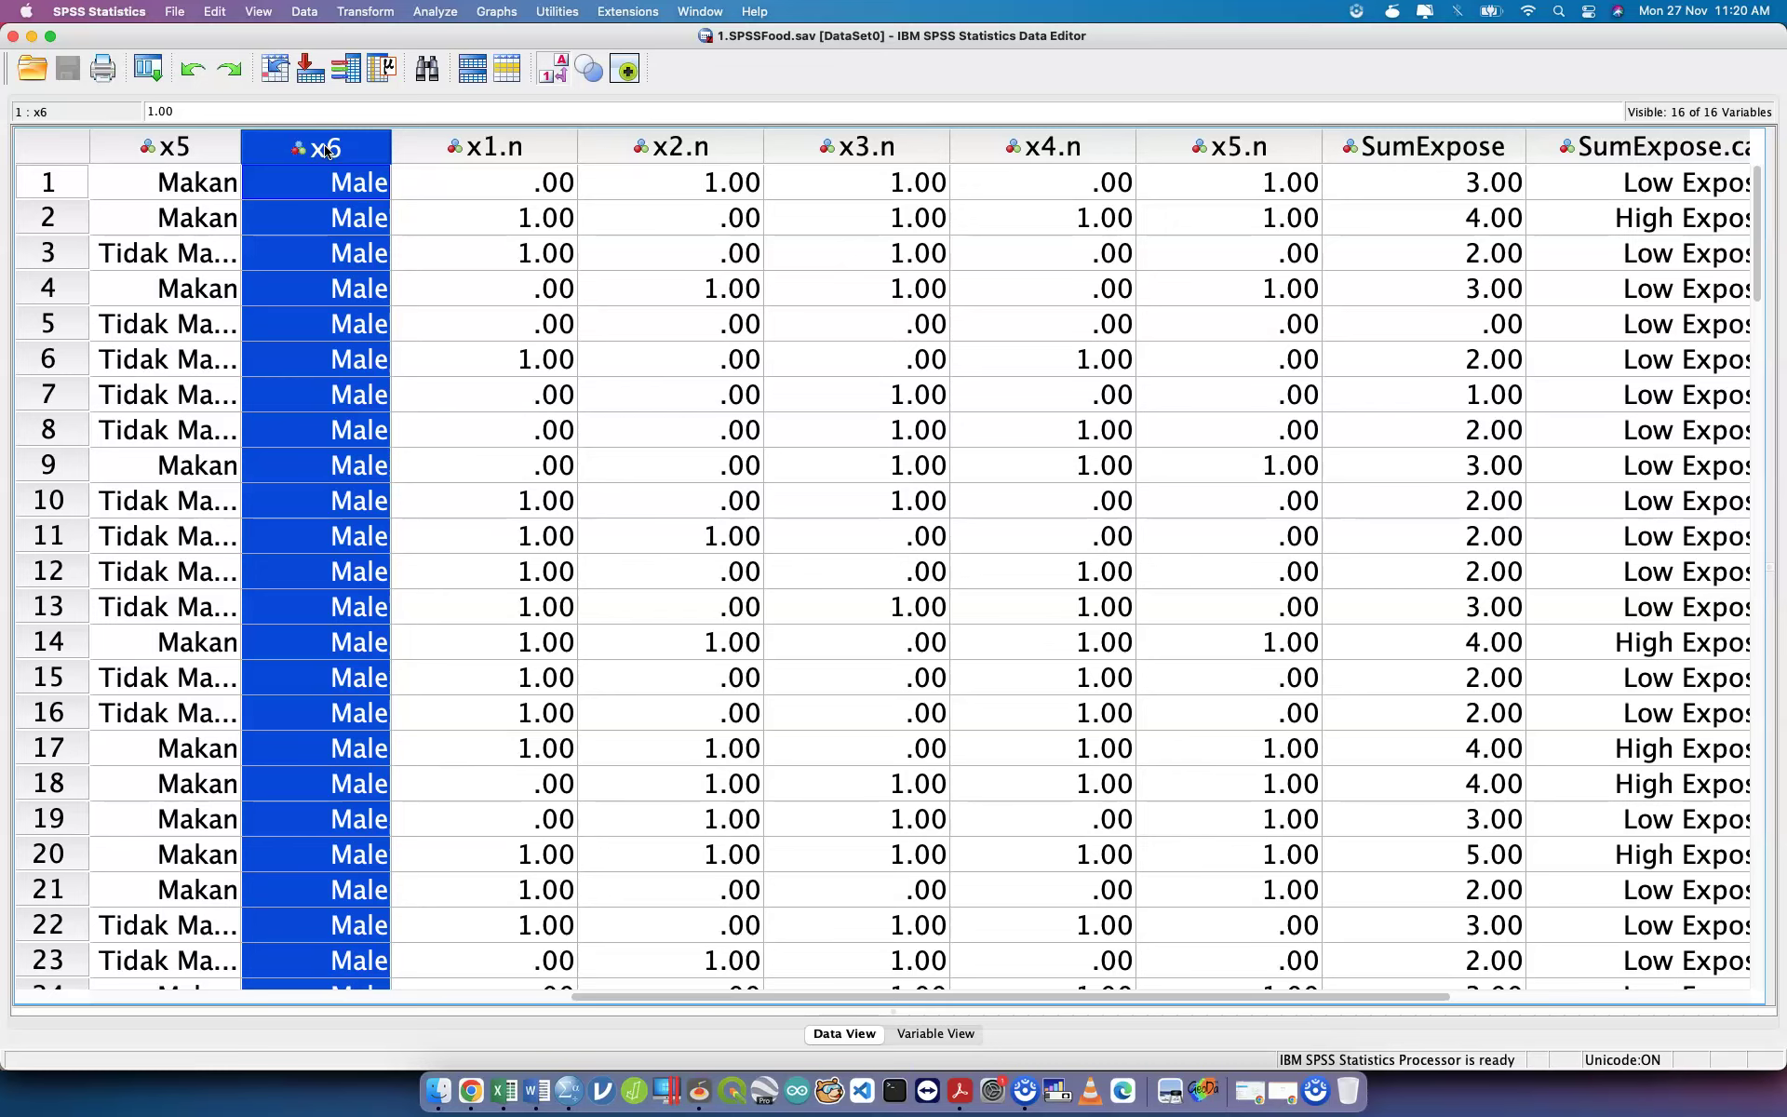
Check the CORRELATIONS command in SPSSFood.sps, and review the Word regression notes down to the significant predictor hypotheses.
key(ctrl+Up)
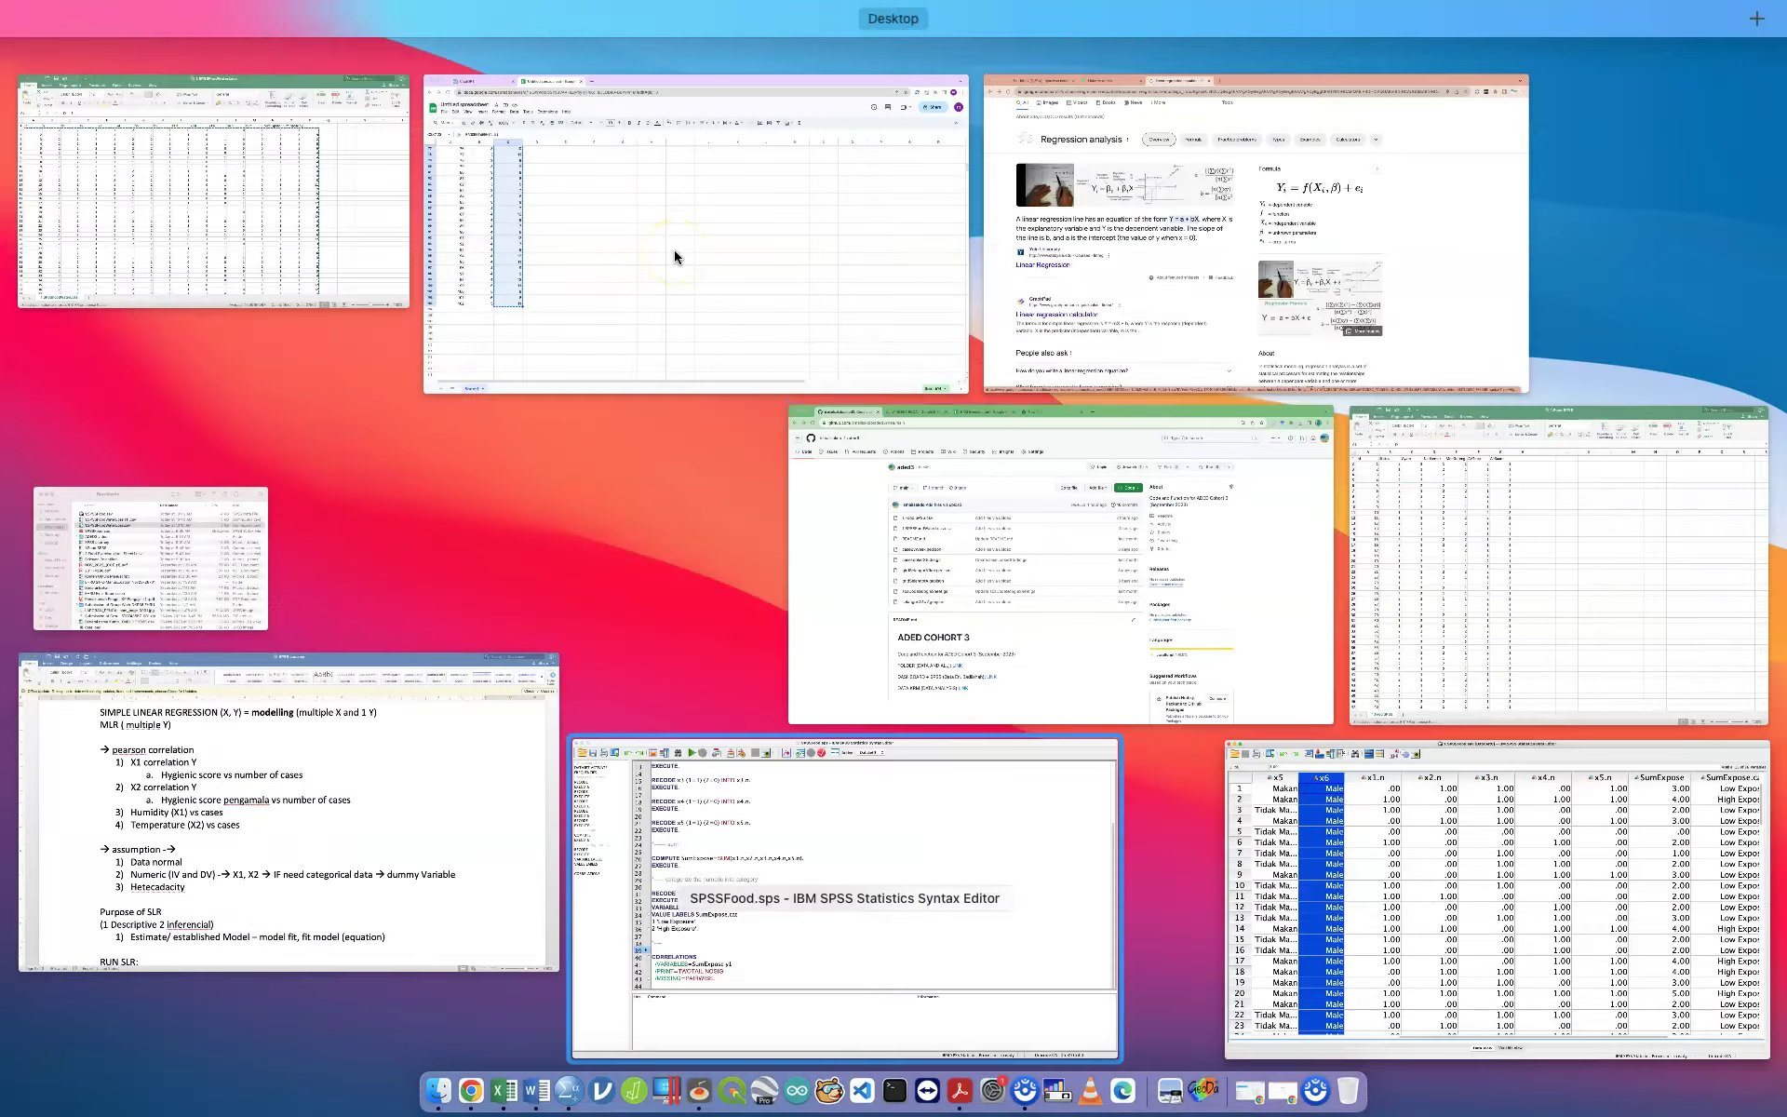
click(642, 826)
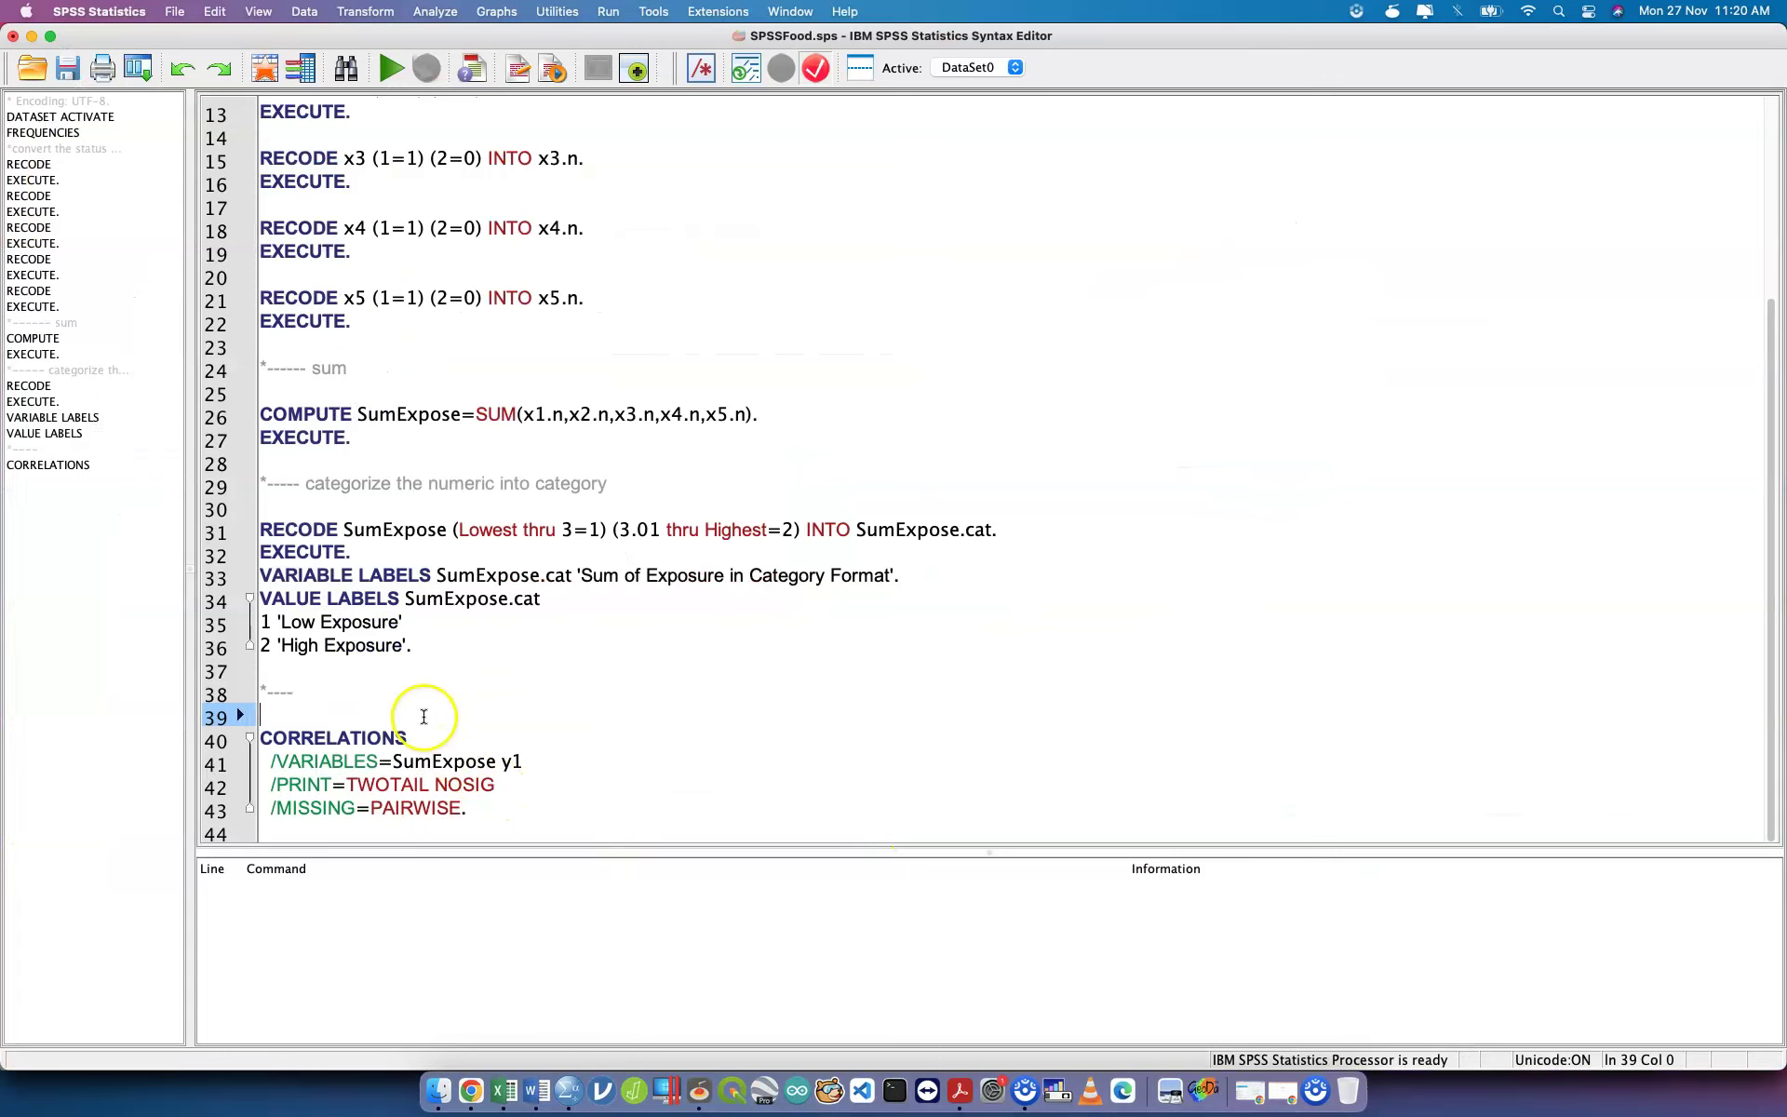
click(512, 800)
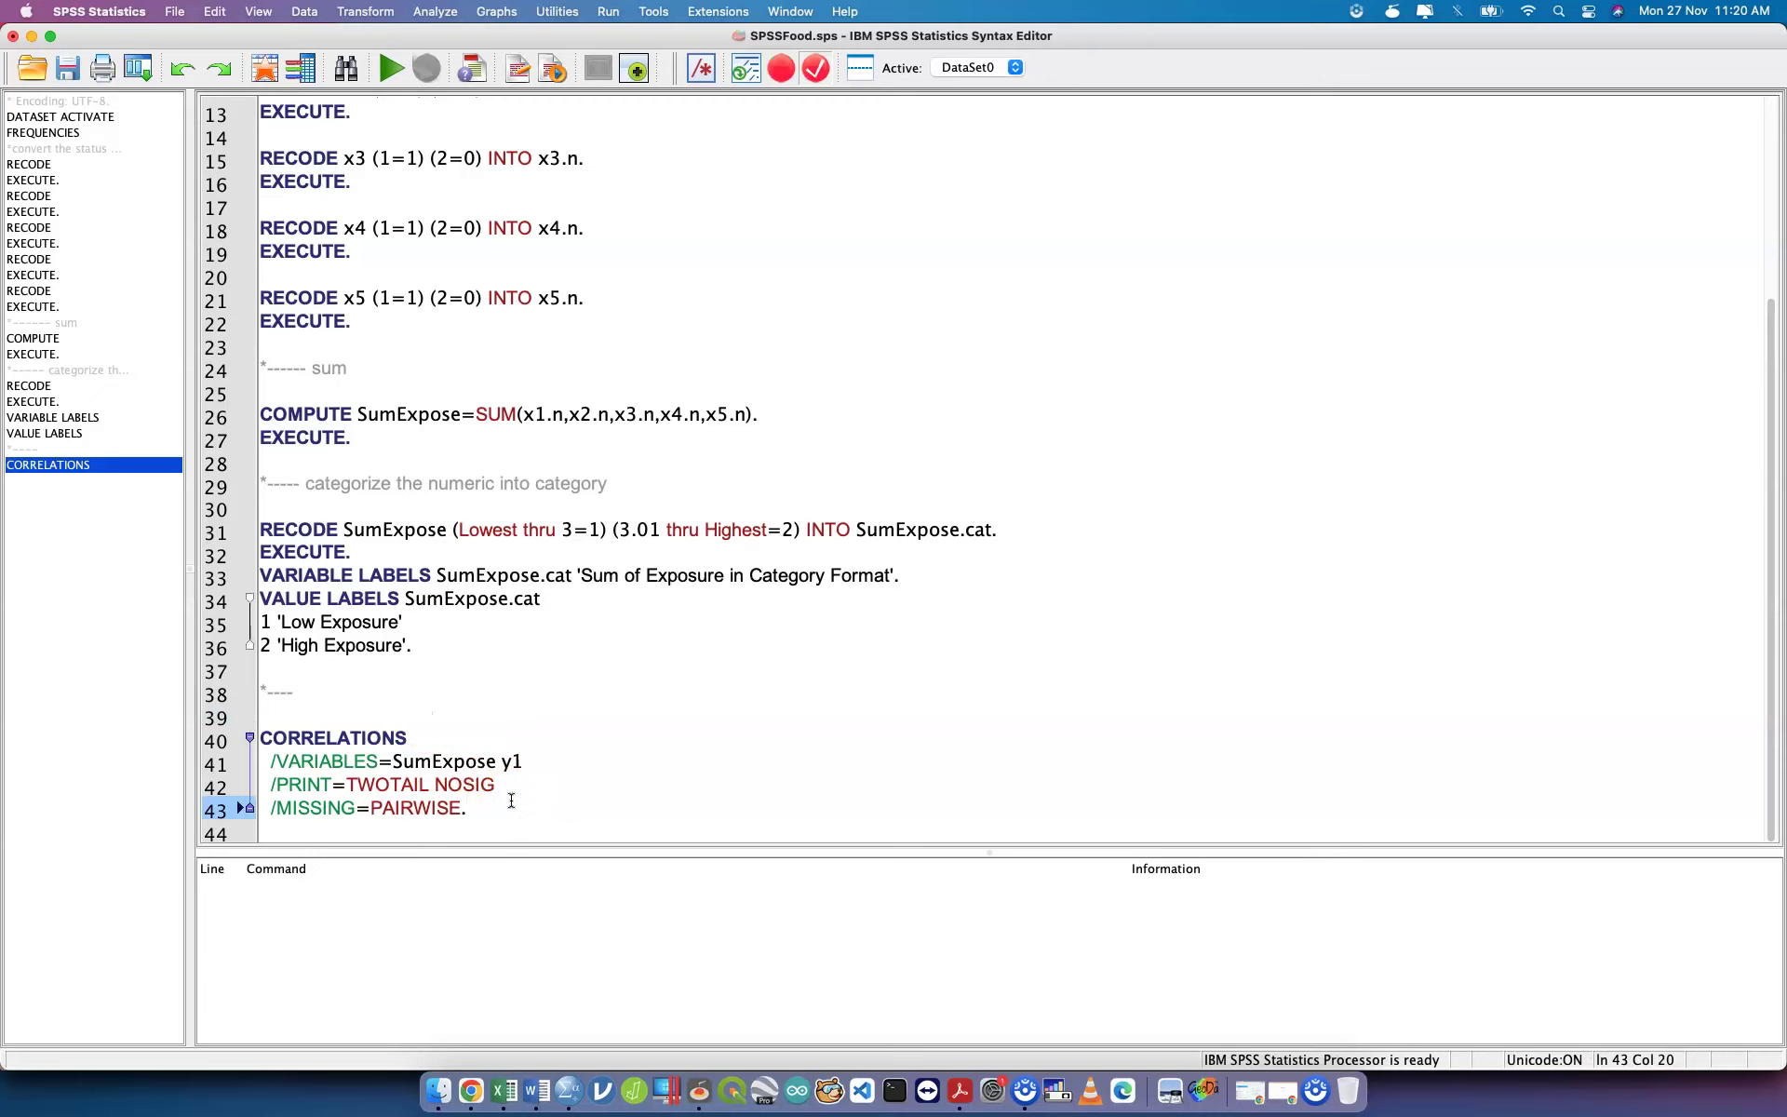
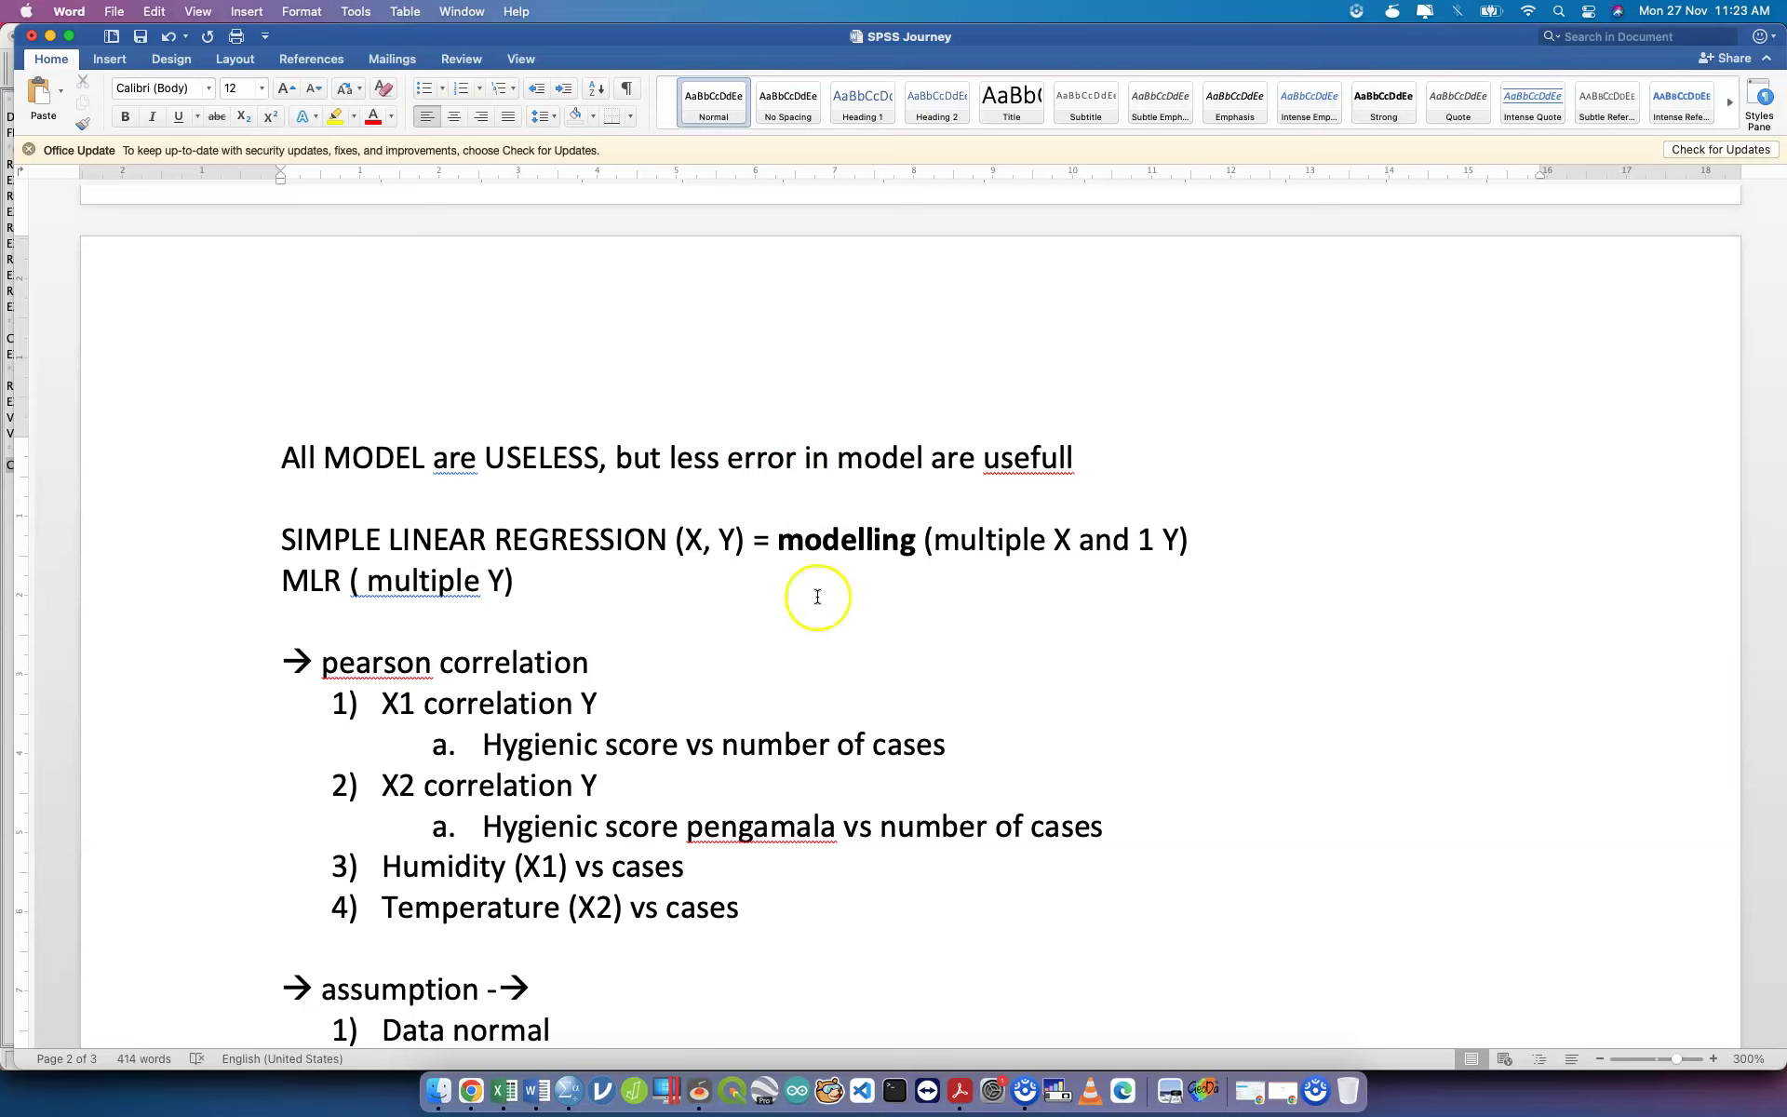
scroll(846, 626, down, 15)
scroll(846, 627, down, 10)
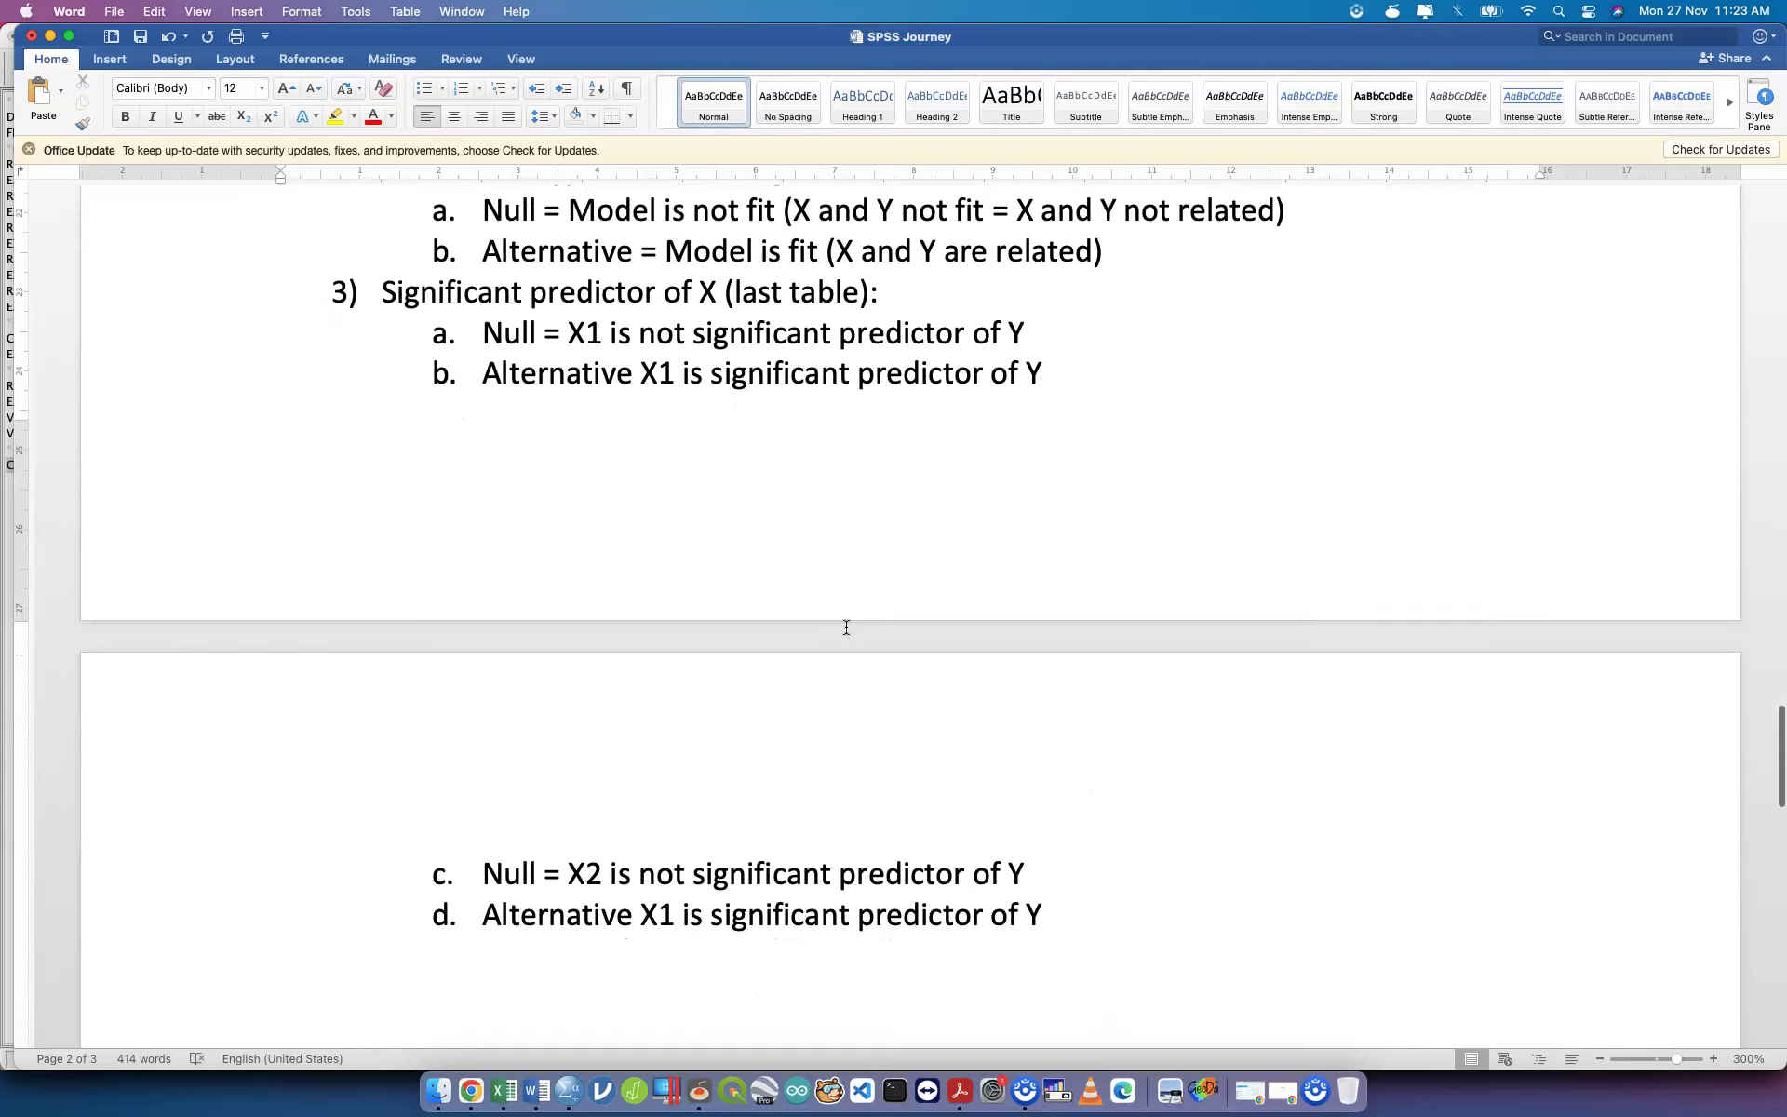
key(ctrl+Up)
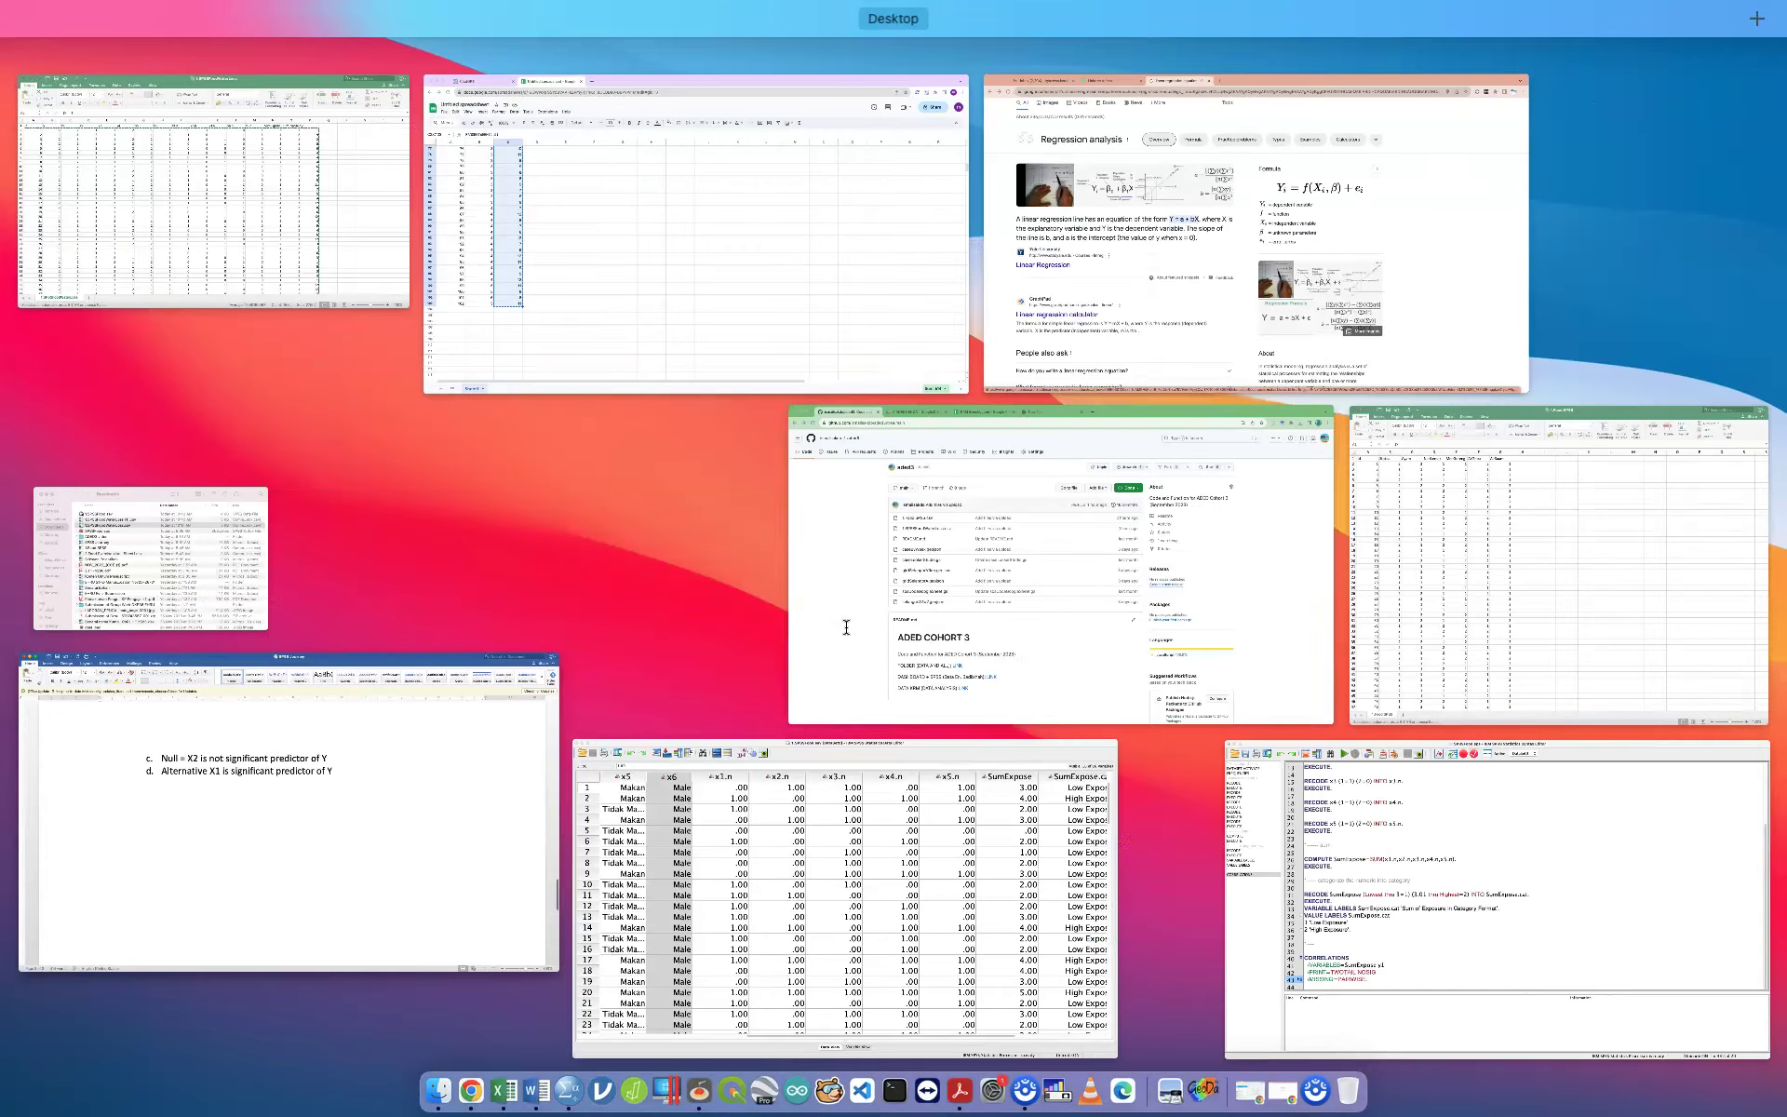
click(837, 884)
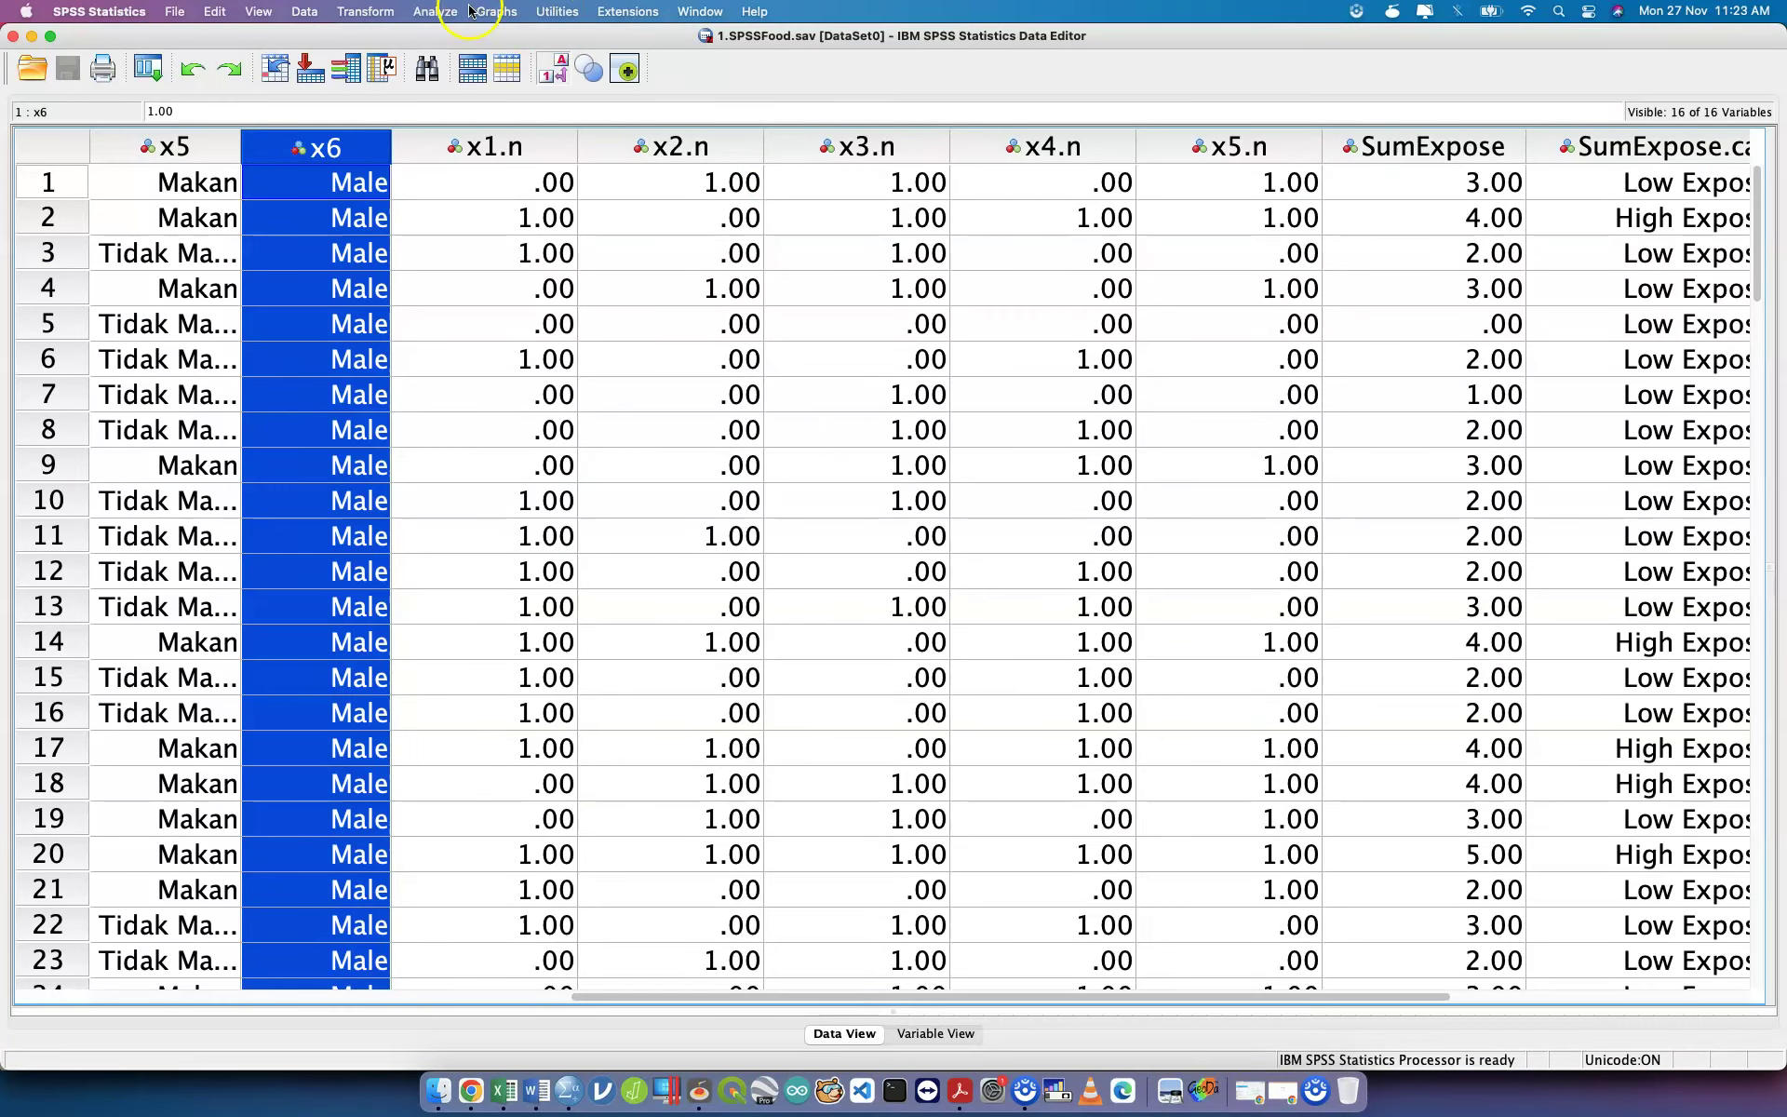
click(436, 13)
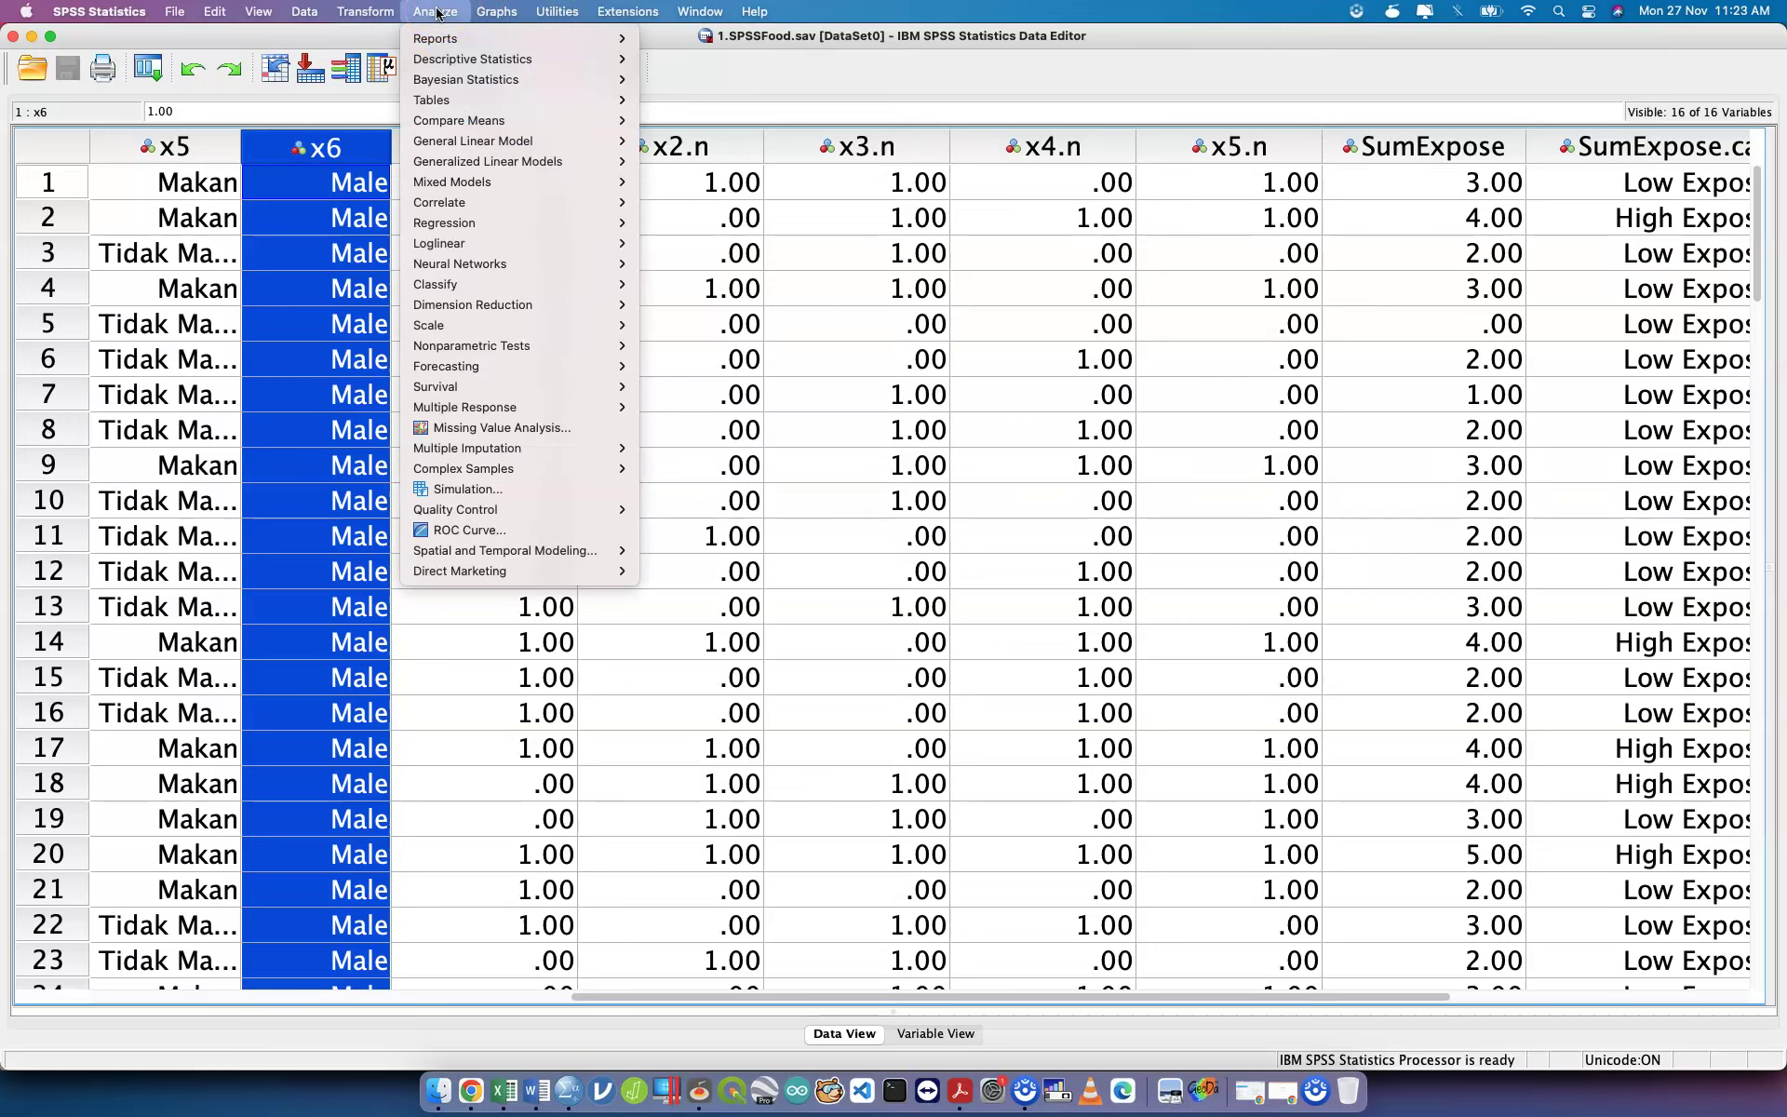
Switch to Excel, close the 1.Food SPSS workbook and bring up the 1.SPSSFoodWaterLoss workbook.
key(ctrl+Up)
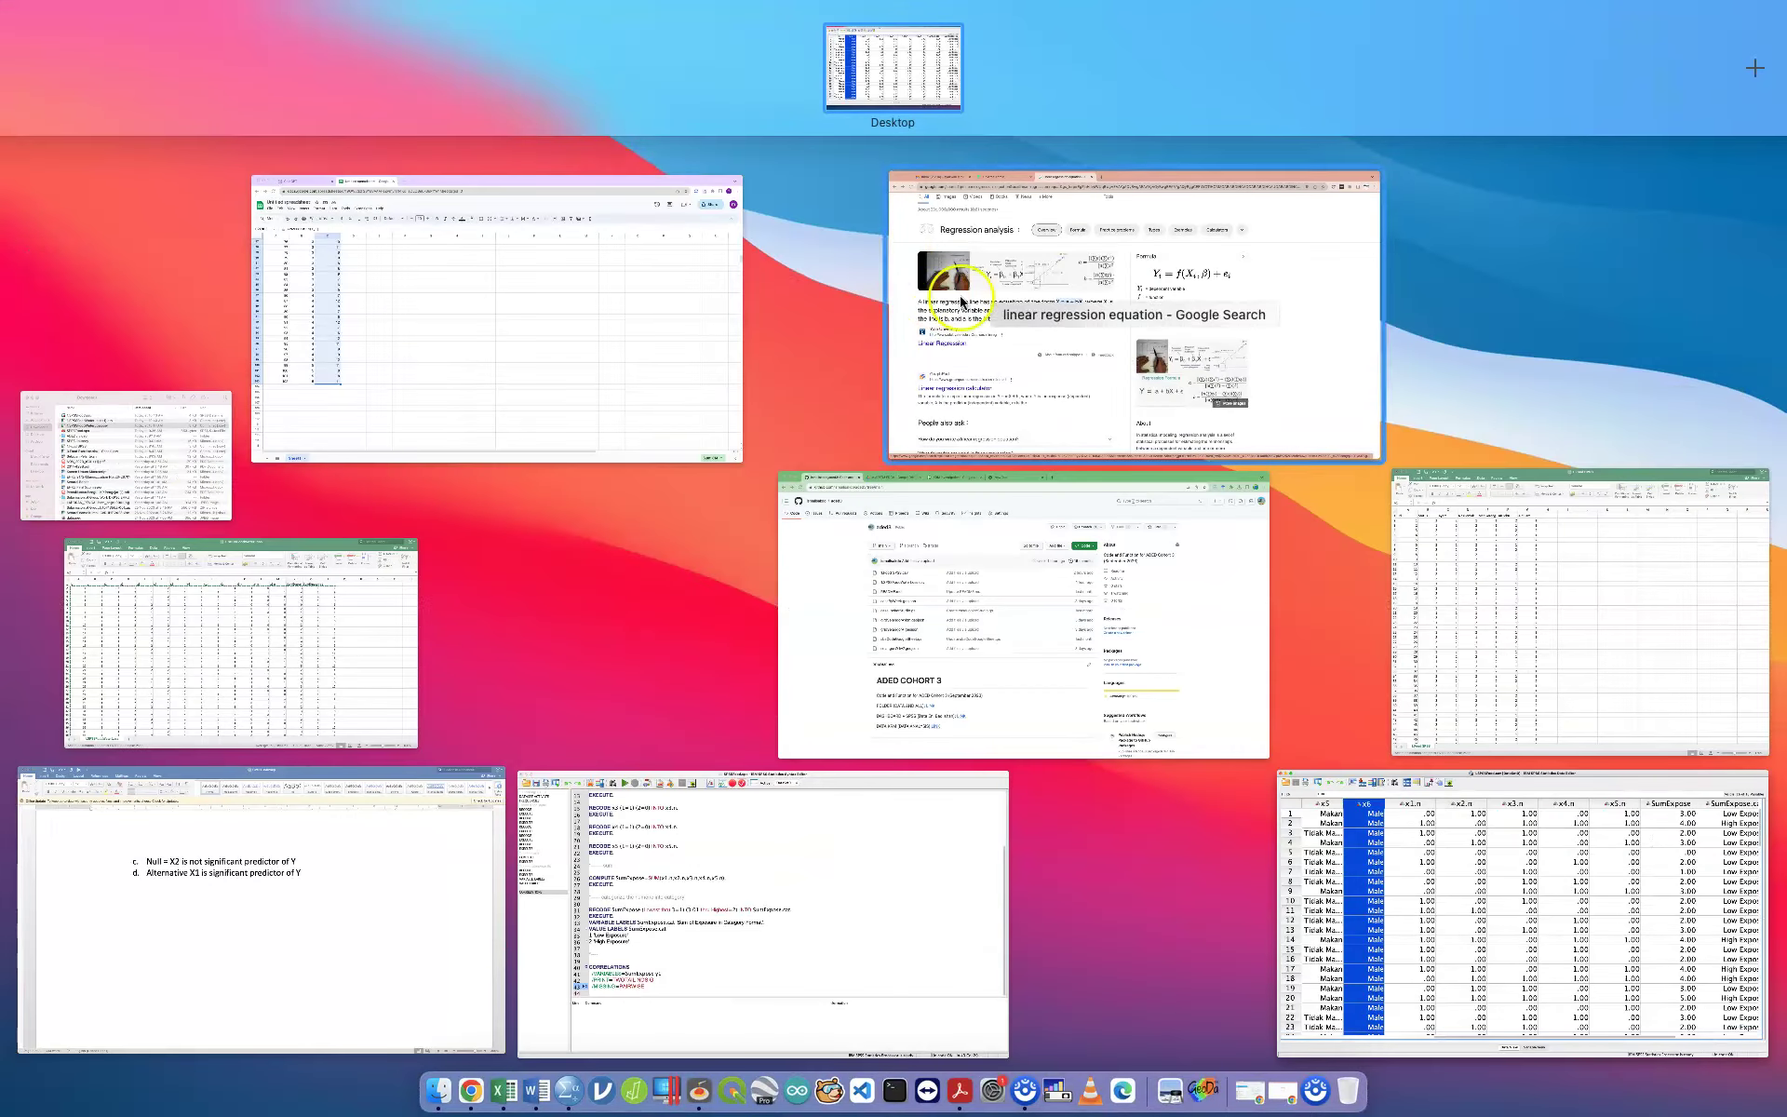
click(1509, 598)
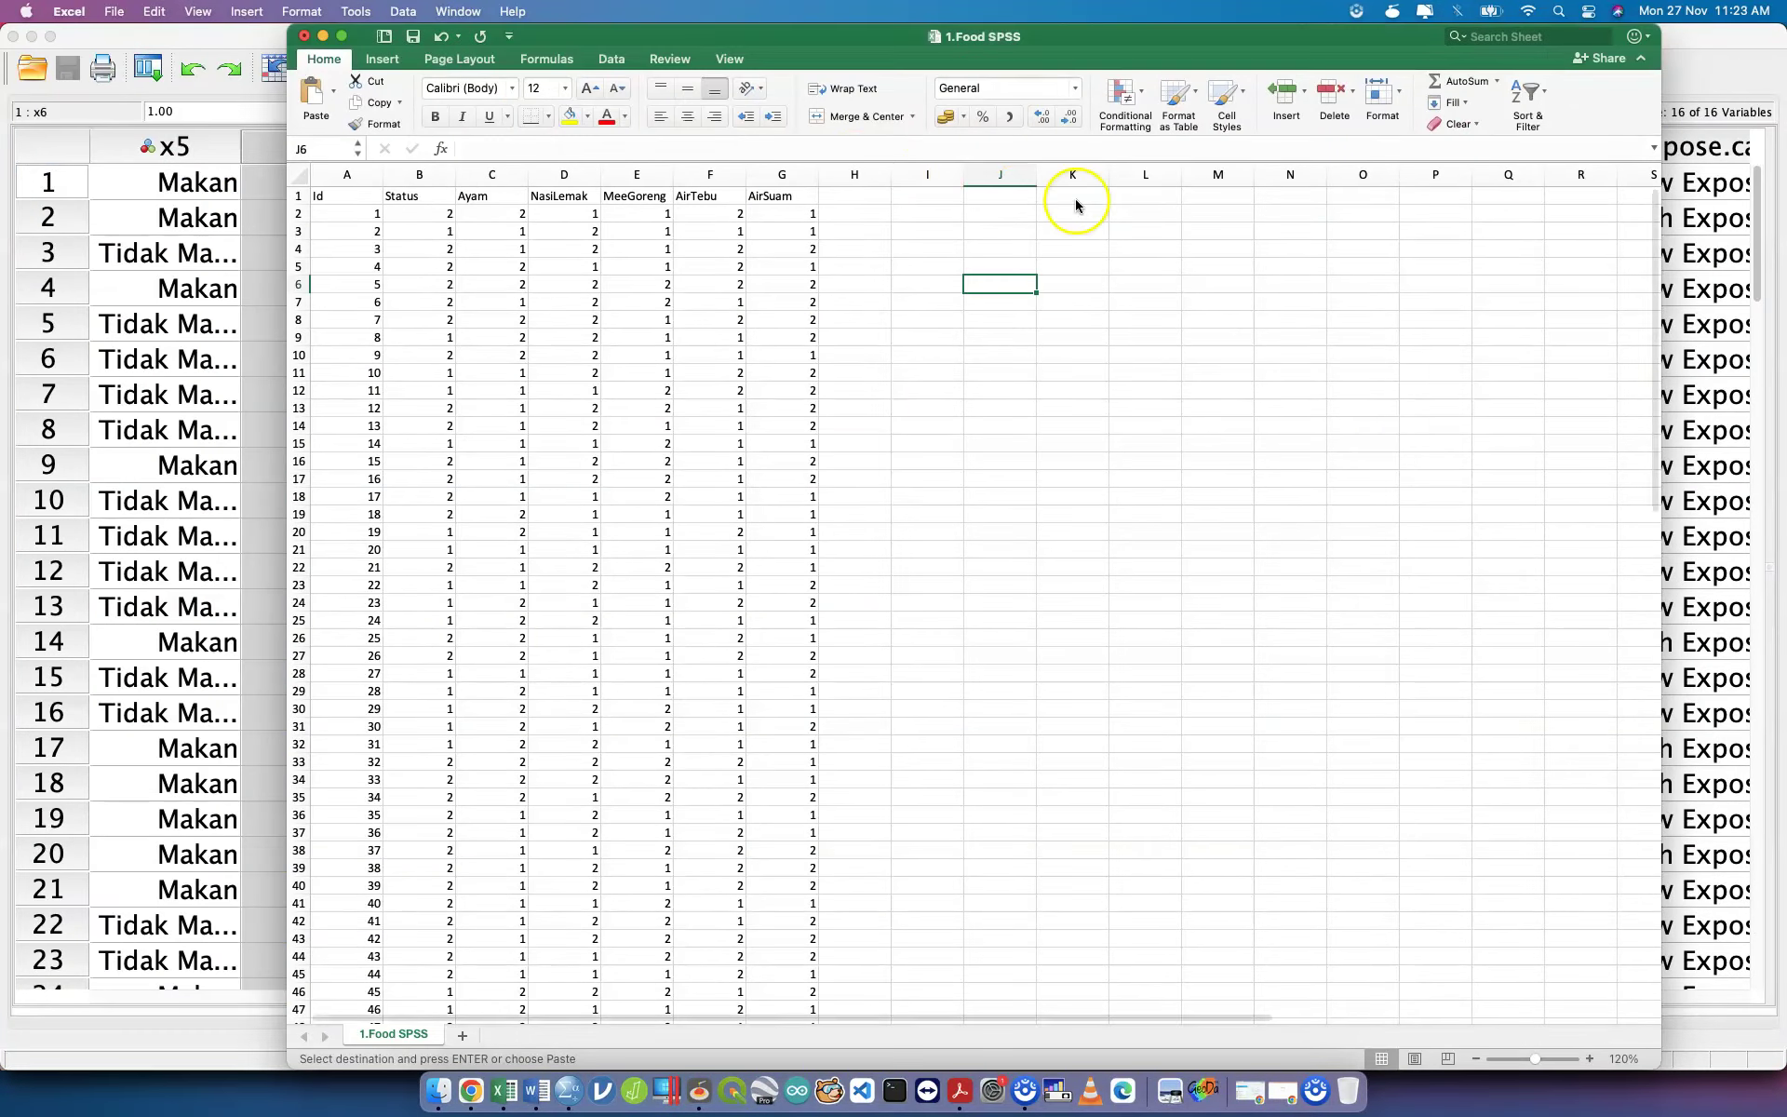
click(303, 35)
click(1001, 635)
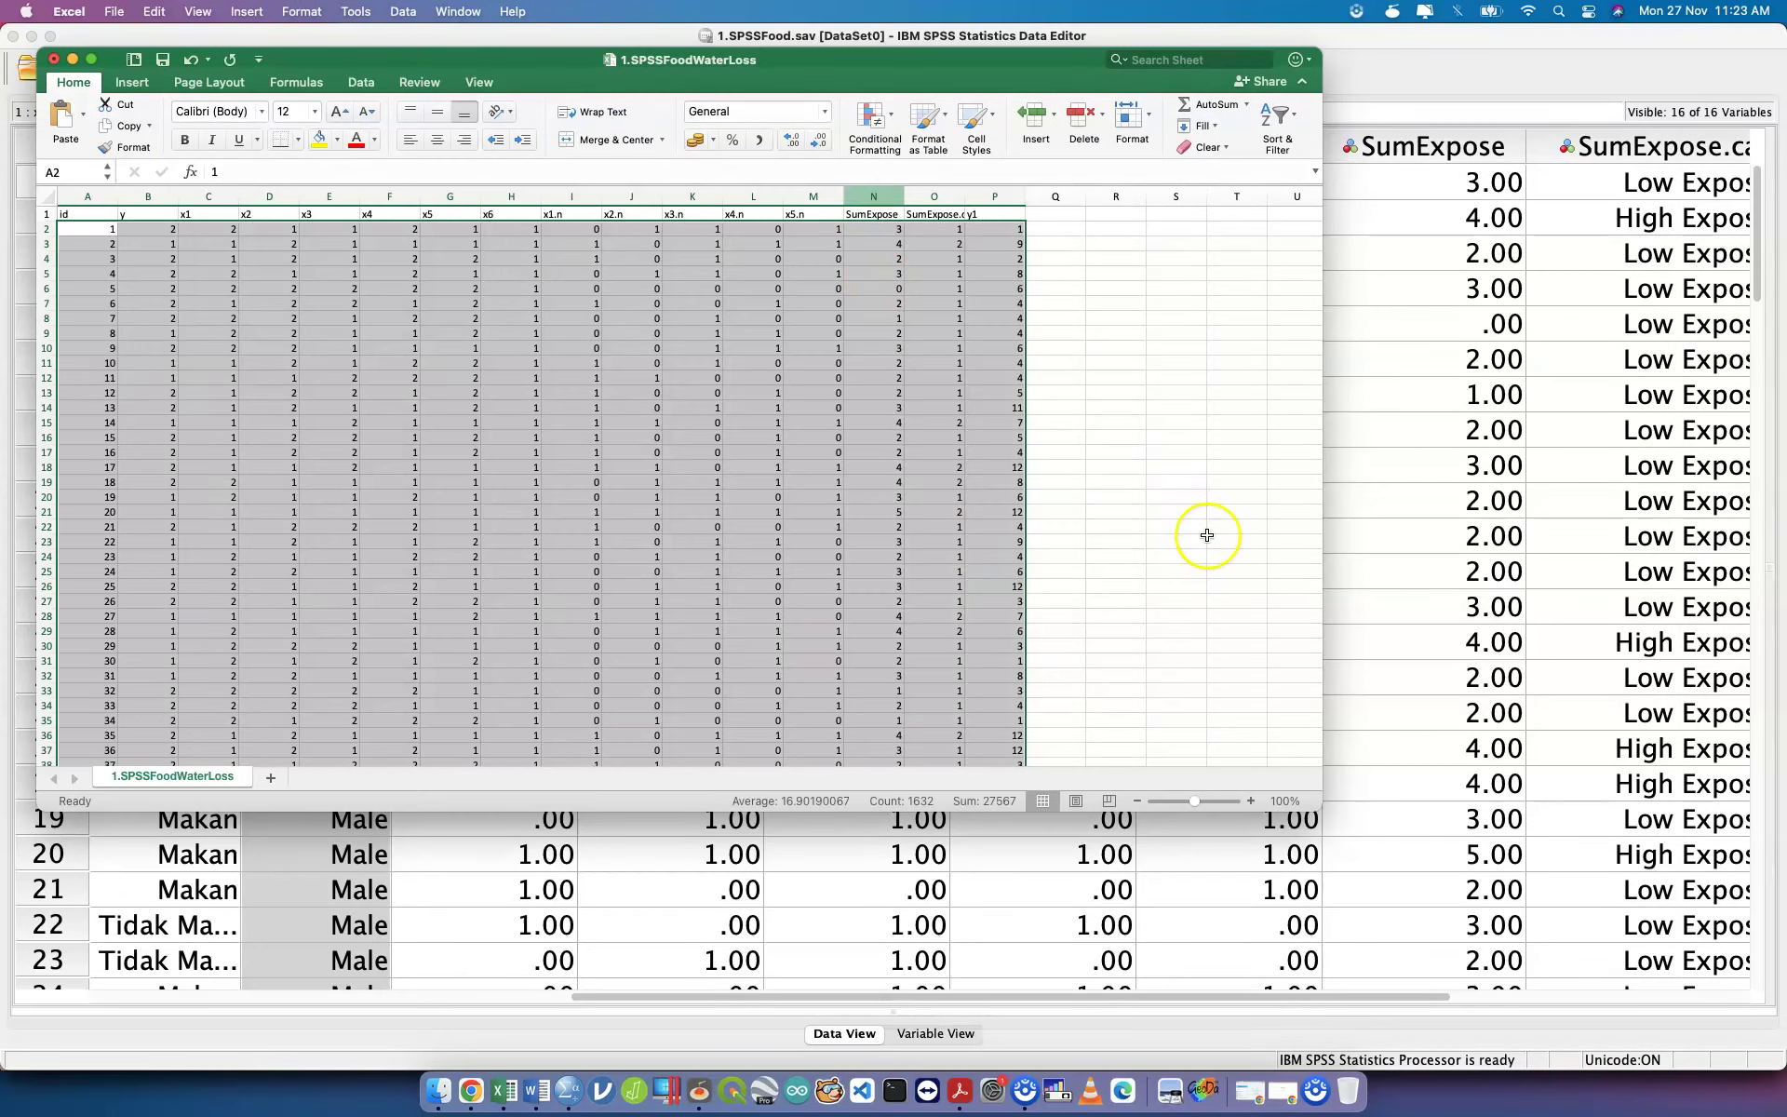
Enlarge the 1.SPSSFoodWaterLoss window to fill the screen and inspect the SumExpose and y1 columns at a larger zoom.
drag(1320, 810, 1480, 979)
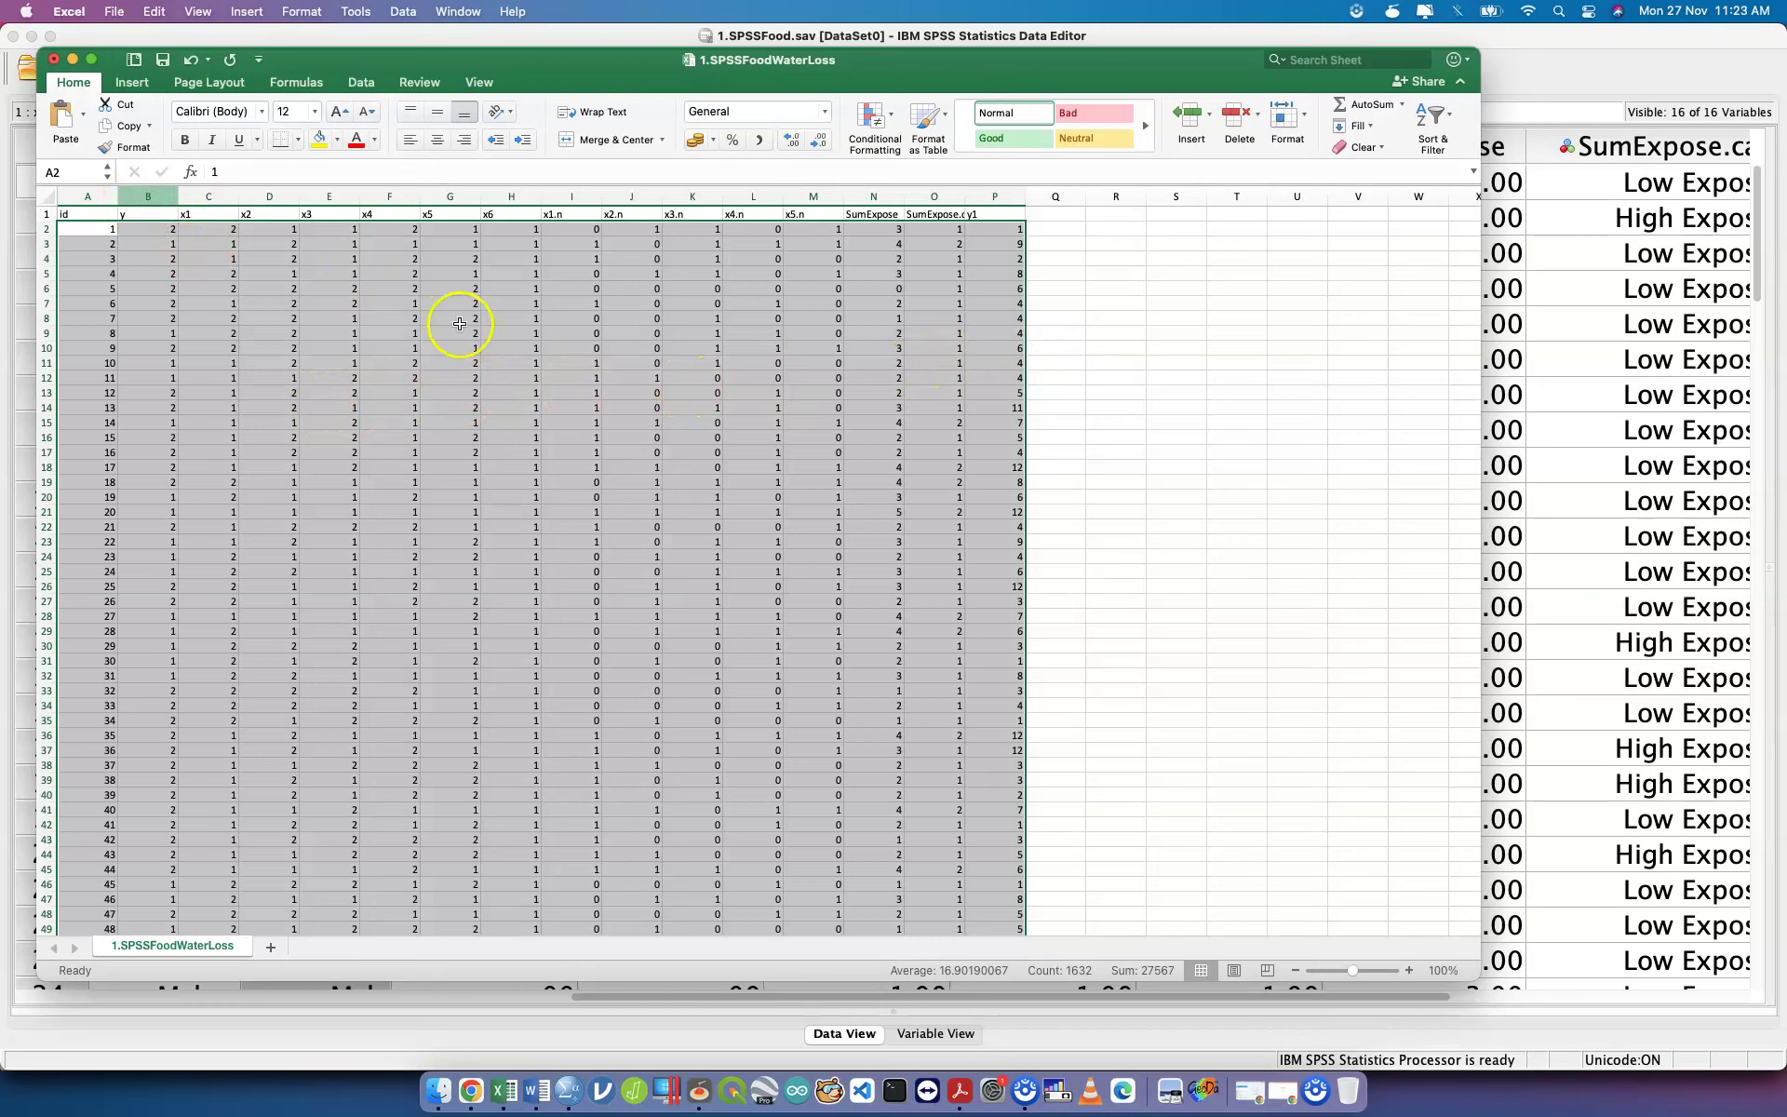
click(870, 191)
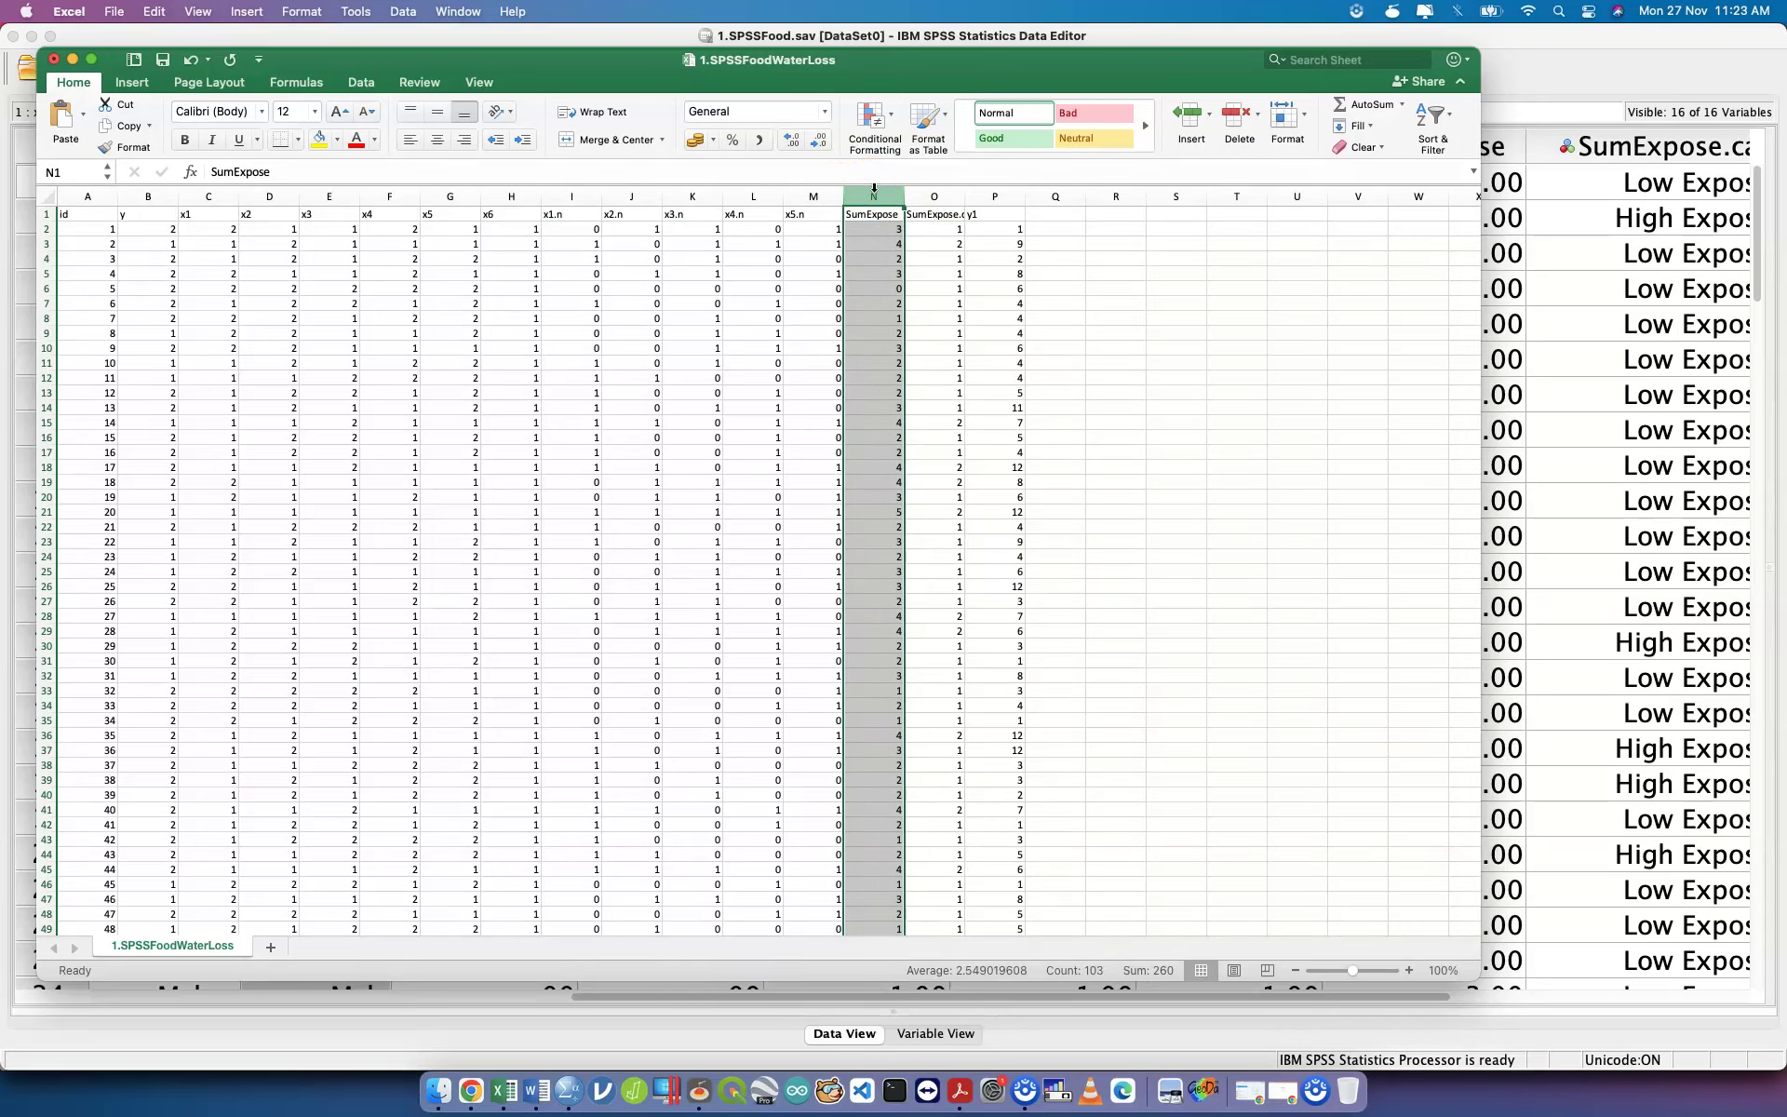
click(1004, 195)
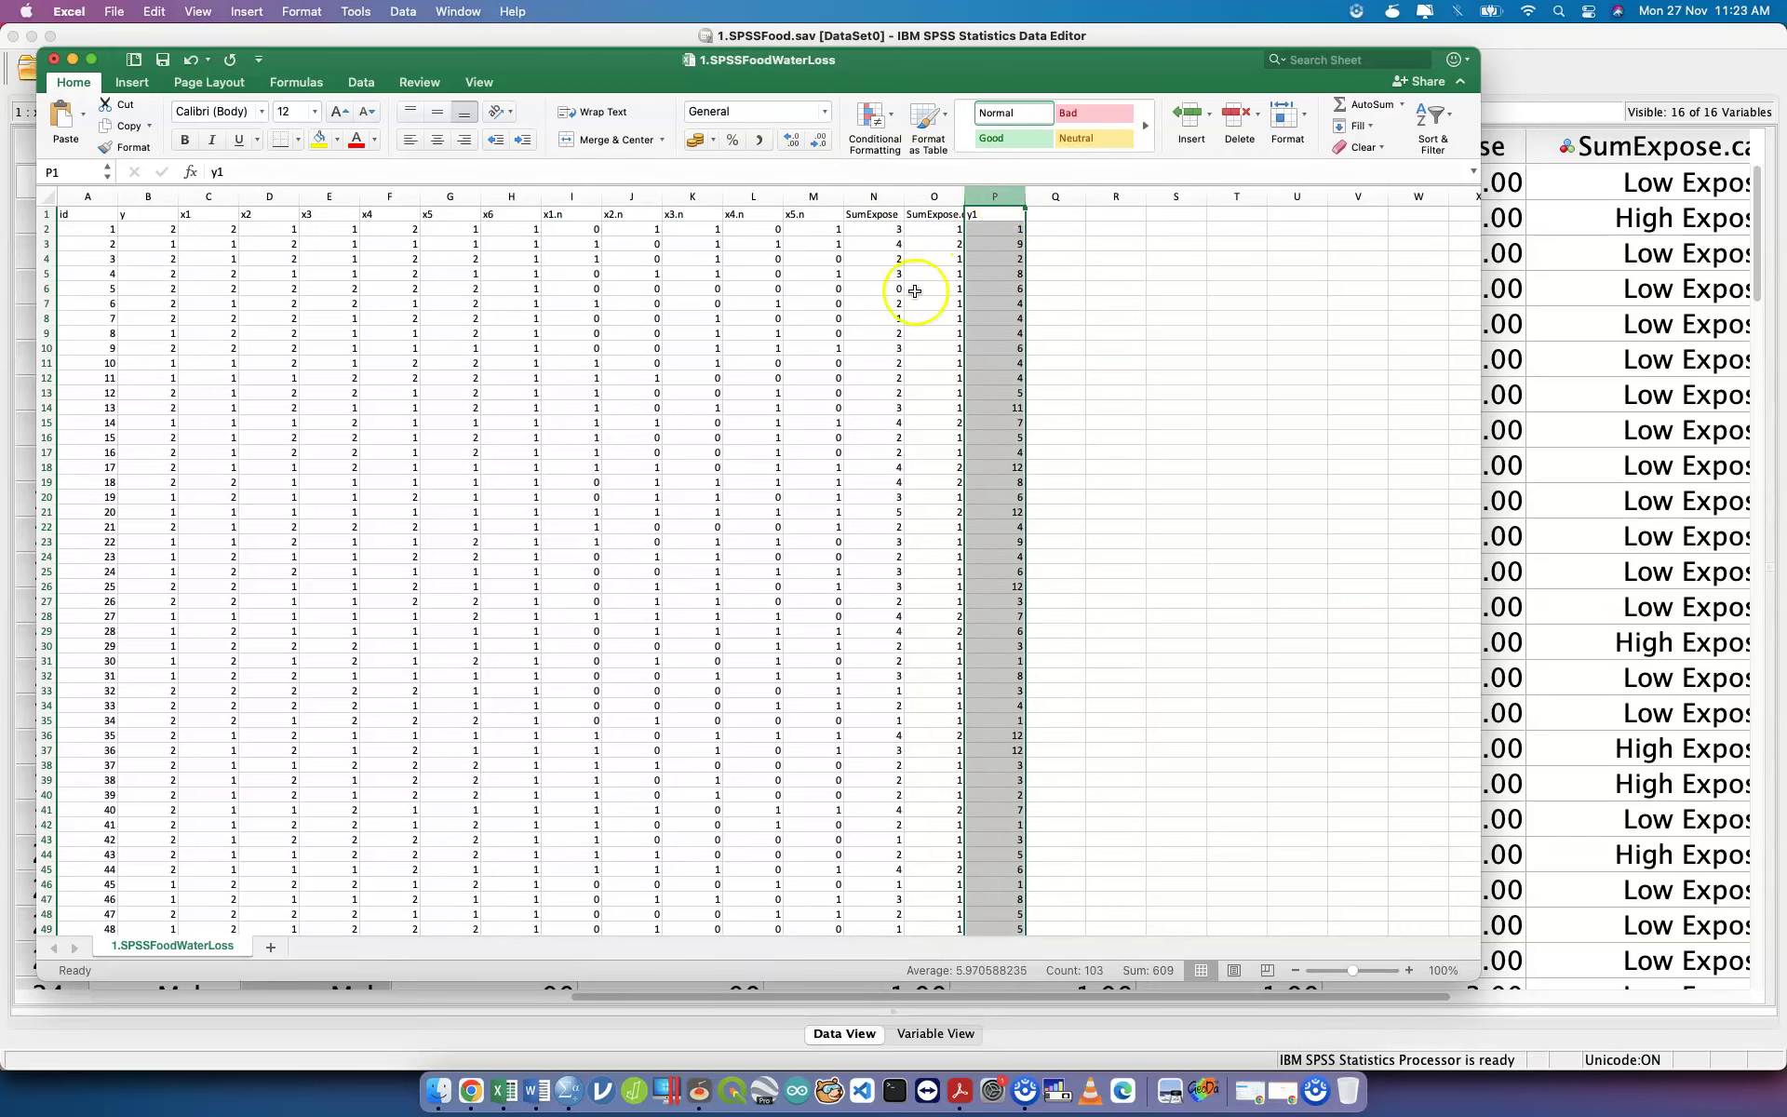
scroll(912, 287, up, 5)
scroll(977, 325, up, 4)
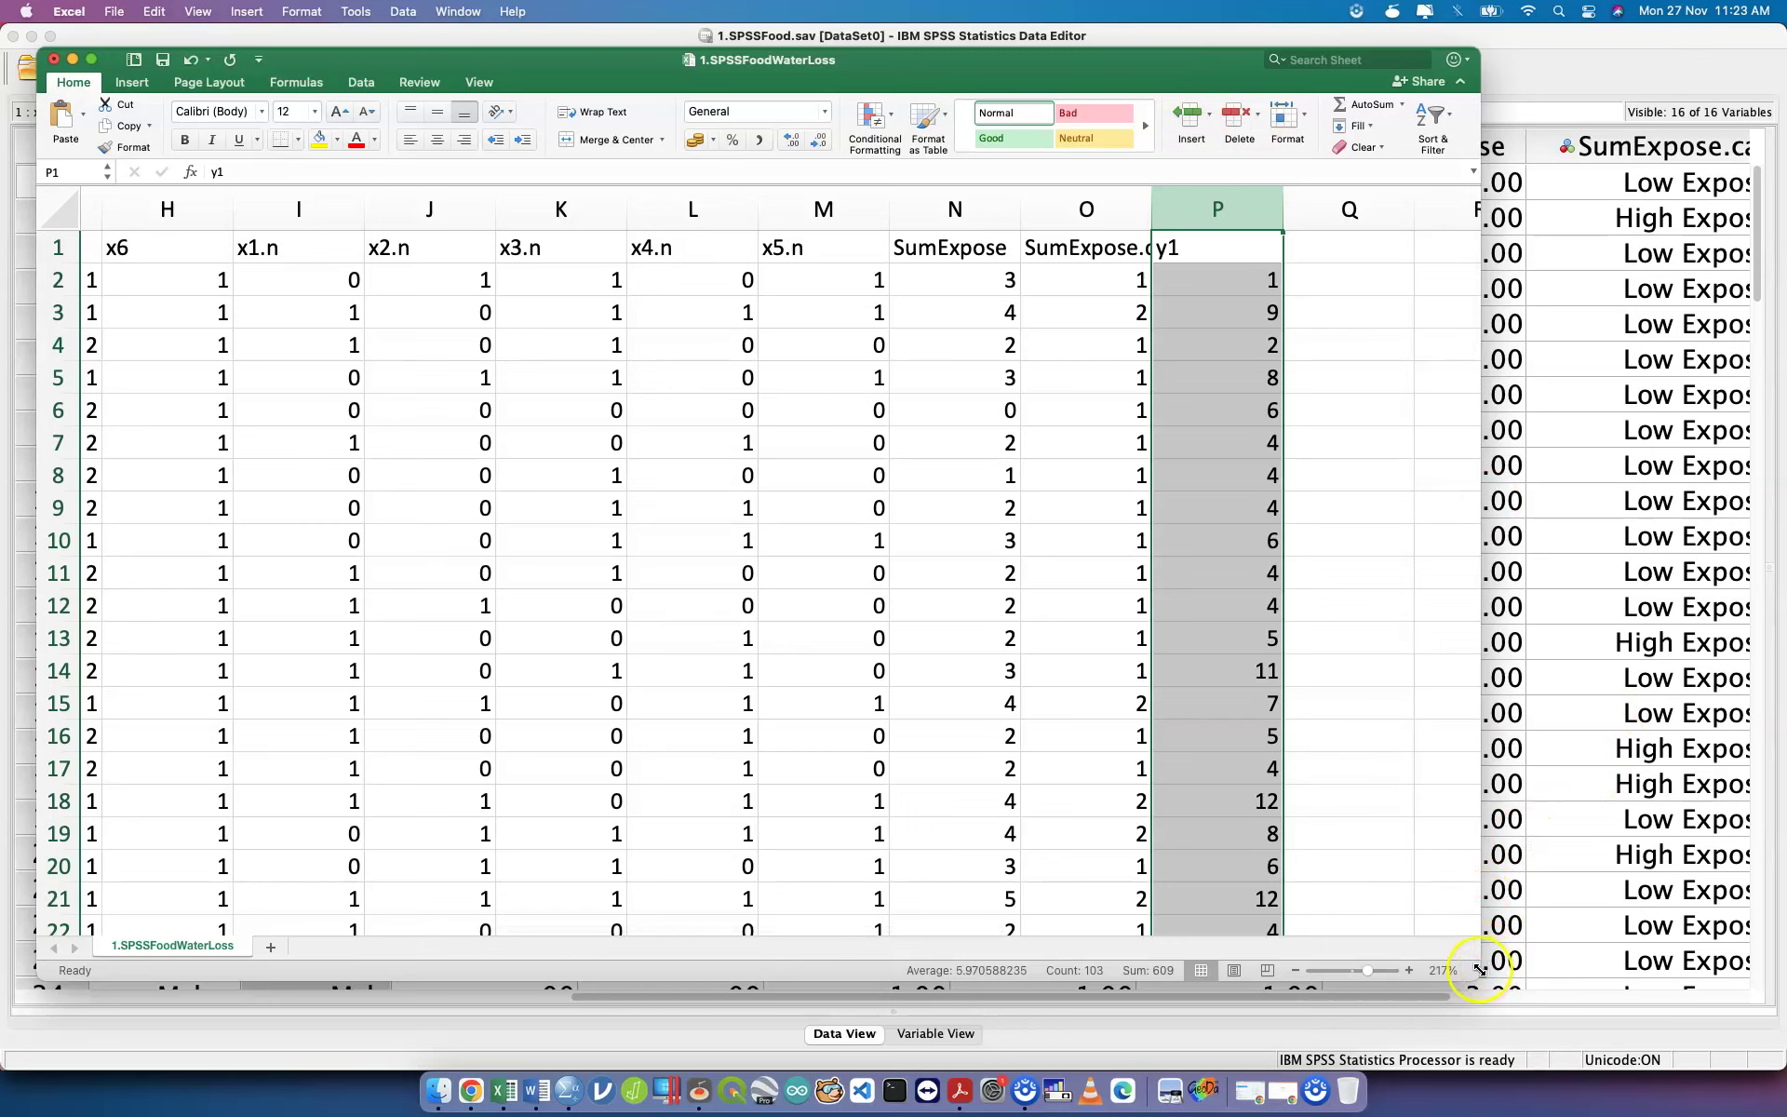
key(ctrl+alt+Return)
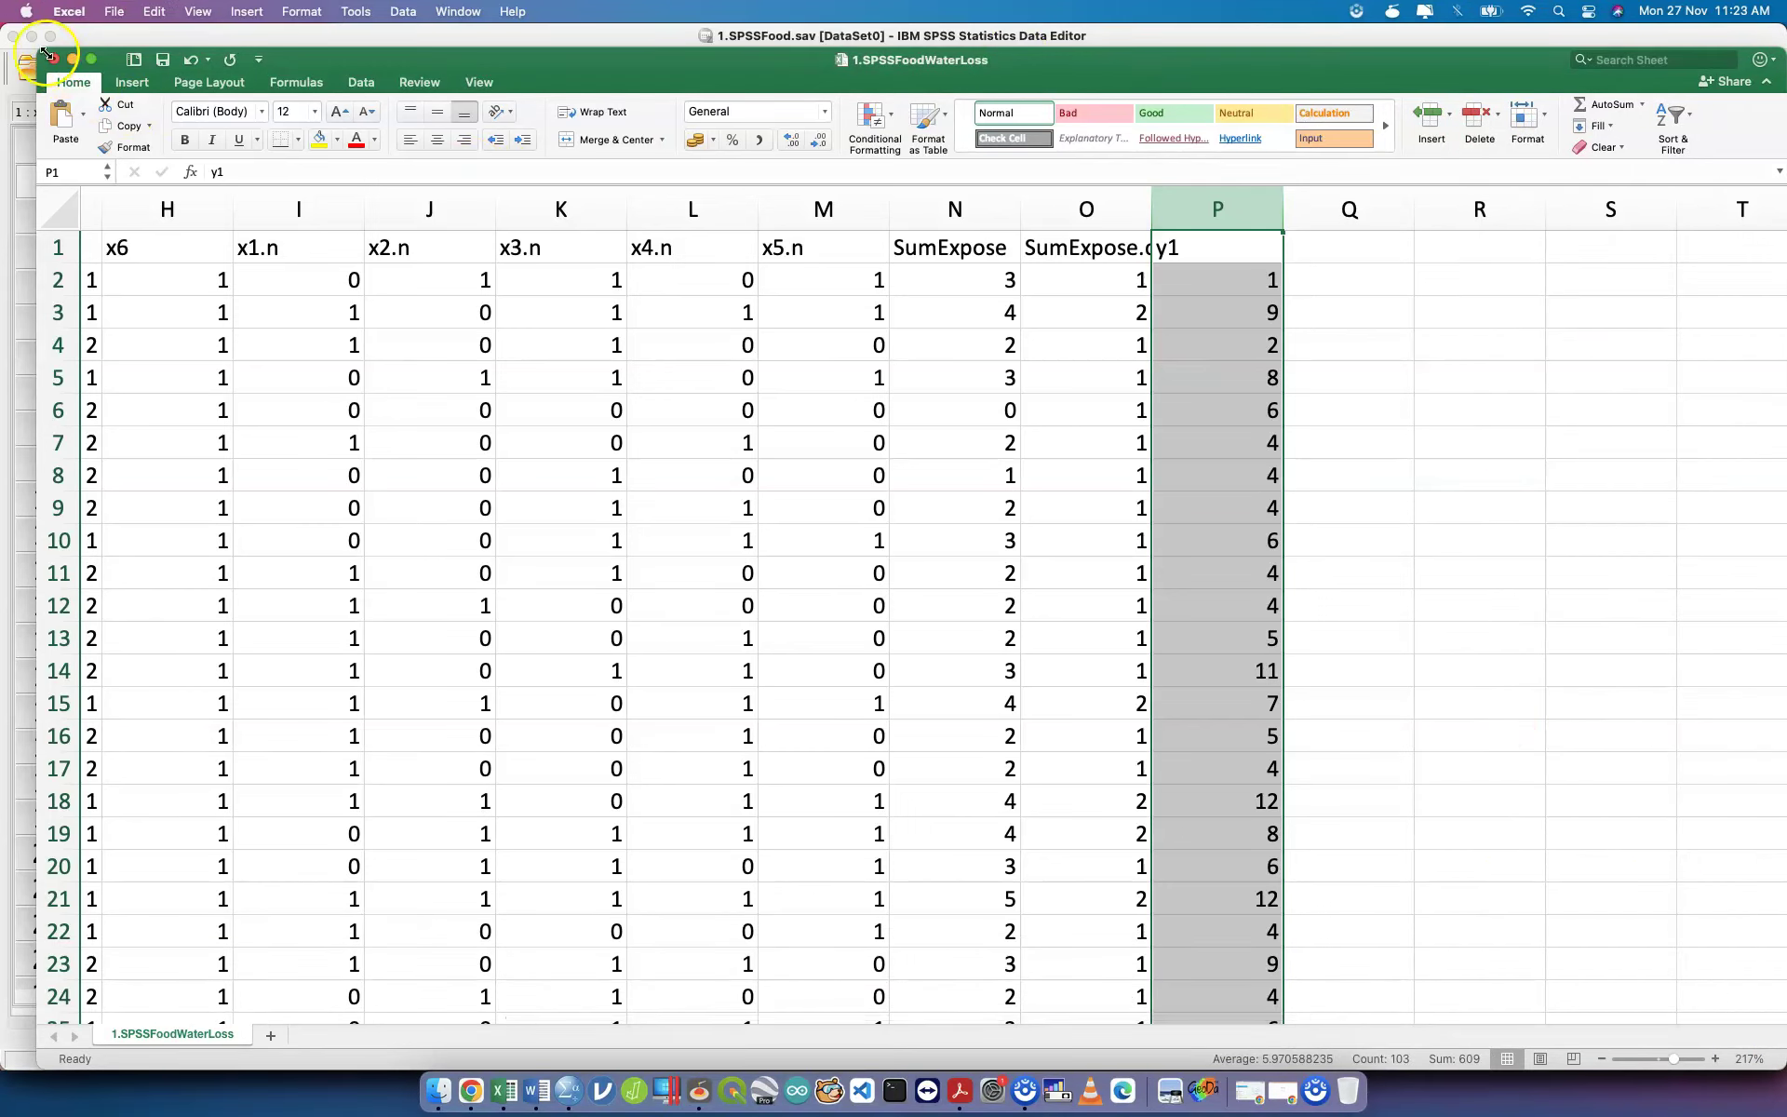
drag(35, 50, 0, 27)
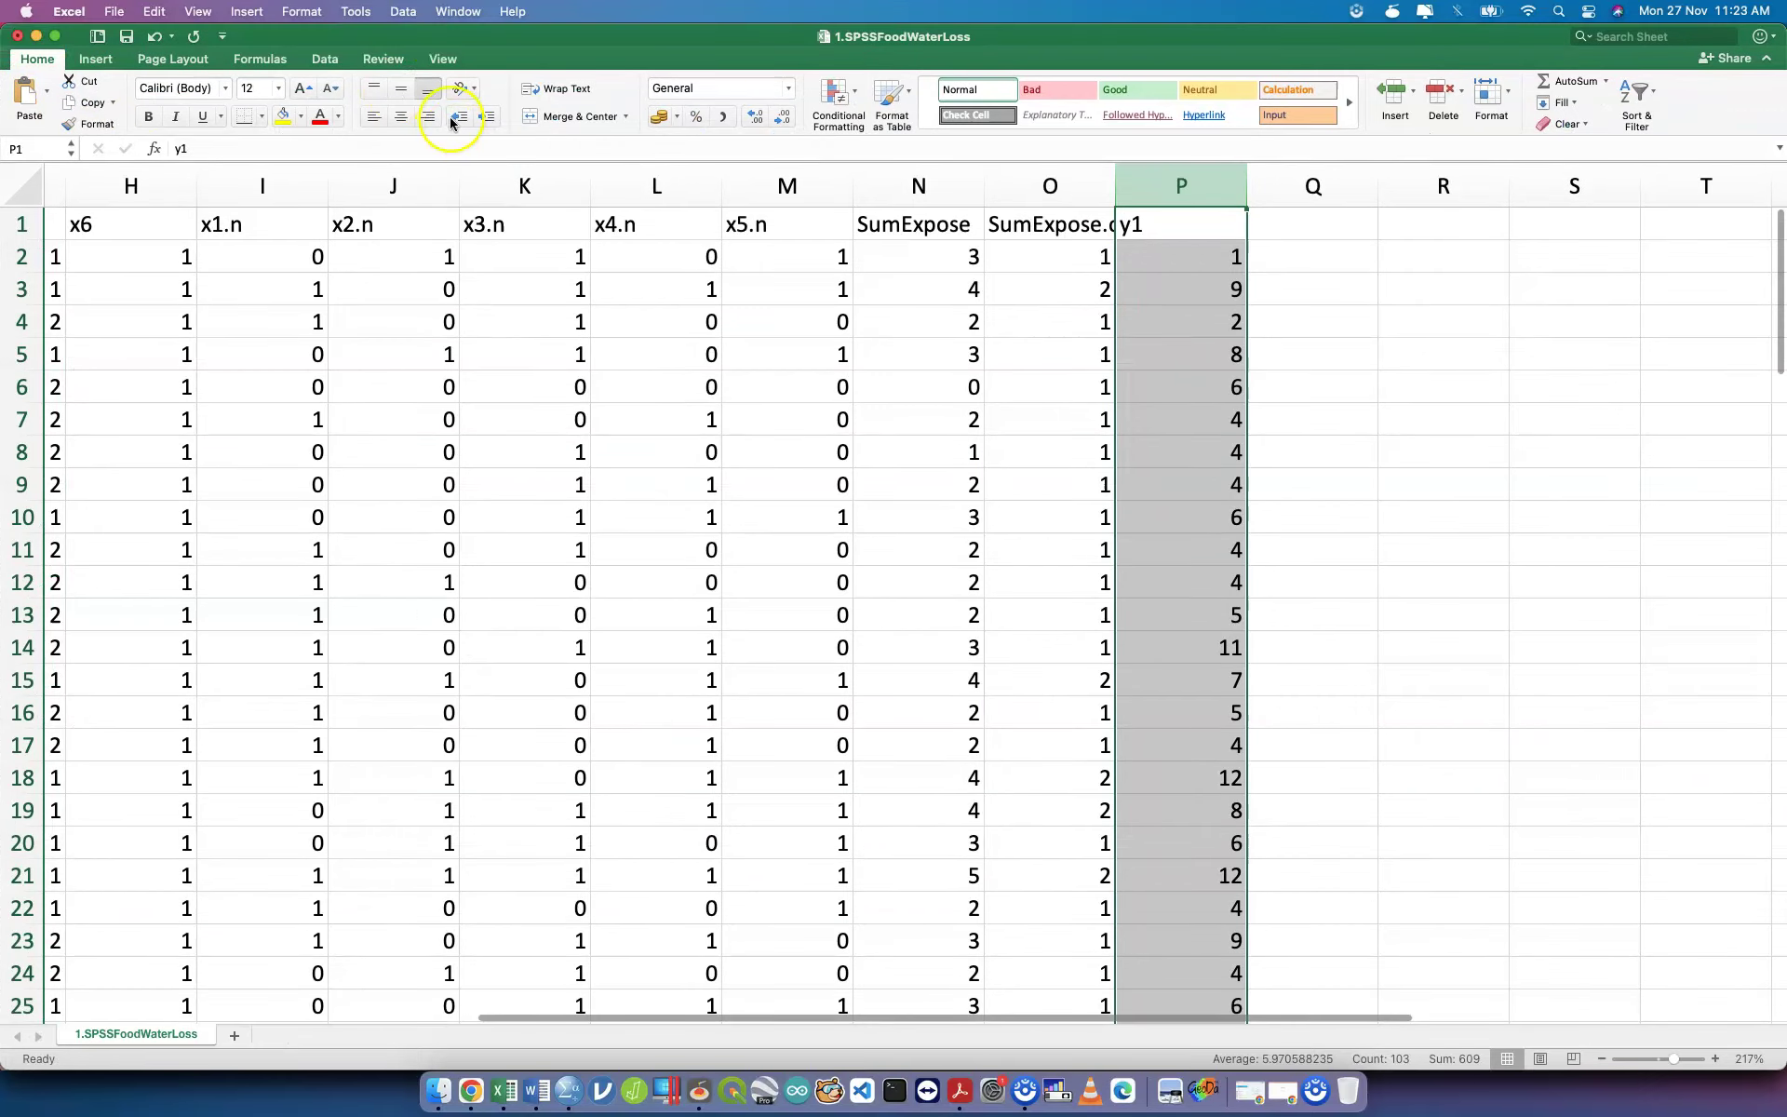
Start a Regression from the data analysis tools and set the input Y range to the y1 data, $P$1:$P$103.
click(331, 63)
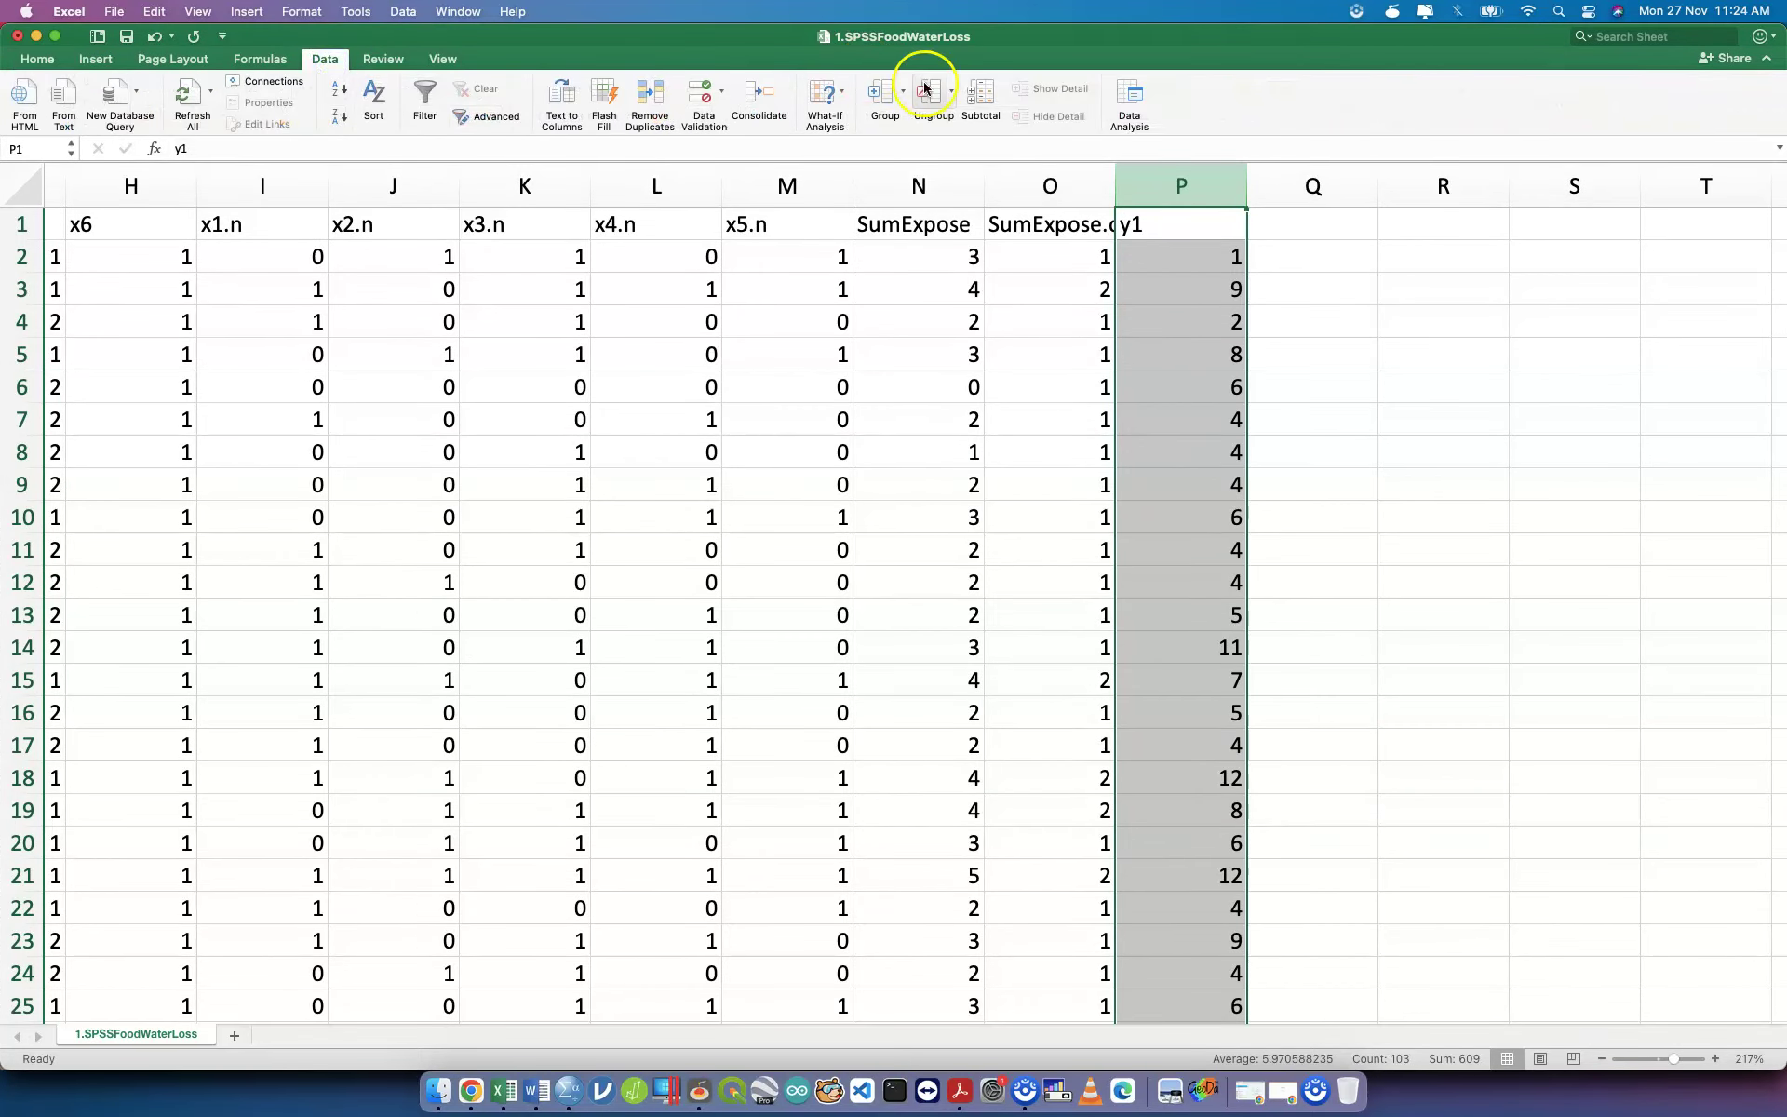
click(1133, 91)
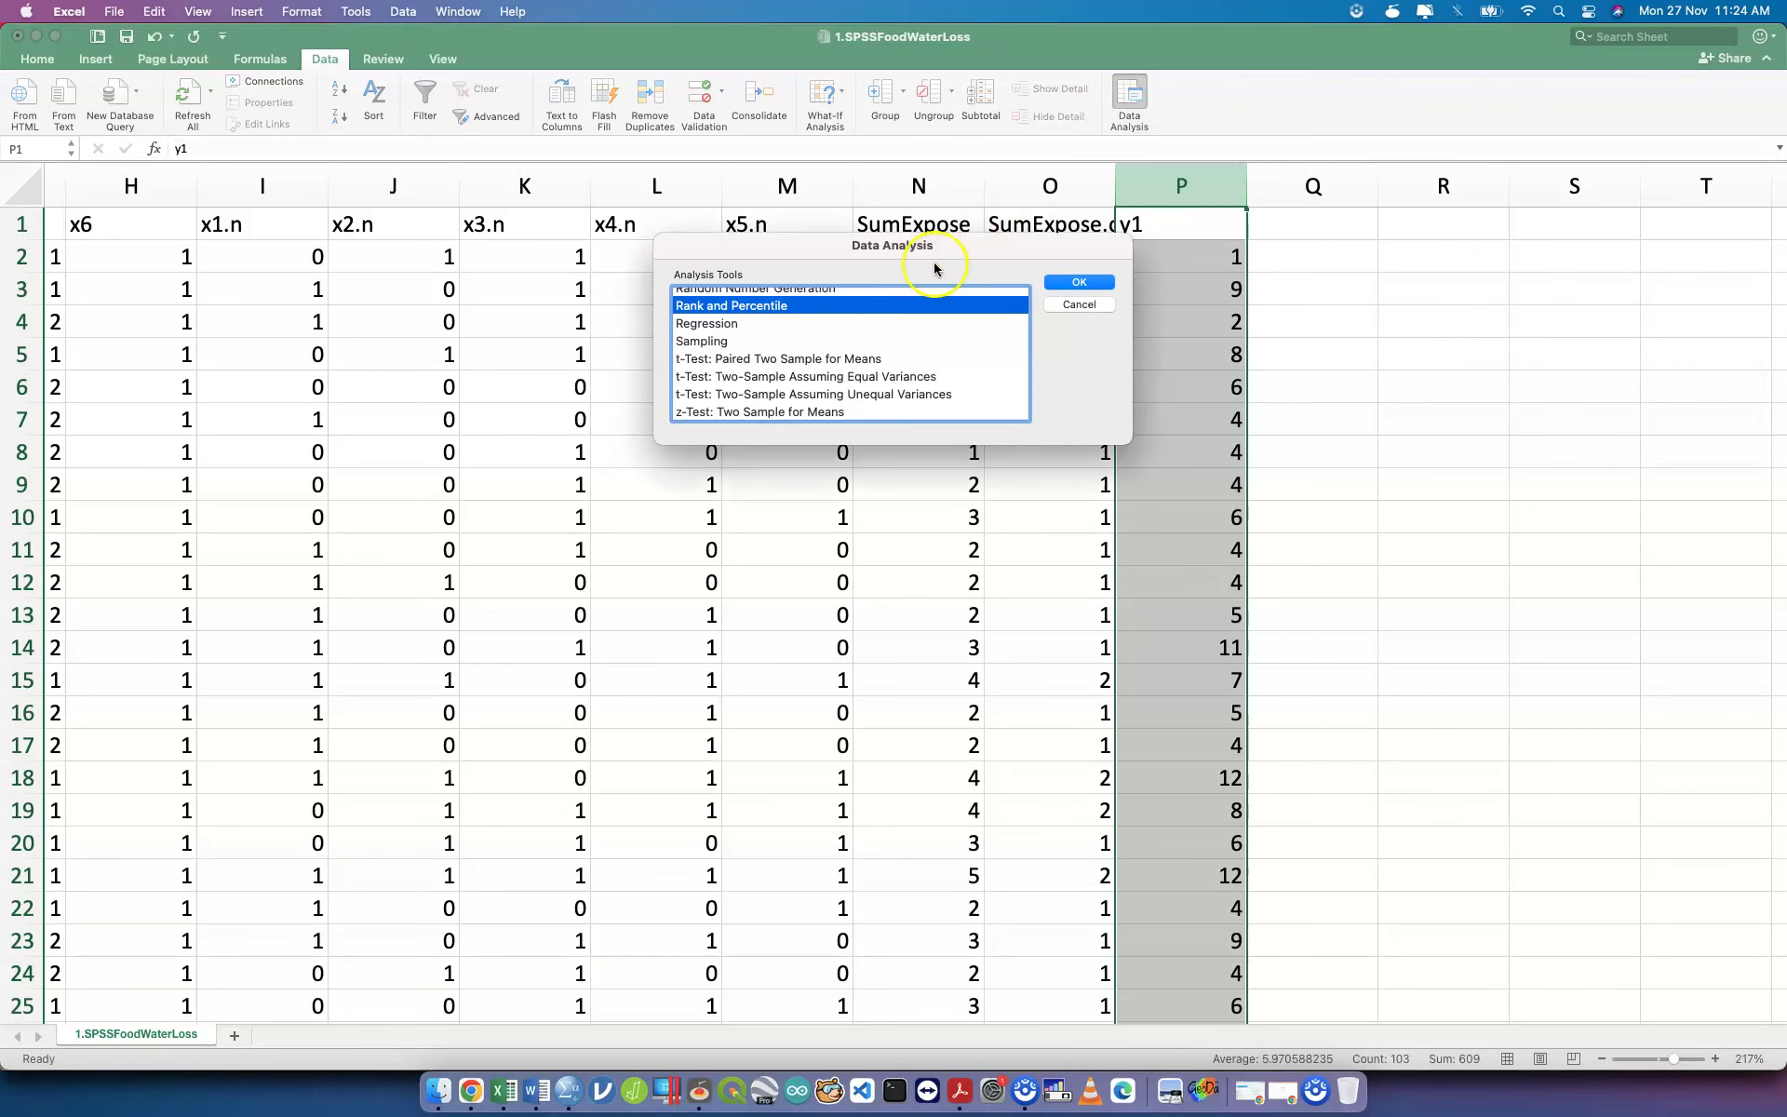
click(863, 325)
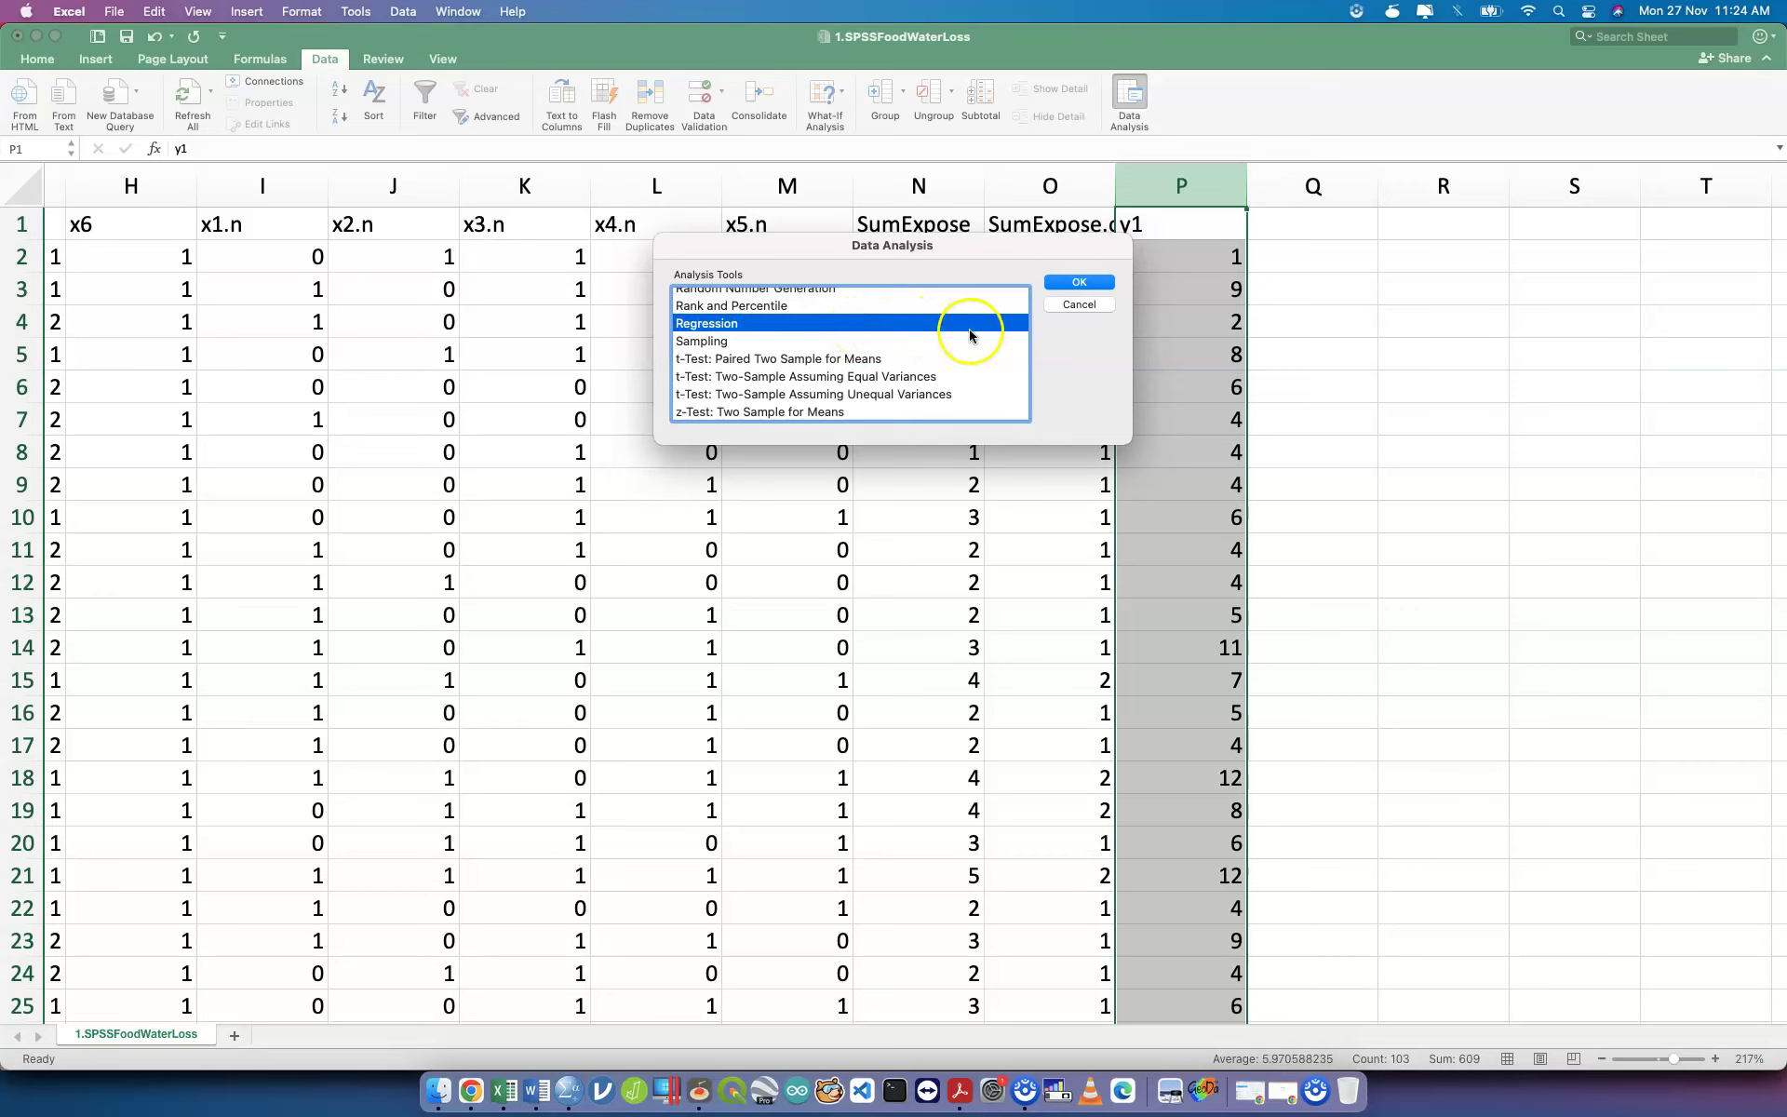
click(1099, 284)
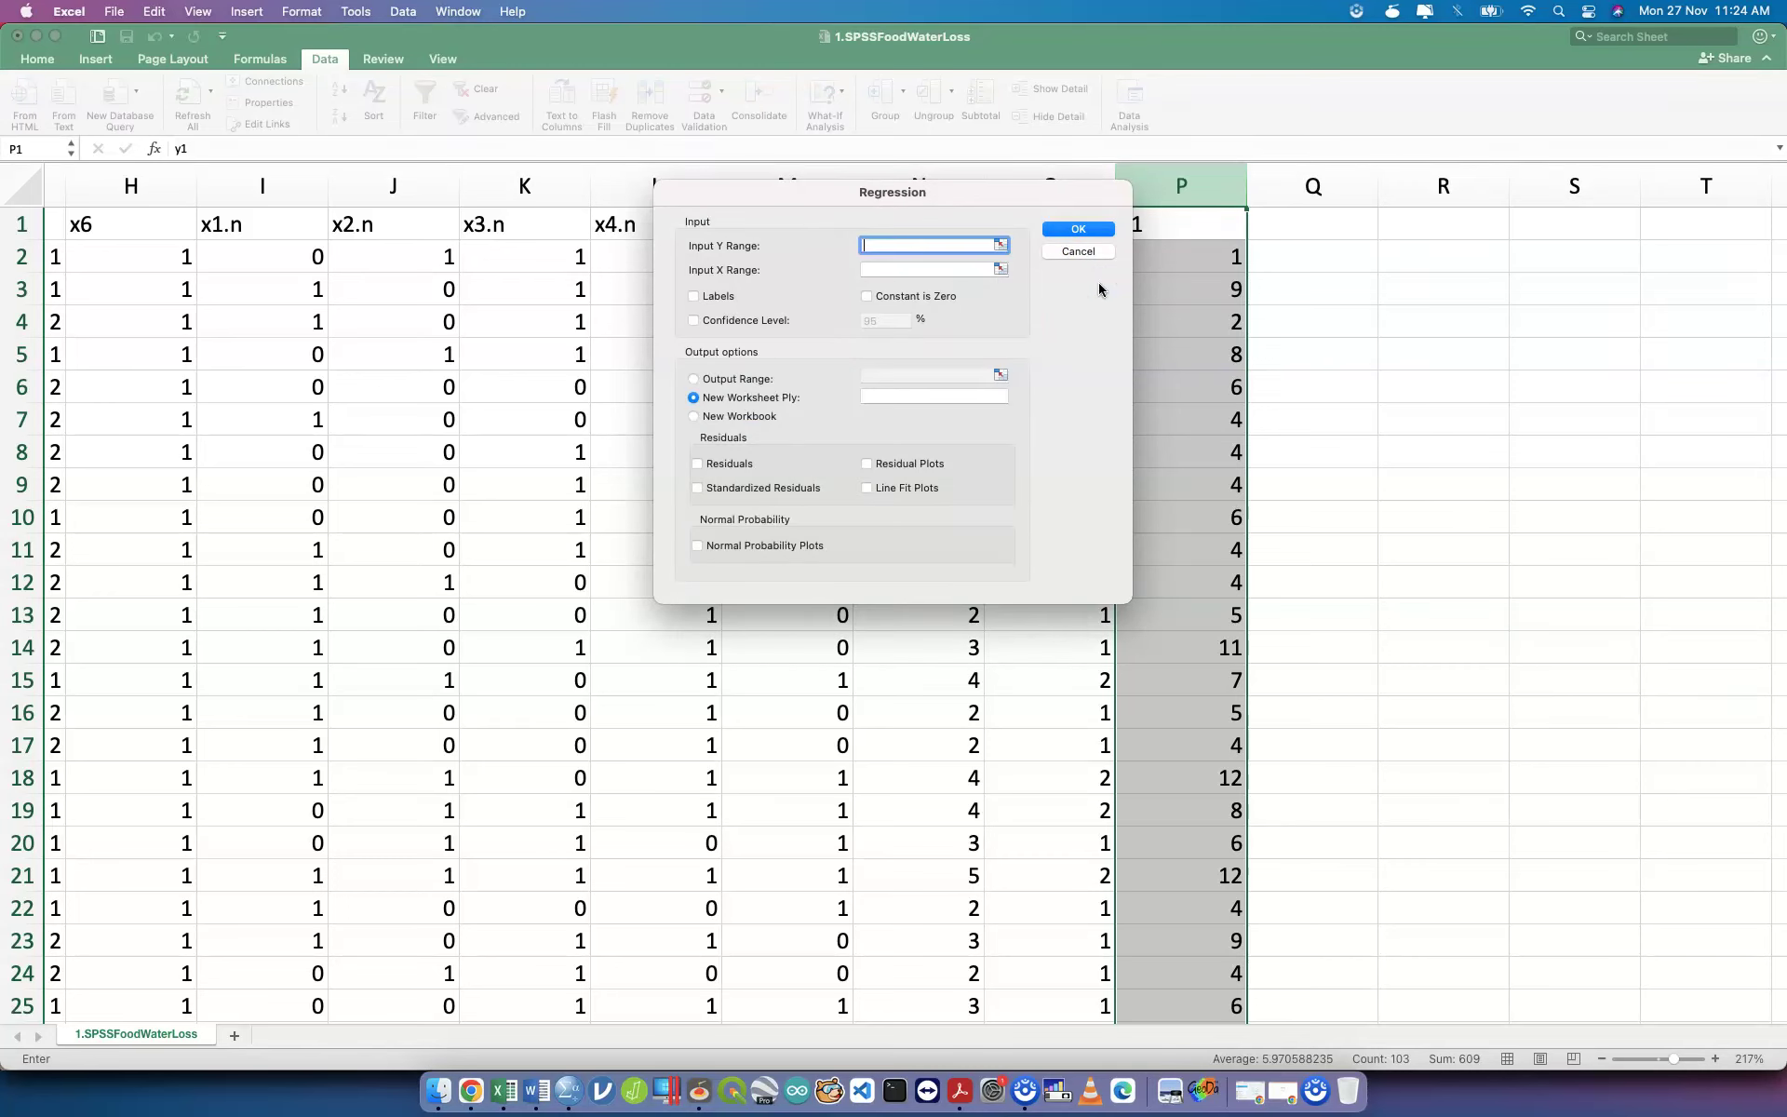
drag(940, 191, 426, 167)
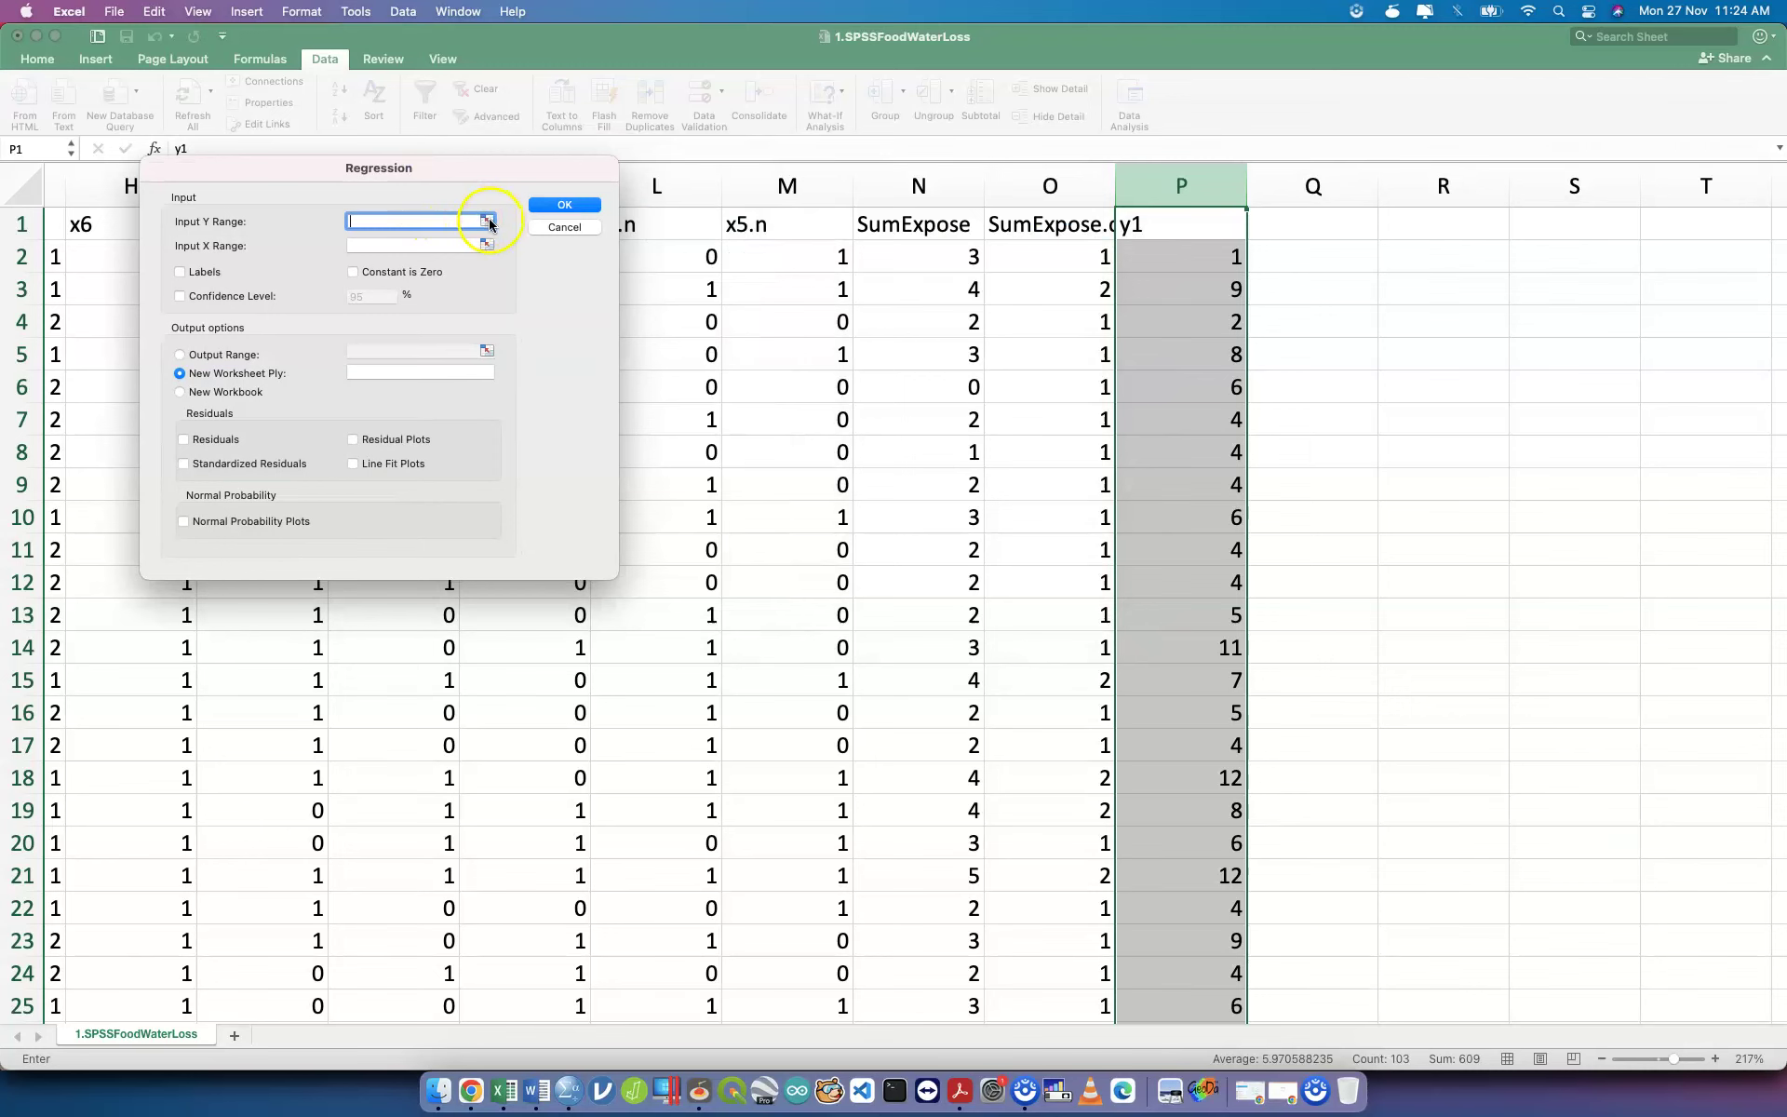
click(487, 222)
drag(1180, 224, 1201, 898)
click(610, 164)
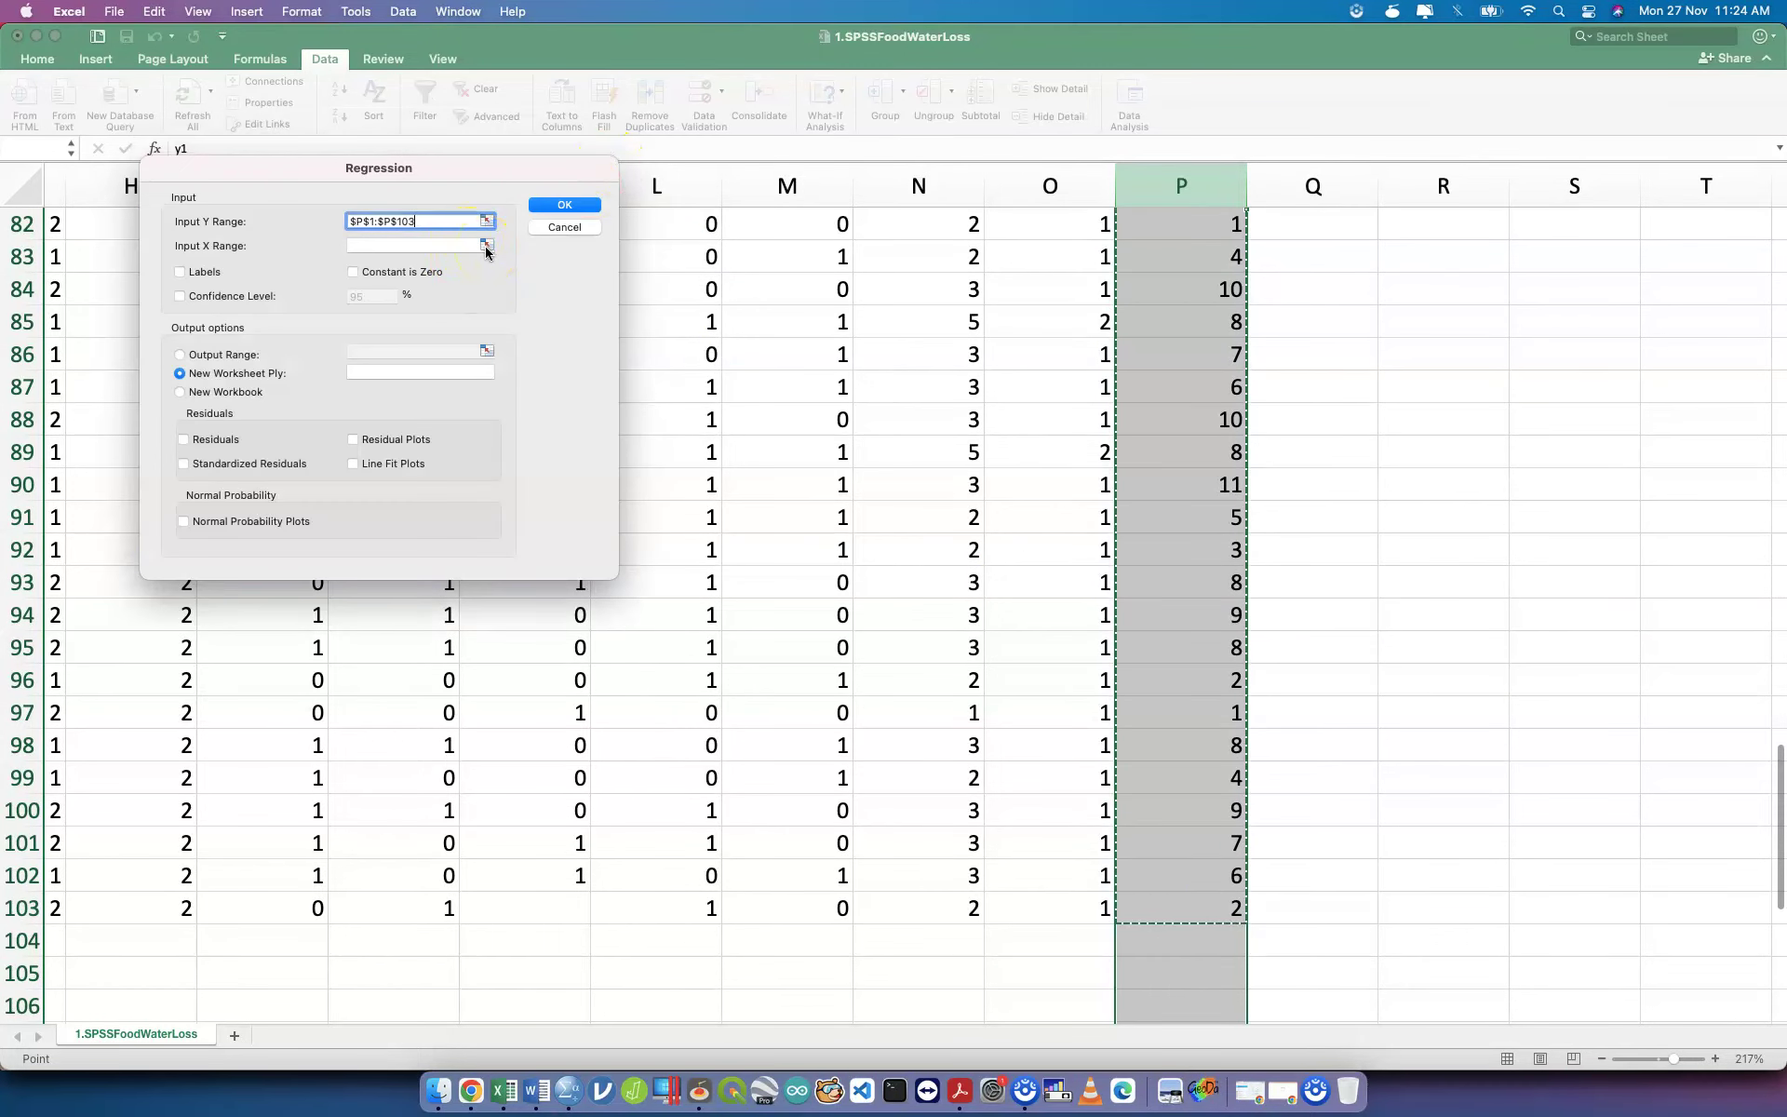
Set the regression's input X range to the SumExpose data, $N$1:$N$103.
click(486, 245)
scroll(1021, 307, up, 15)
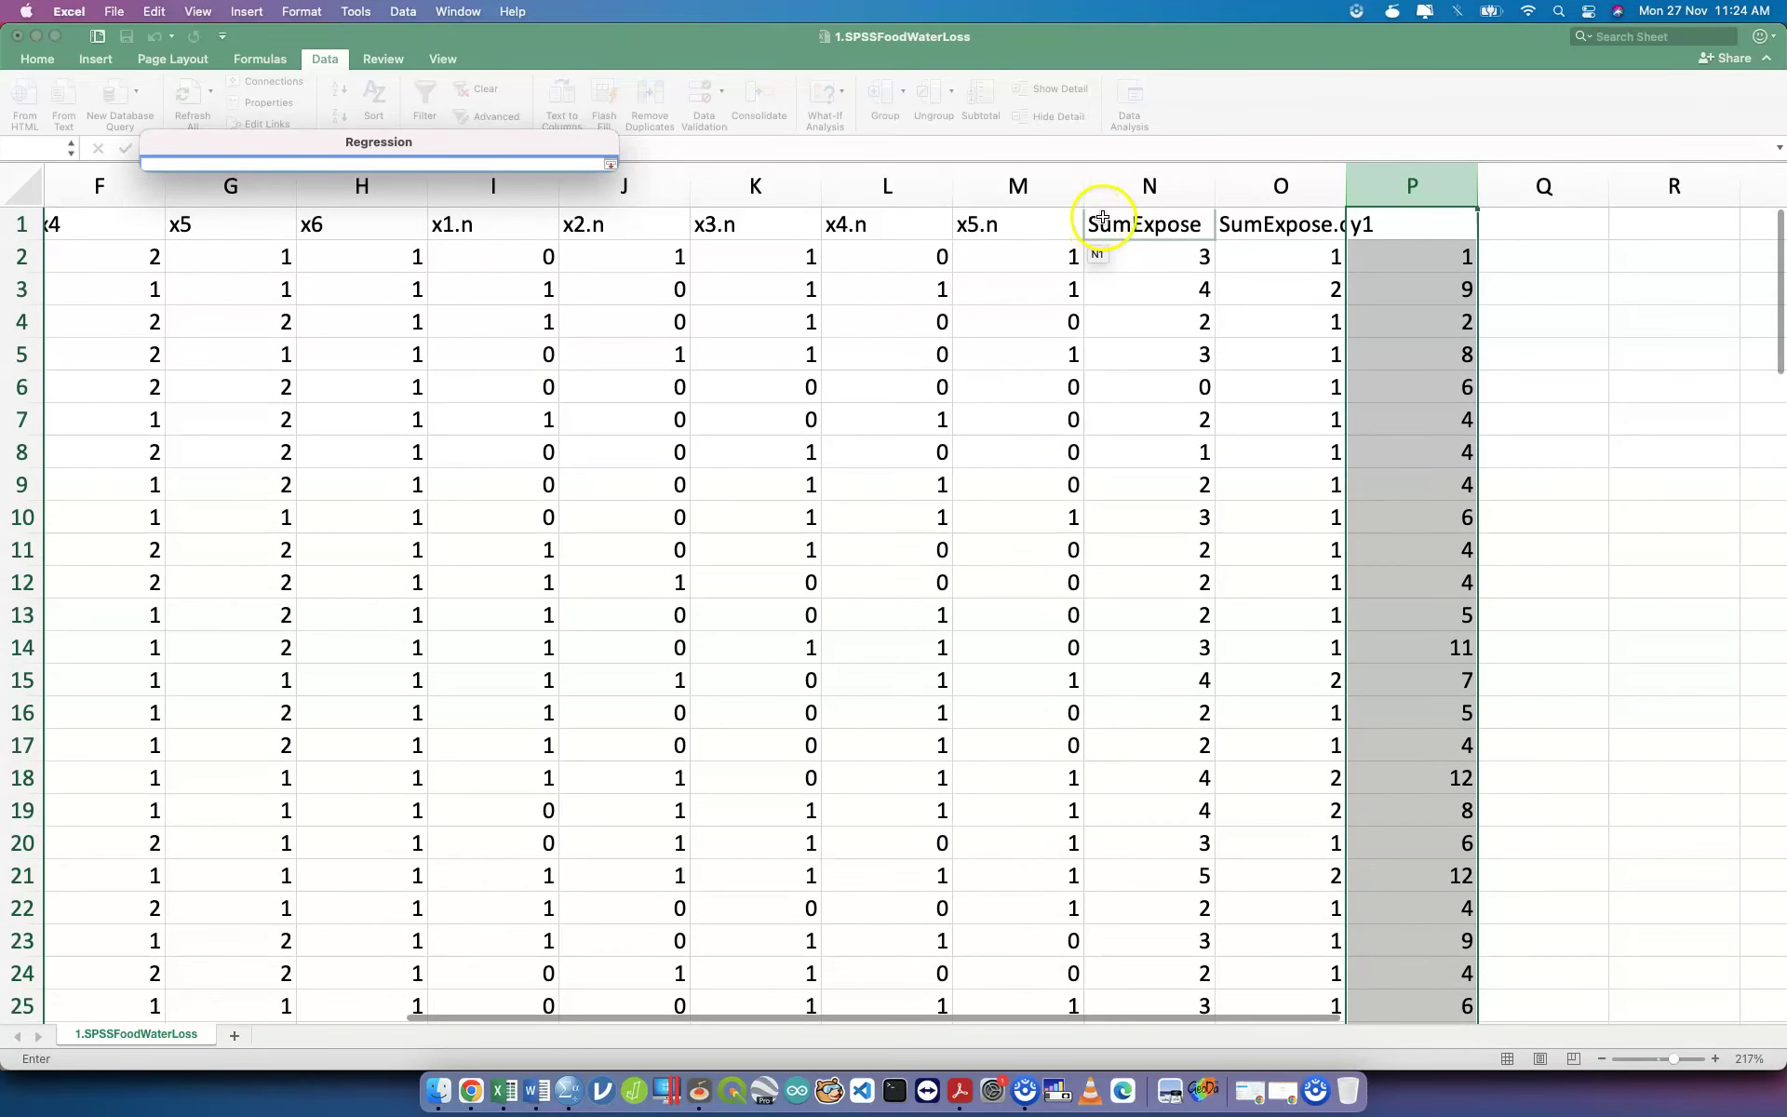
drag(1103, 224, 648, 179)
click(610, 164)
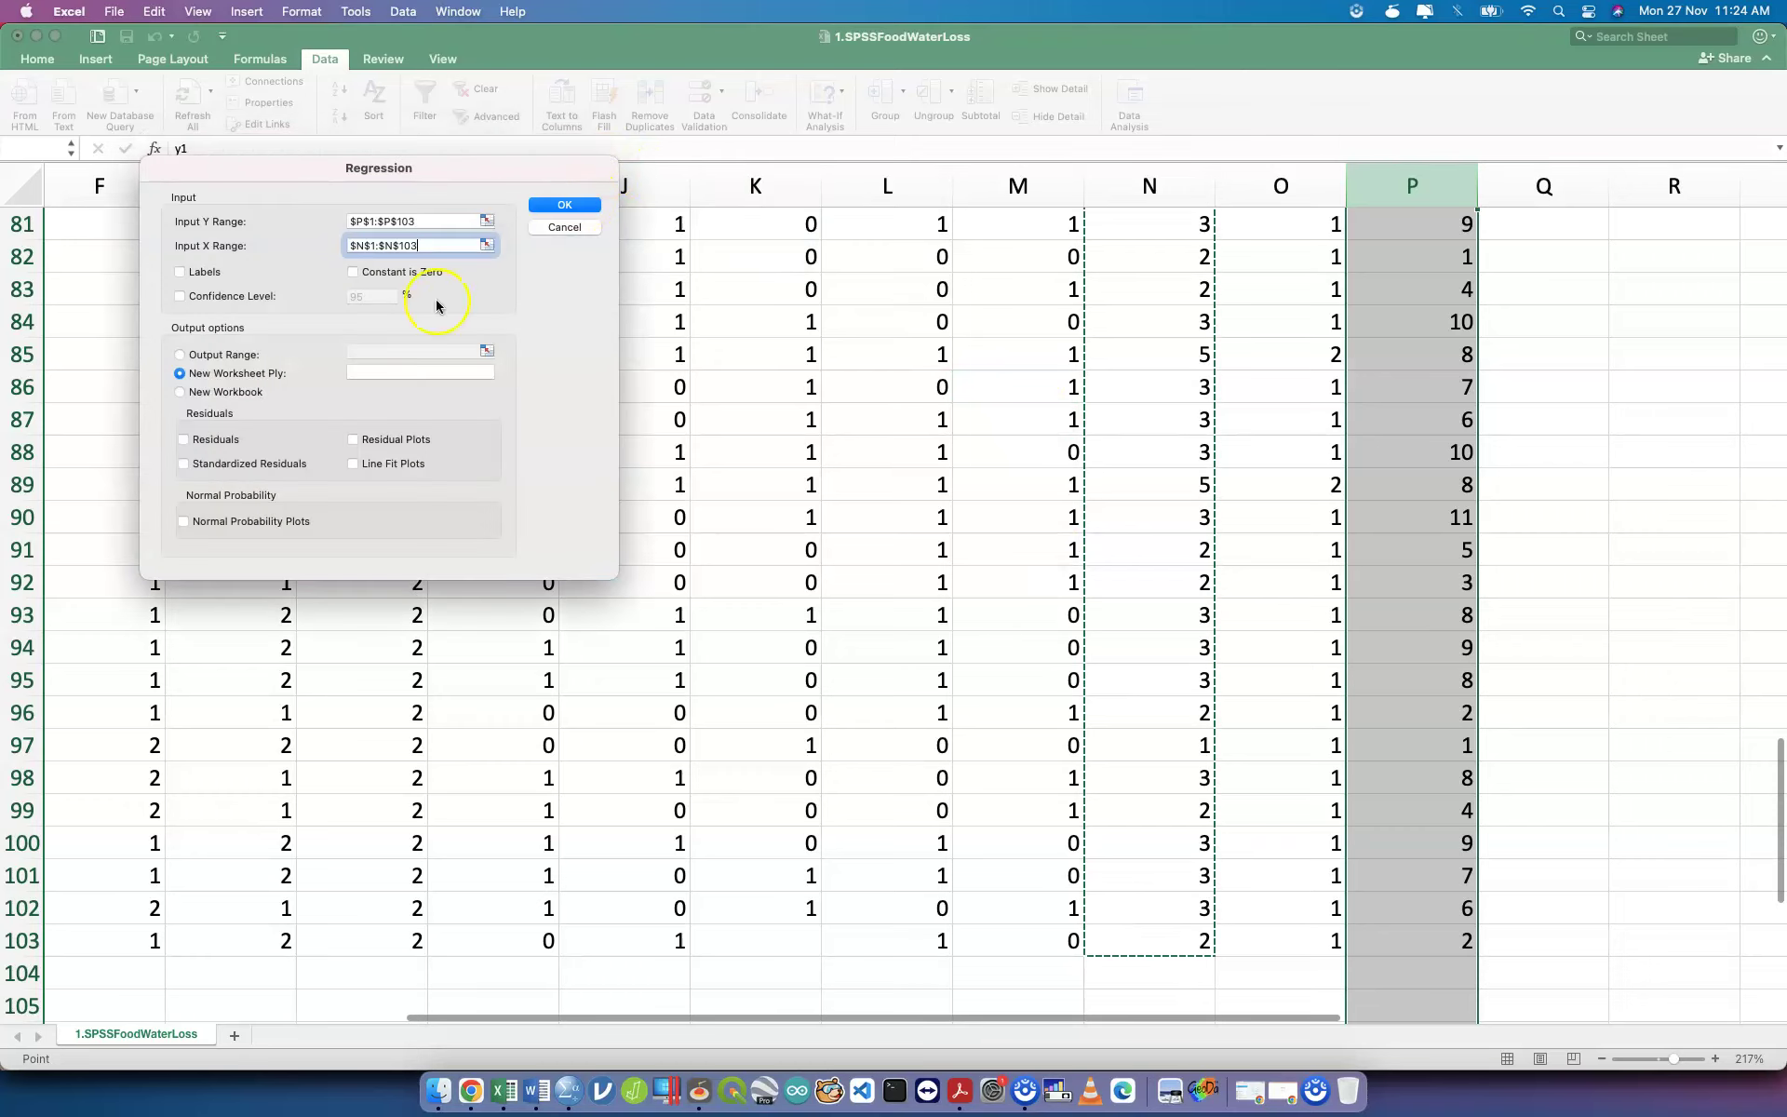
Include labels and a 95% confidence level in the regression, and send the output to a new worksheet named PE.
click(200, 275)
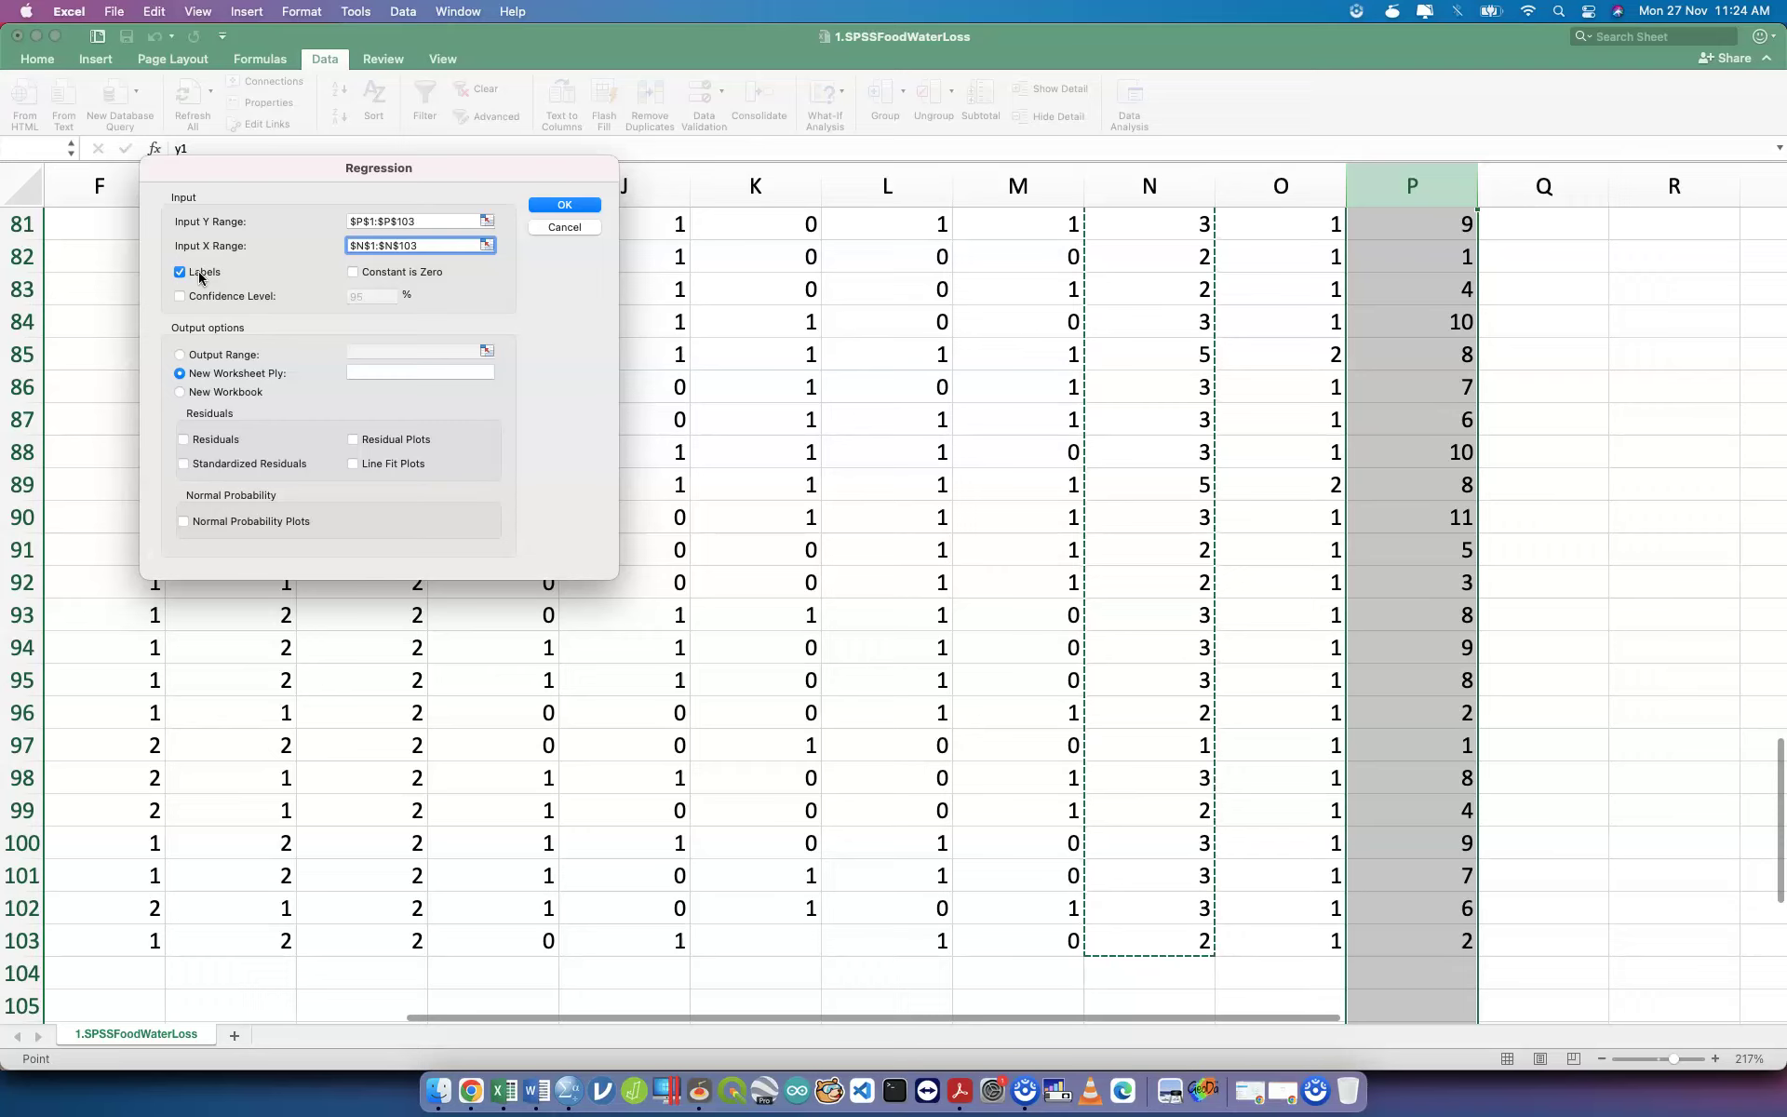
click(216, 296)
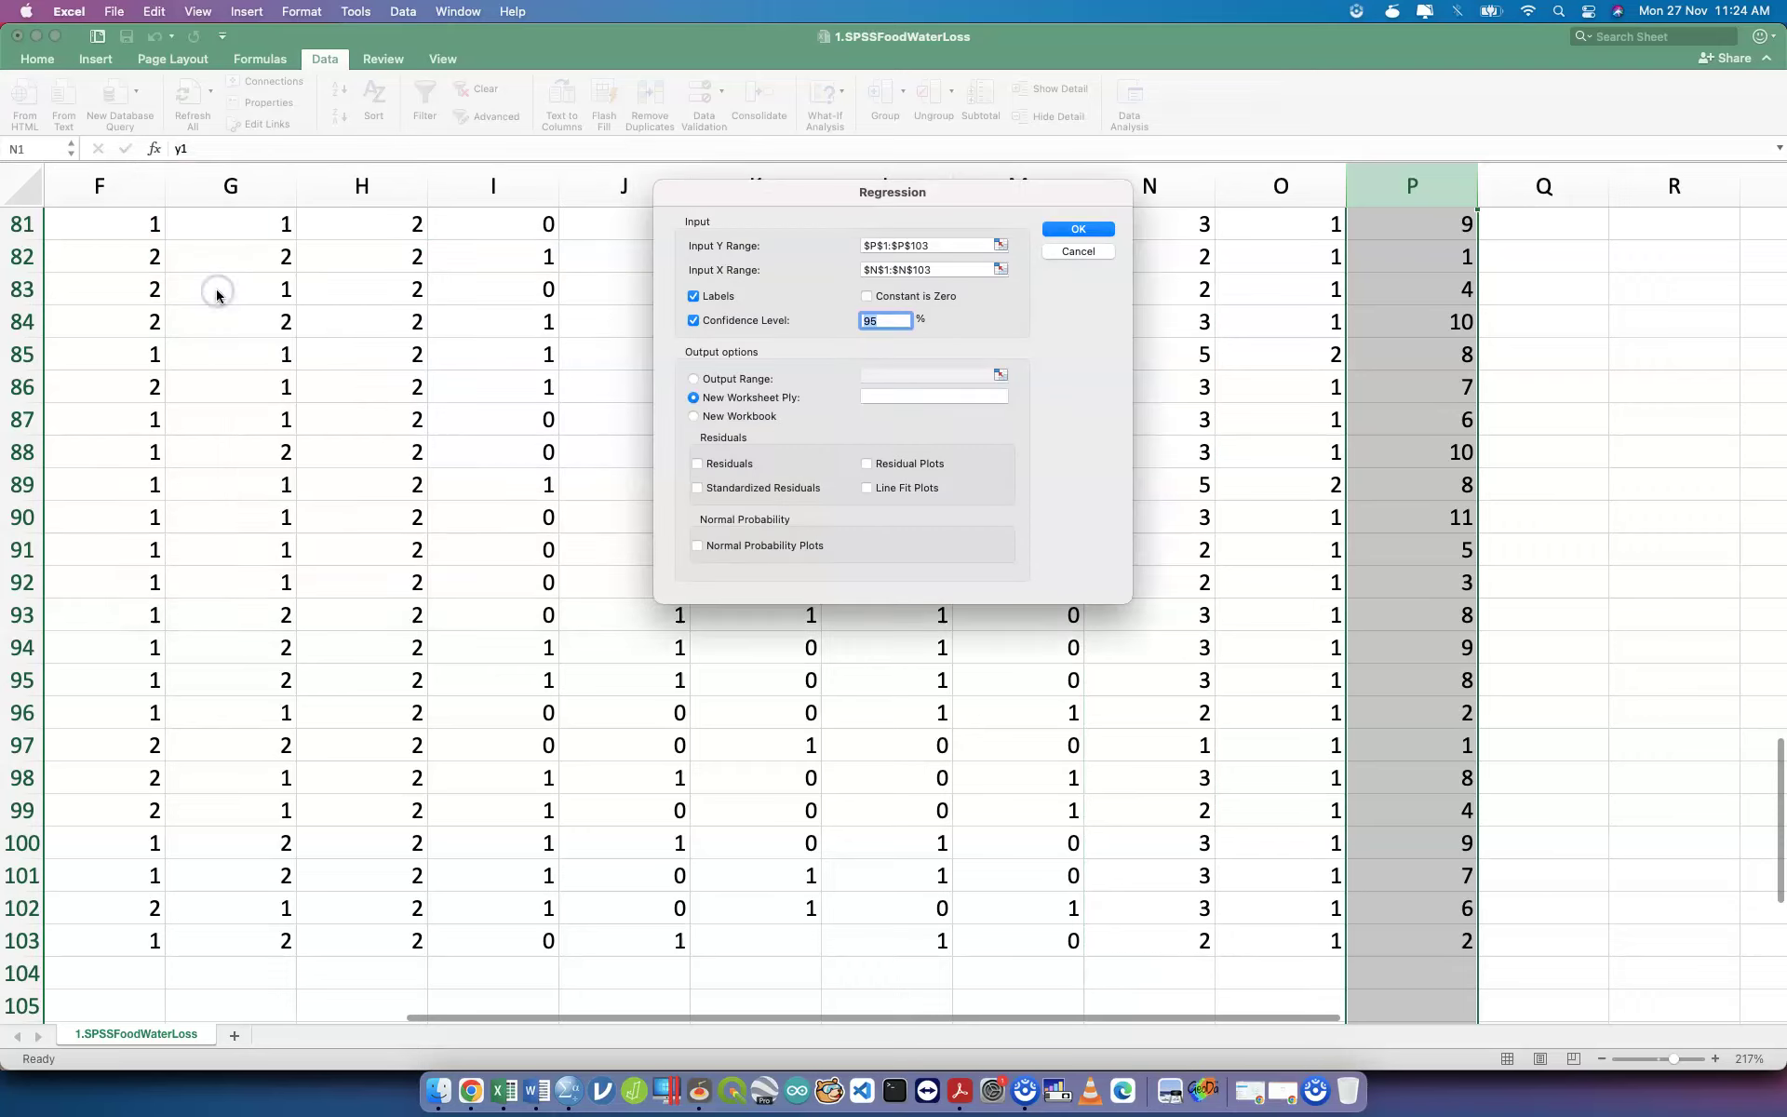
click(881, 320)
click(763, 402)
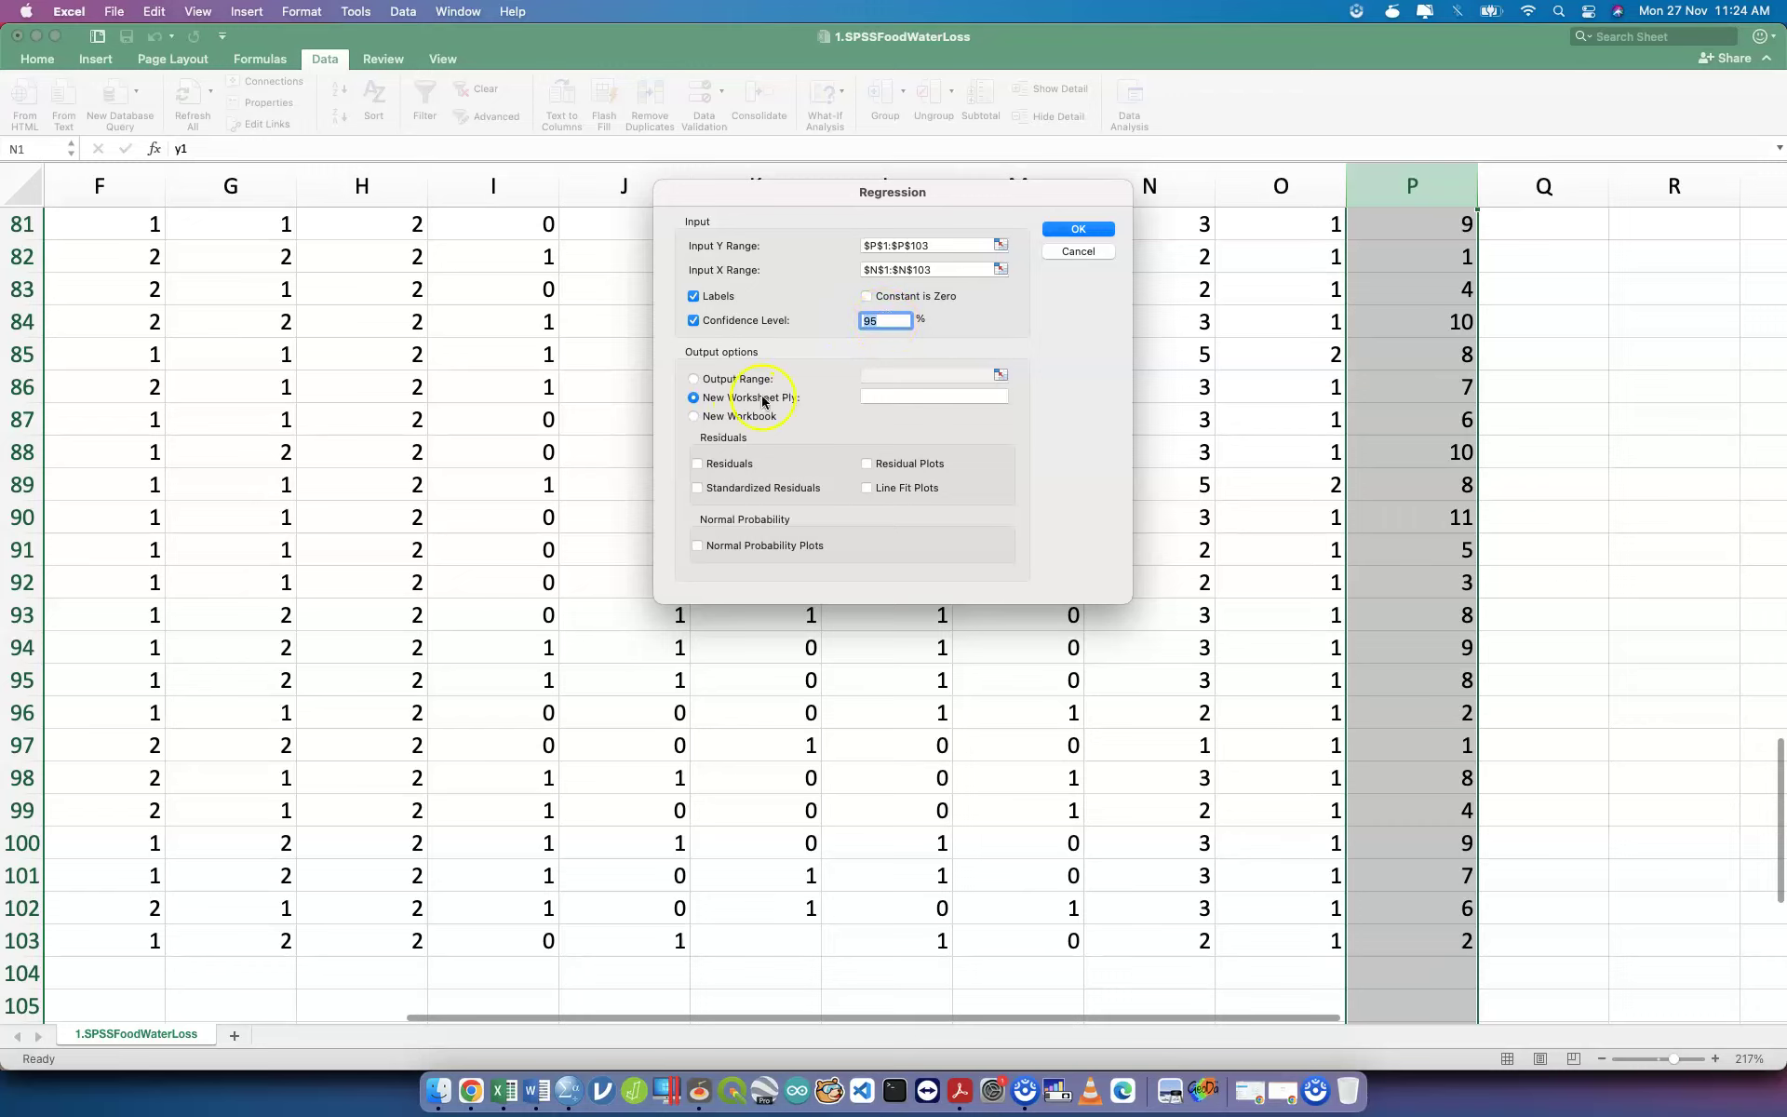
click(893, 401)
text(PE)
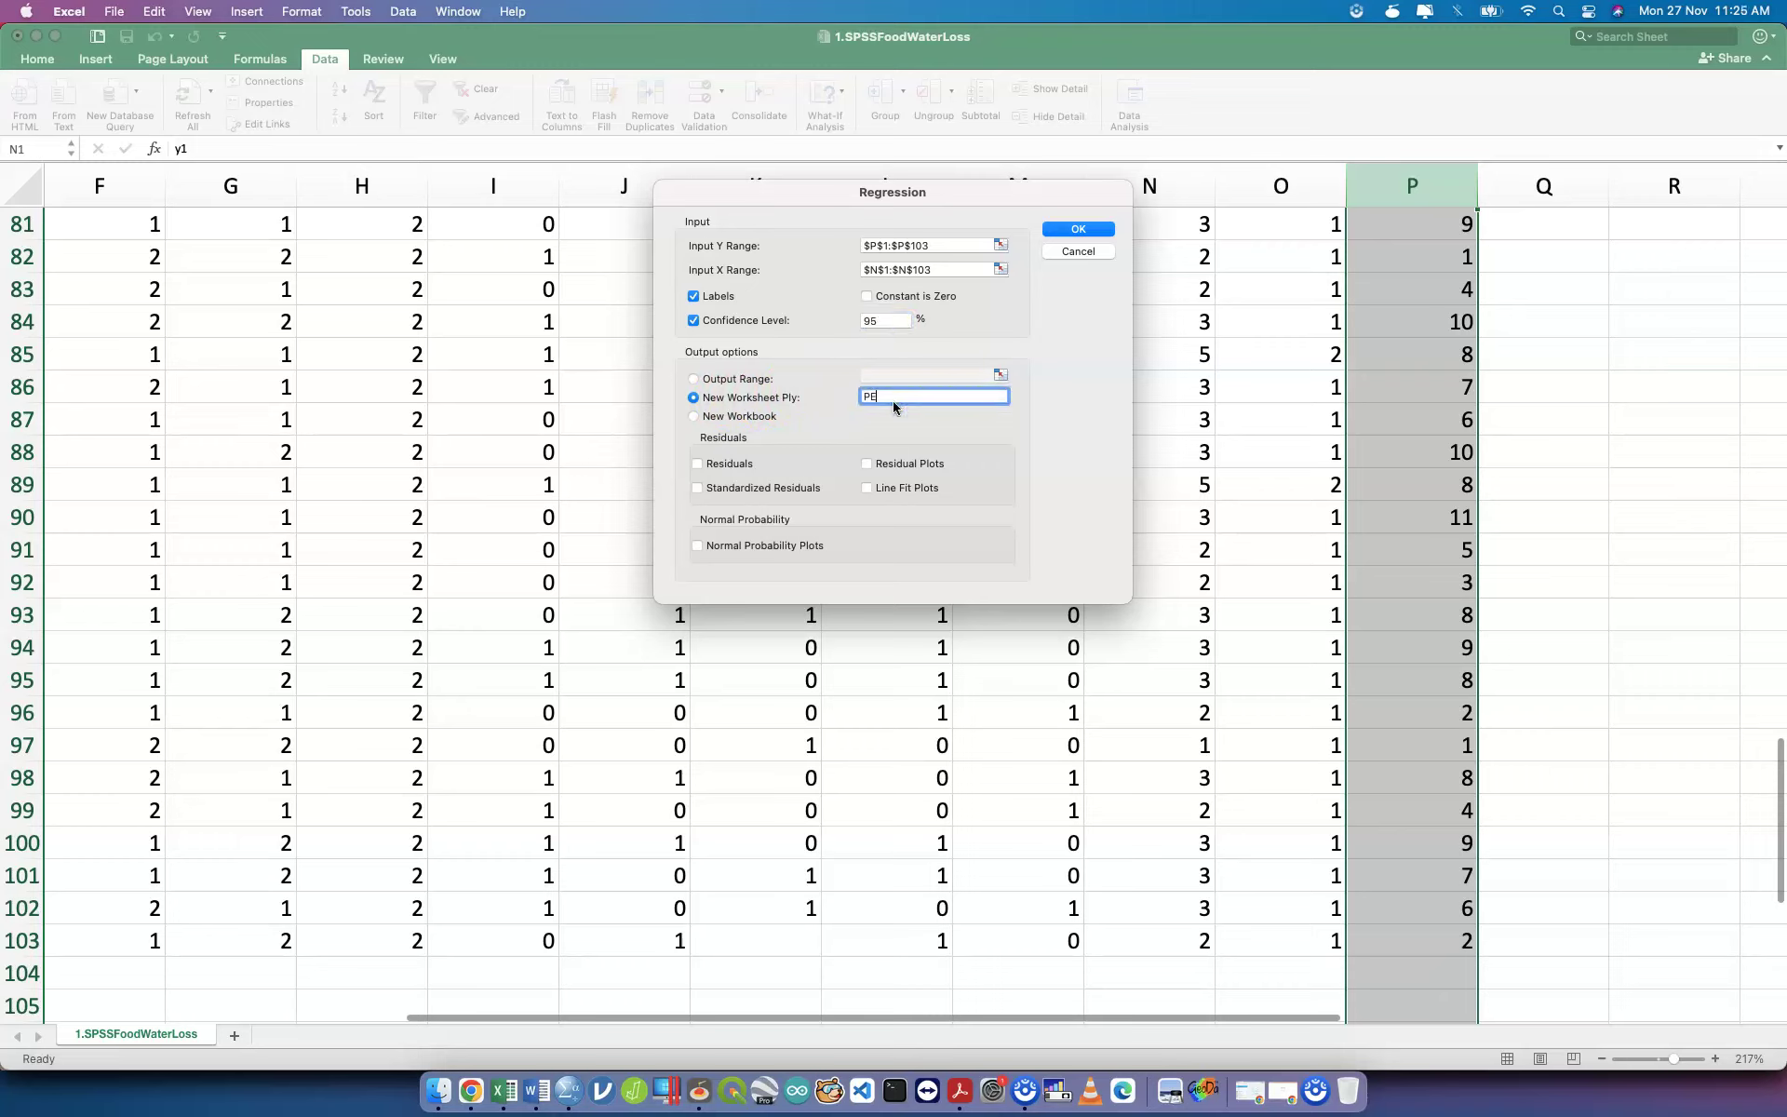
click(734, 465)
click(732, 485)
click(910, 462)
click(916, 488)
click(790, 547)
click(730, 465)
click(737, 489)
click(754, 555)
click(867, 488)
click(866, 465)
Run the regression and look over the summary output on the PE sheet.
click(1082, 230)
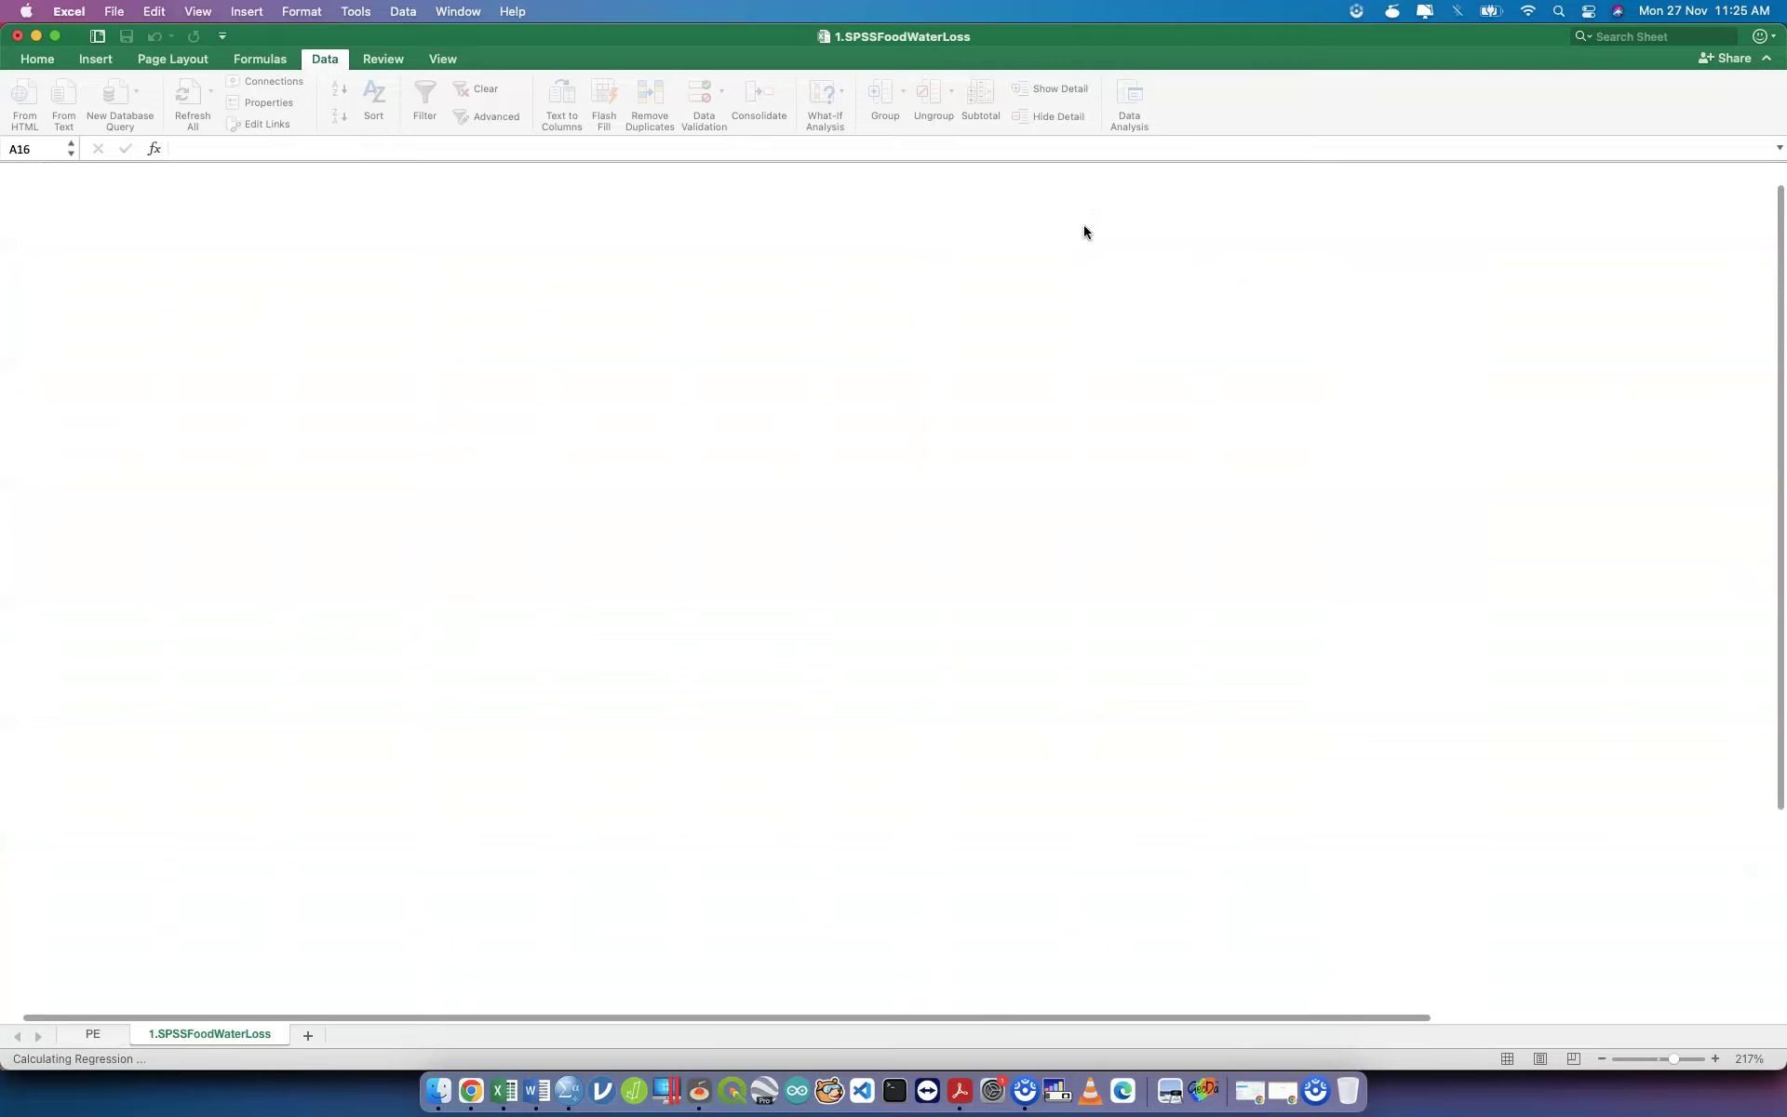
scroll(191, 249, up, 3)
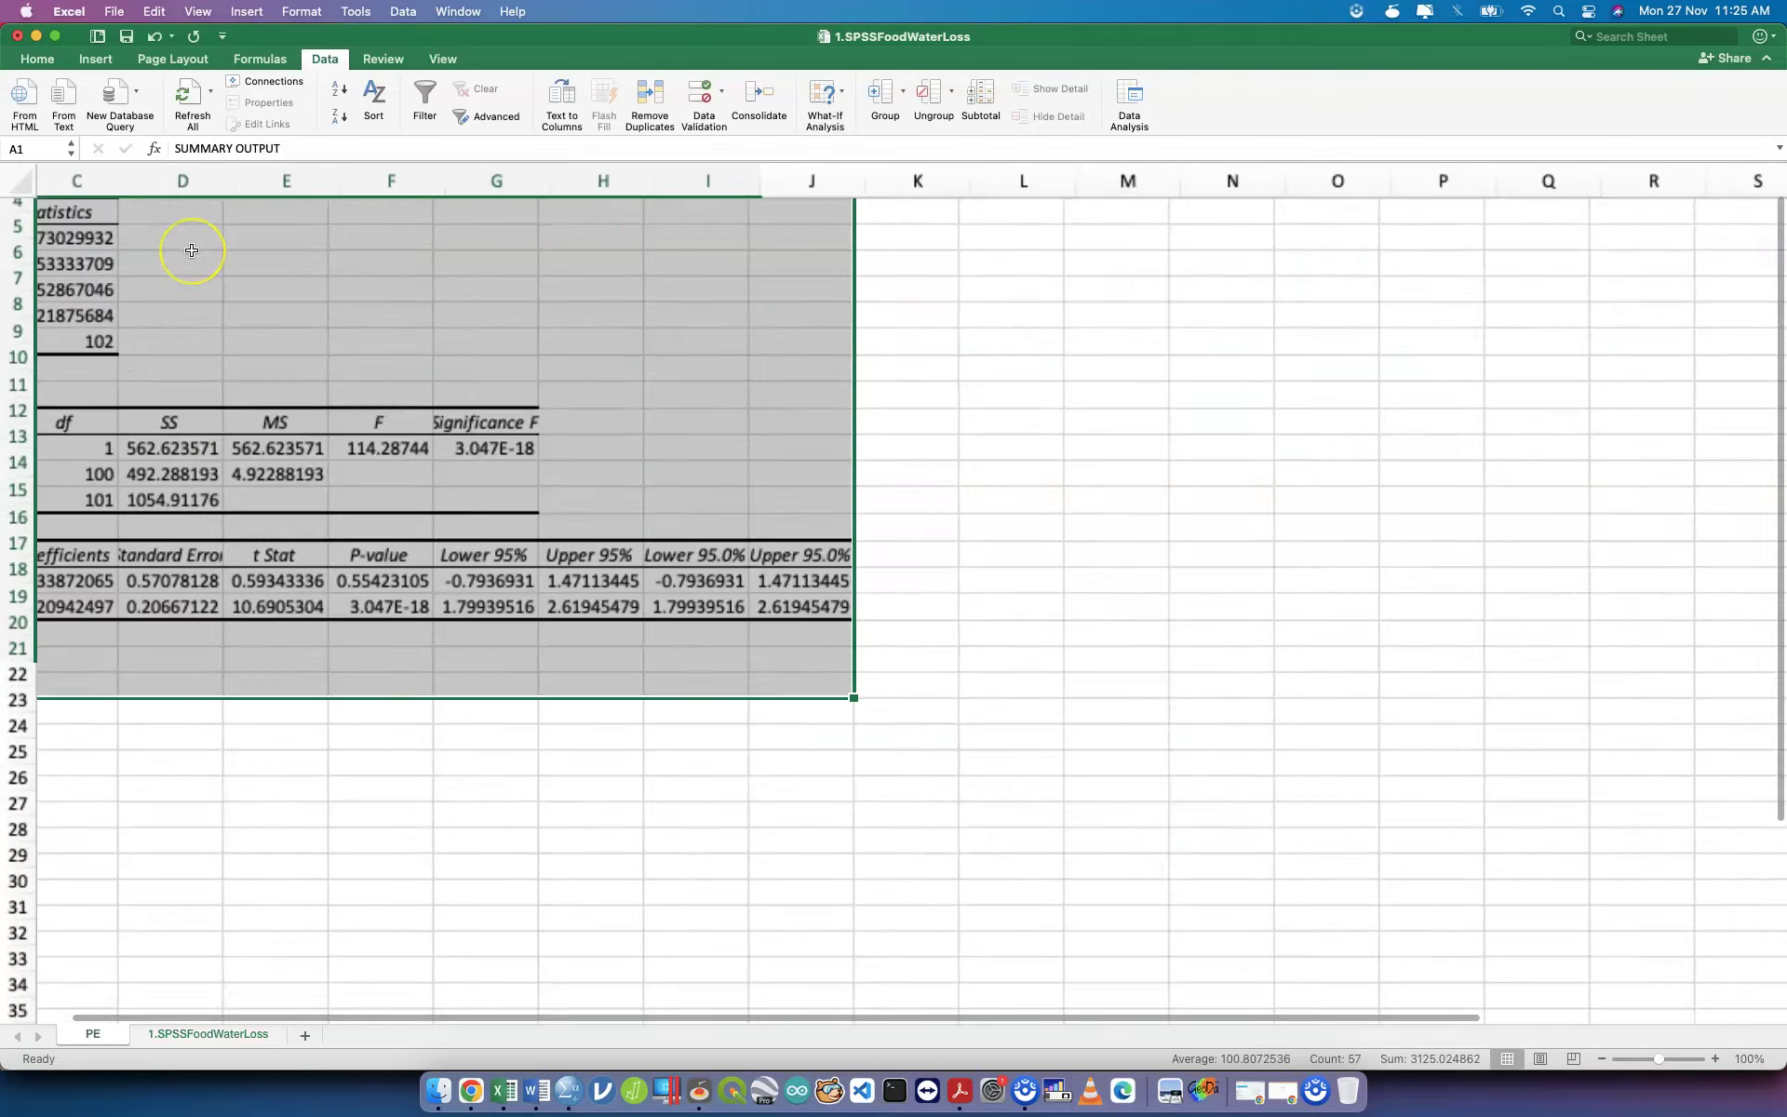
Widen columns A, B and C of the PE sheet so the regression labels and statistics fit.
scroll(279, 317, left, 5)
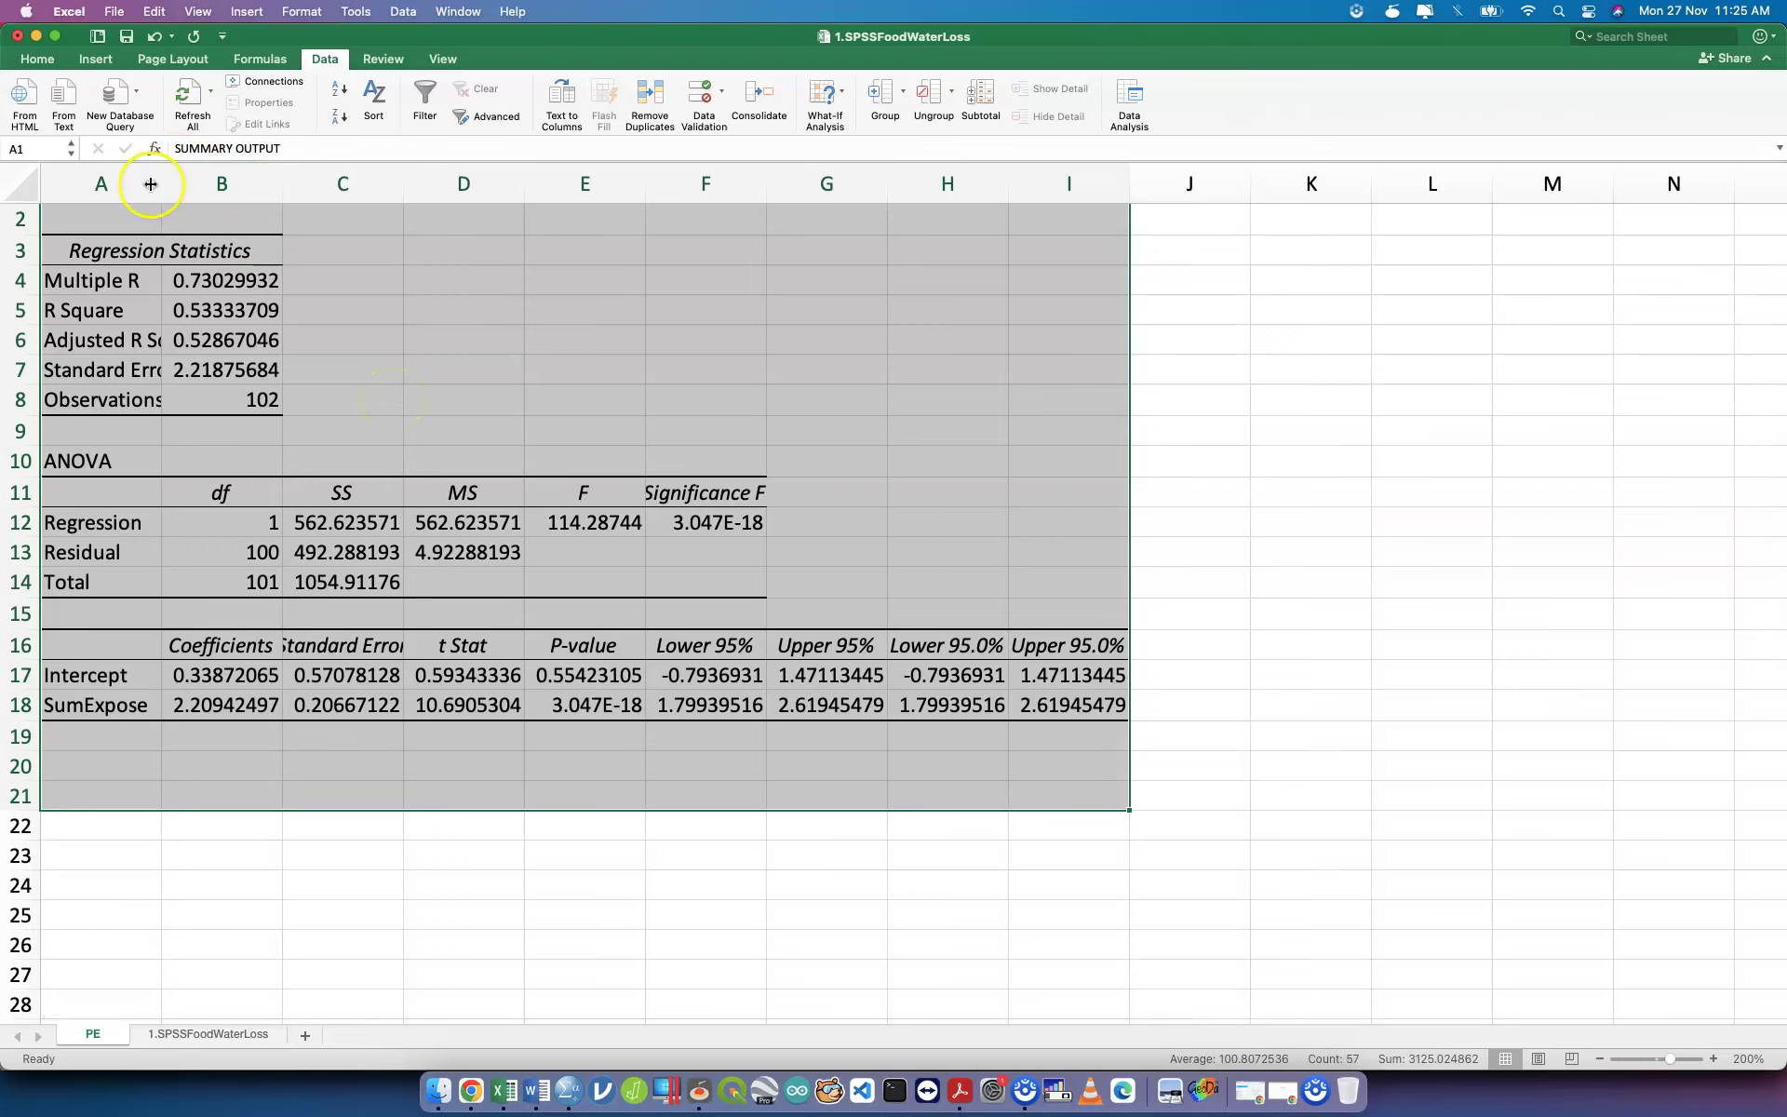
drag(159, 182, 239, 182)
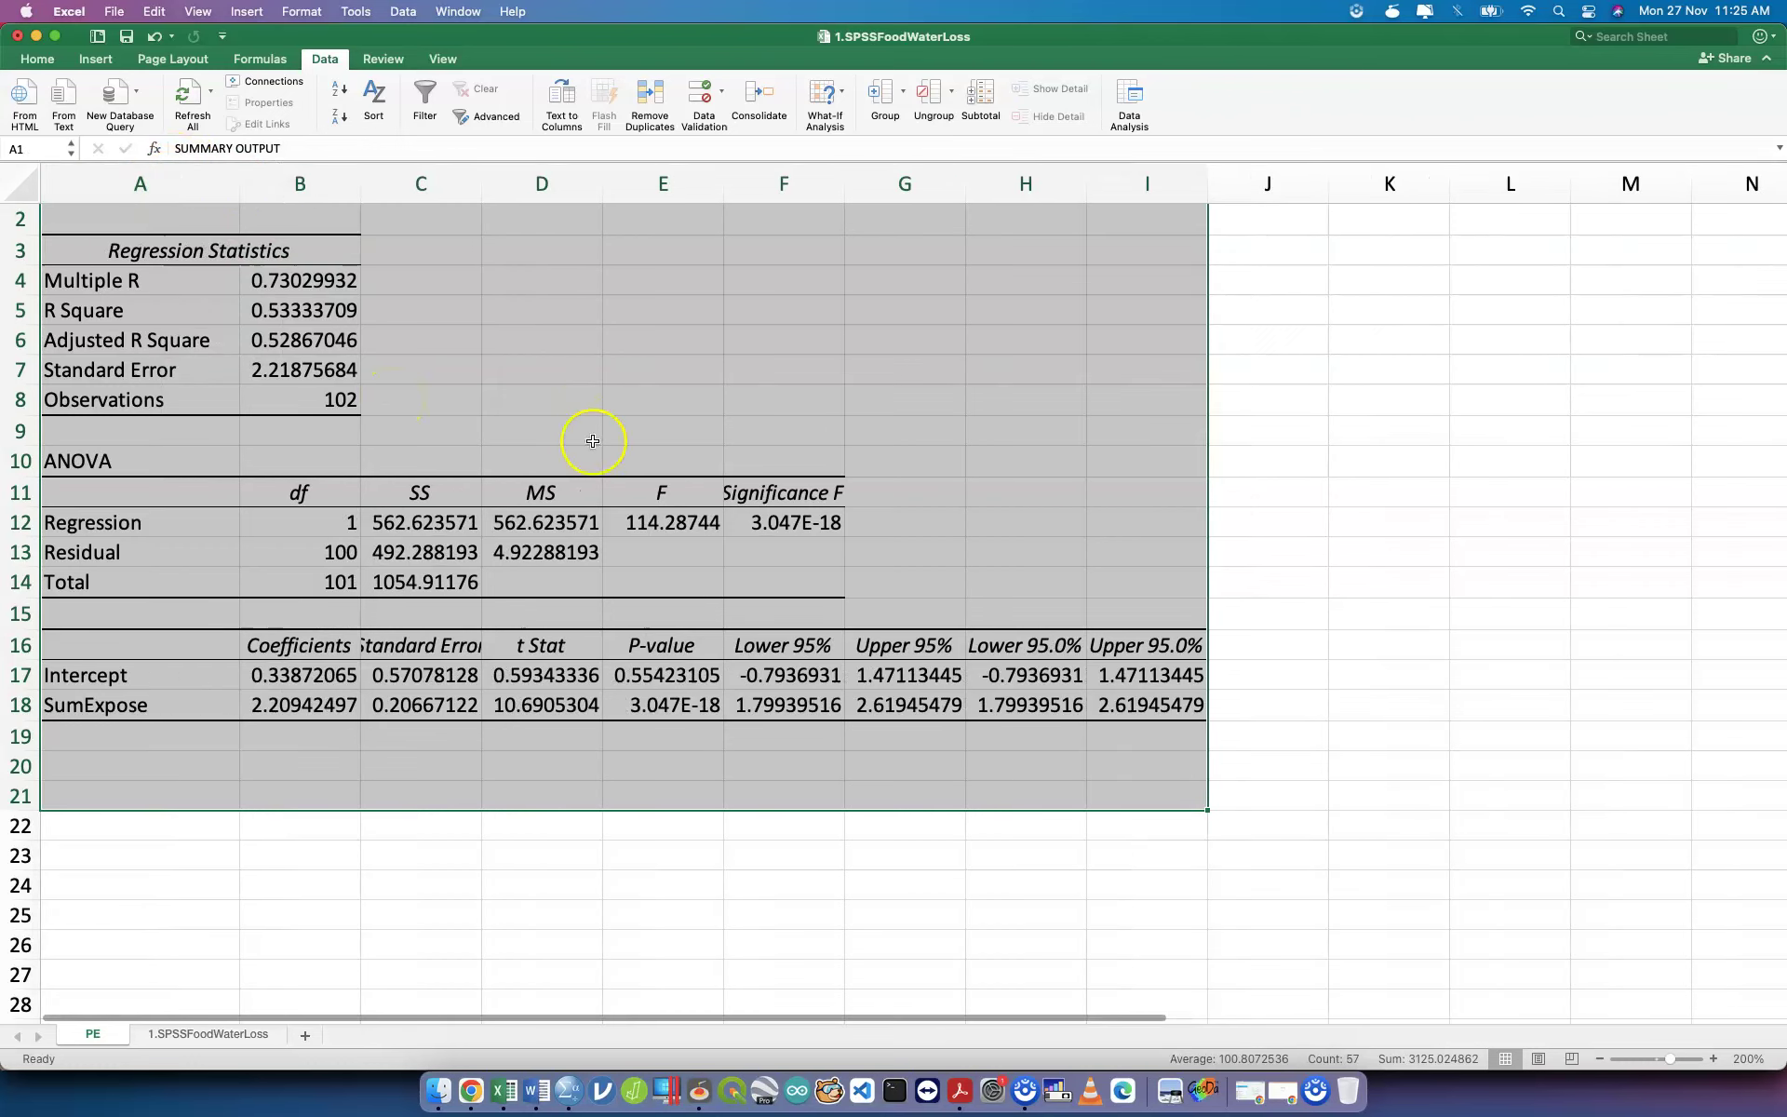
click(850, 540)
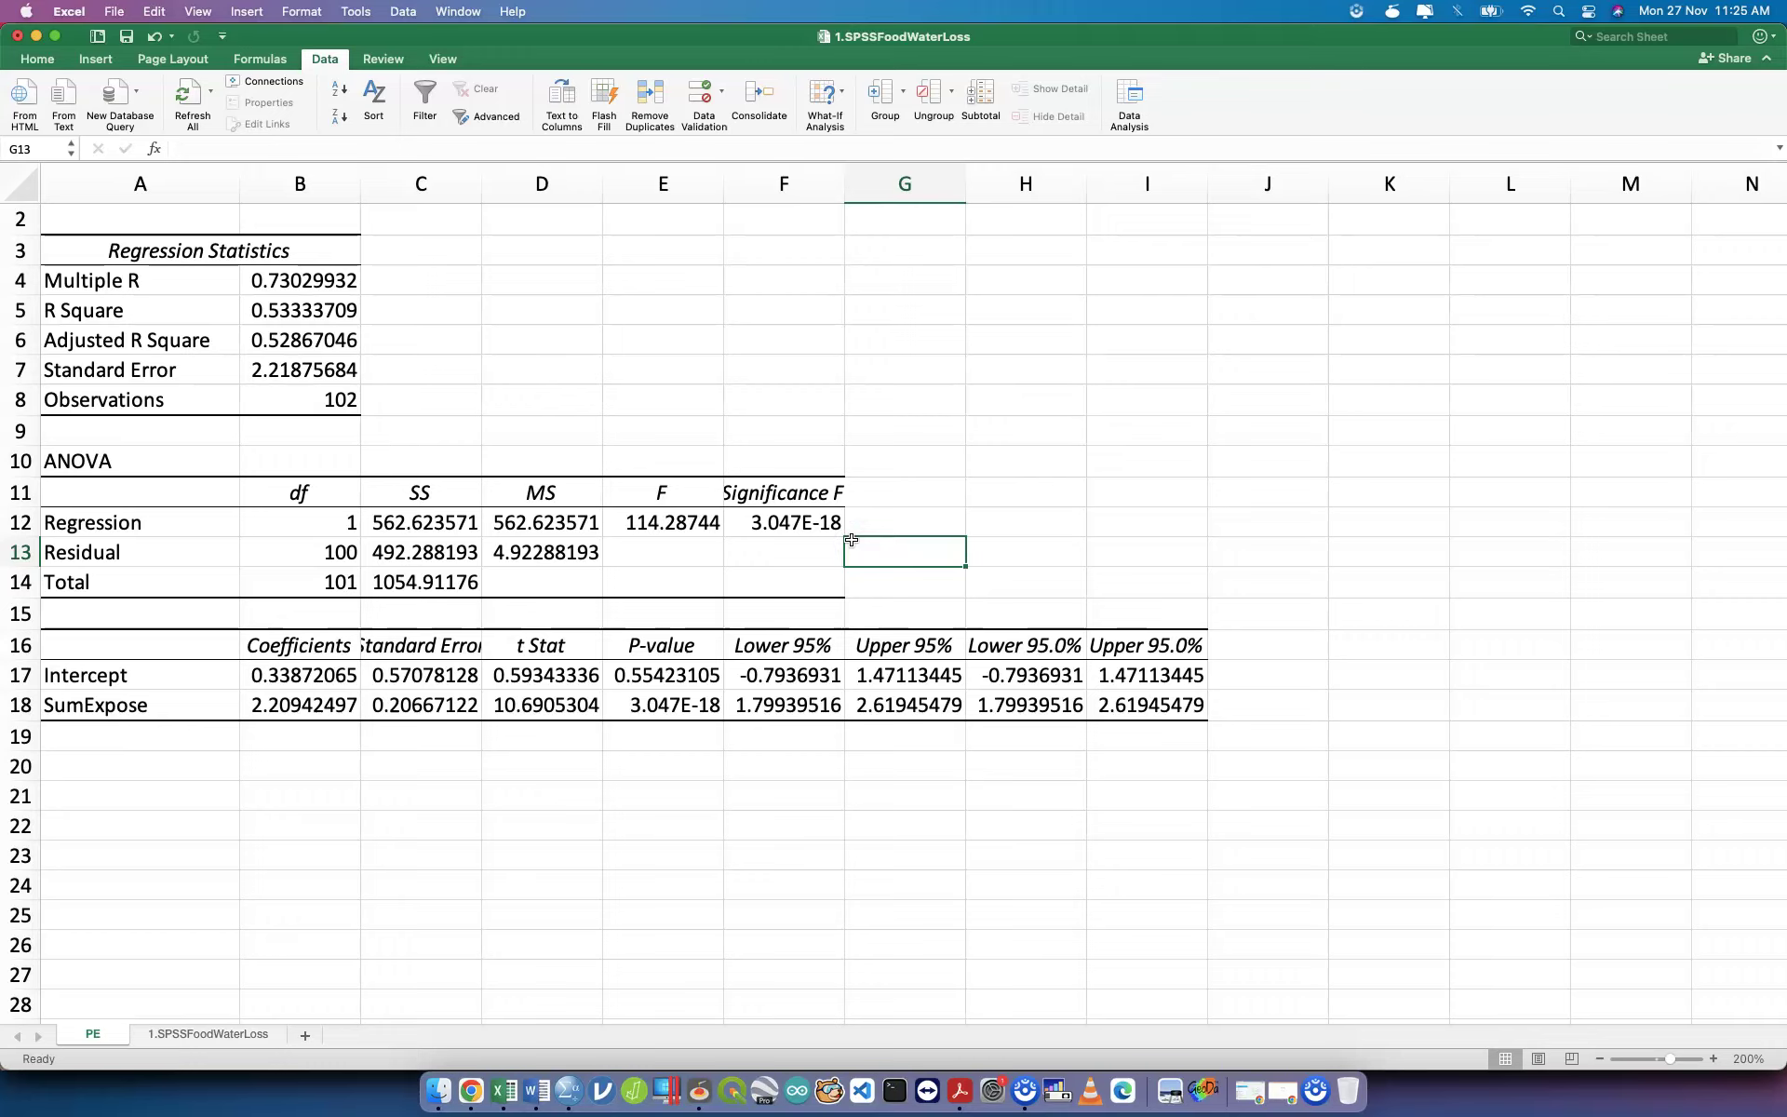
drag(357, 179, 375, 179)
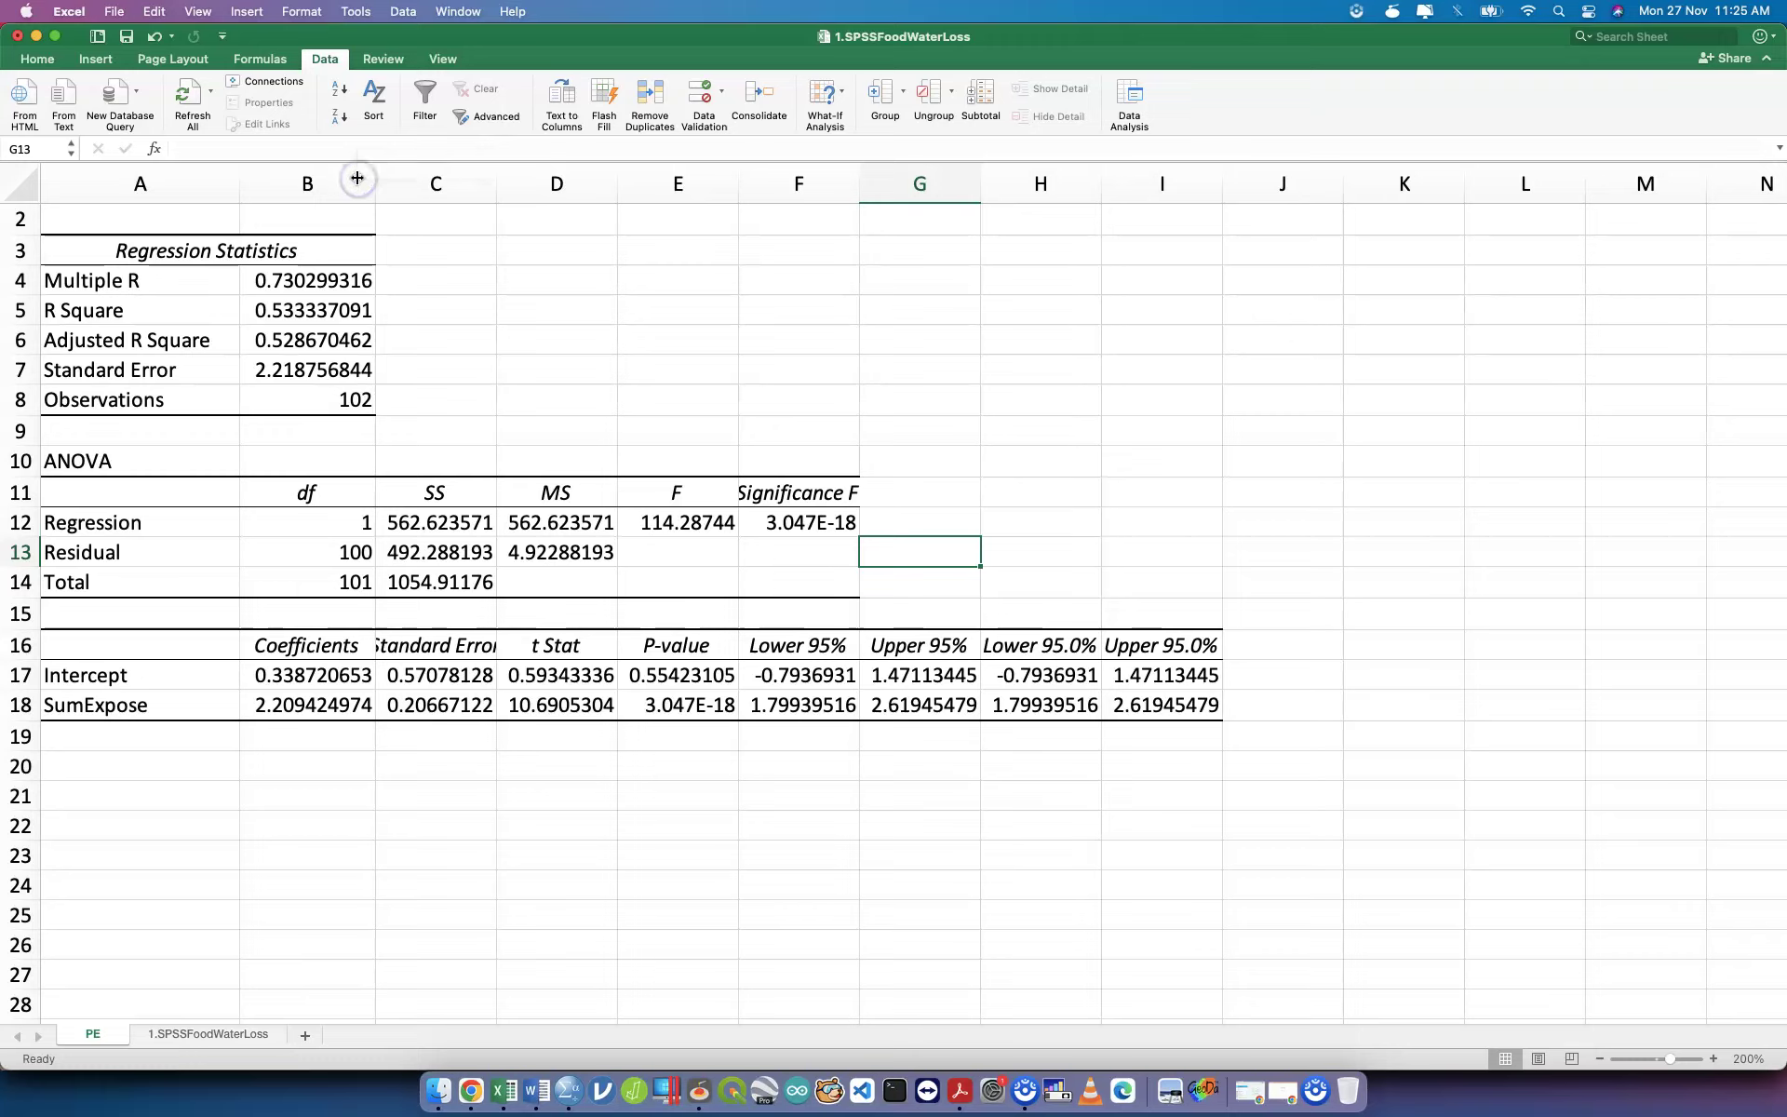
drag(501, 170, 500, 170)
double_click(501, 170)
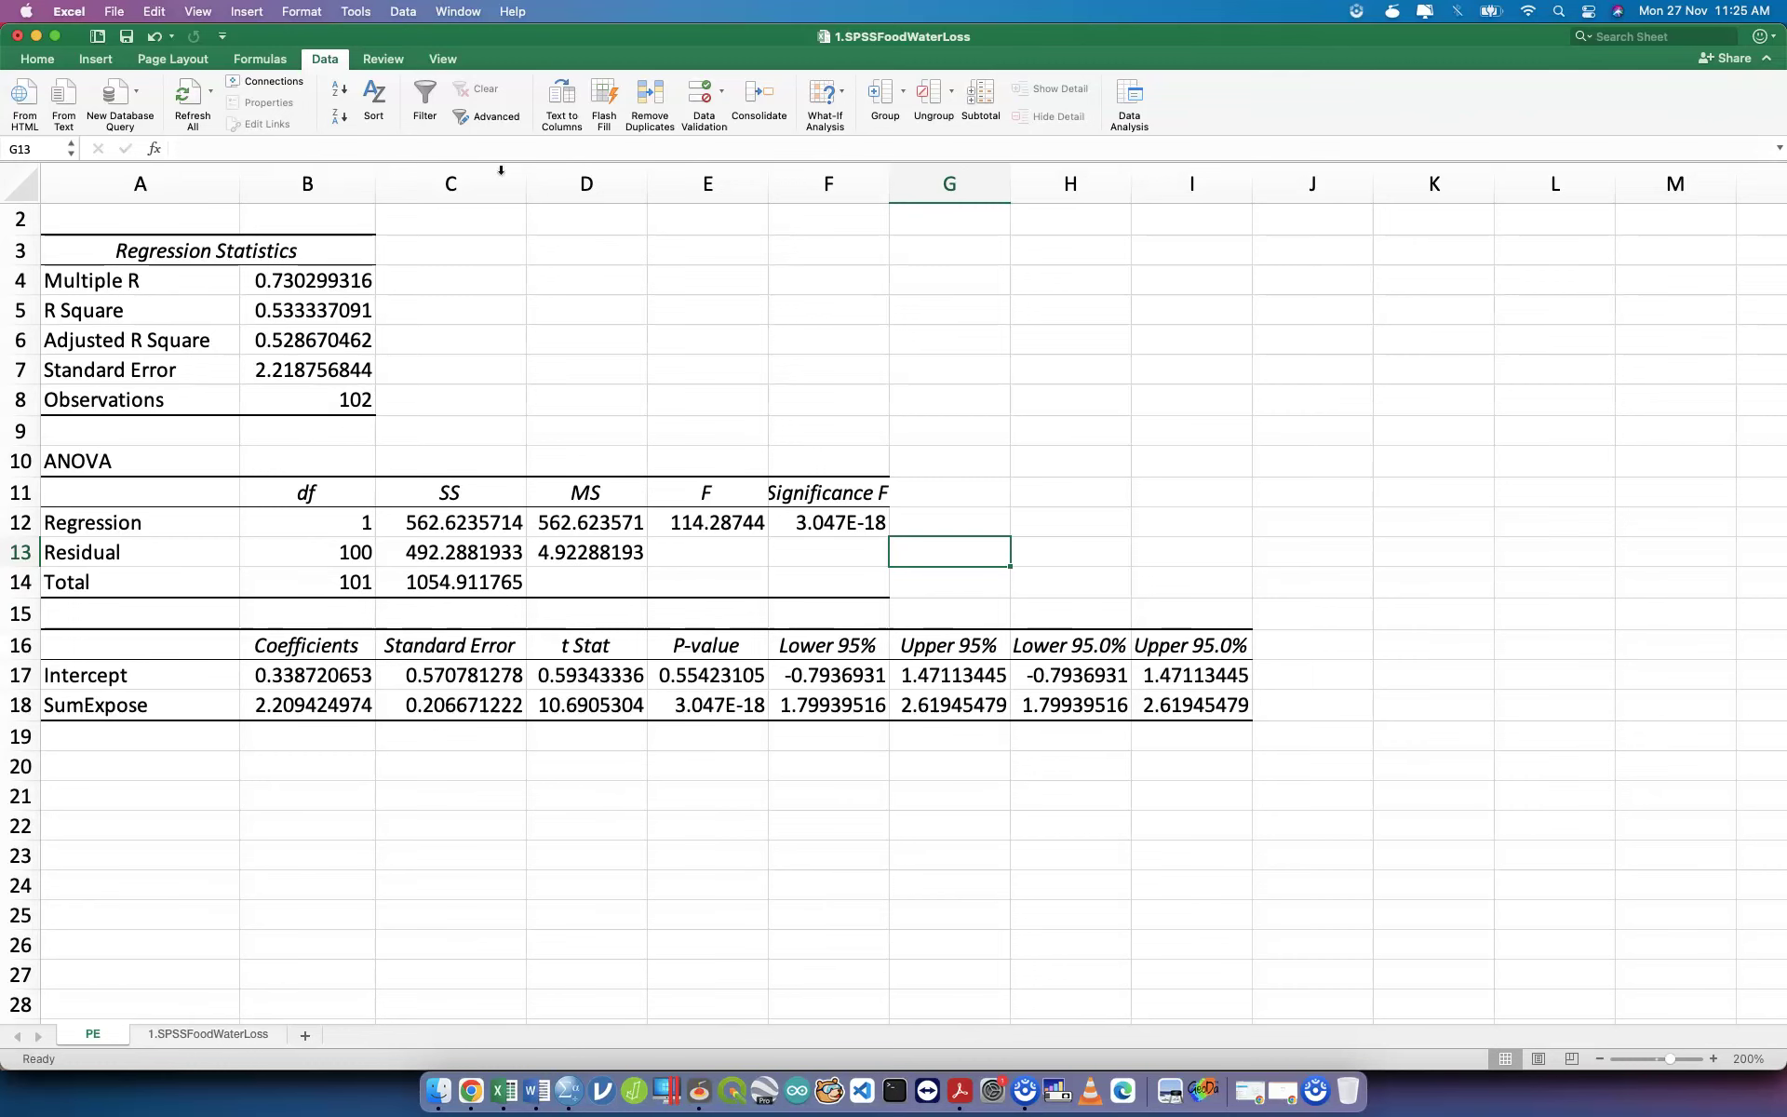
Switch to Chrome, search Google for xlstat, and look through the results about the Excel statistics add-in.
key(ctrl+Up)
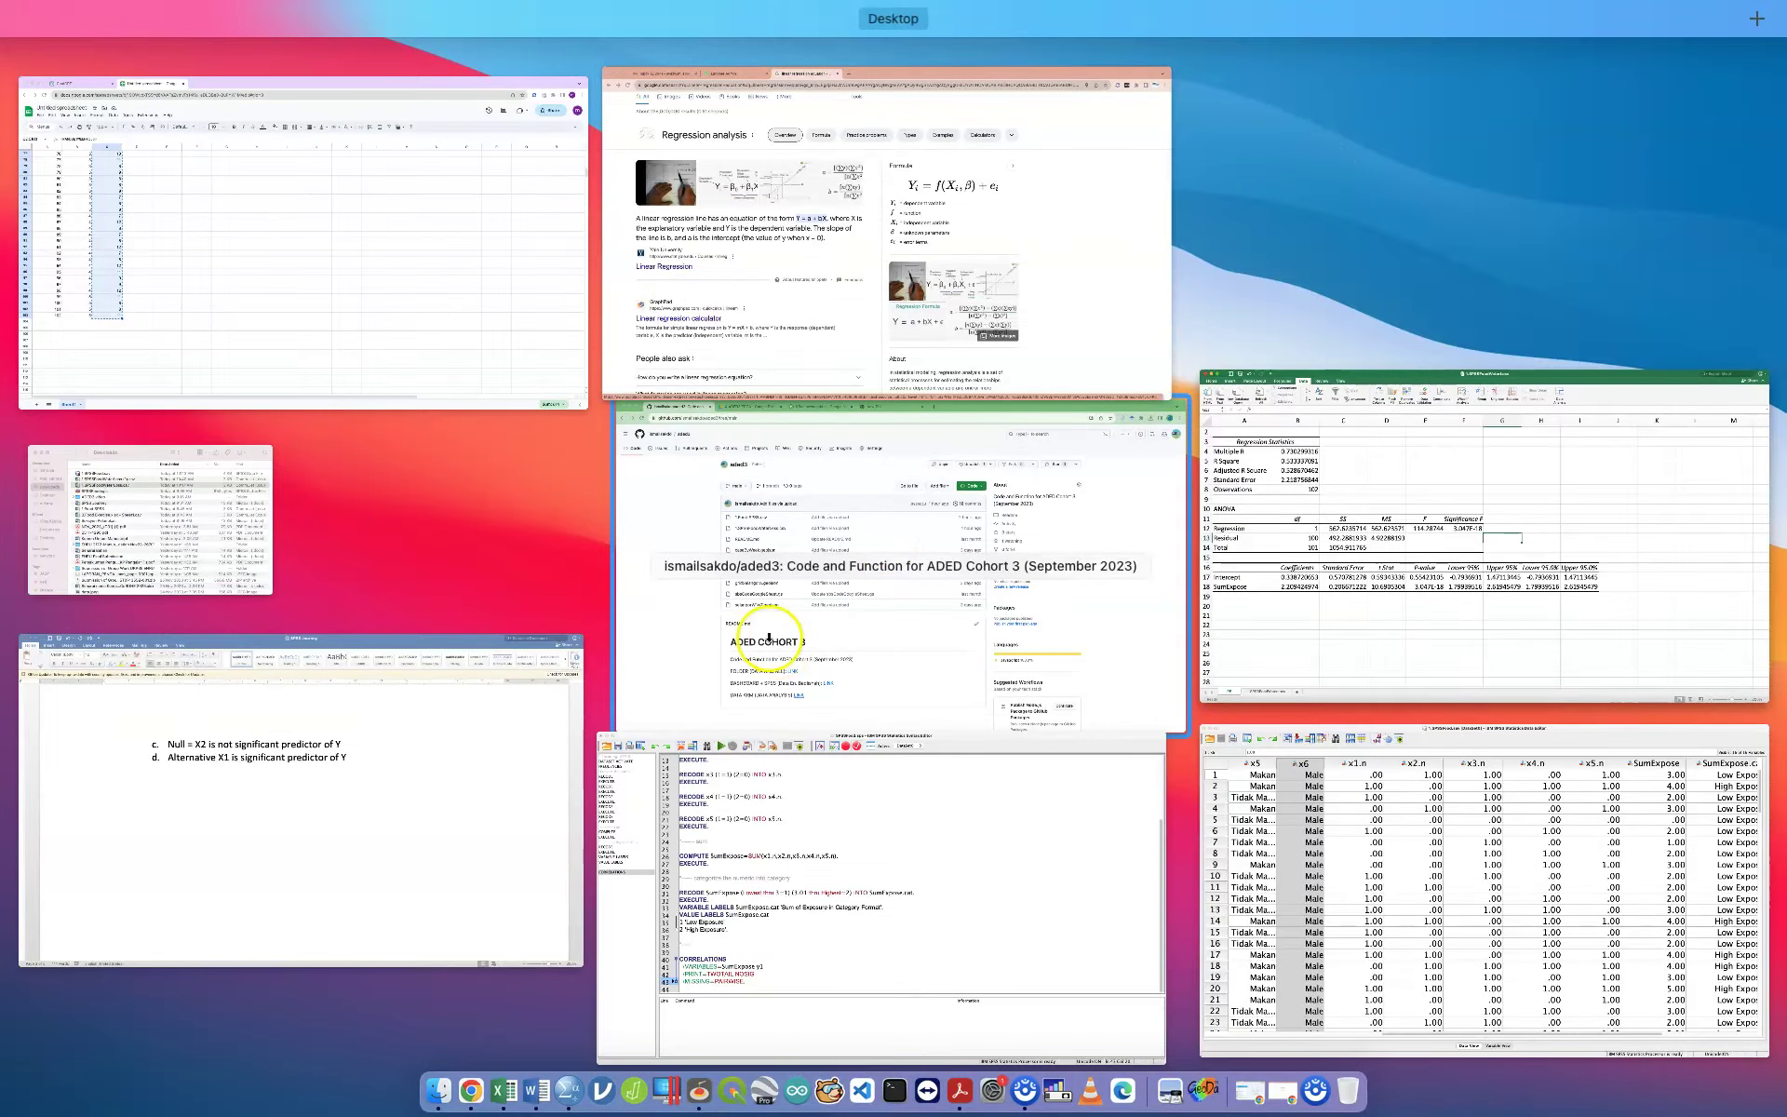
click(769, 638)
click(895, 45)
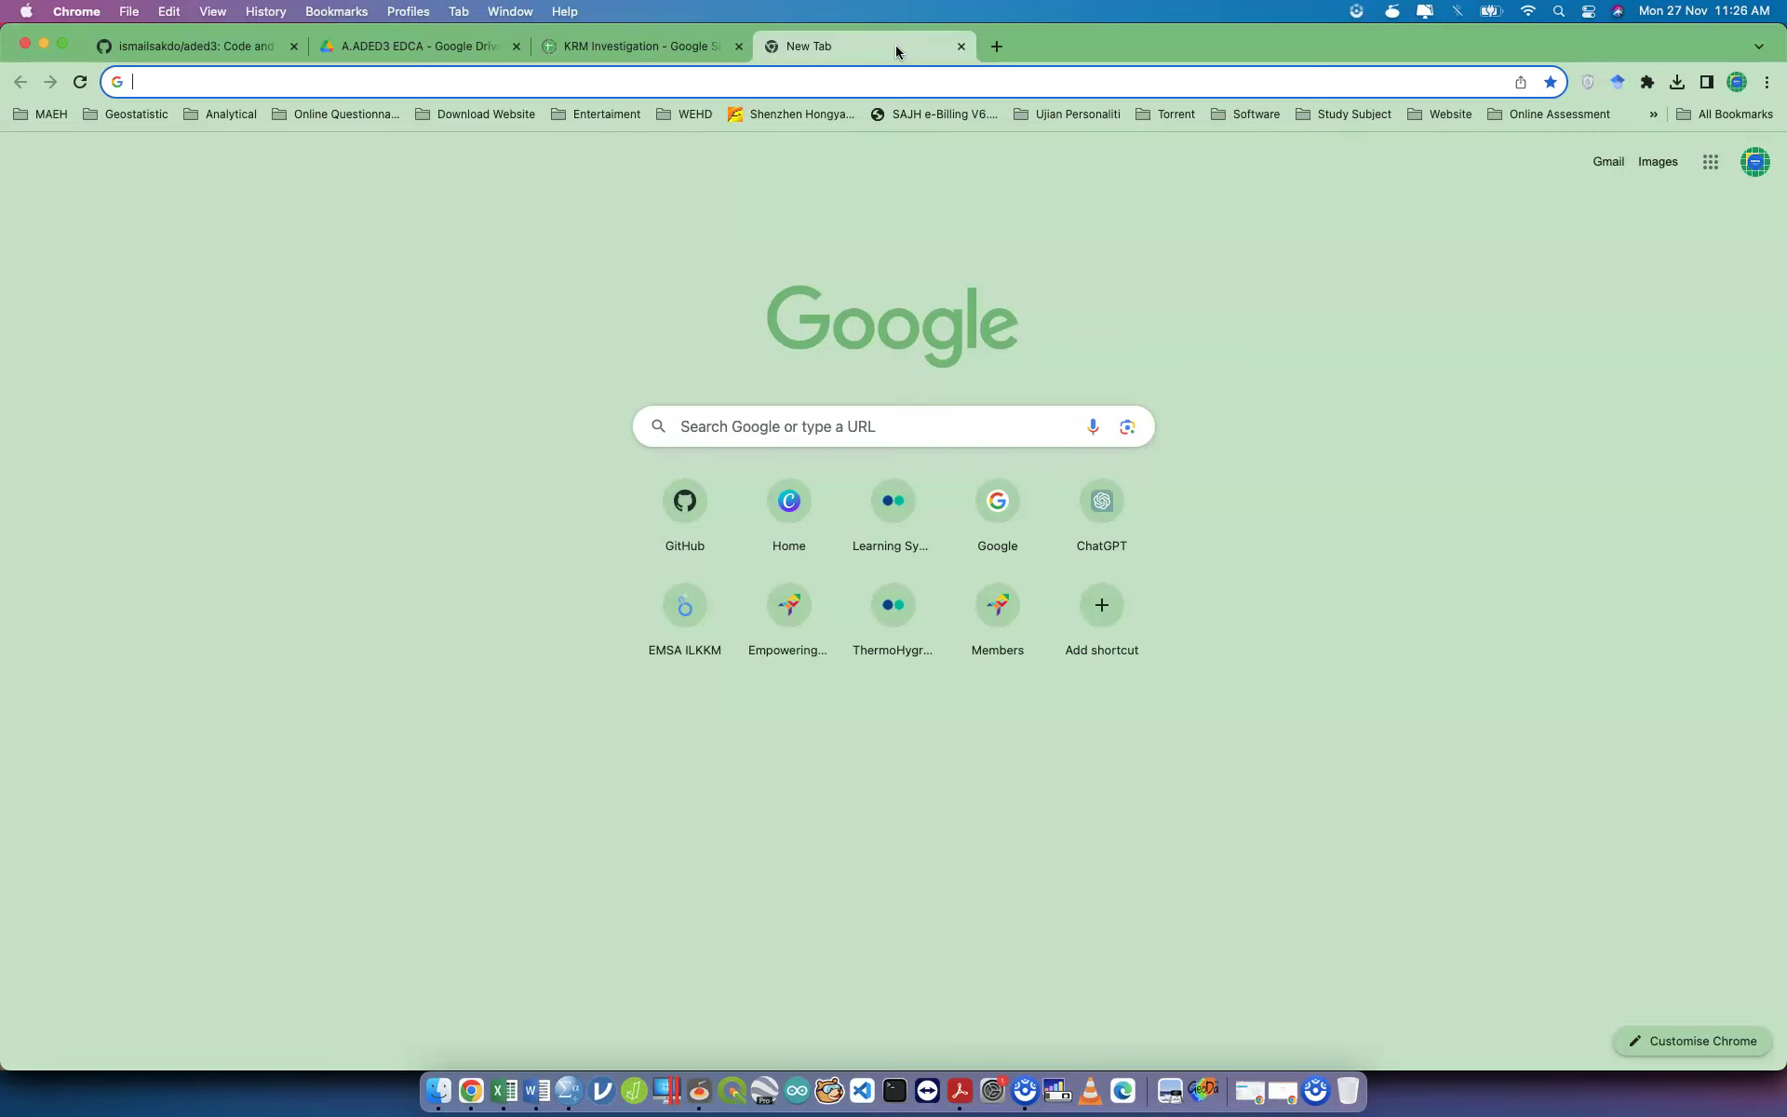
text(x)
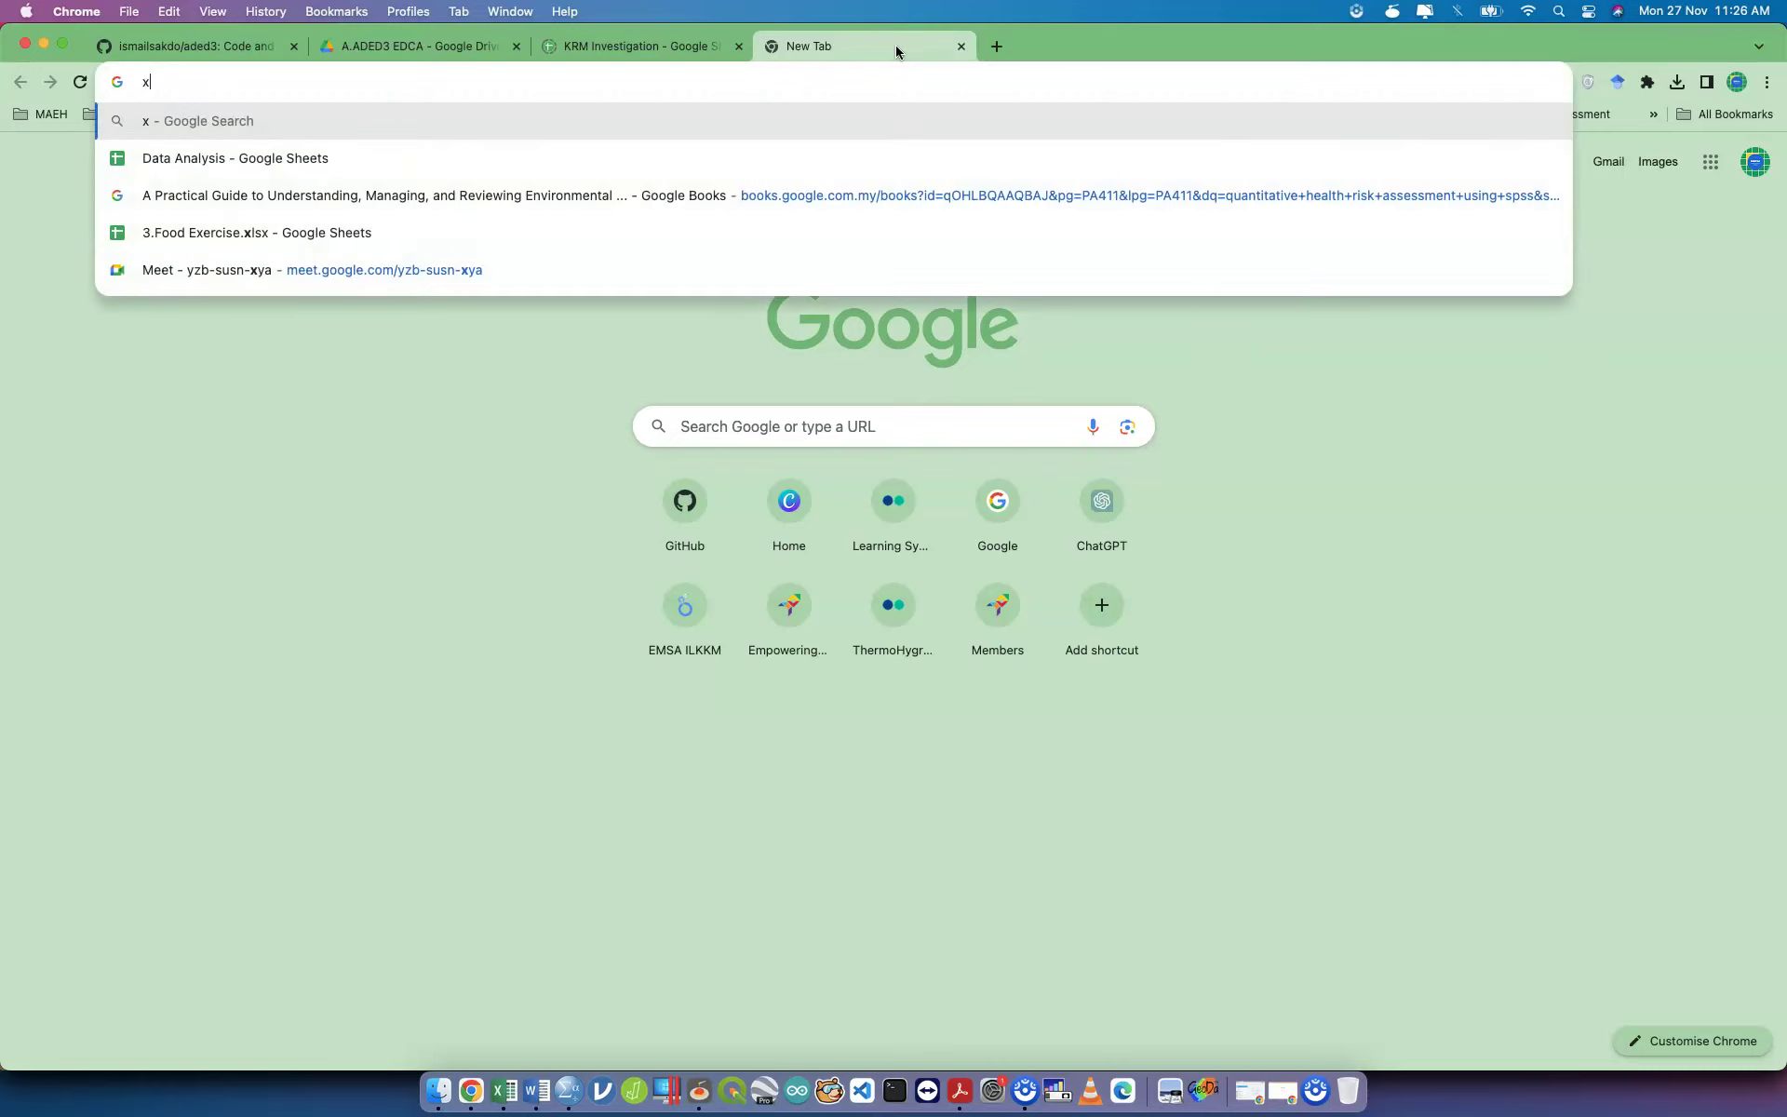
text(l add)
key(super+a)
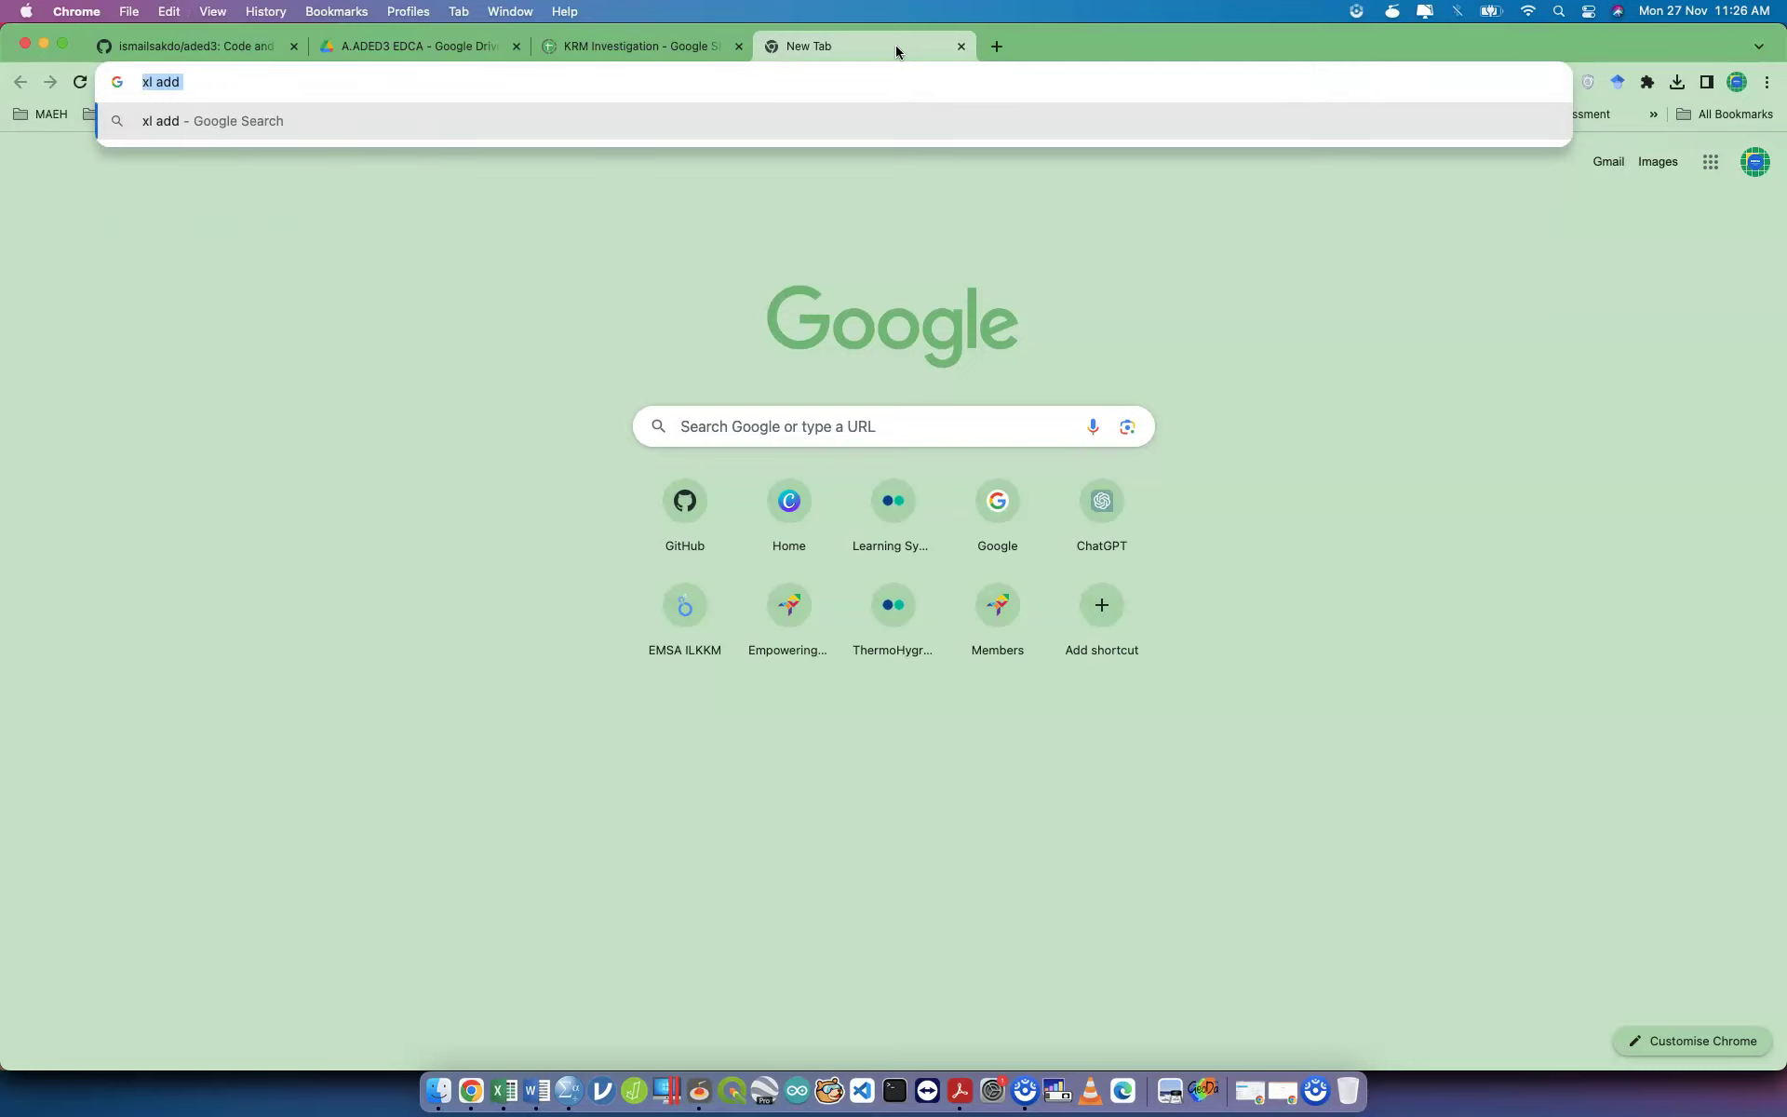
text(xlstat)
key(Return)
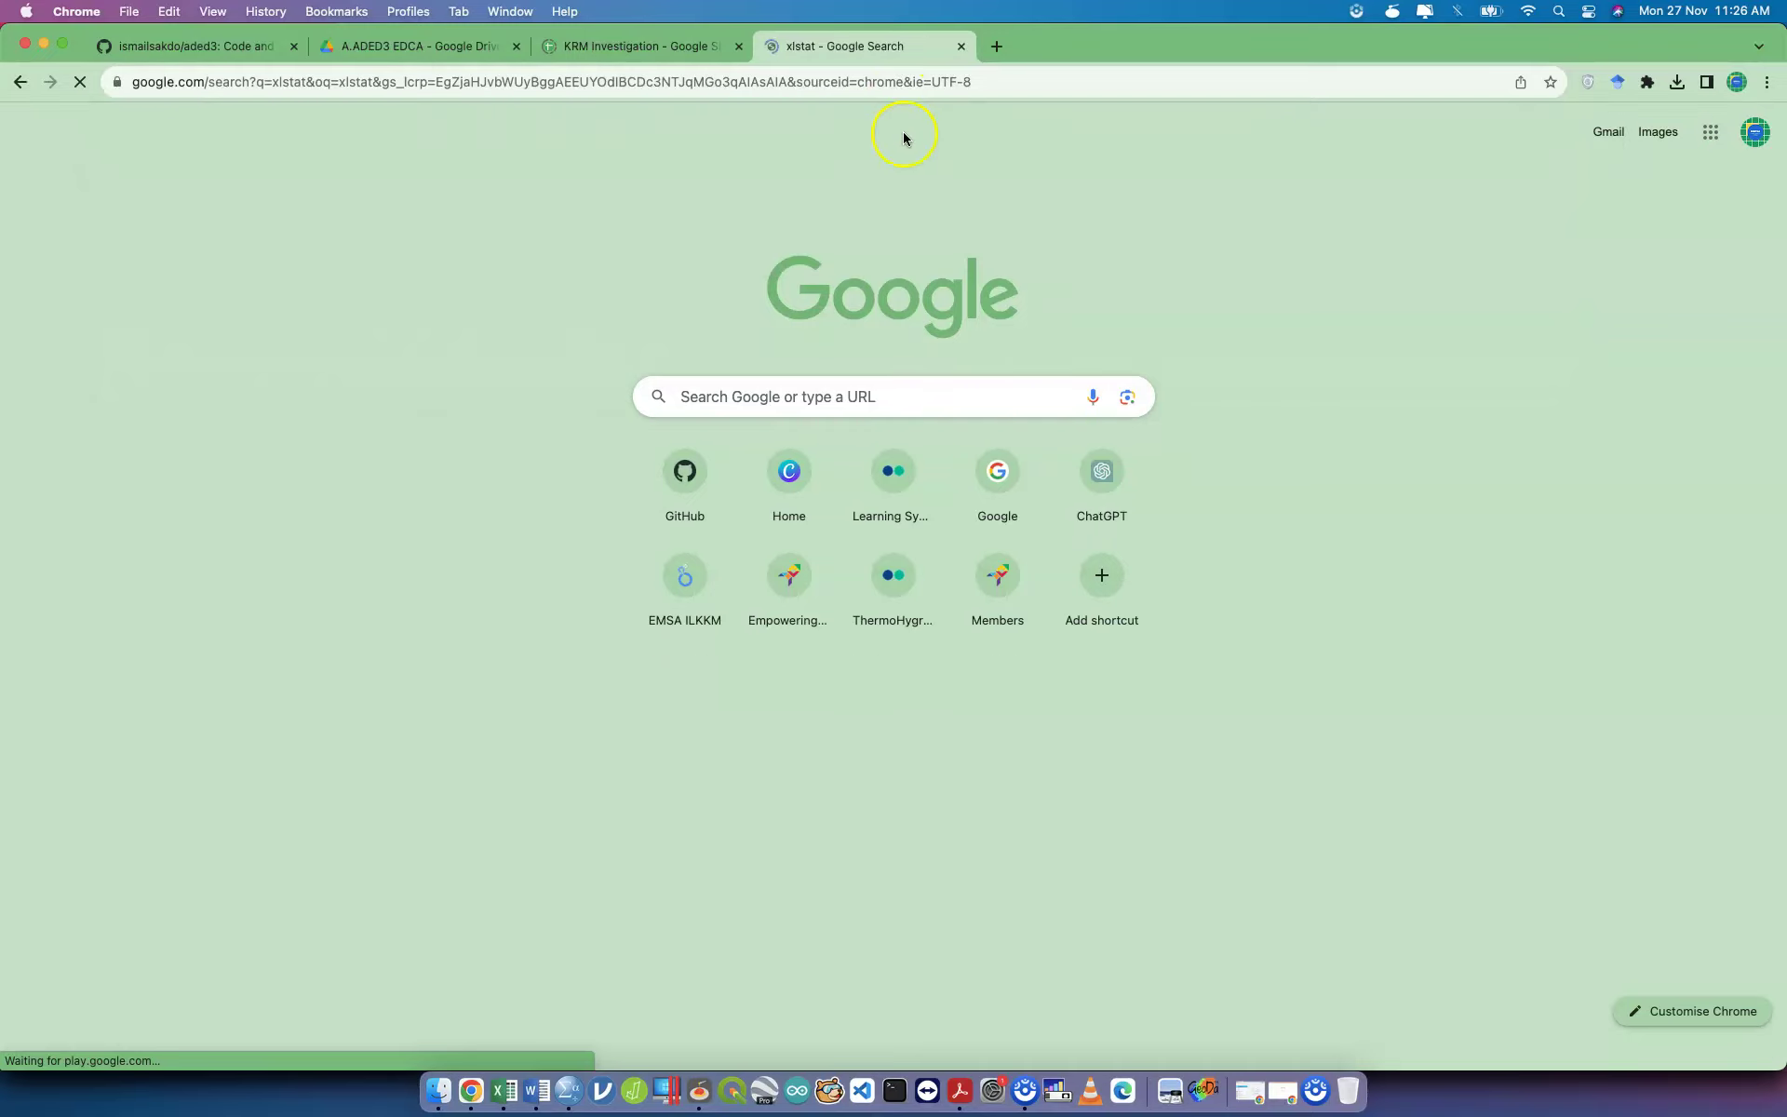
scroll(391, 321, up, 3)
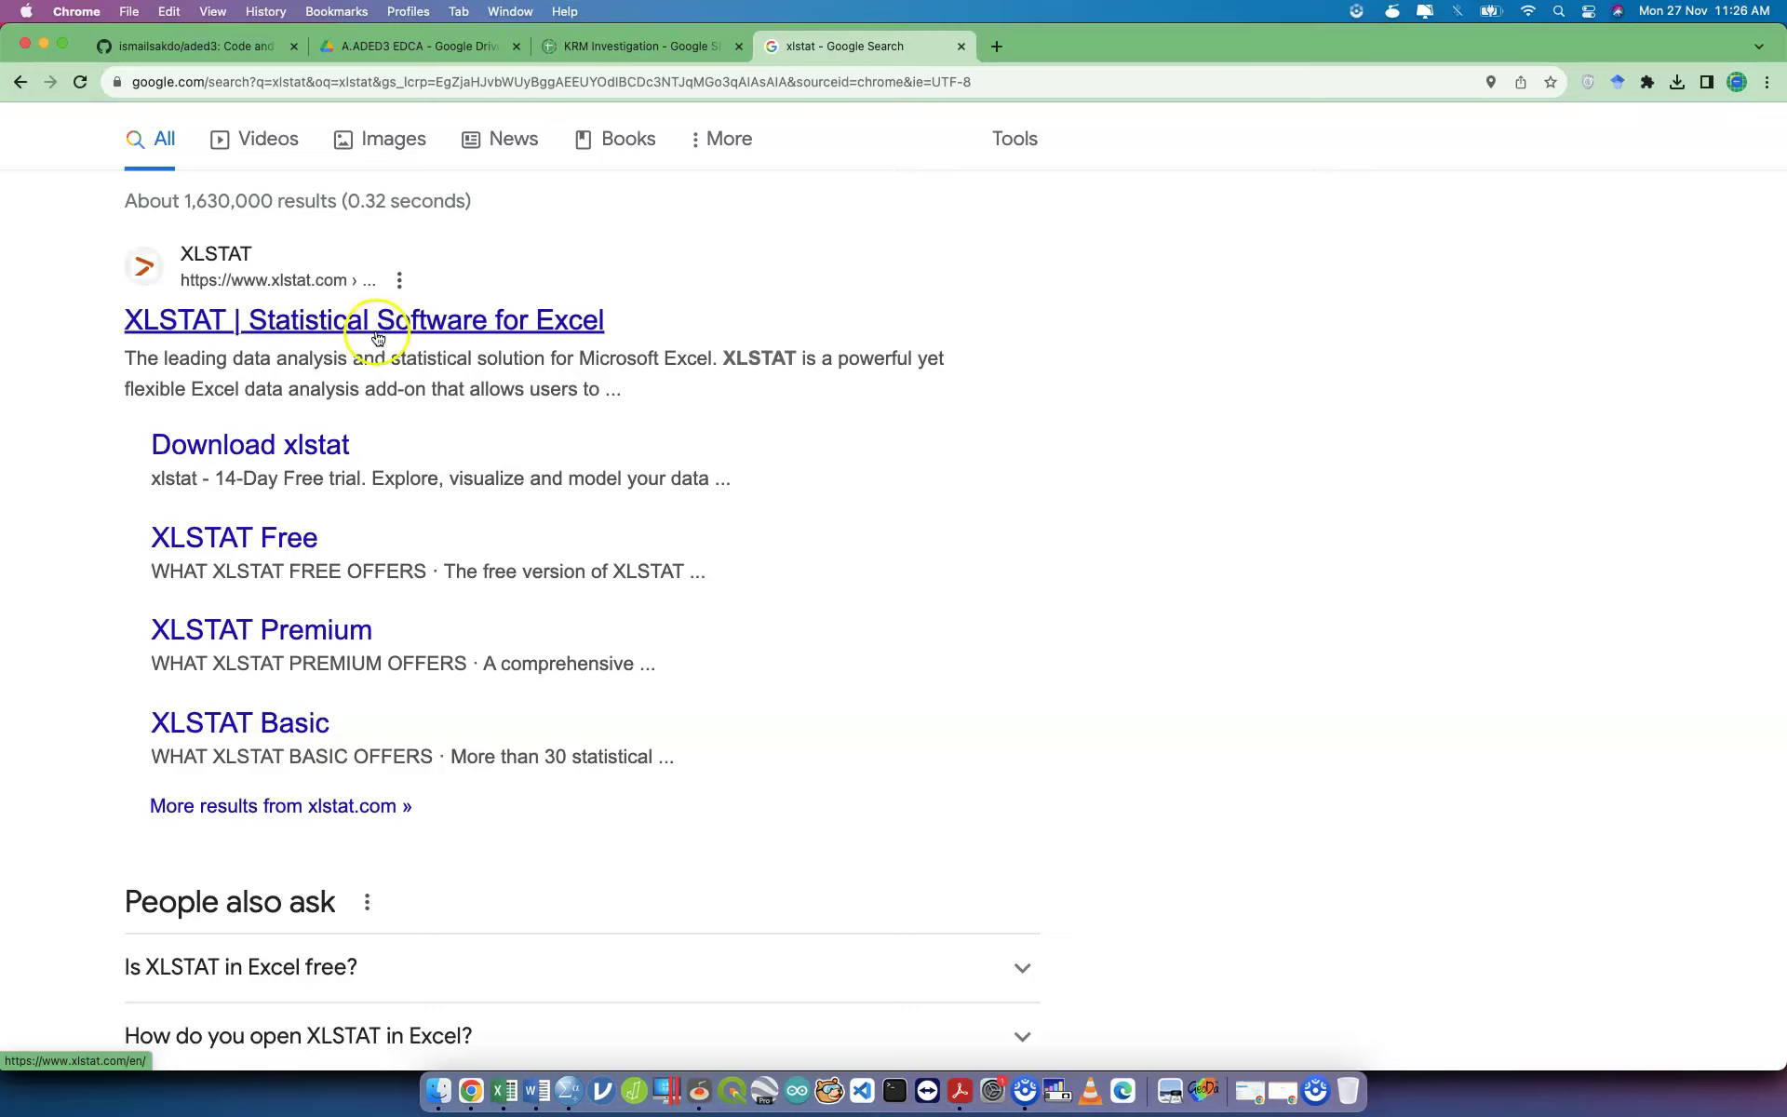
click(290, 544)
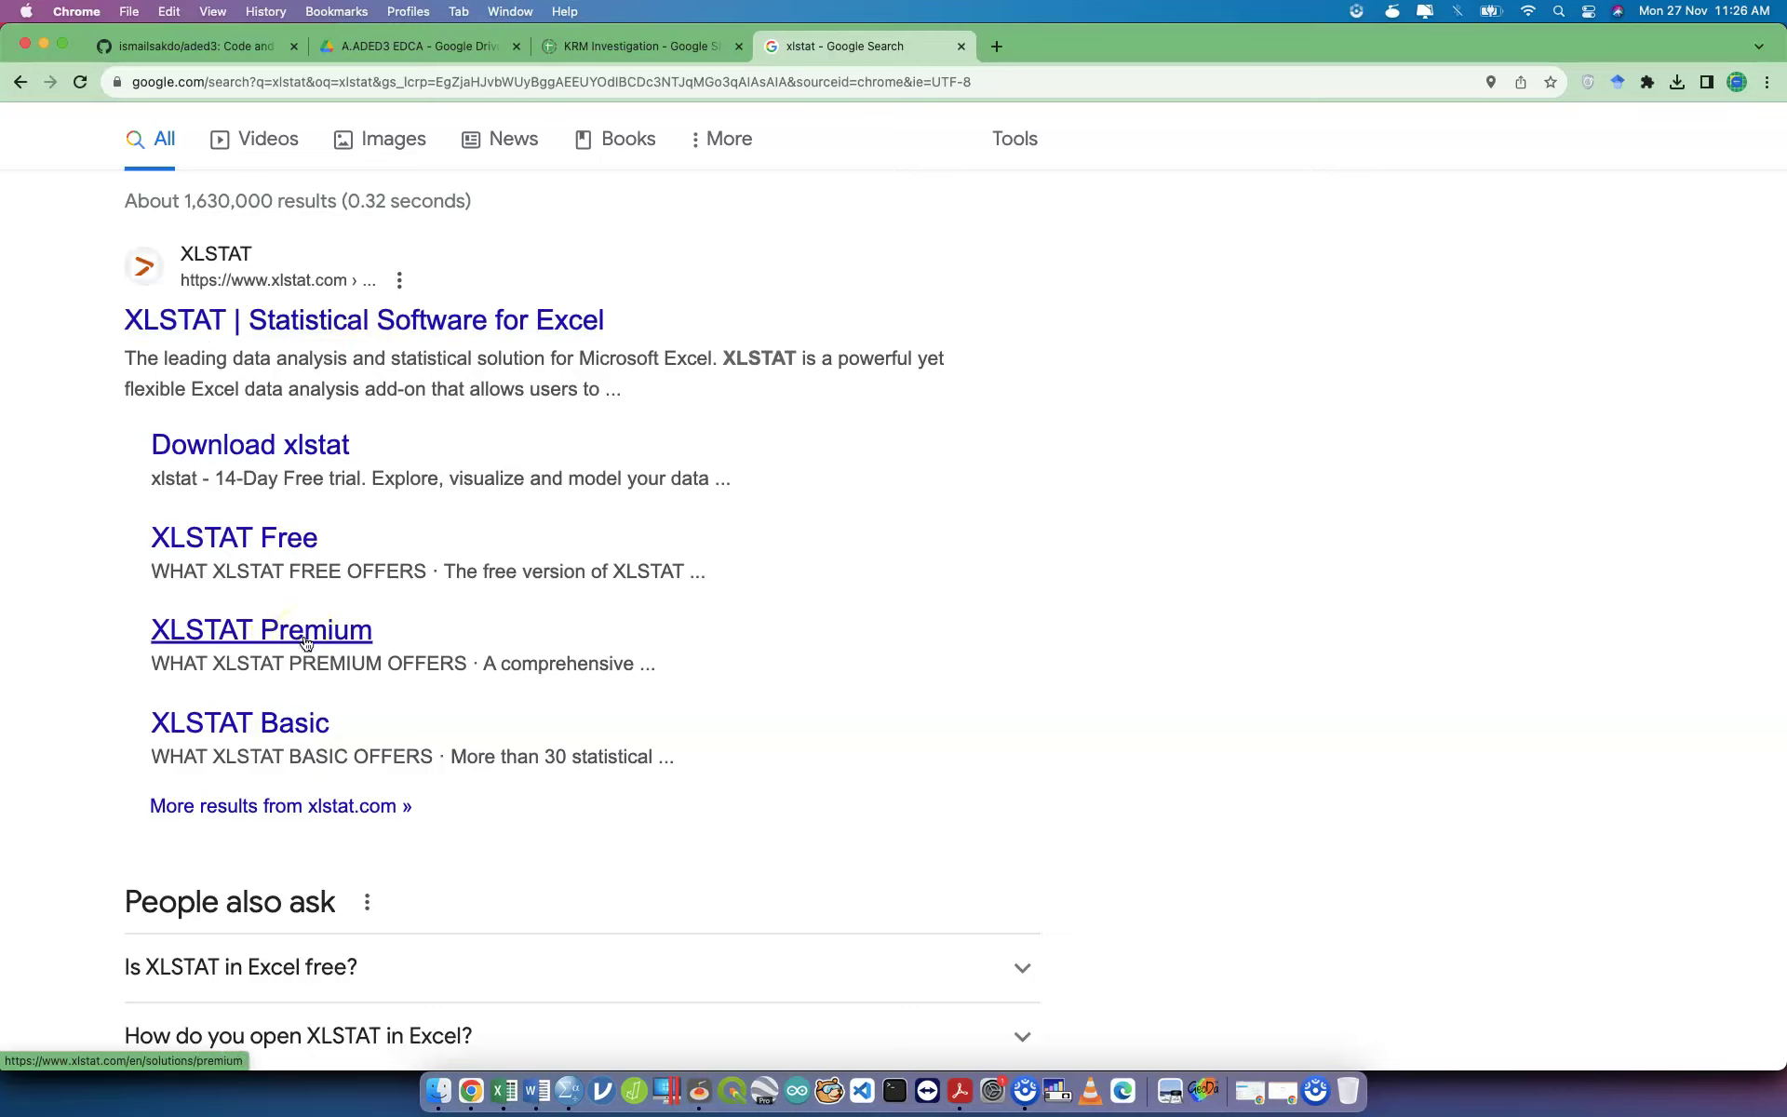
scroll(305, 643, down, 5)
scroll(305, 643, down, 3)
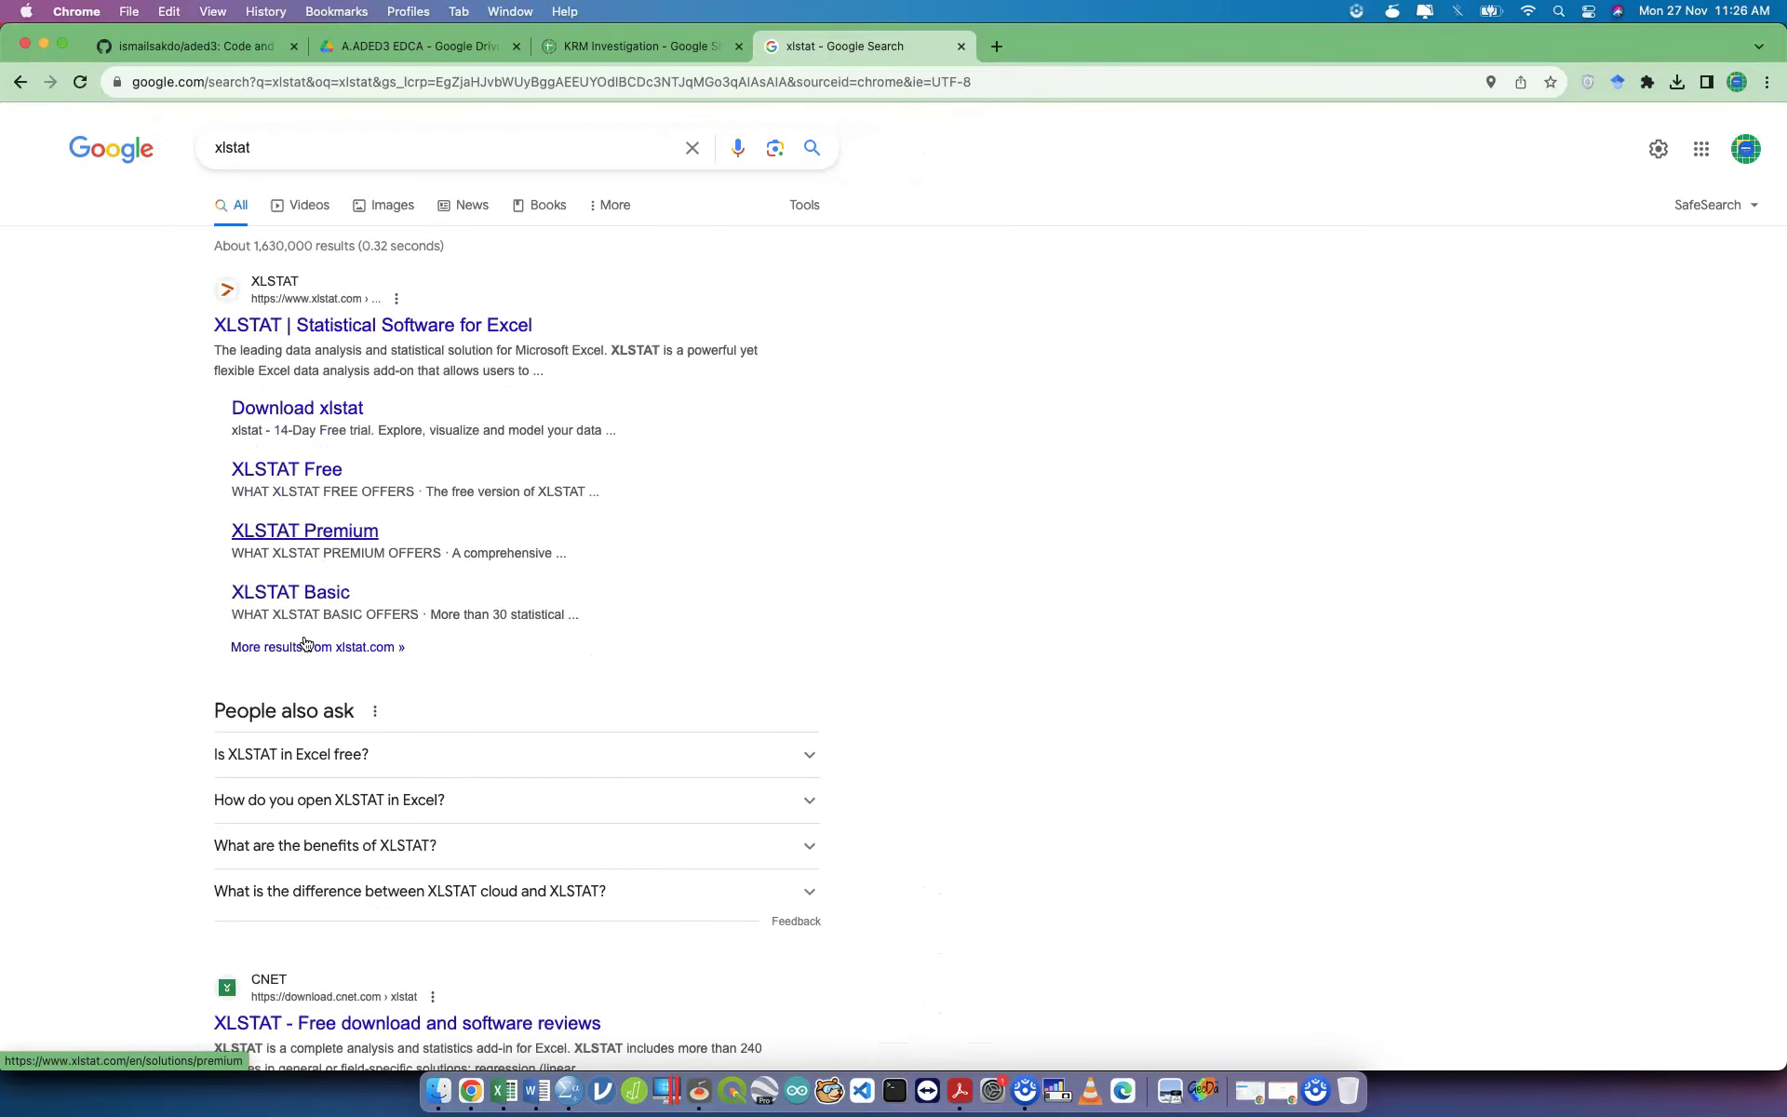
scroll(414, 657, down, 6)
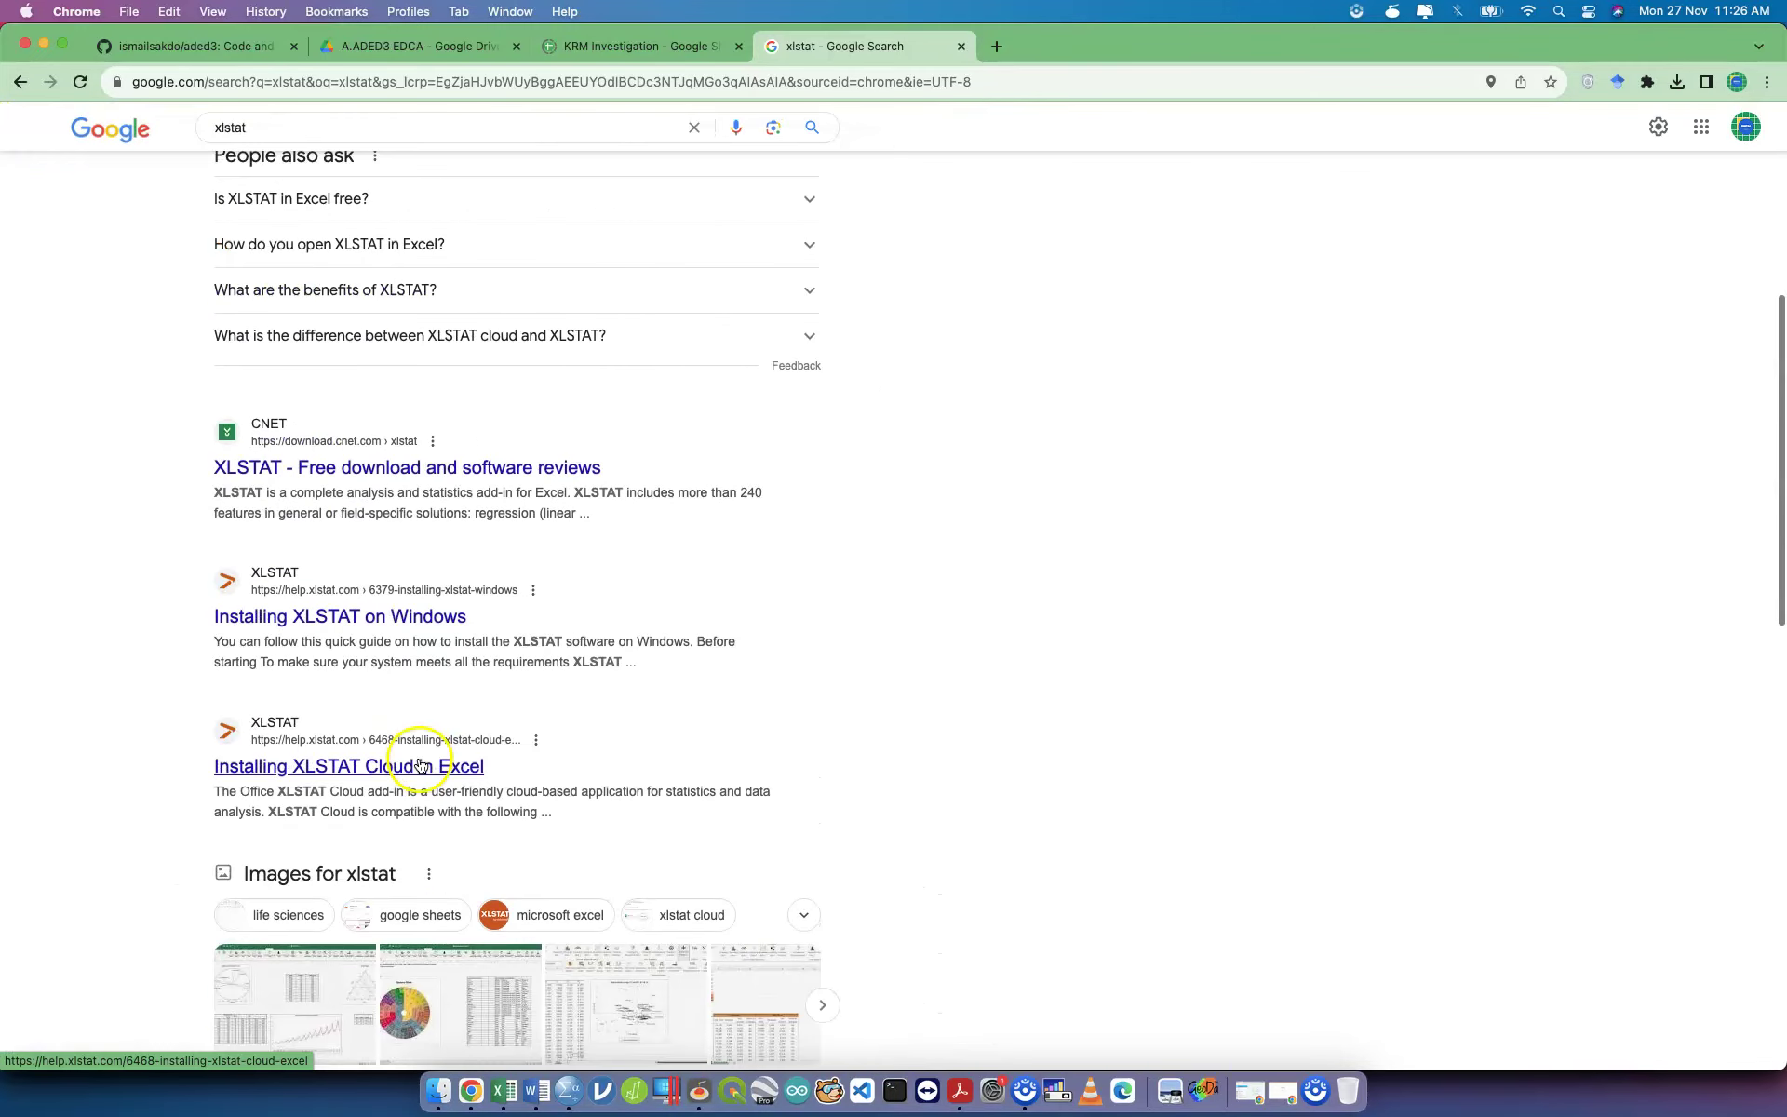
scroll(414, 608, up, 6)
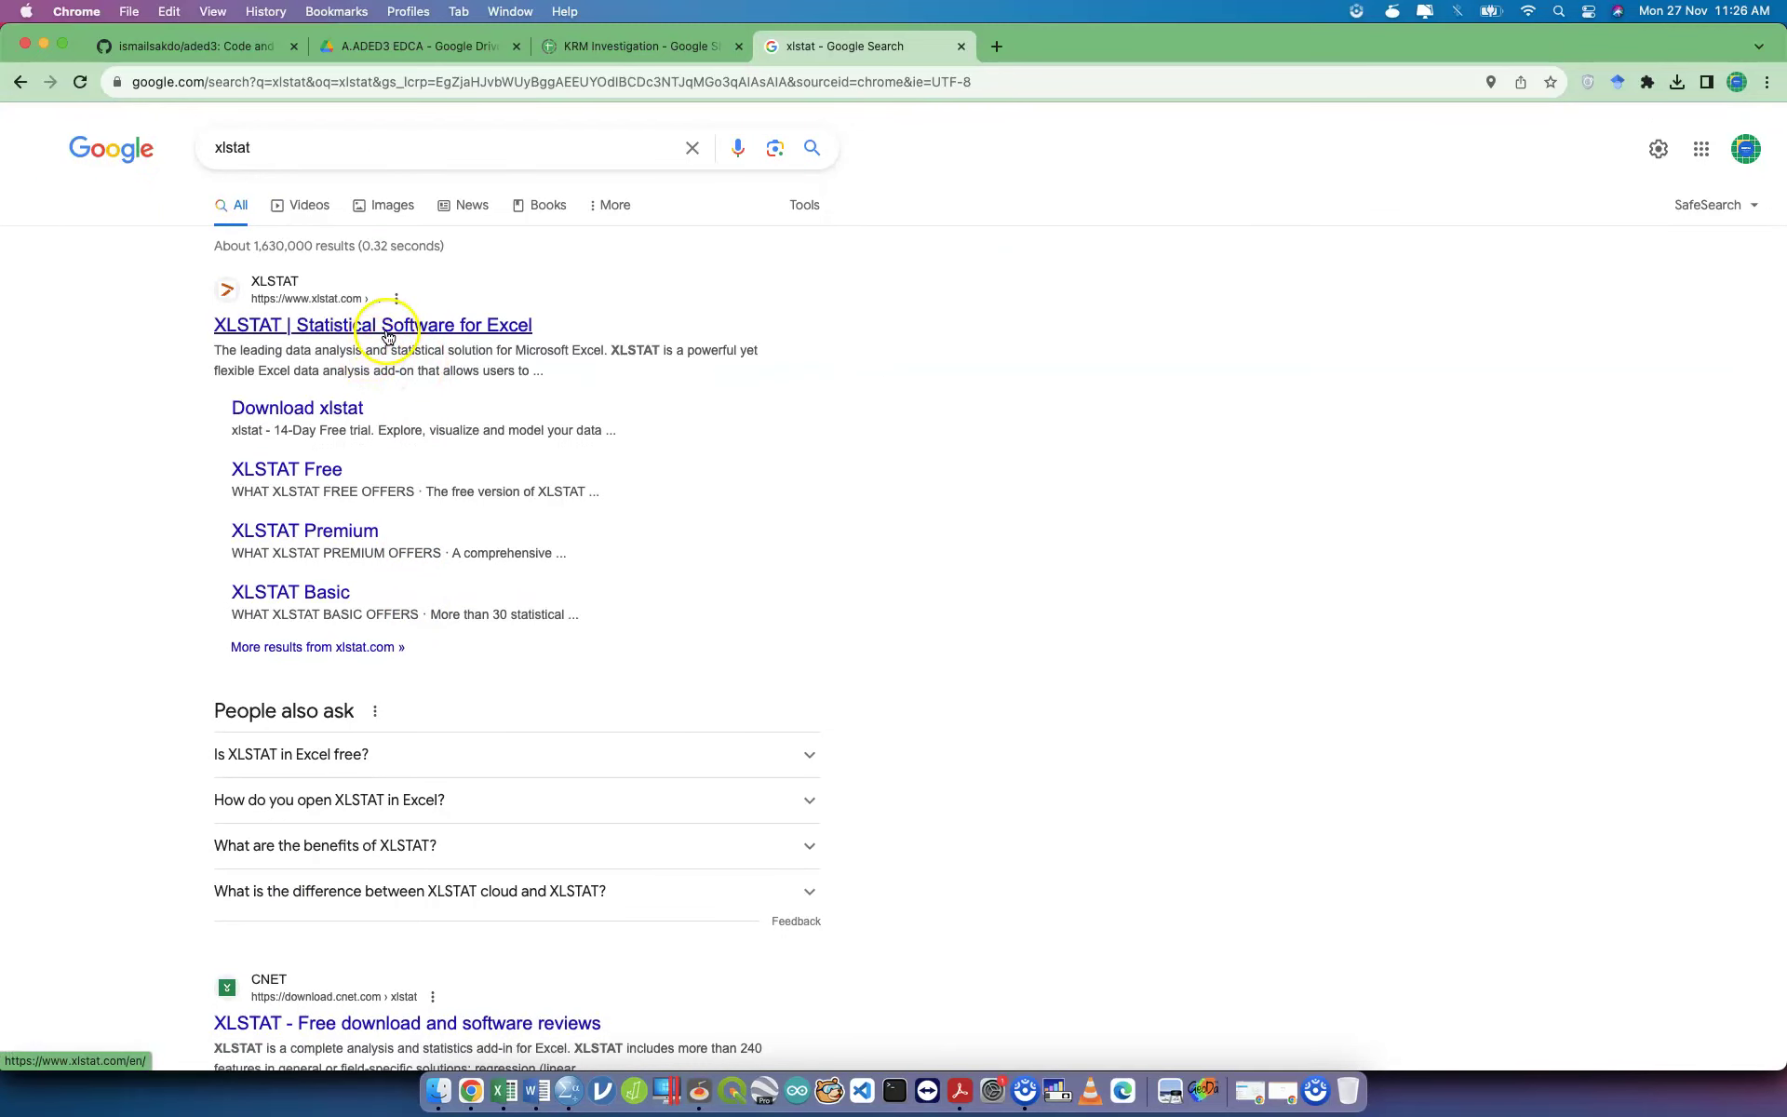
Return to the Excel workbook and enter the numbers 1, 2 and 3 in cells A21 to A23 below the regression output.
key(ctrl+Up)
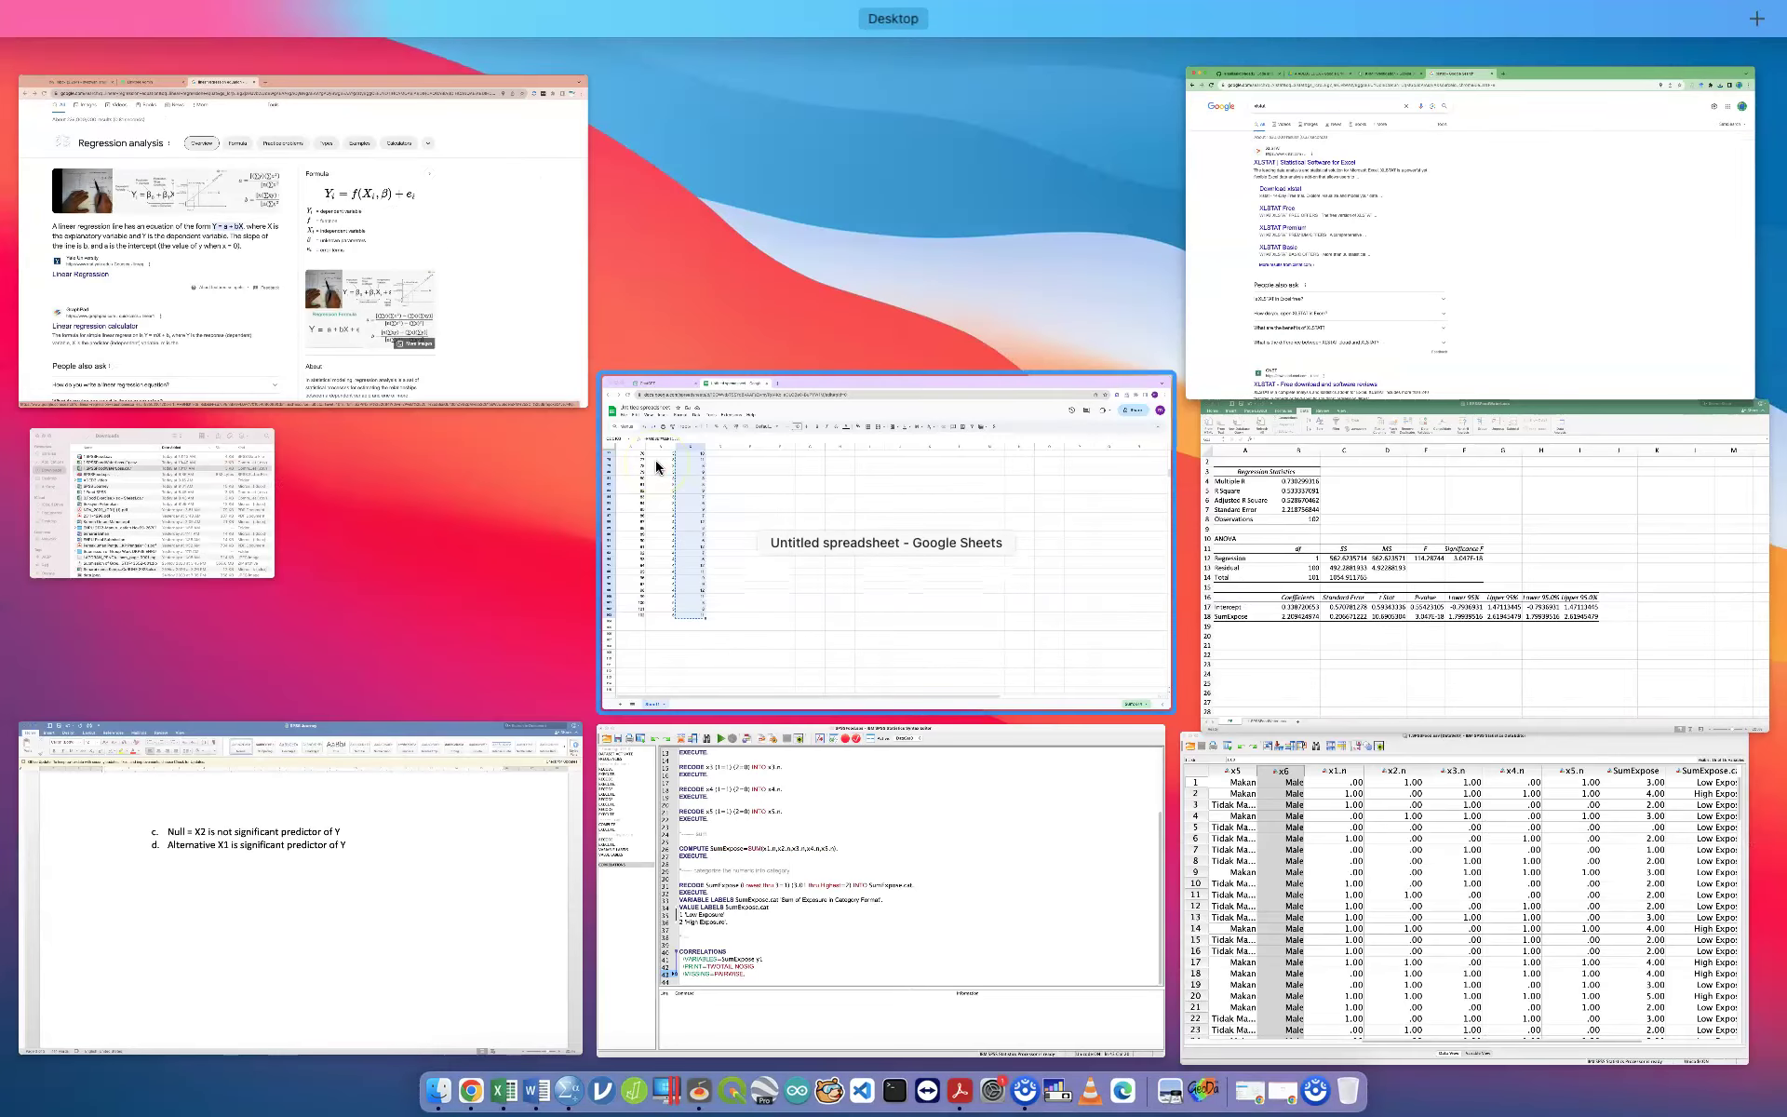
click(1331, 612)
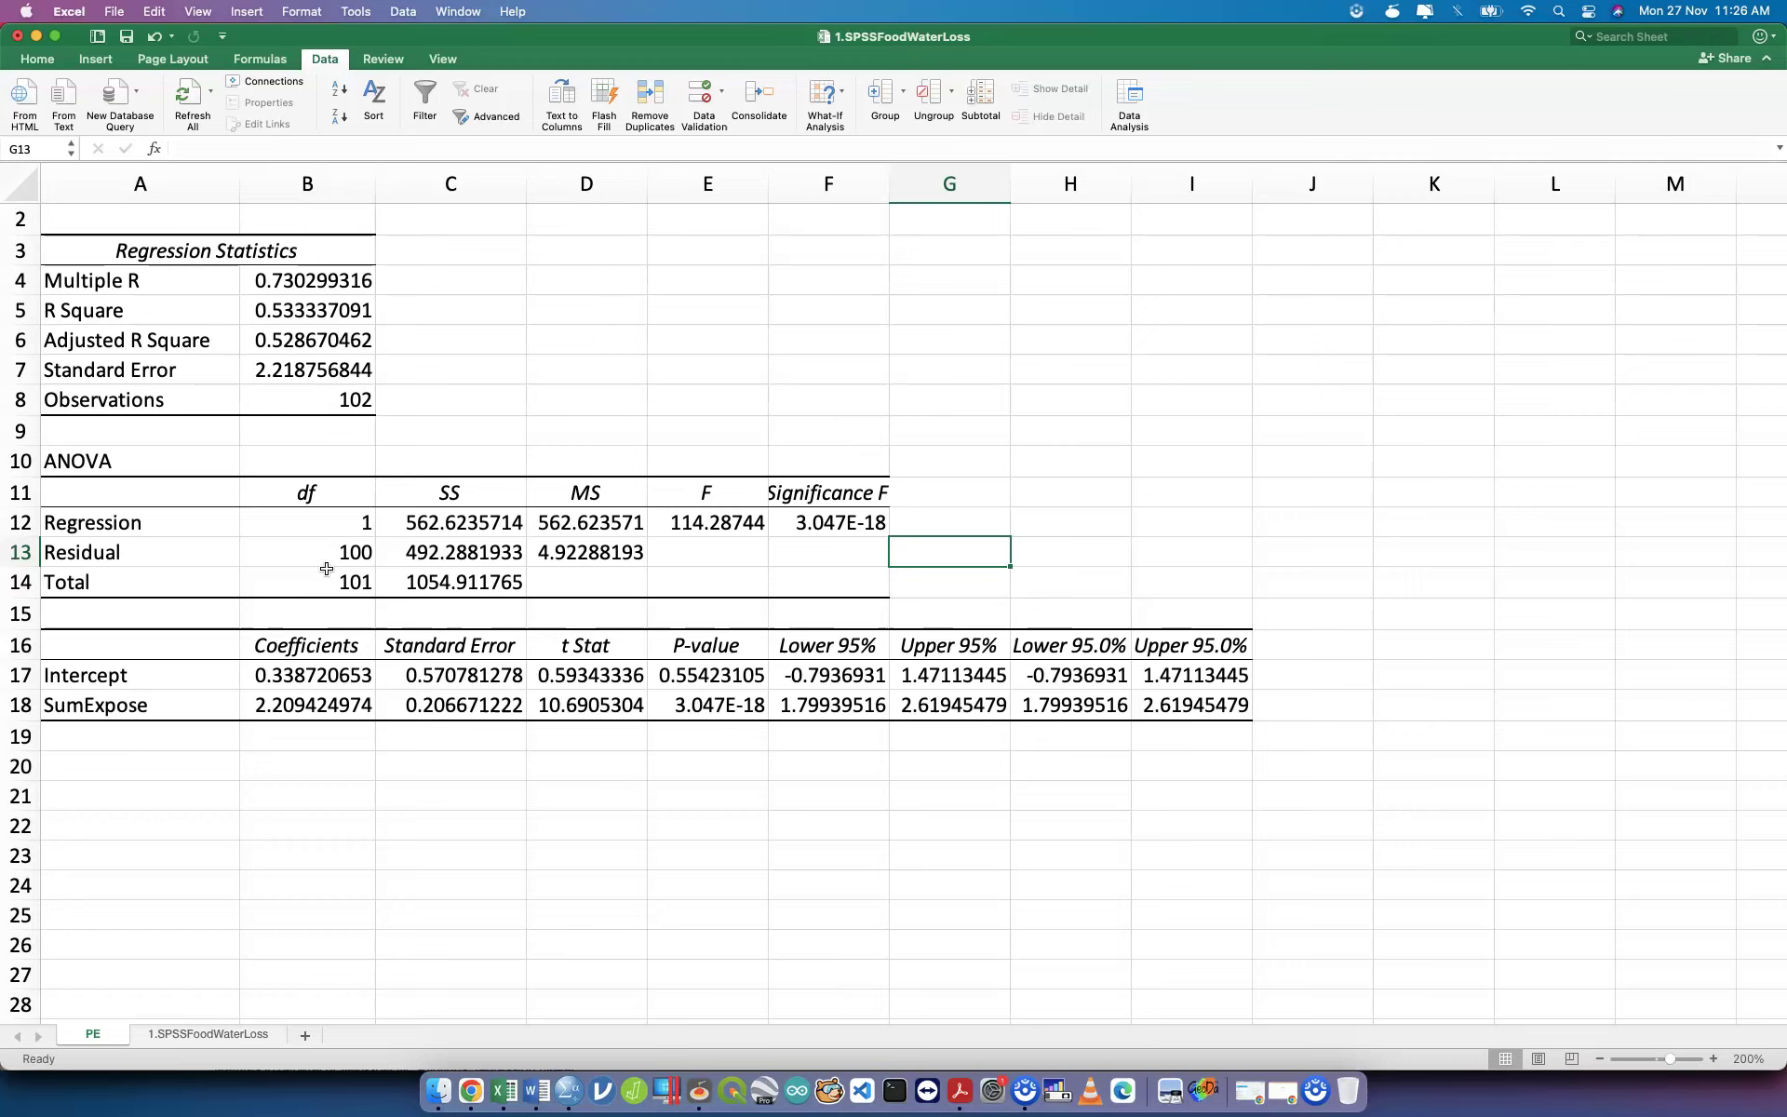
click(203, 806)
text(1)
key(Tab)
key(Return)
text(2)
key(Return)
text(3)
key(Tab)
Label the first two numbered rows "Descriptive" in B21 and "Inferential - Model Fit" in B22.
key(Tab)
key(Up)
key(Up)
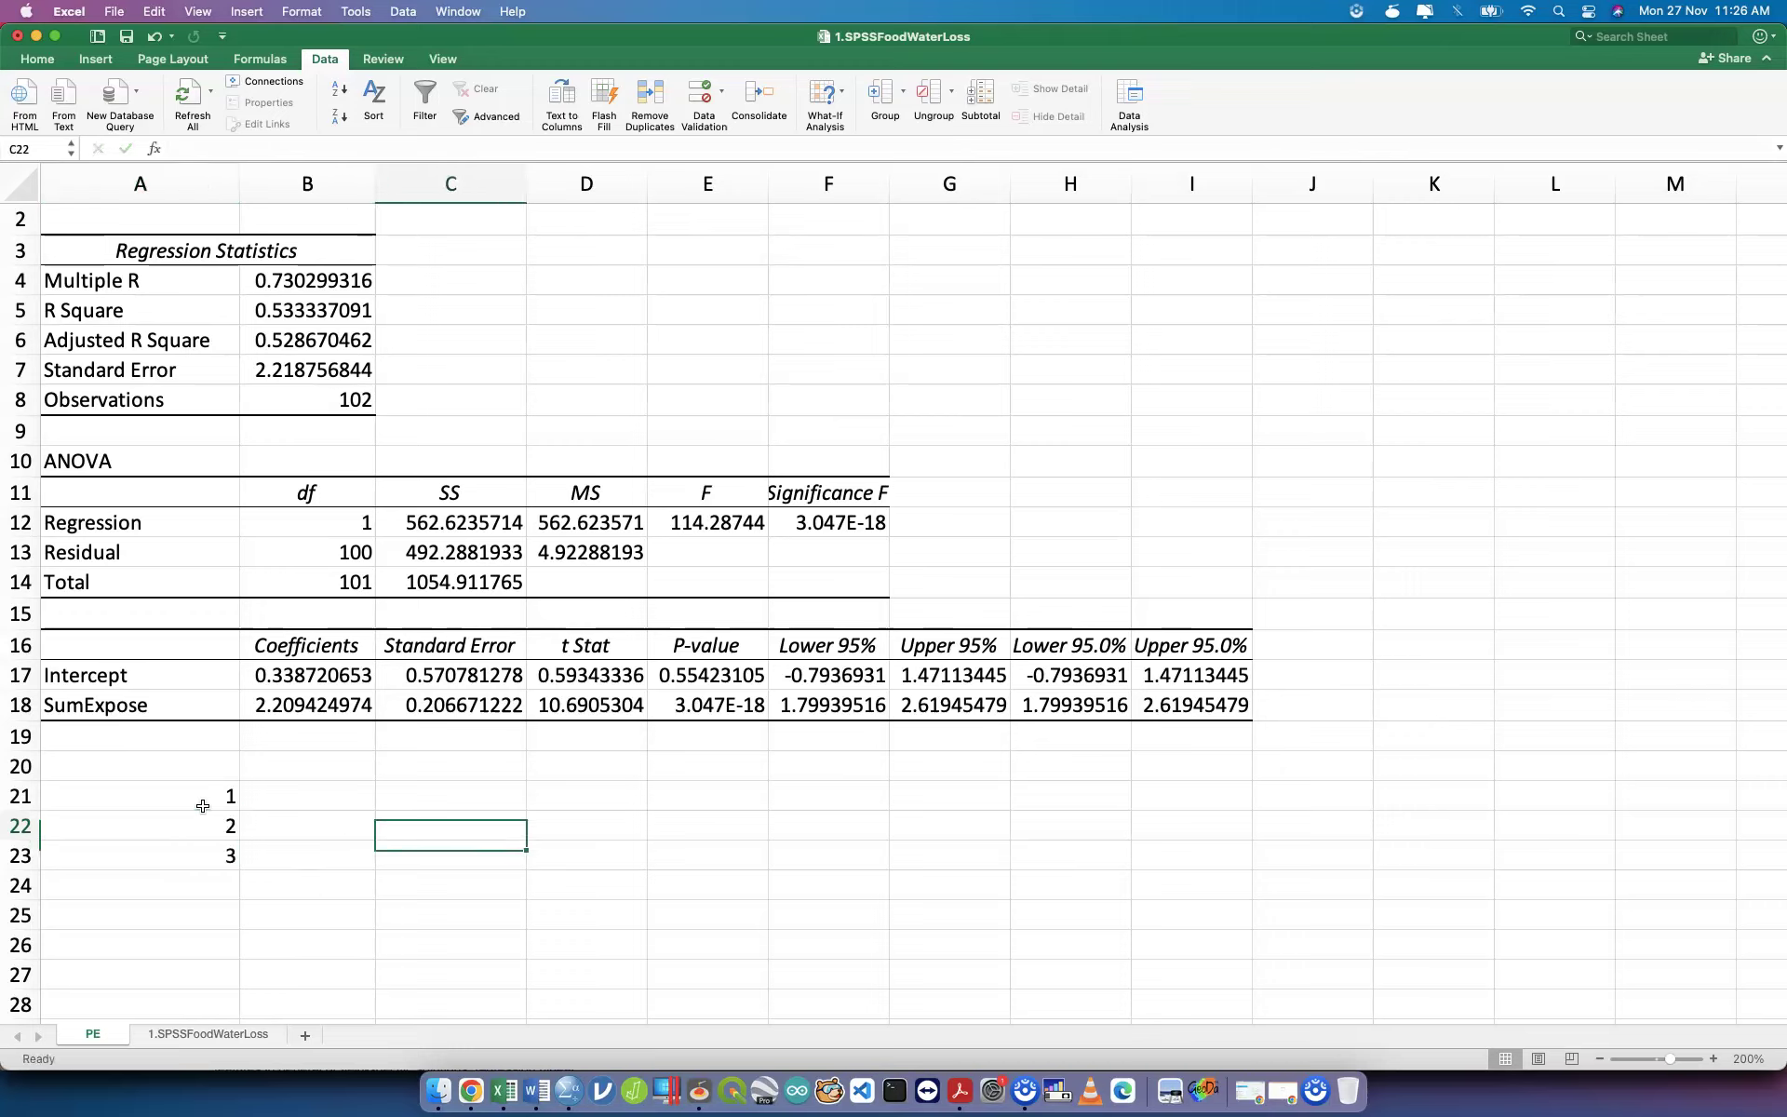
key(Left)
text(Desc)
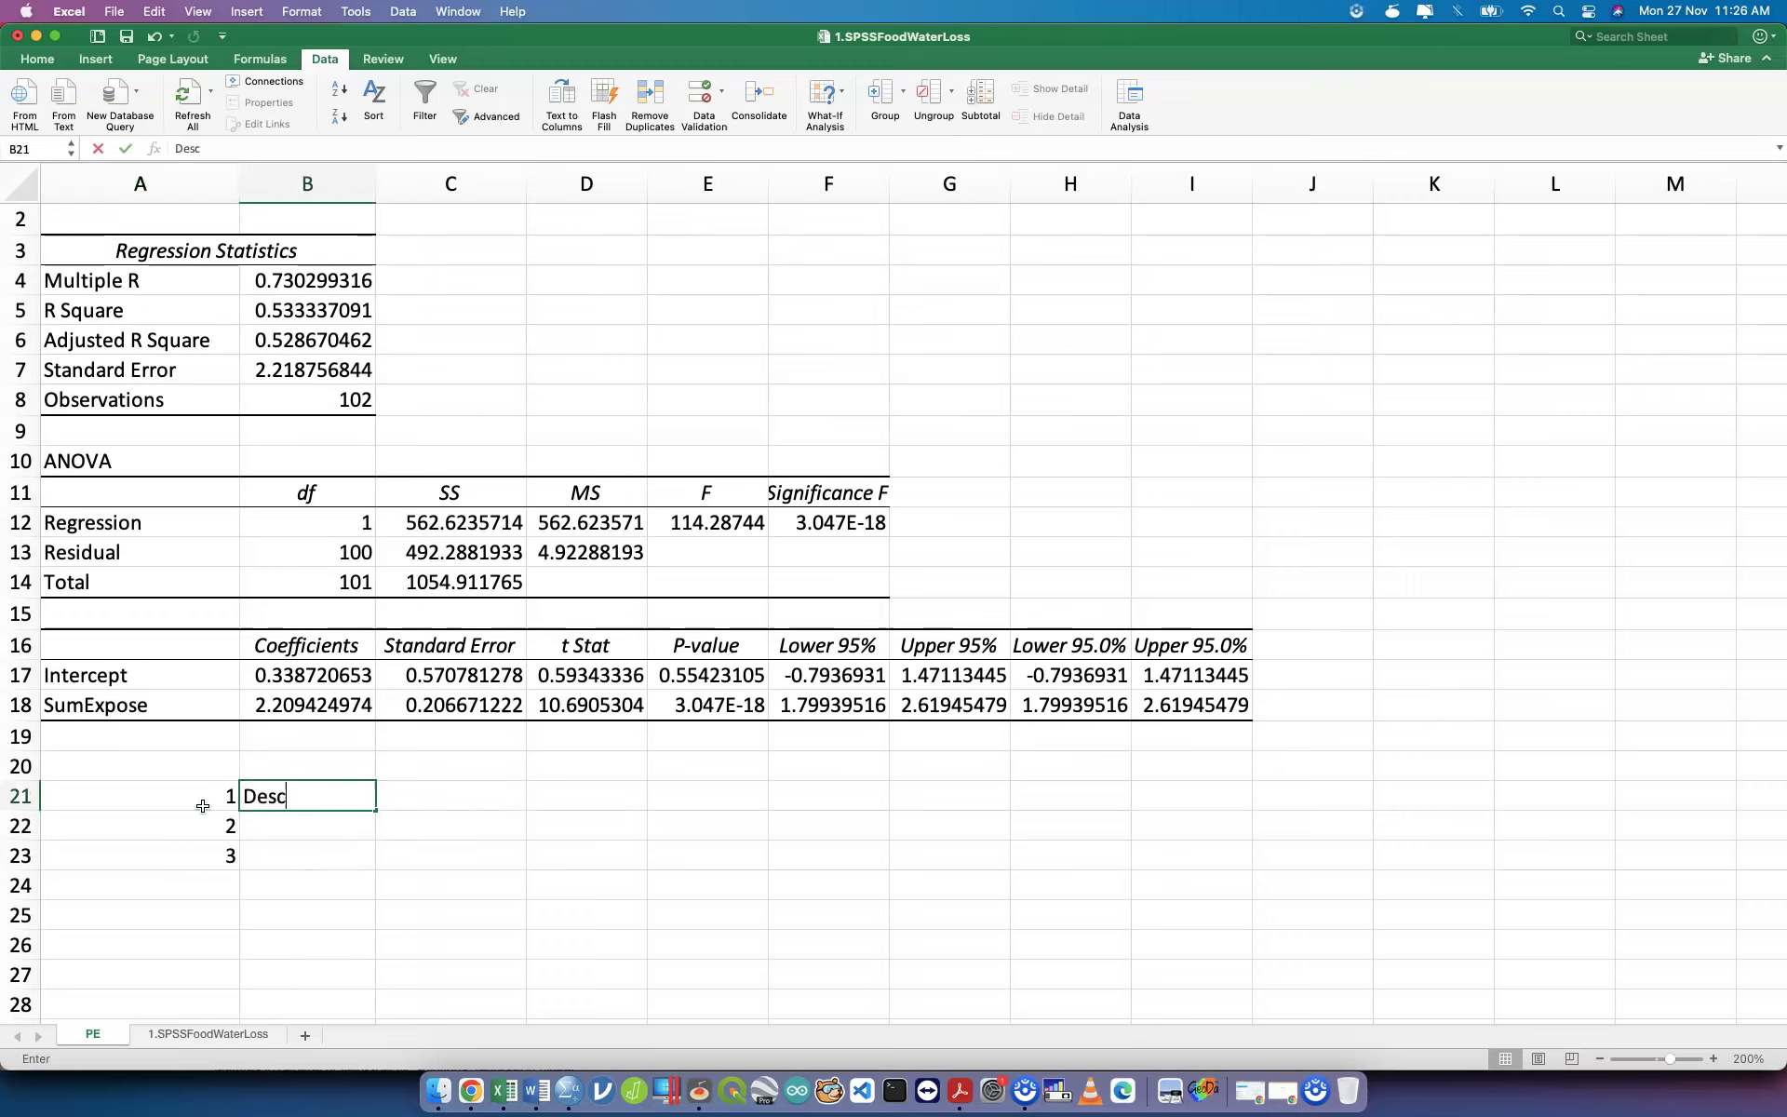
text(riptive)
key(Return)
text(Inferential )
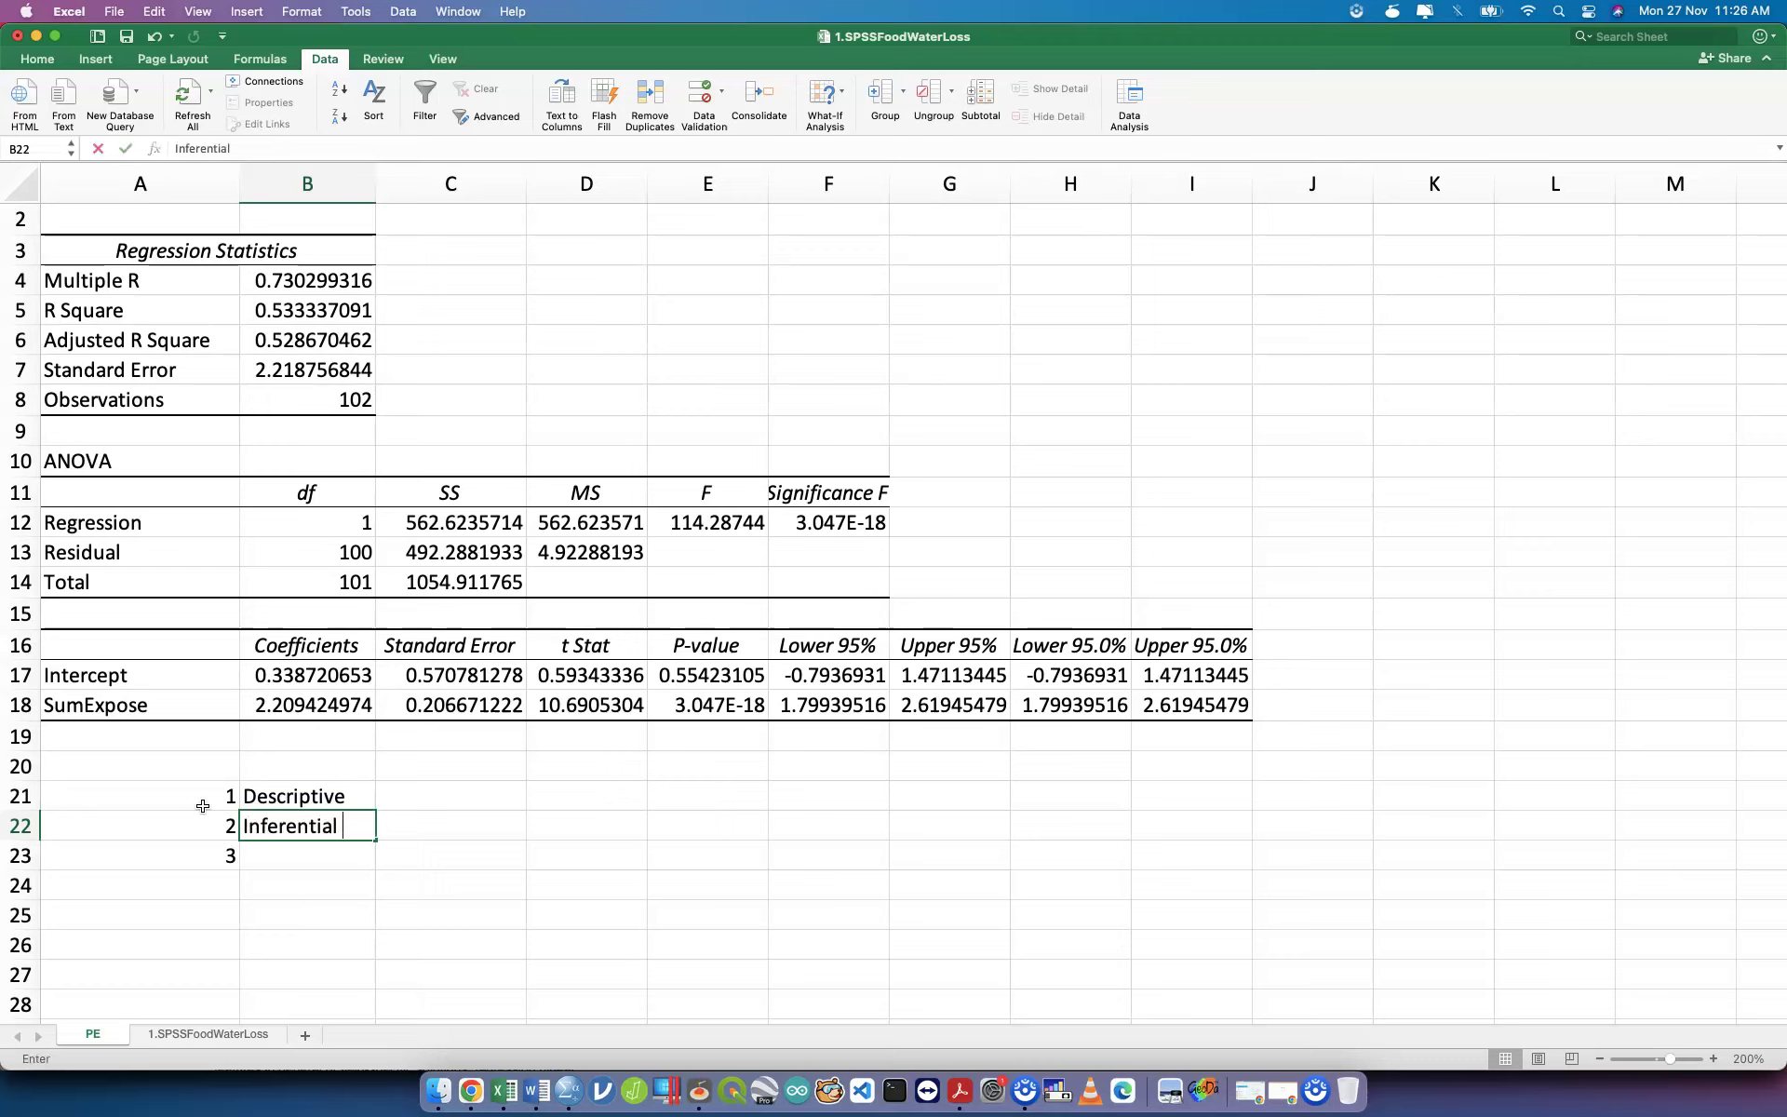
text(- Model Fit)
key(Return)
Label the third numbered row "Inferential - Signifiacnt predictors" in cell B23.
text(Infe)
key(Tab)
click(248, 857)
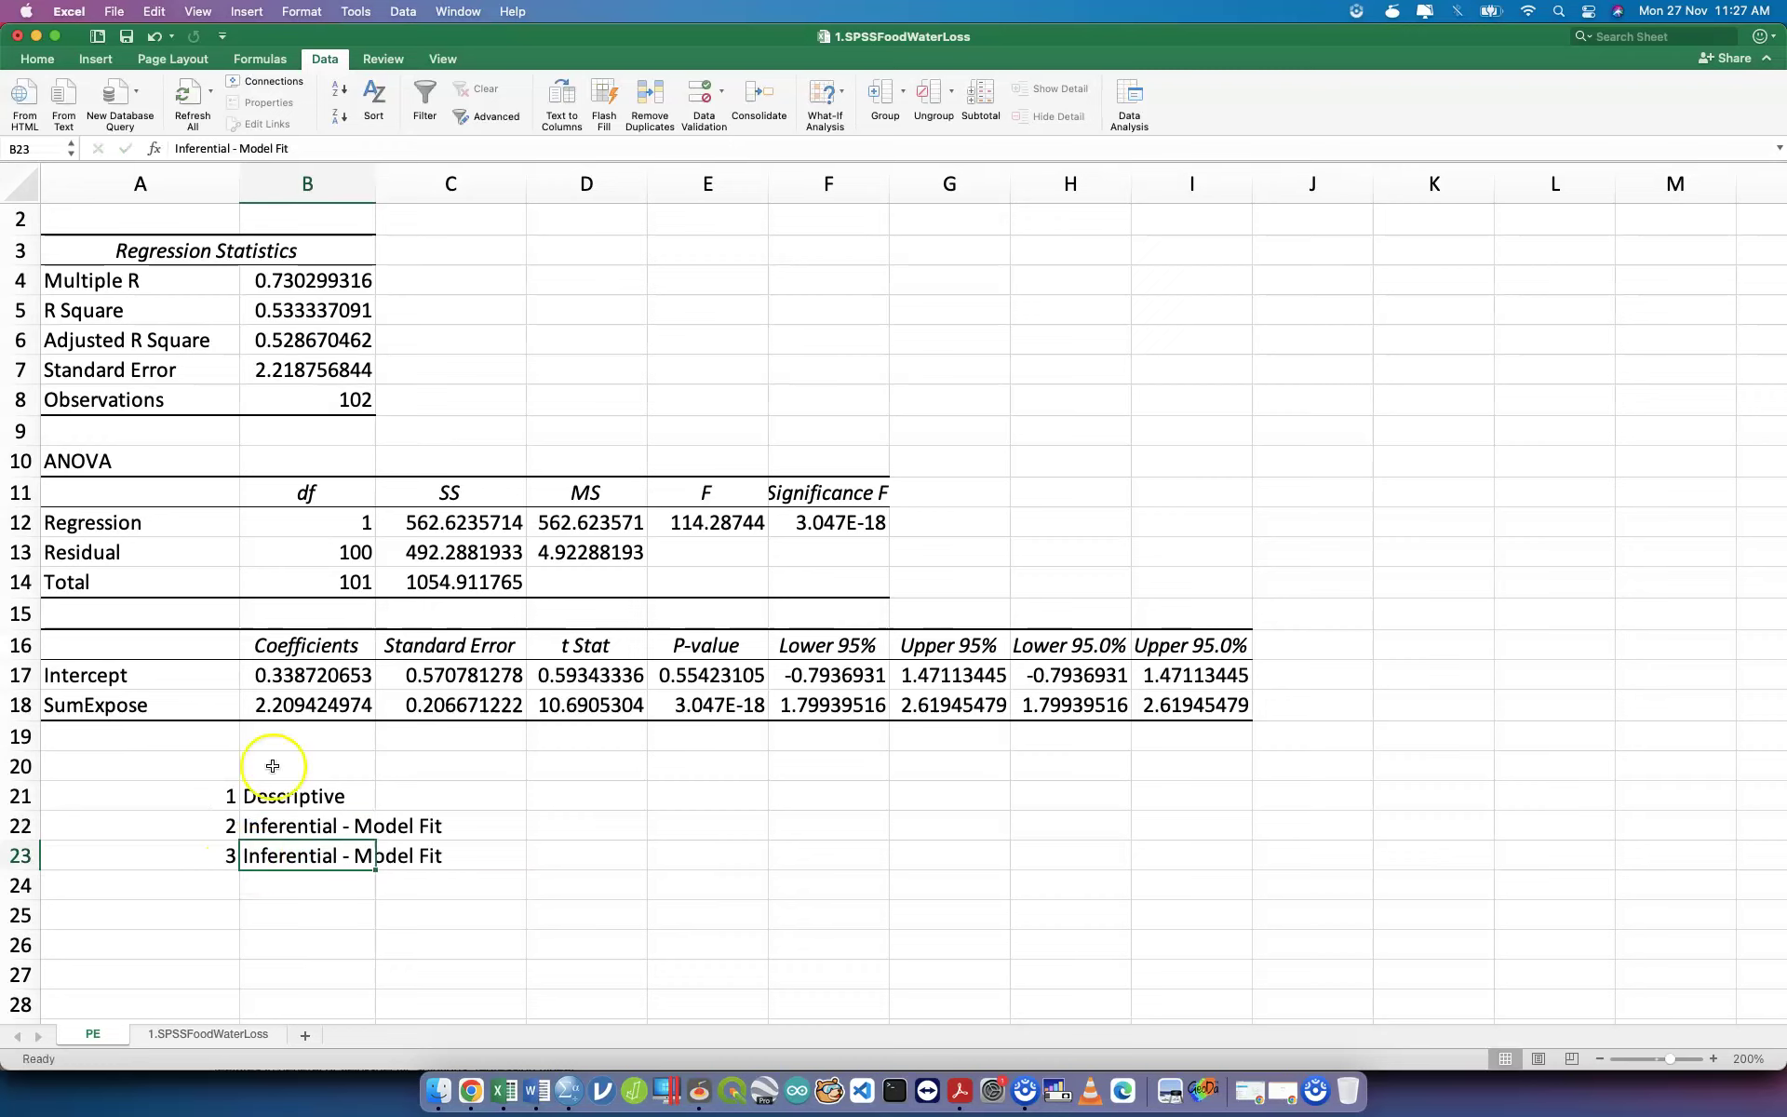
click(334, 142)
key(BackSpace)
key(BackSpace)
key(BackSpace)
key(BackSpace)
key(BackSpace)
key(BackSpace)
key(BackSpace)
key(BackSpace)
key(BackSpace)
key(BackSpace)
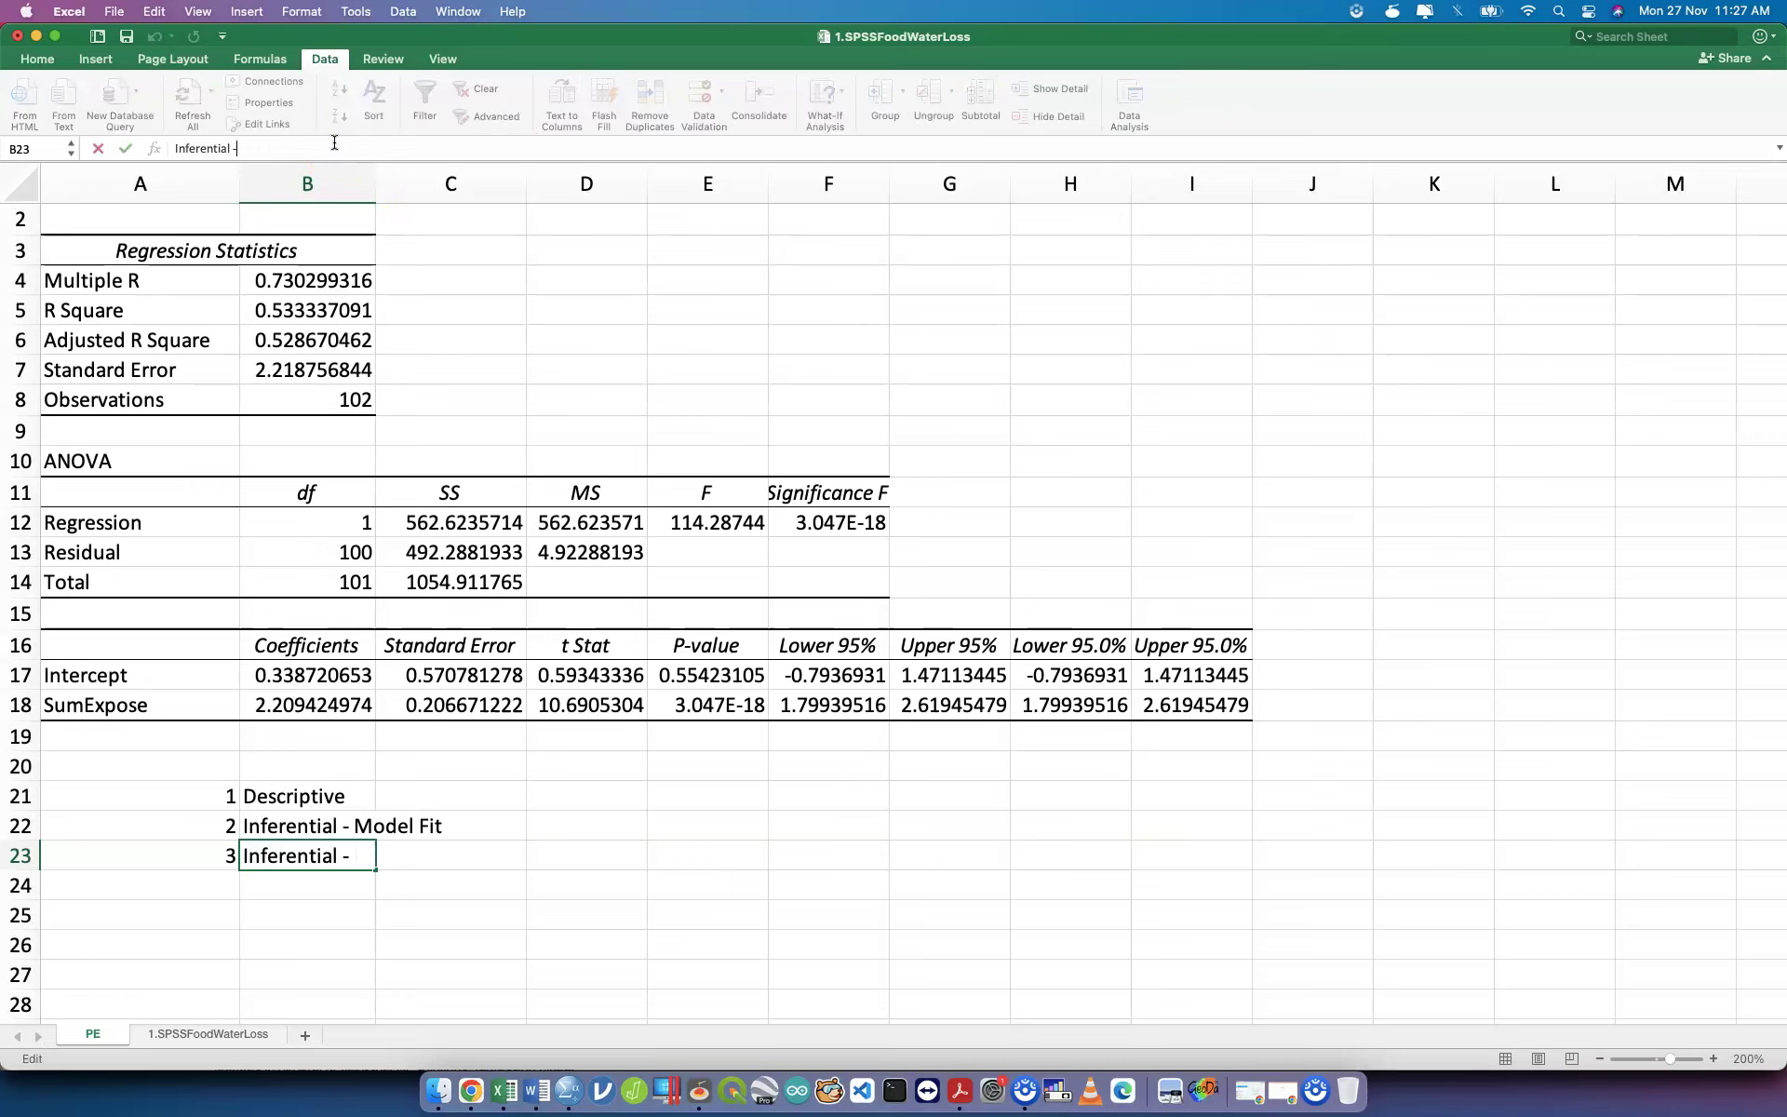
text(Signifiacnt predictors)
key(Return)
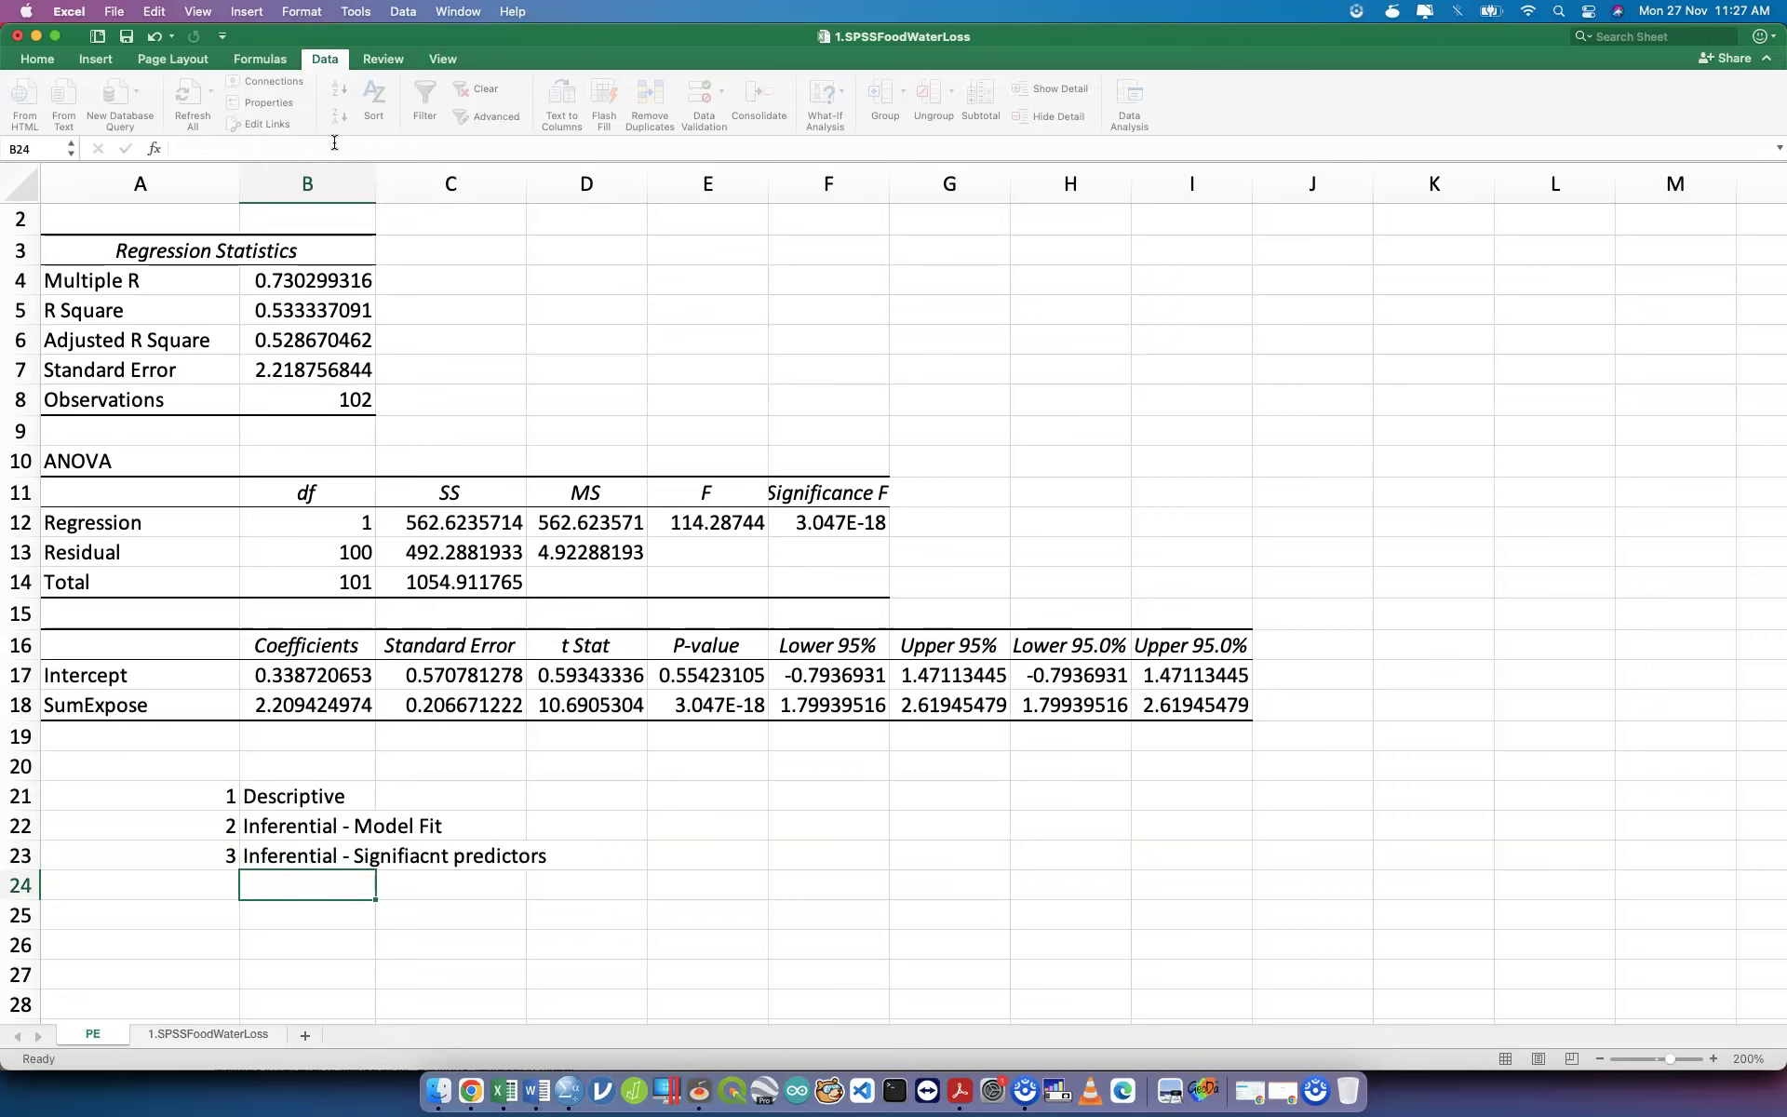
Record the multiple R beside the Descriptive label by entering "R = 0.730" in cell C21.
click(464, 800)
text(R)
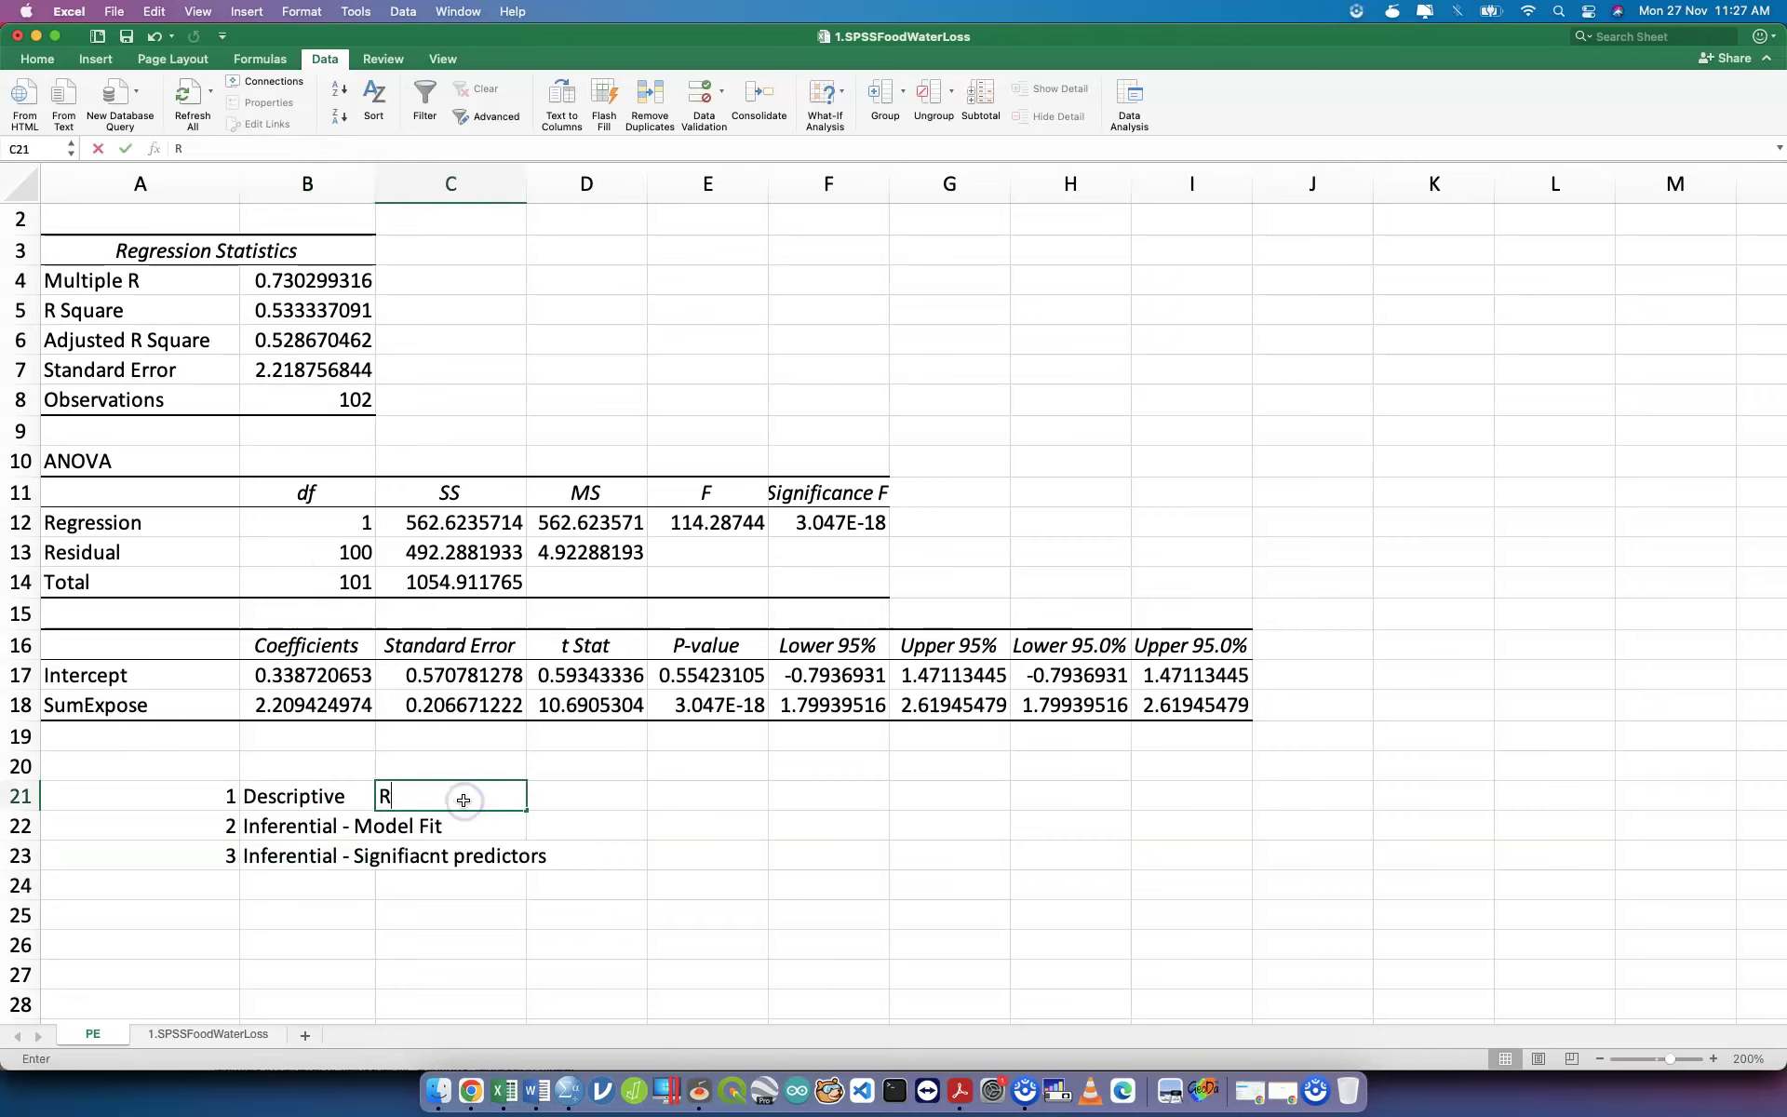
text( = )
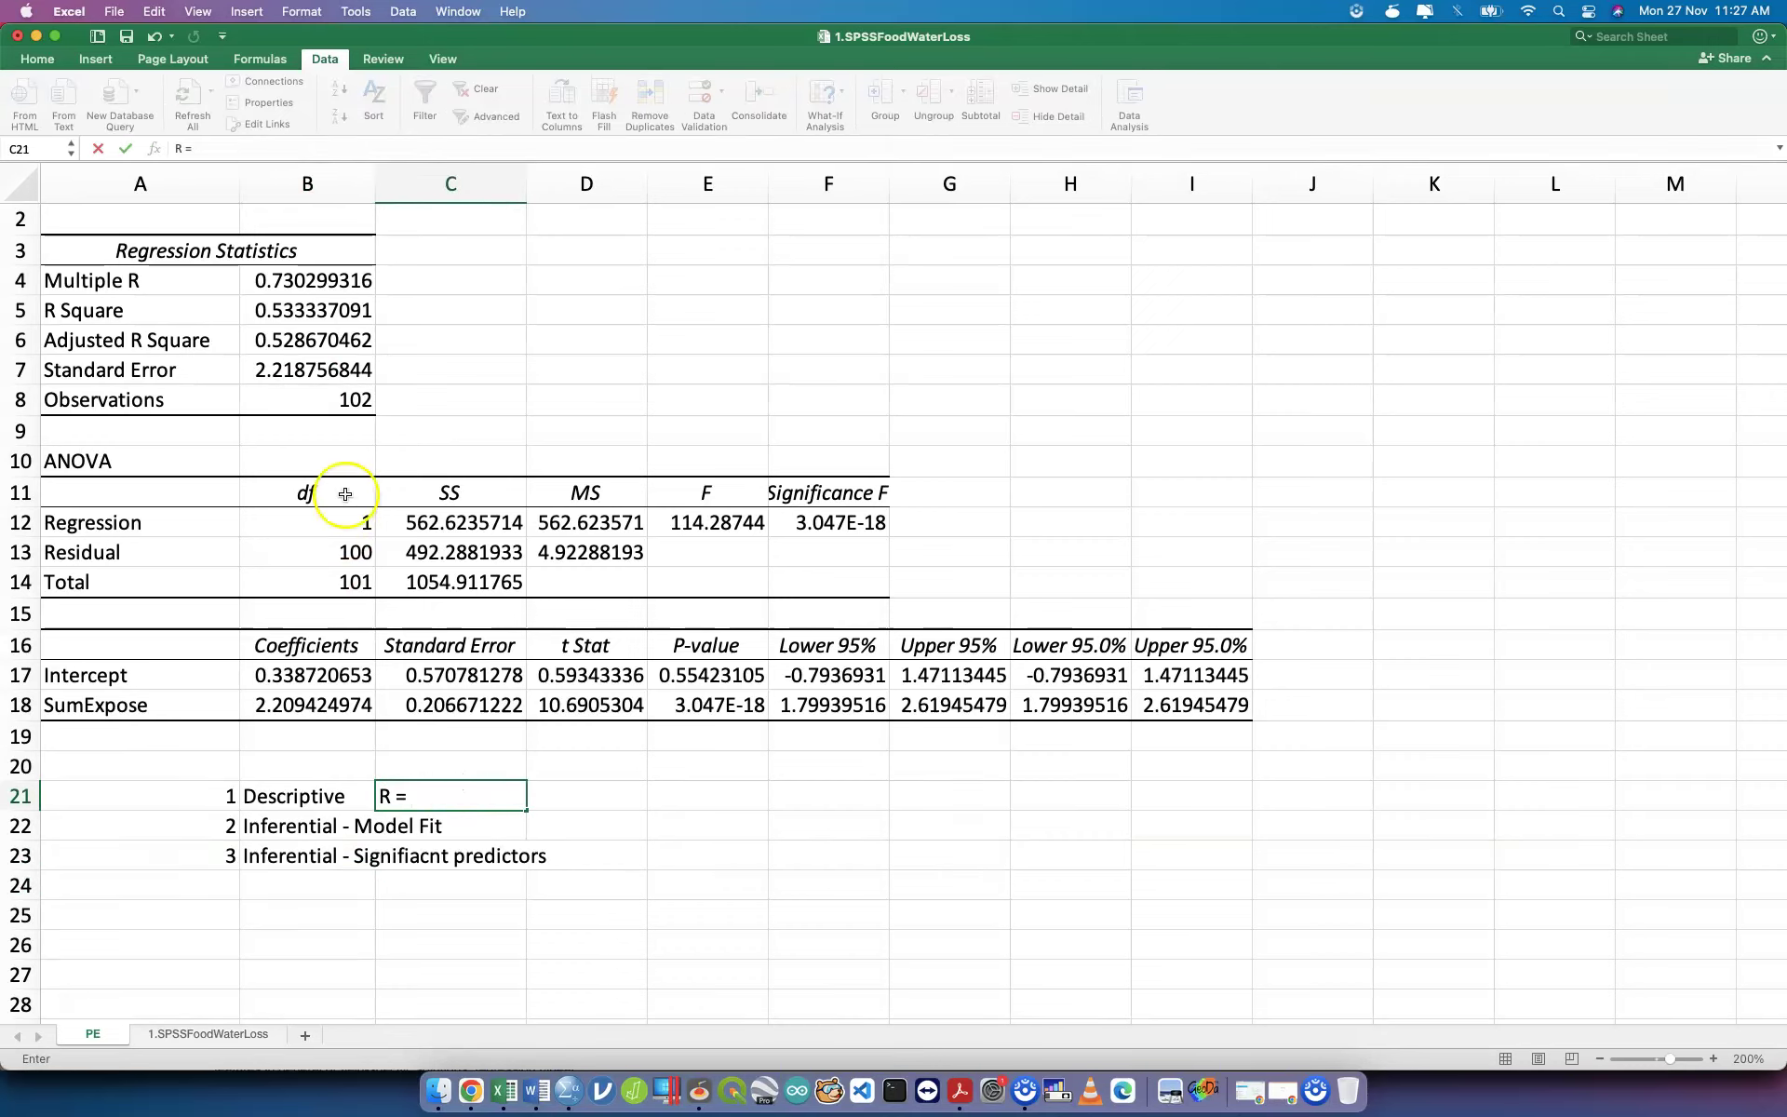
text(0.730)
key(Return)
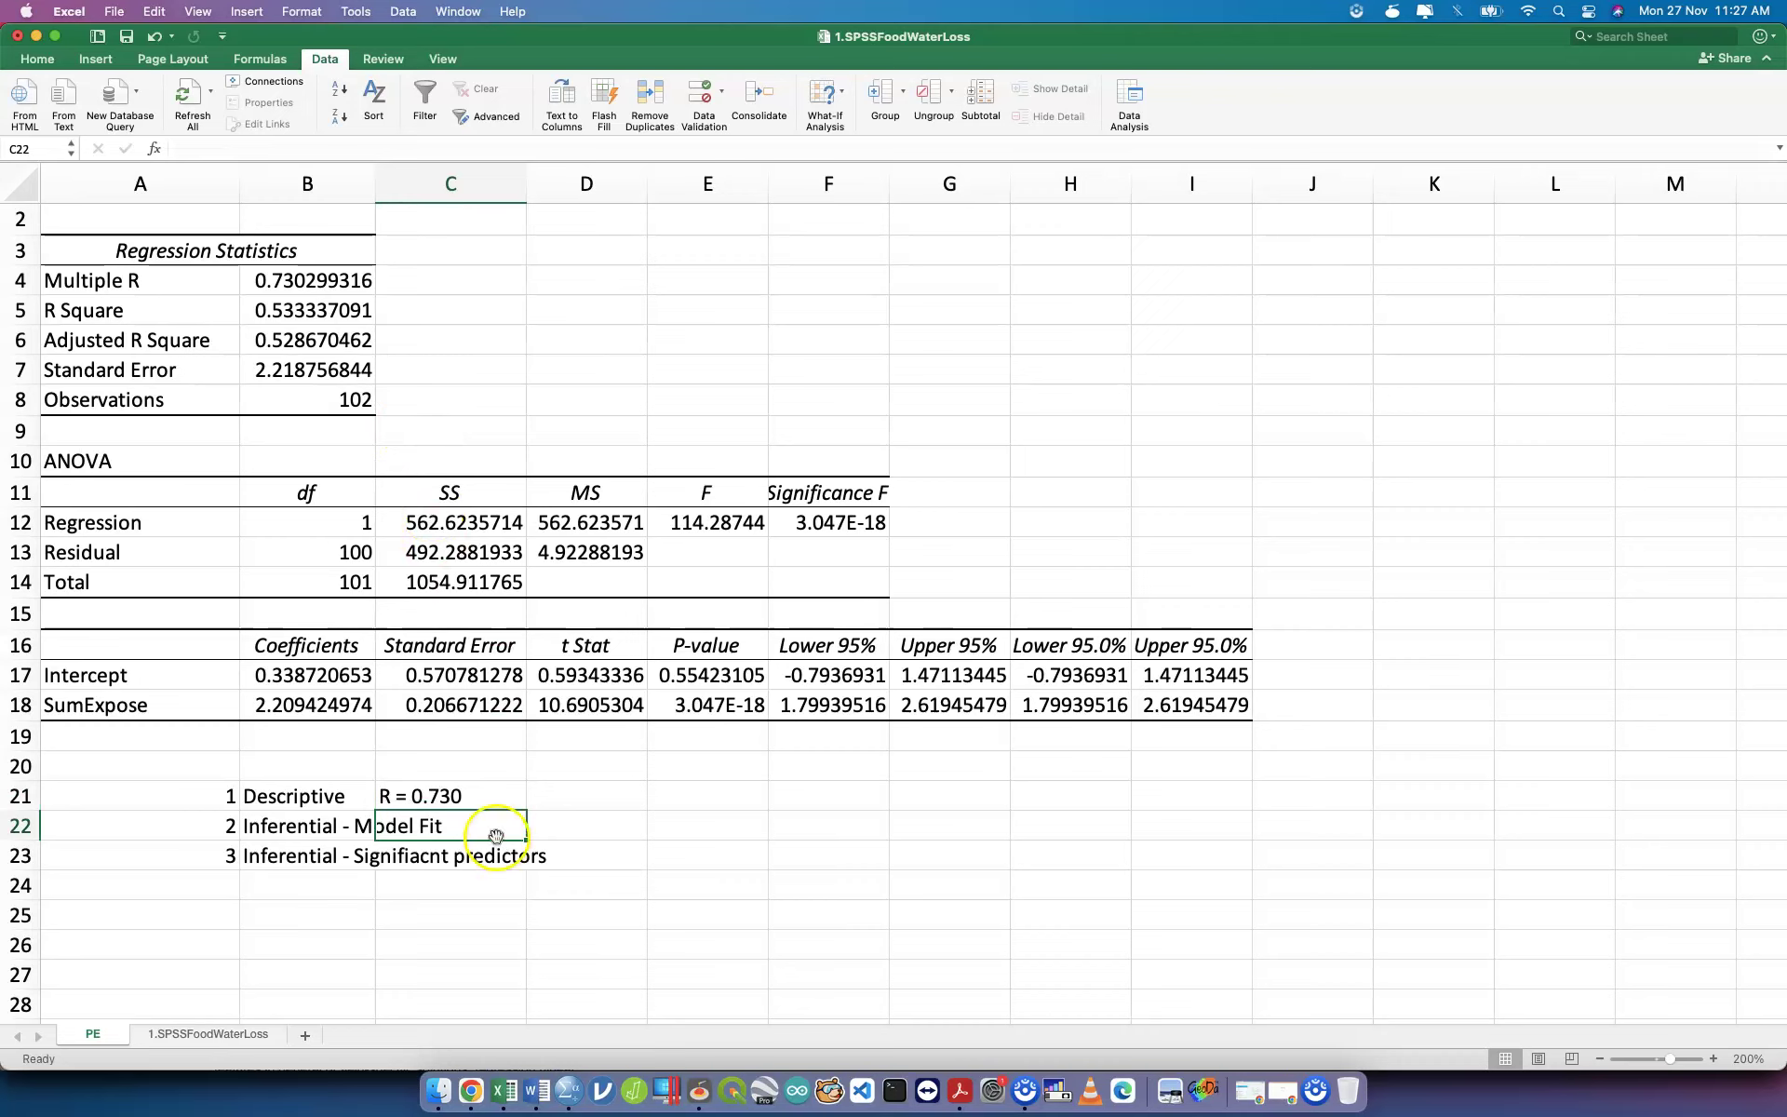
click(496, 796)
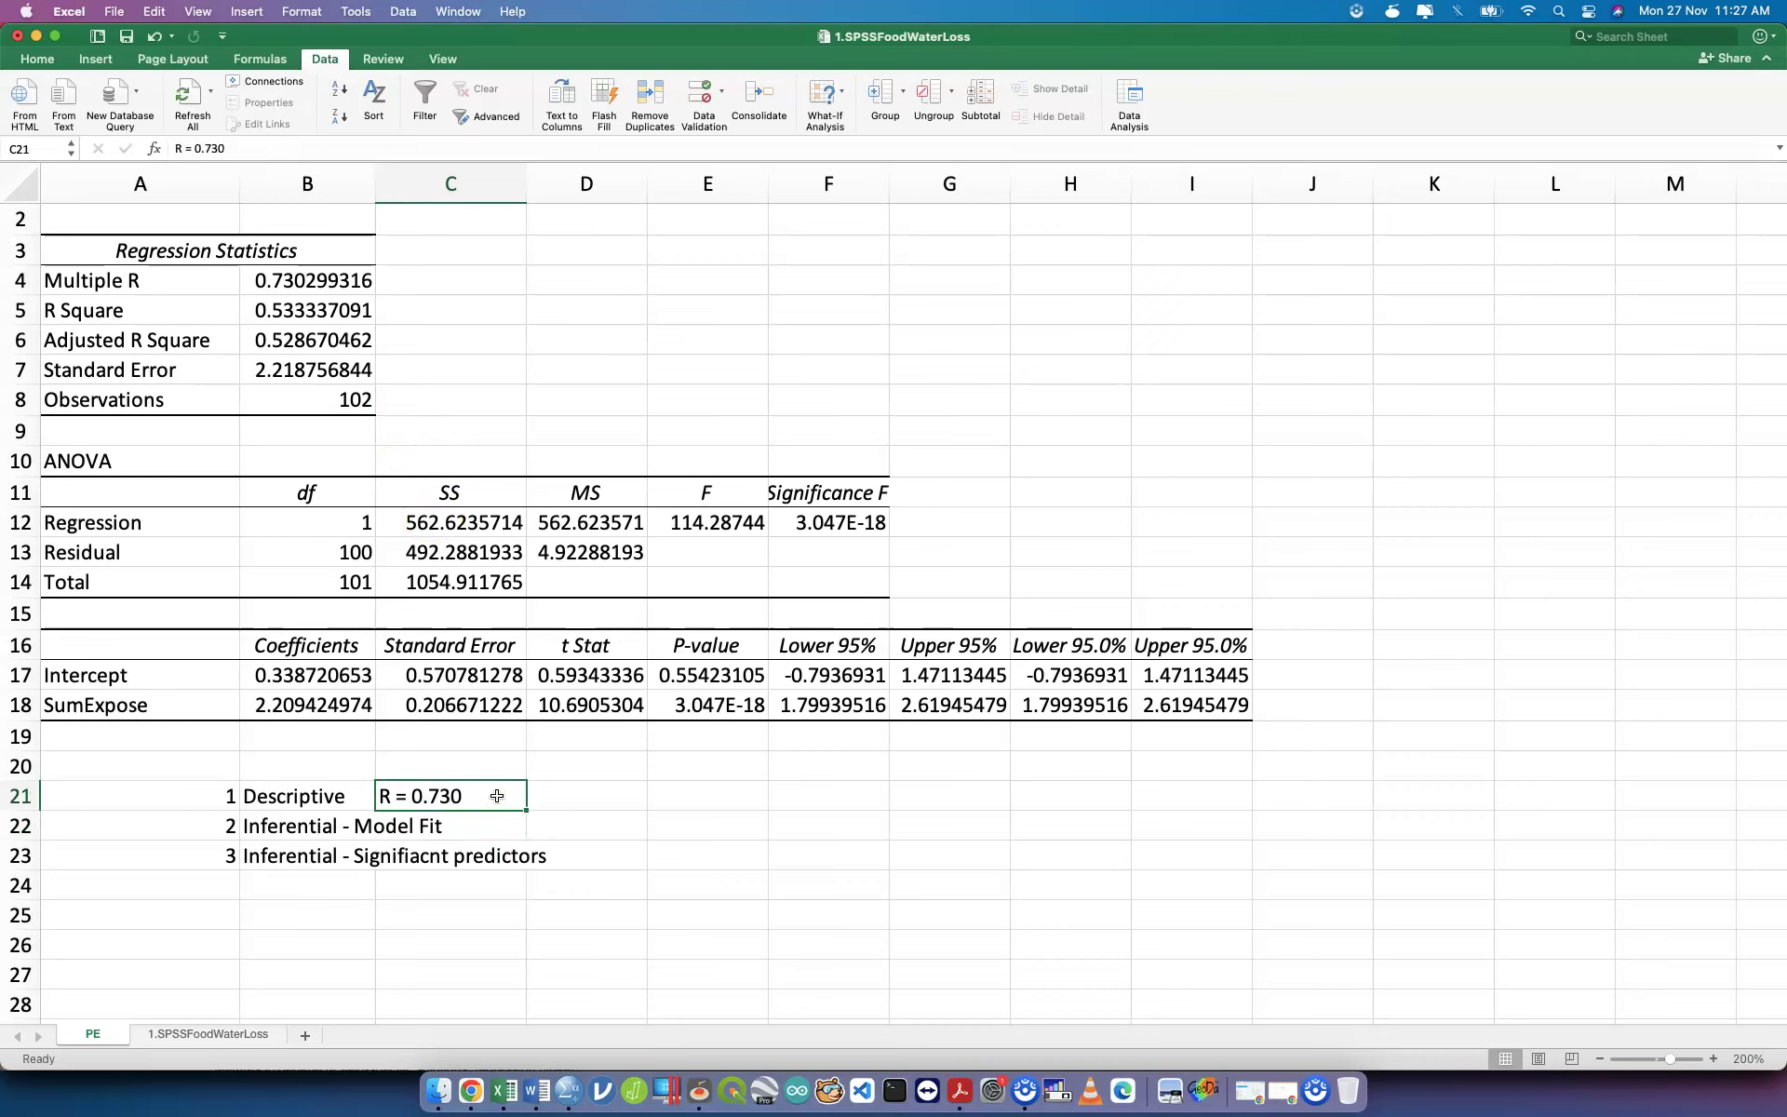
Record the R square in the Descriptive row by entering "R2 = 0.5333" in cell D21.
click(596, 791)
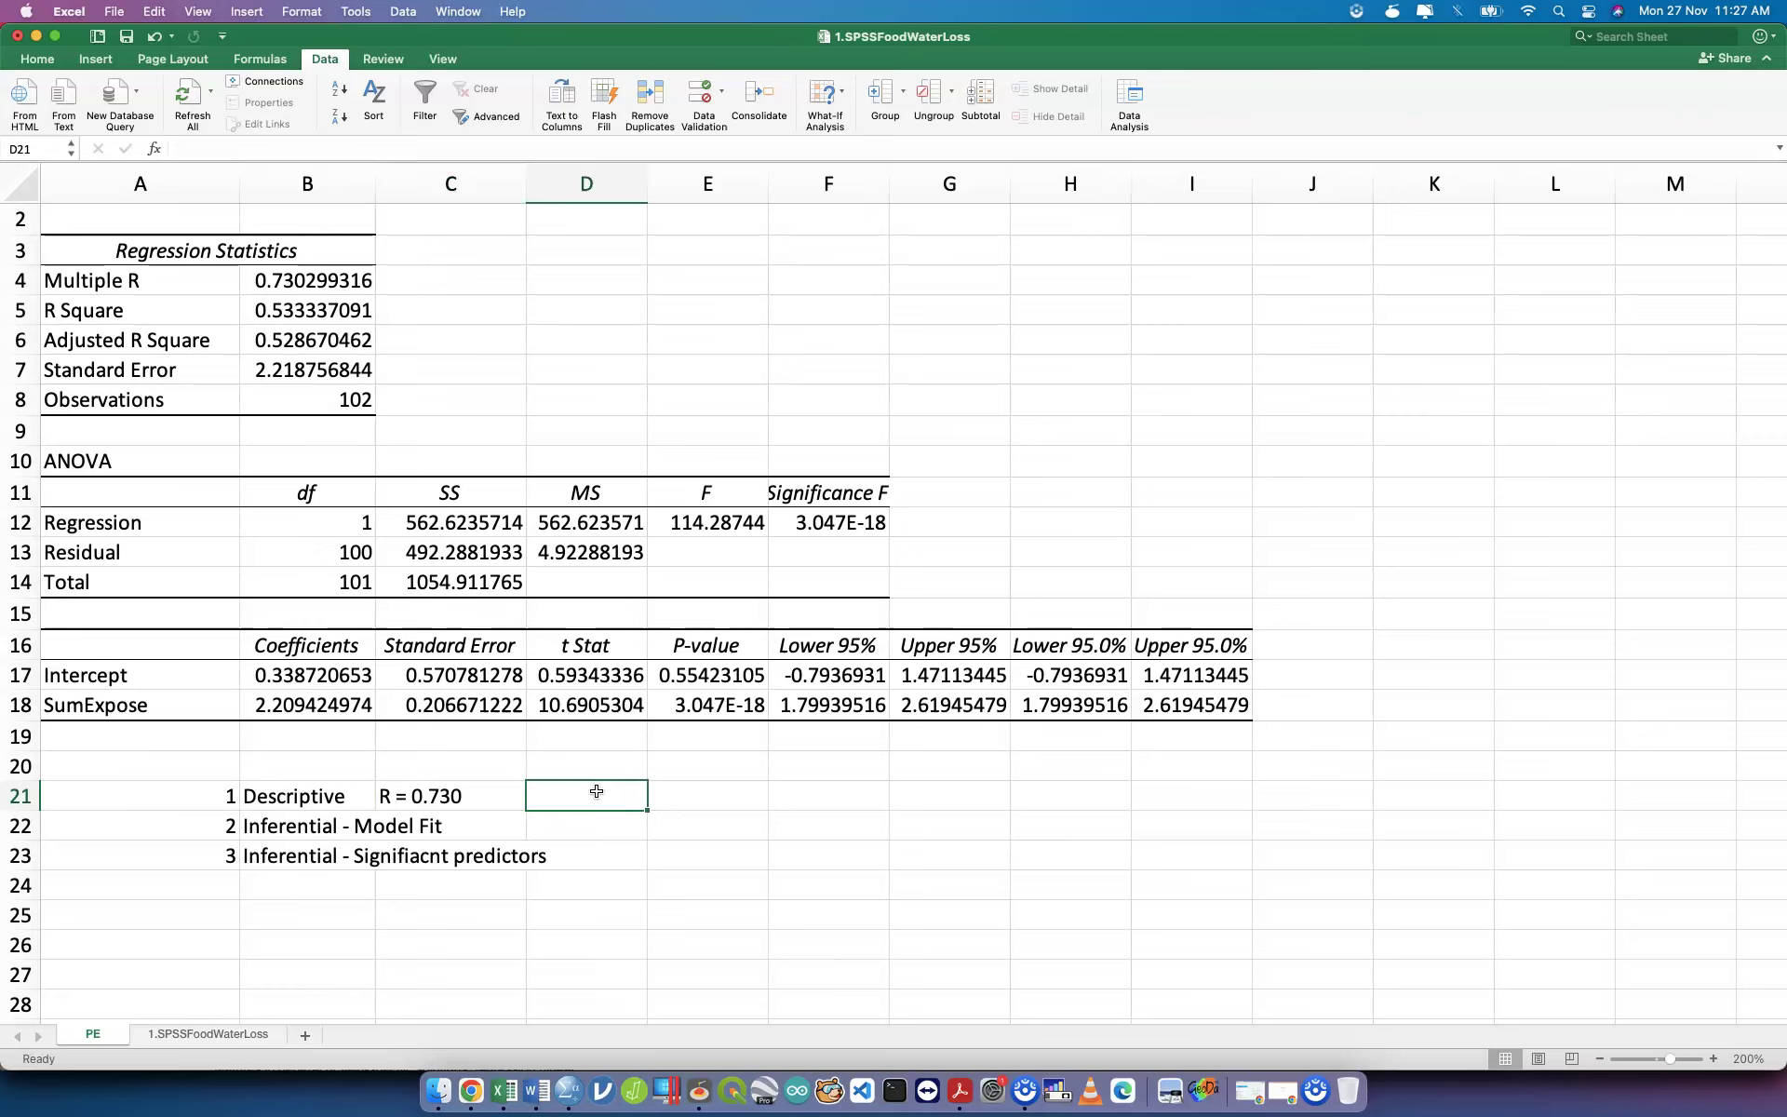
text(R2 =)
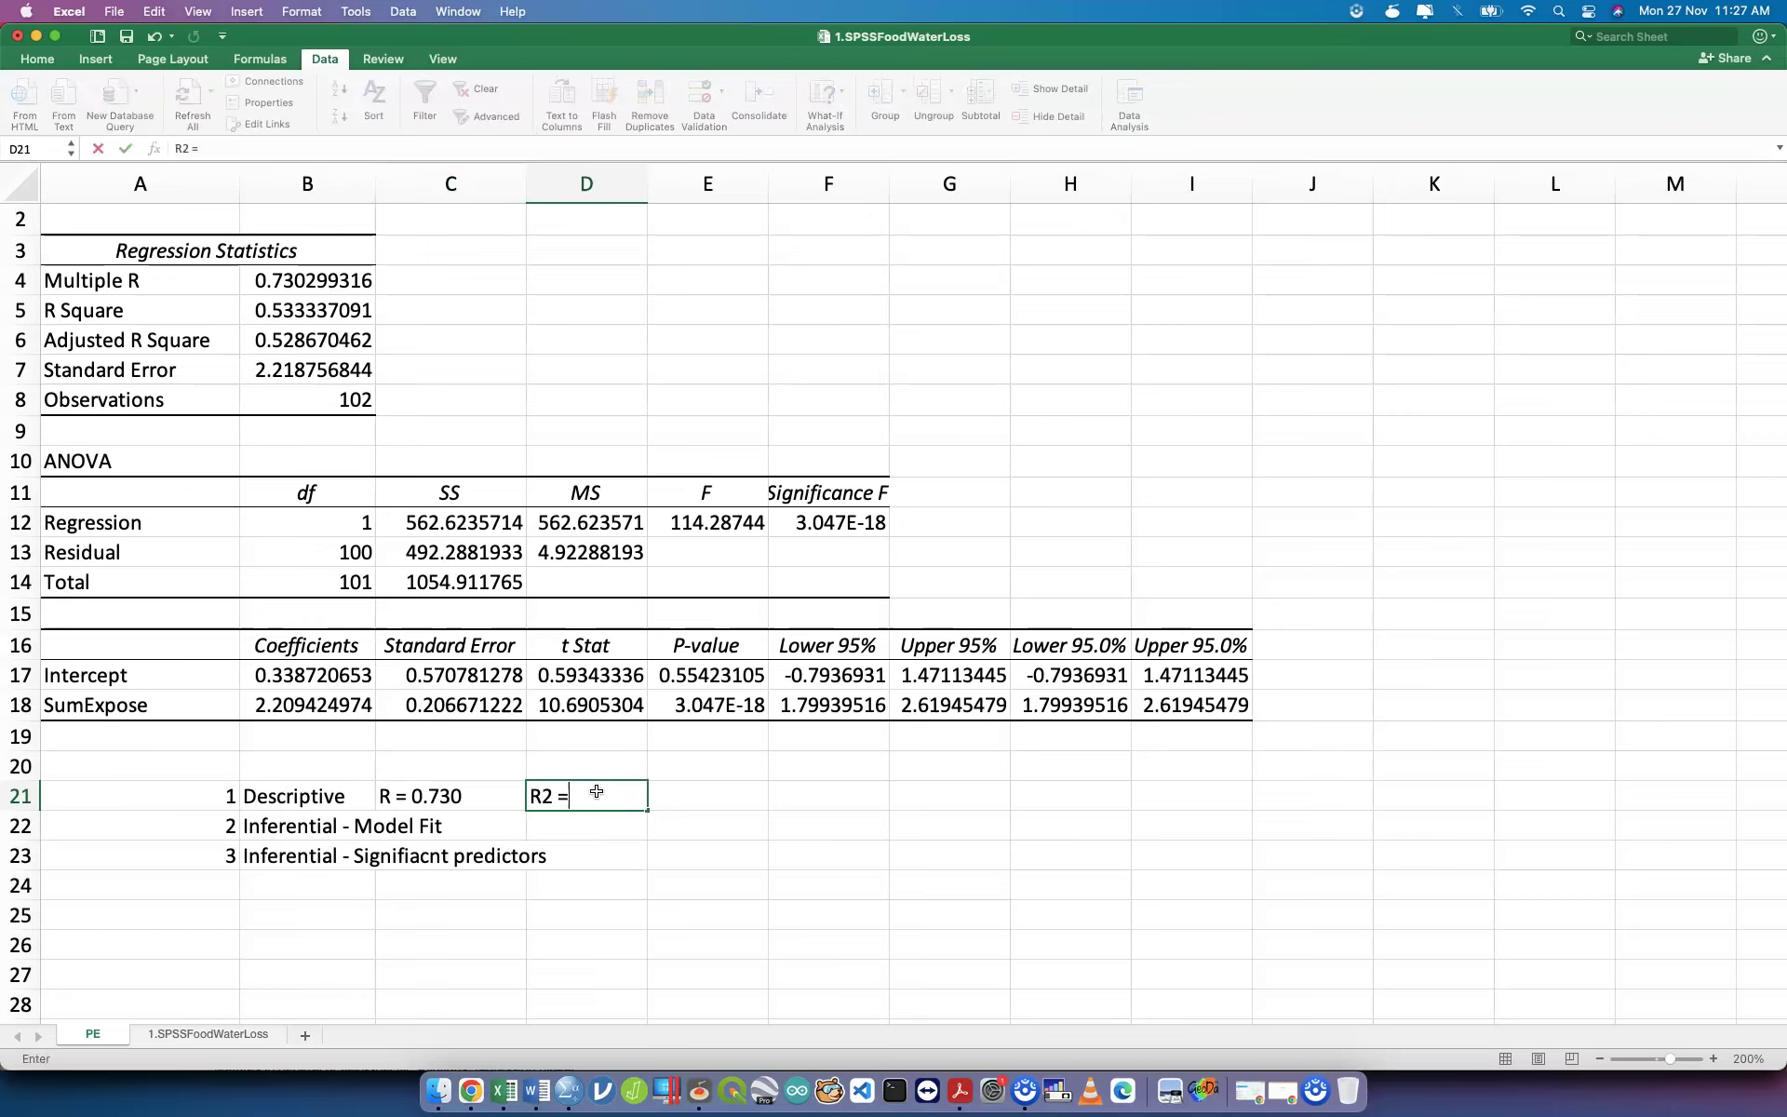
text( 0.5333)
key(Tab)
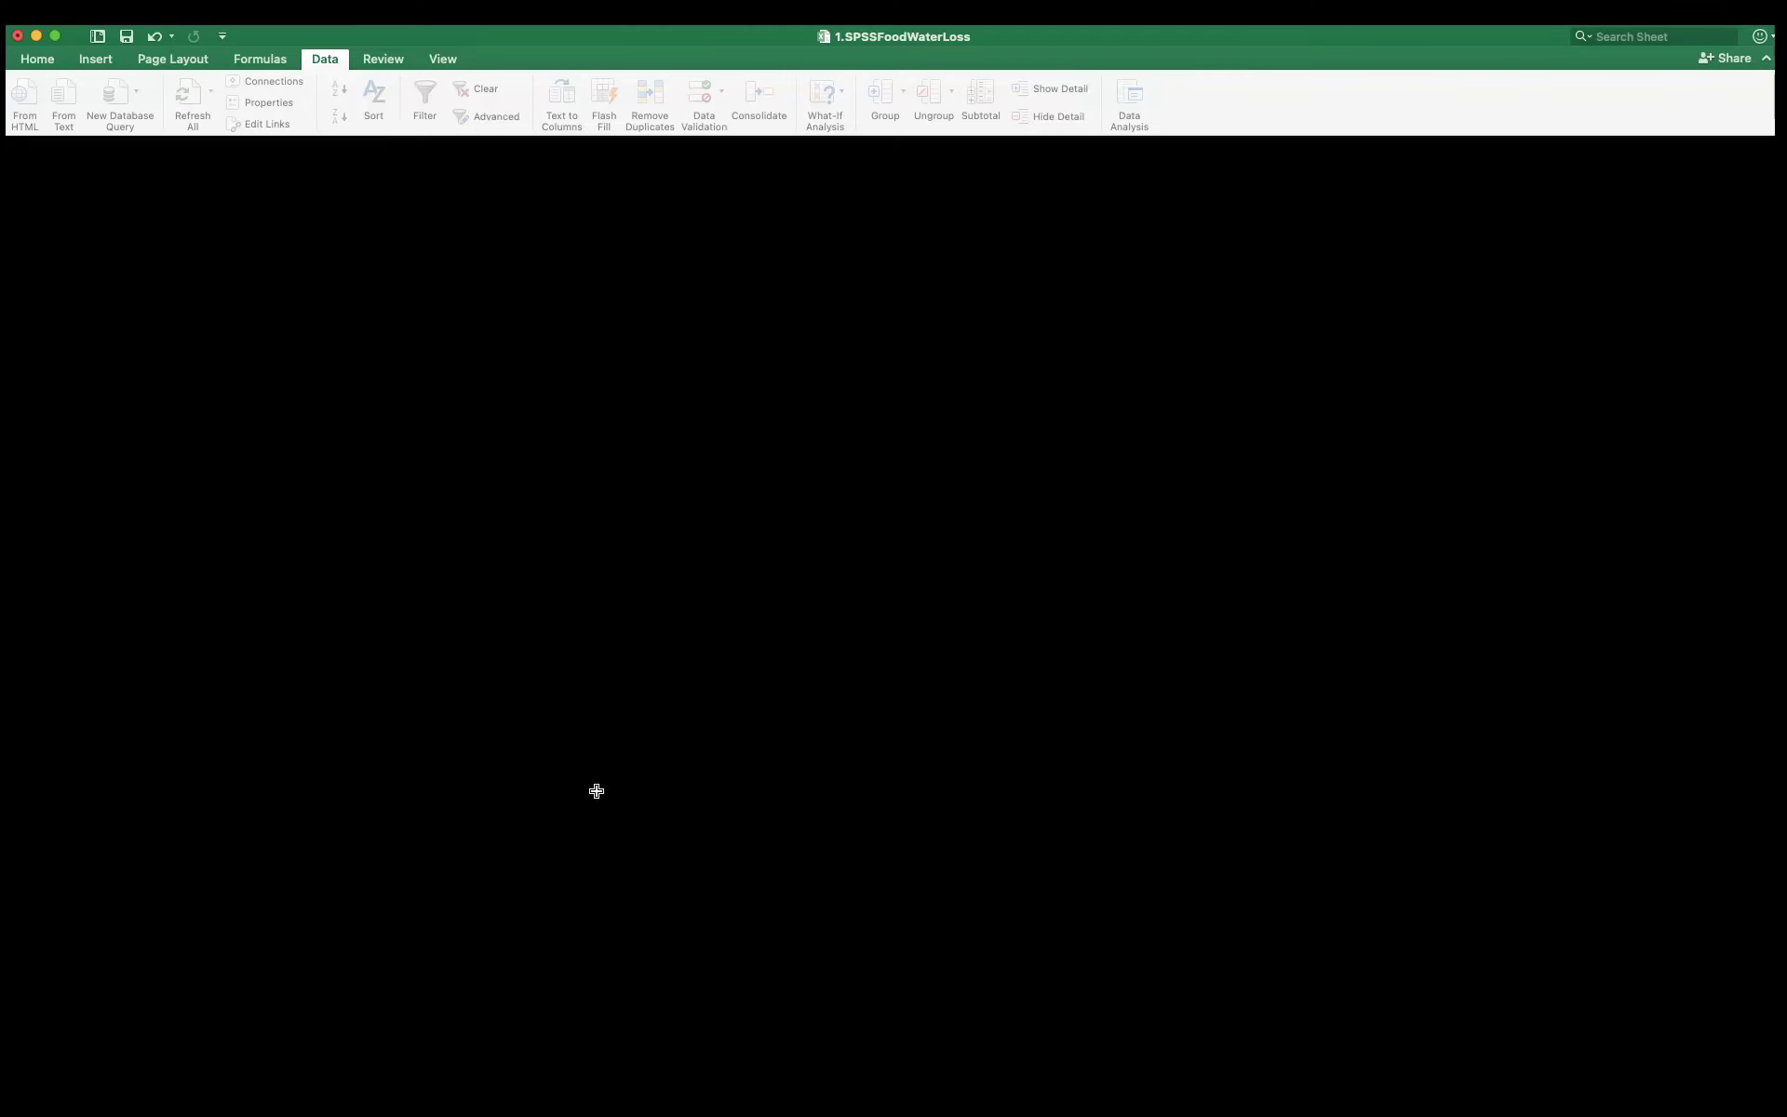
click(609, 803)
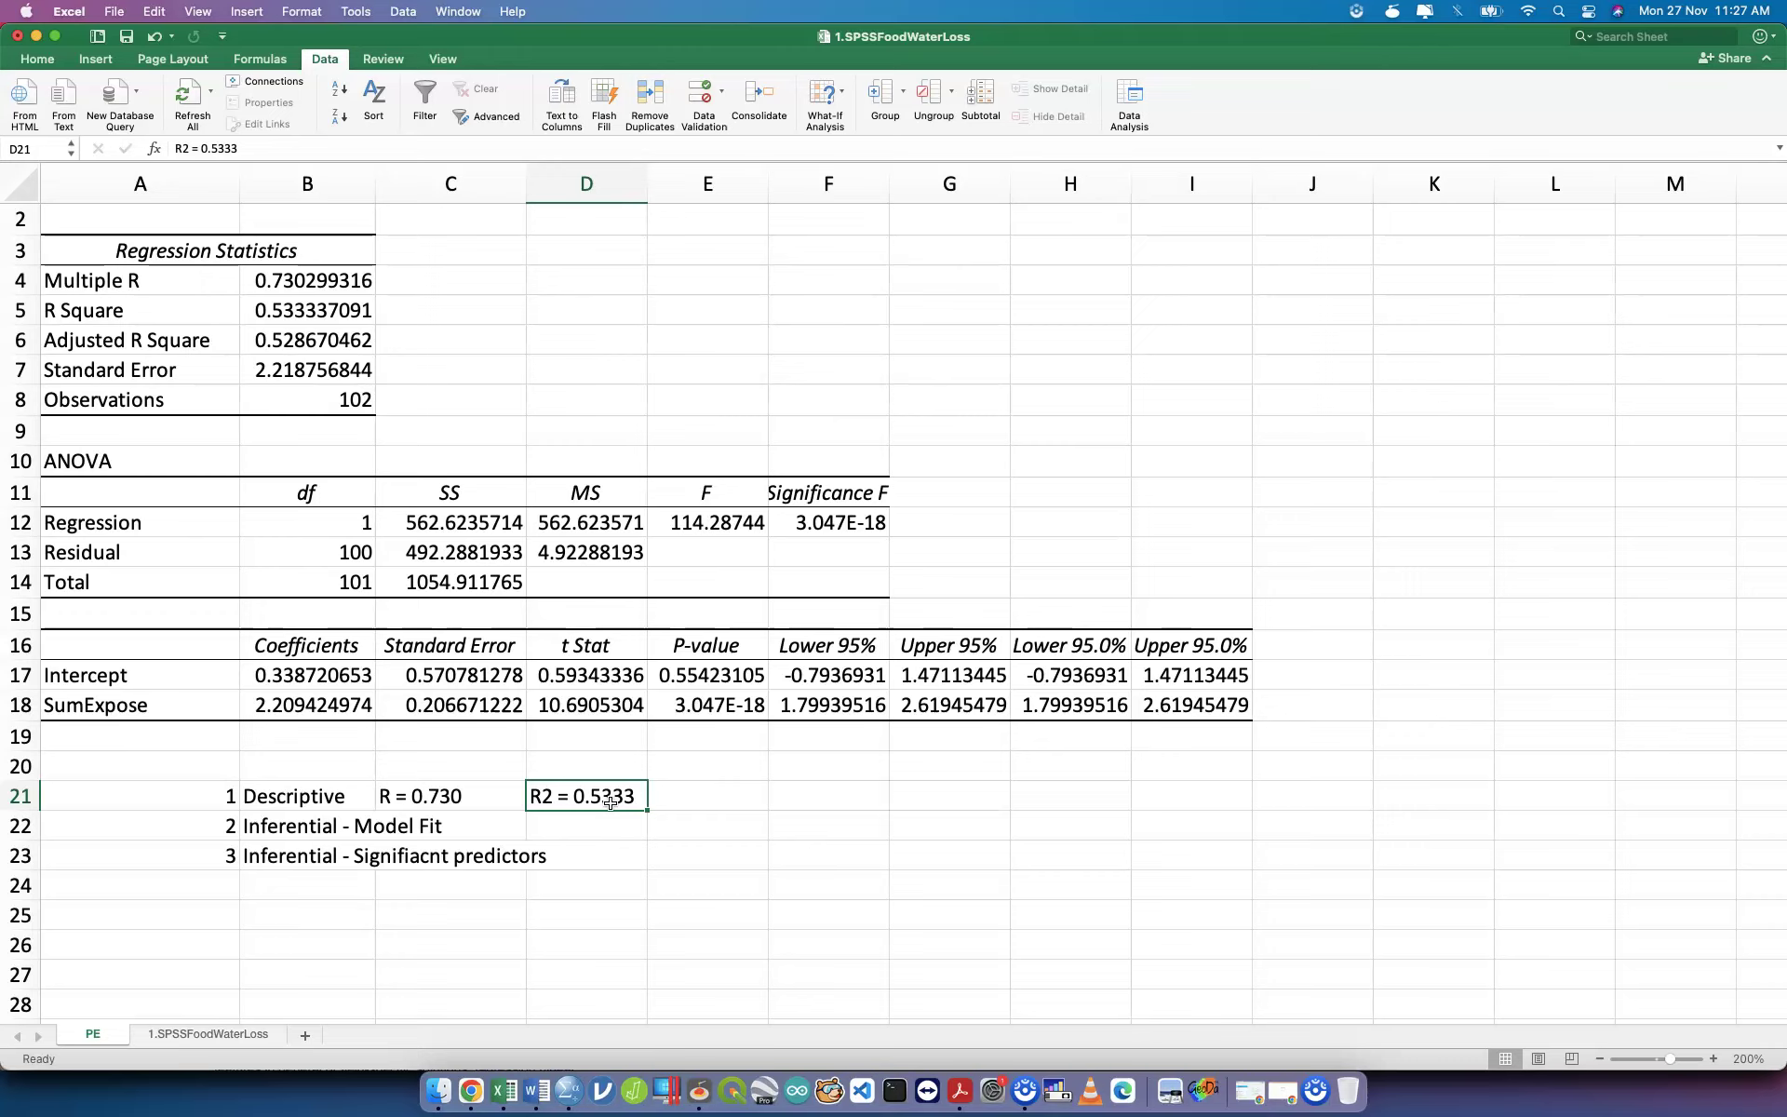
key(Right)
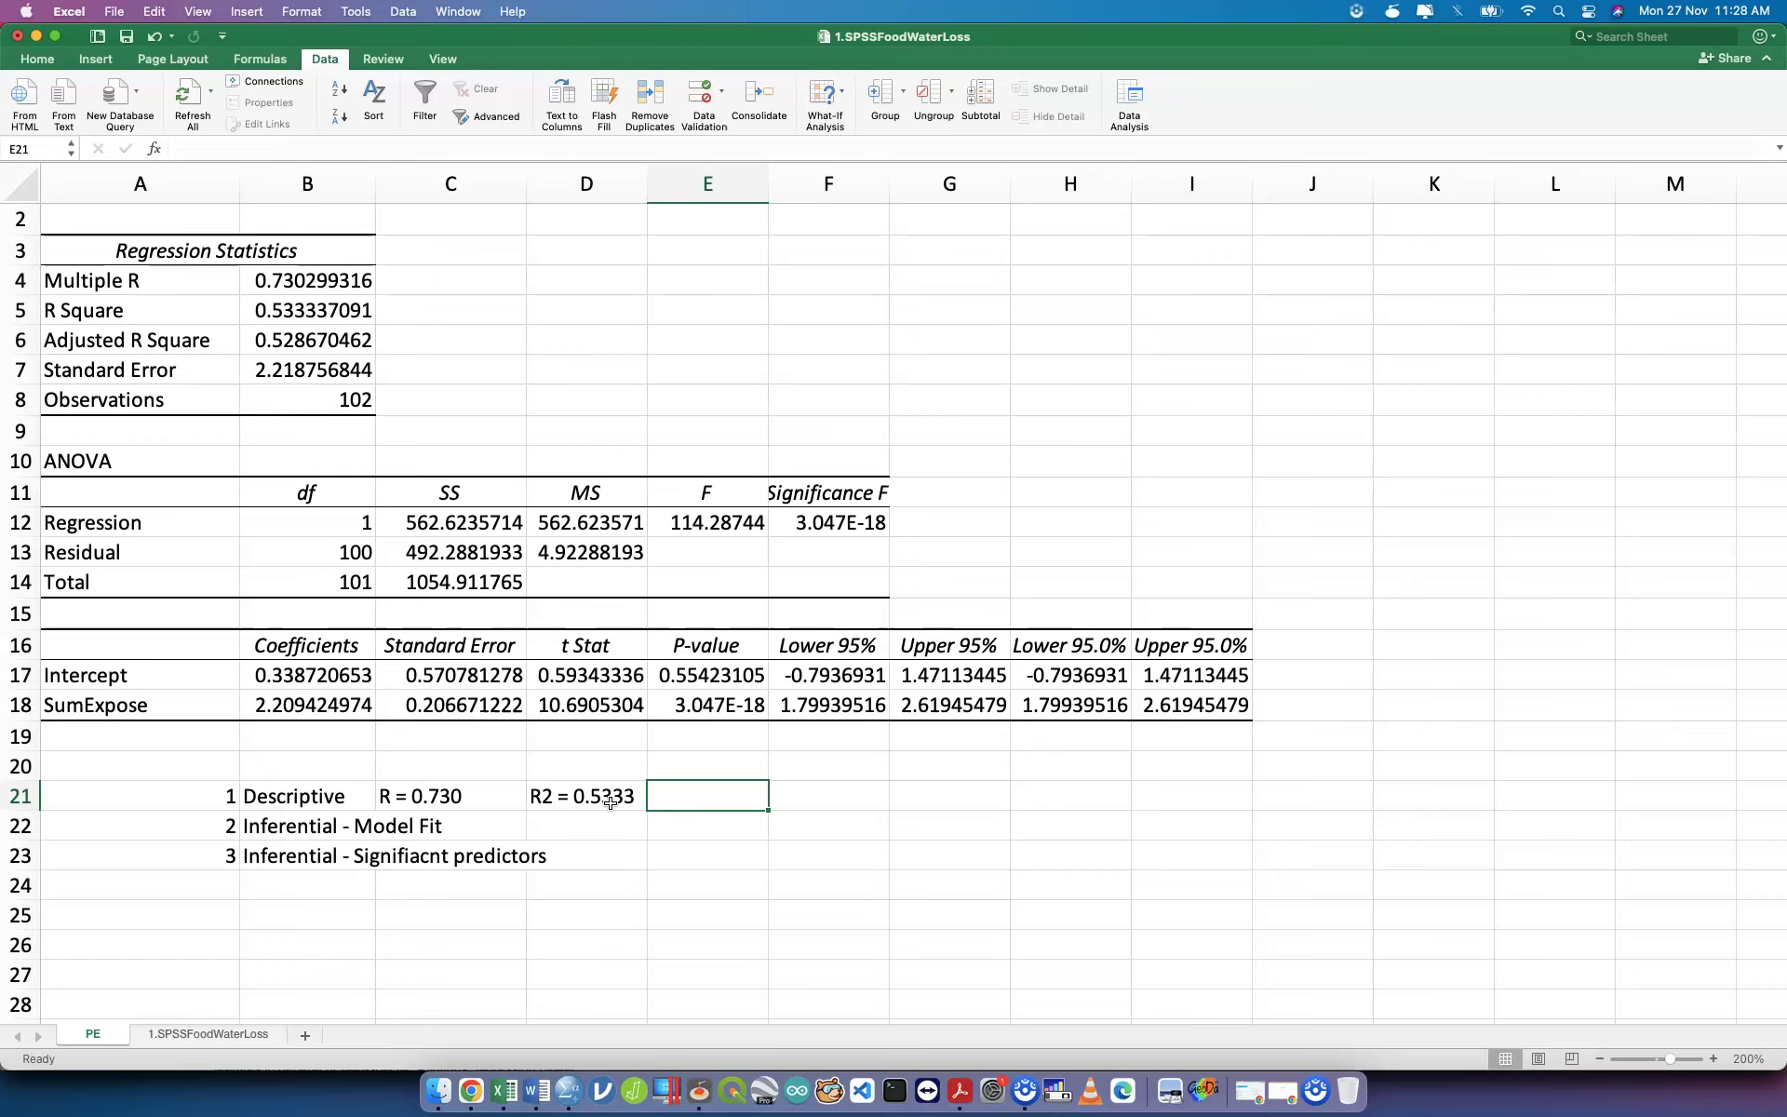
Start the predicted equation entry in the Descriptive row by entering "PE - predicted equation =" in cell E21.
click(187, 705)
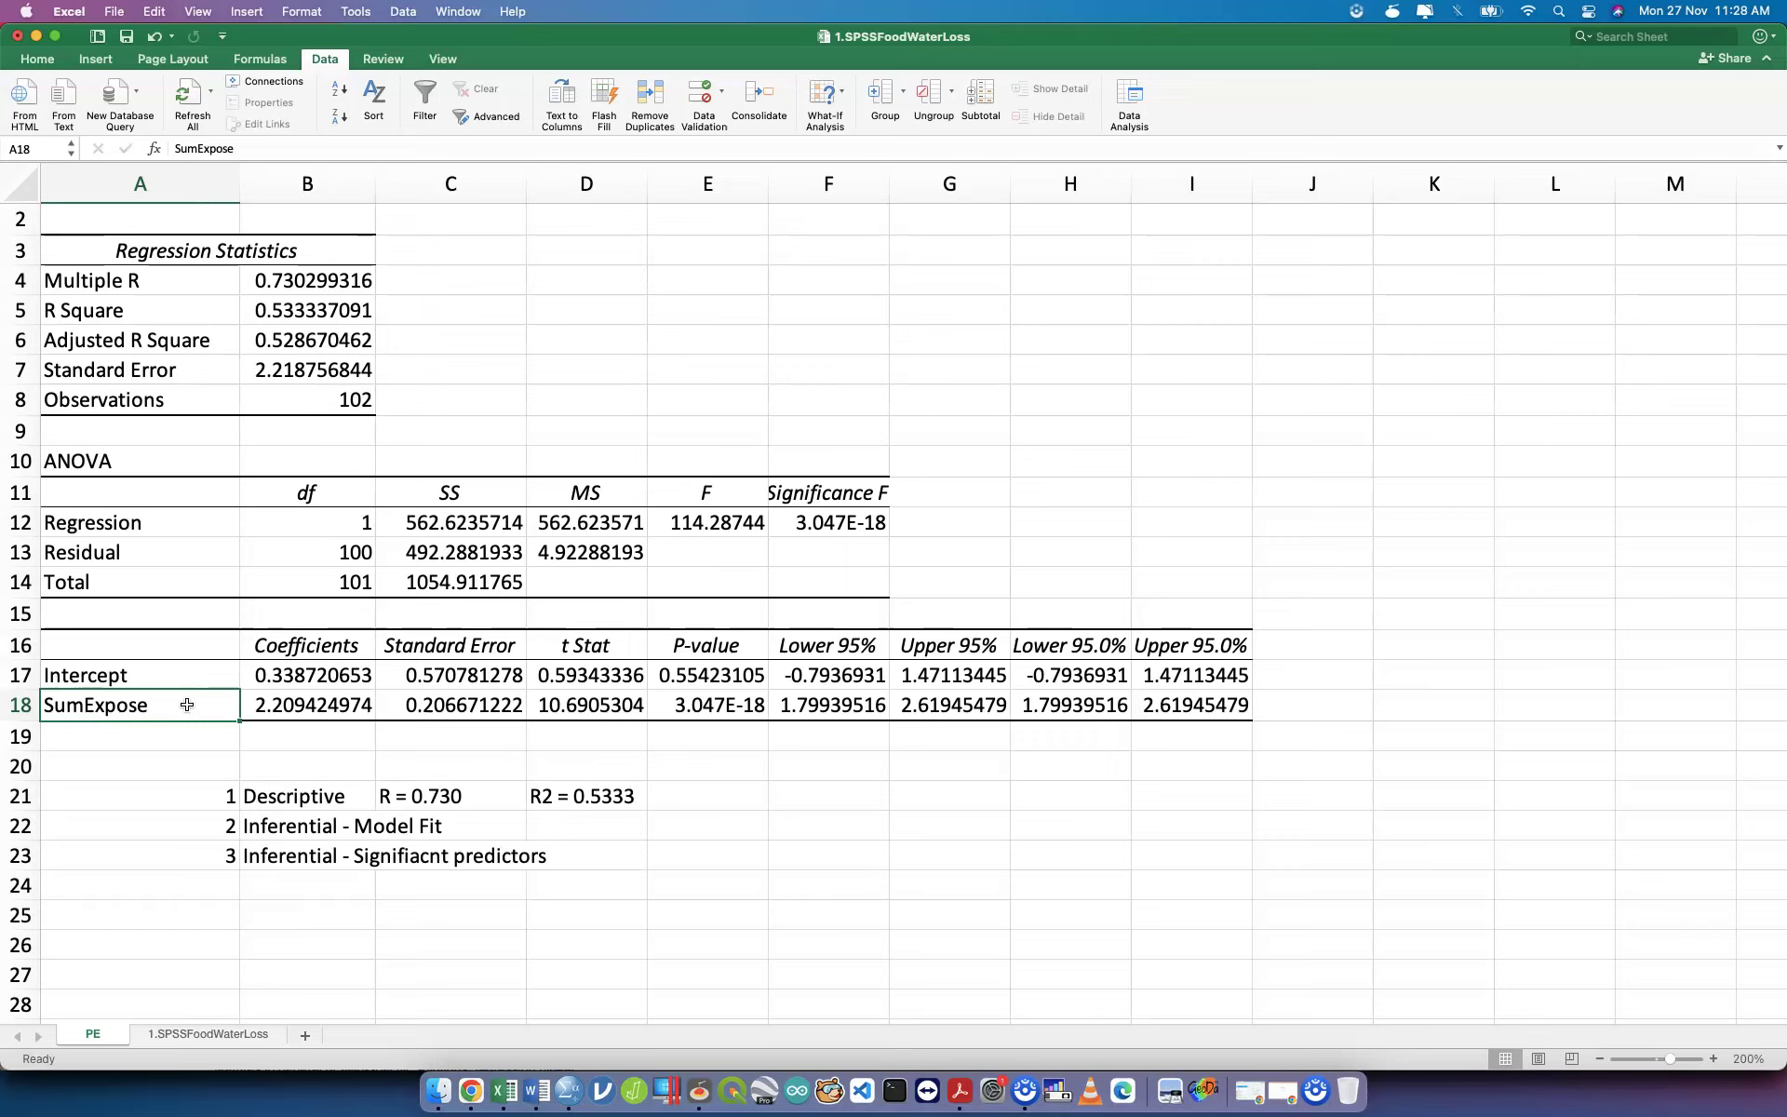
click(599, 796)
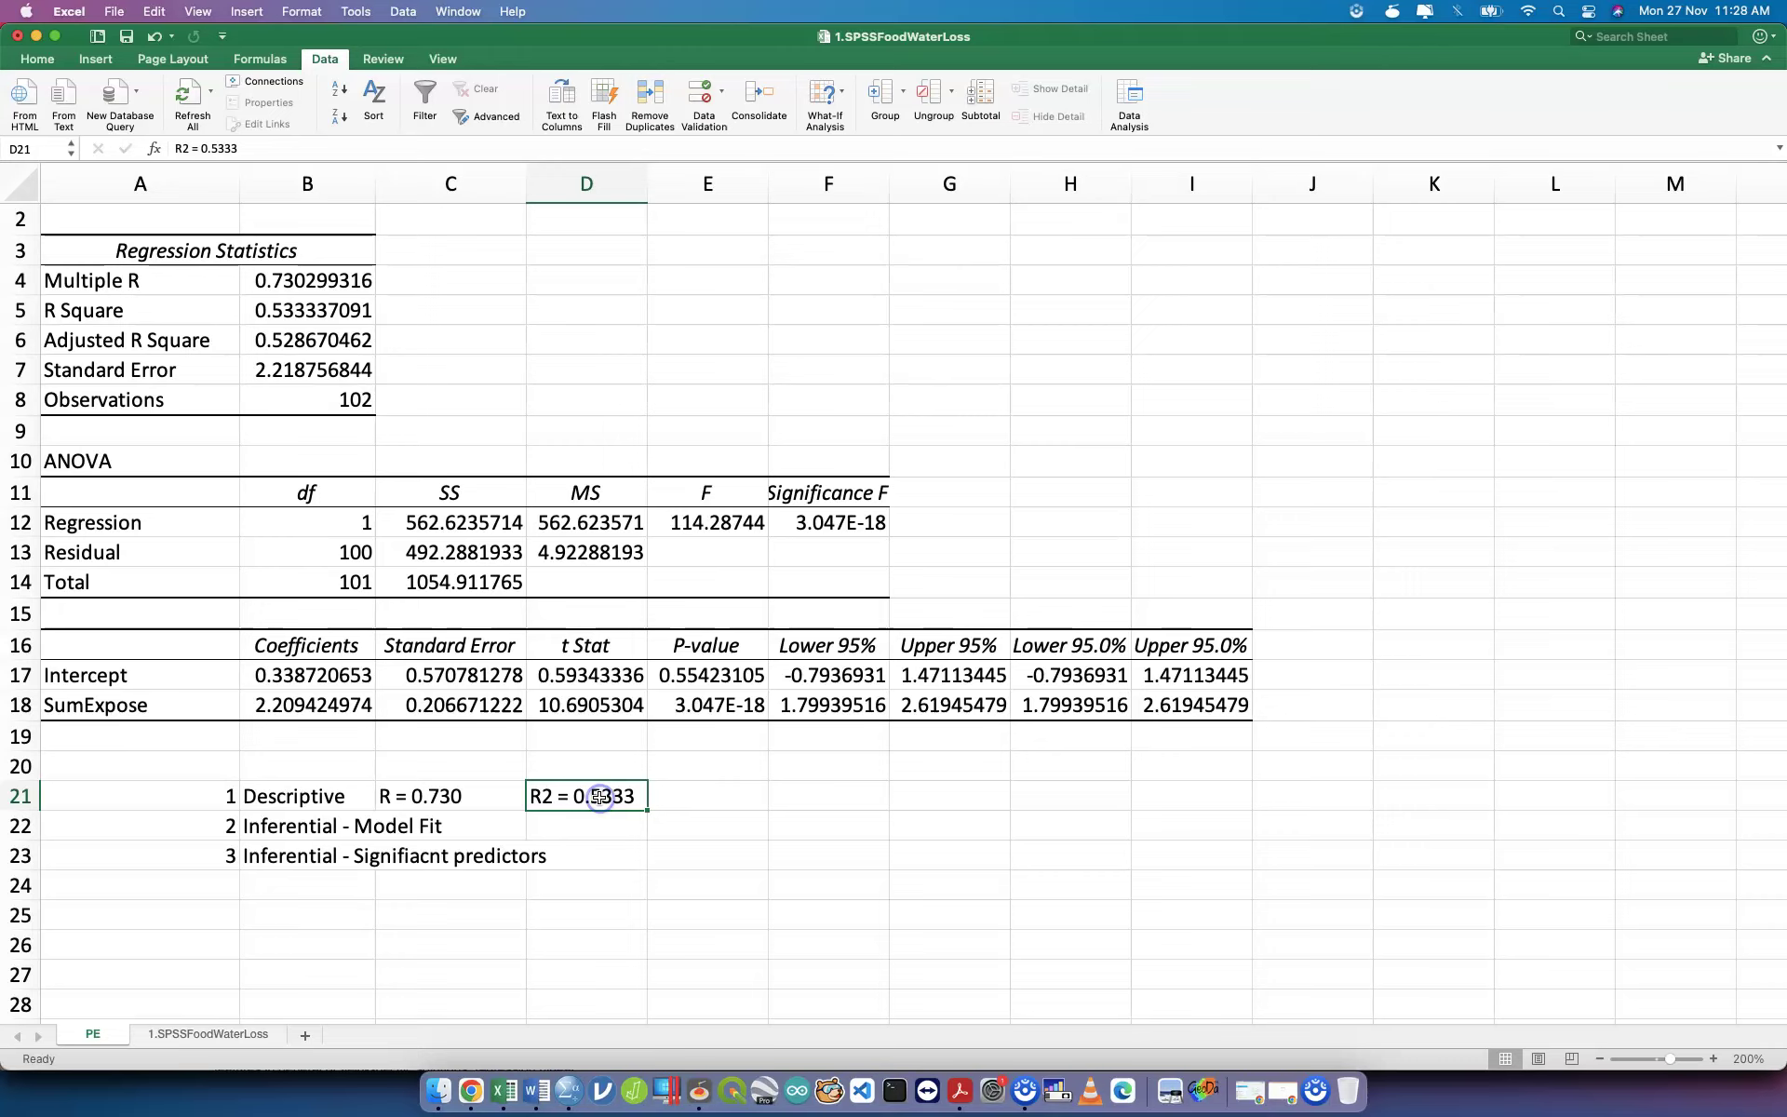
click(759, 797)
text(P)
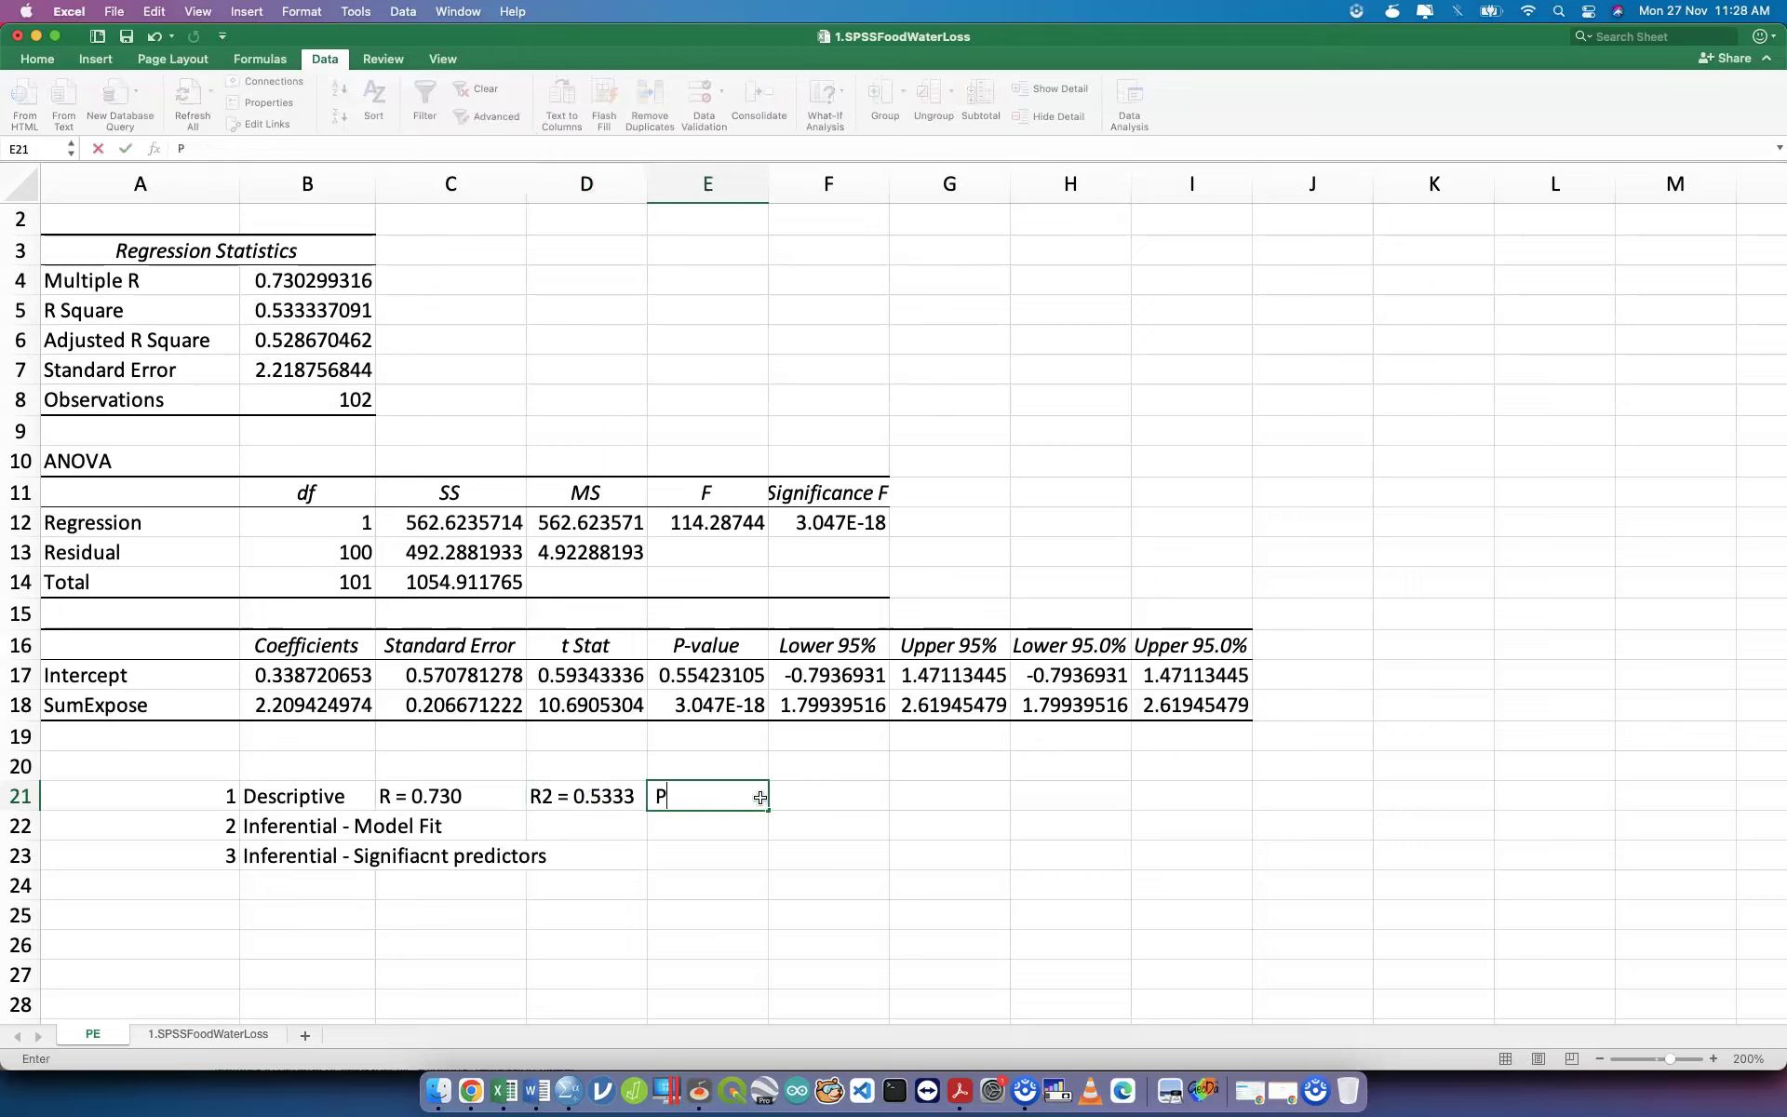
text(E - predicty)
key(BackSpace)
text(ed equtio)
key(BackSpace)
key(BackSpace)
key(BackSpace)
text(ation)
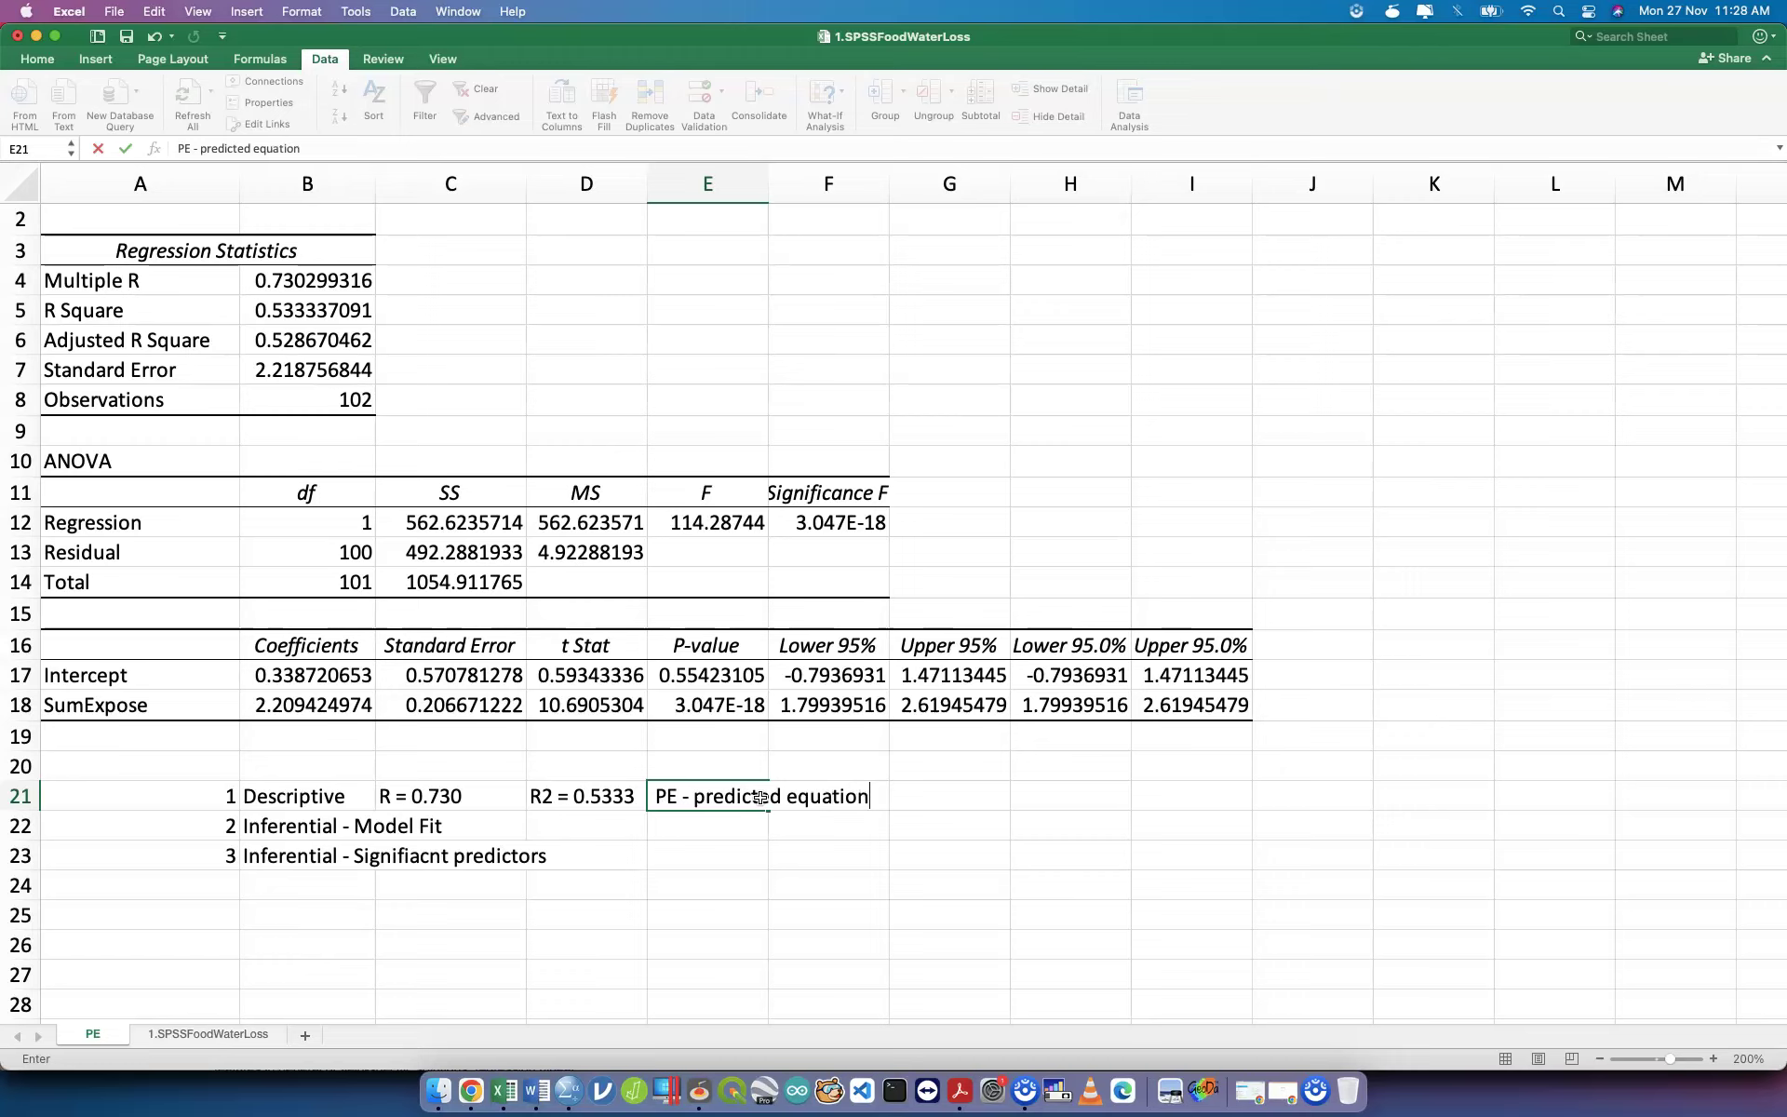
text( =)
click(296, 704)
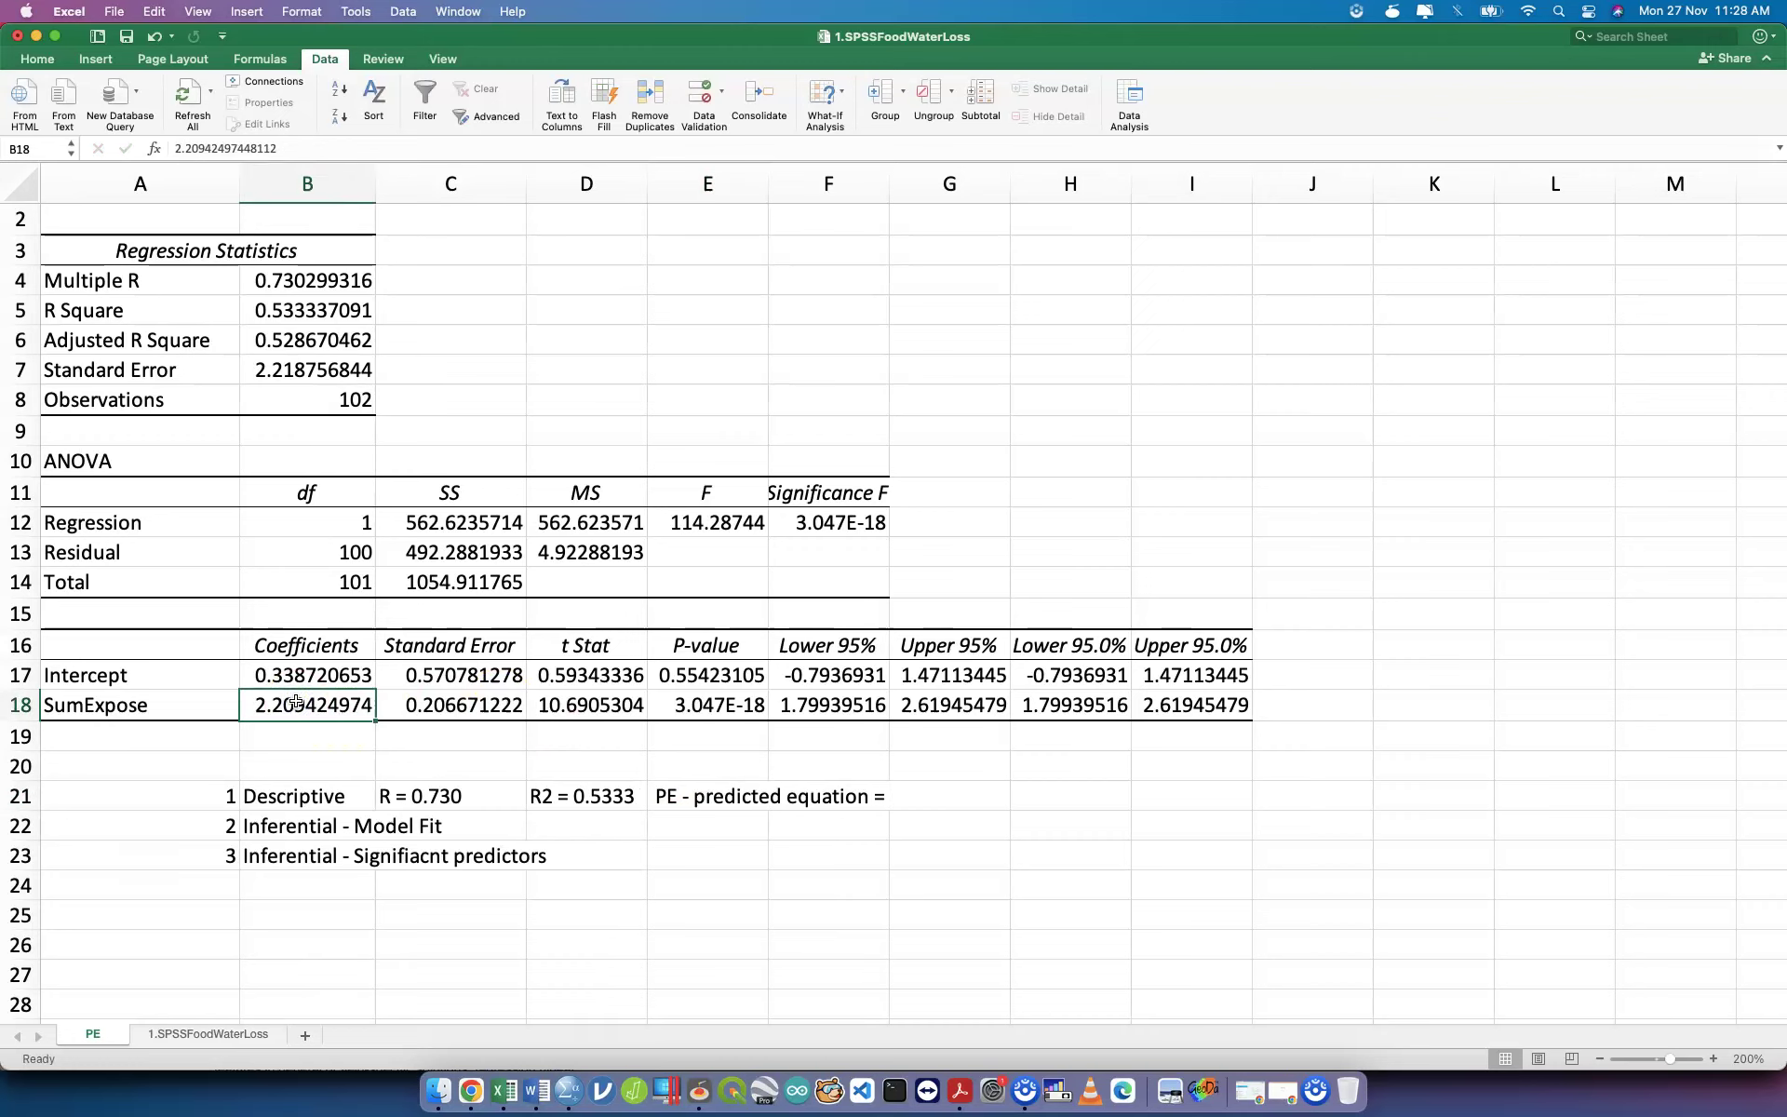
Label the regression coefficients by entering "B0" in cell H3 and "Bx1" in cell H4.
click(1098, 250)
text(Bo)
key(BackSpace)
text(0)
key(Return)
text(B)
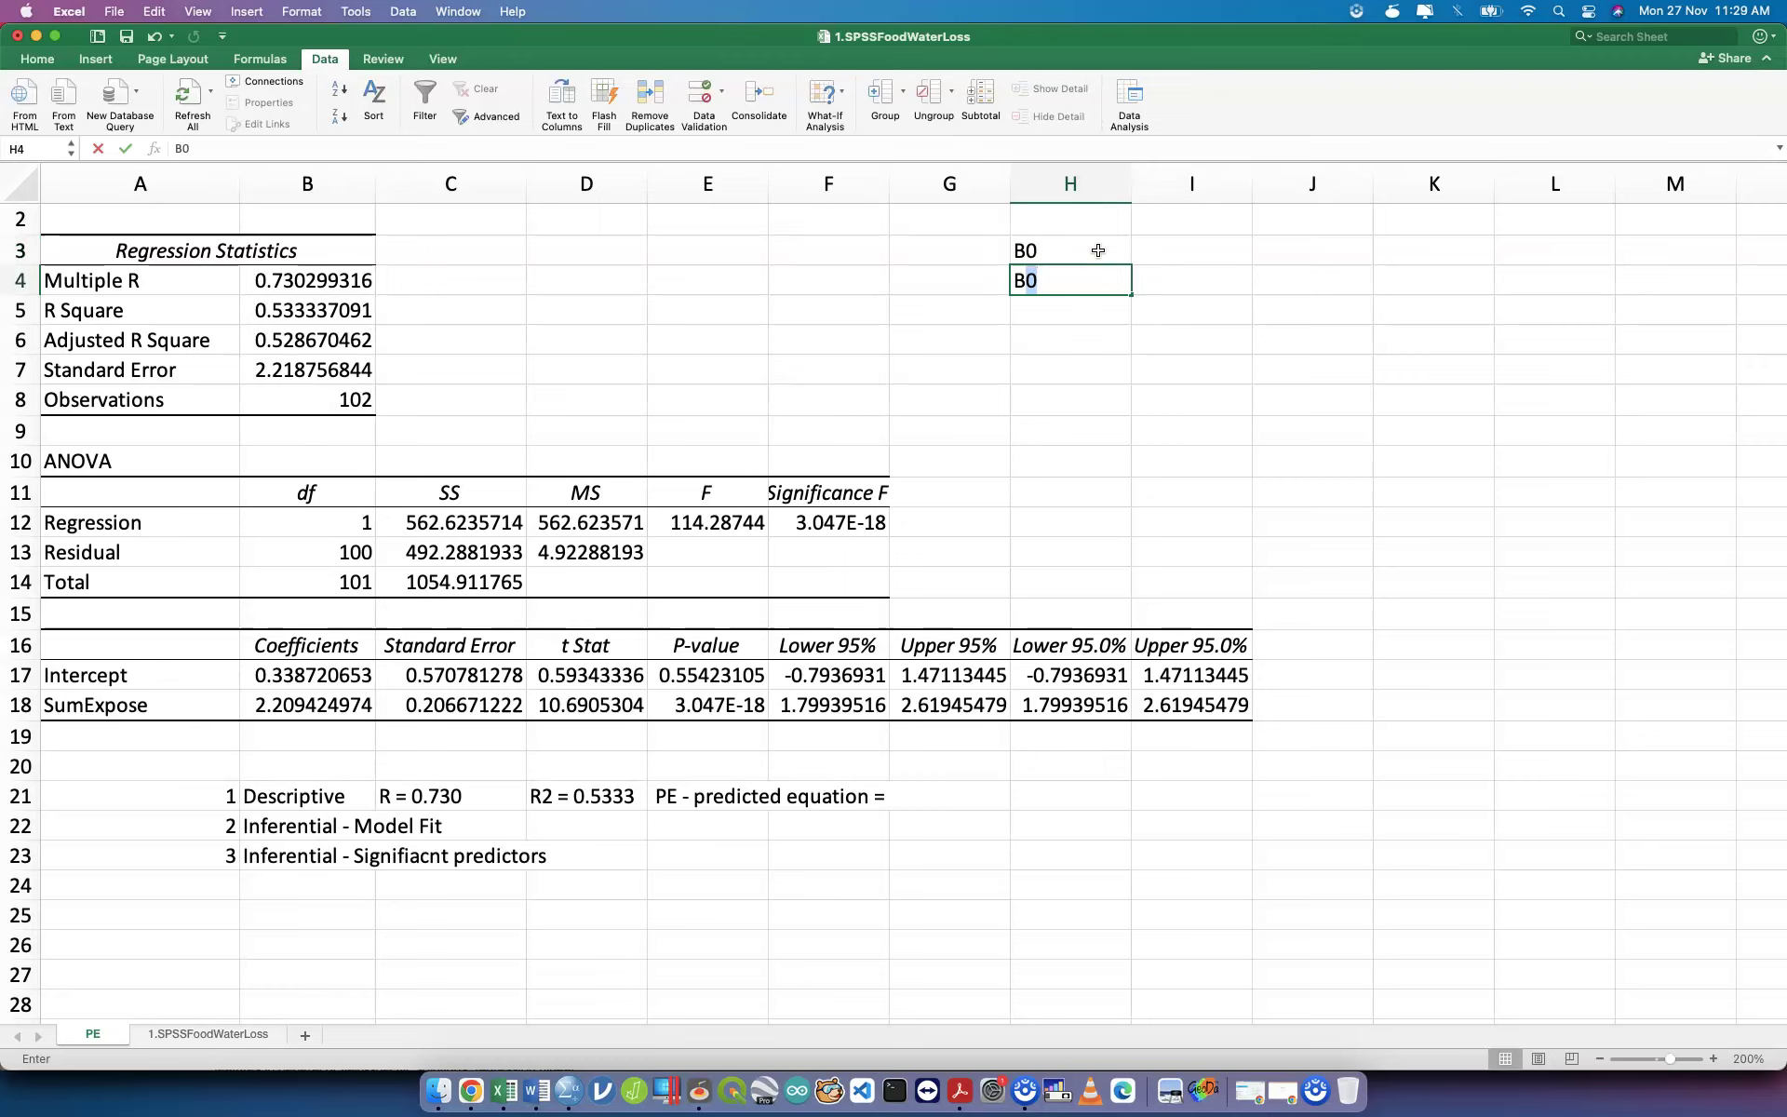
text(x1)
key(Tab)
Fill cell I3 beside the B0 label with a reference to the intercept coefficient, =B17.
key(Up)
text(=)
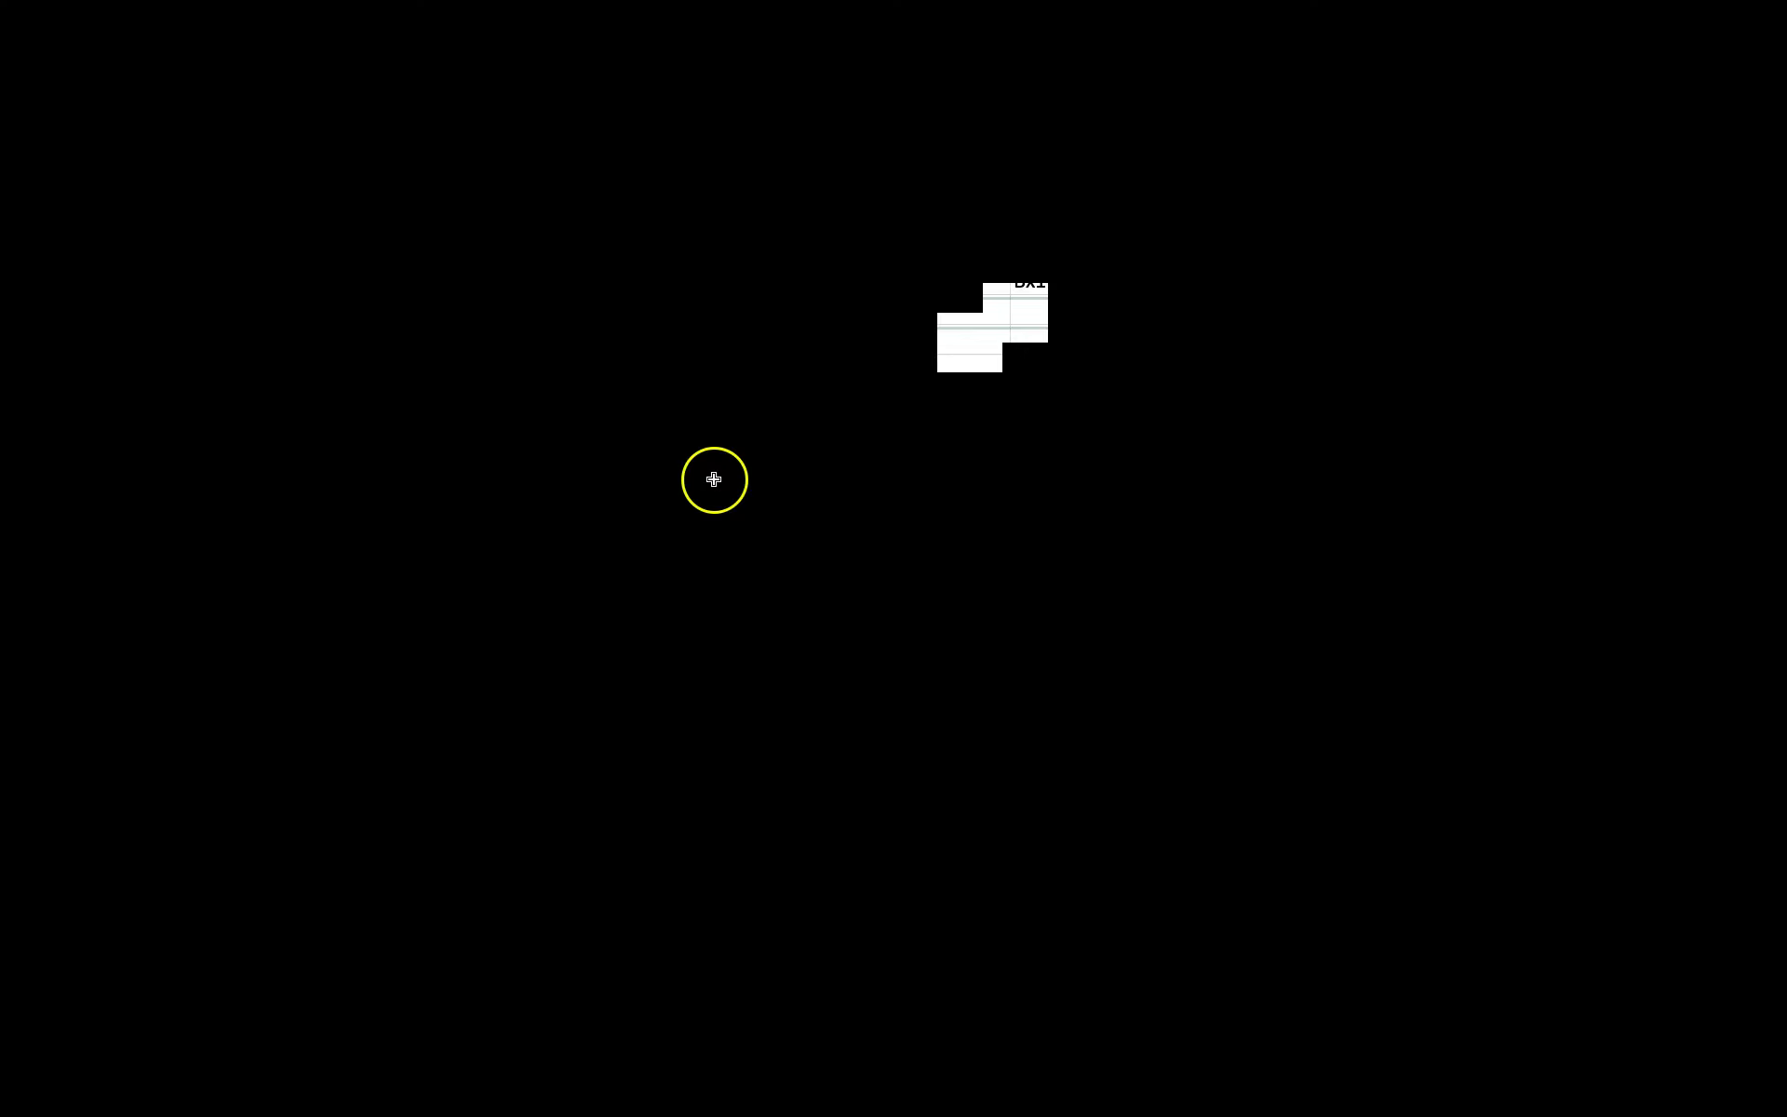
click(327, 662)
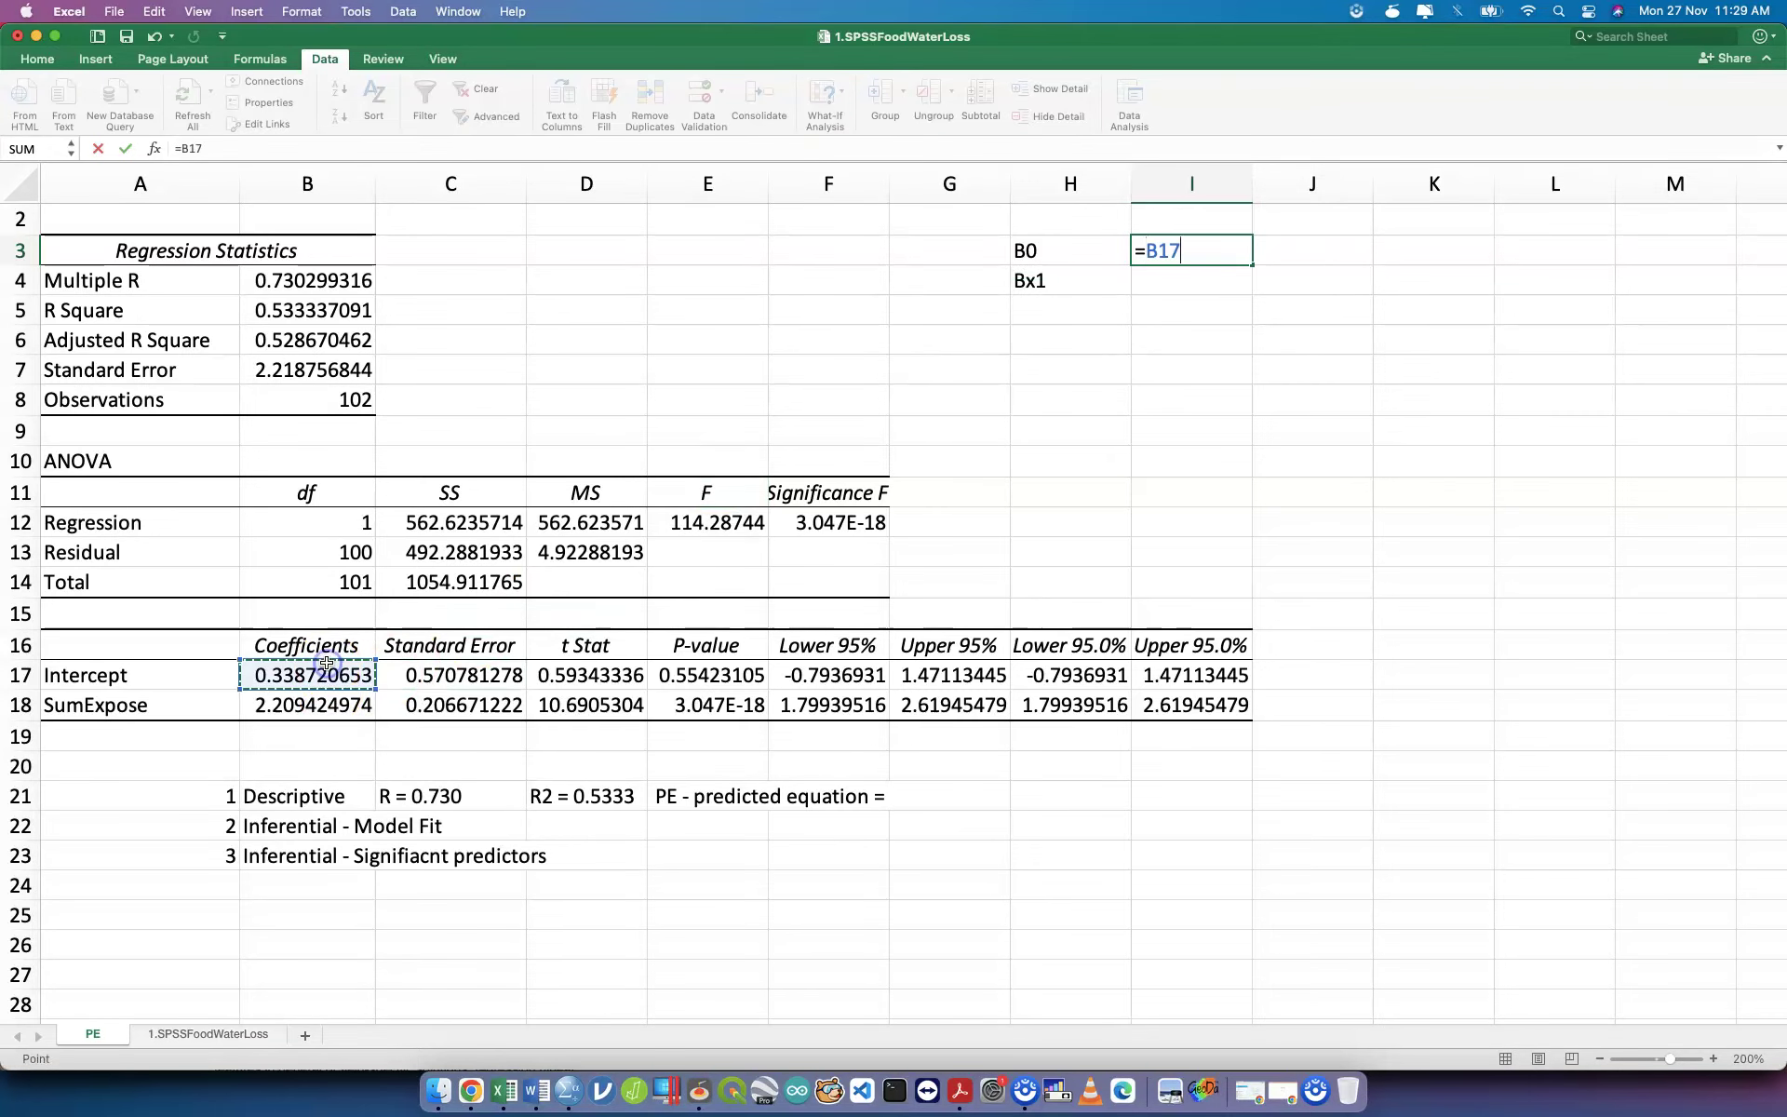
key(Return)
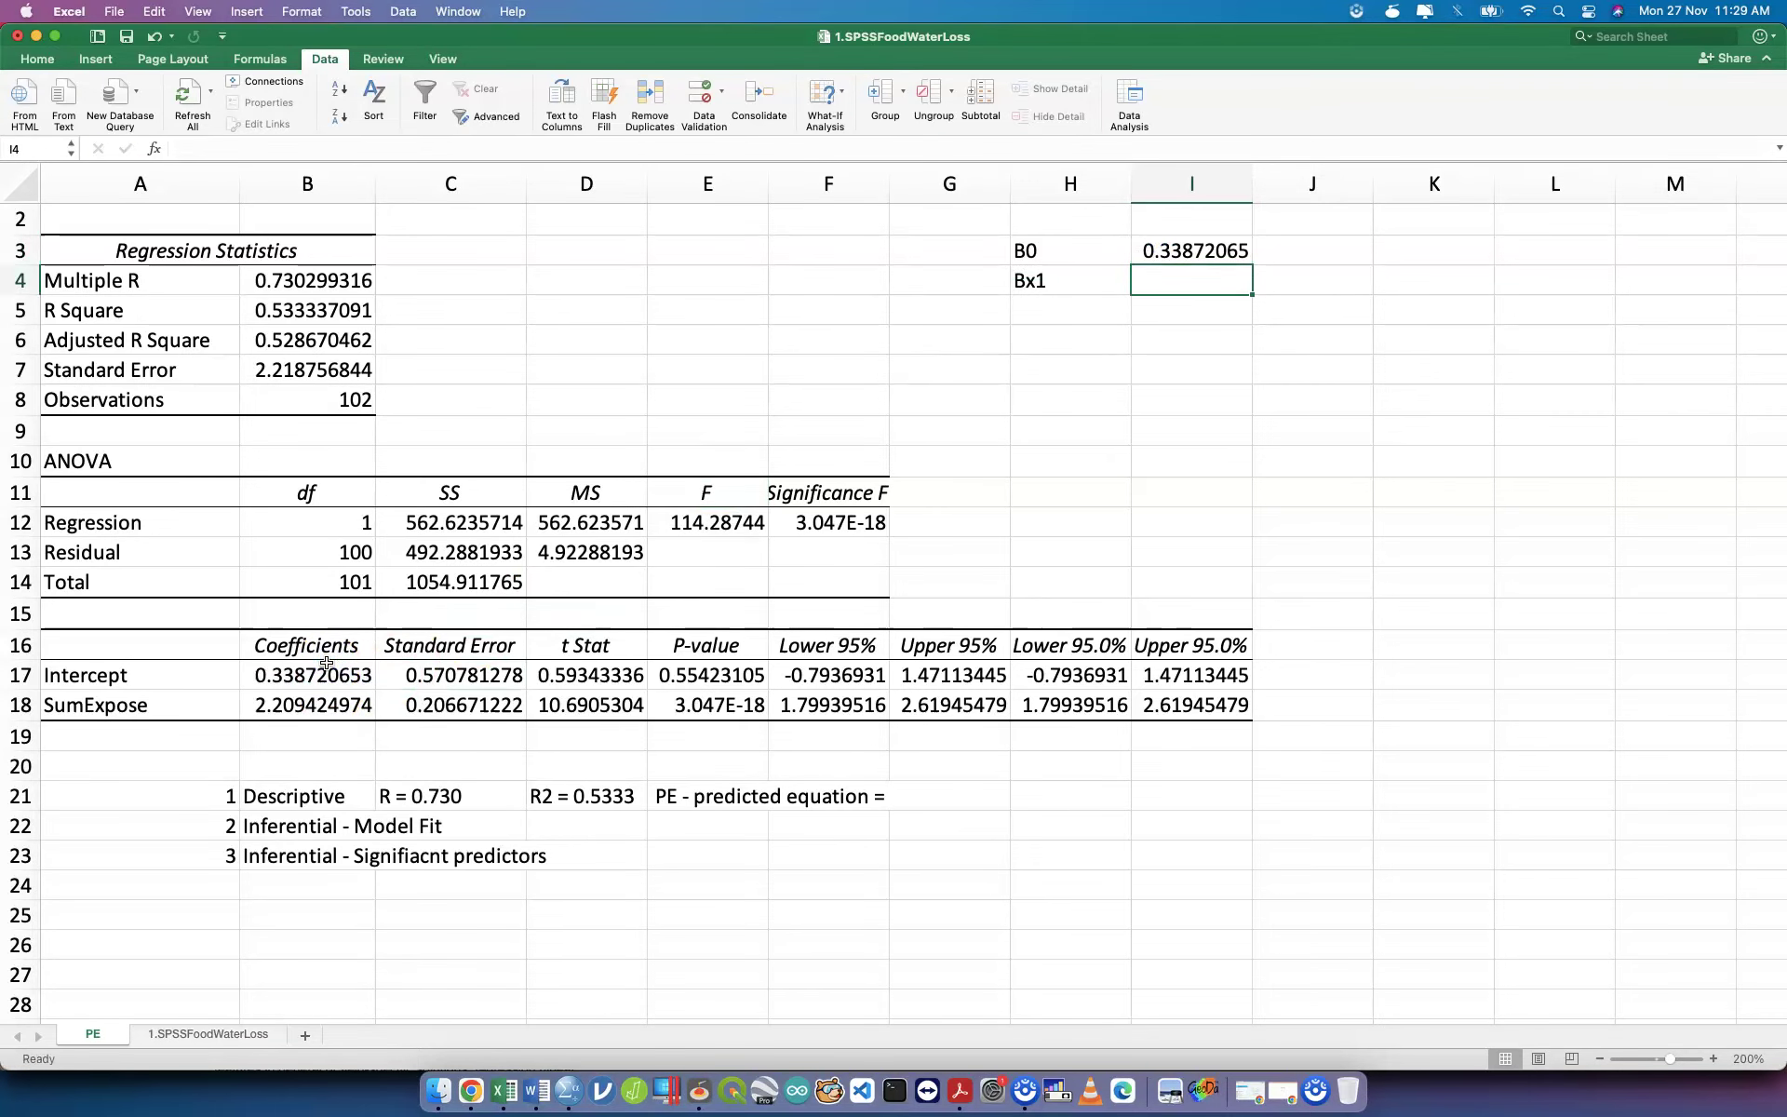
Record the SumExpose coefficient beside the Bx1 label by entering 2.209 in cell I4.
click(286, 689)
click(151, 682)
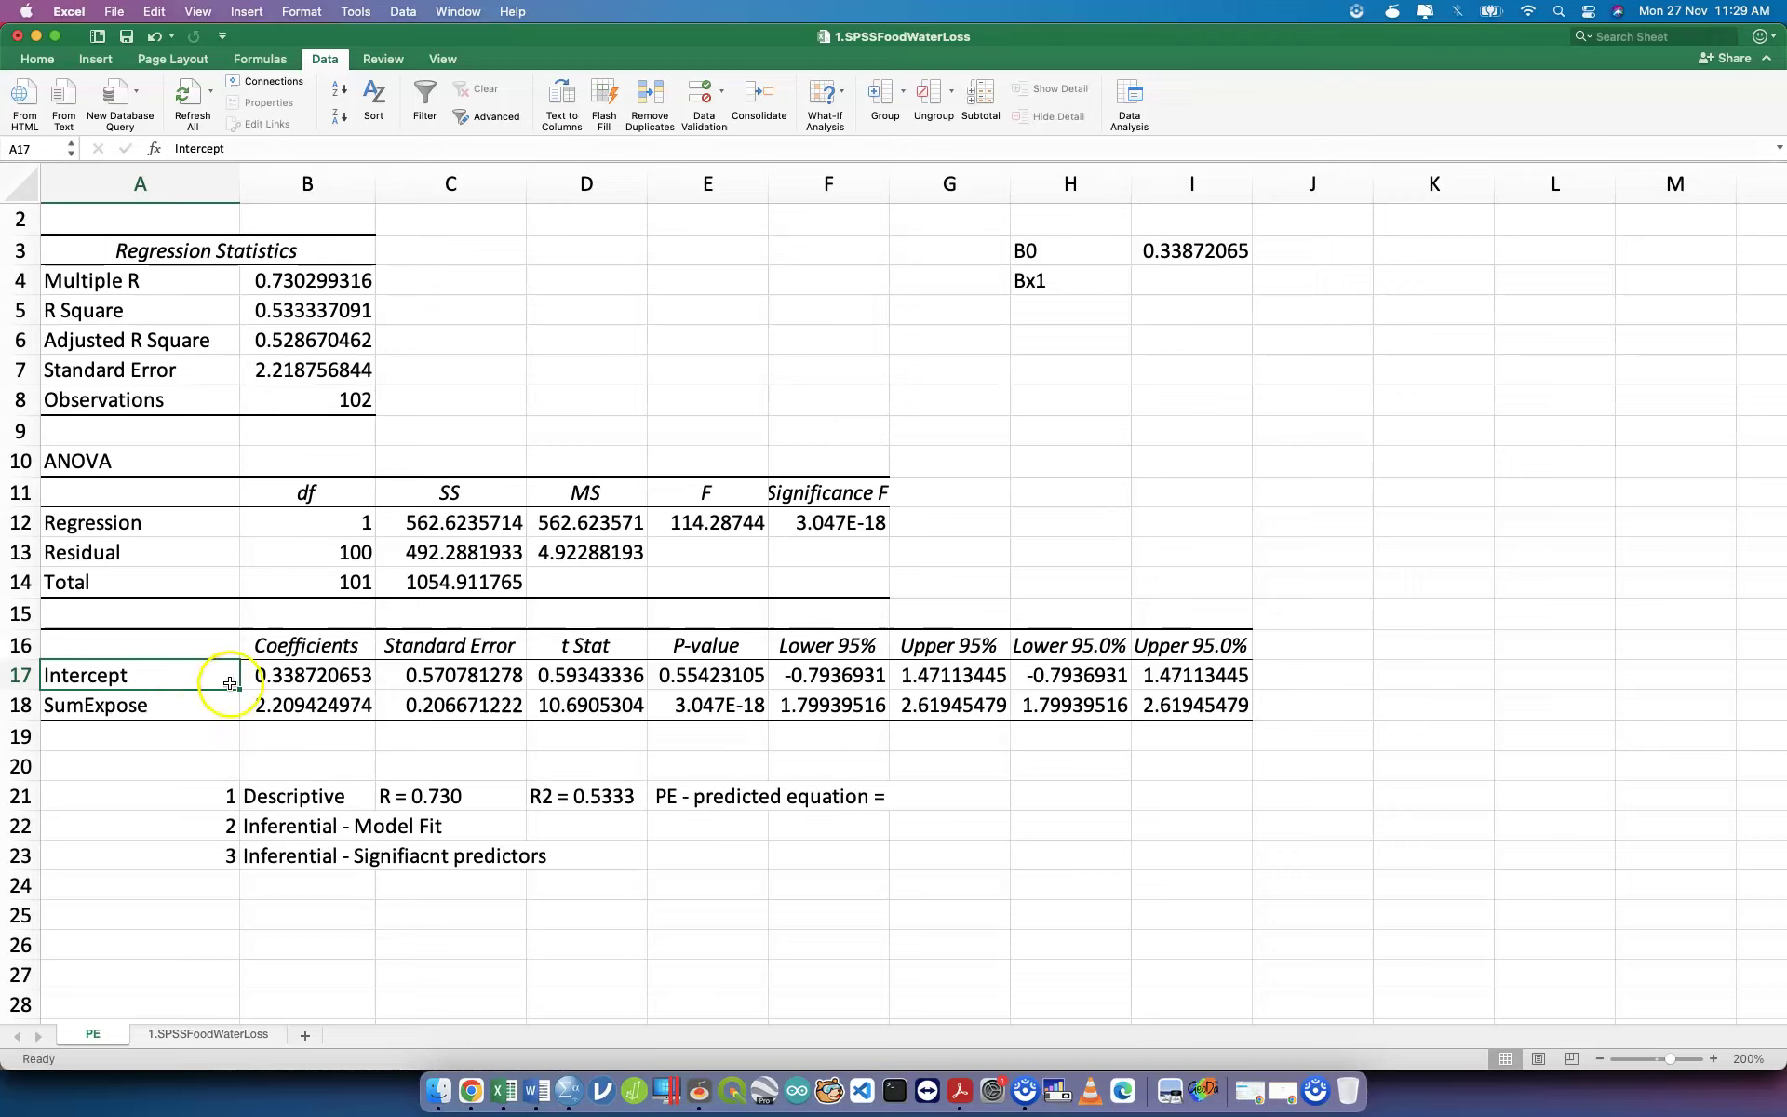
click(286, 704)
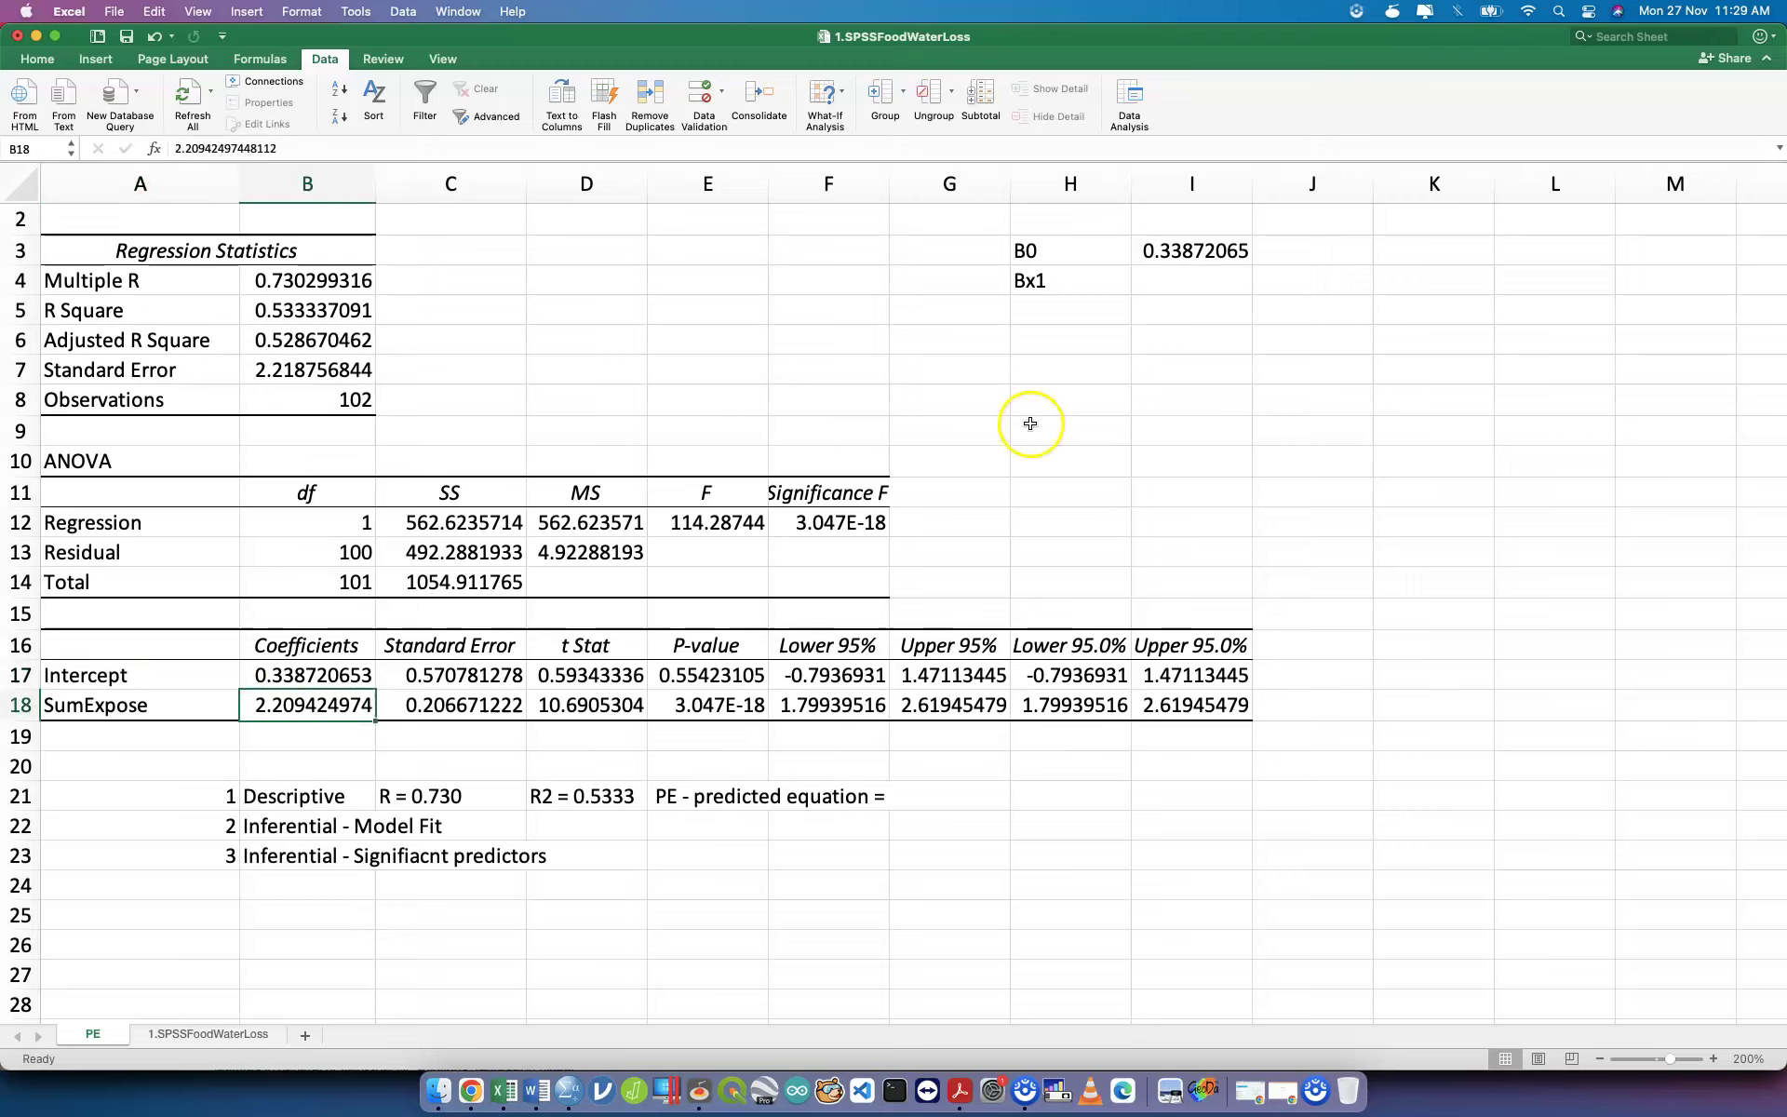
click(1192, 268)
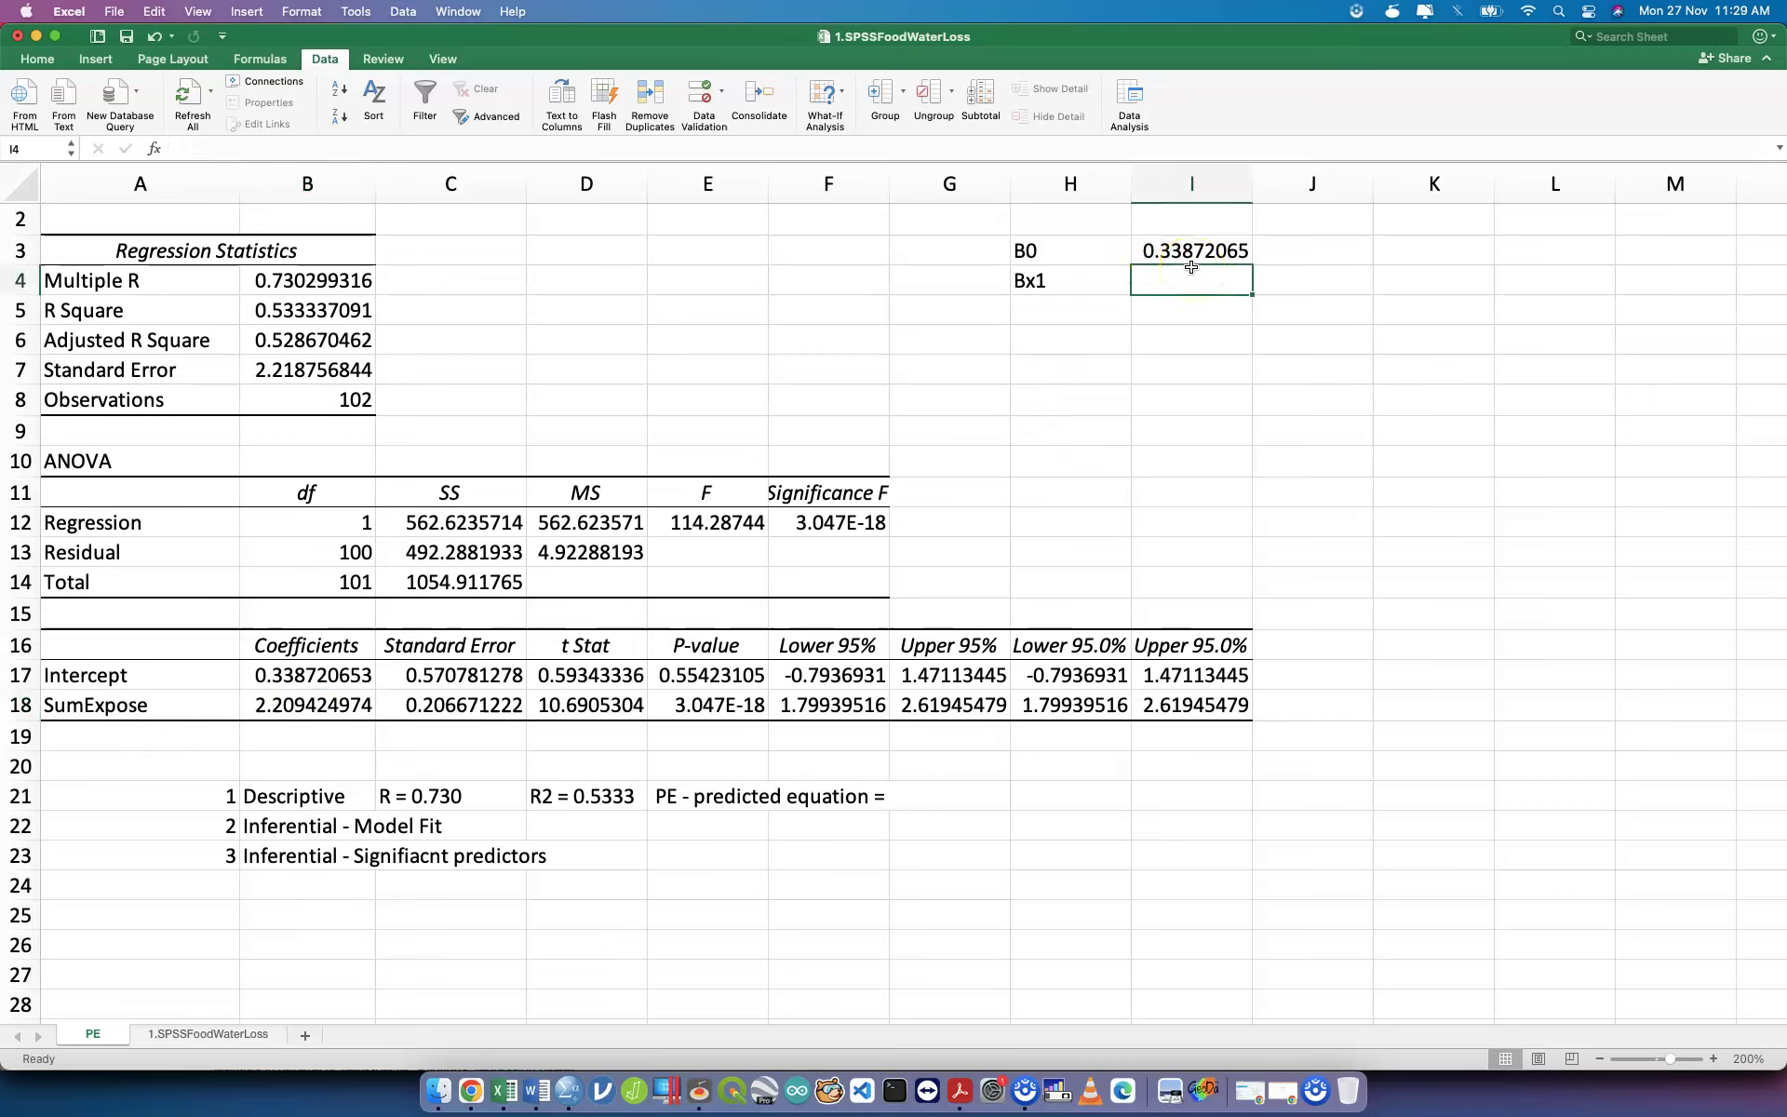
text(2.209)
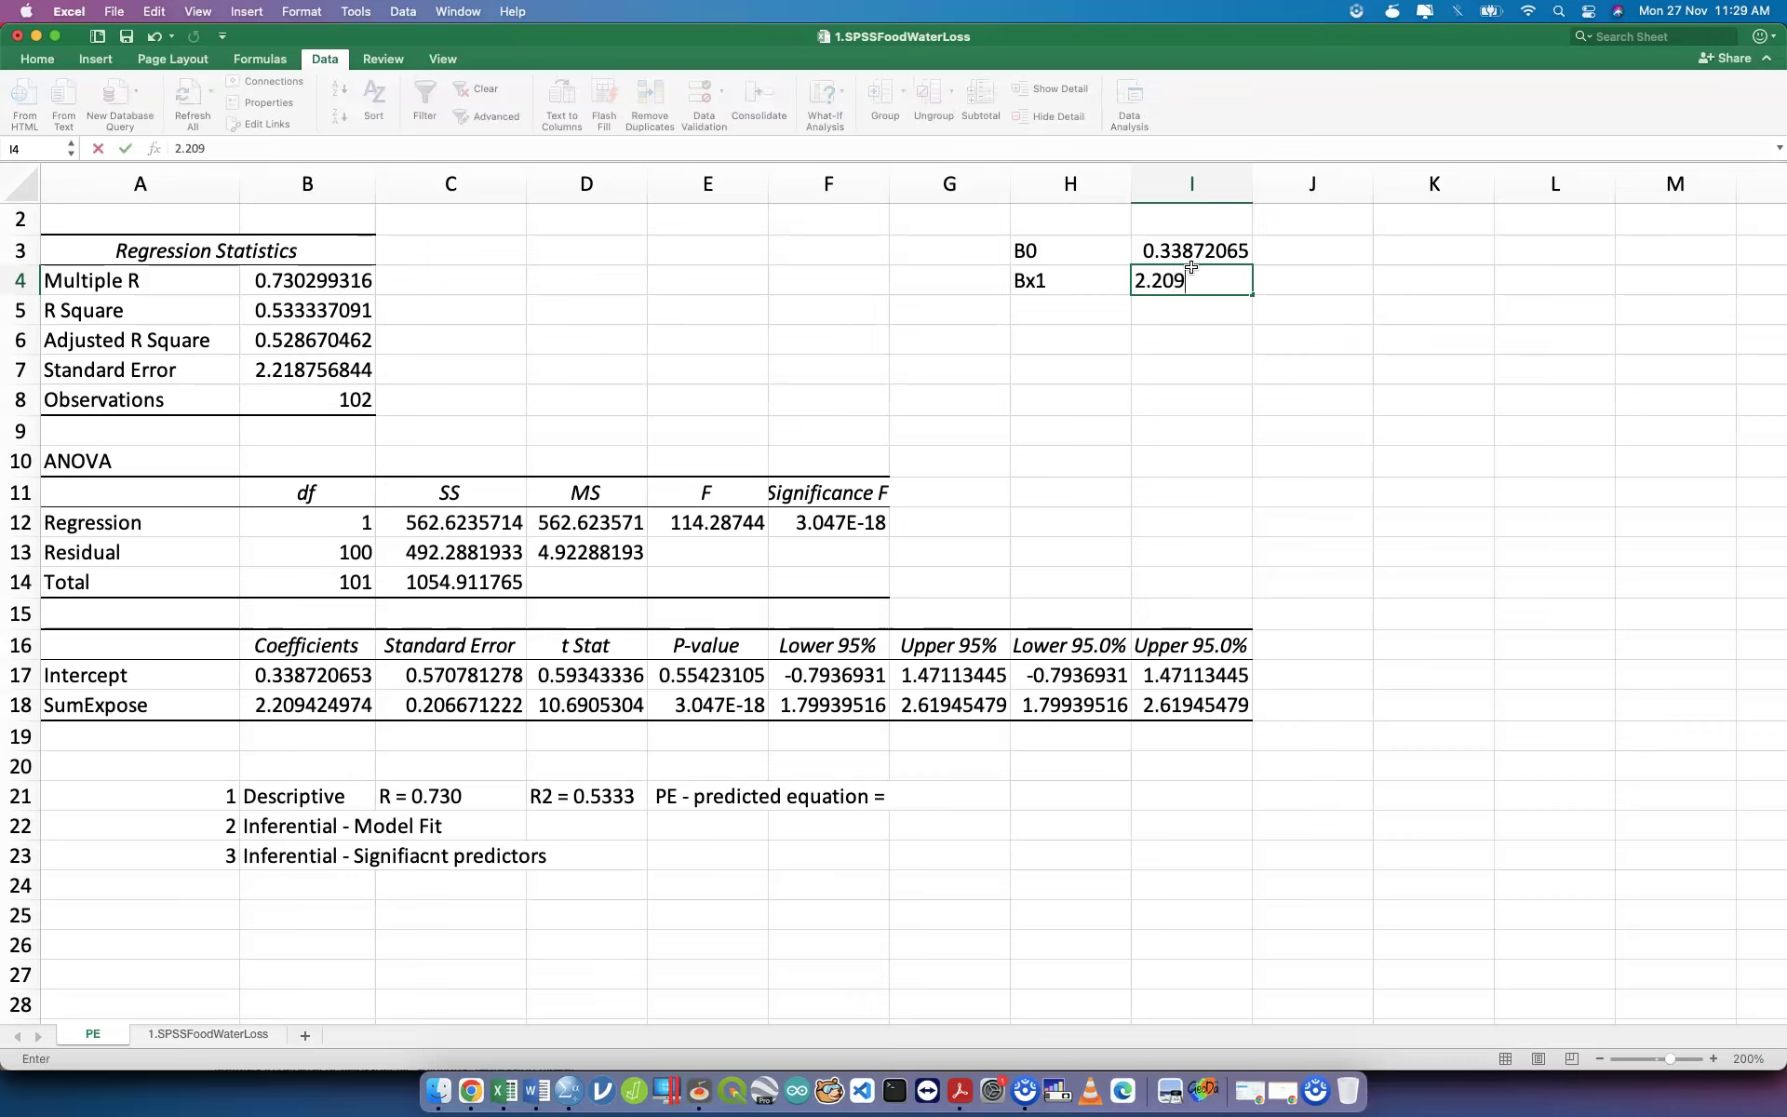
key(Return)
Annotate the two coefficients with their straight-line equivalents, "C" in cell J3 and "Mx1" in cell J4.
click(1226, 284)
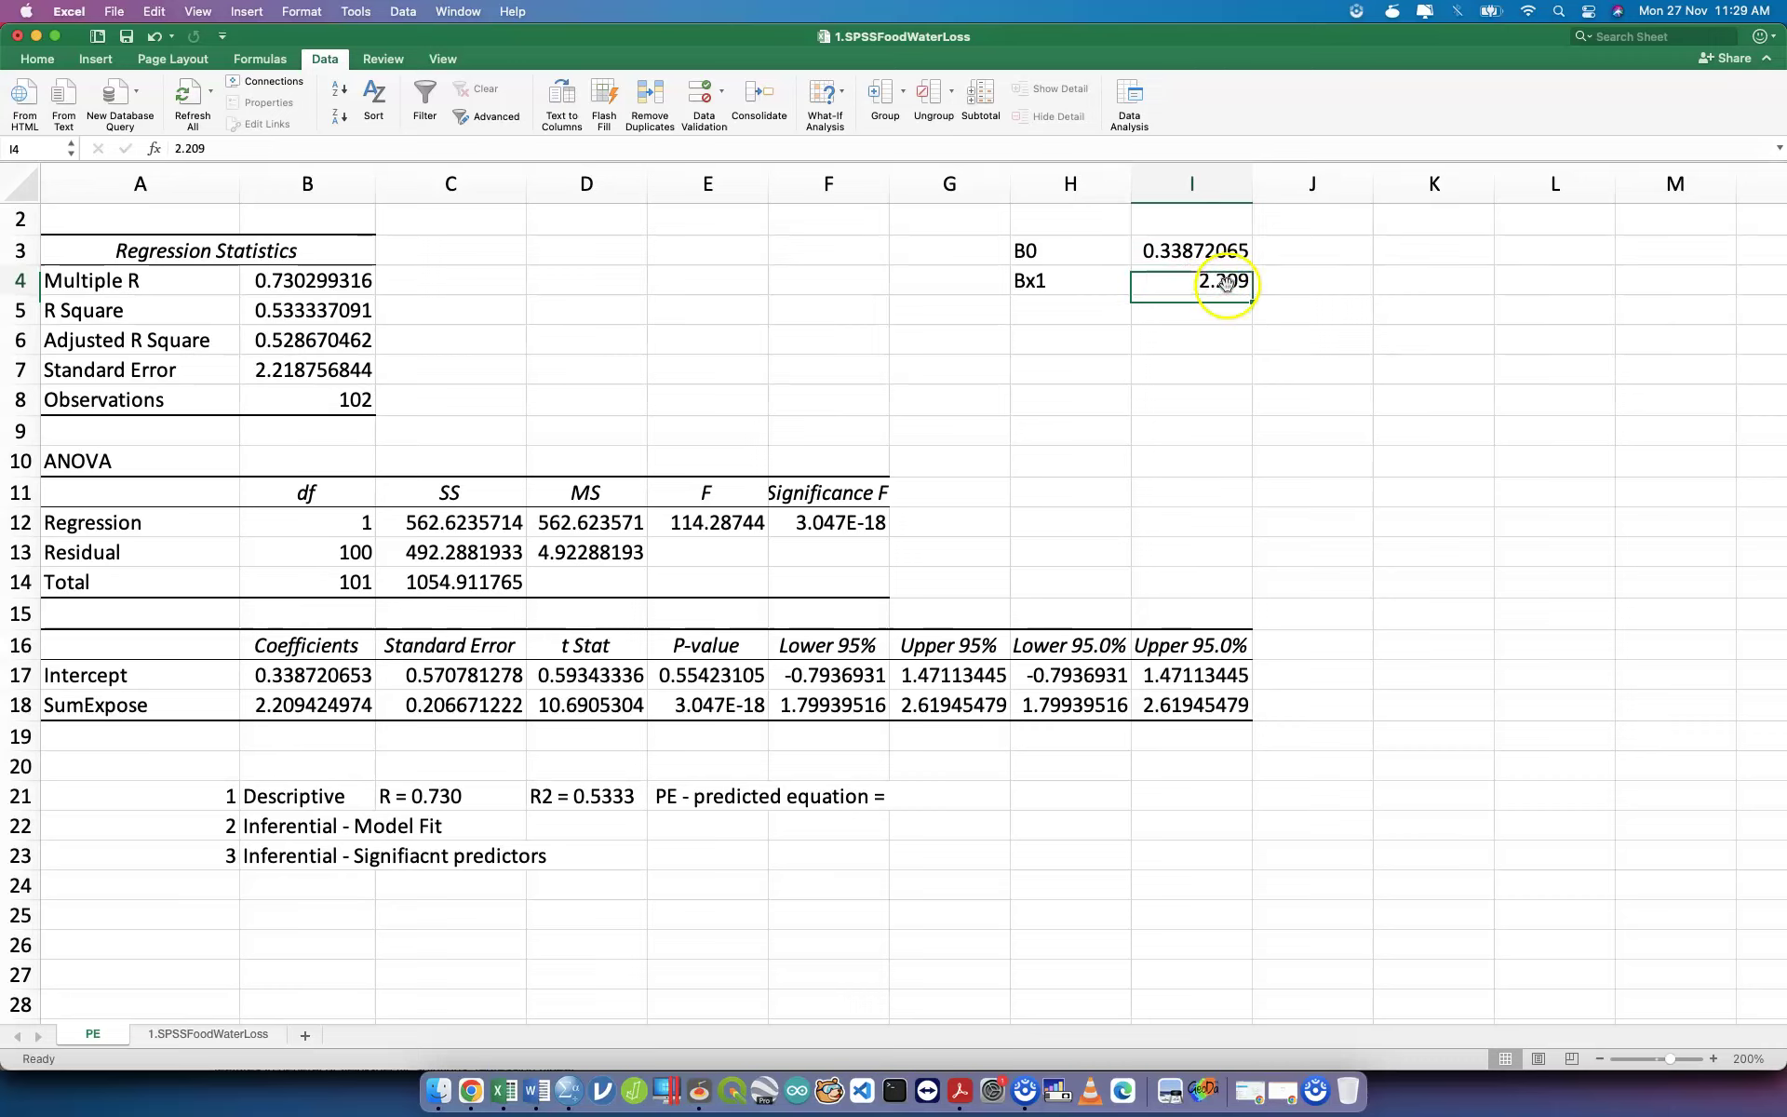
click(1215, 251)
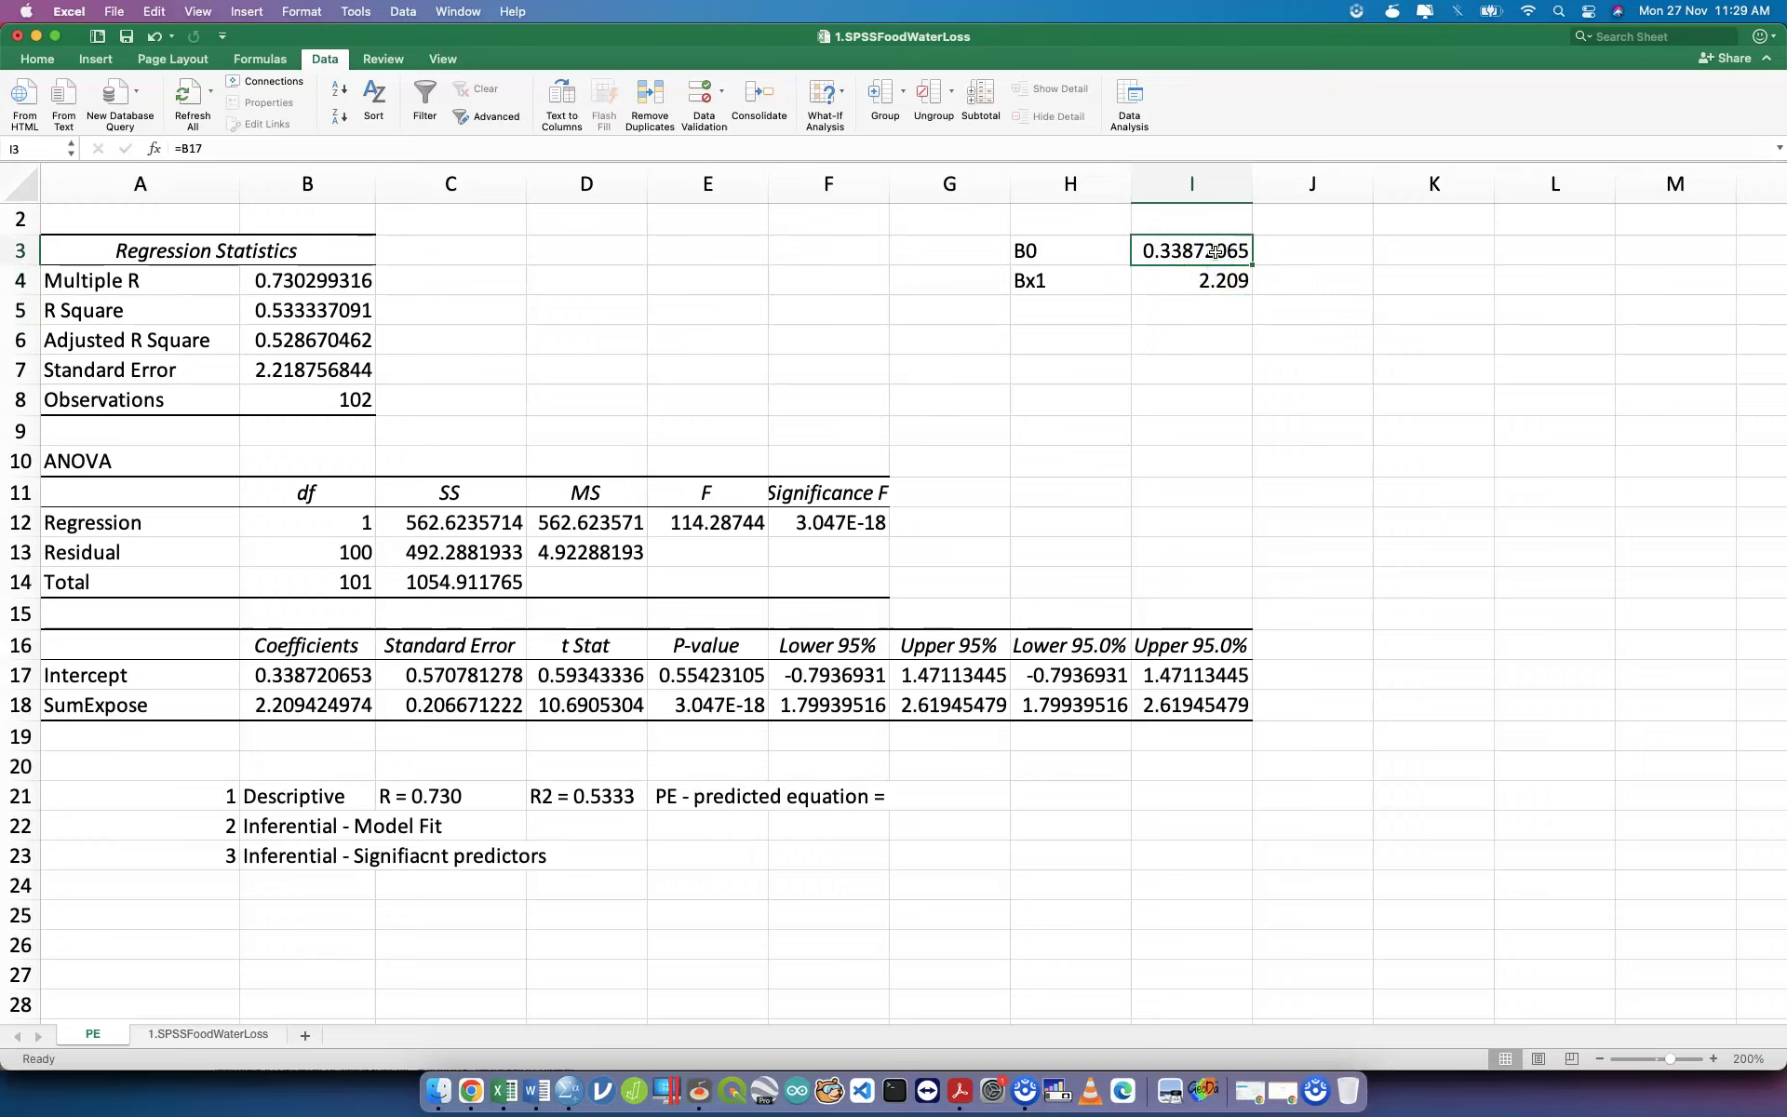
click(1304, 243)
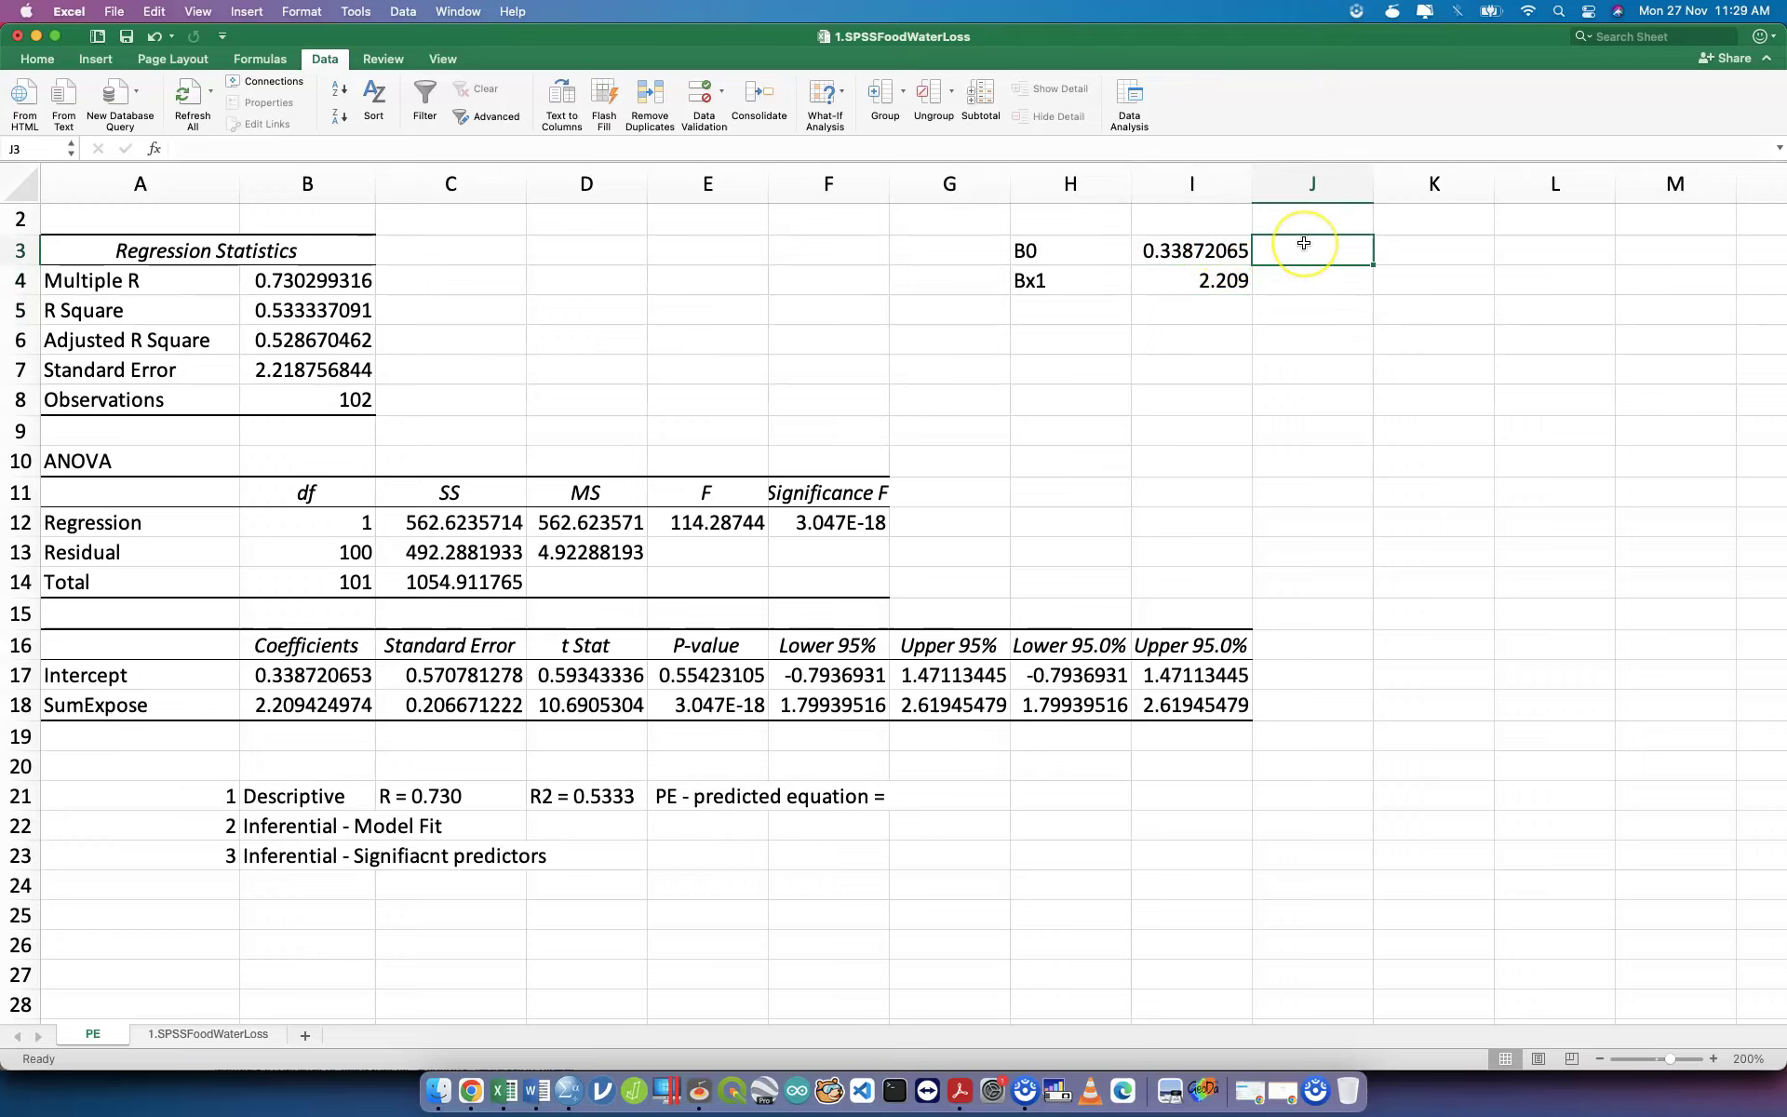
text(C)
click(1321, 279)
text(Mx1)
Write the general prediction equation "Yhat = B0+bx1" in cell I7.
click(1188, 377)
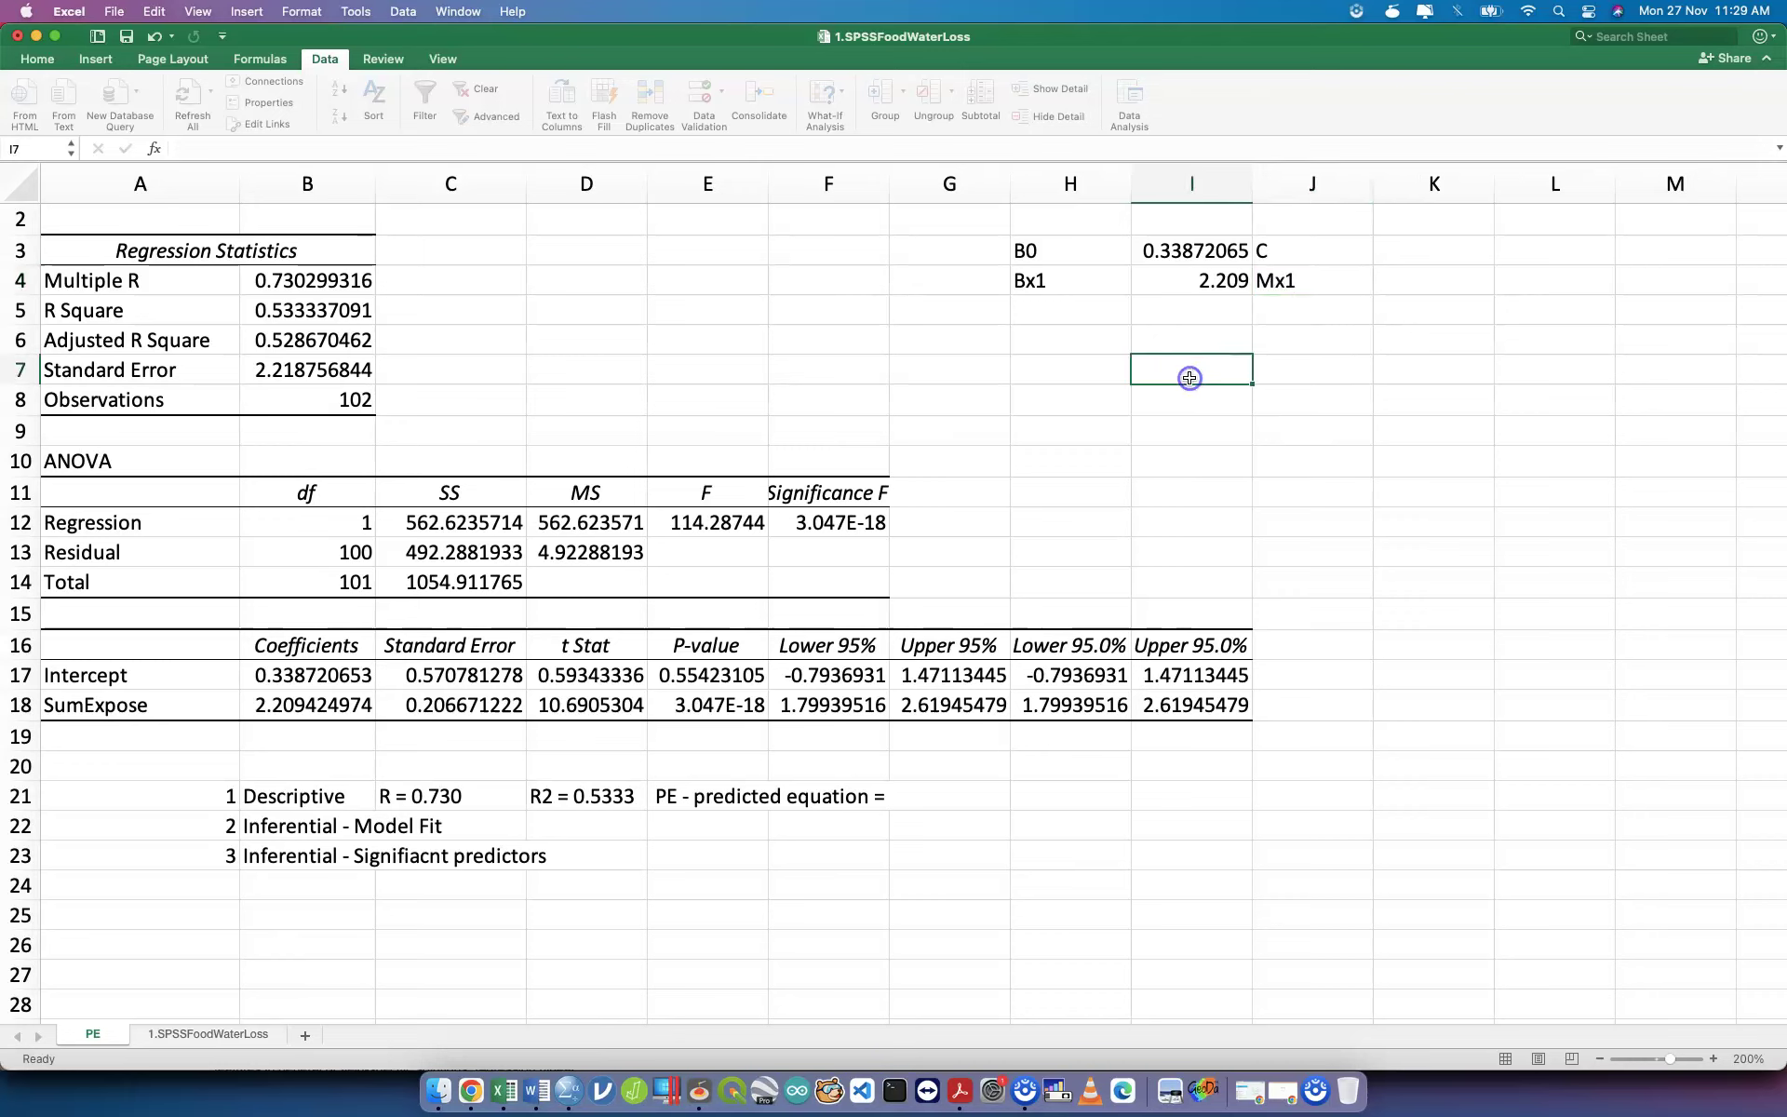
text(Yhat = B0+bx1)
key(Return)
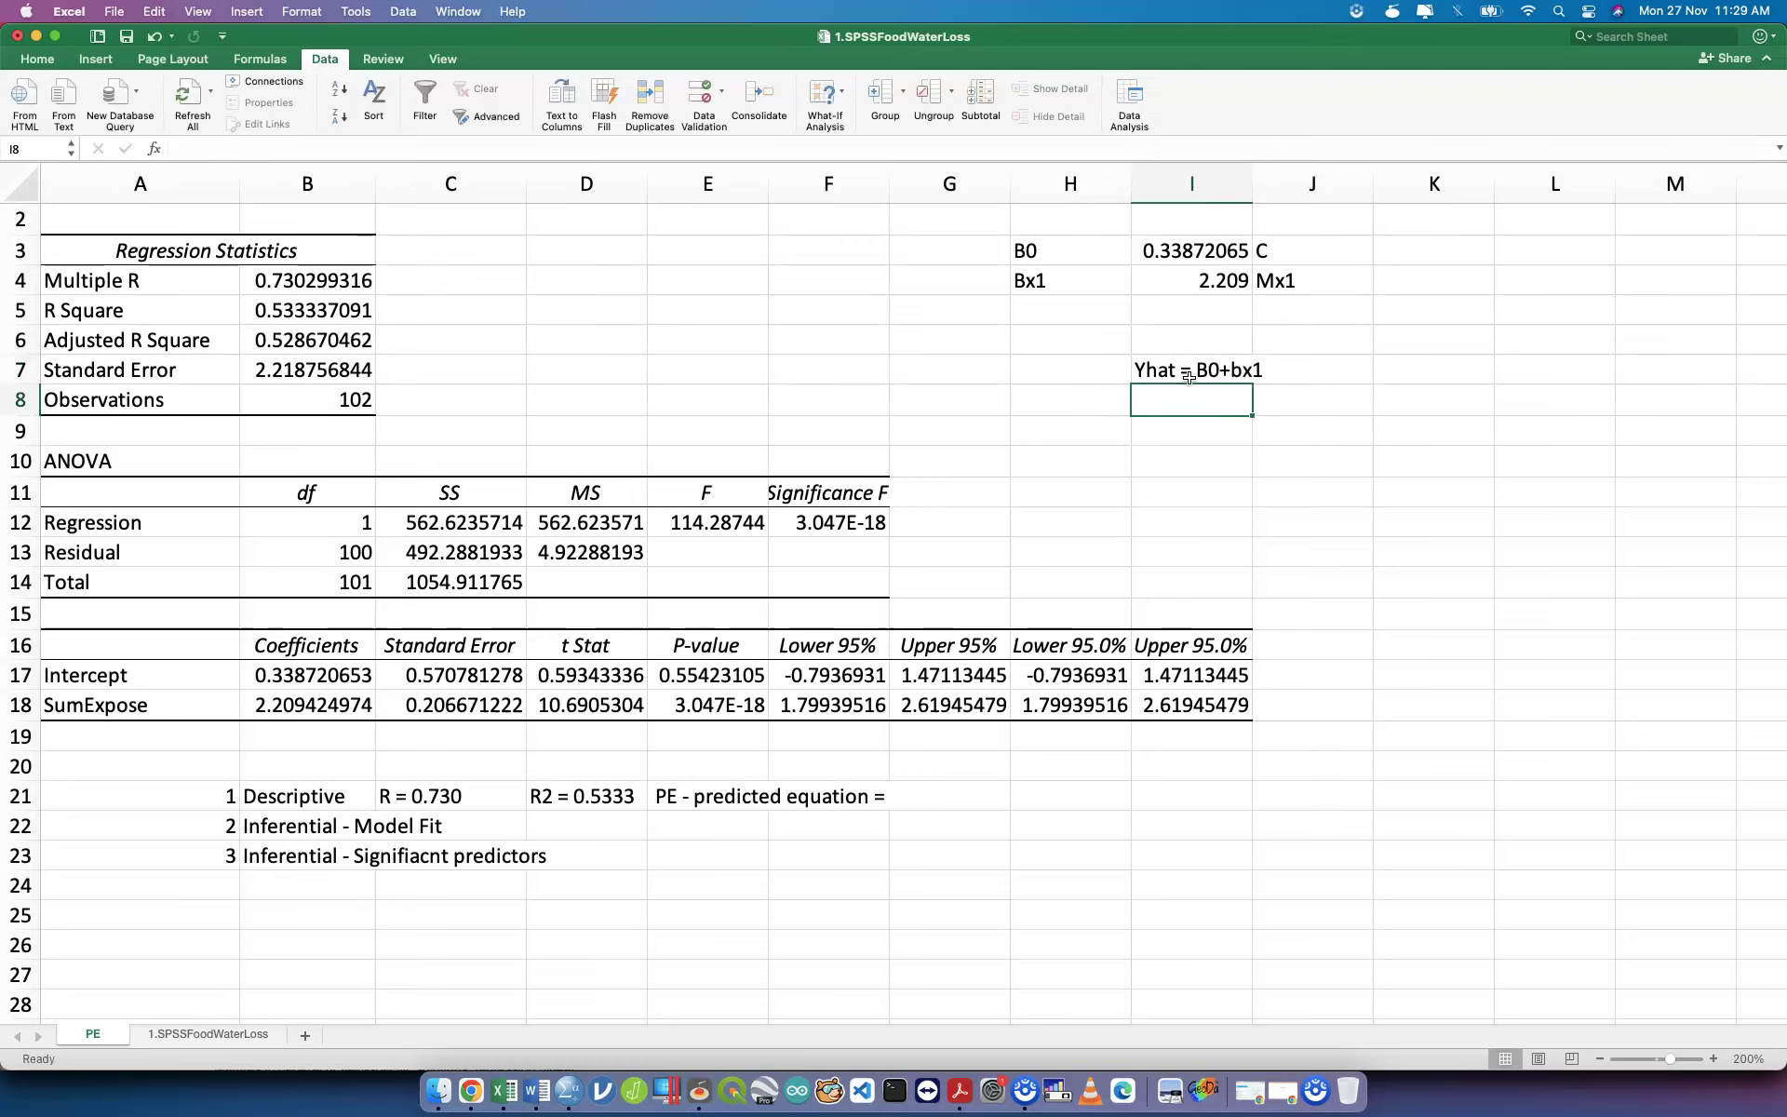
Write the fitted equation "Yhat = 0.339 + 2.209SumExose" in cell I8.
text(Yhat -)
key(BackSpace)
text(= )
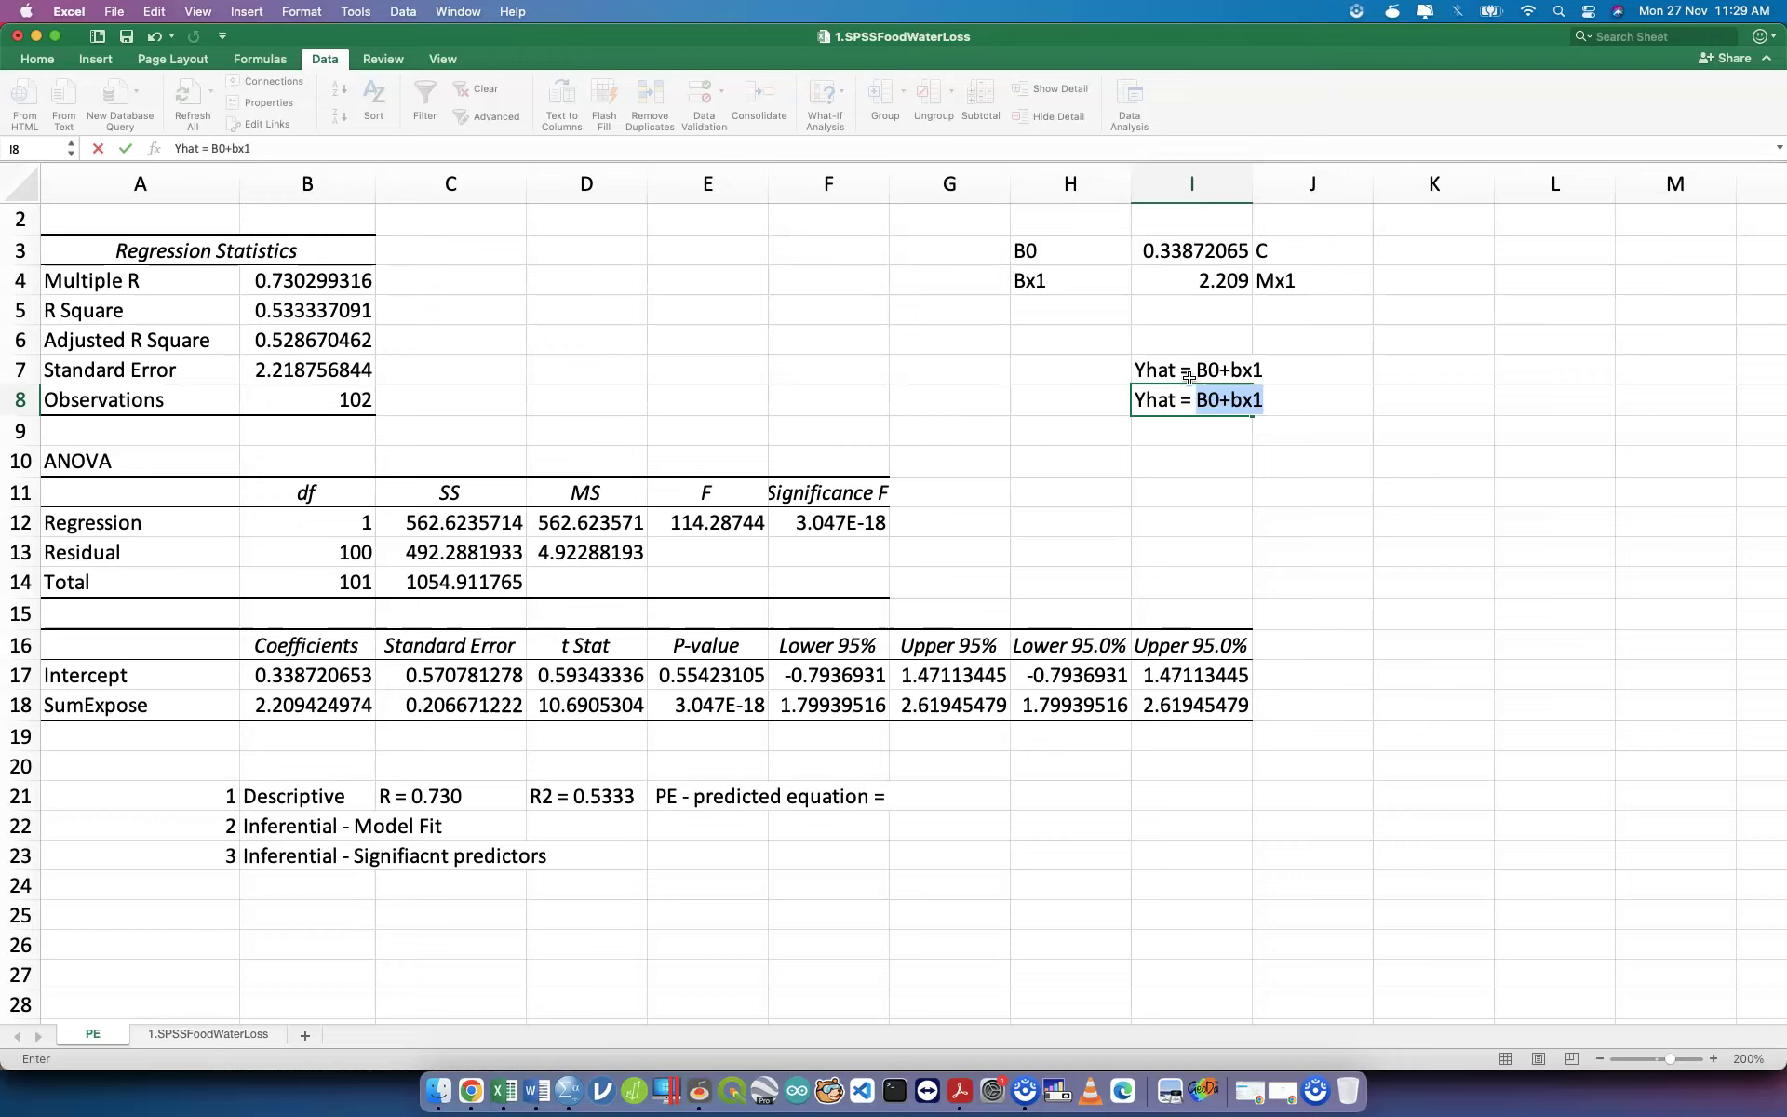
text(0.33)
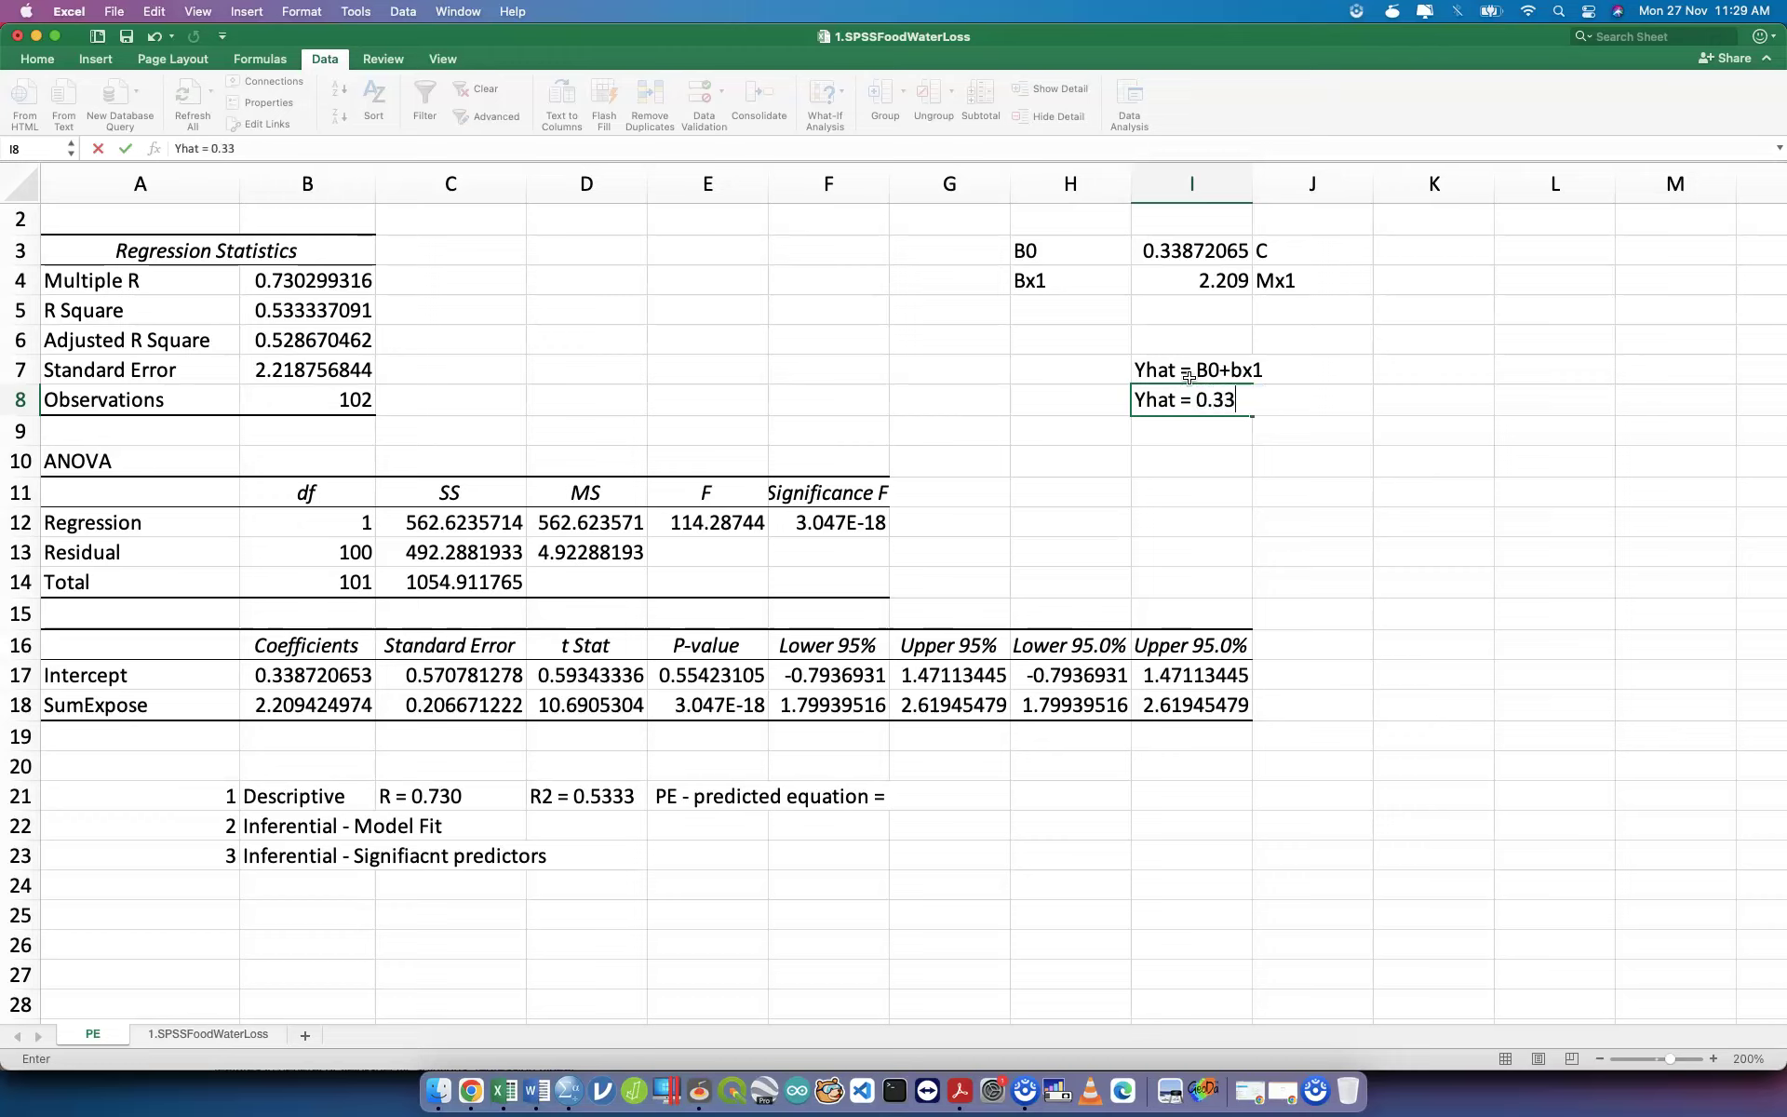
text(9 + 2.209SumEx)
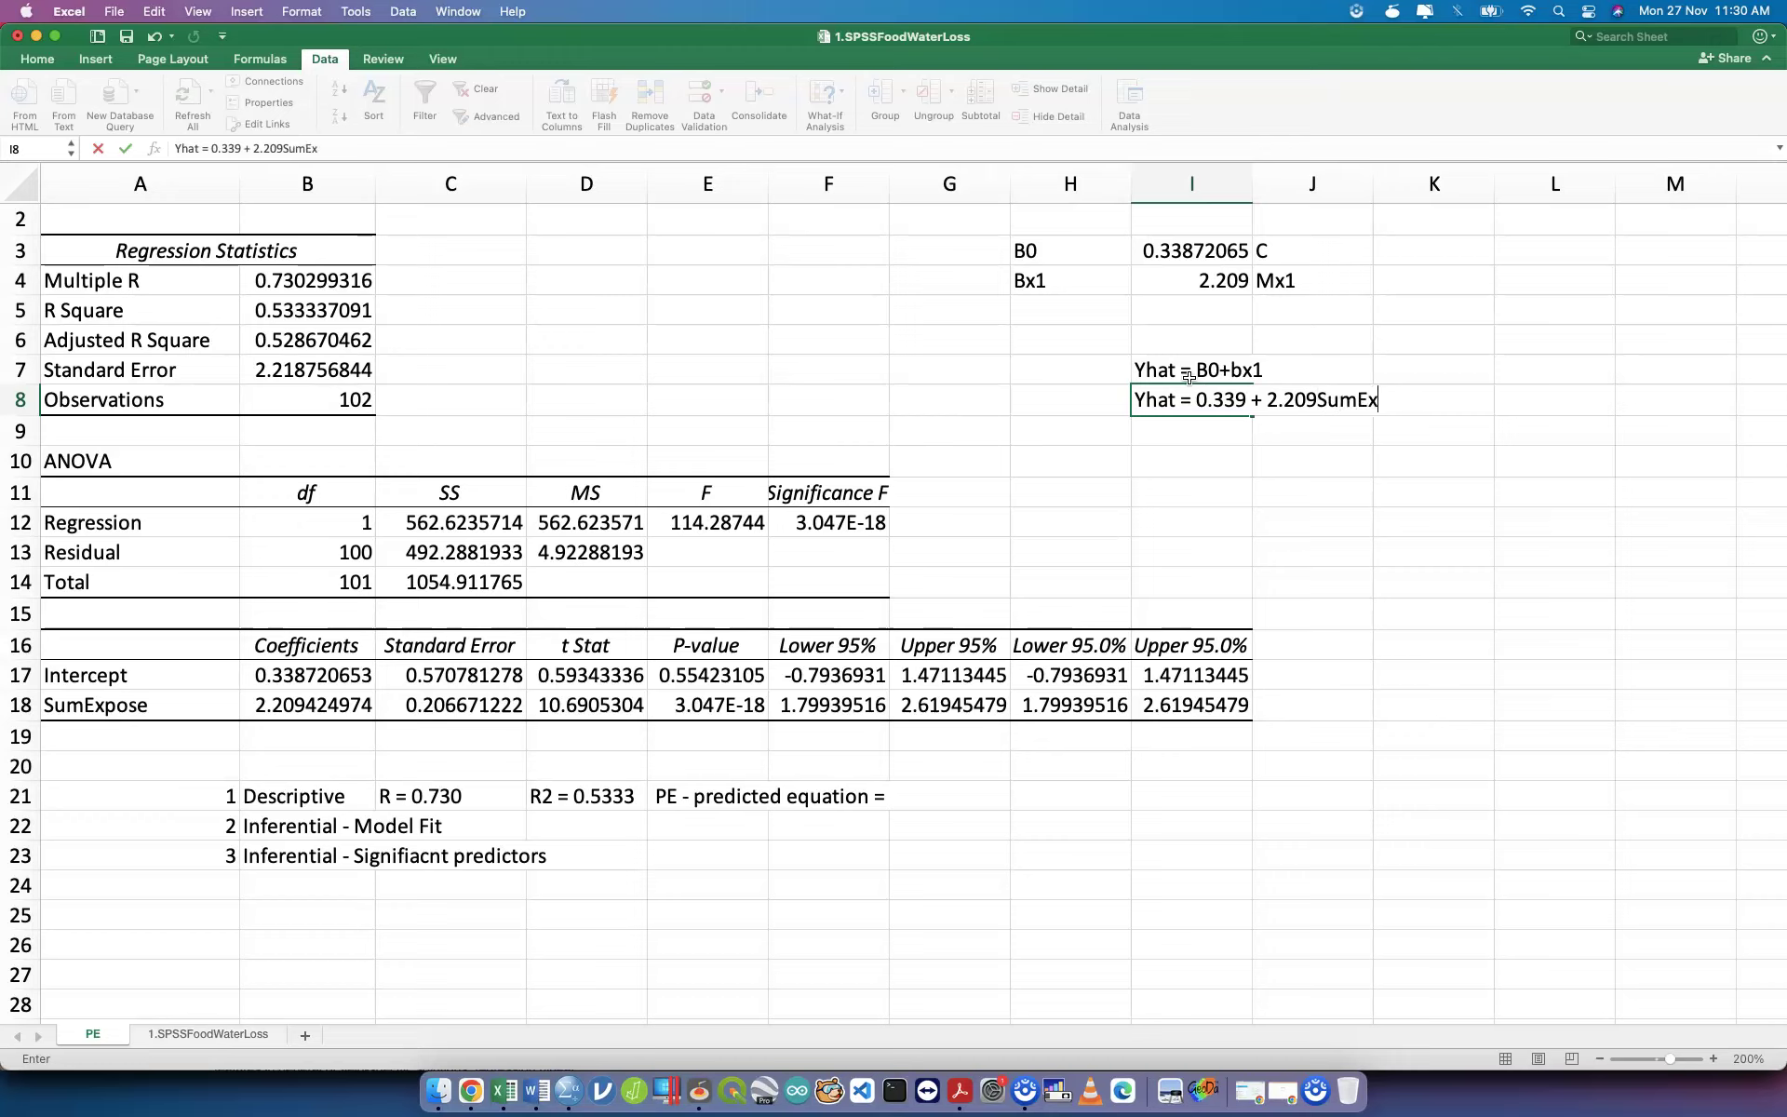
text(ose)
key(Return)
Edit the fitted equation in cell I8 so its variable name reads "SumExopose".
click(1191, 439)
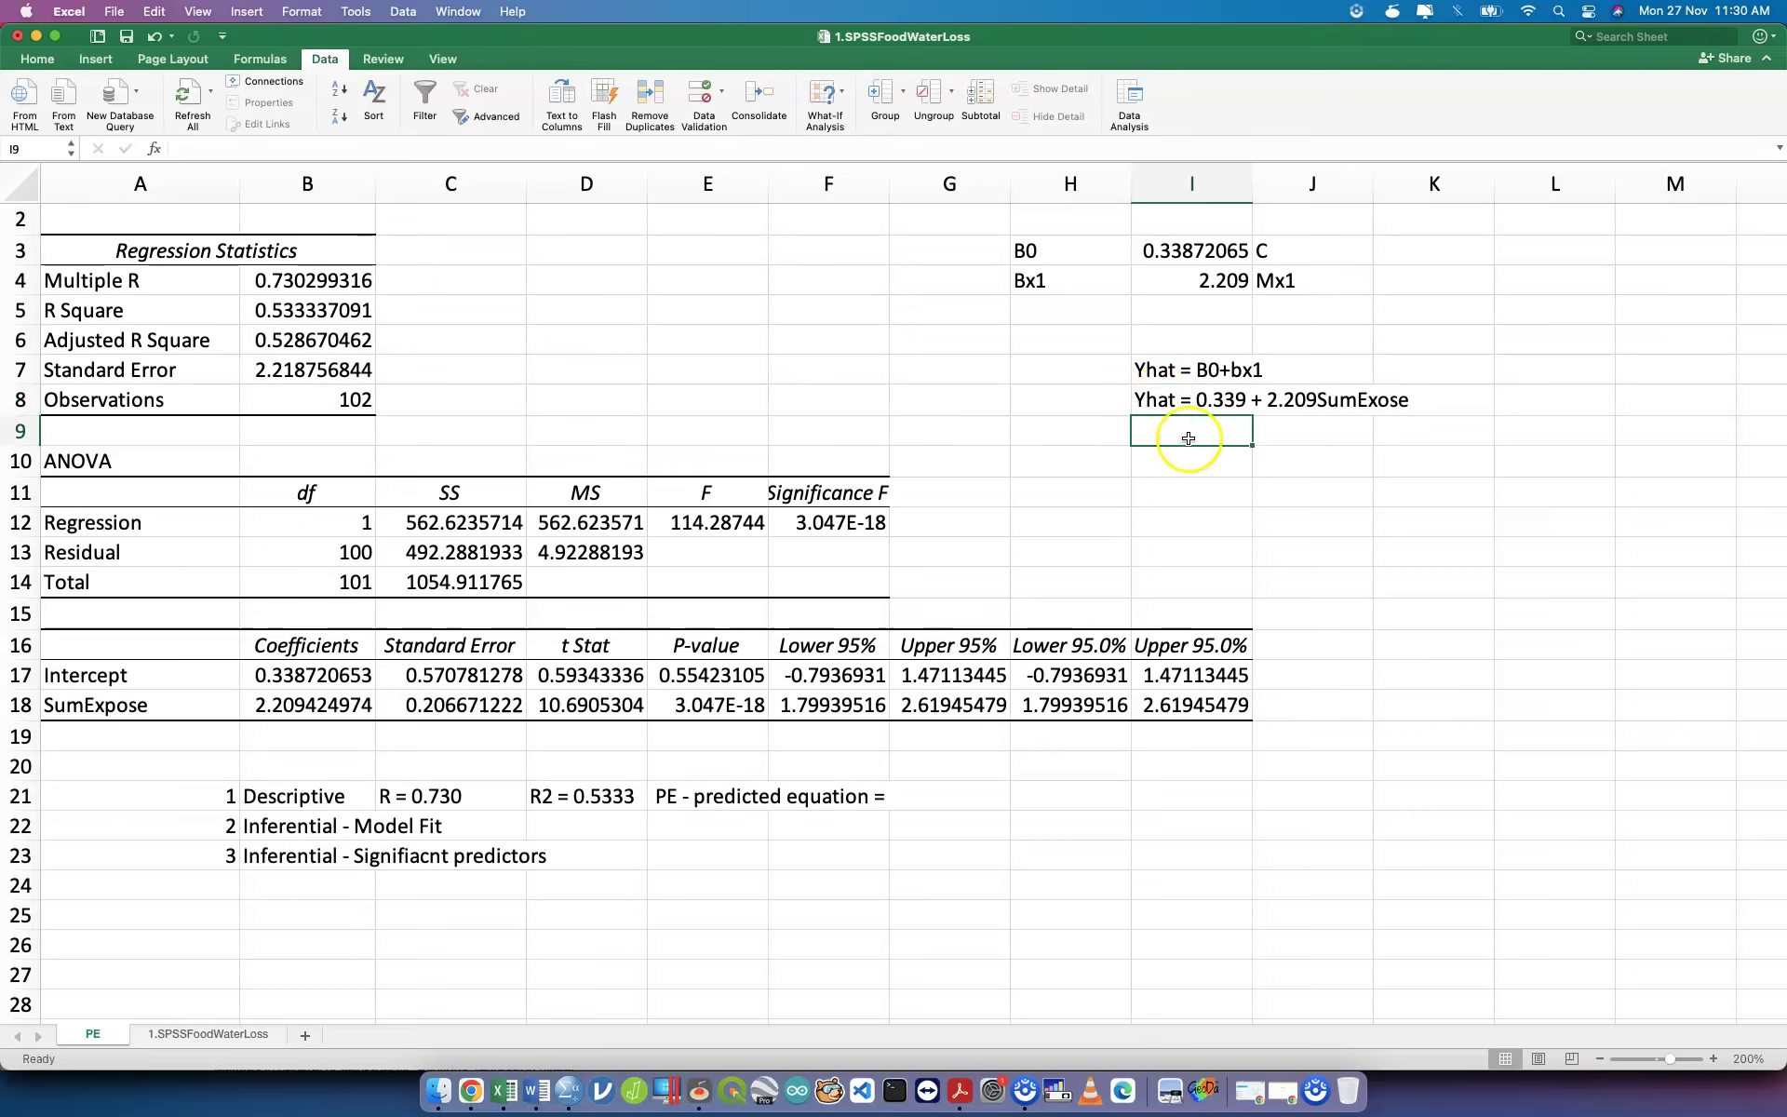
click(1191, 402)
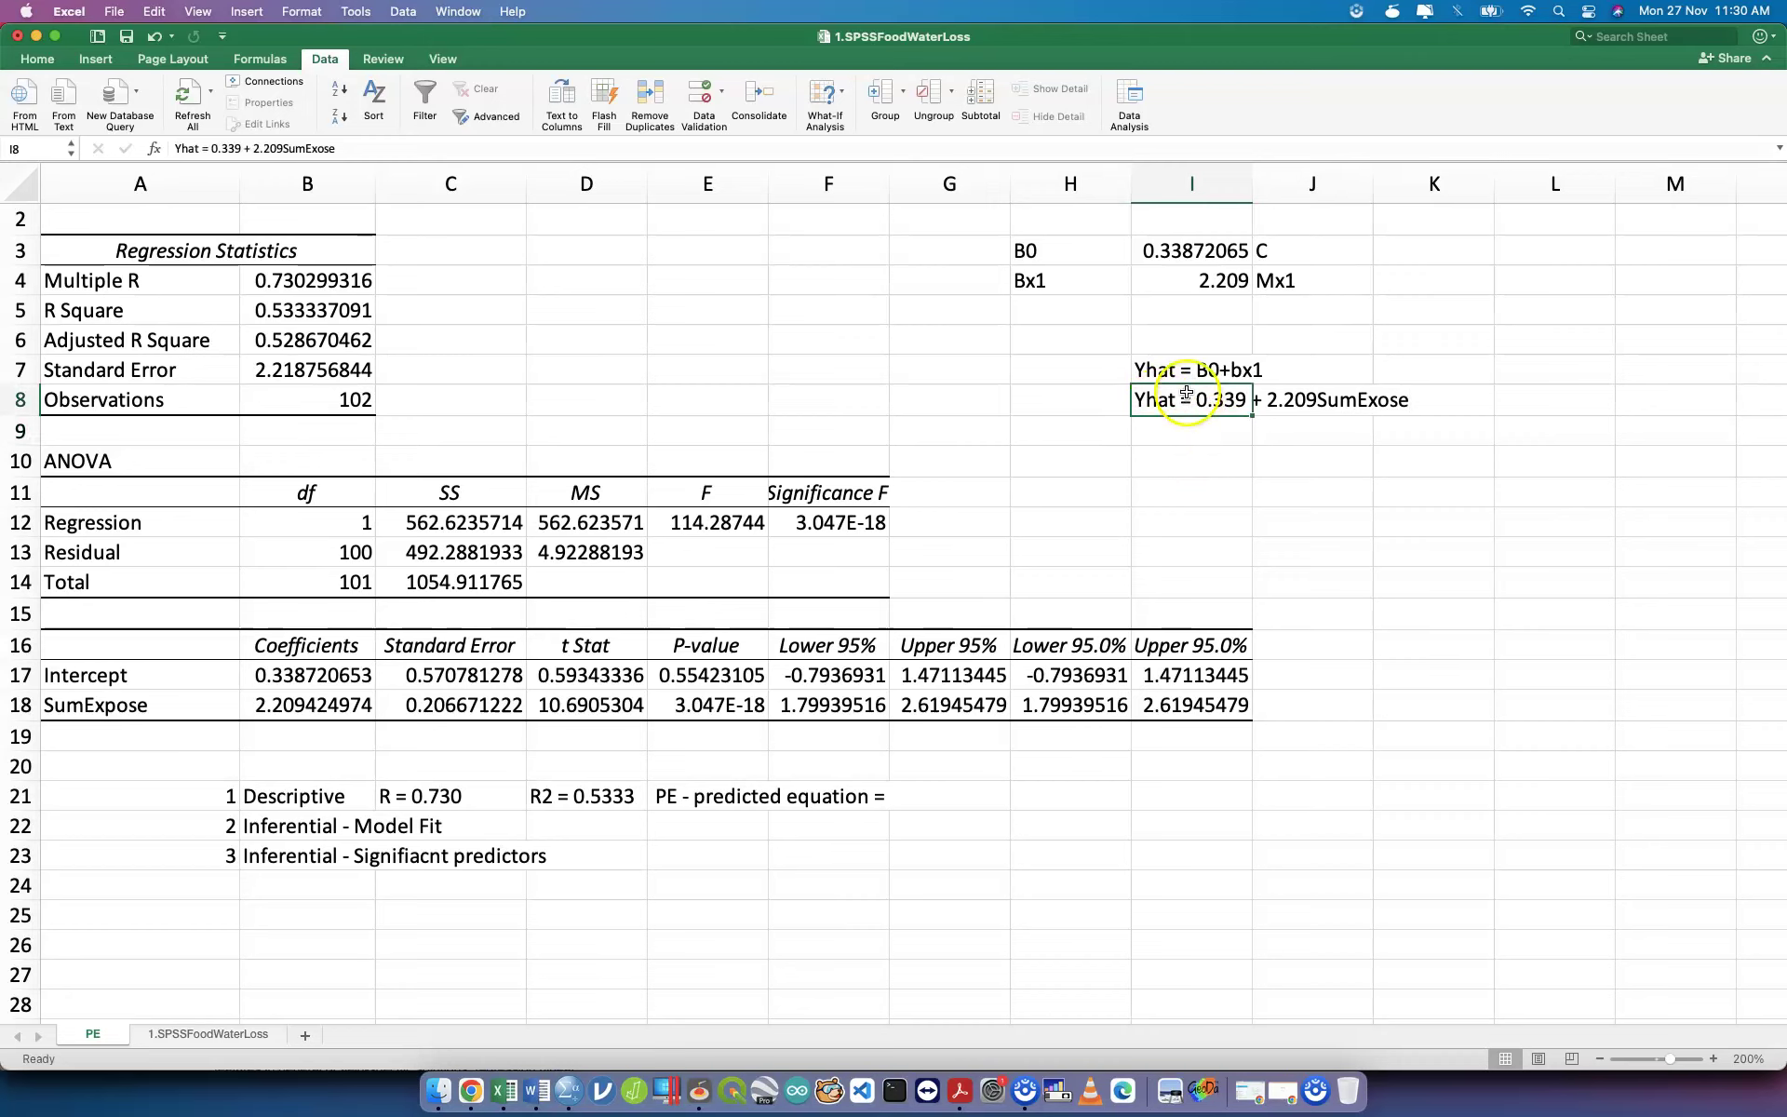
click(965, 151)
key(BackSpace)
key(BackSpace)
text(pose)
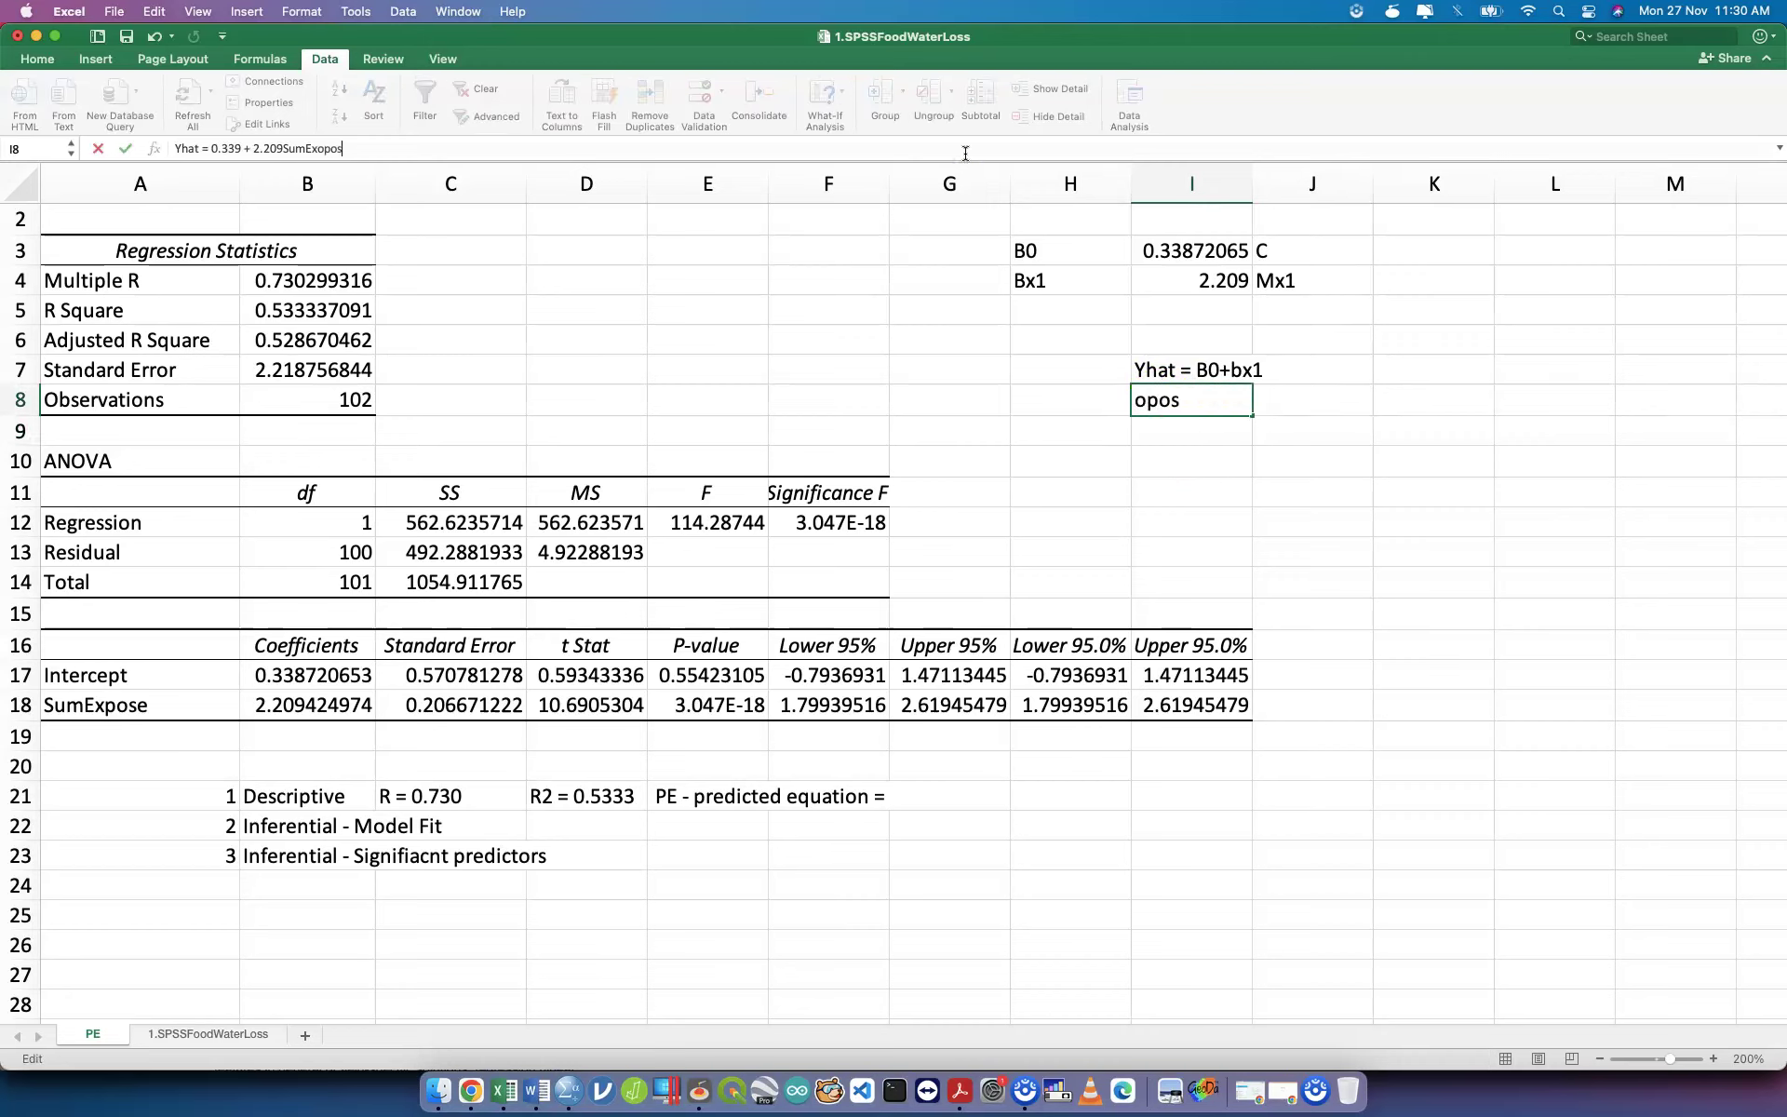
key(Return)
Examine the intercept and SumExpose values in the Coefficients column against the B0 value and the Yhat equations.
click(1189, 368)
click(1171, 244)
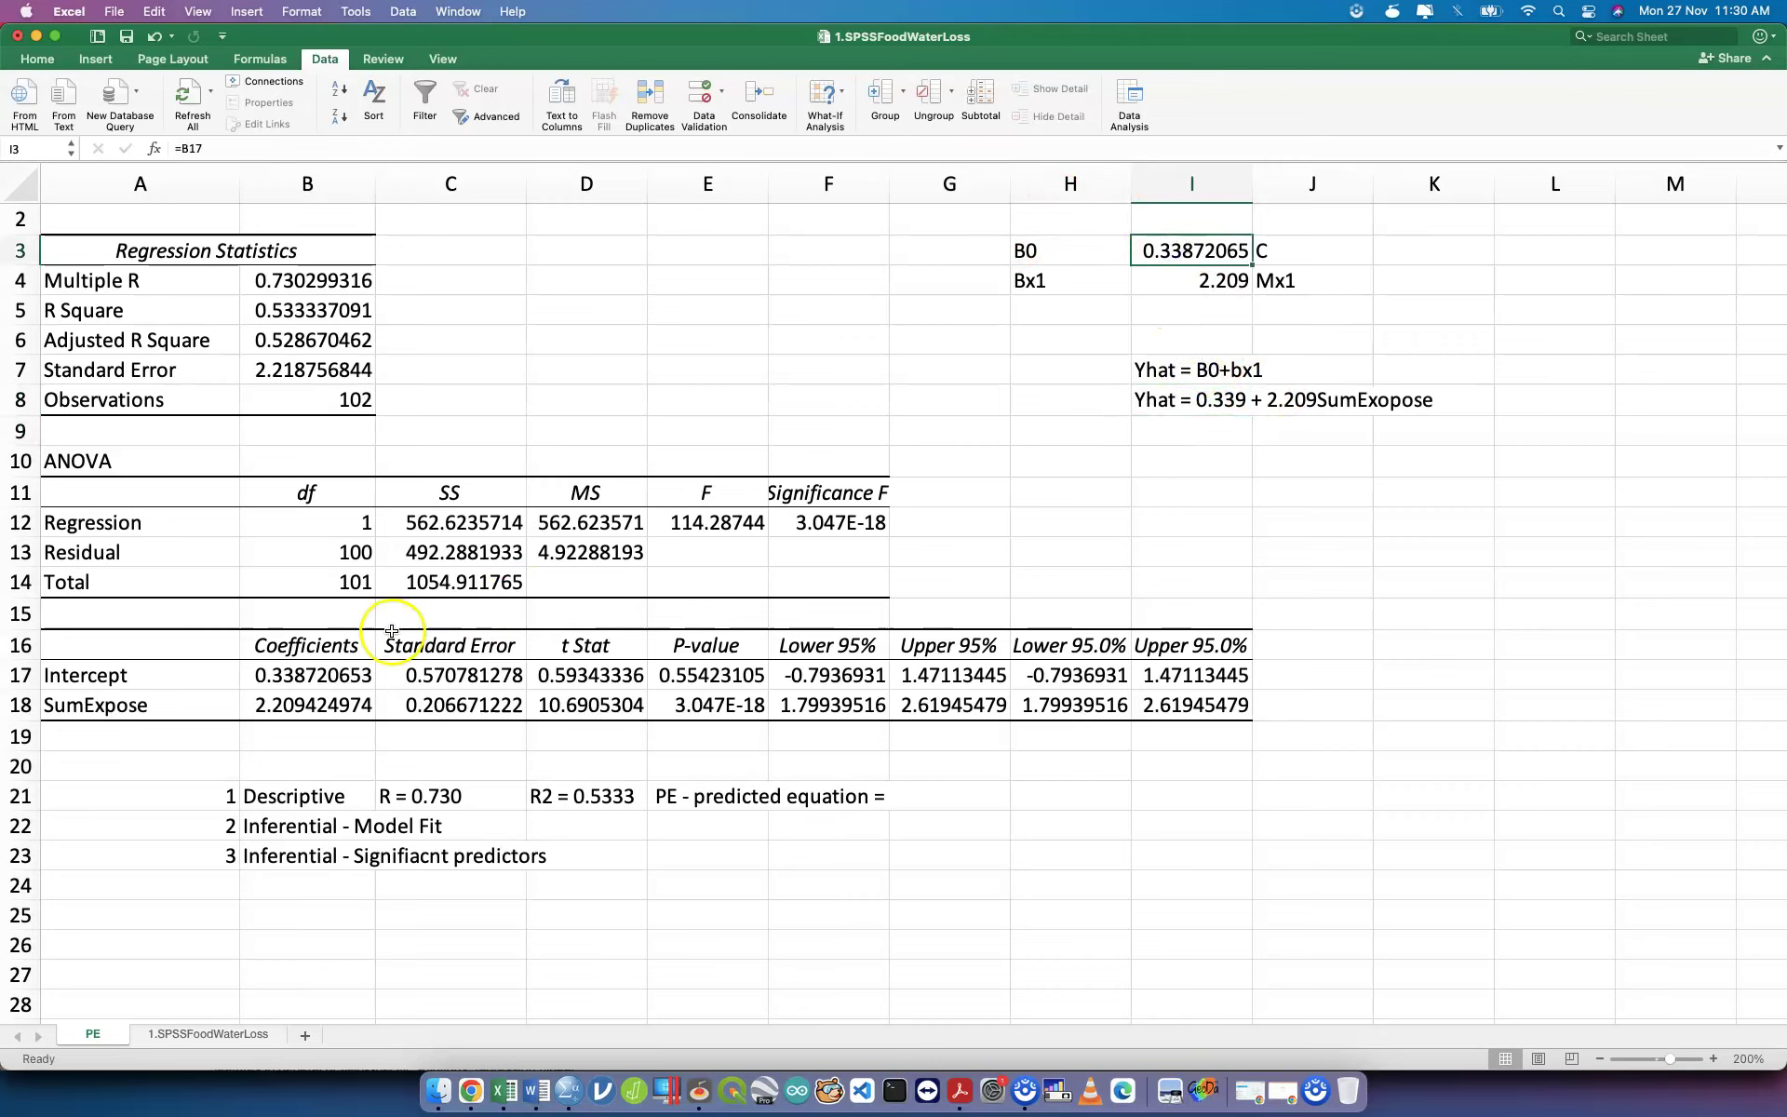
click(357, 674)
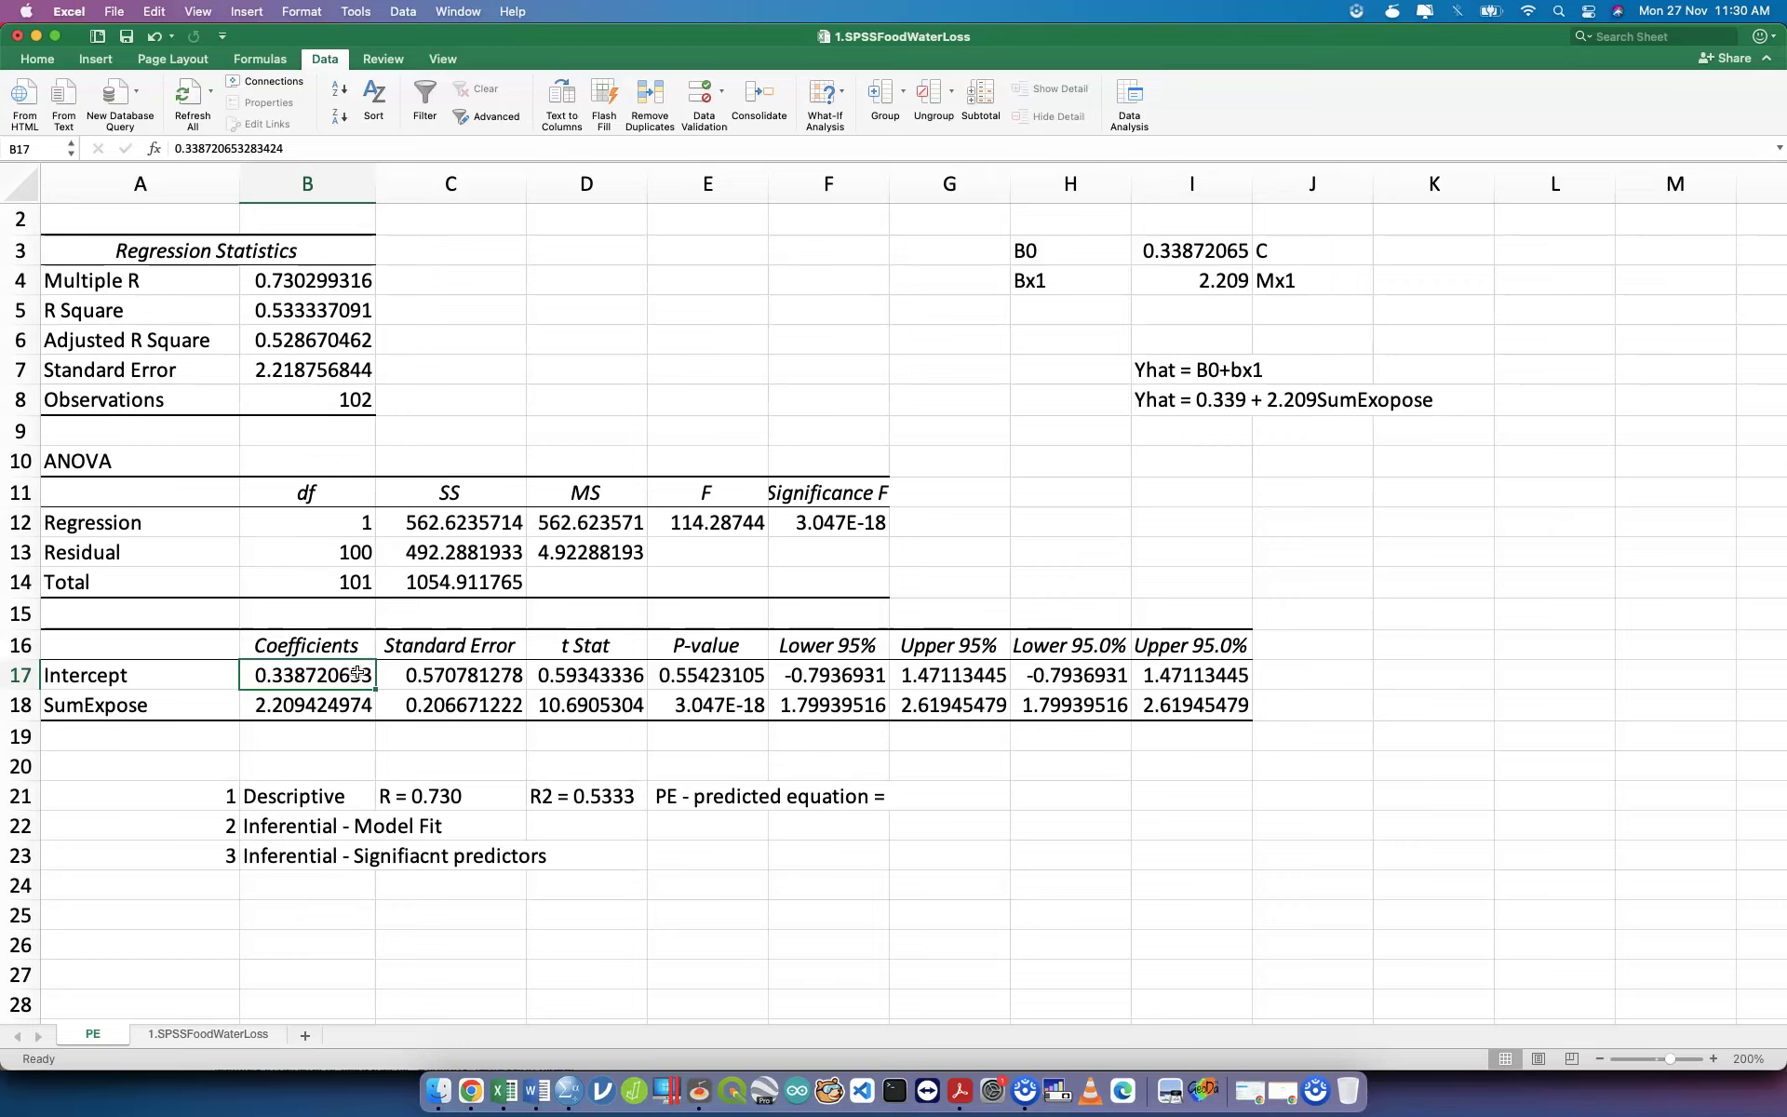
click(324, 642)
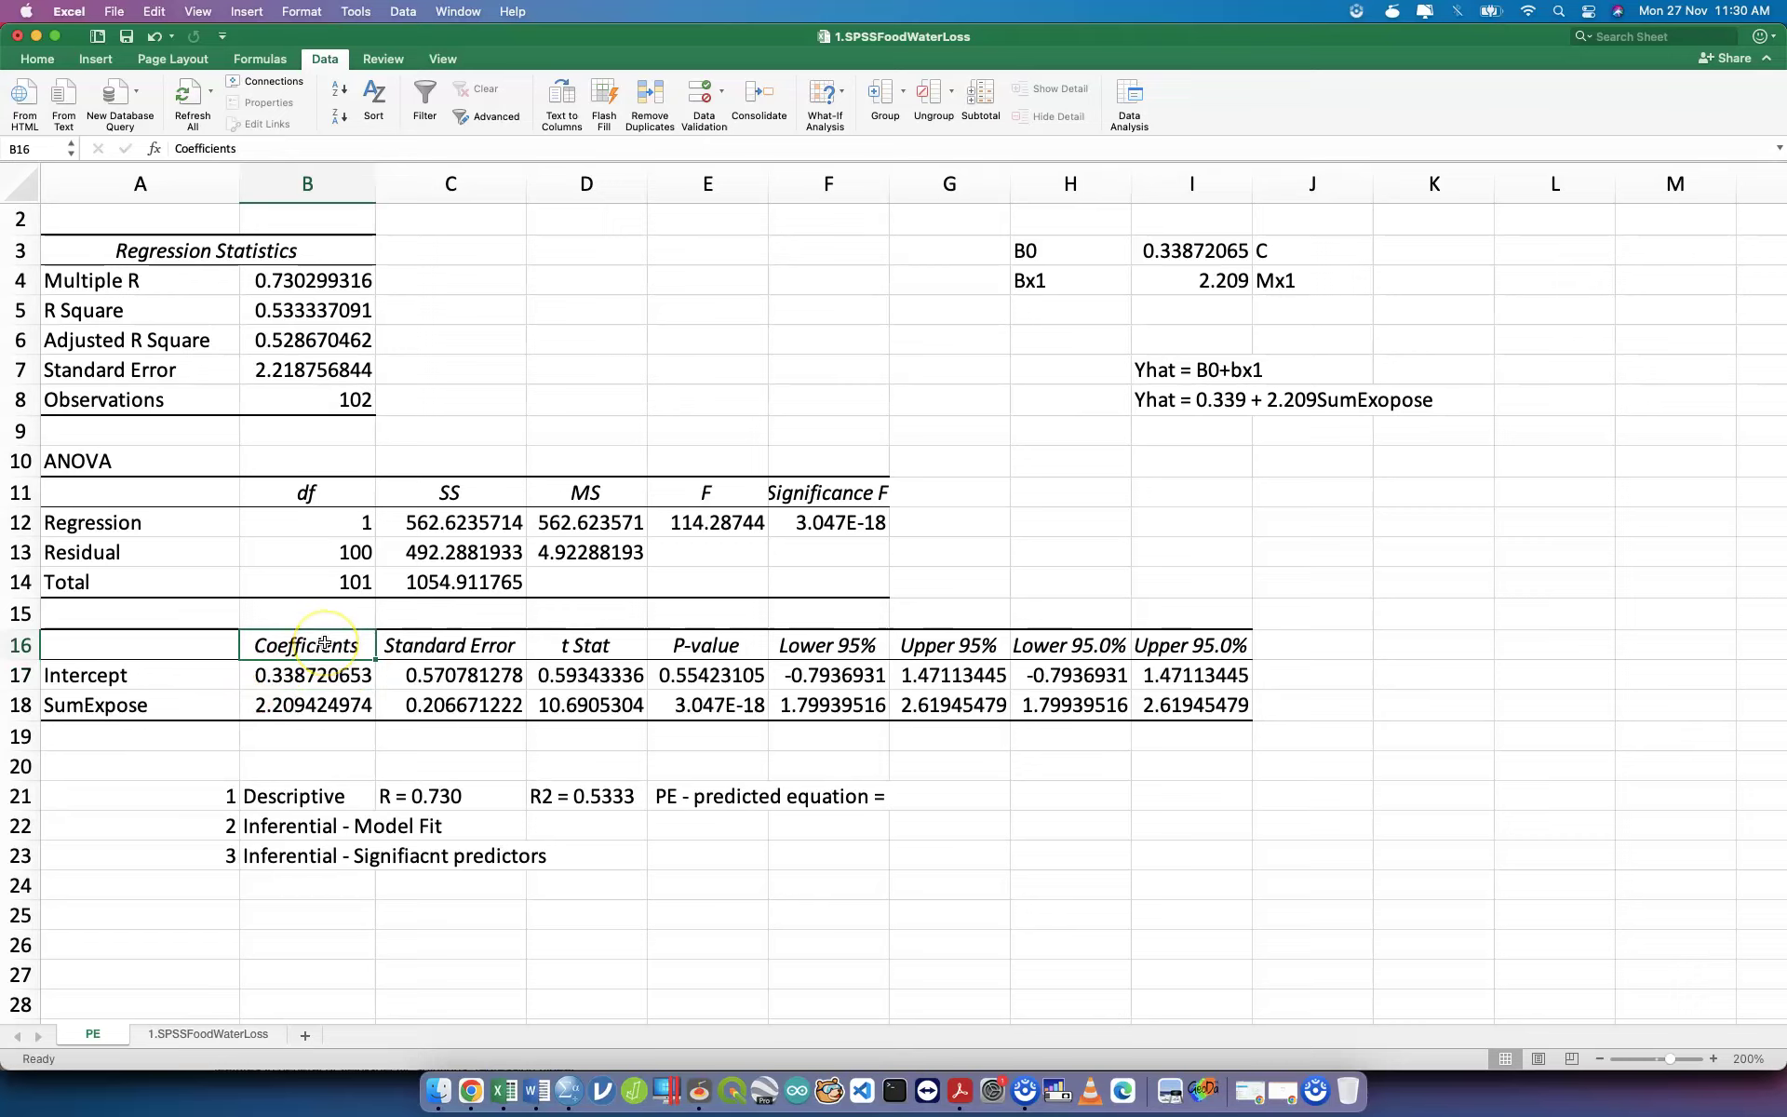
click(312, 675)
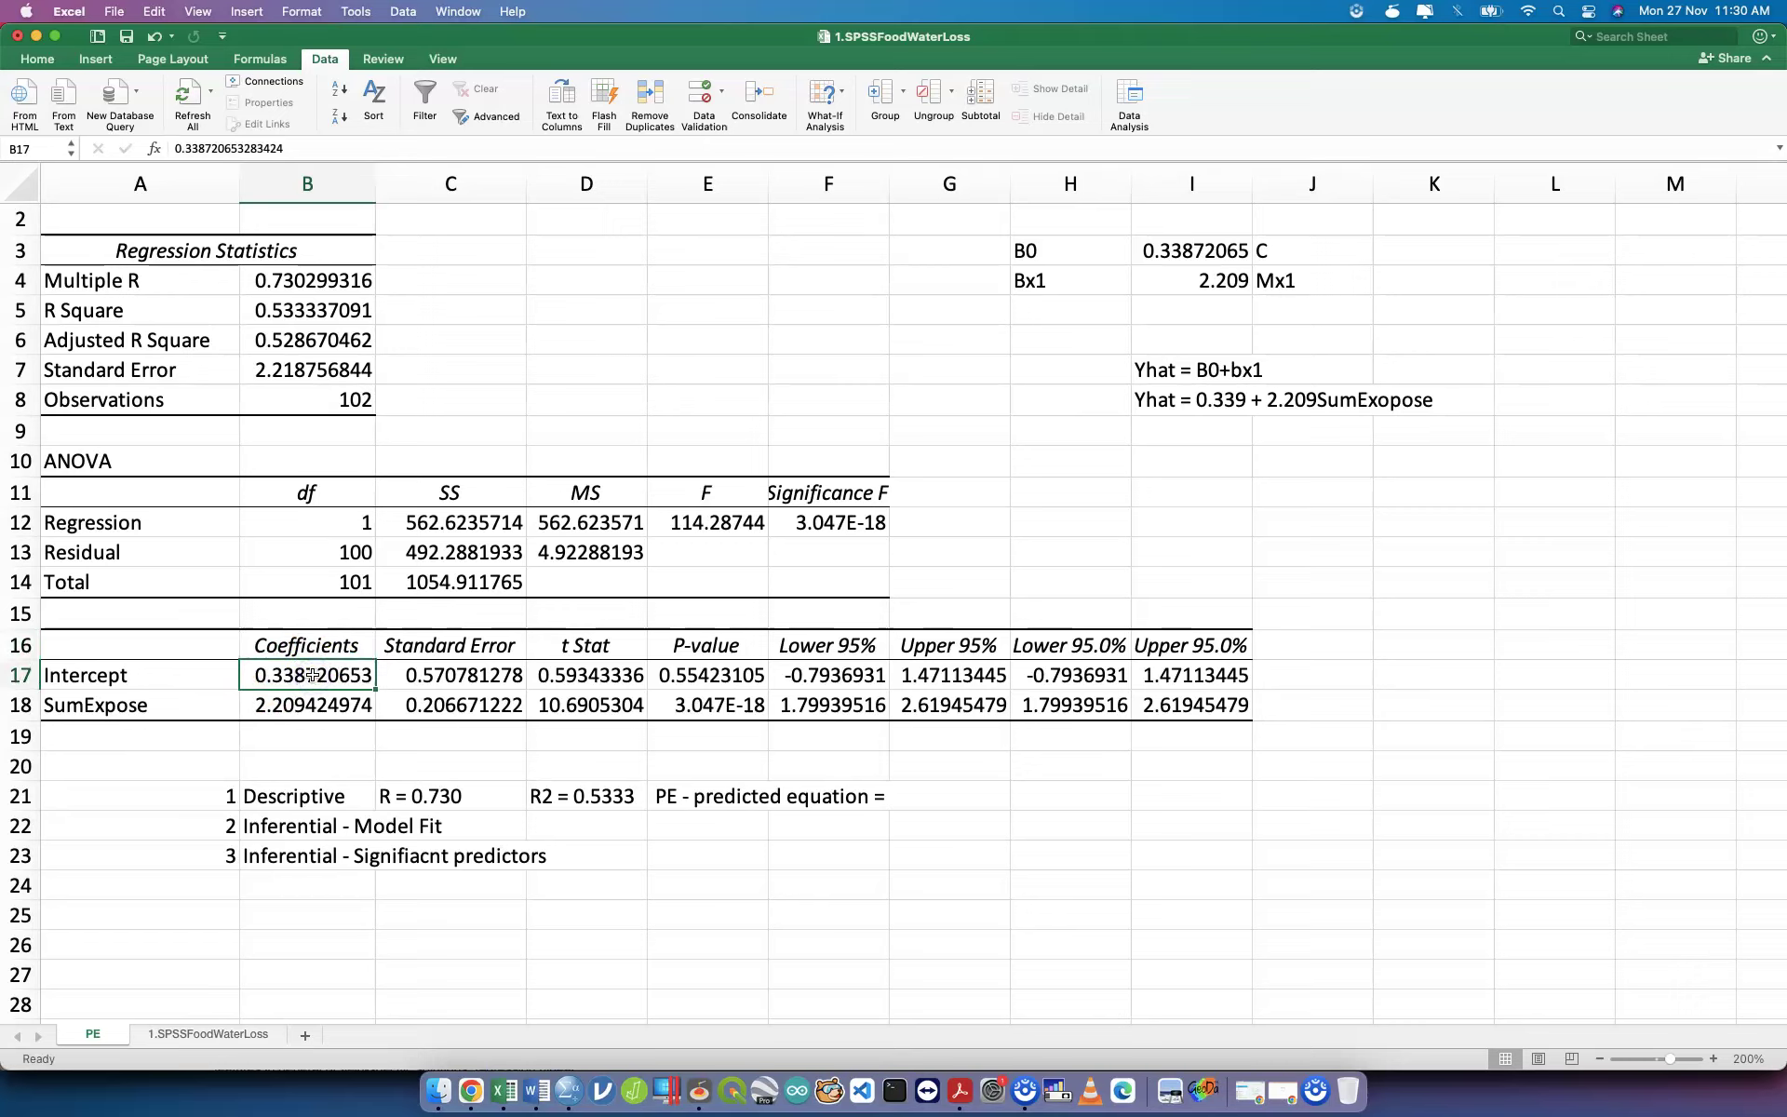
click(298, 679)
click(311, 700)
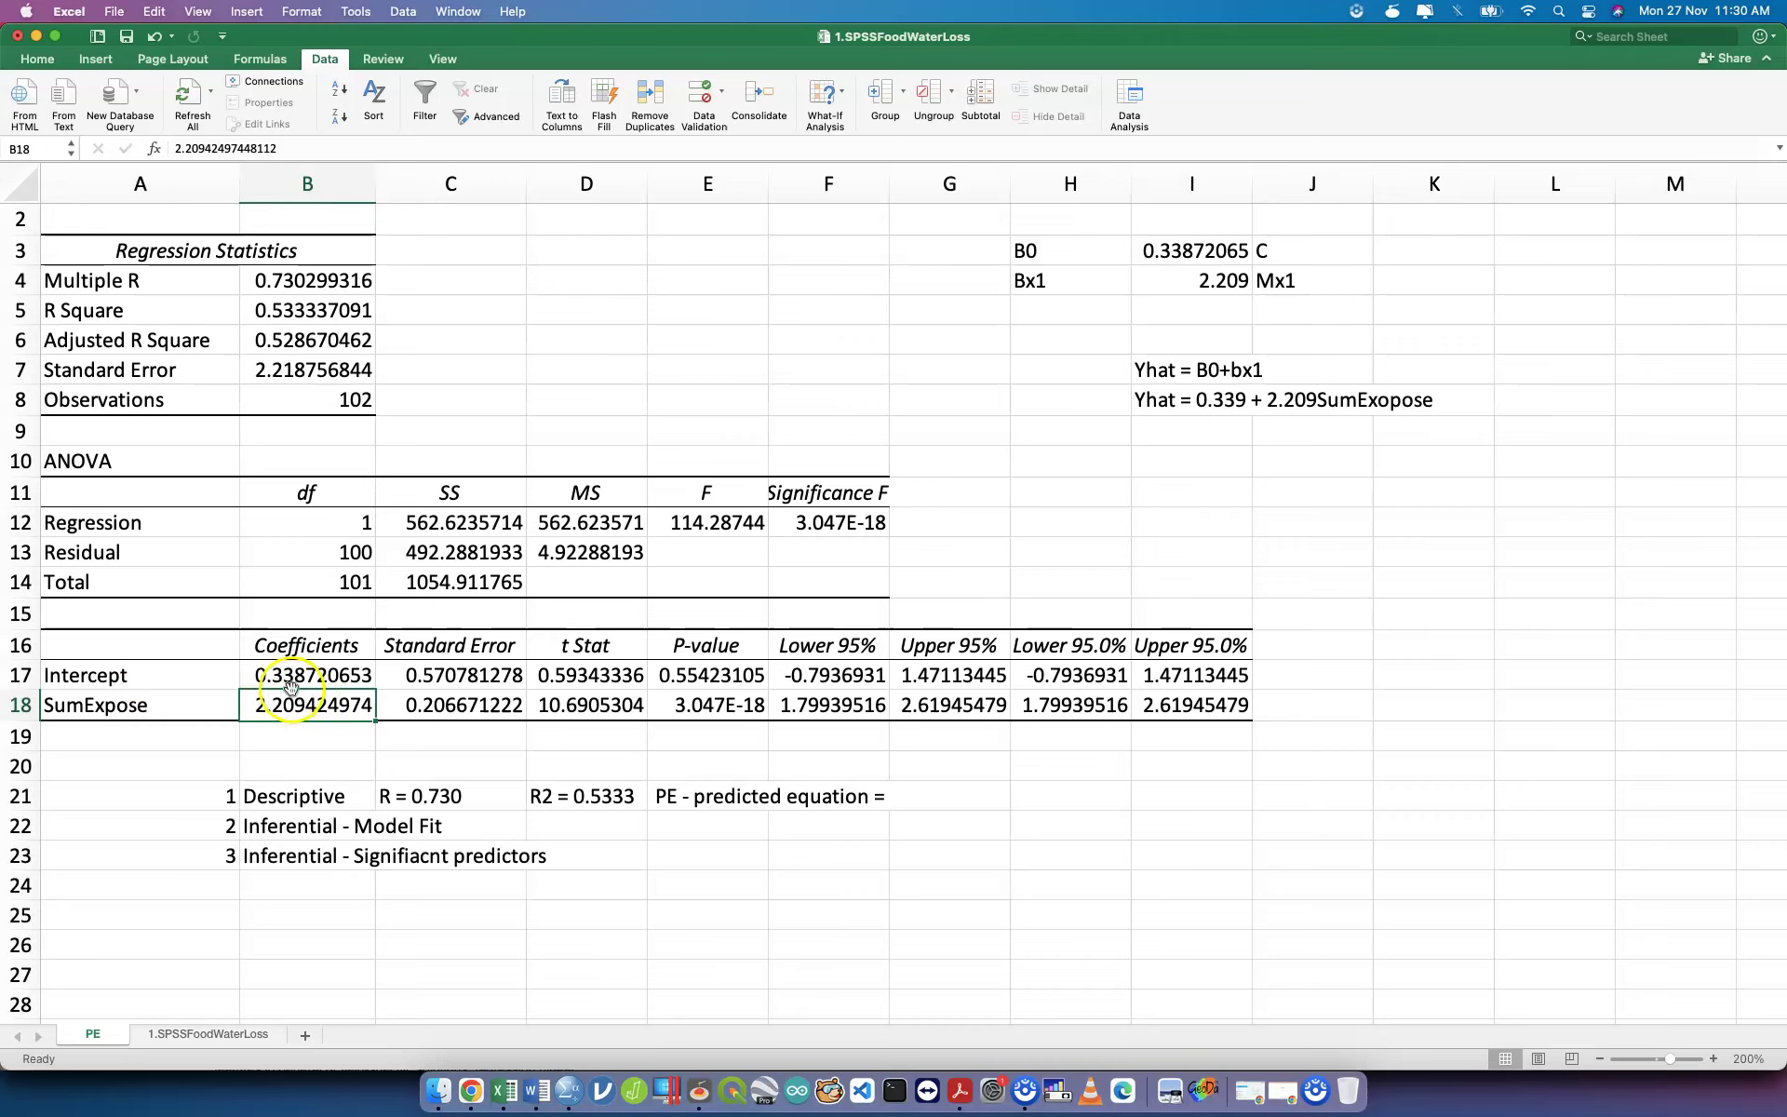
click(321, 706)
click(341, 644)
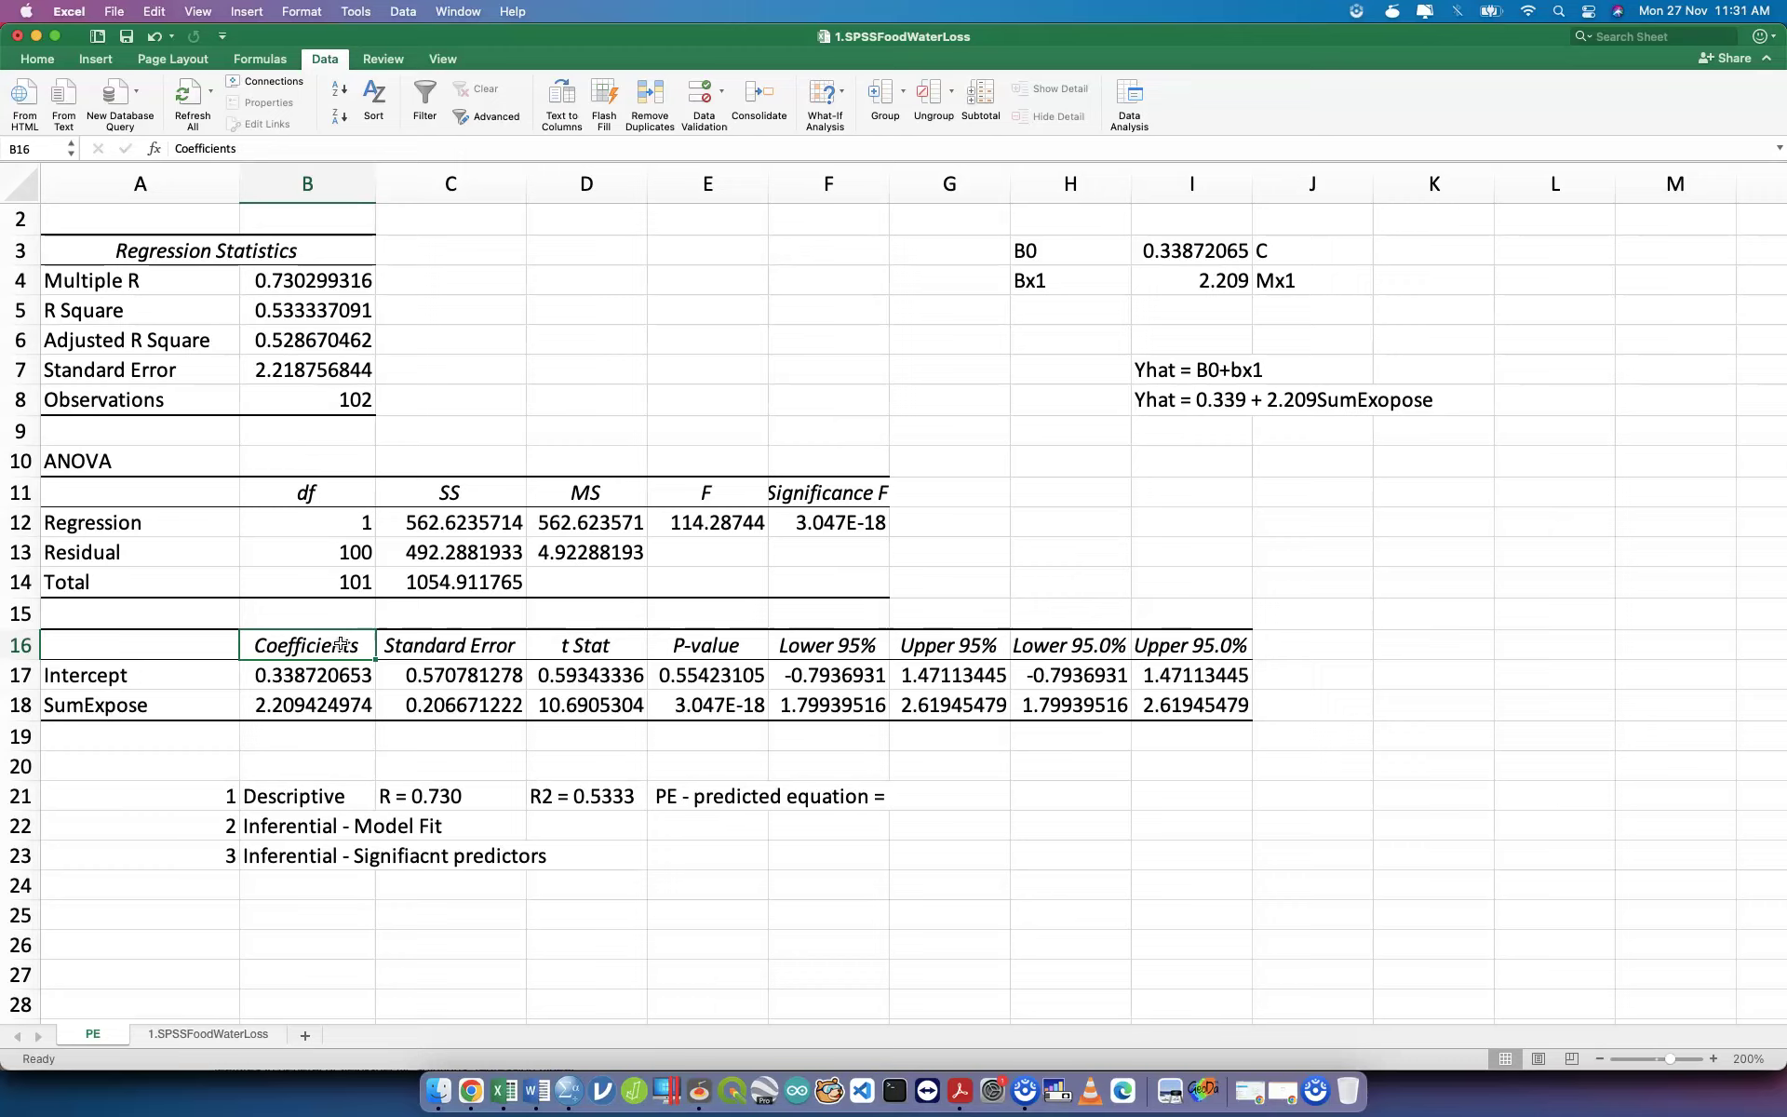
drag(341, 644, 340, 710)
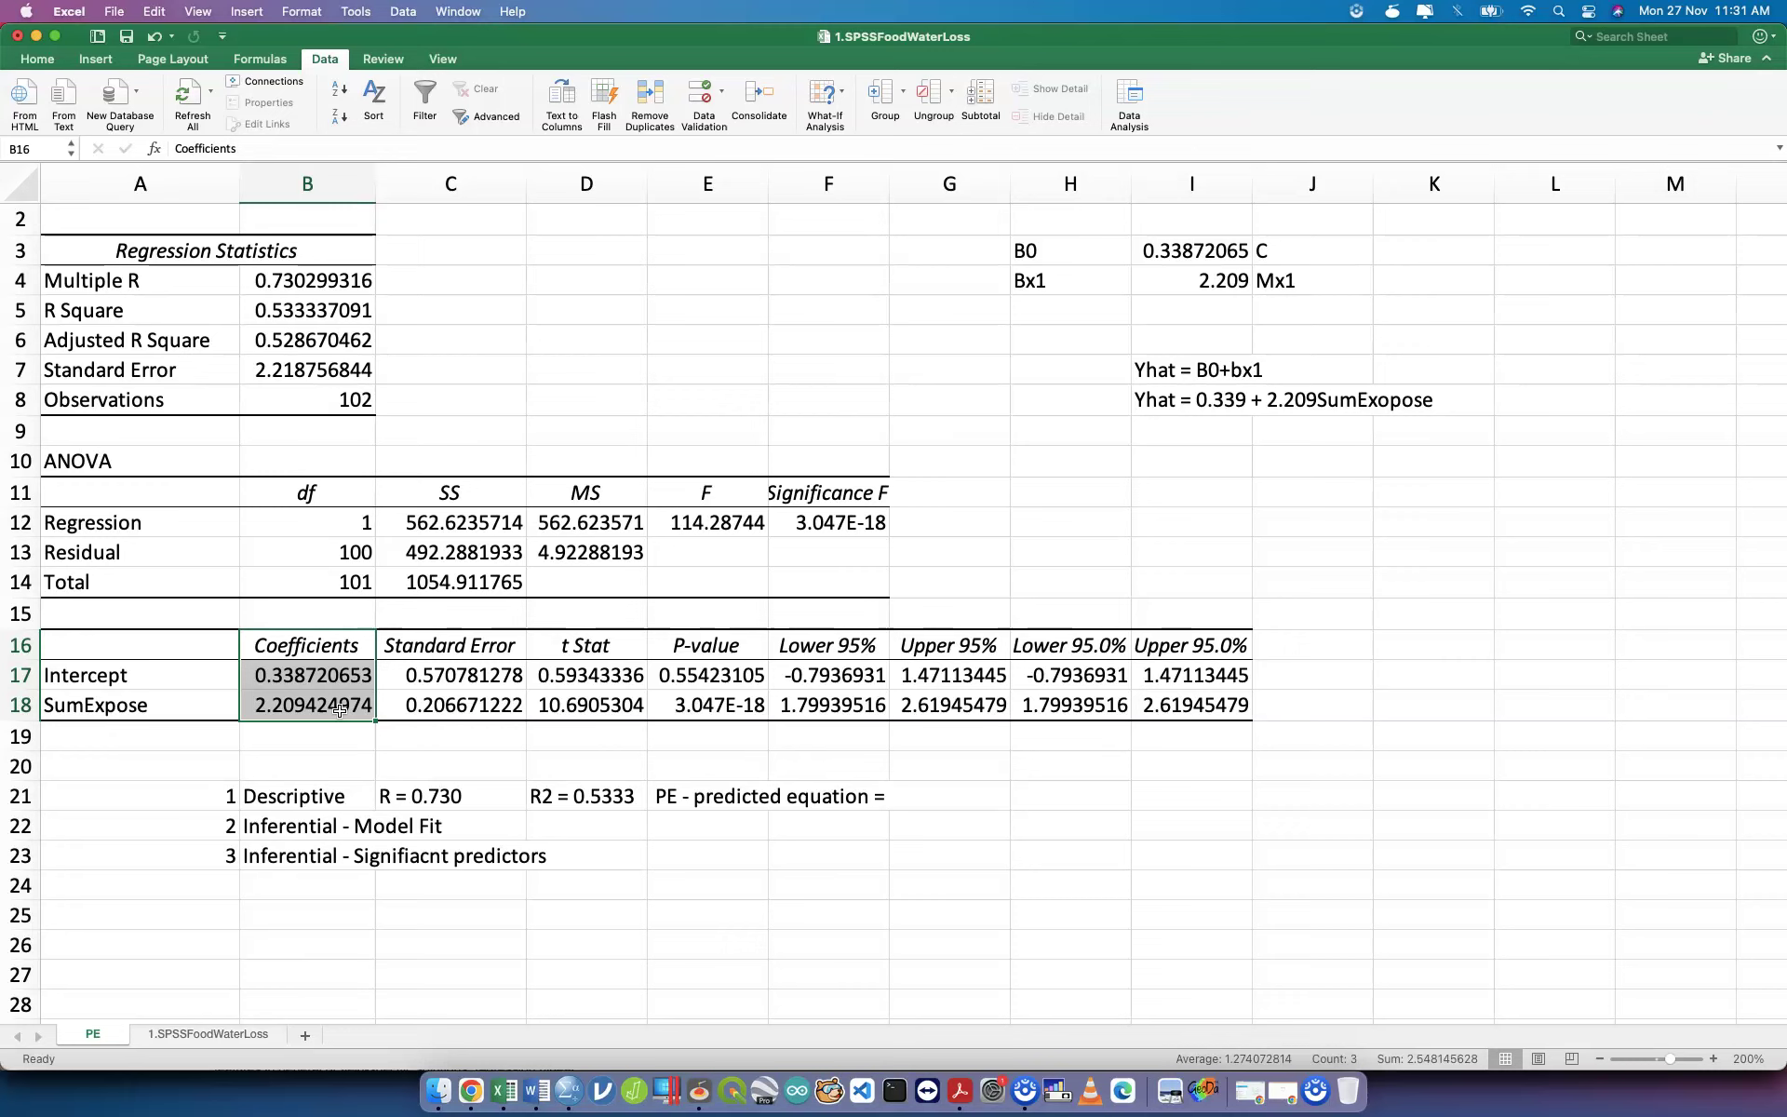
Complete the predicted equation in cell E21 by appending "0.339 + 2.209SumExpose" after the equals sign.
click(742, 797)
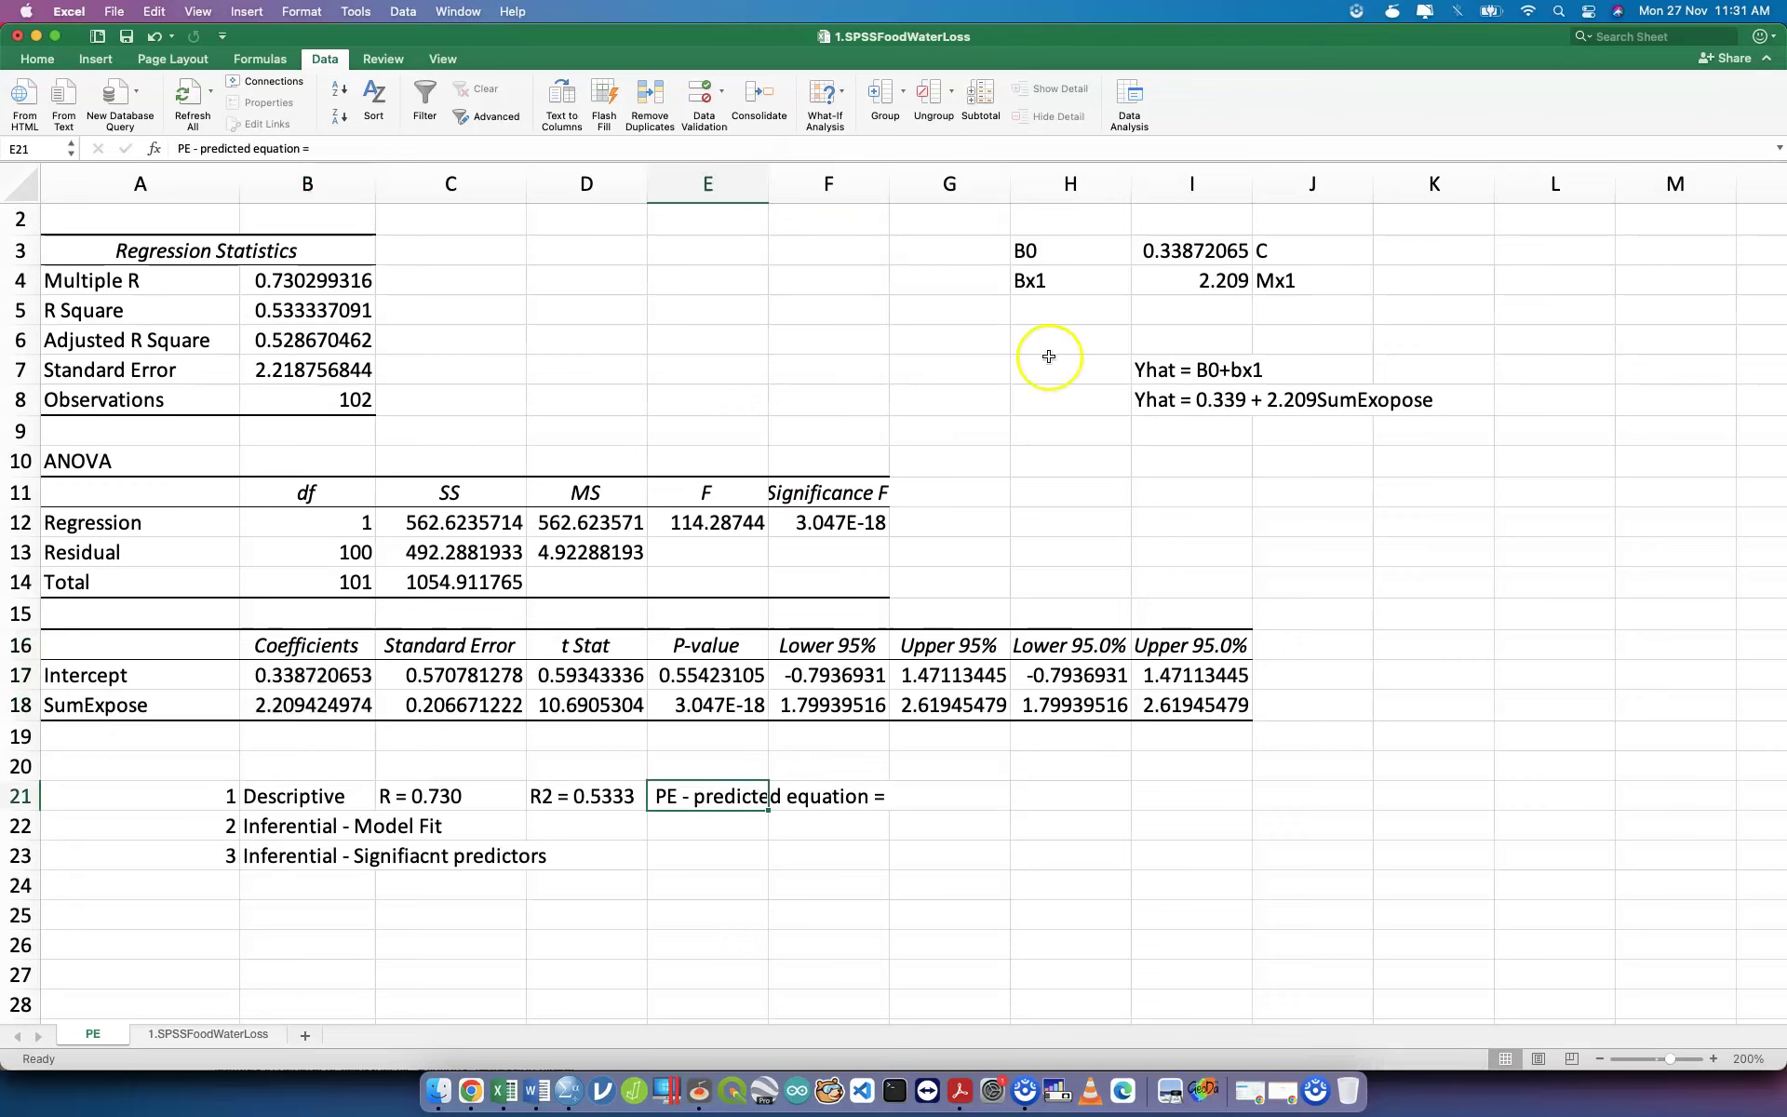
click(694, 145)
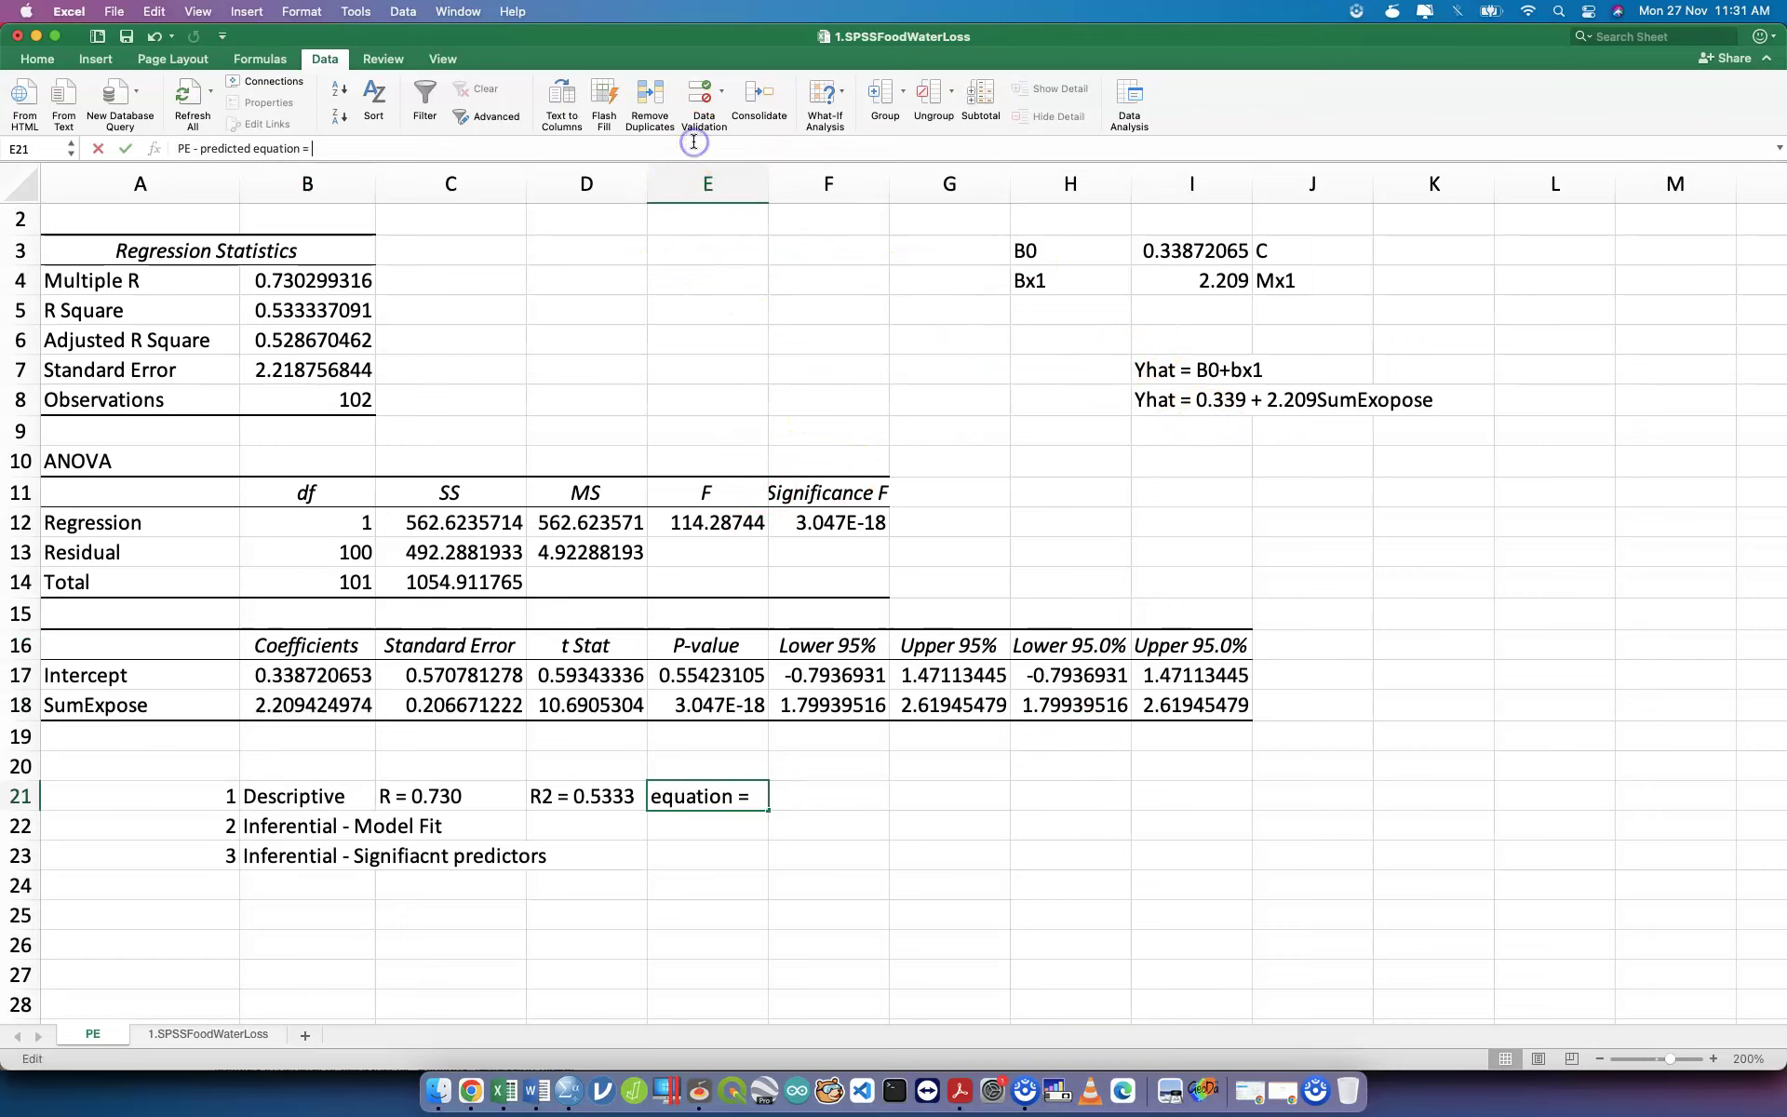
text(0.339 + 2.)
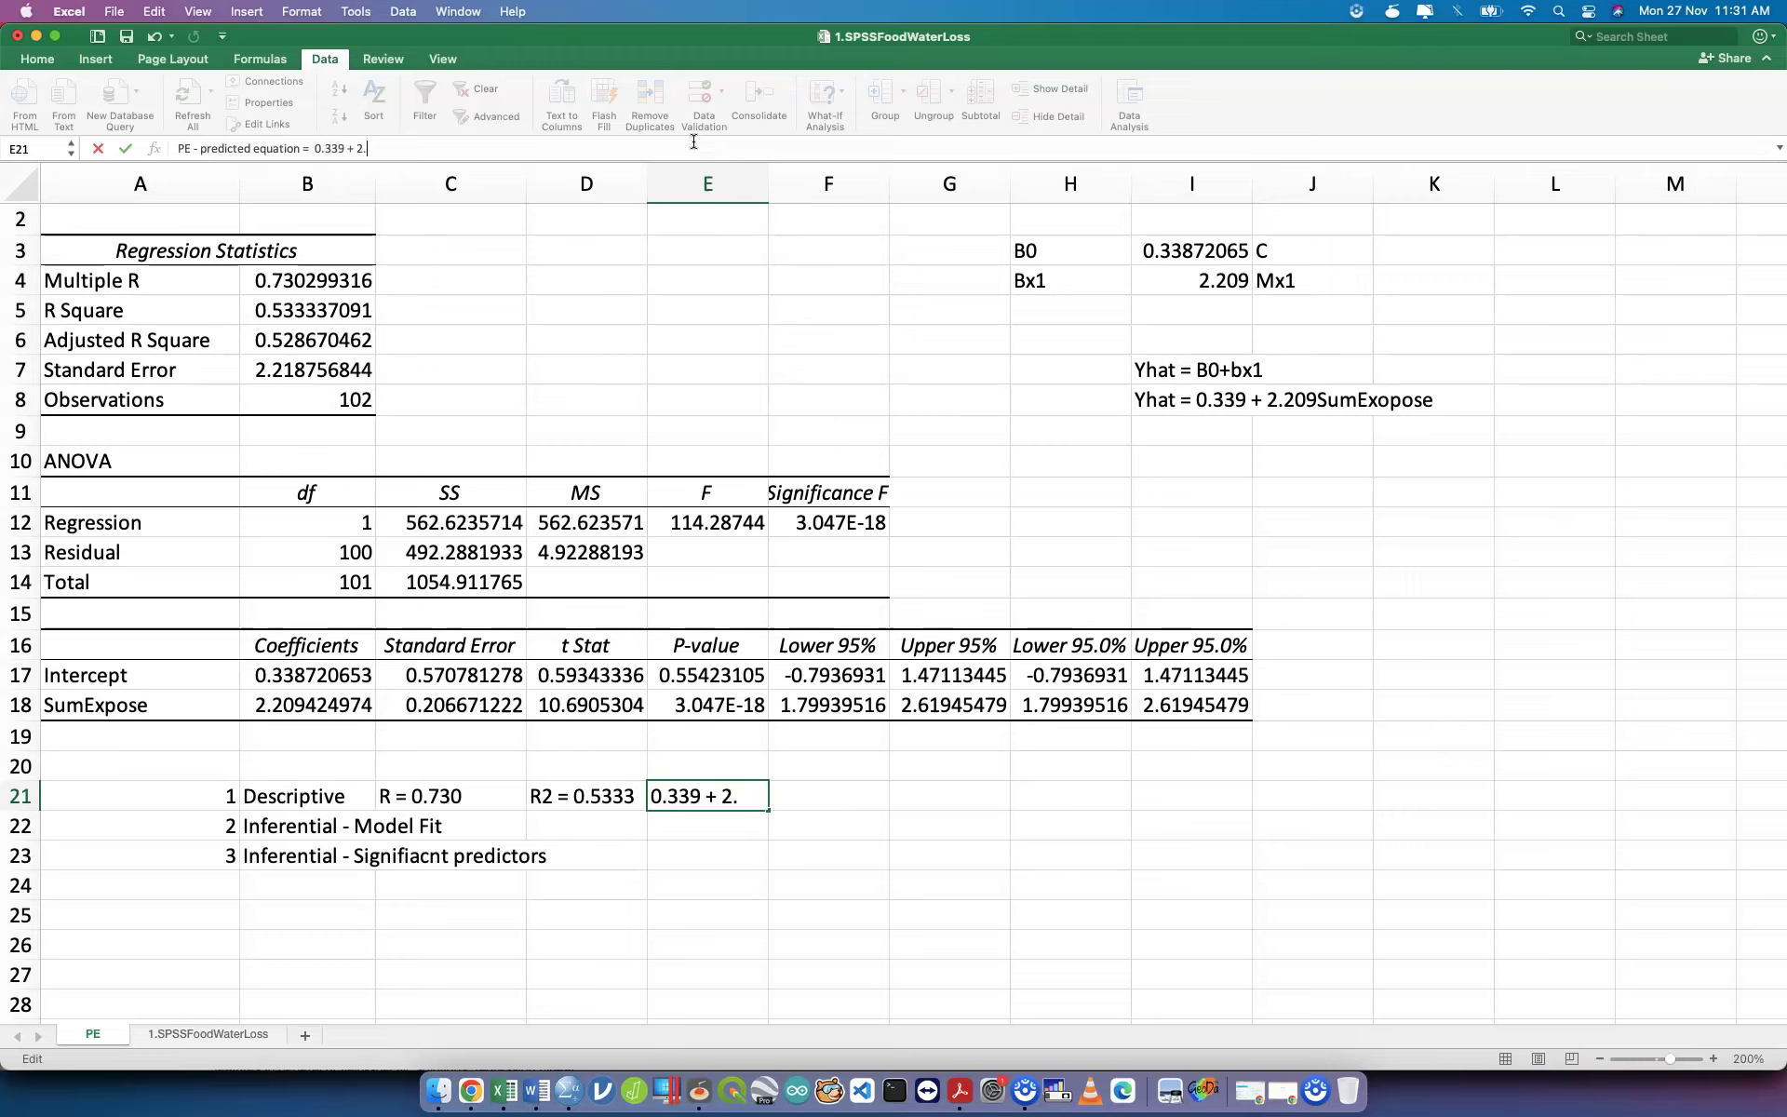
text(209SumExpose)
key(Return)
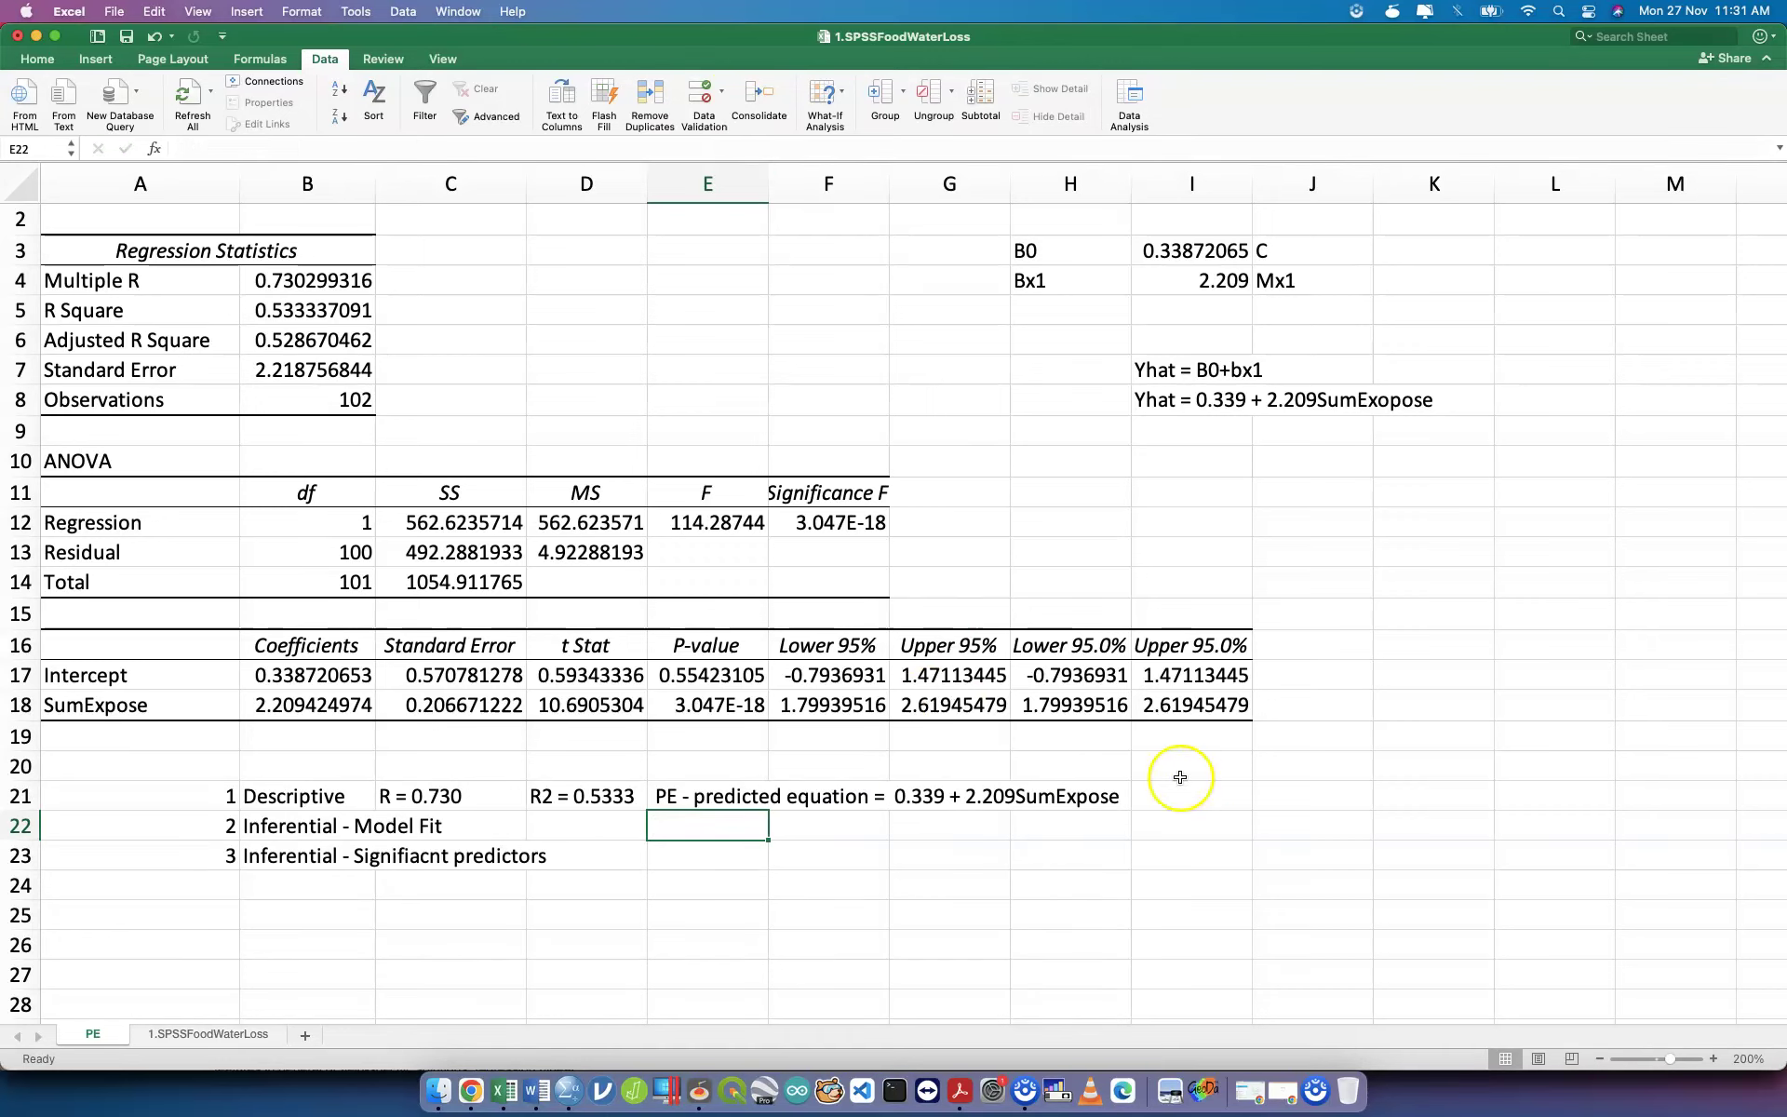
Write the general line equation "Y = MX +C" in cell J21.
click(1298, 793)
text(Y = MX )
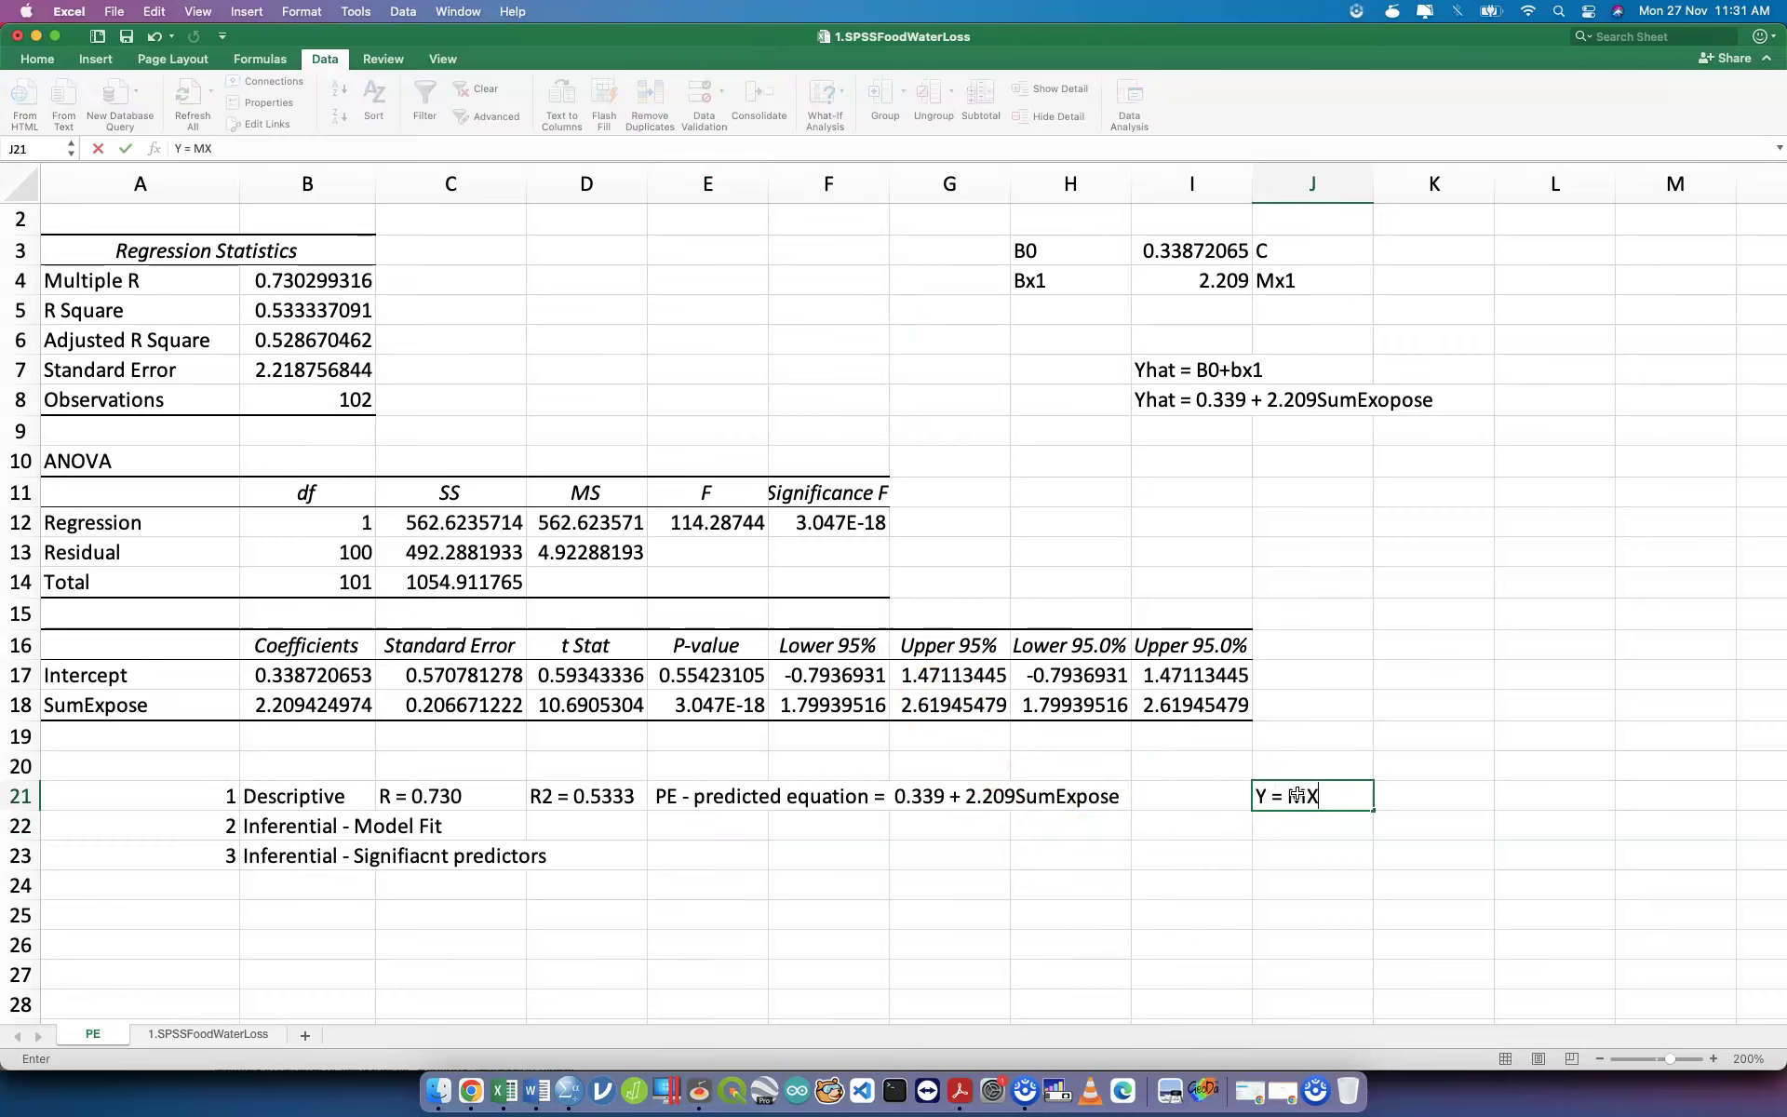
text(+X)
key(BackSpace)
text(X)
key(Tab)
click(1297, 793)
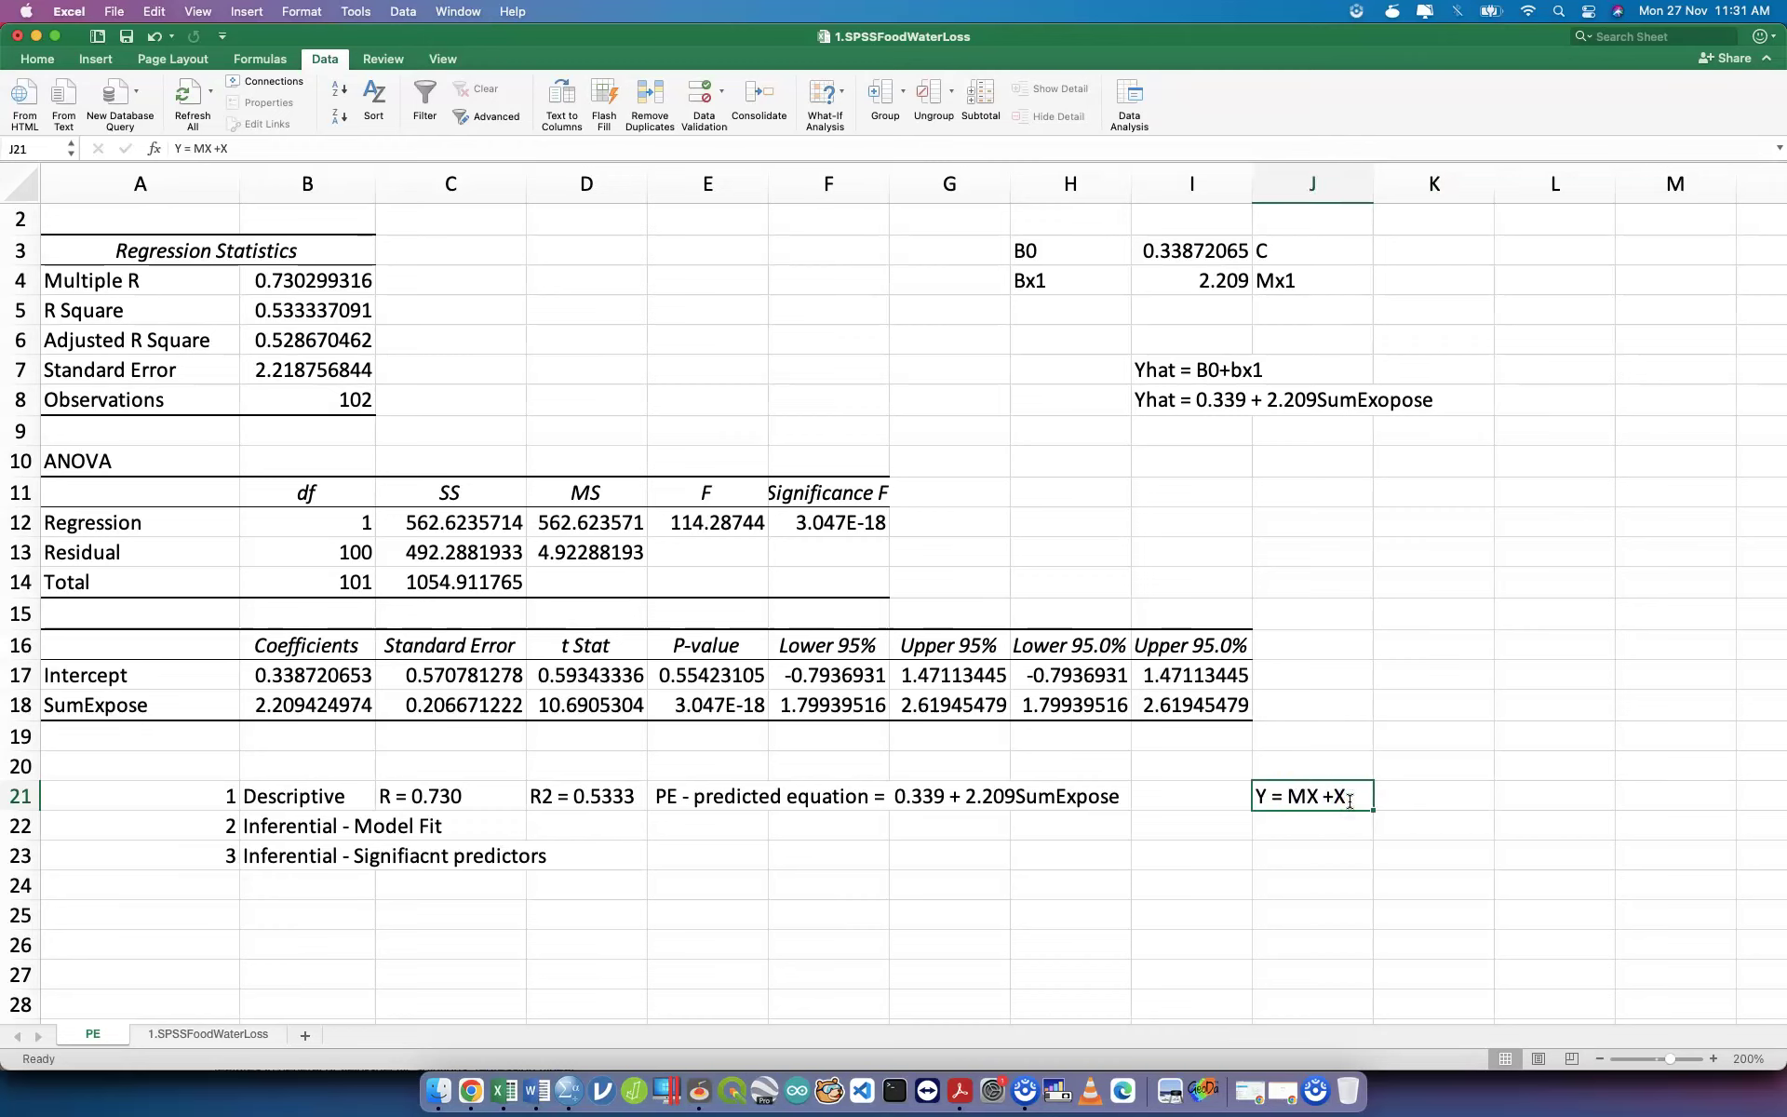
click(1347, 798)
double_click(1332, 795)
key(Delete)
text(C)
Write the fitted form "2.209SumExpose + 0.339" in cell K21 beside the general line equation.
click(1461, 778)
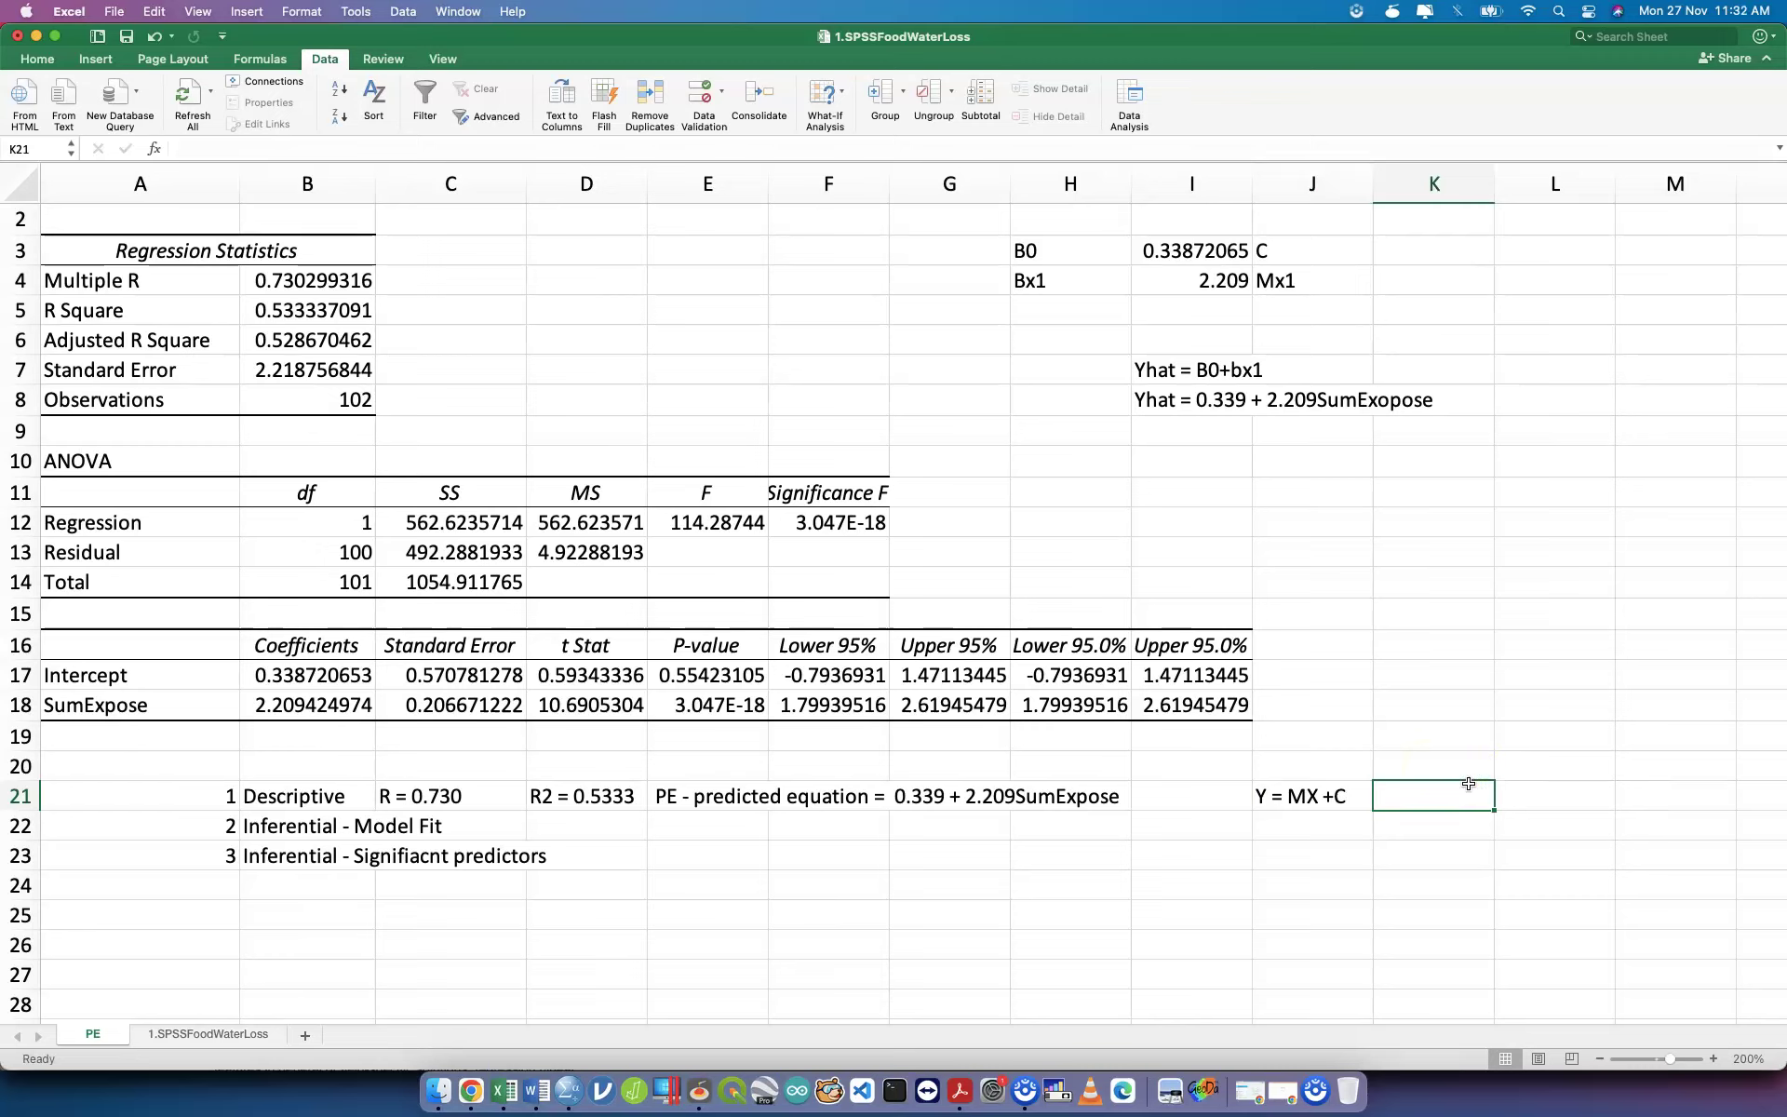
text(2.209SumExp)
key(BackSpace)
key(BackSpace)
text(Expose + 0.339)
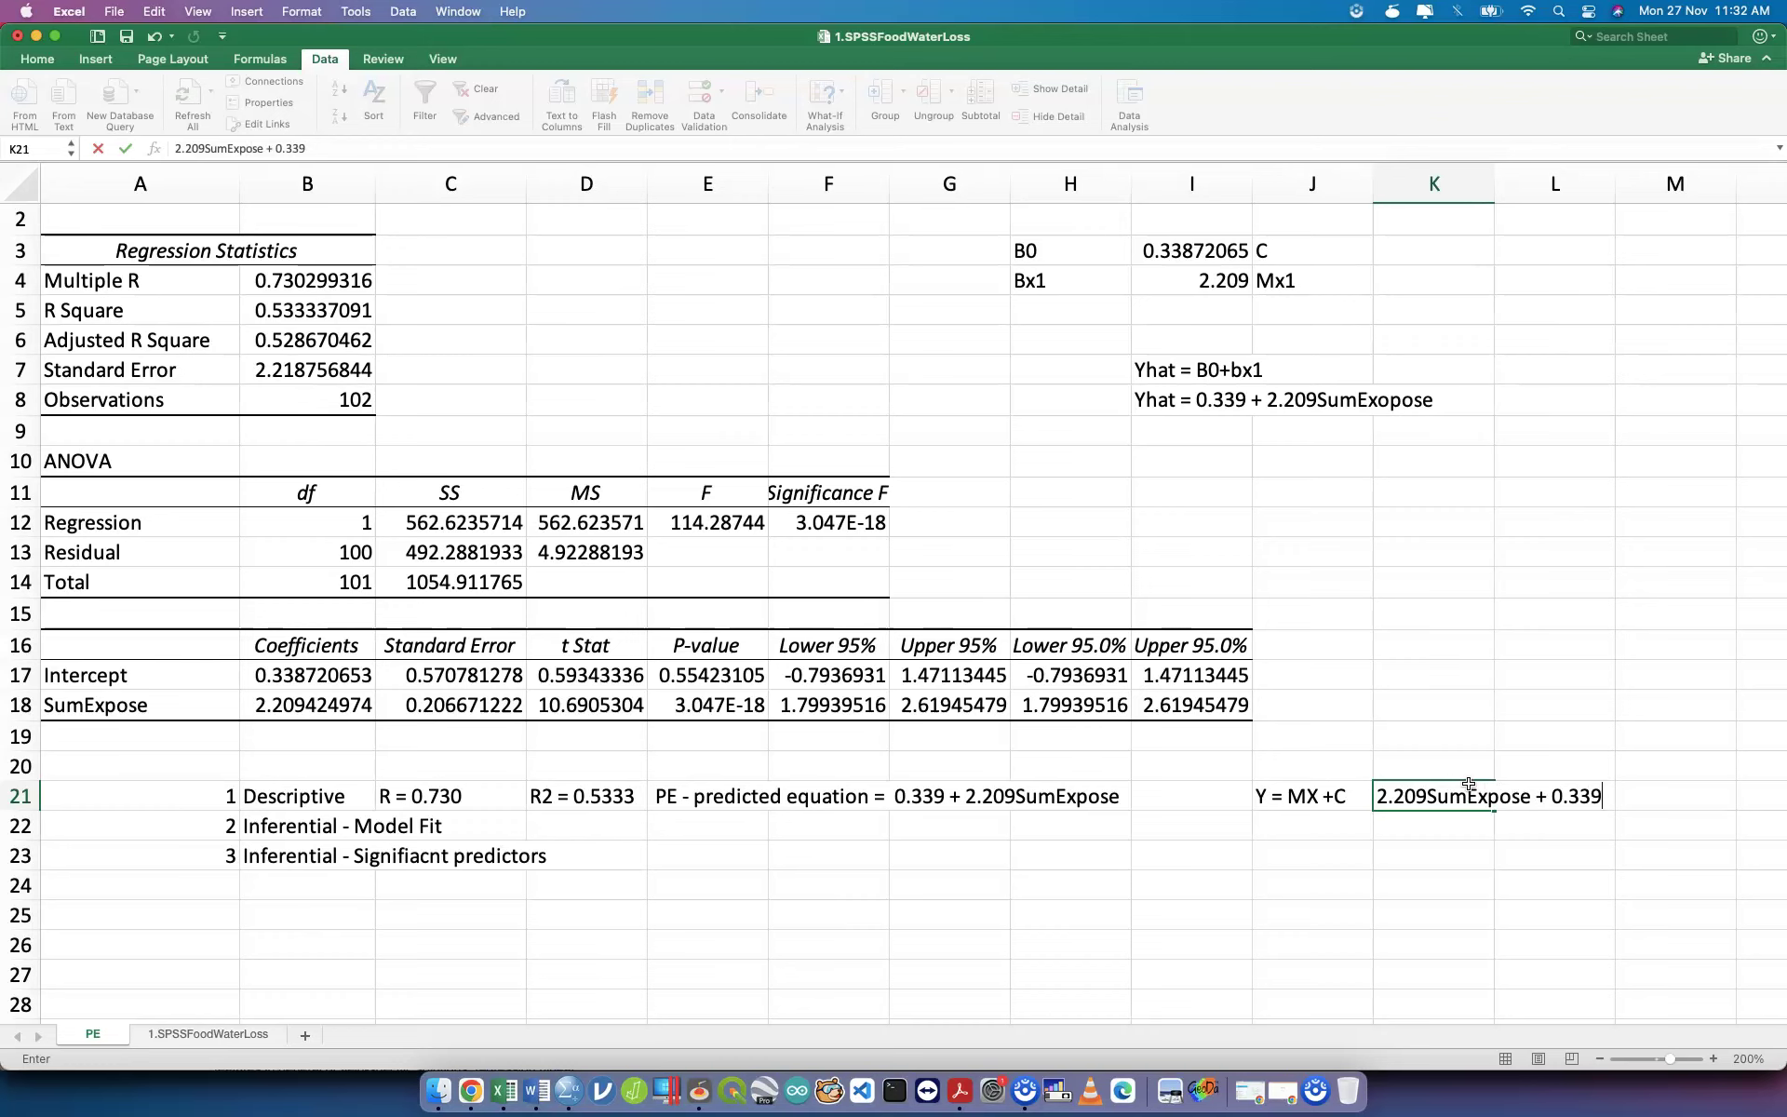
key(Return)
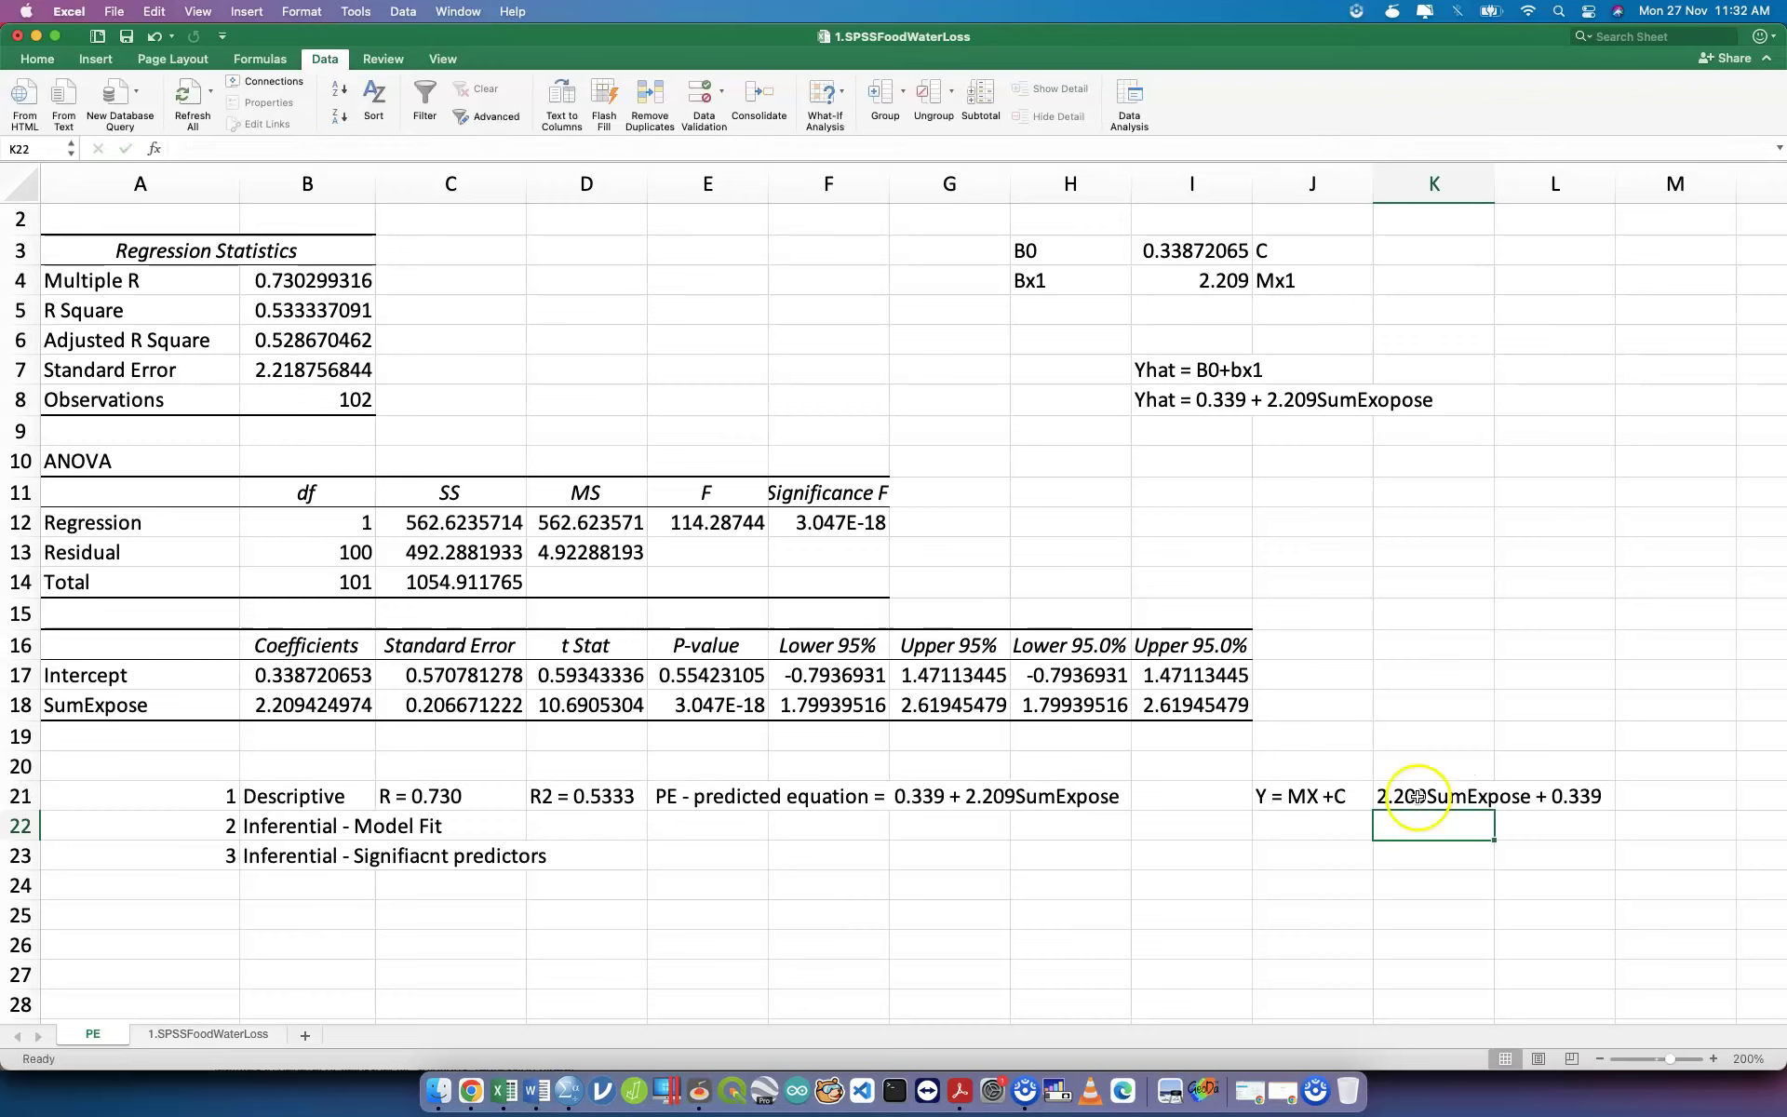
click(1355, 776)
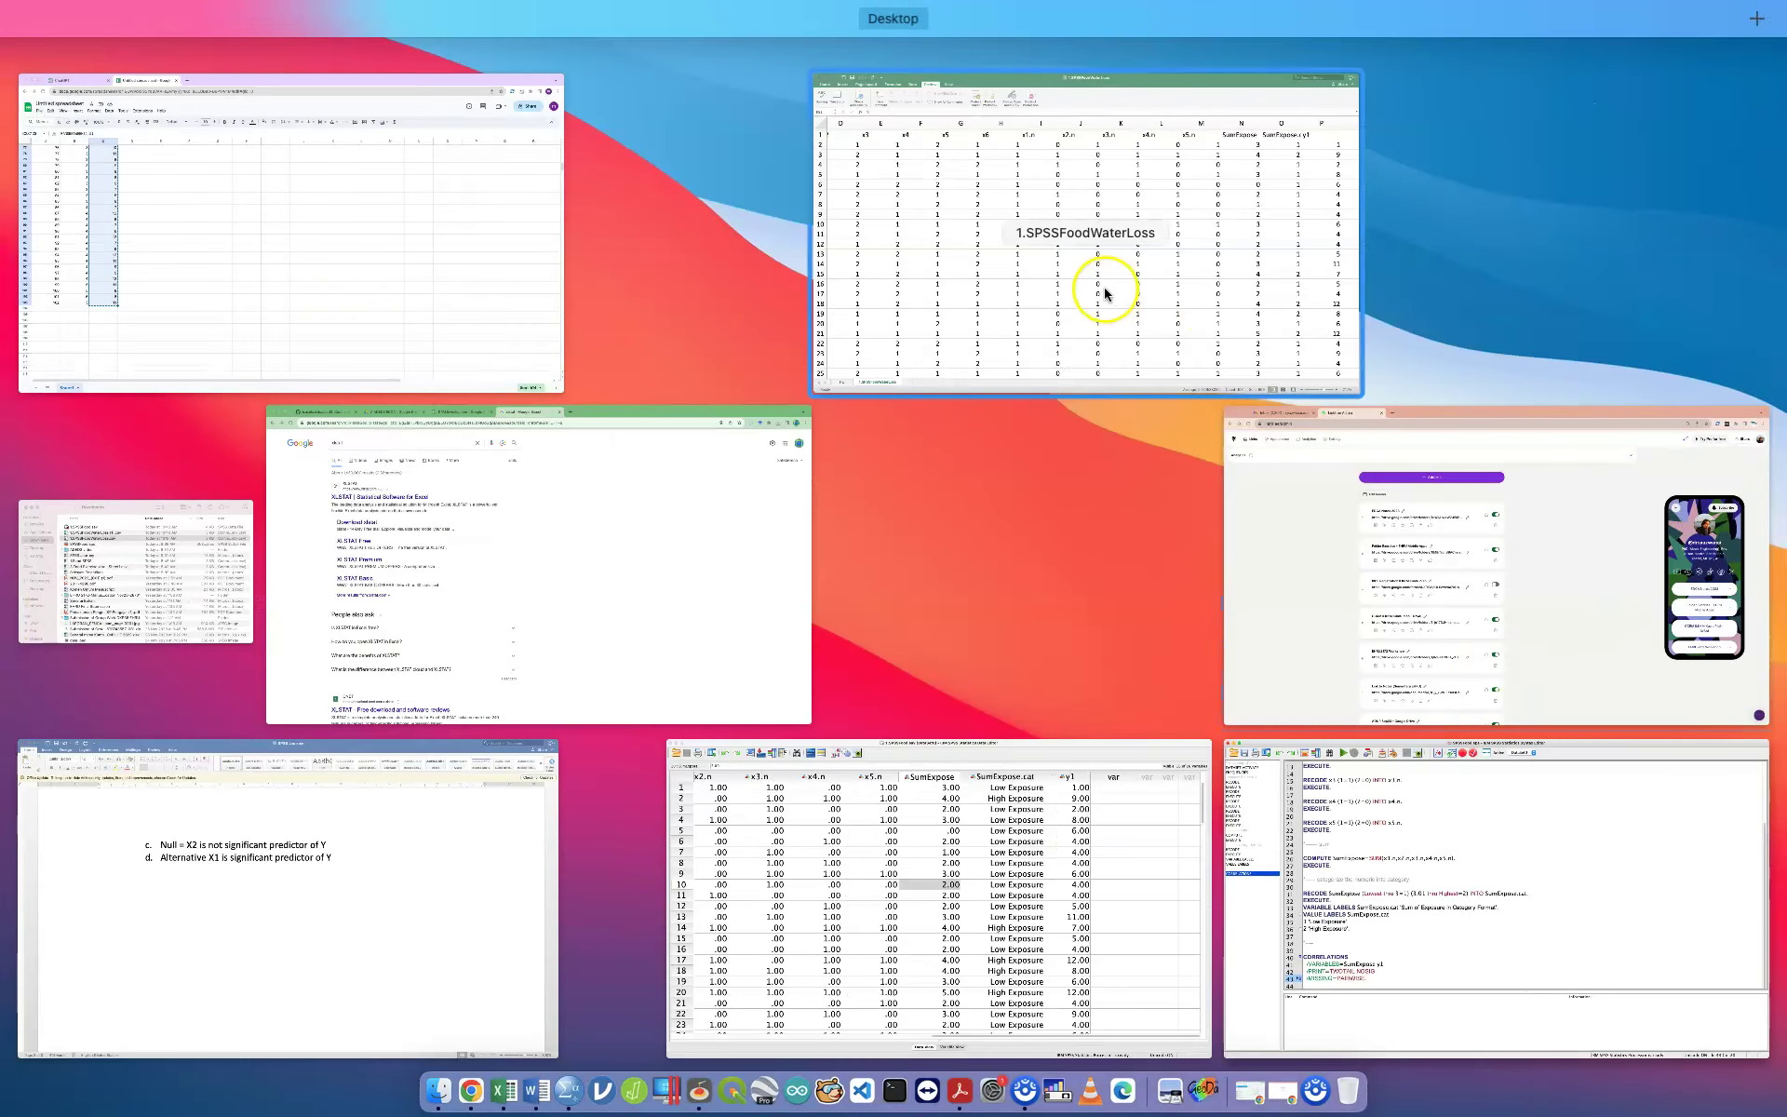
Return to the PE sheet of the 1.SPSSFoodWaterLoss workbook and select the "Inferential - Model Fit" note in cell B22.
click(1104, 288)
click(92, 1033)
click(367, 826)
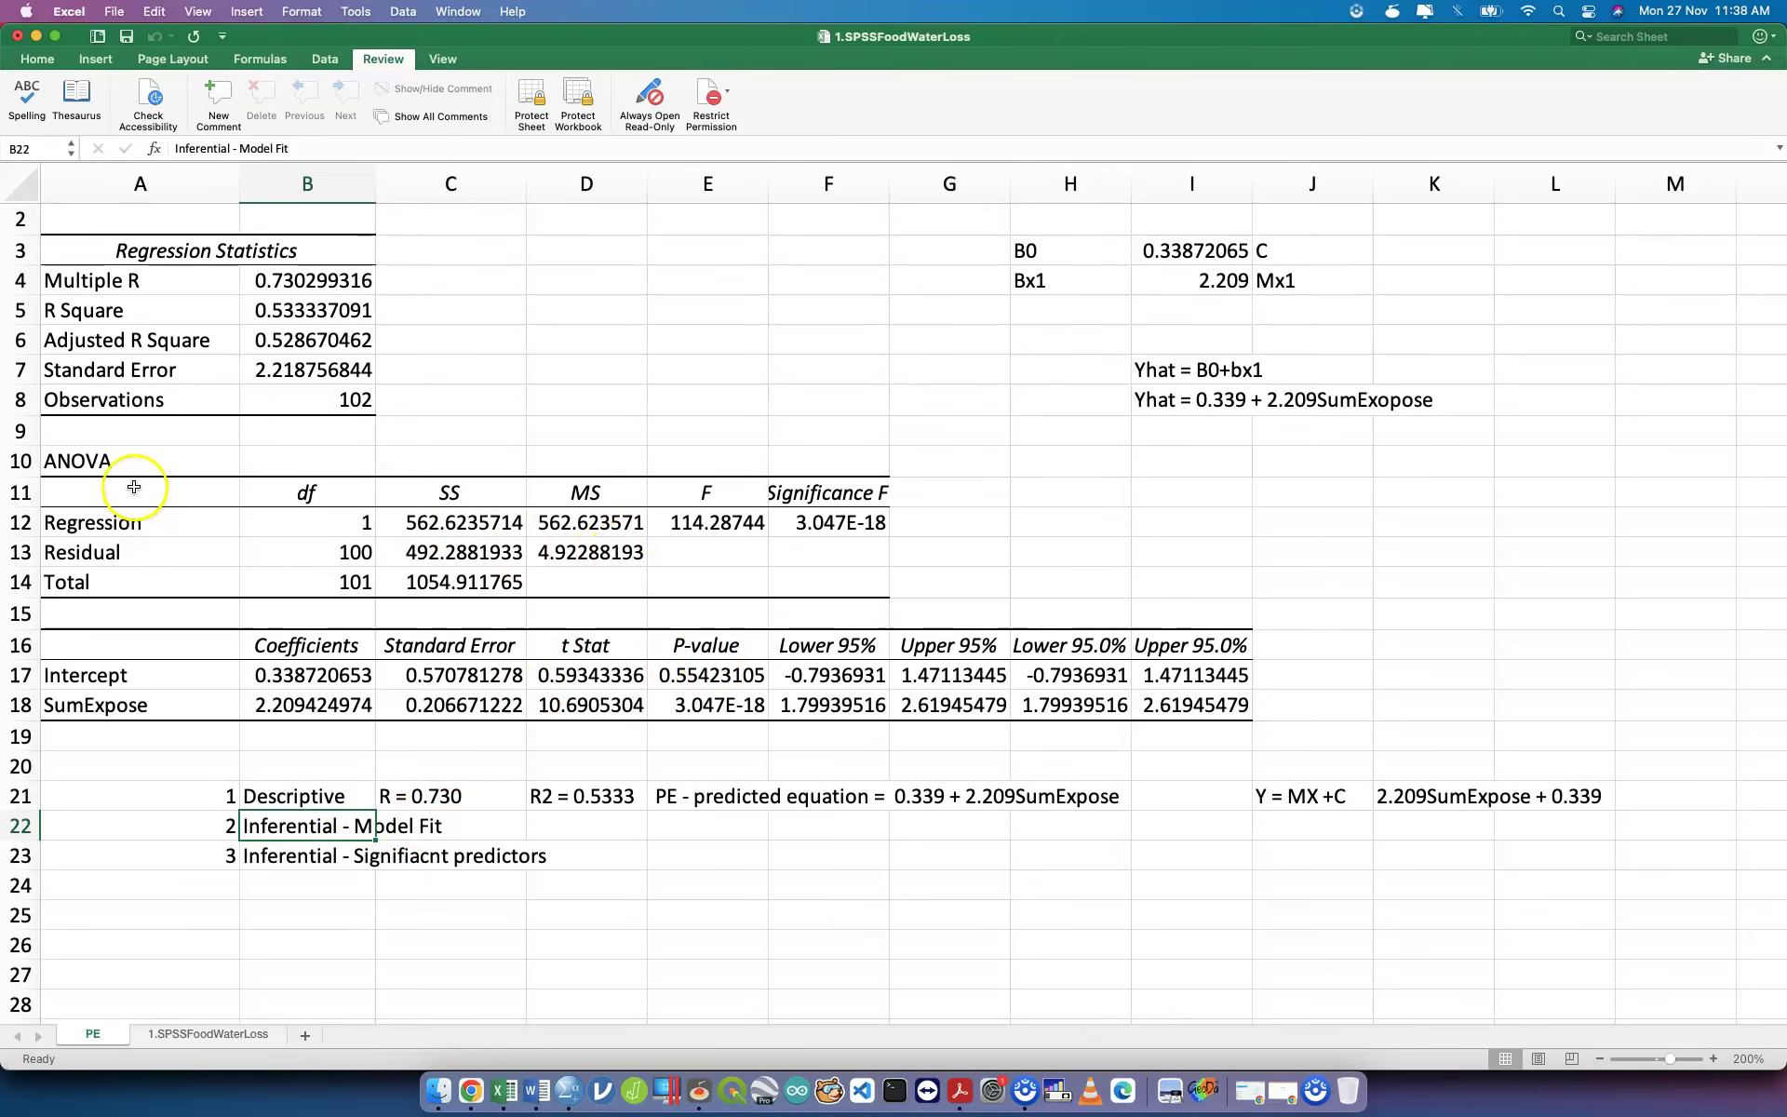
Examine the ANOVA table, including its SS, MS, F and Significance F columns and the regression's significance value.
drag(120, 463, 824, 575)
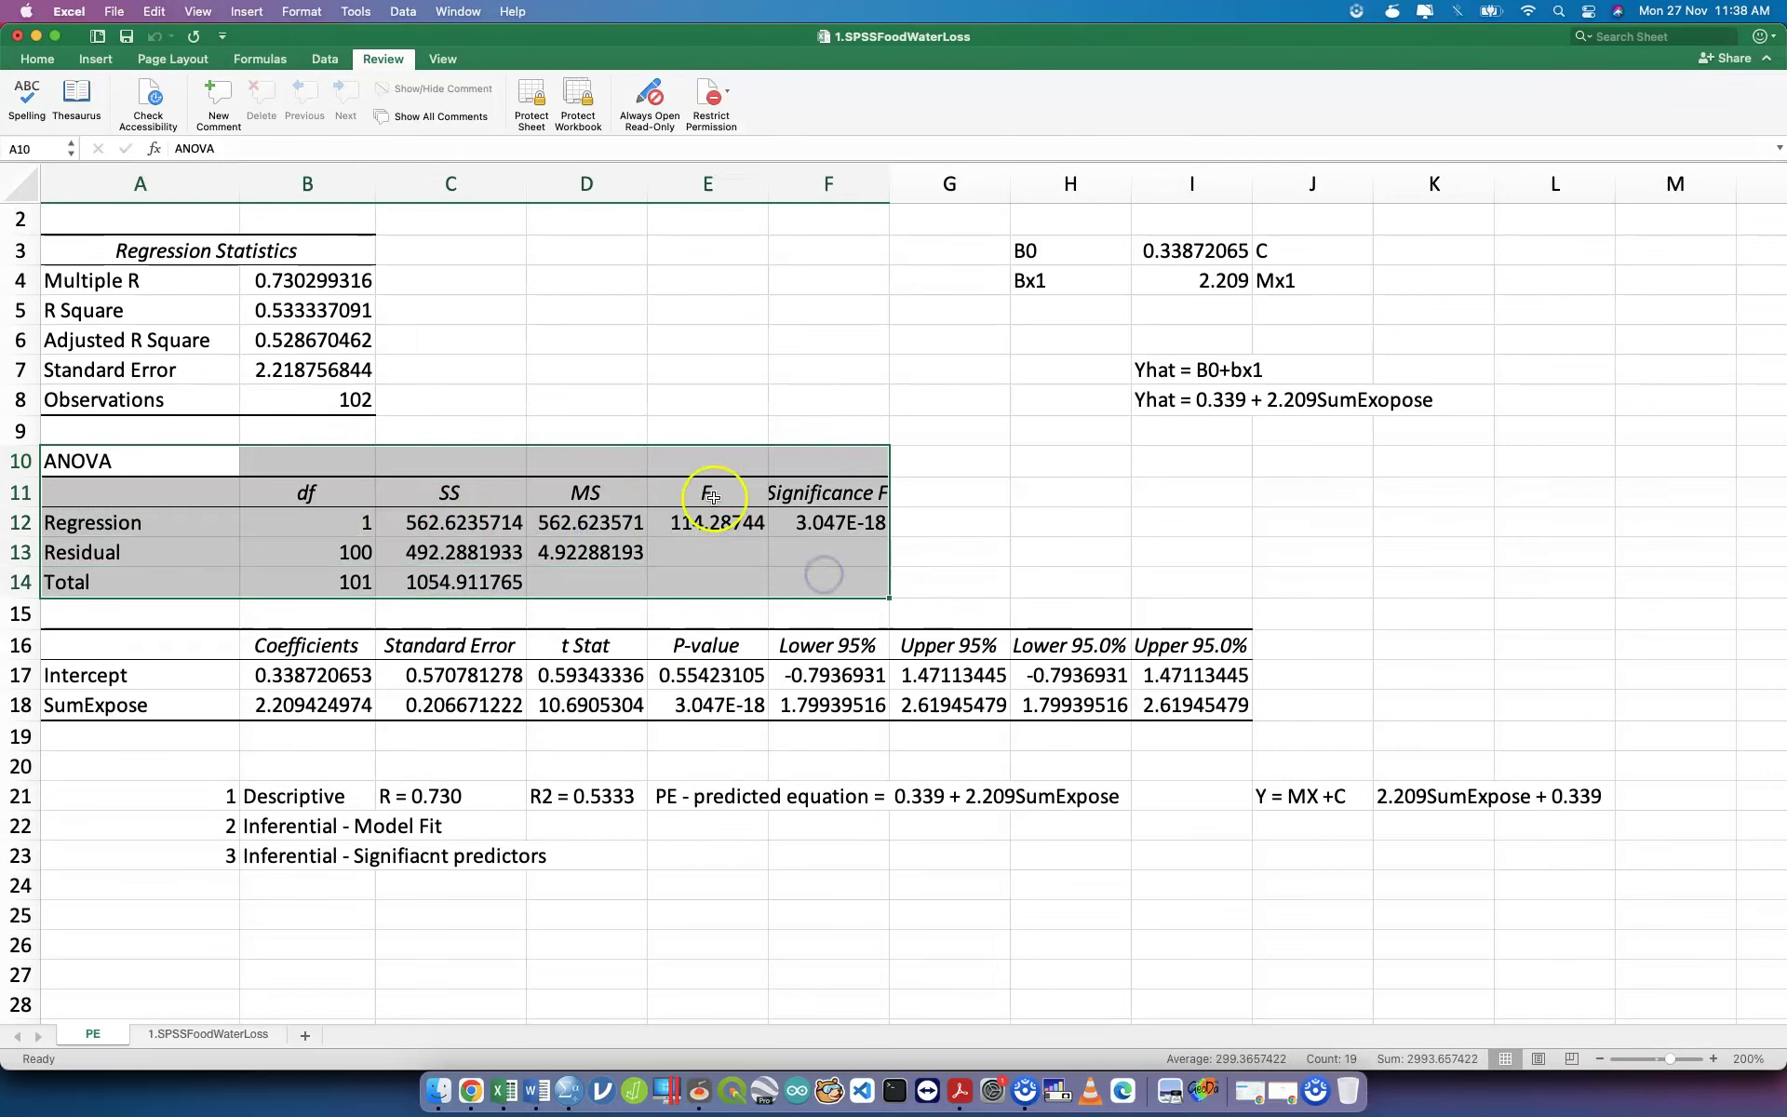
click(493, 499)
click(564, 497)
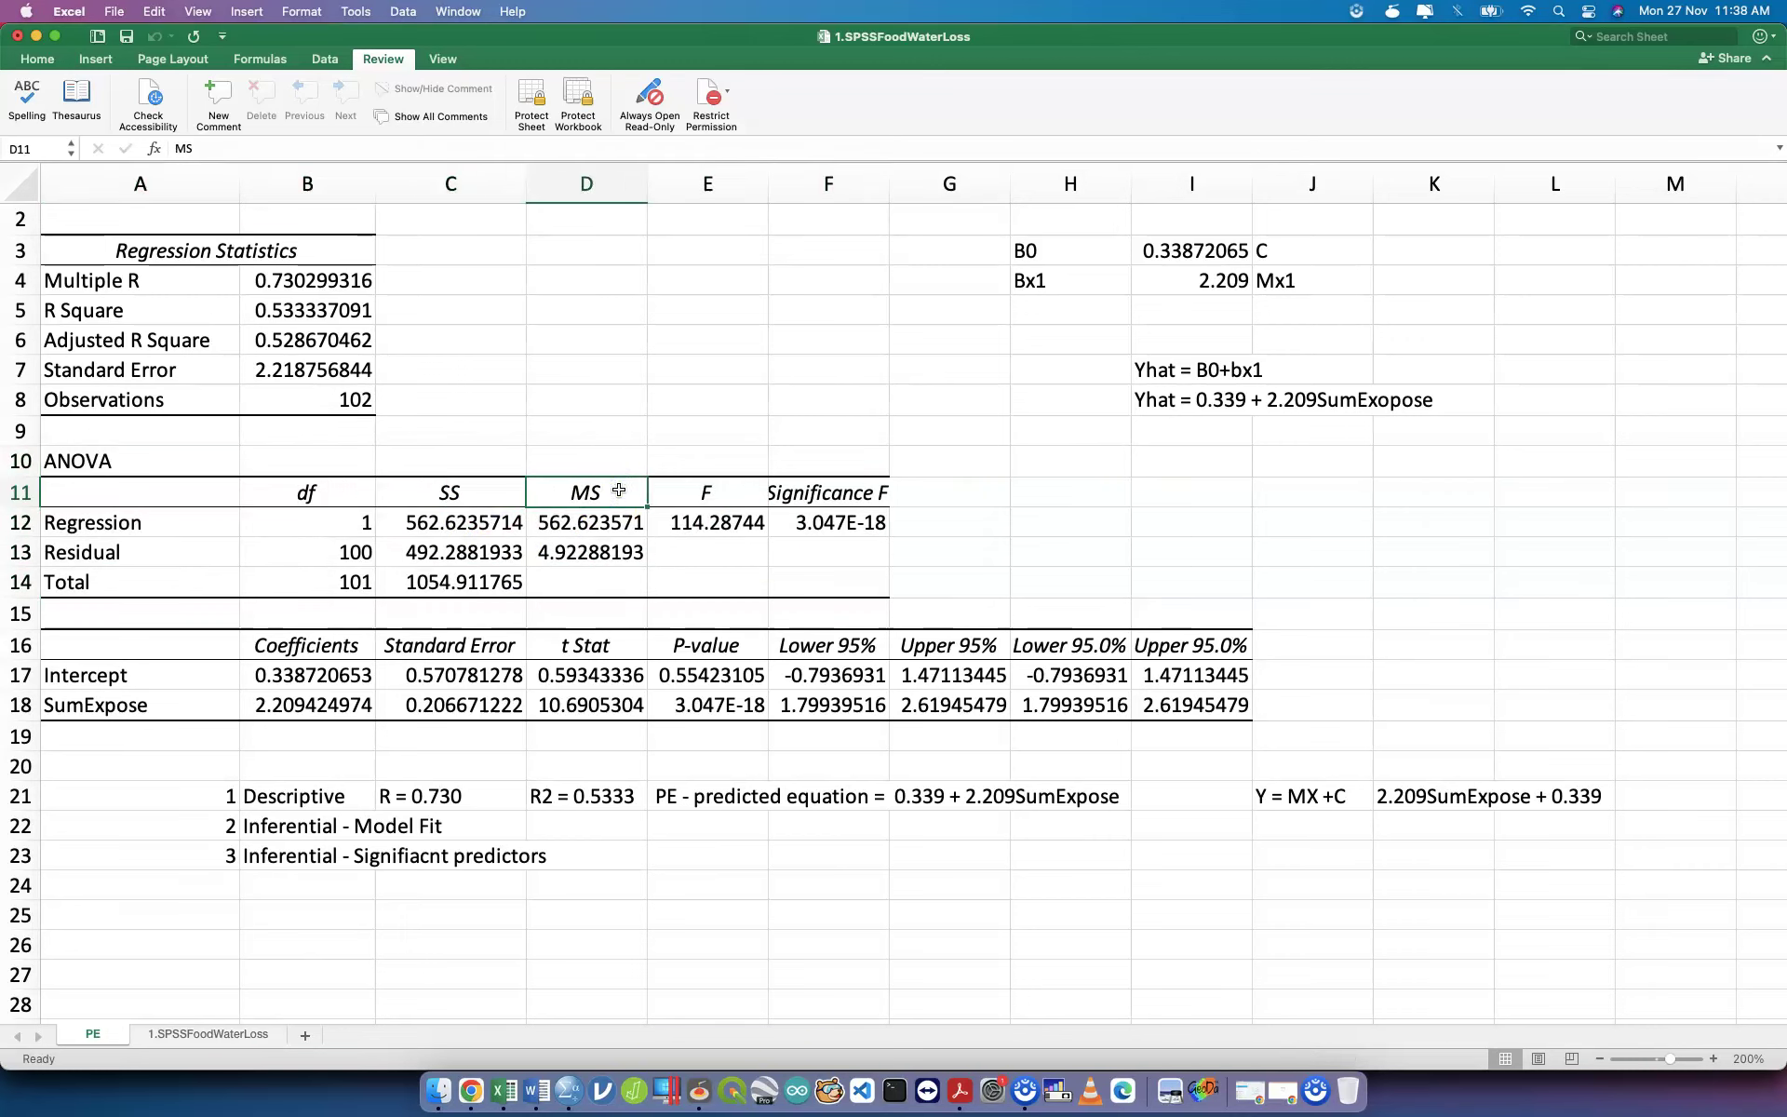
click(715, 491)
click(821, 493)
click(857, 520)
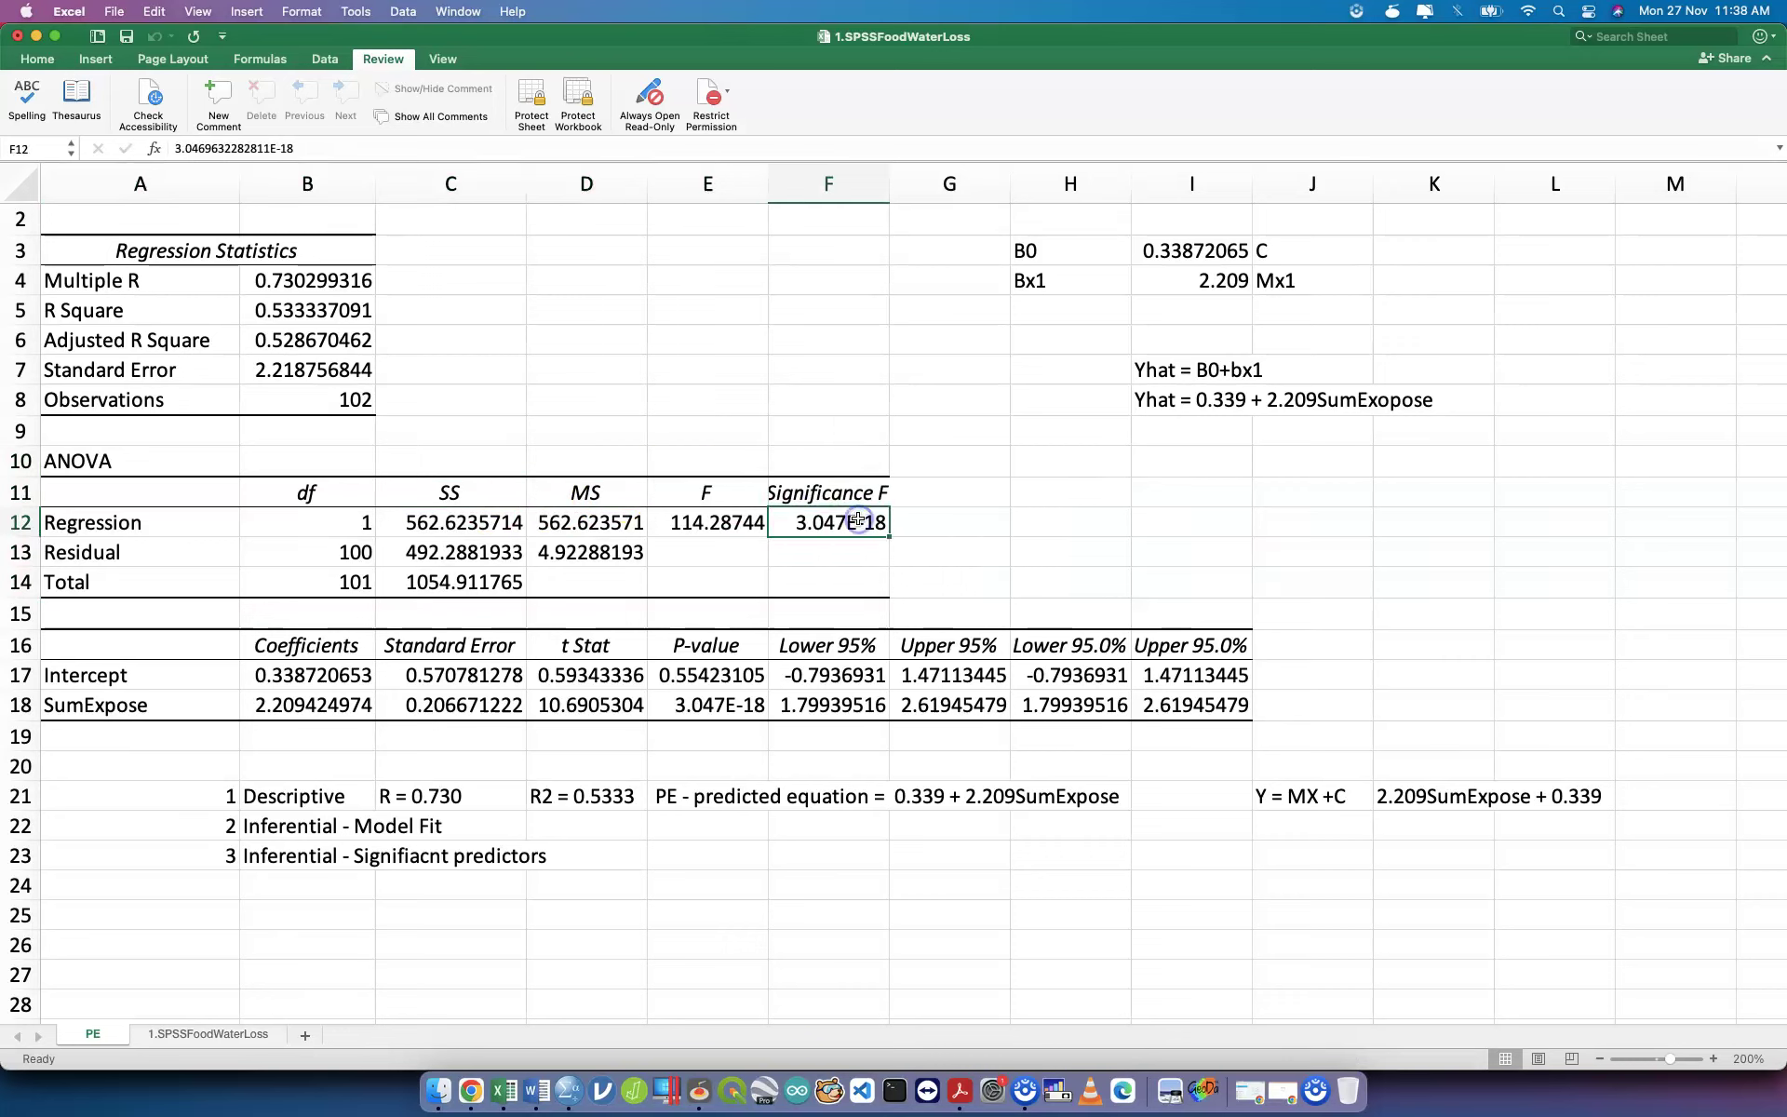
click(940, 517)
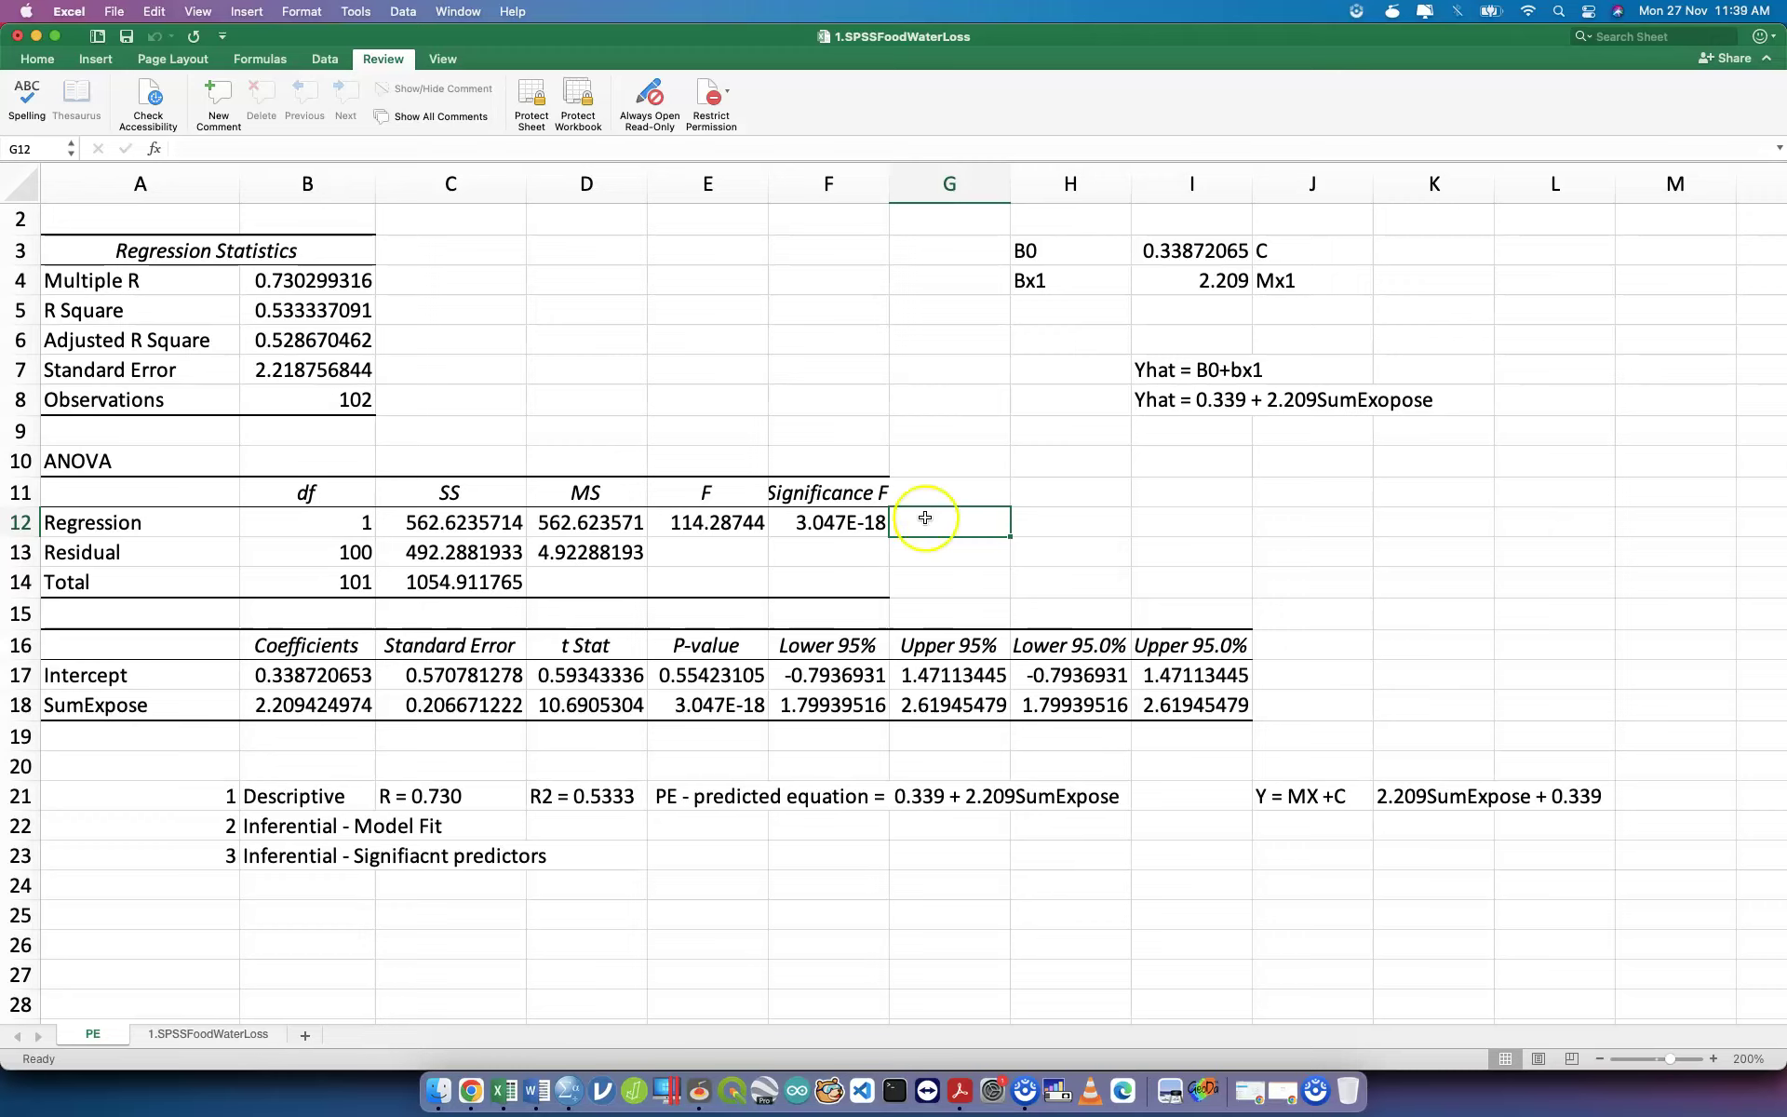
click(851, 515)
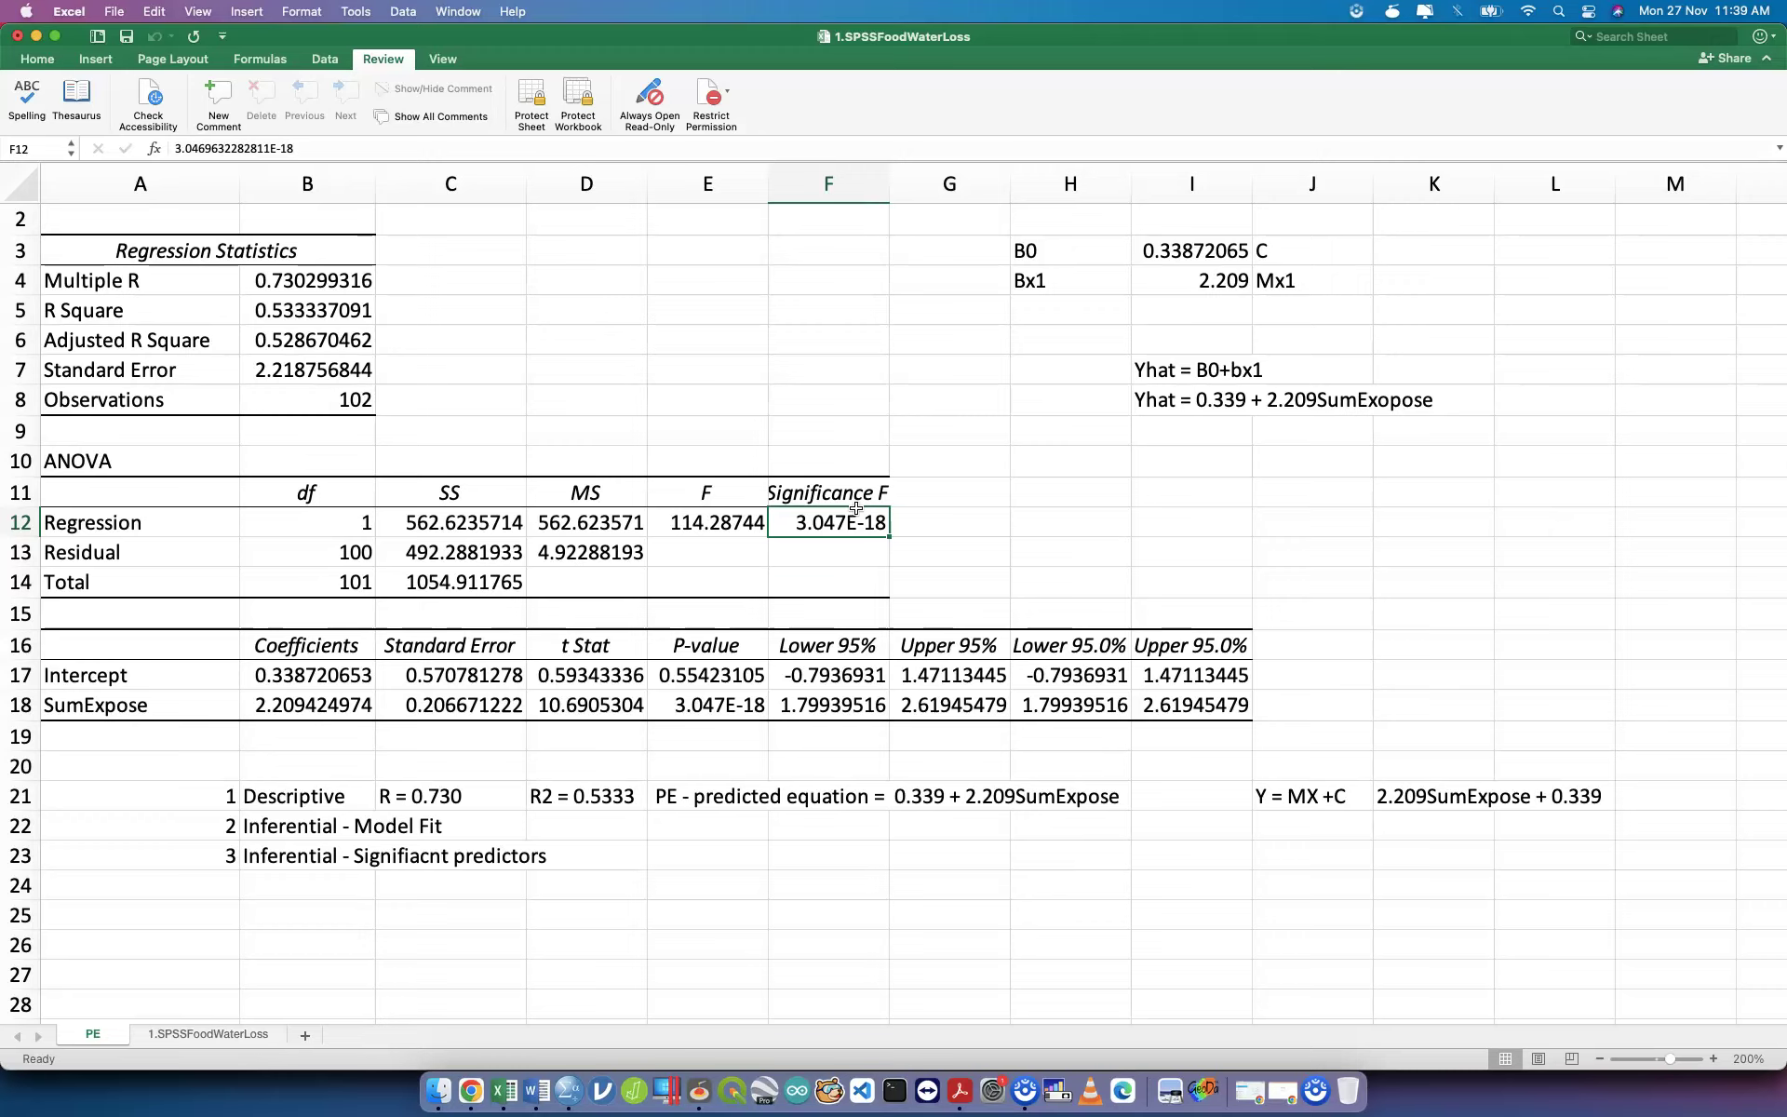
Write the conclusion "Model if Fit" in cell D22 beside the model-fit note.
click(561, 815)
text(Model )
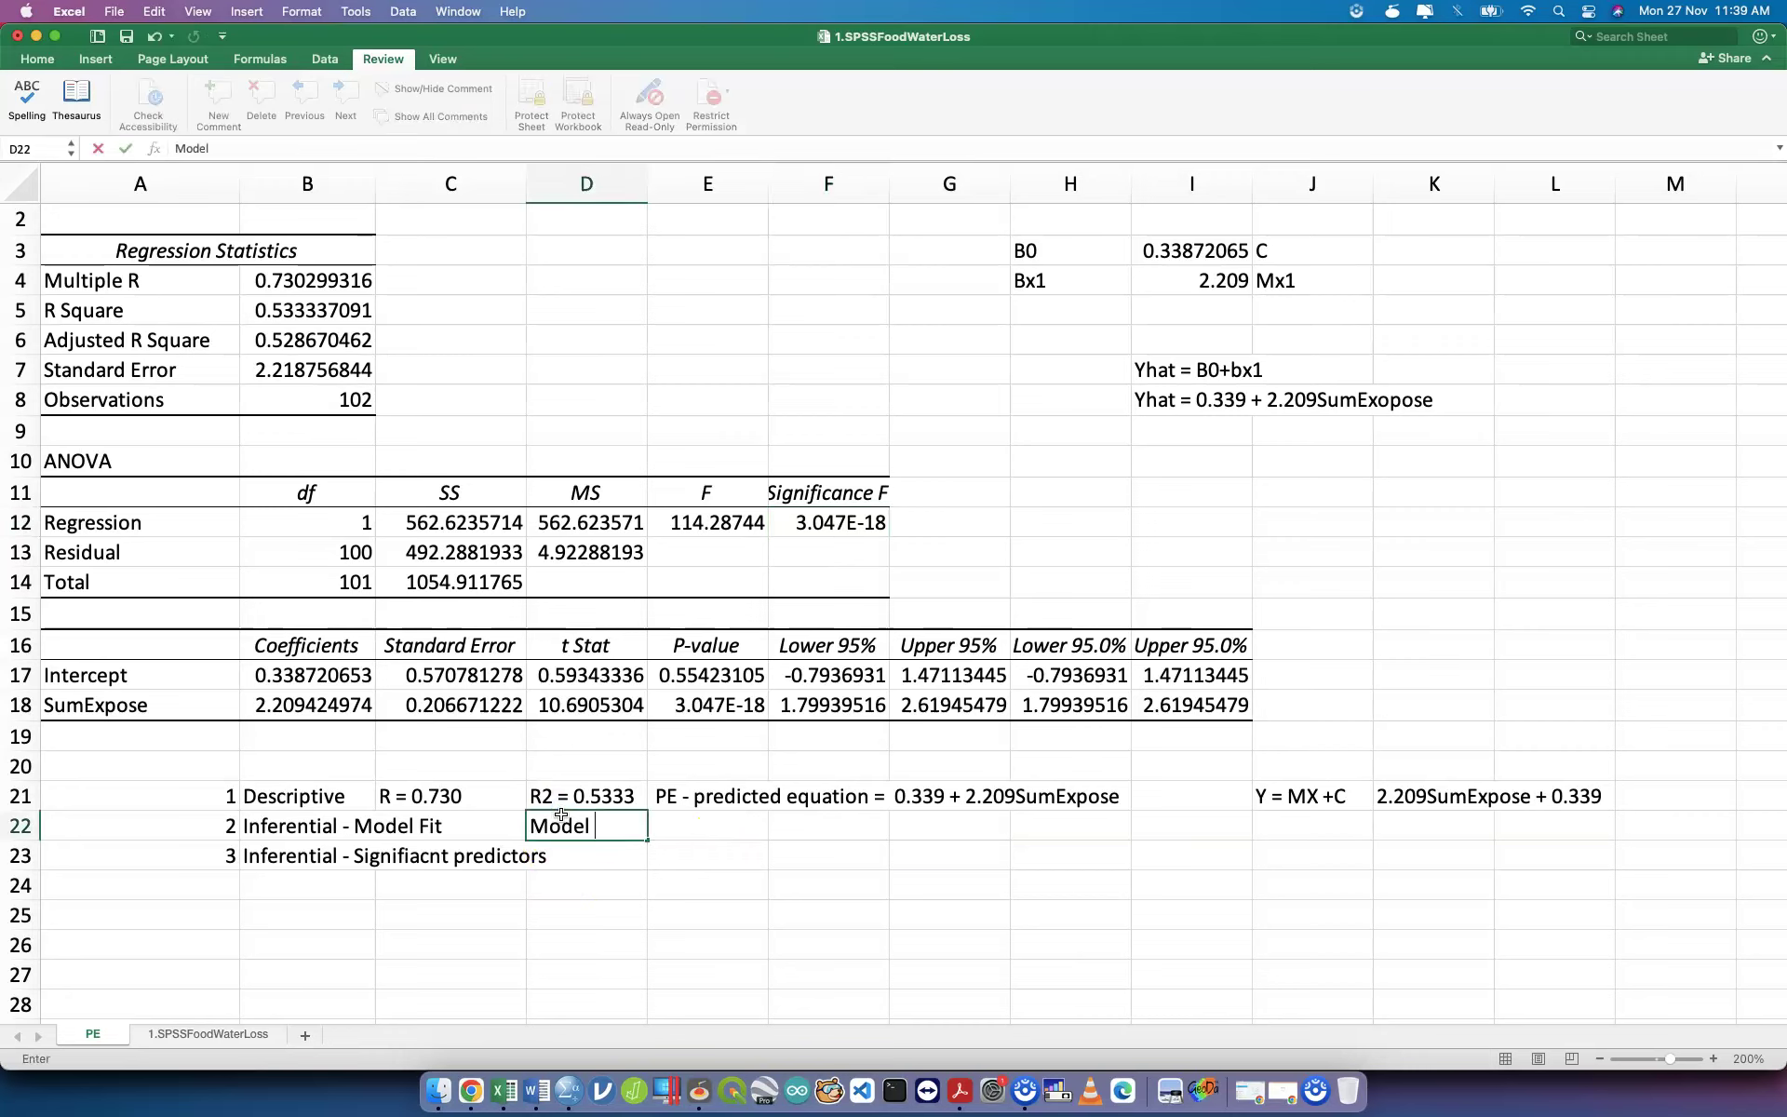
text(if Fit)
click(289, 823)
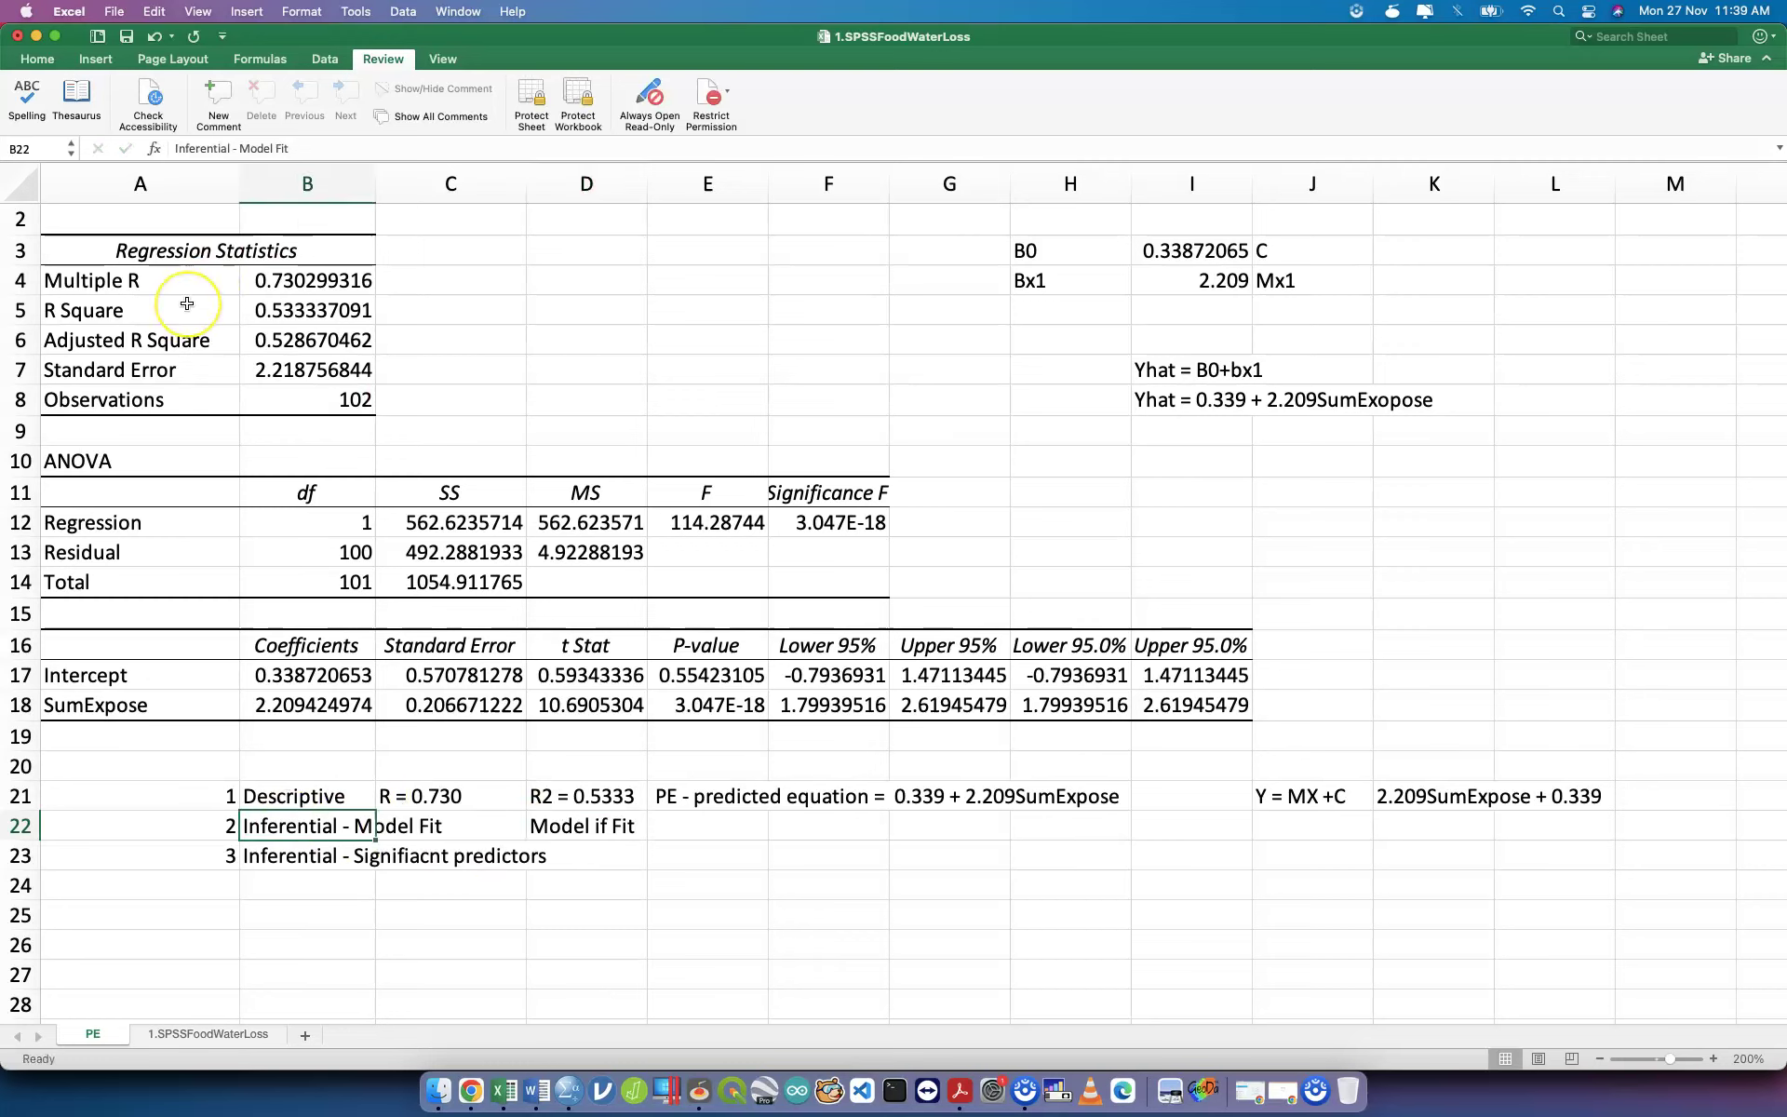
Compare the R Square and Adjusted R Square rows and label the adjusted value "Comparison" in cell C6.
click(183, 338)
drag(184, 338, 250, 337)
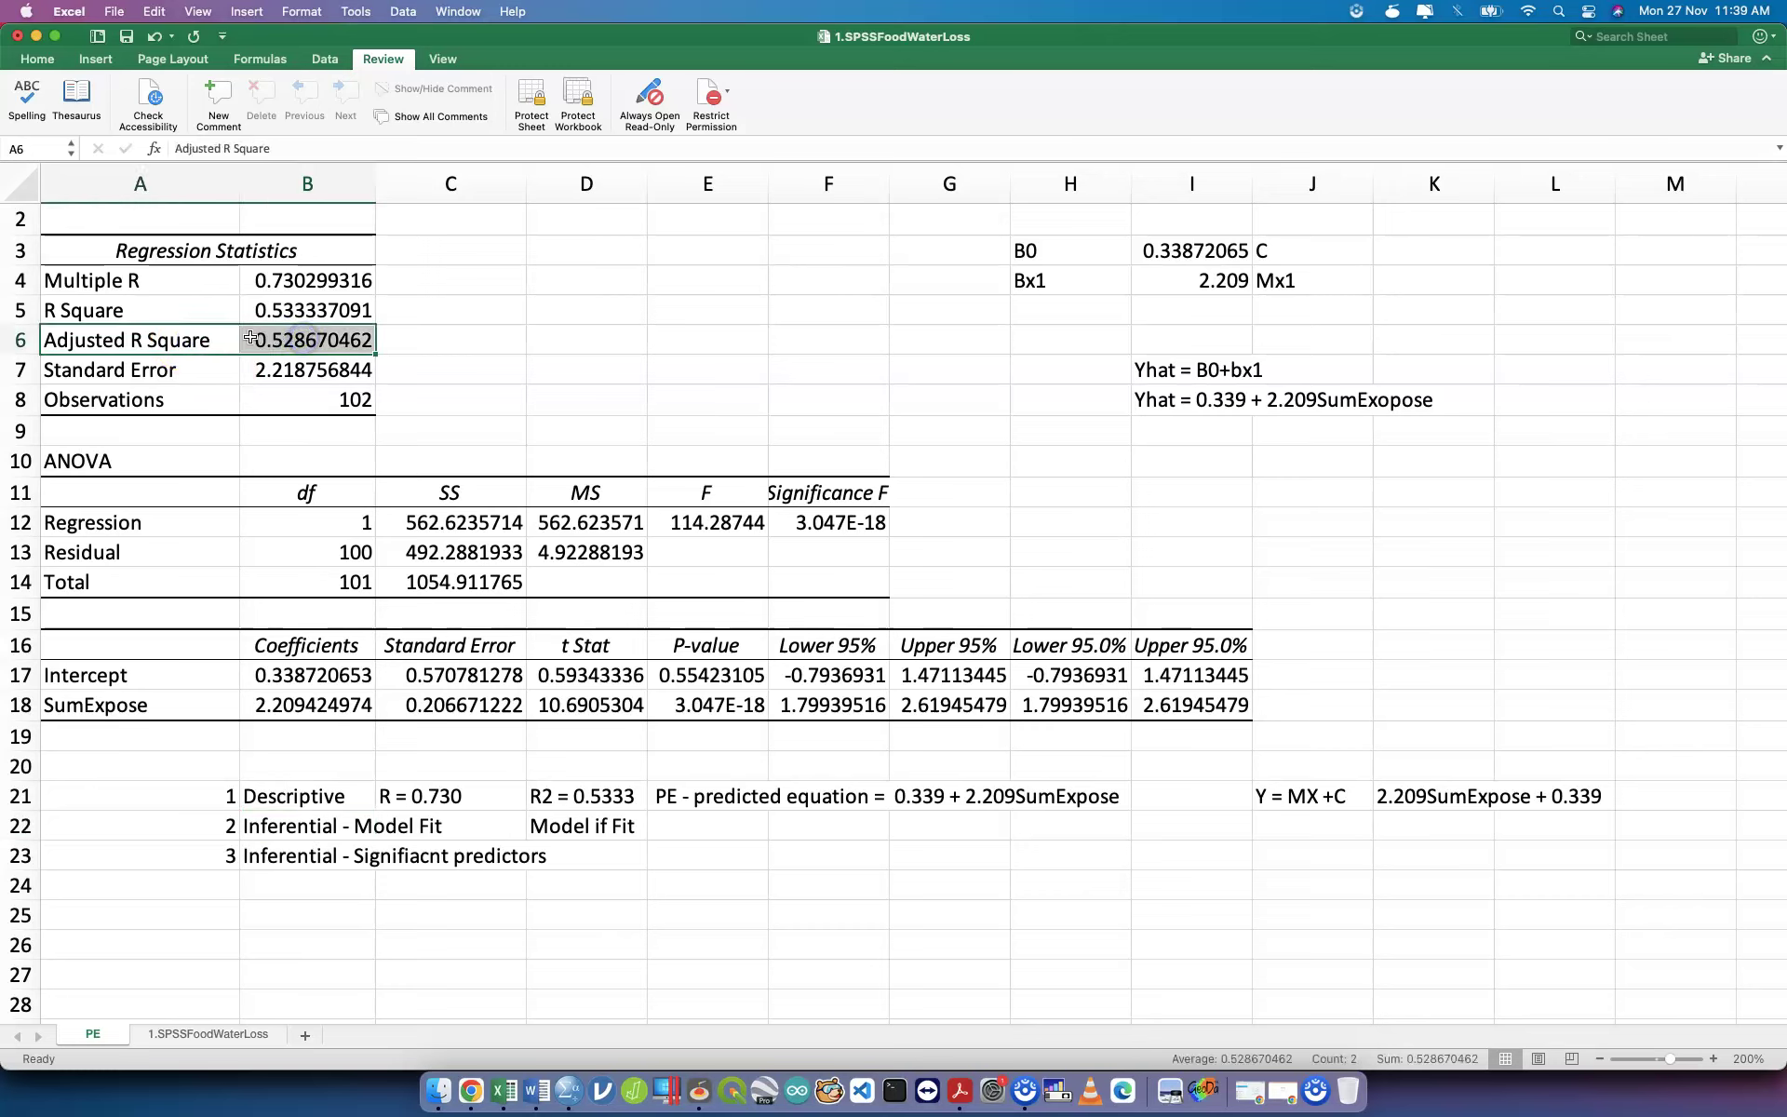
drag(139, 311, 260, 323)
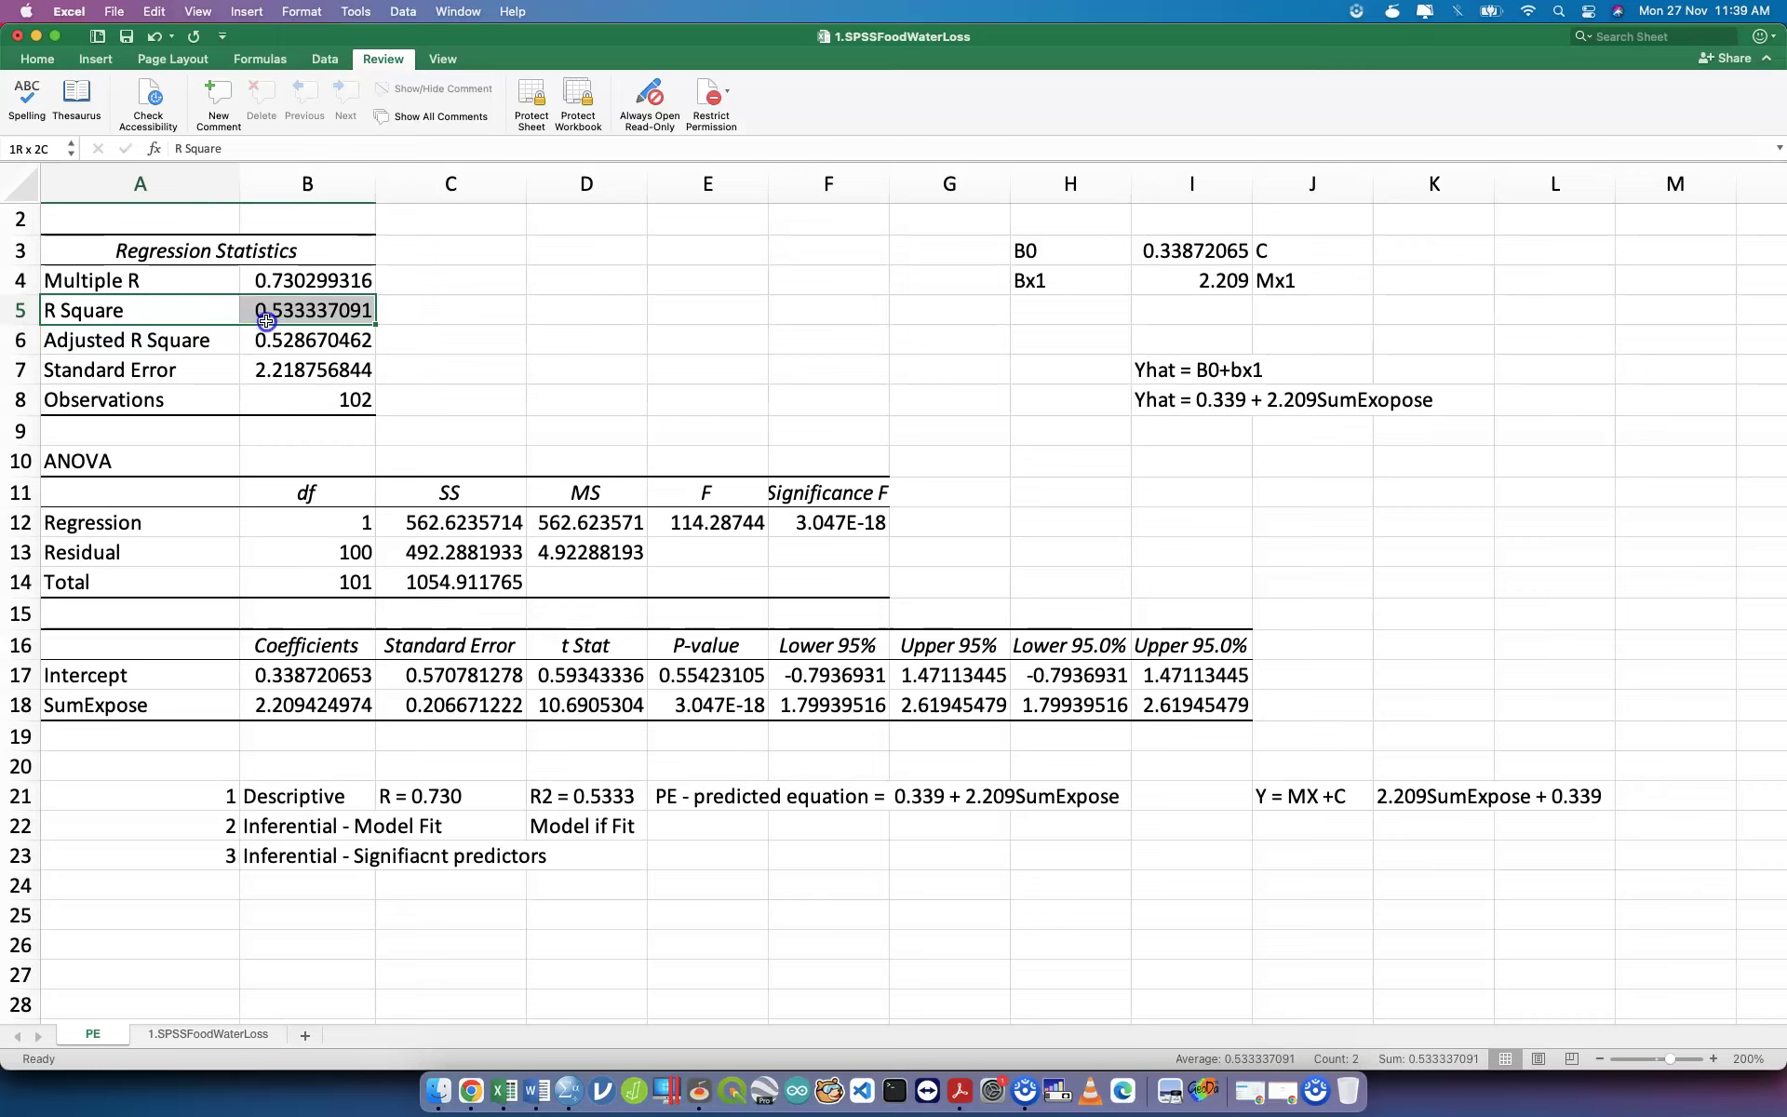
click(224, 343)
drag(225, 343, 299, 343)
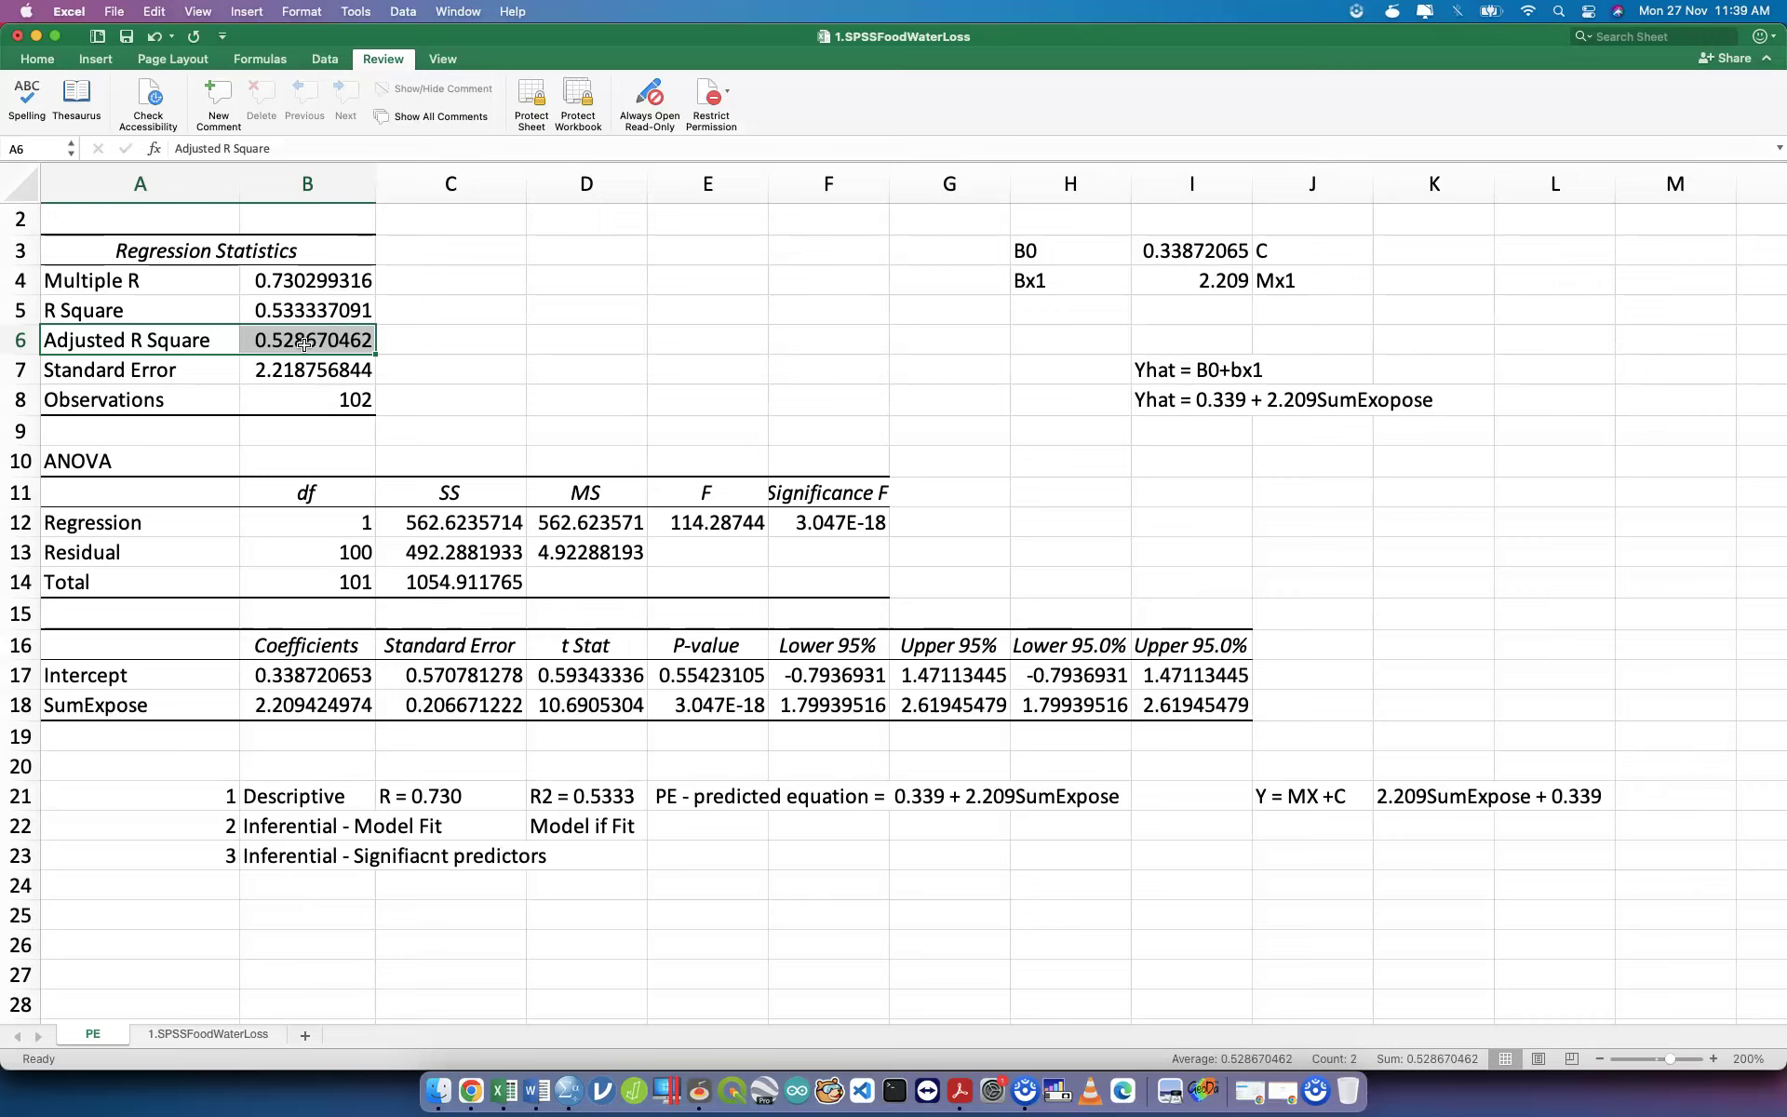
click(328, 341)
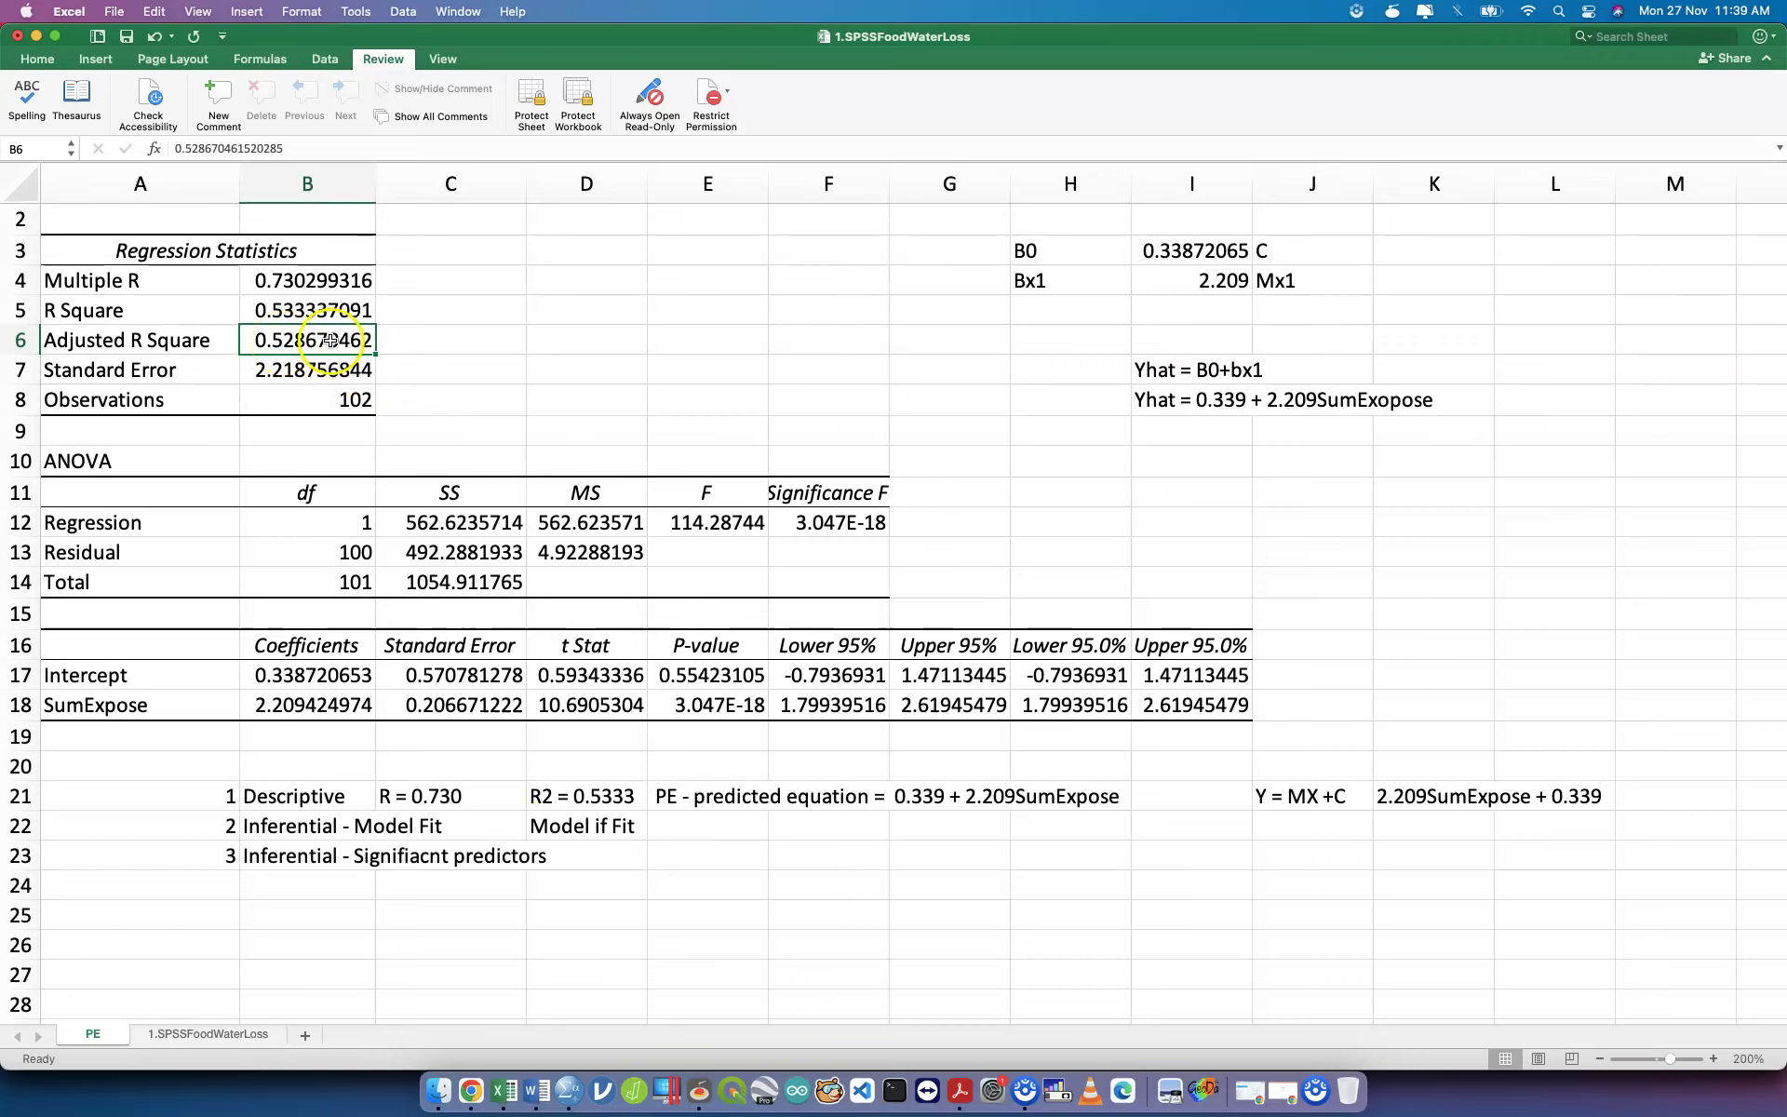
click(419, 344)
text(Comparison)
key(Return)
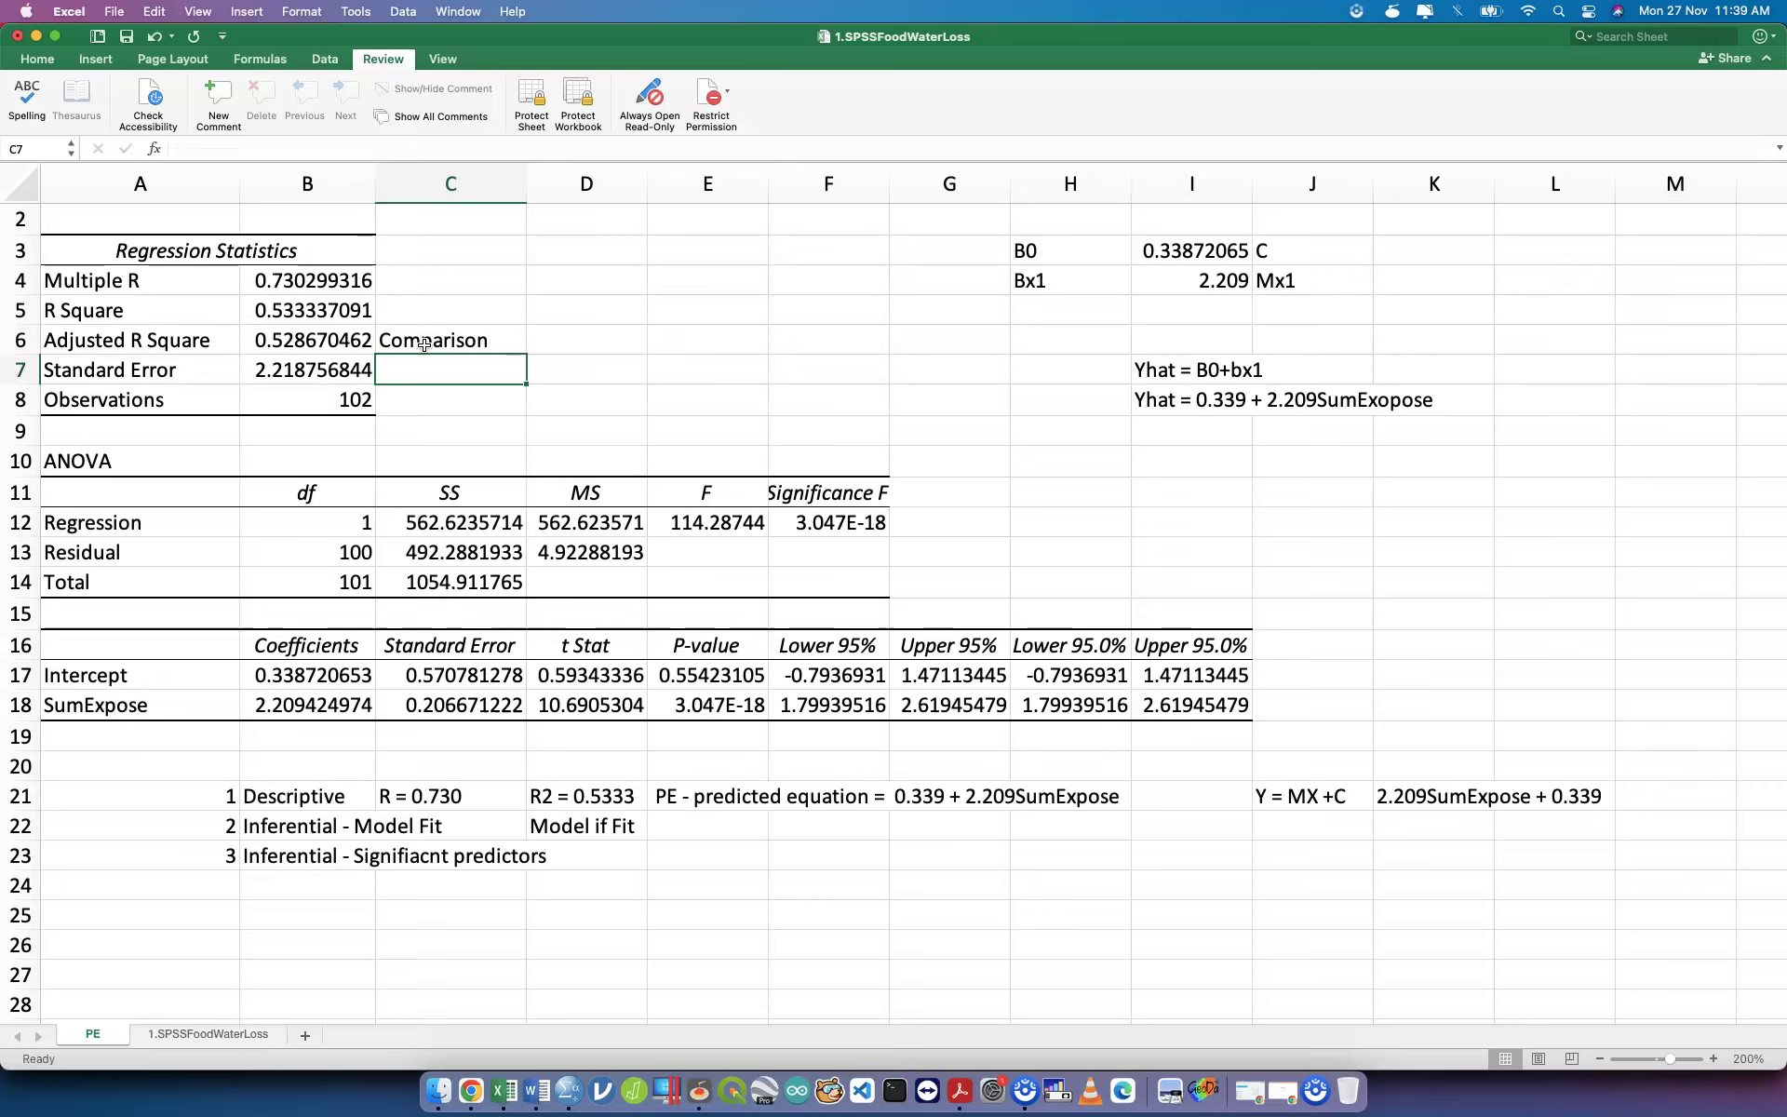
Add the note "Methods" in cell D6, next to the "Comparison" label.
key(Up)
key(Up)
key(Down)
key(Right)
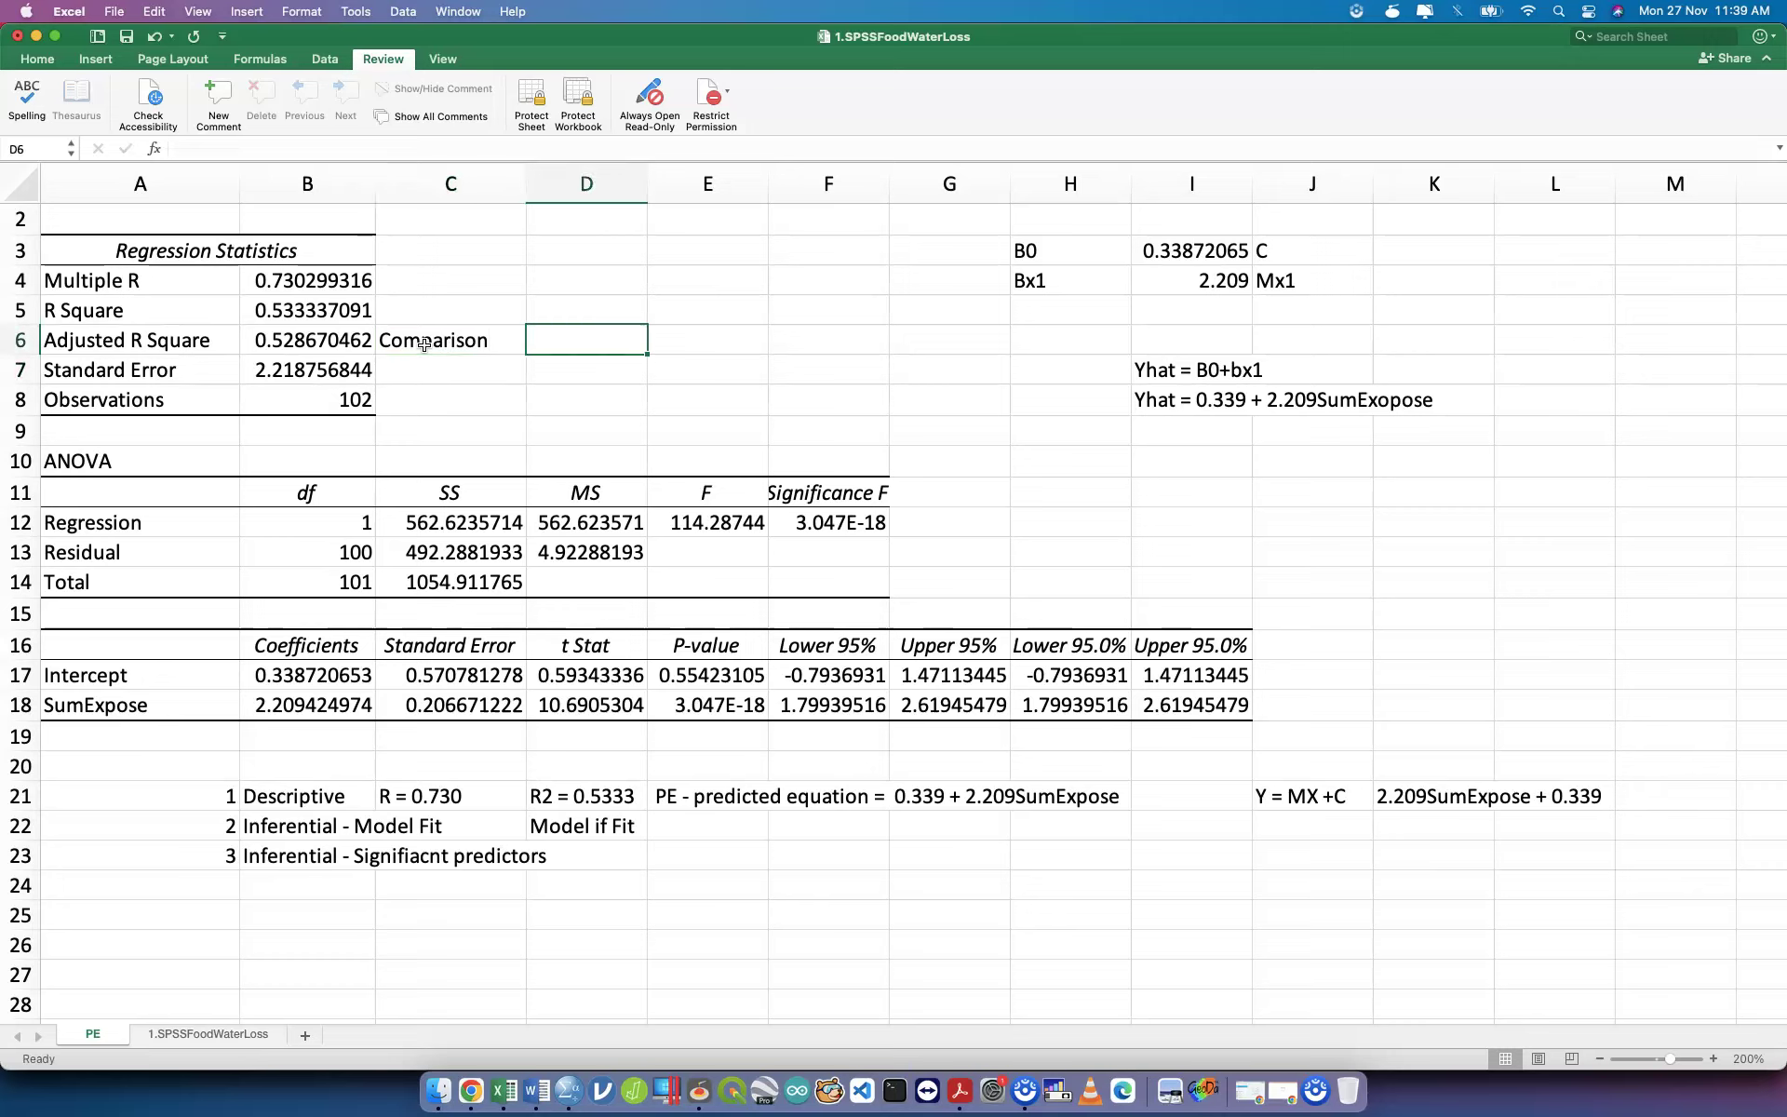
text(Methods)
key(Tab)
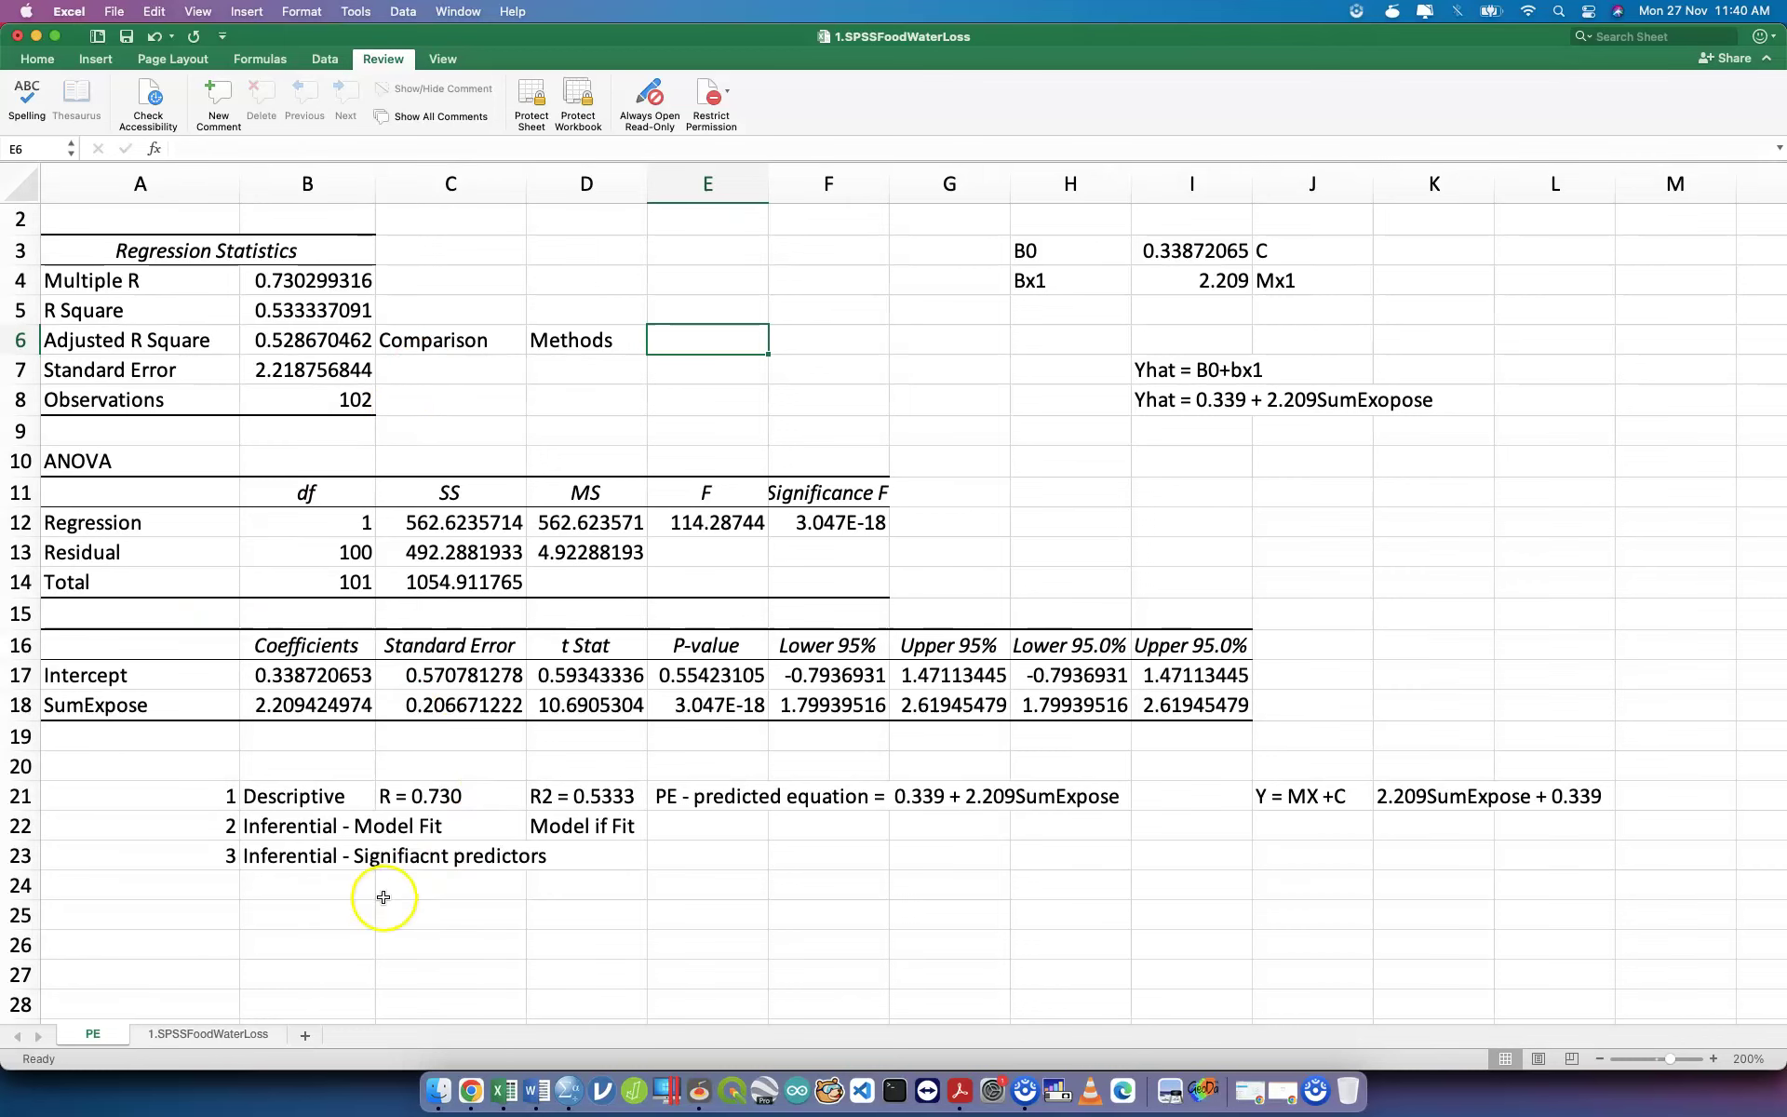
Examine the intercept and SumExpose rows for the significant-predictors note, covering SumExpose's coefficient, standard error, t Stat and P-value.
click(265, 855)
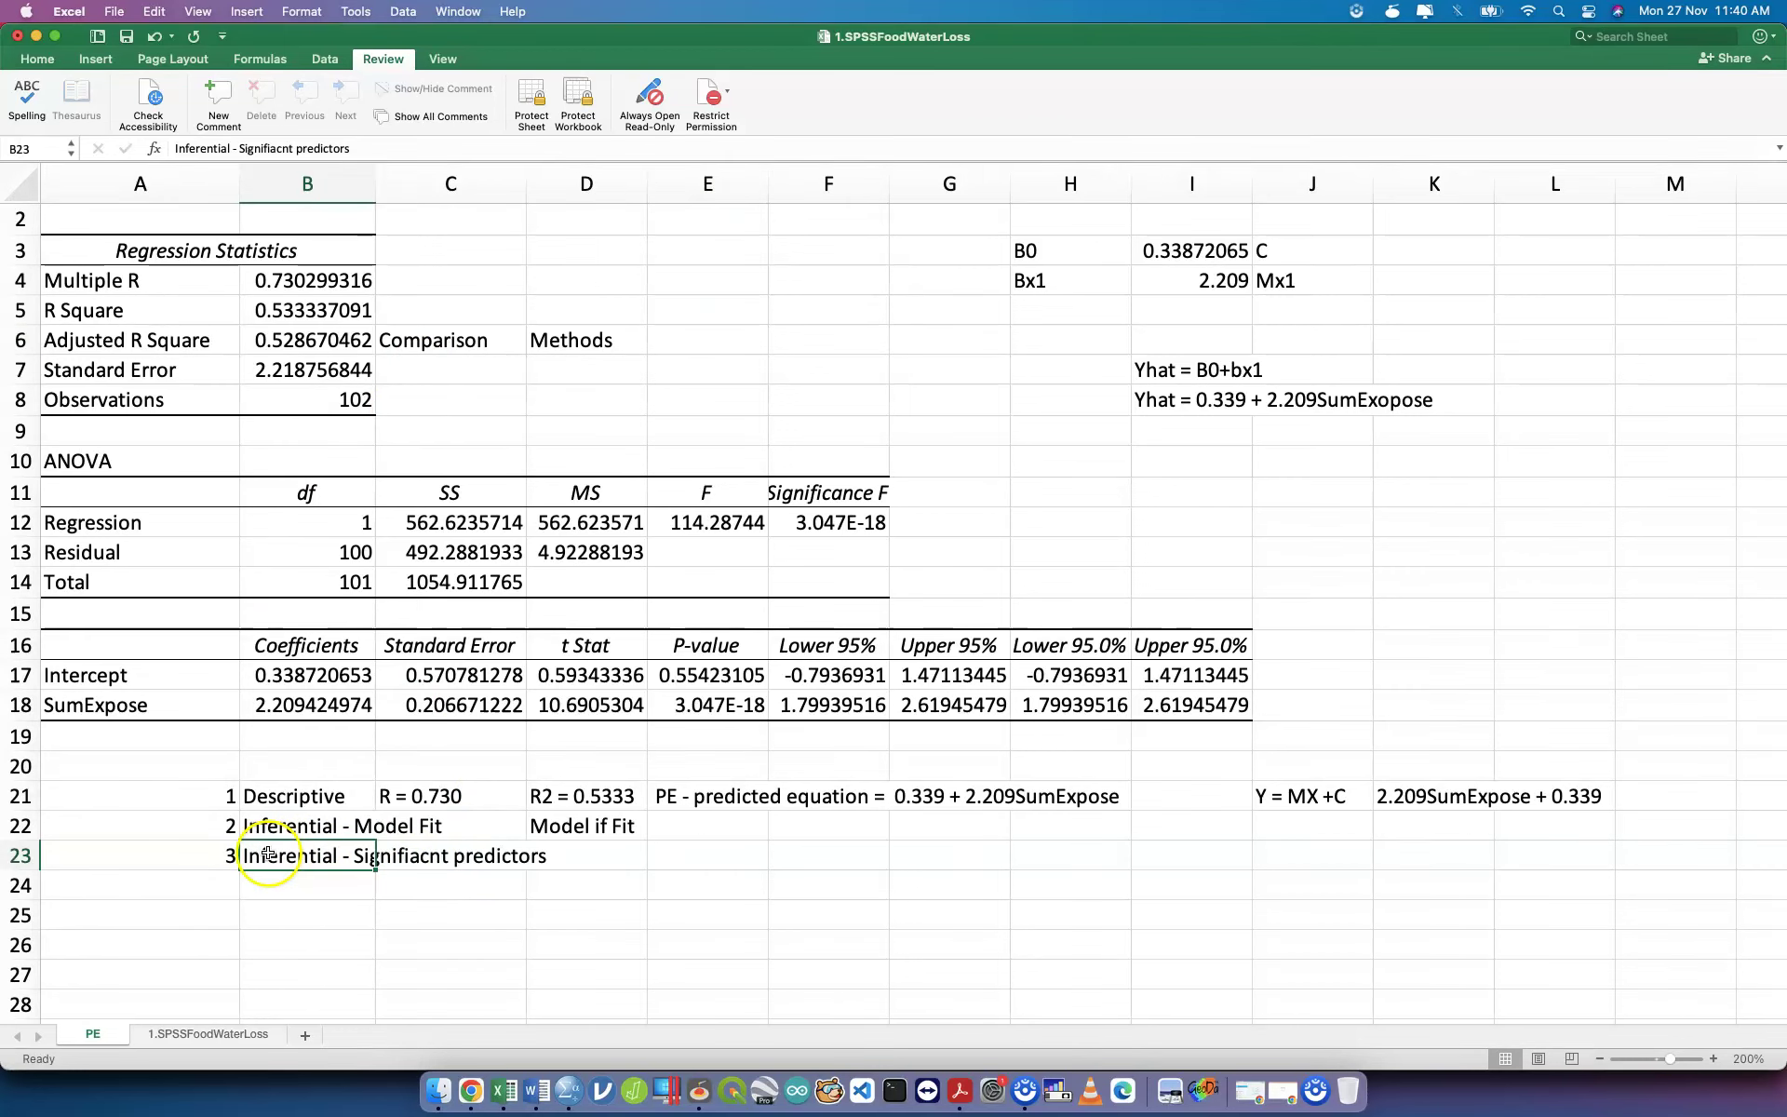
click(110, 705)
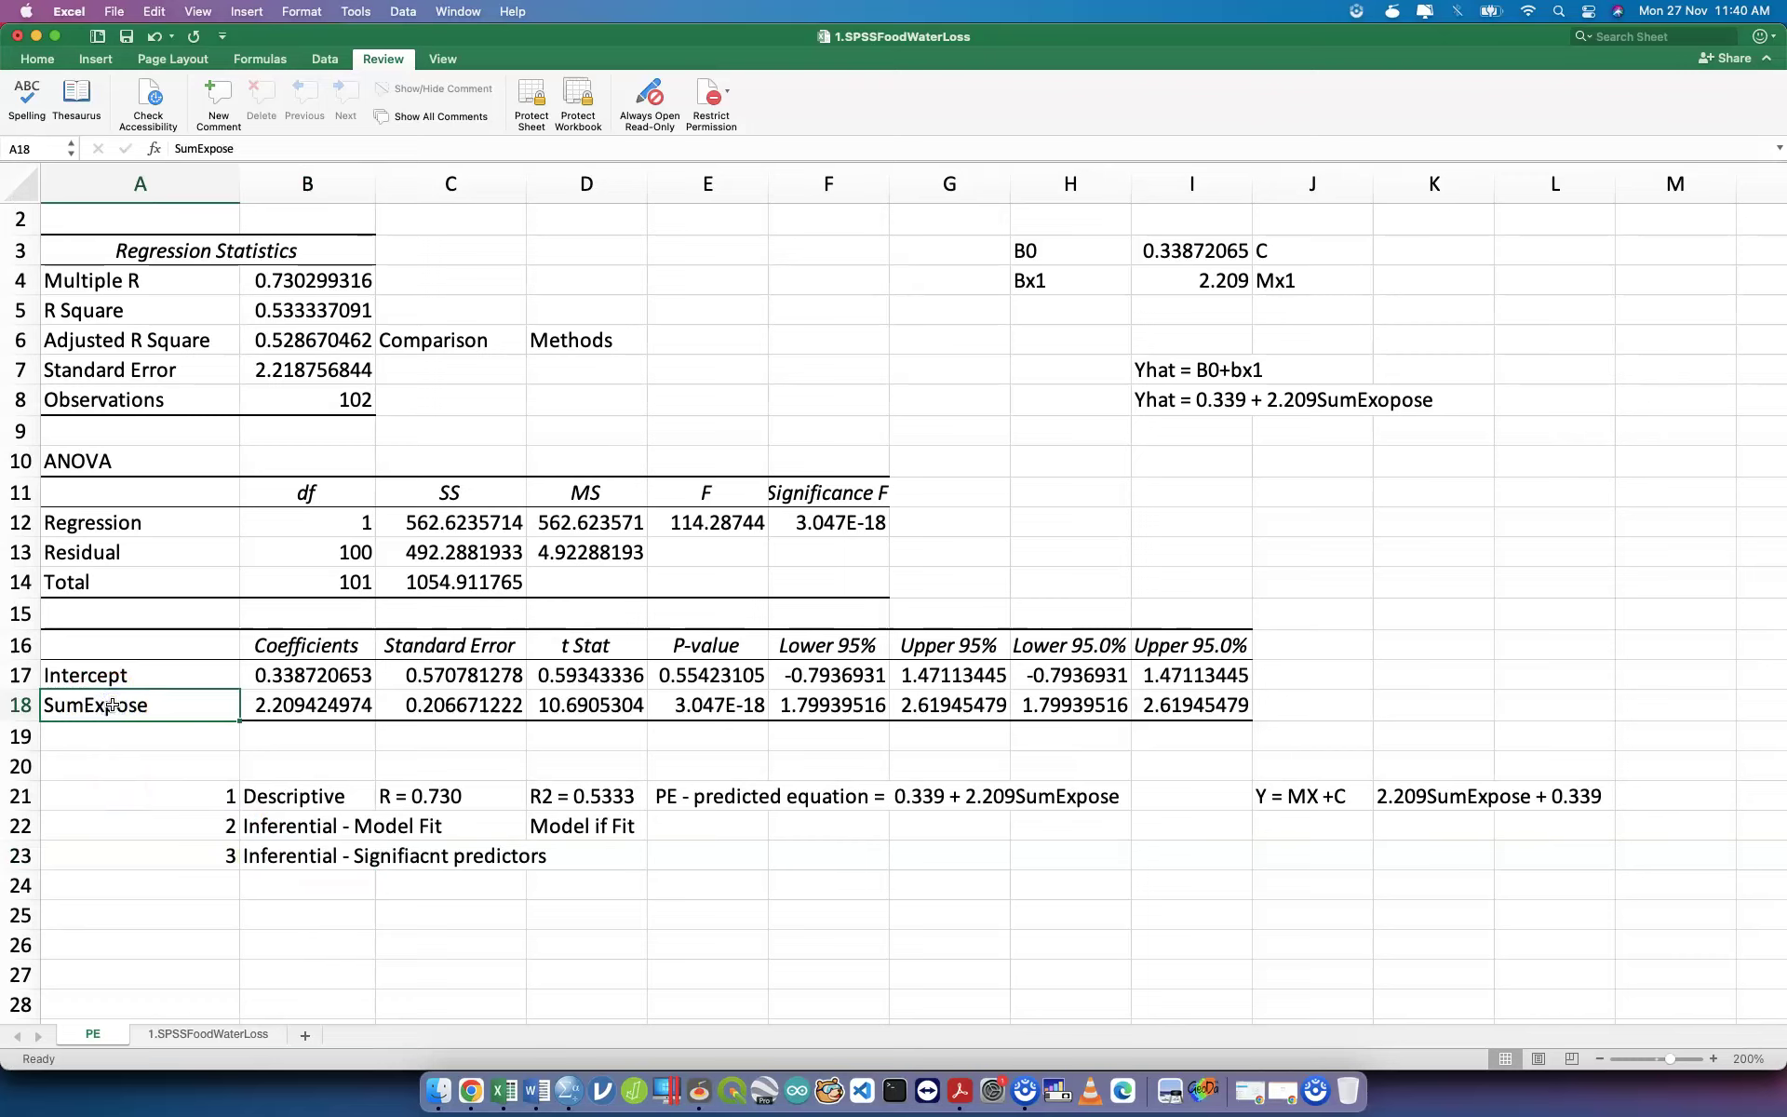
click(116, 676)
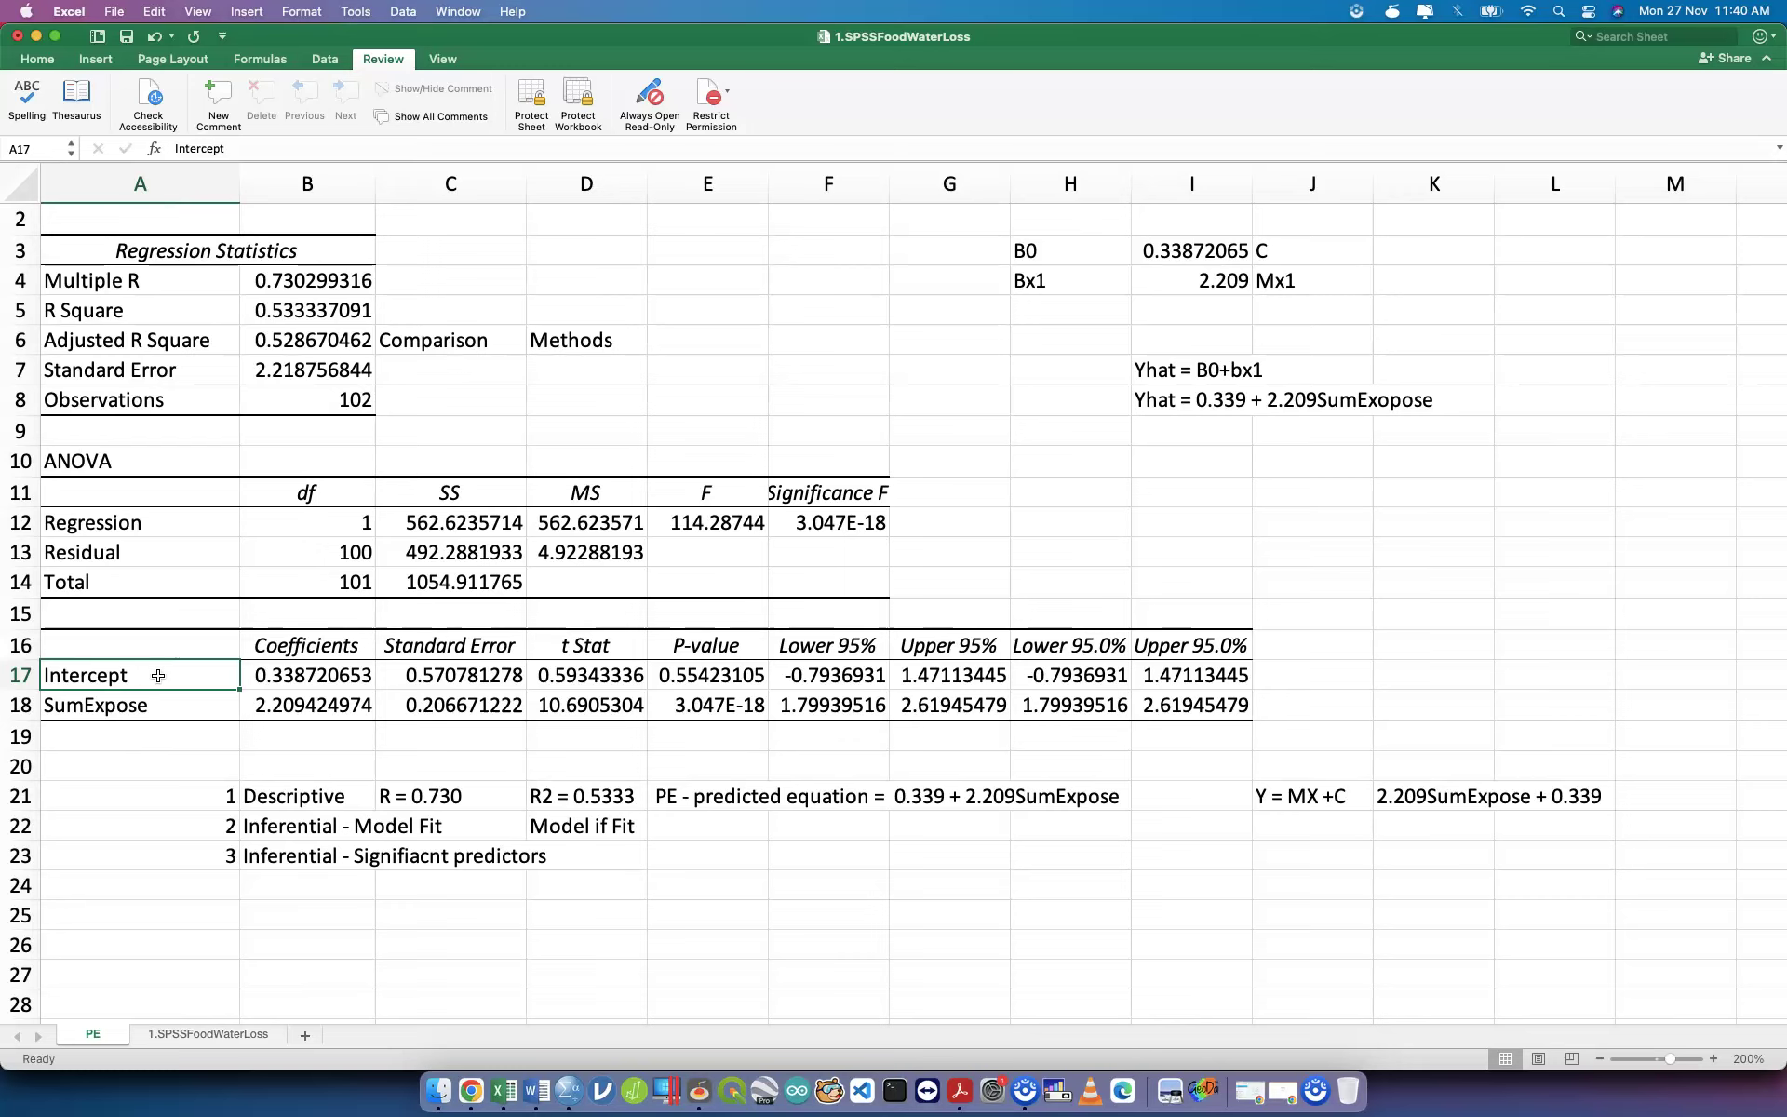
click(156, 700)
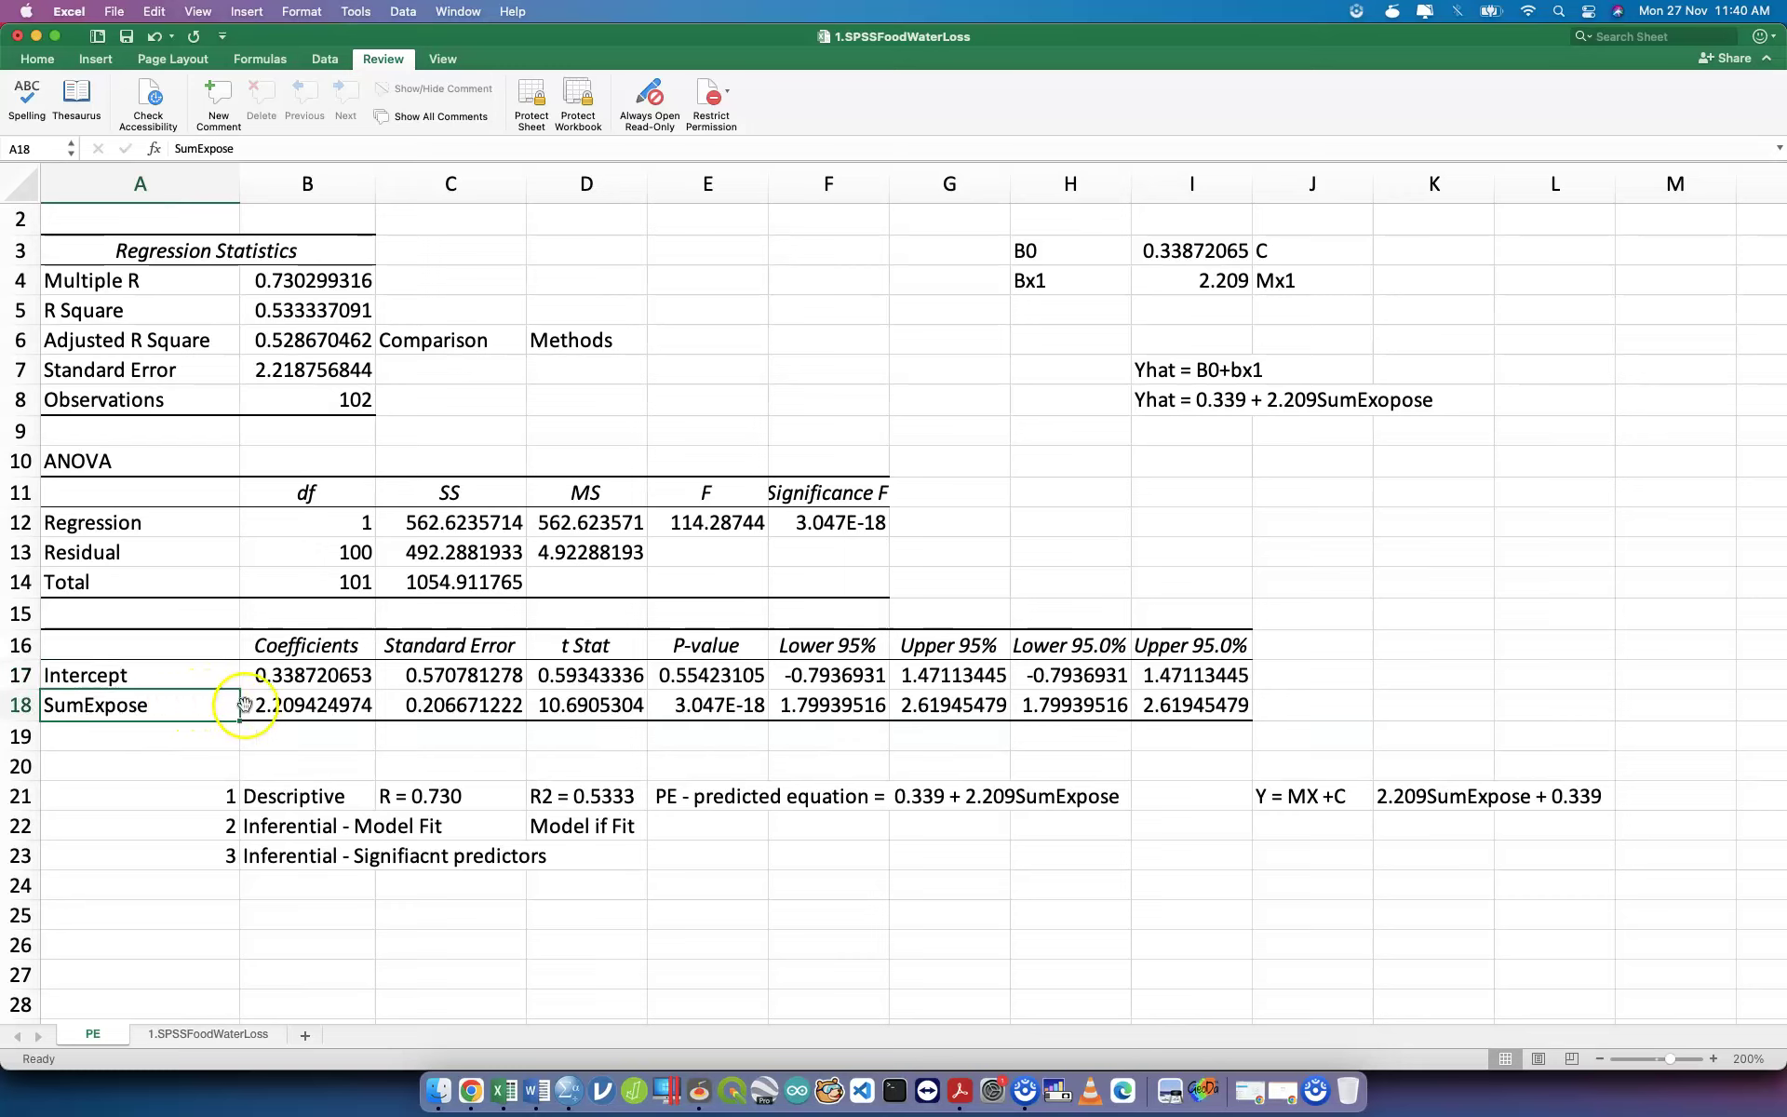
click(278, 707)
click(419, 702)
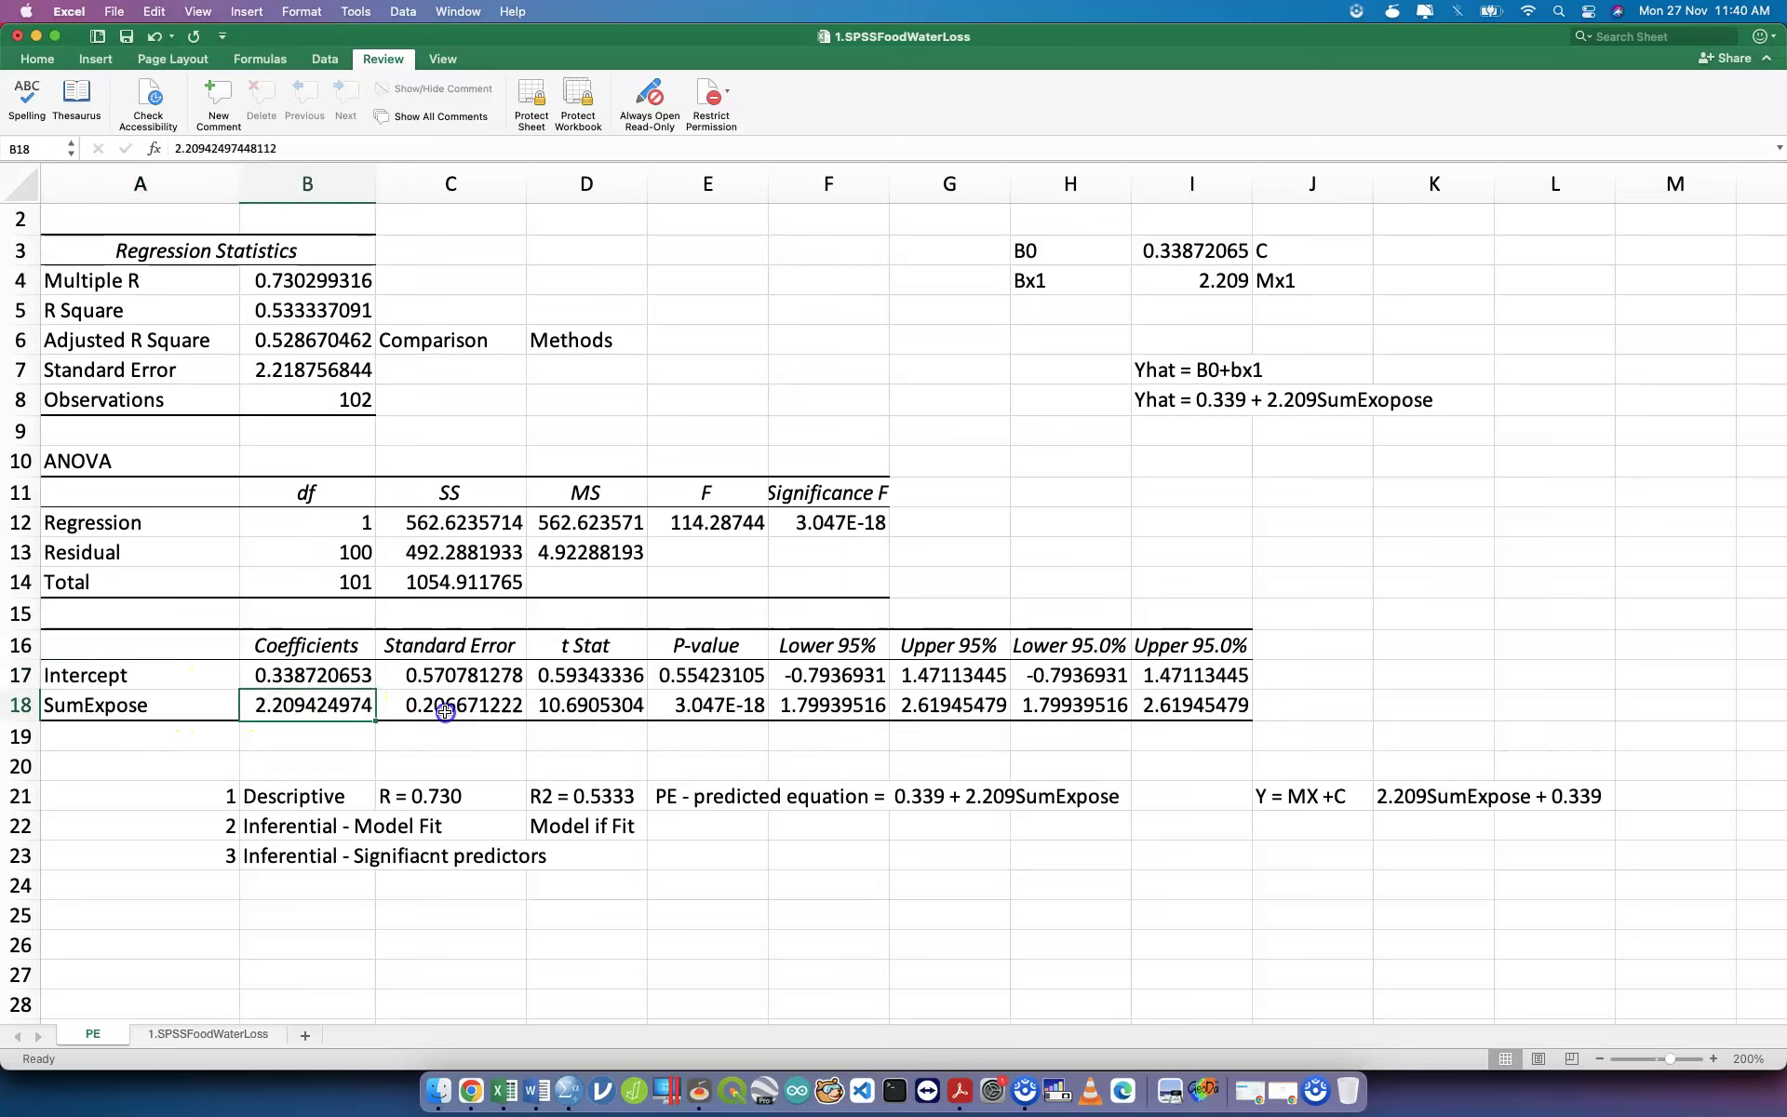
click(588, 705)
click(693, 705)
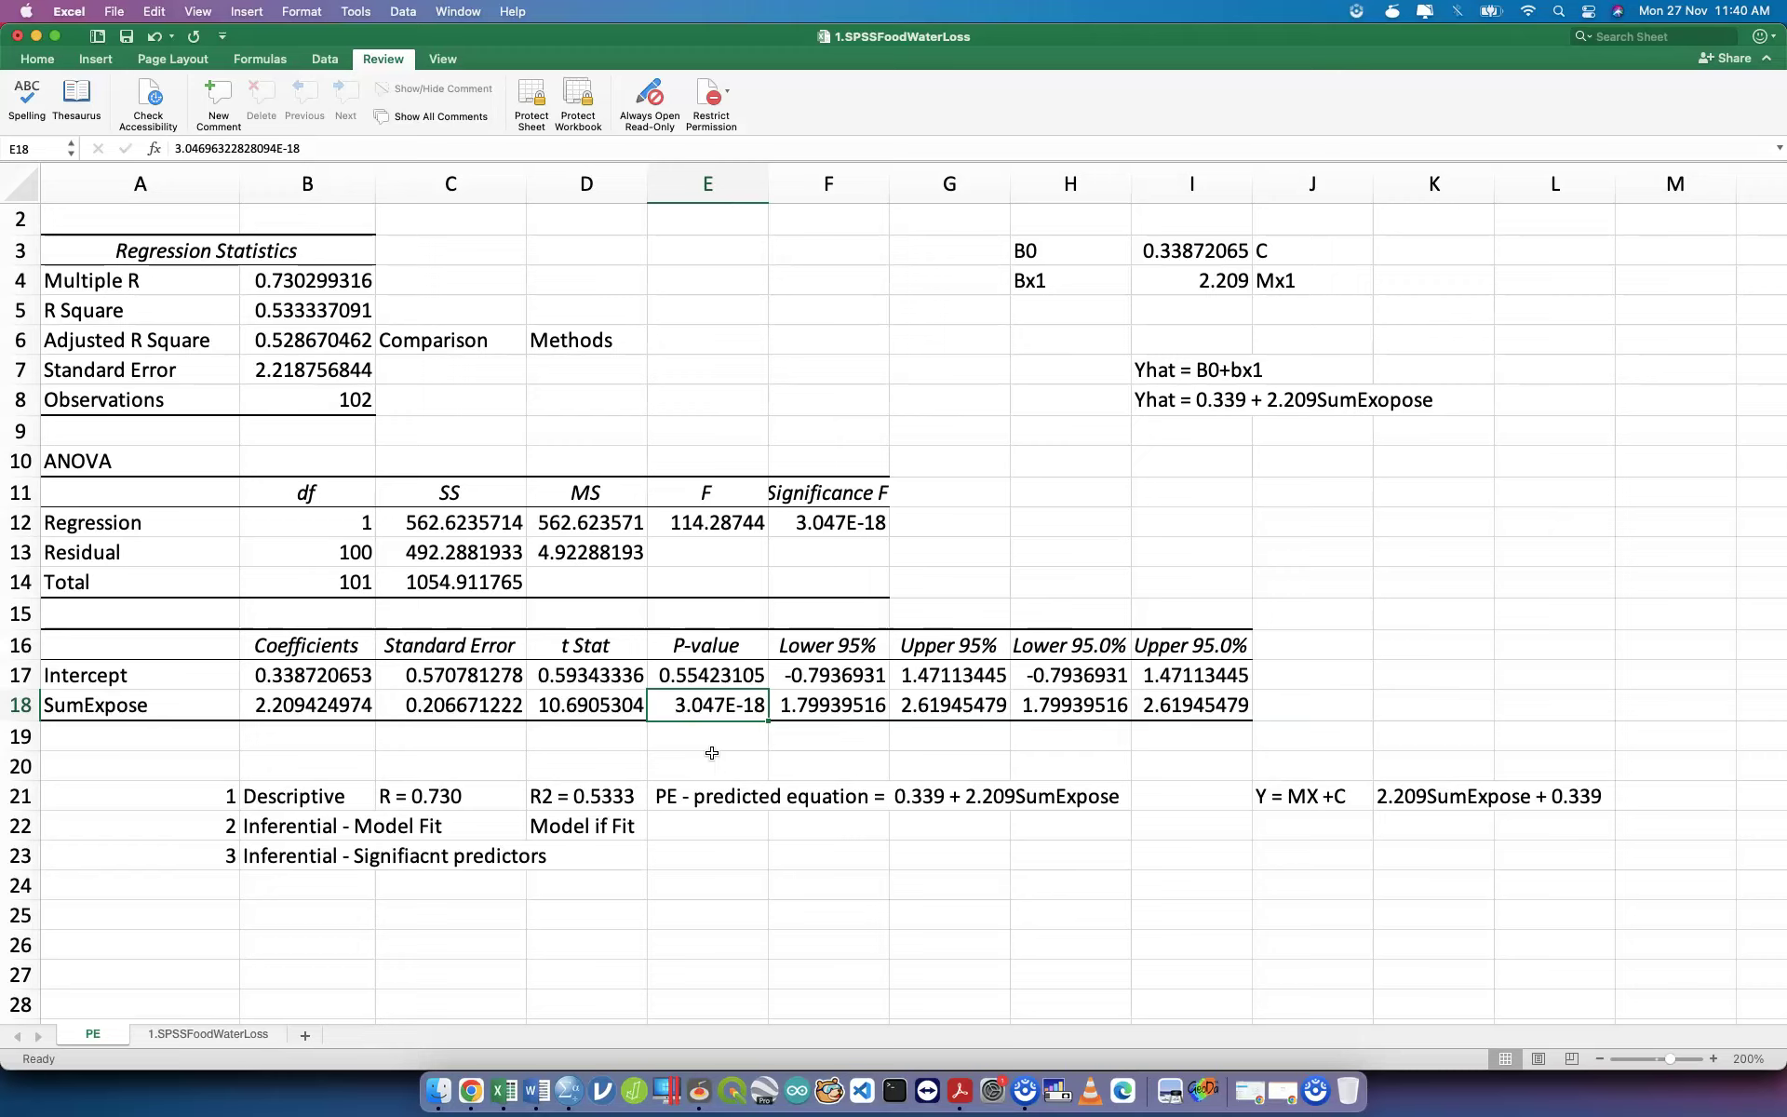
Write the conclusion "There is a signfiicant predictors" in cell E23 beside the significant-predictors note.
click(719, 849)
text(Three ()
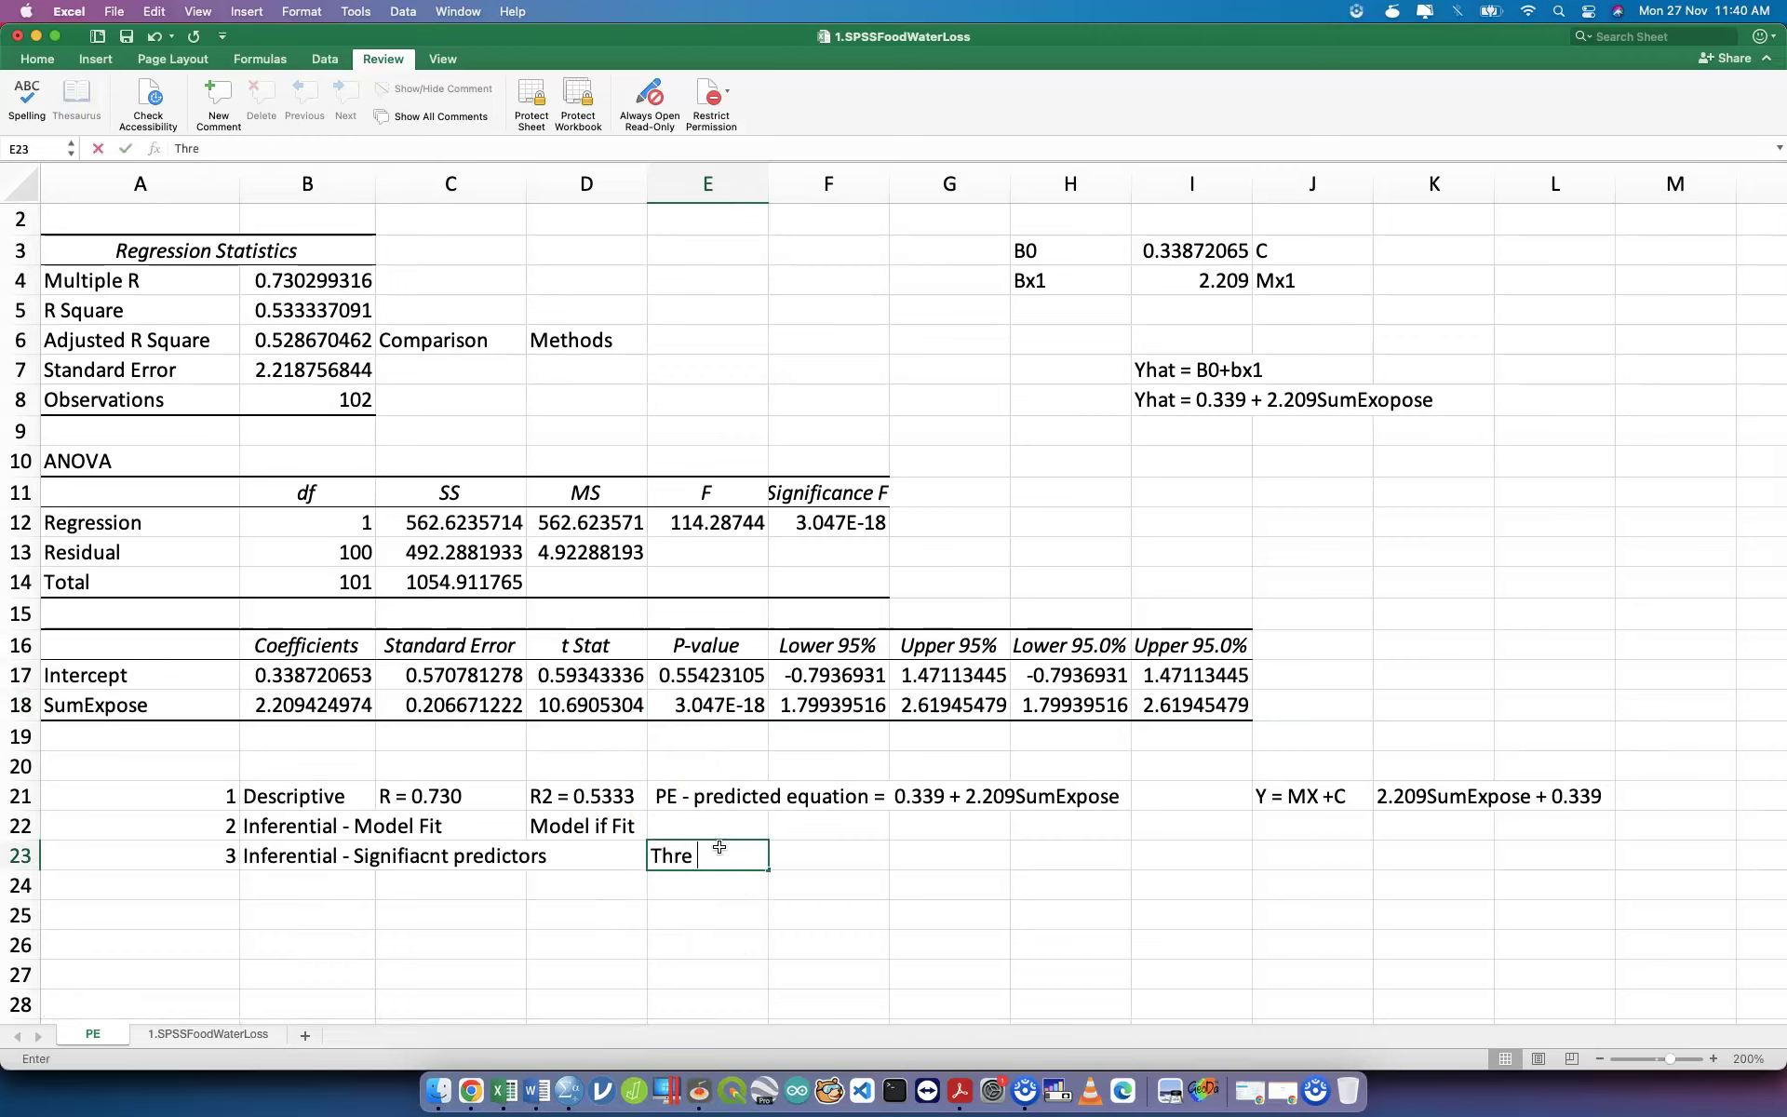
key(BackSpace)
key(BackSpace)
key(BackSpace)
key(BackSpace)
key(BackSpace)
text(ere i)
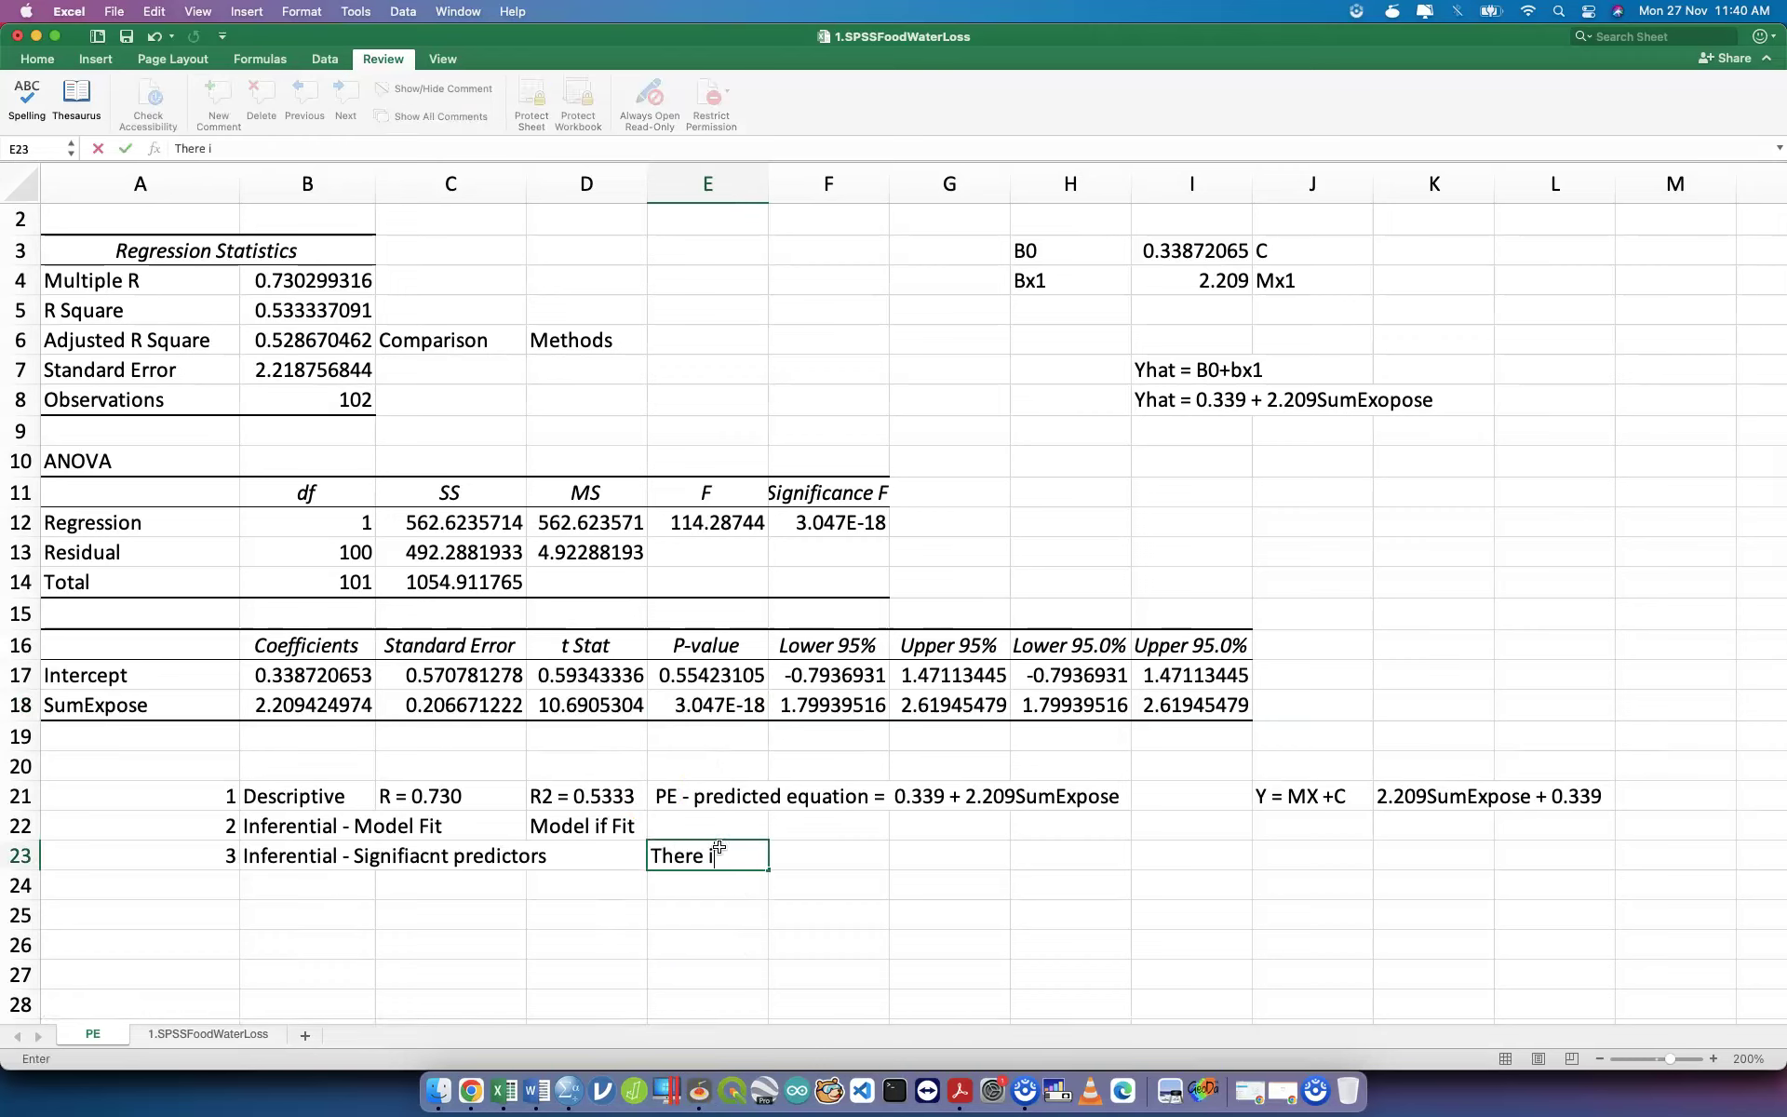
text(s a signfiicant predictors)
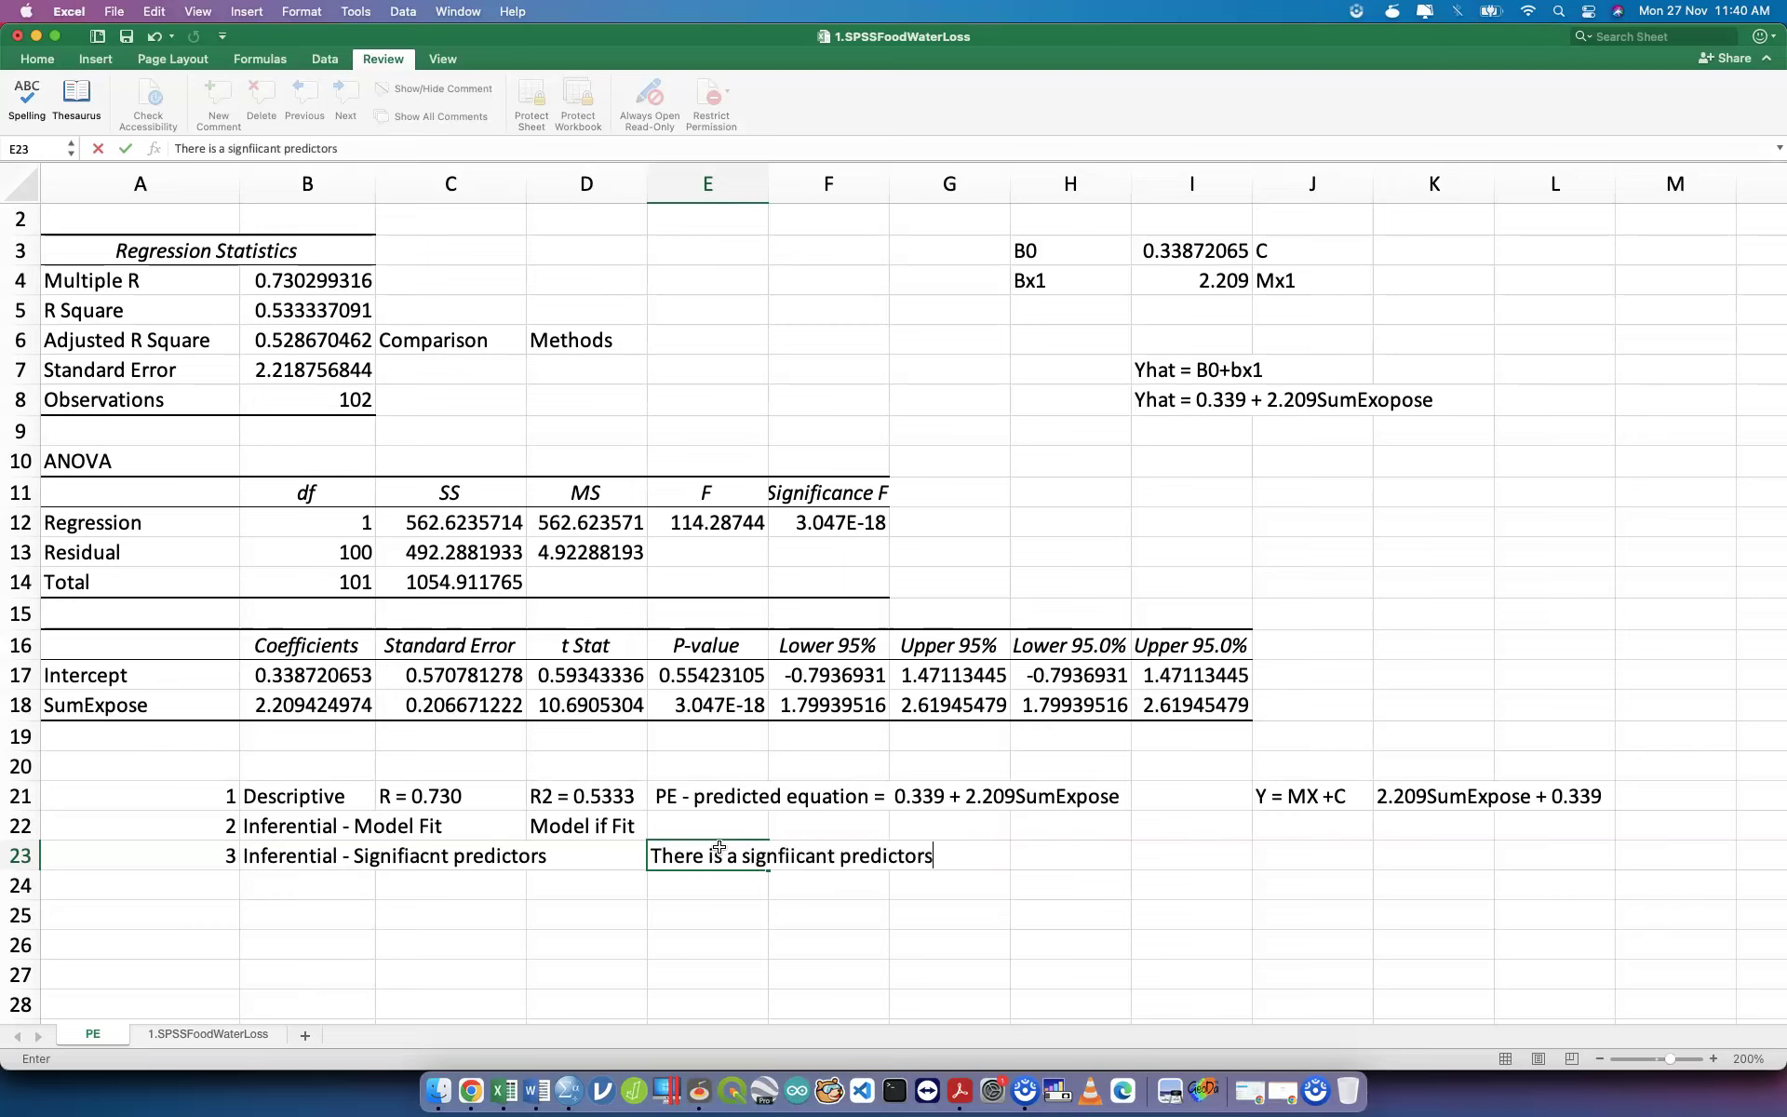
click(726, 704)
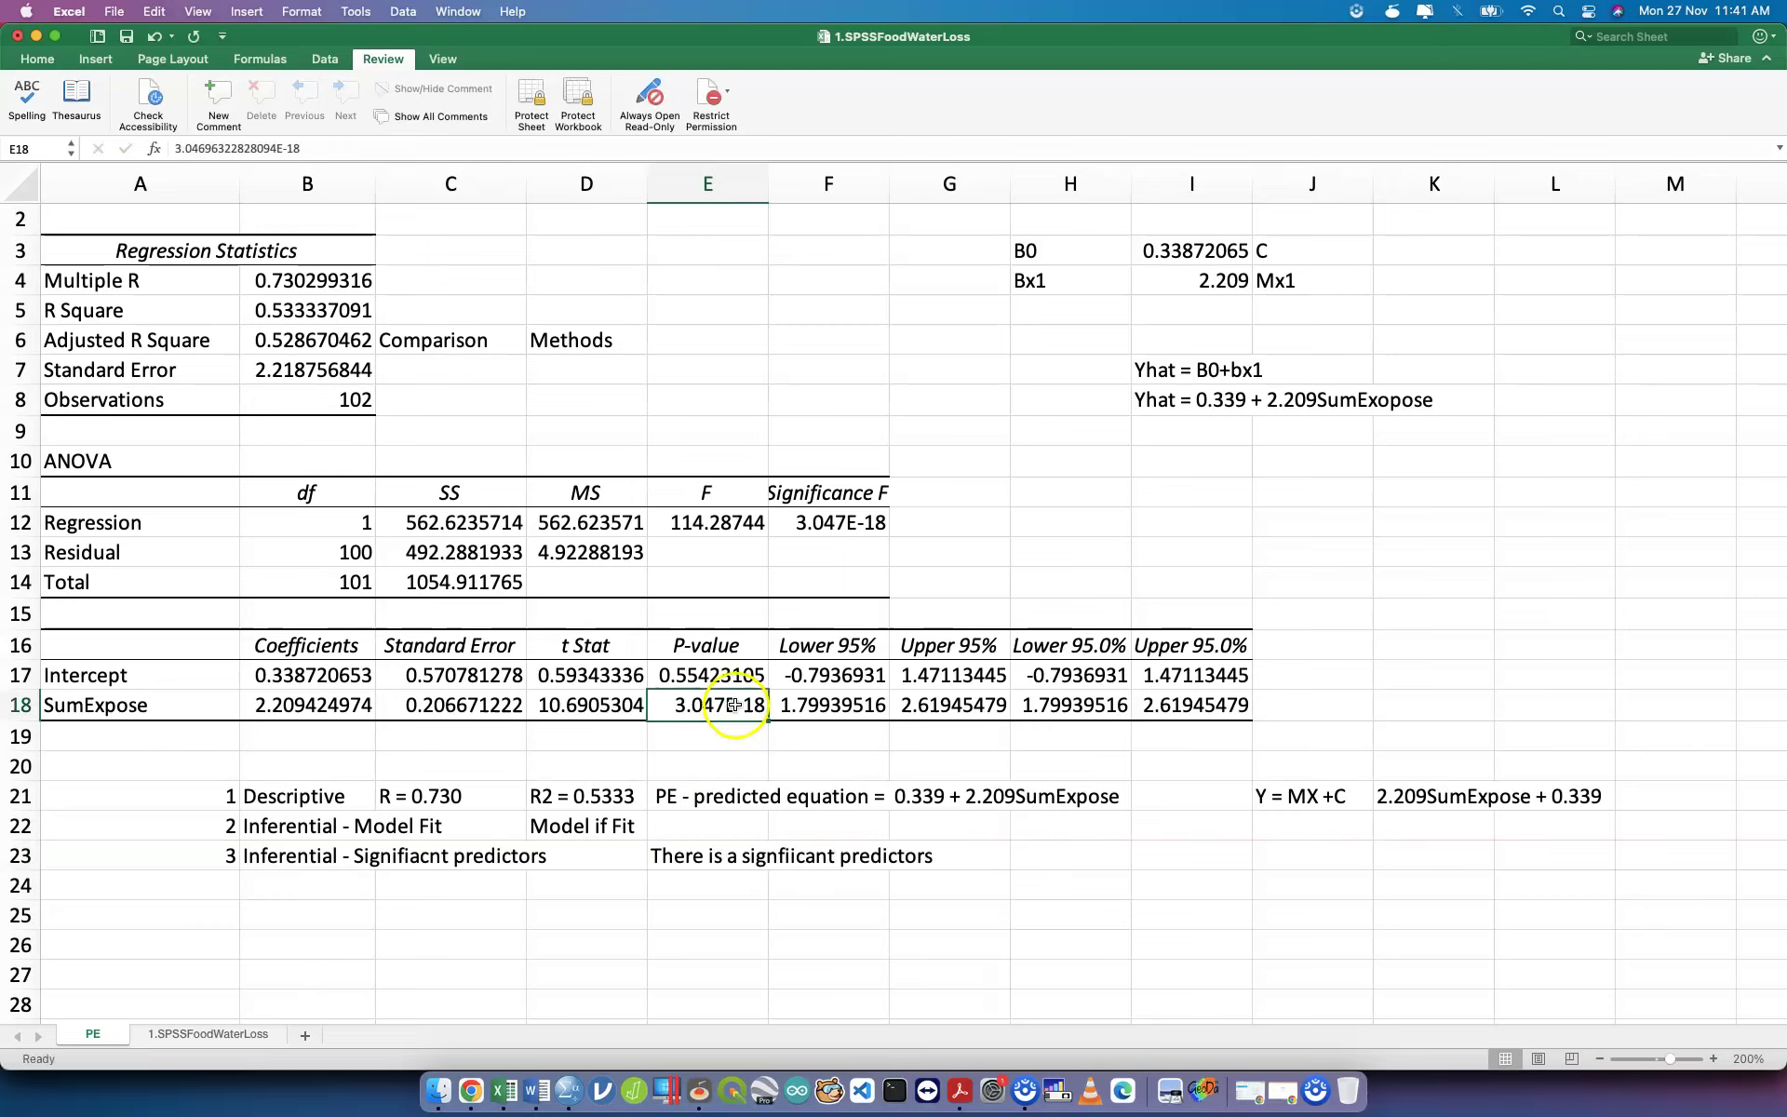
Review the whole coefficients table, comparing the intercept's statistics up to its P-value with the SumExpose P-value.
drag(209, 644, 1184, 700)
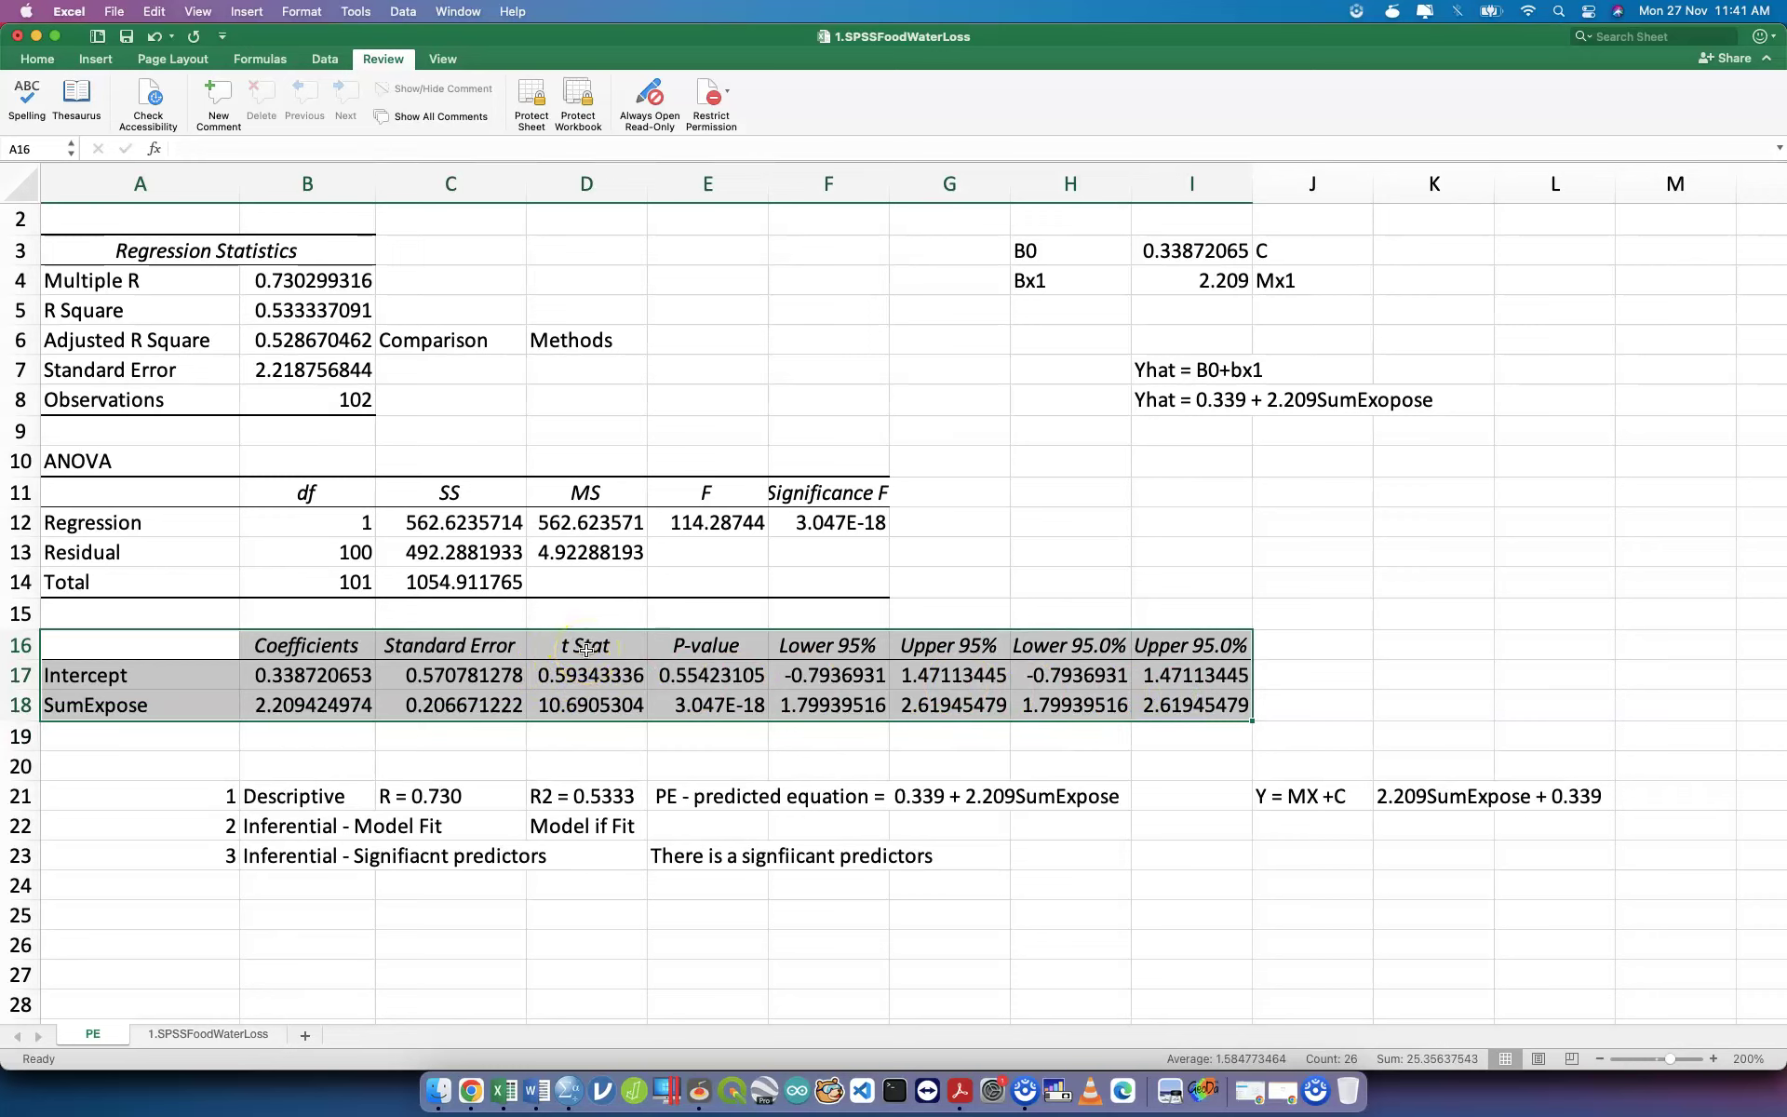
click(699, 693)
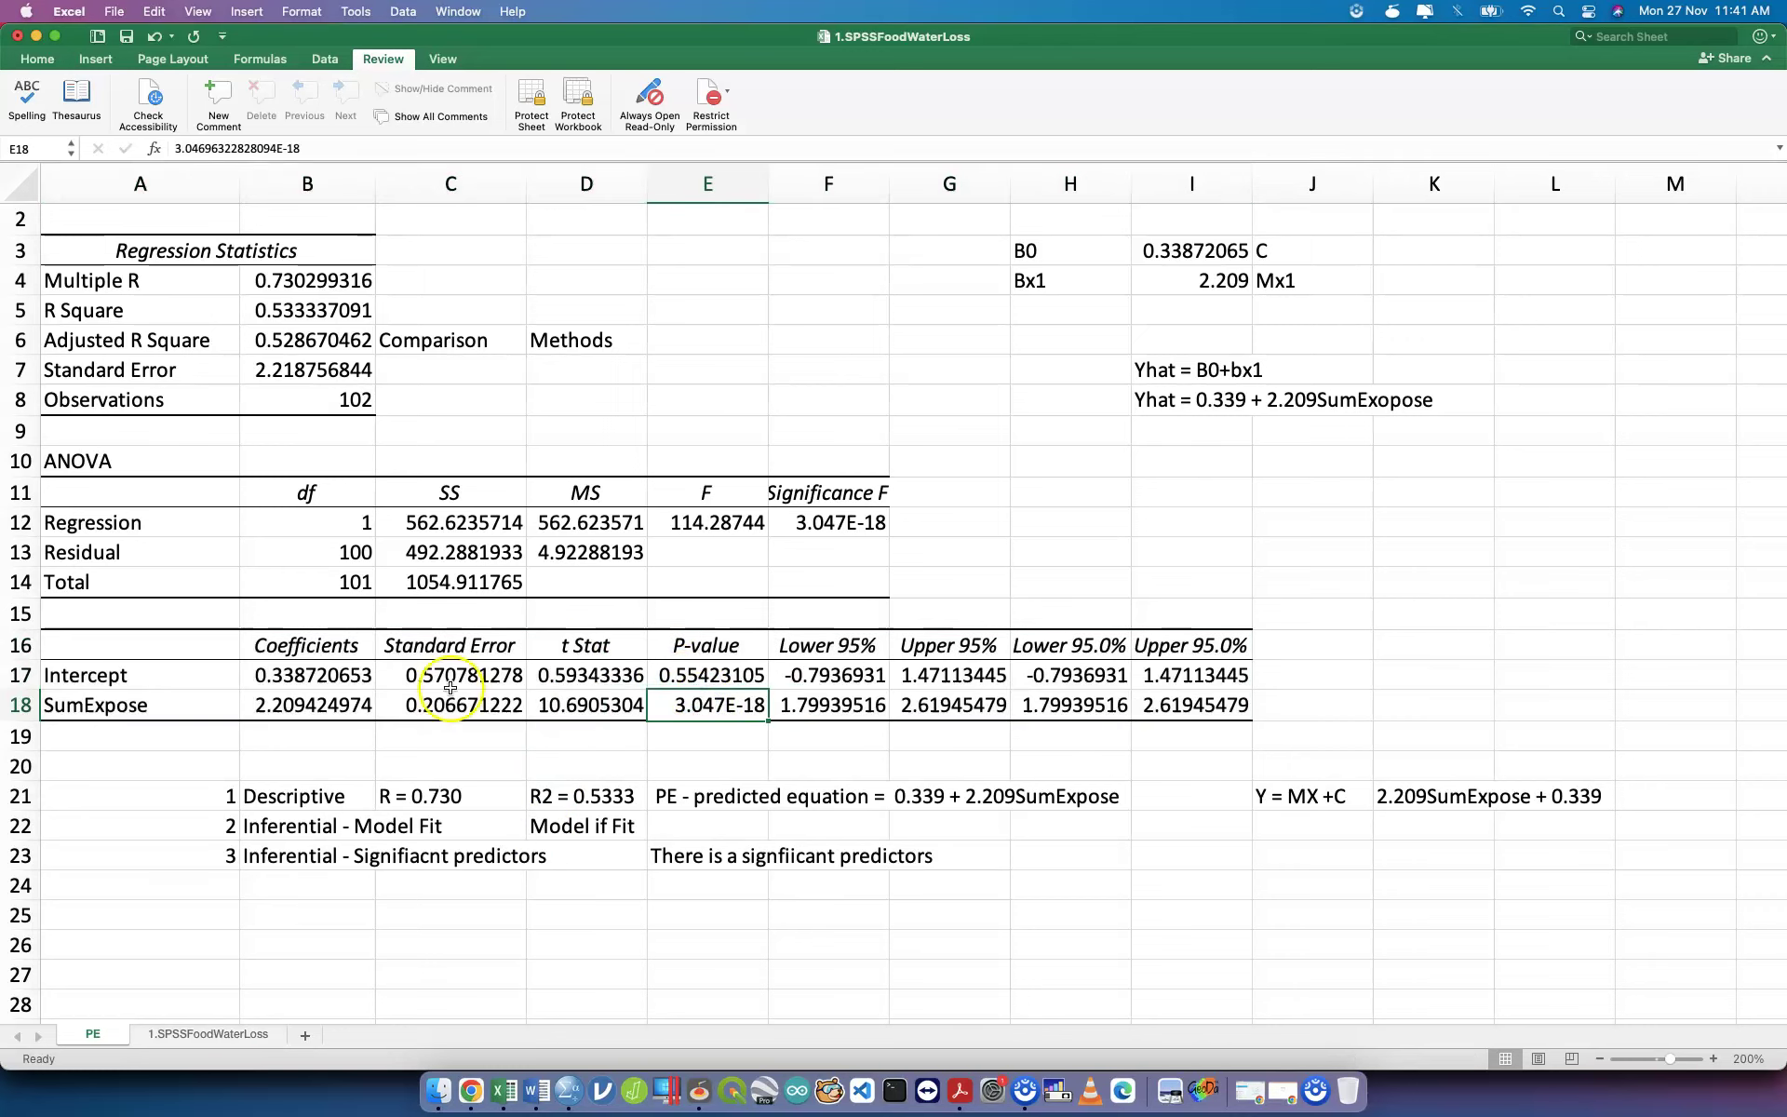
drag(302, 672, 661, 662)
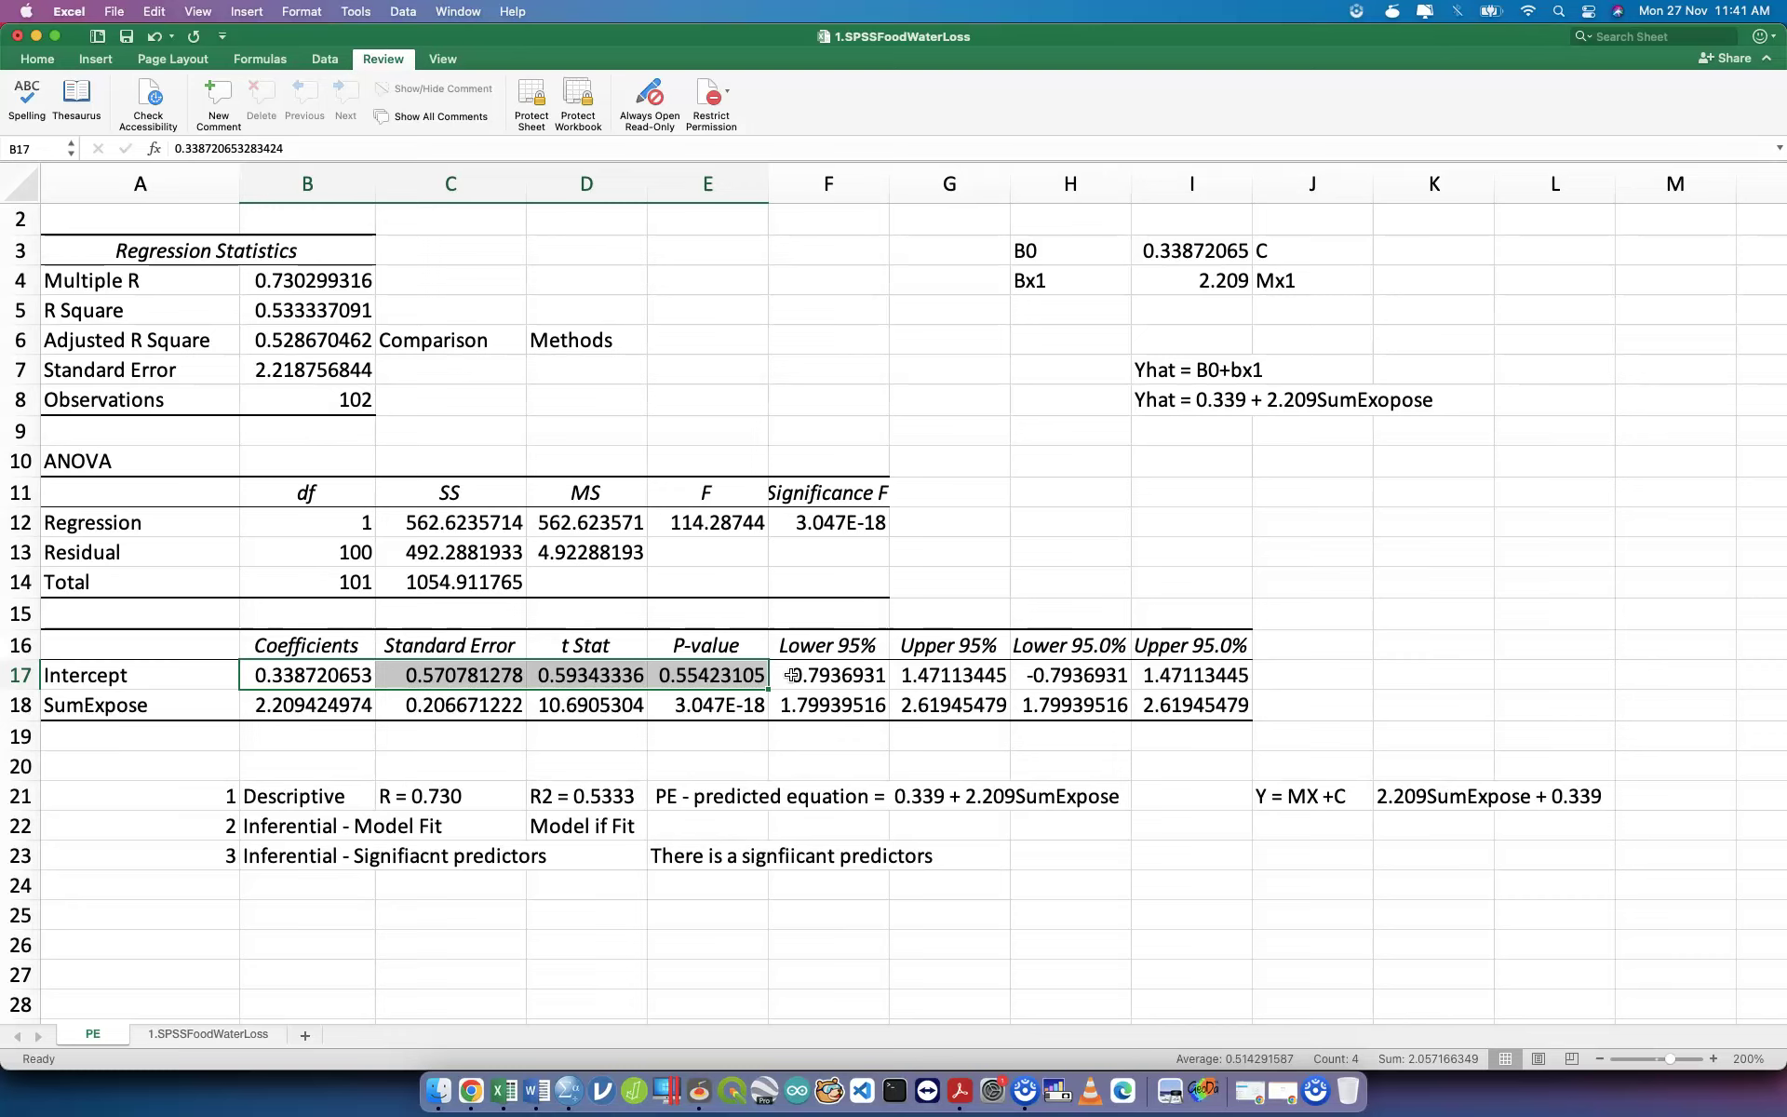
click(728, 705)
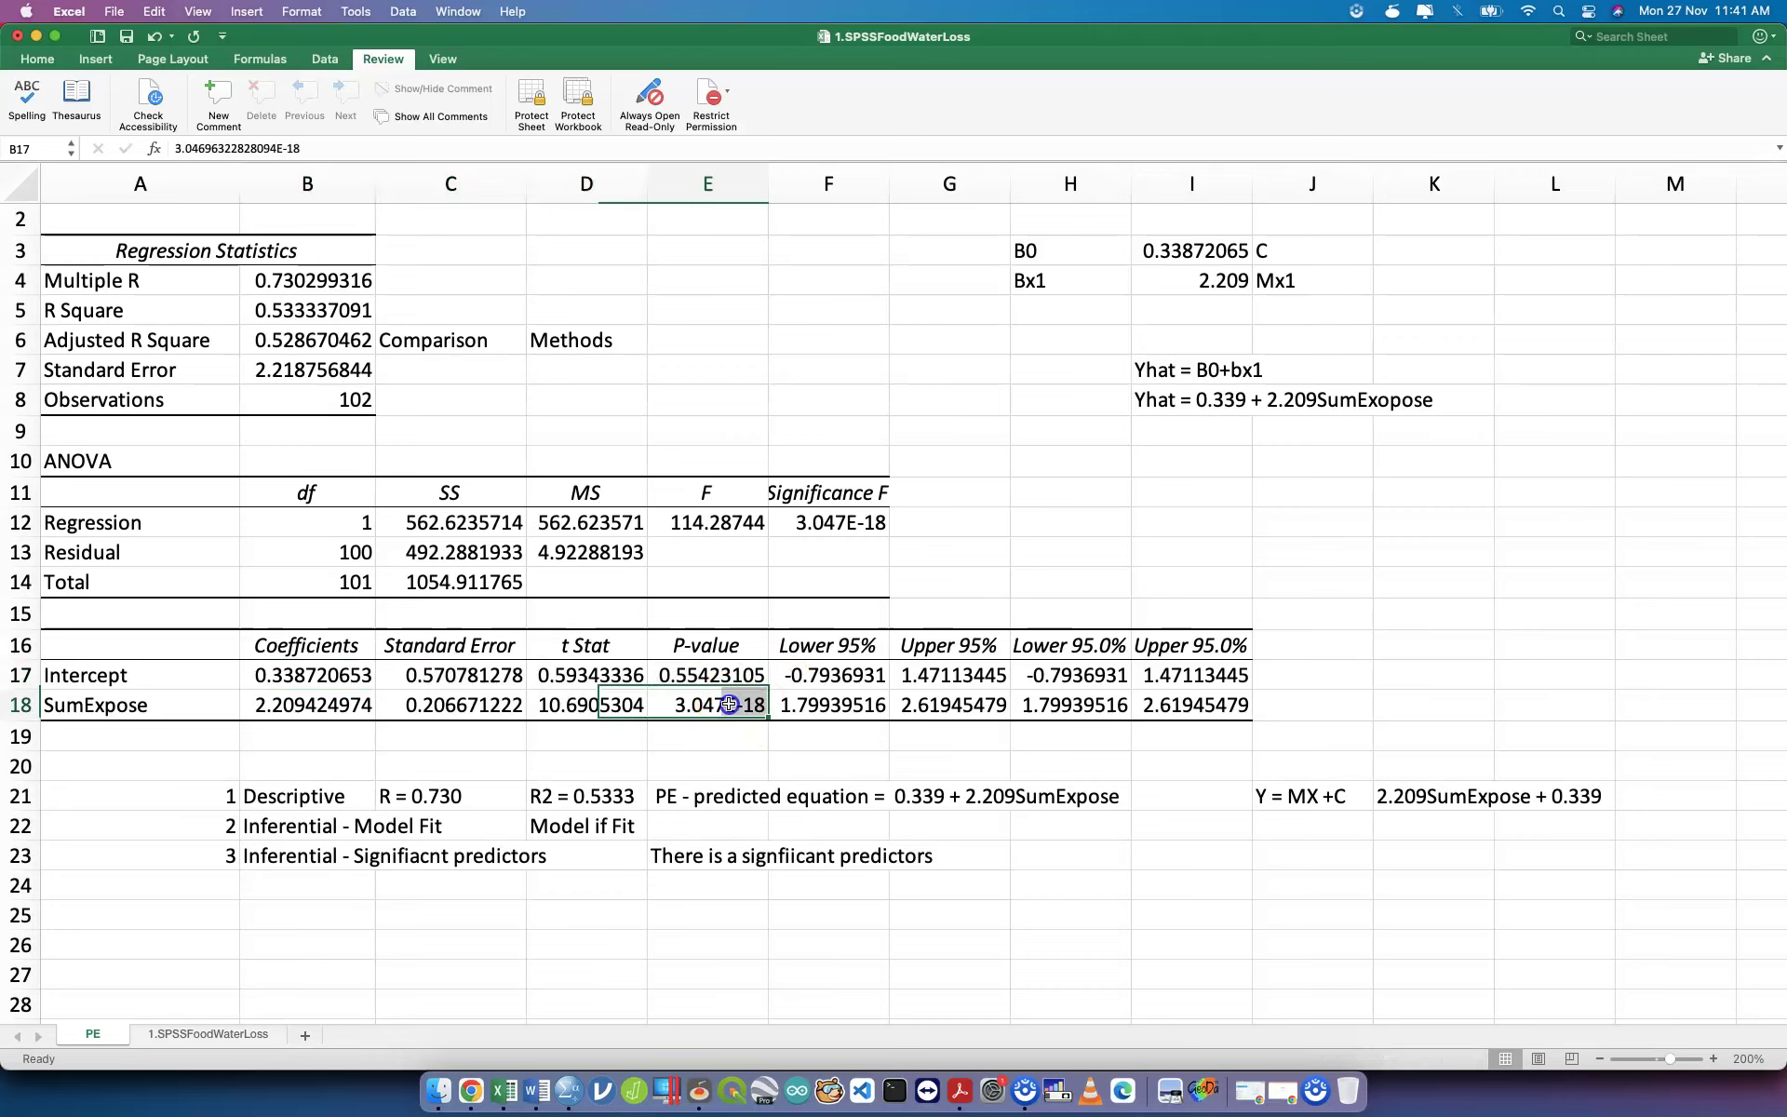
Examine the Lower 95% and Upper 95% confidence limits of the intercept and SumExpose alongside their P-values.
drag(820, 704, 945, 698)
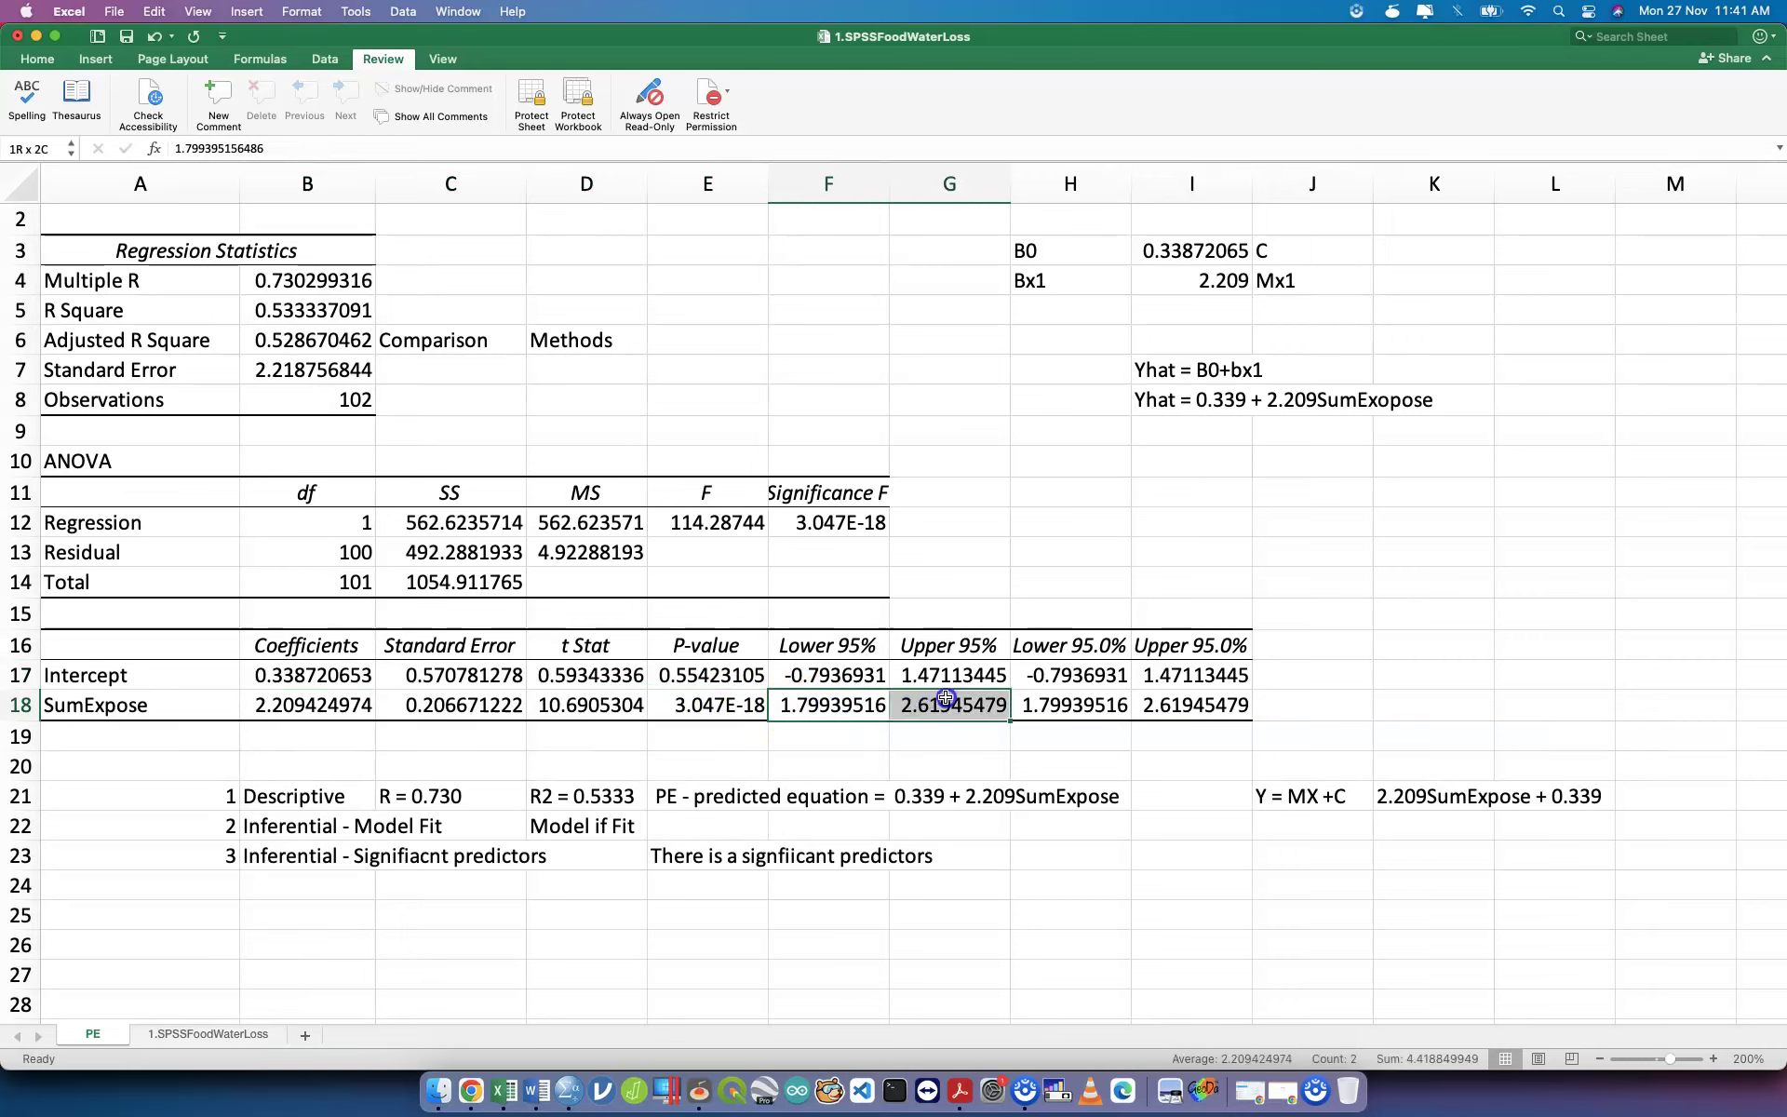
click(825, 675)
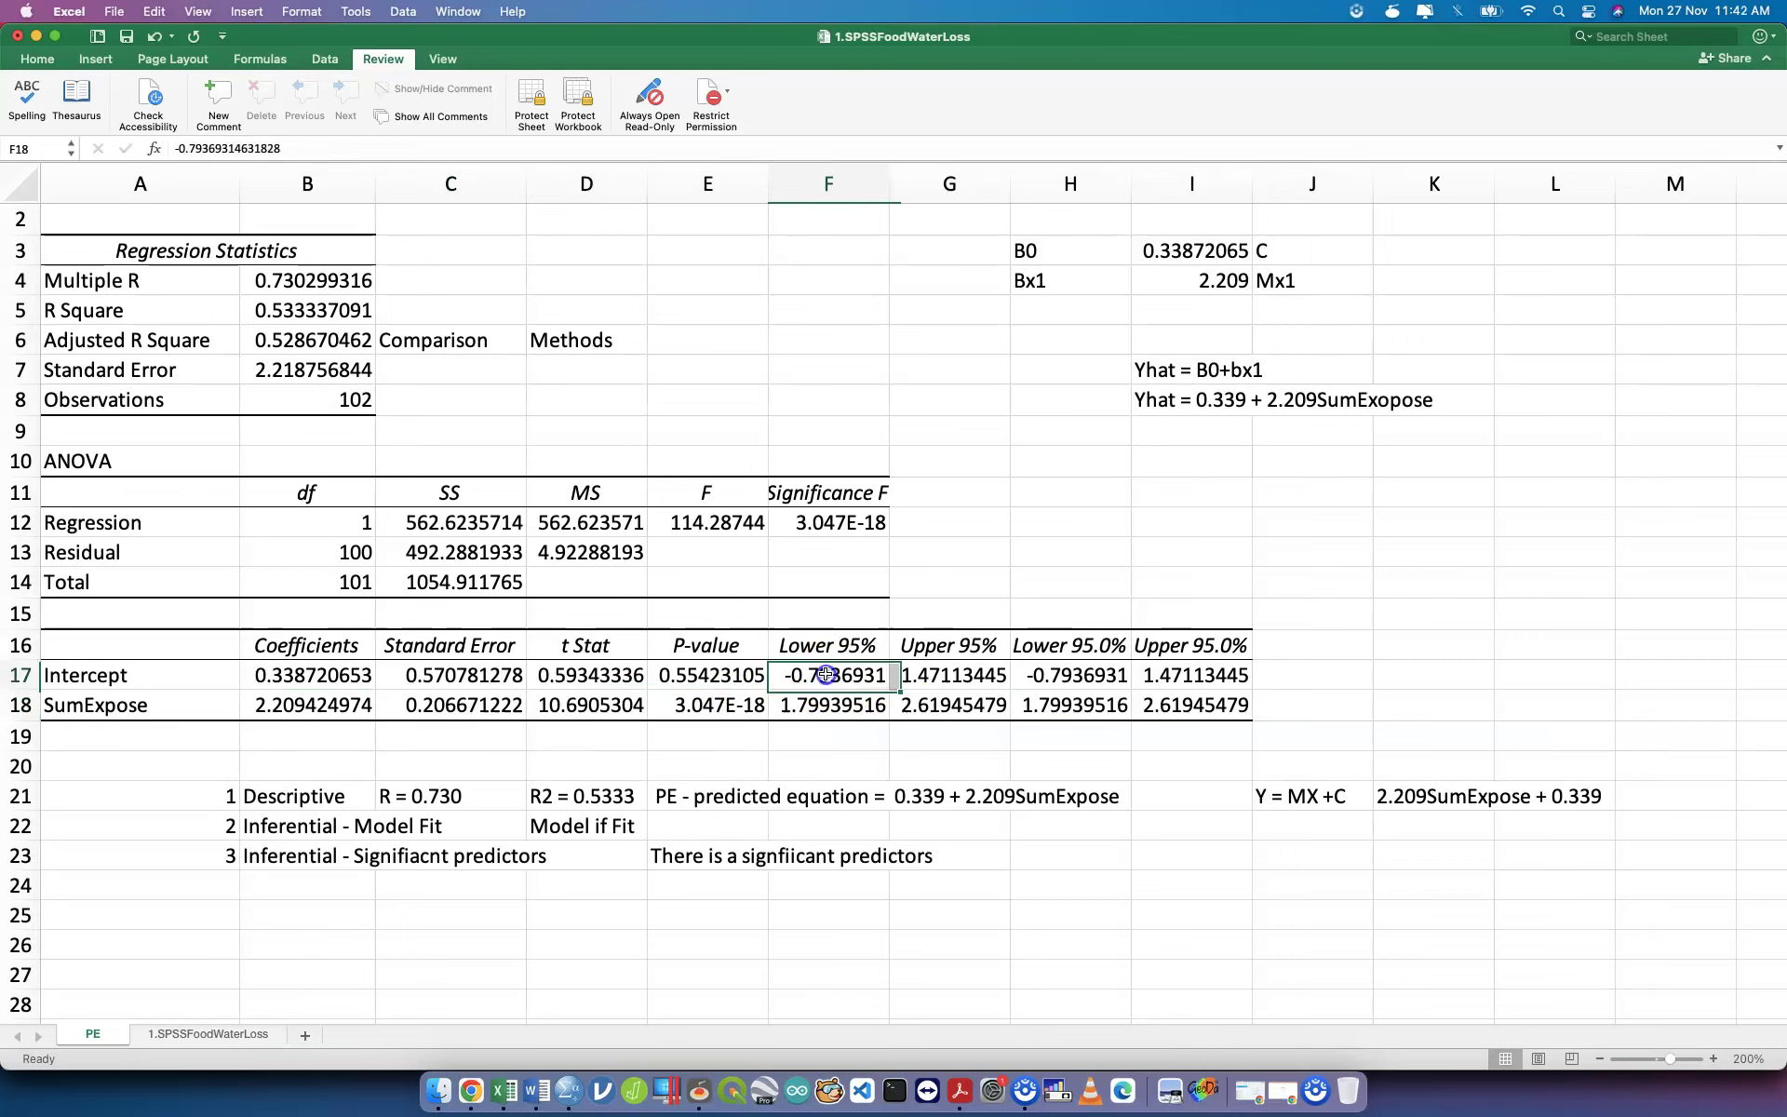
click(731, 675)
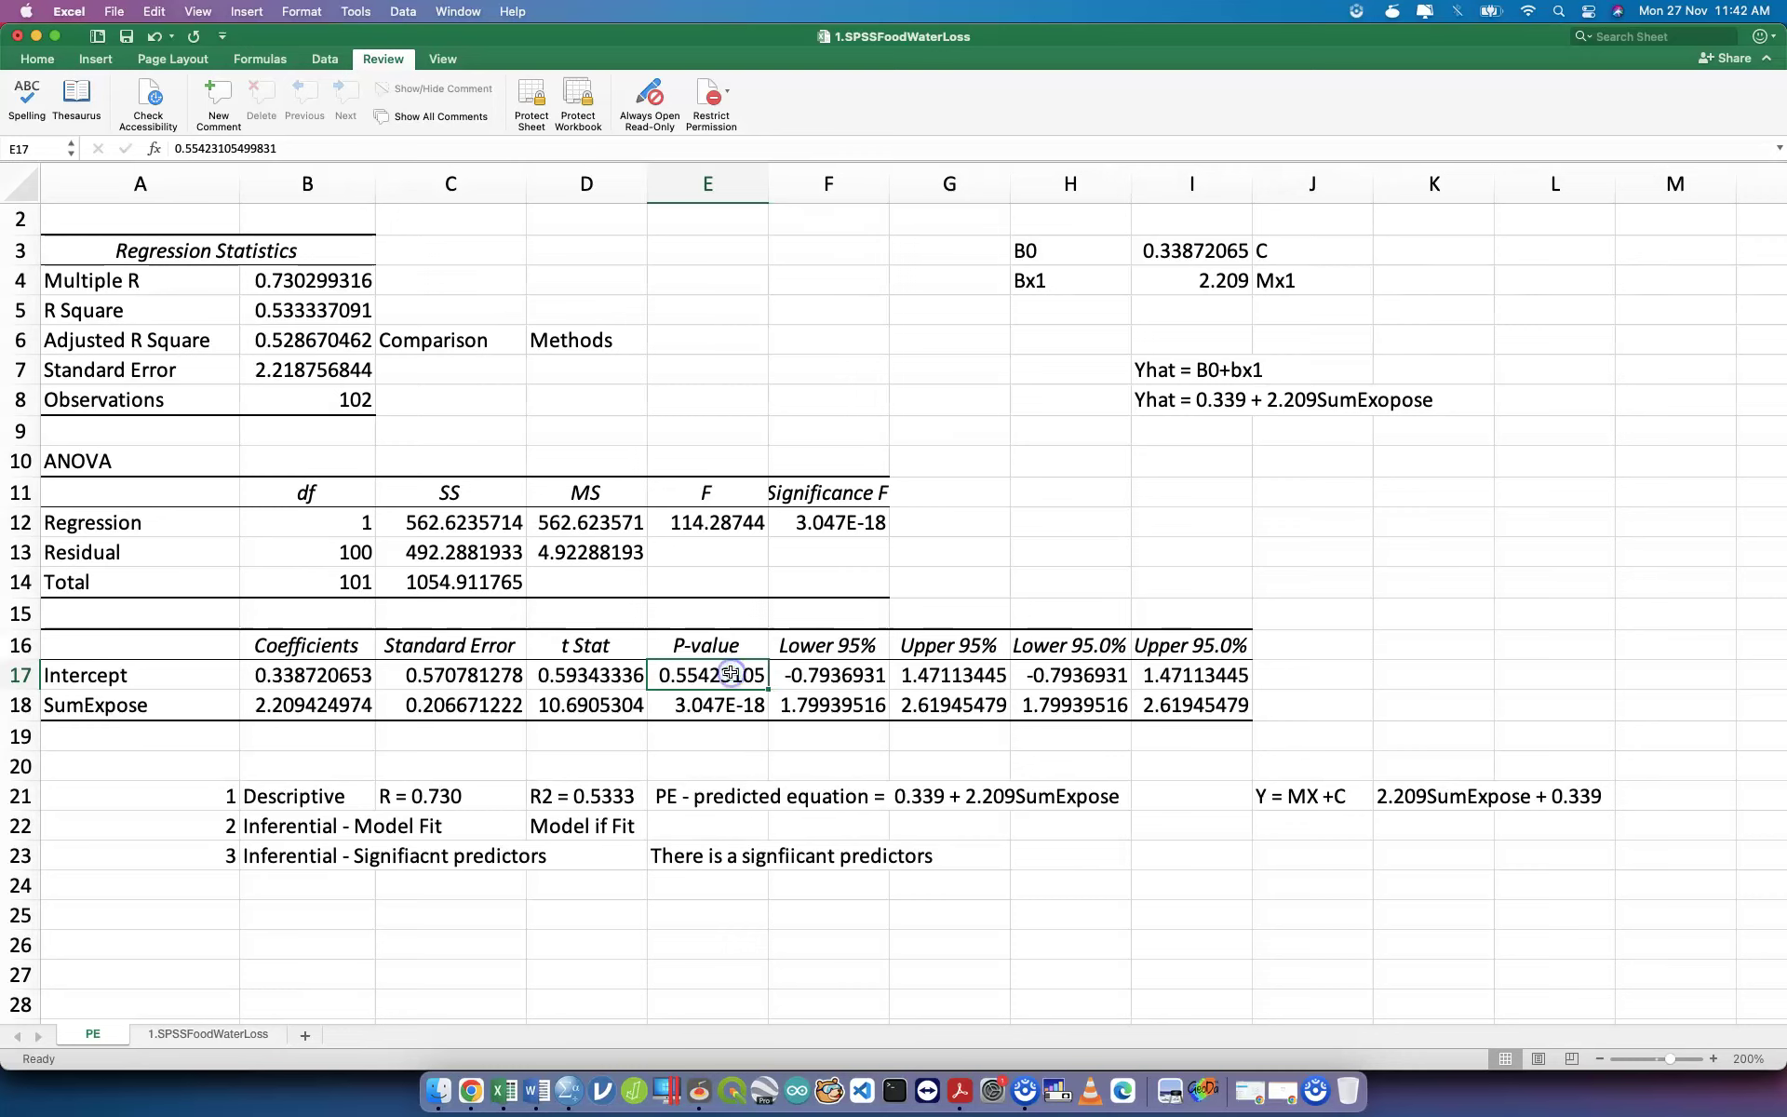
click(819, 675)
key(Up)
click(817, 673)
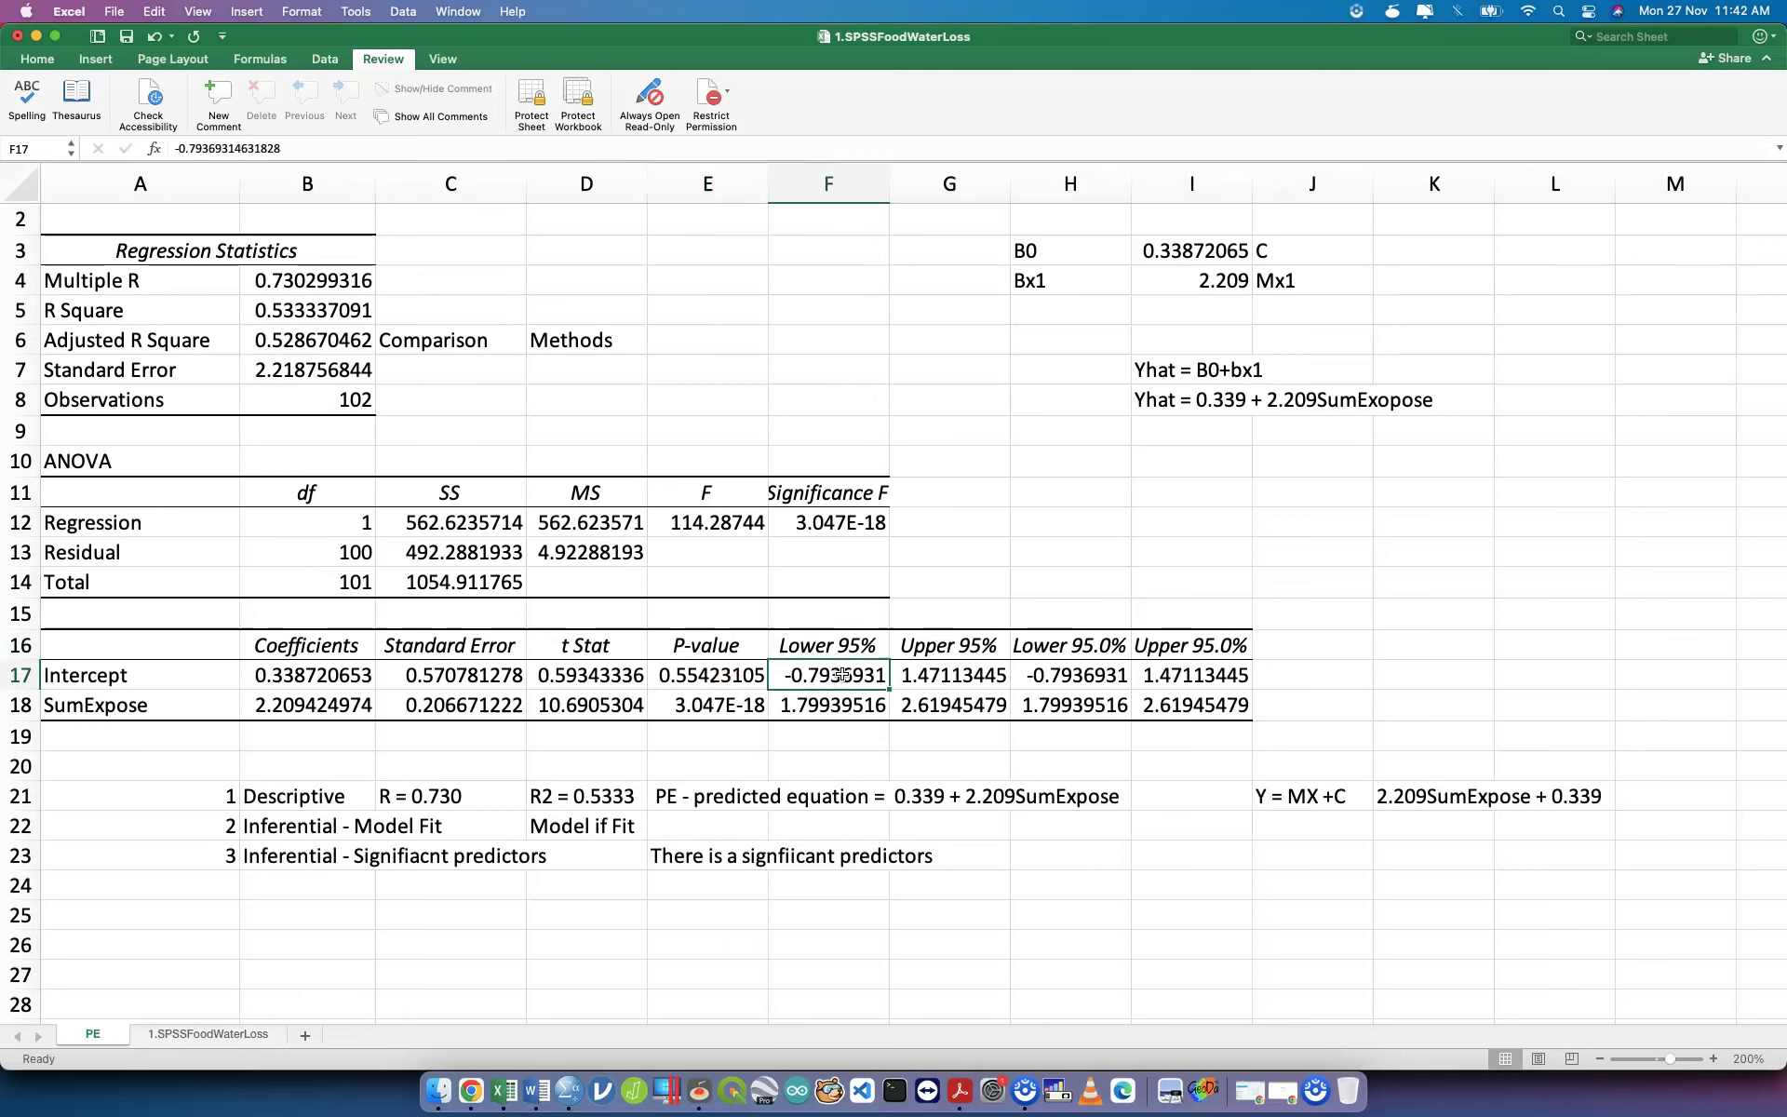
drag(840, 673, 939, 671)
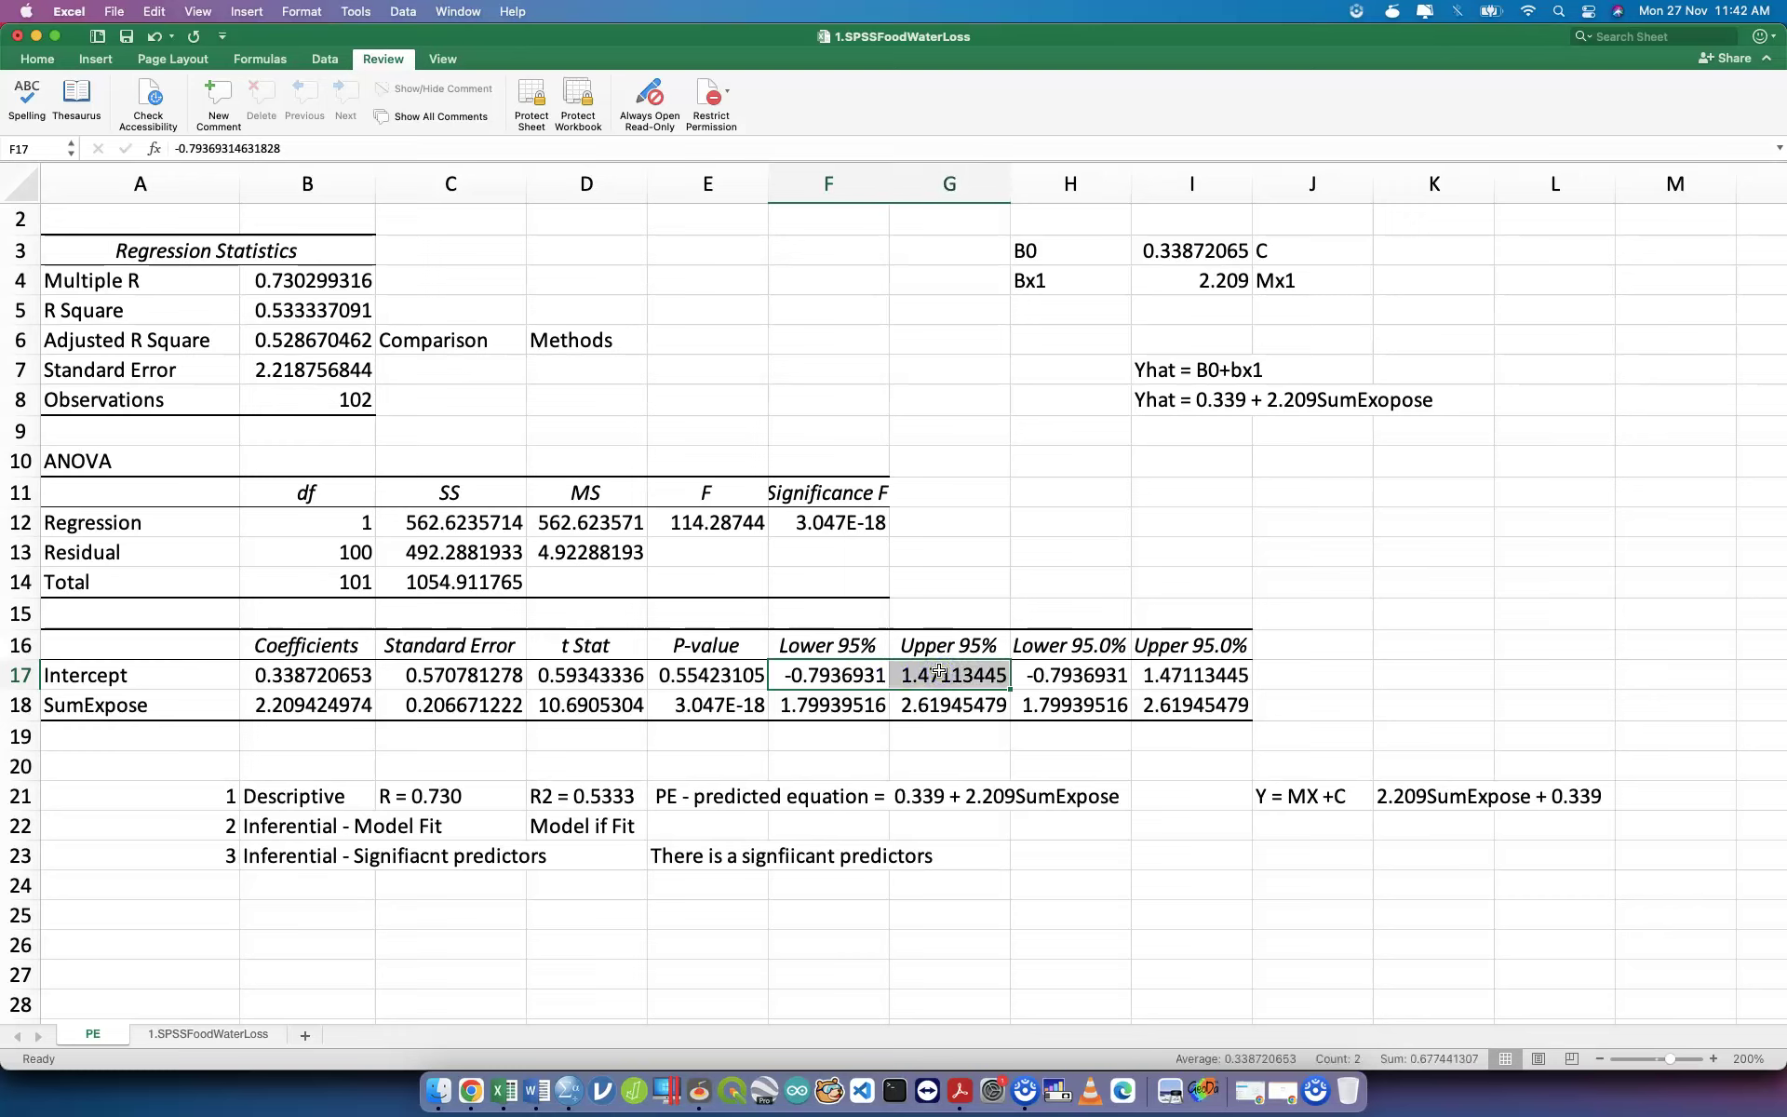
drag(870, 705, 937, 704)
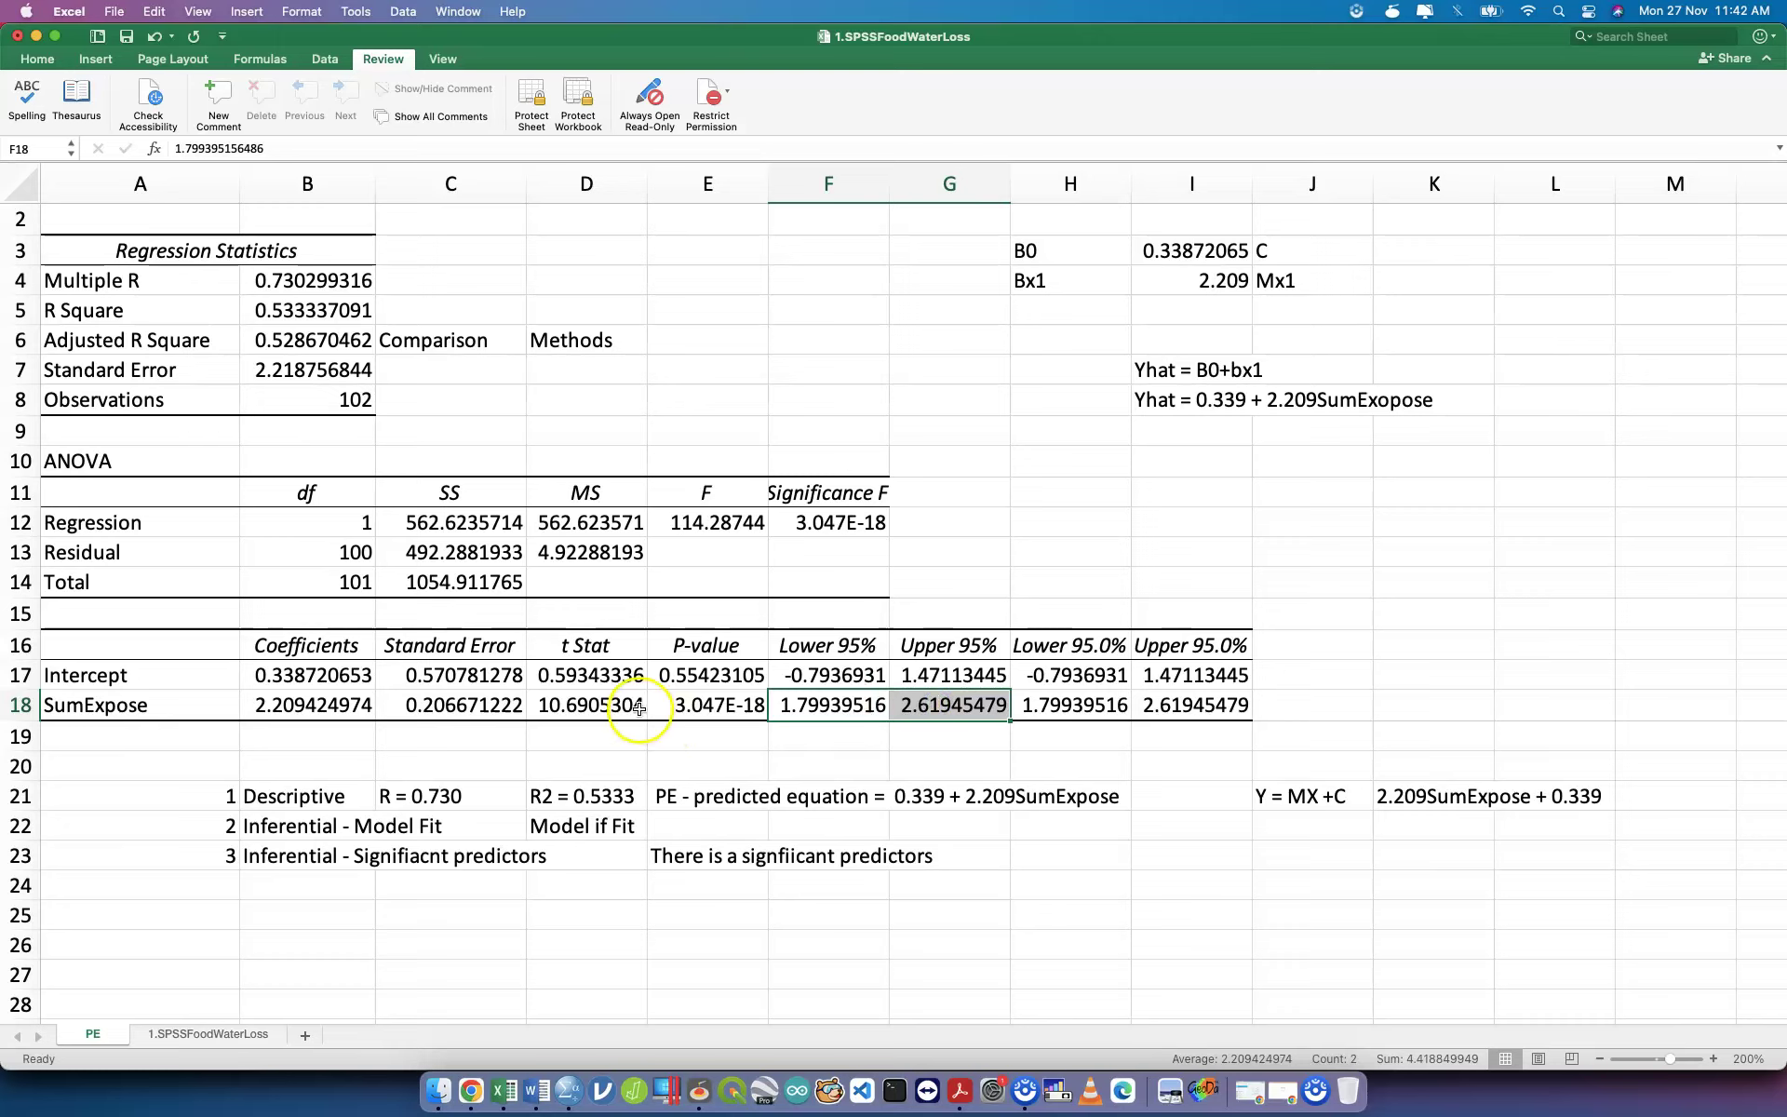
click(671, 700)
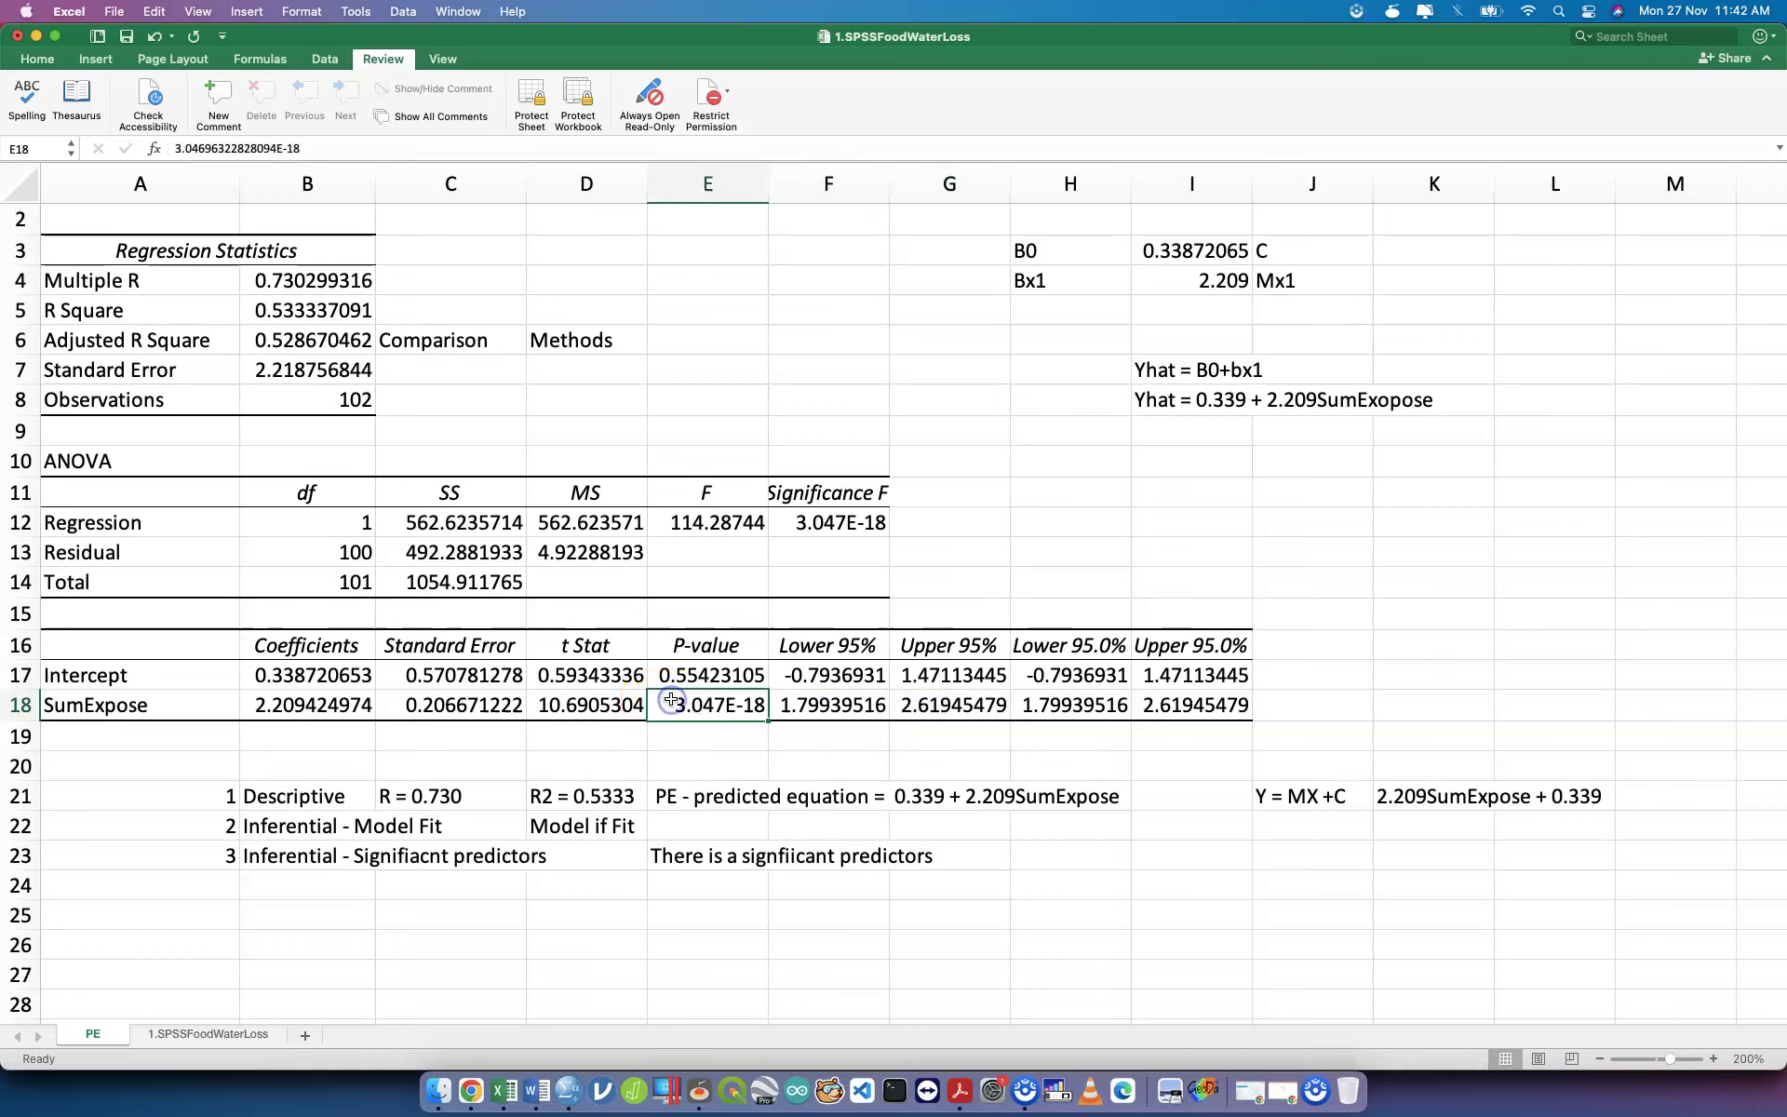
drag(824, 702, 945, 699)
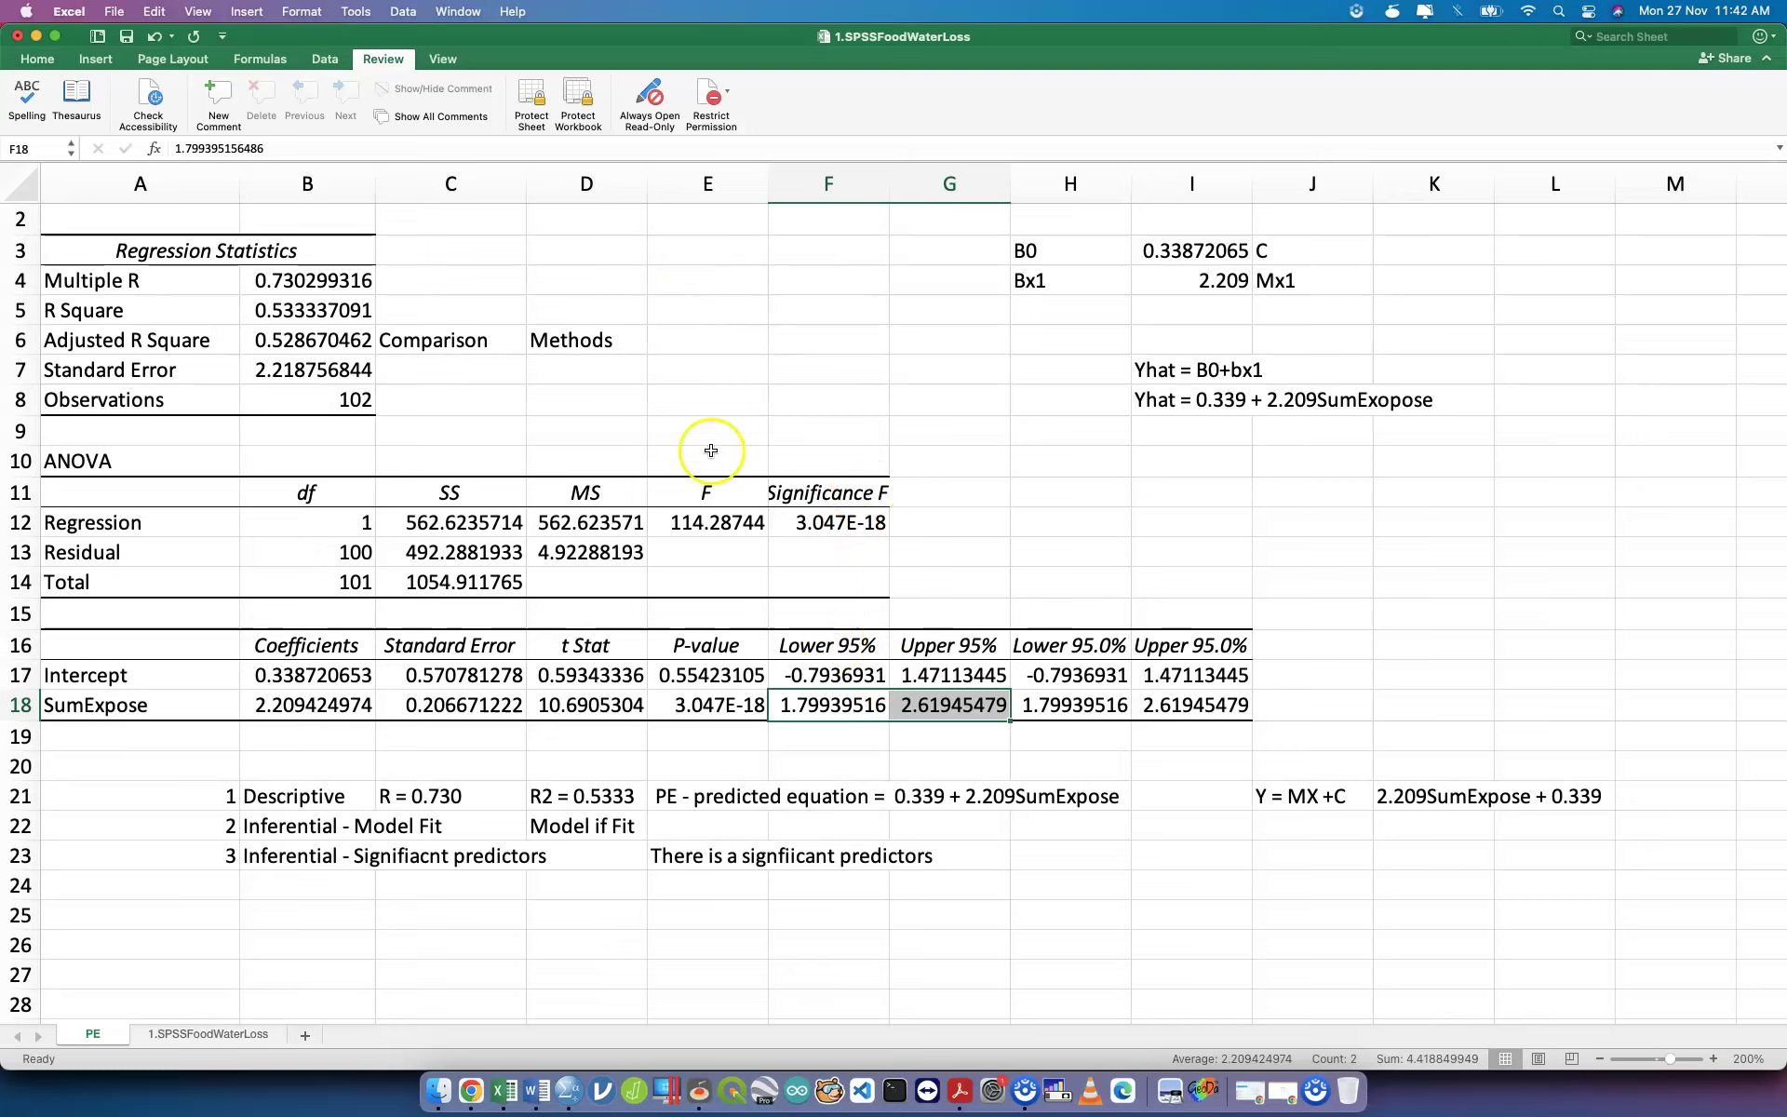
Close the 1.SPSSFoodWaterLoss workbook without saving and switch to the SPSS Data Editor with 1.SPSSFood.sav.
click(14, 39)
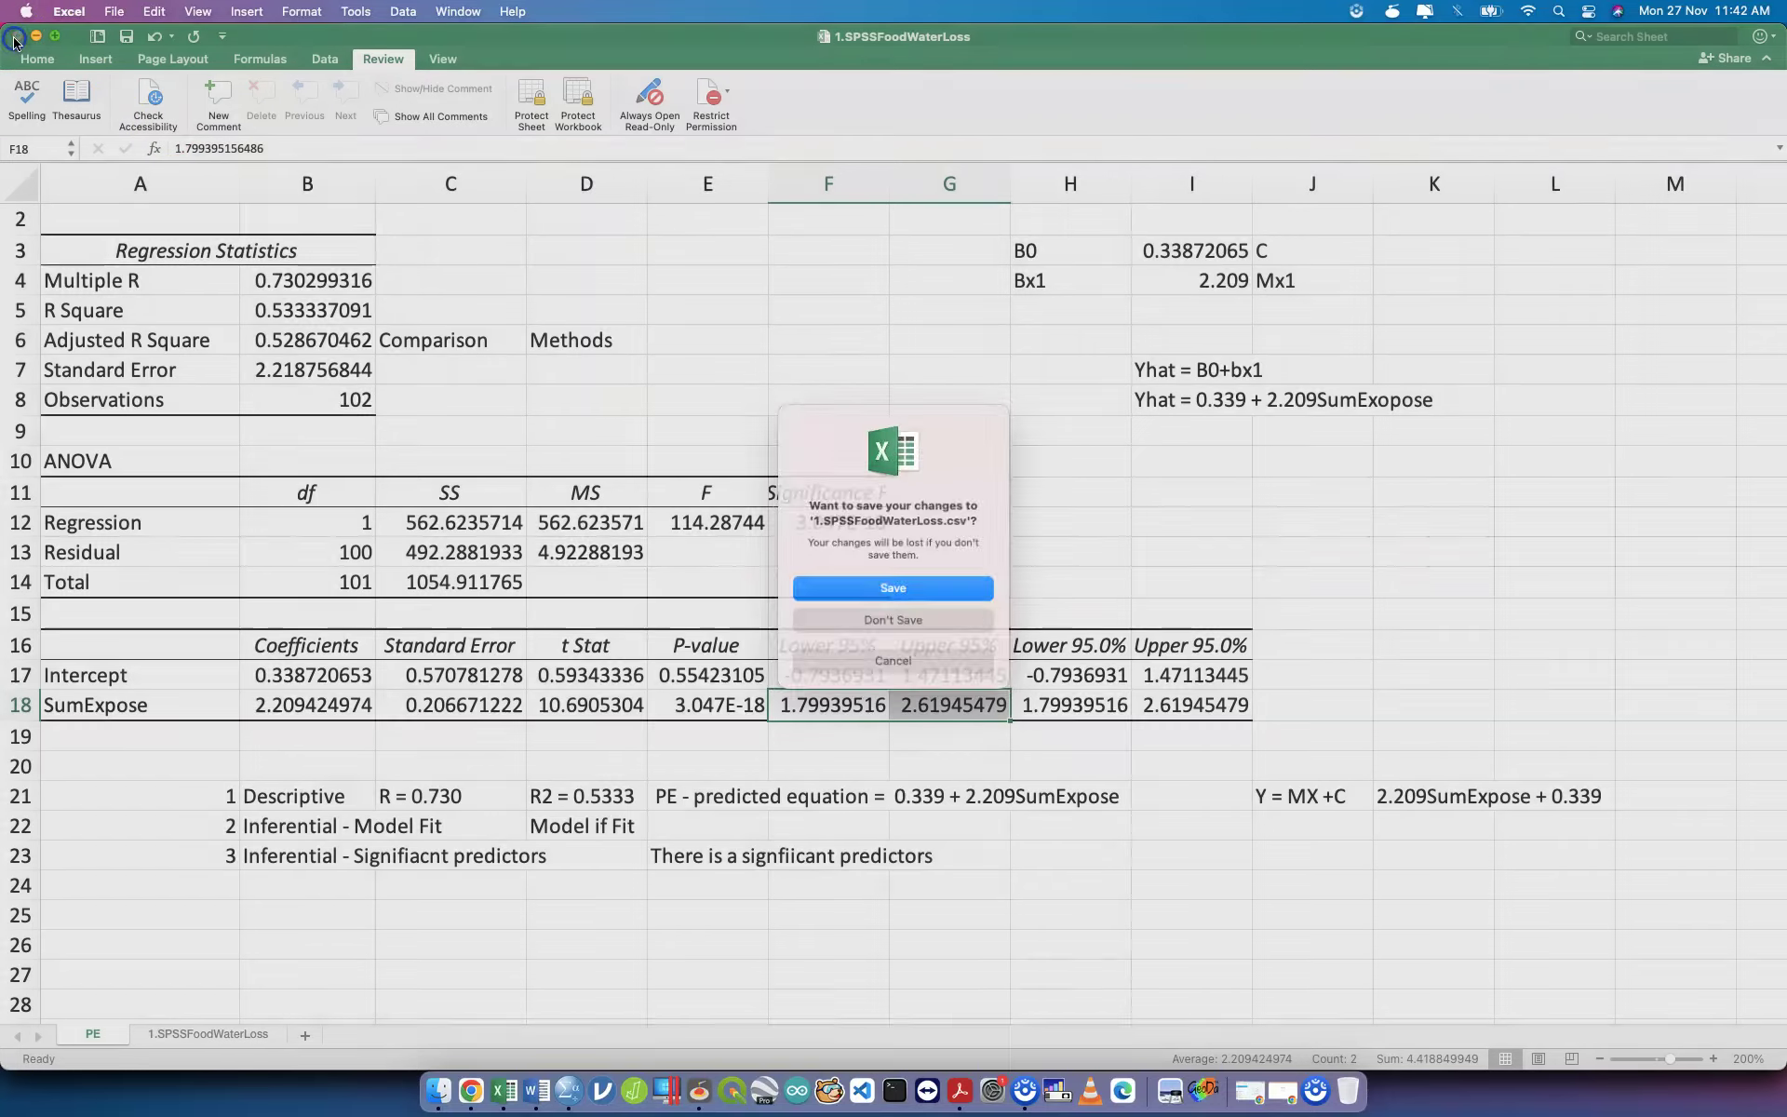
click(907, 623)
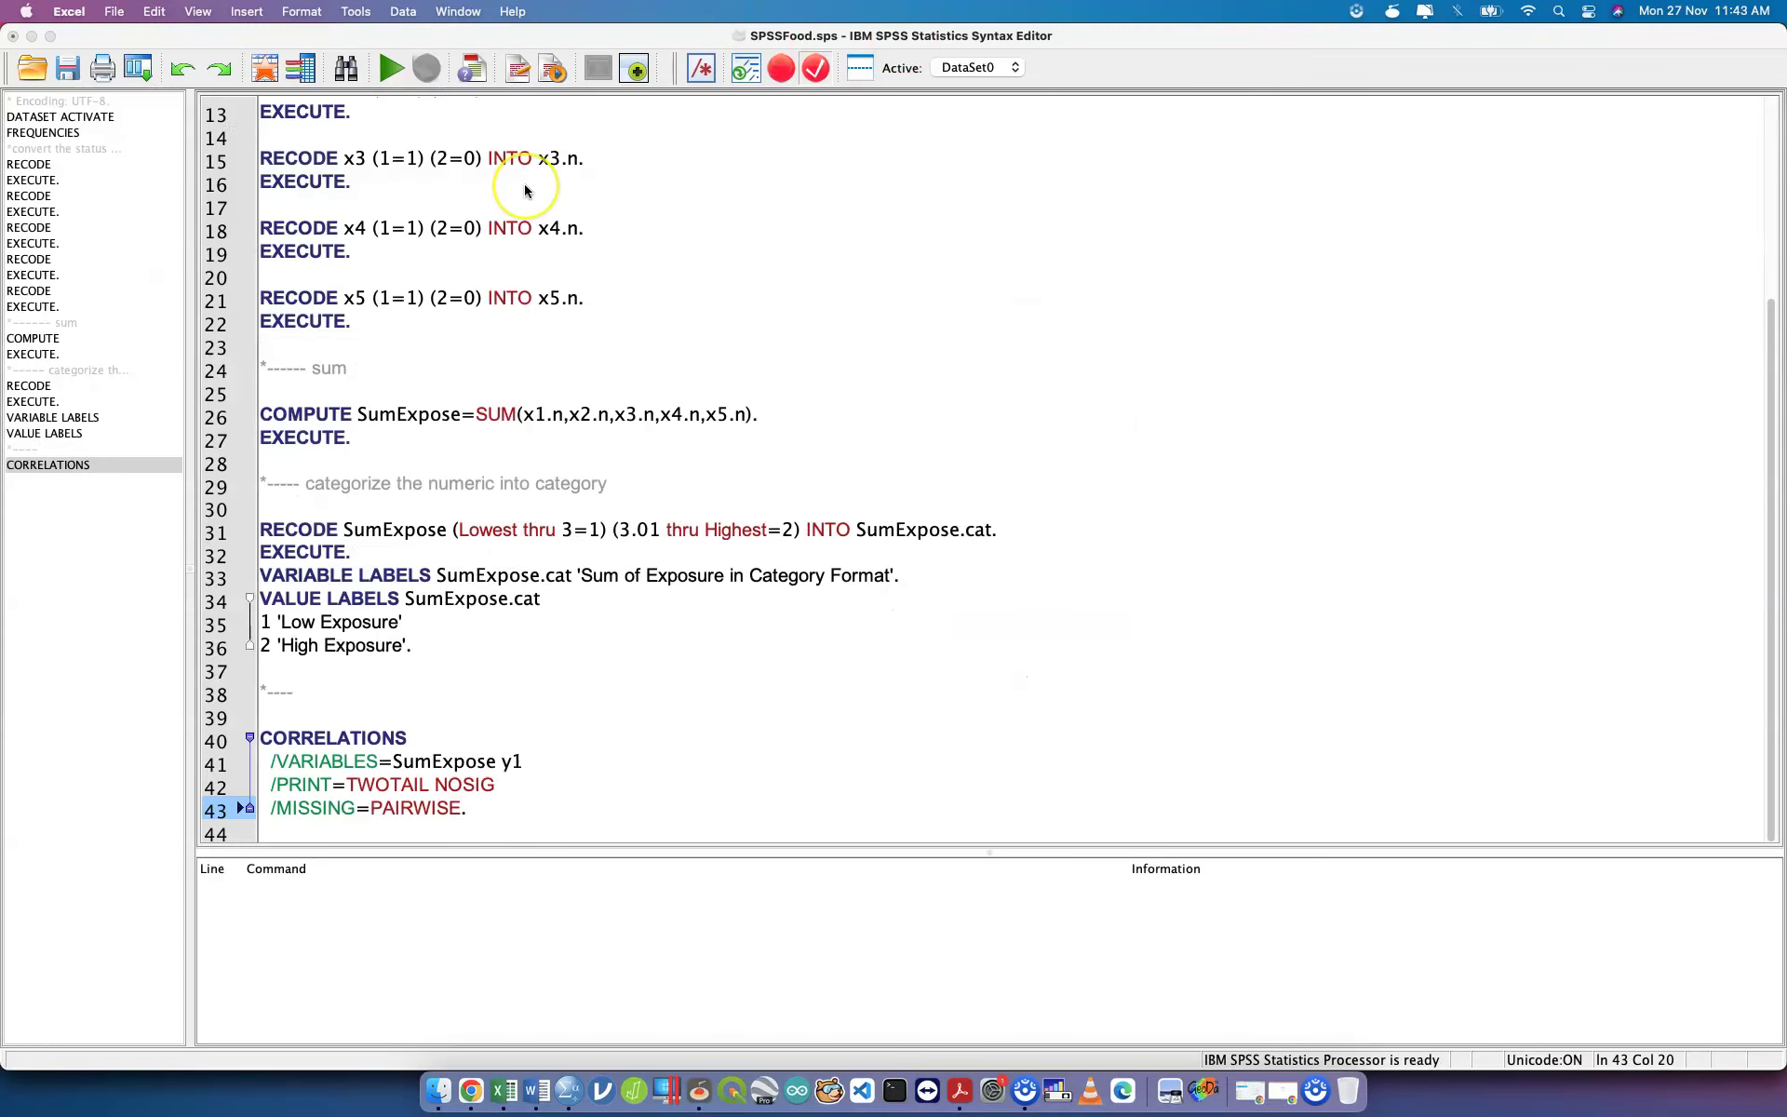
key(ctrl+Up)
click(885, 837)
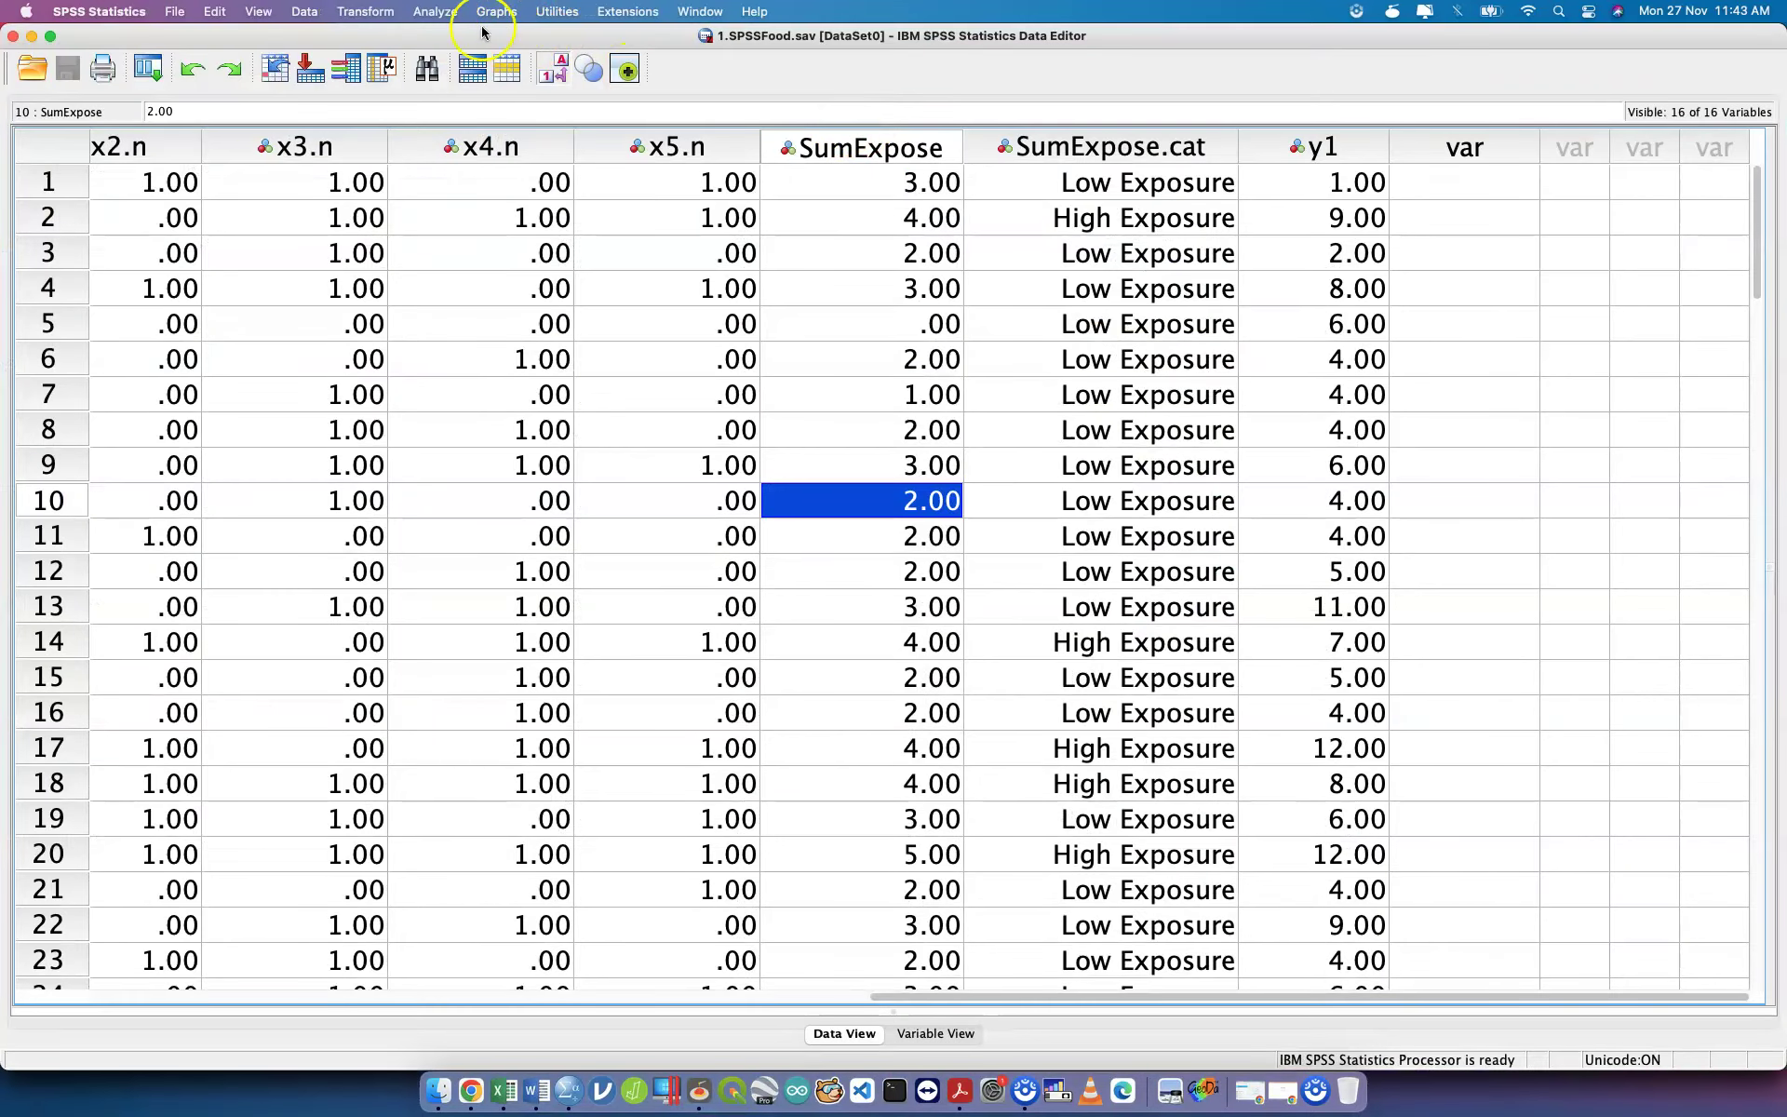
Set up a fresh linear regression after resetting the old settings, with Volume water Loss [y1] as dependent and SumExpose as independent variable.
click(434, 11)
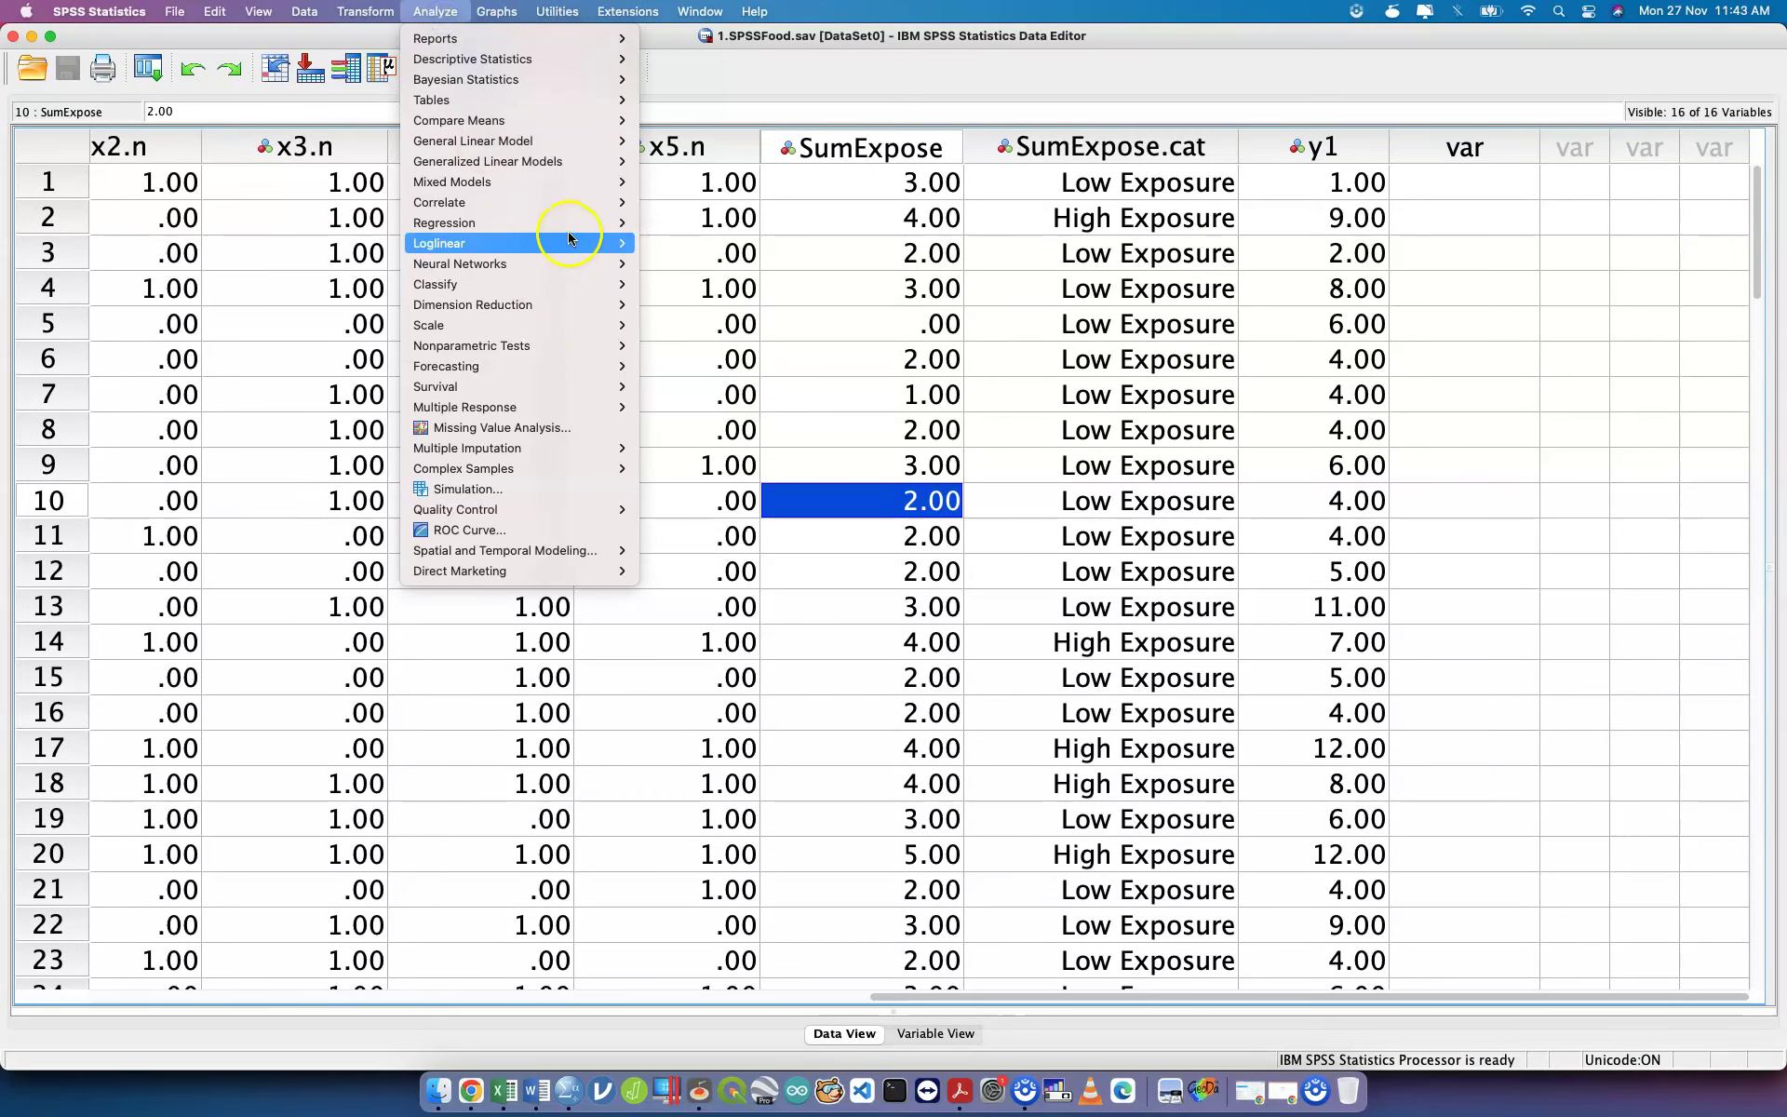
mouse_move(573, 222)
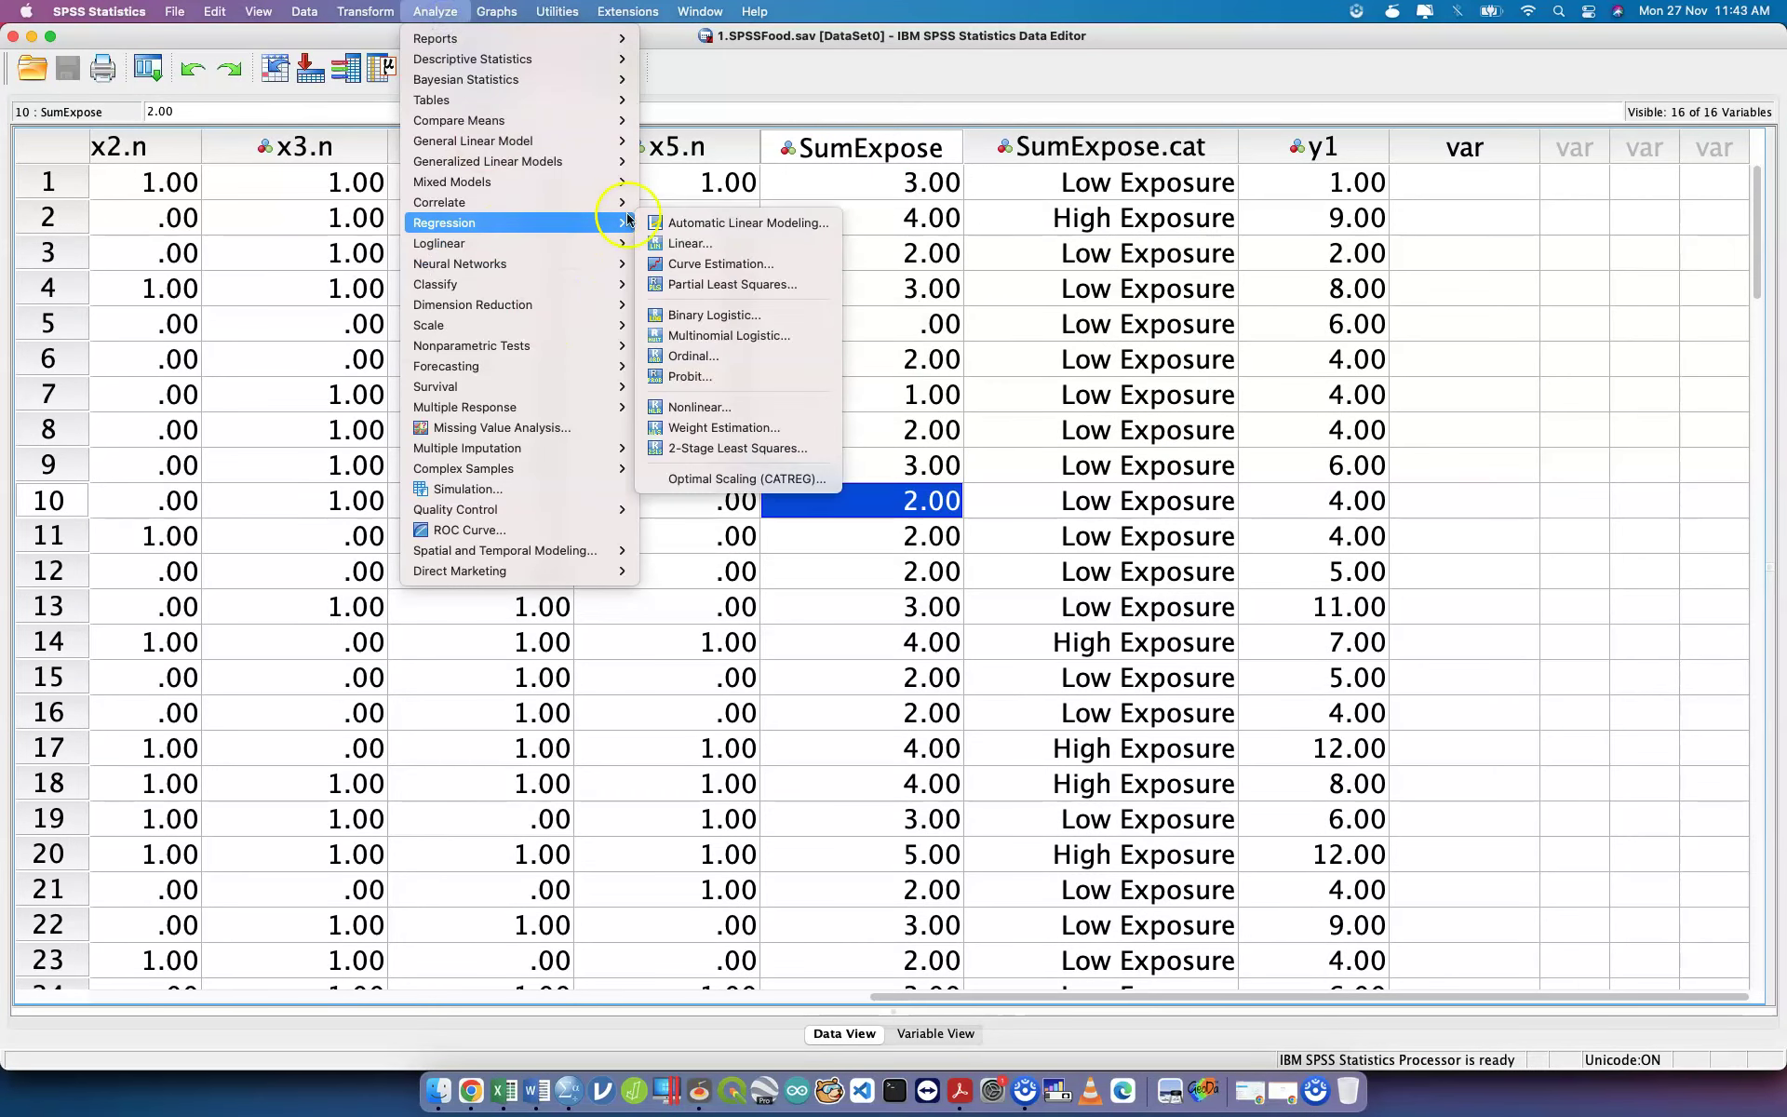
click(694, 244)
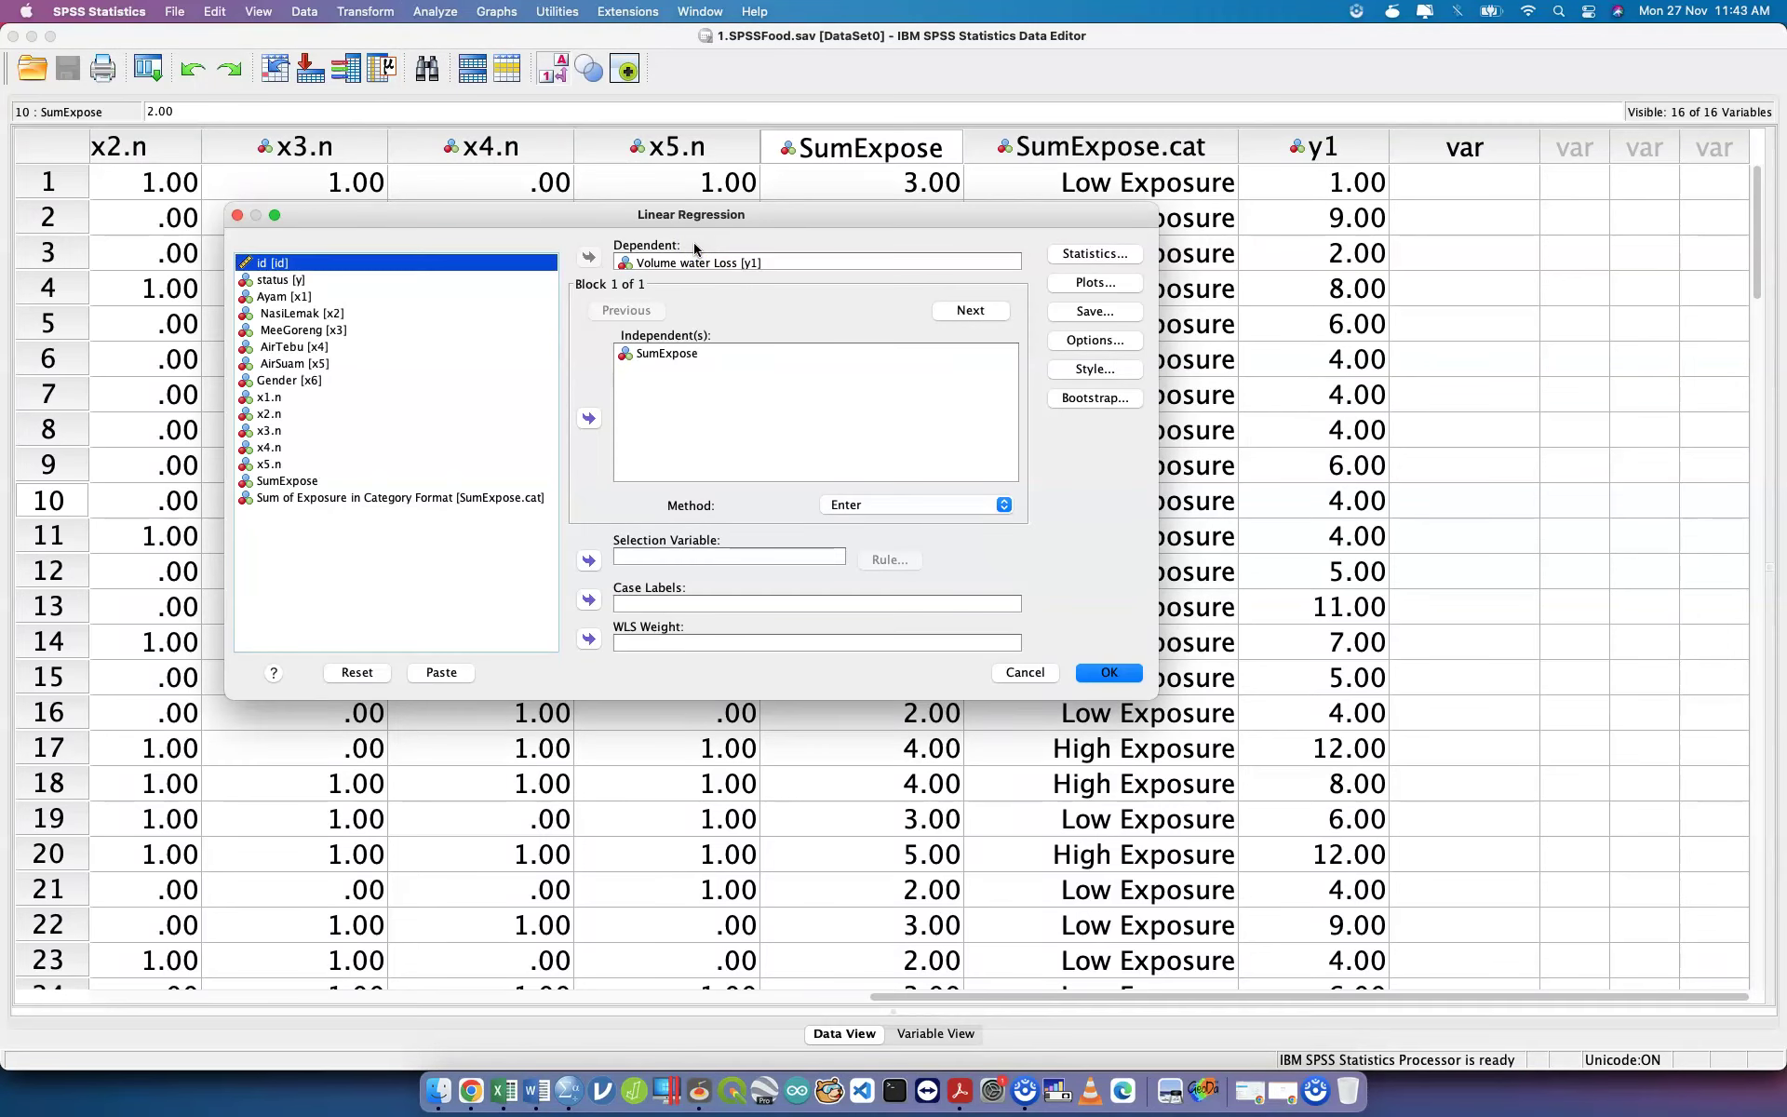
click(354, 672)
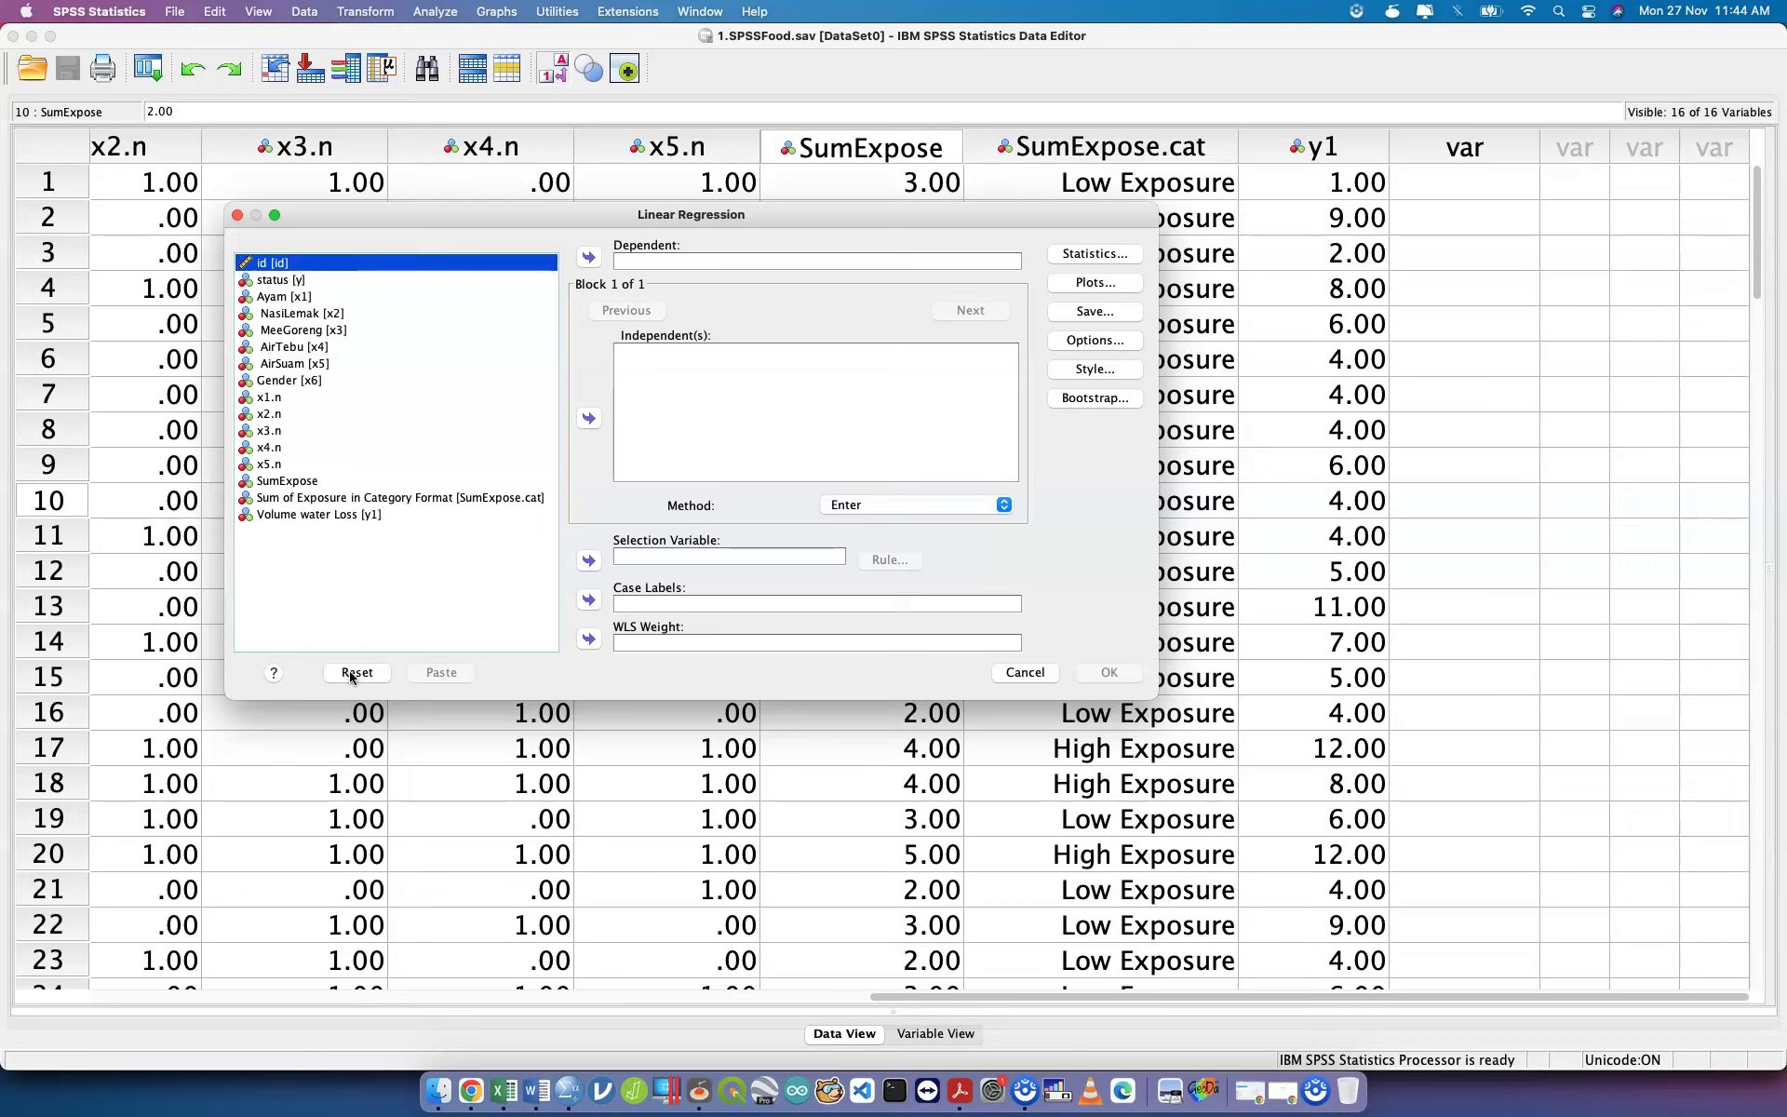
click(366, 513)
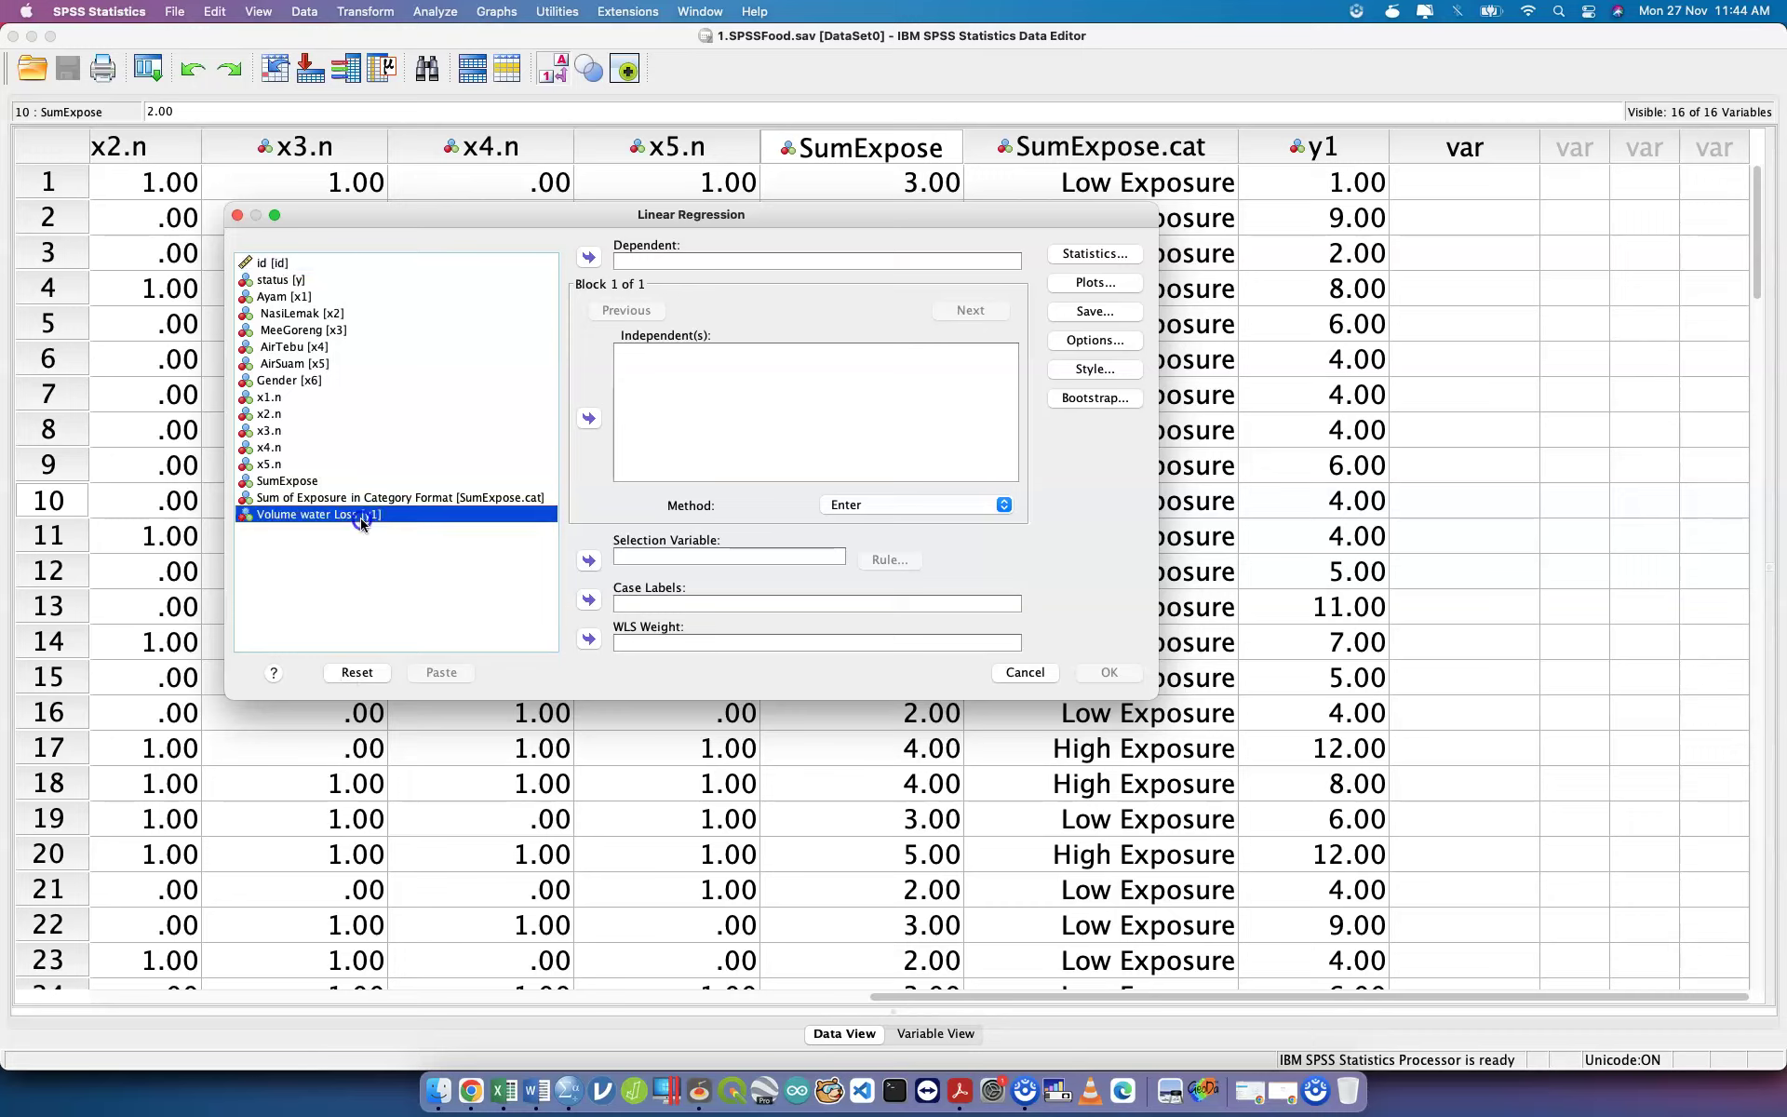
click(591, 259)
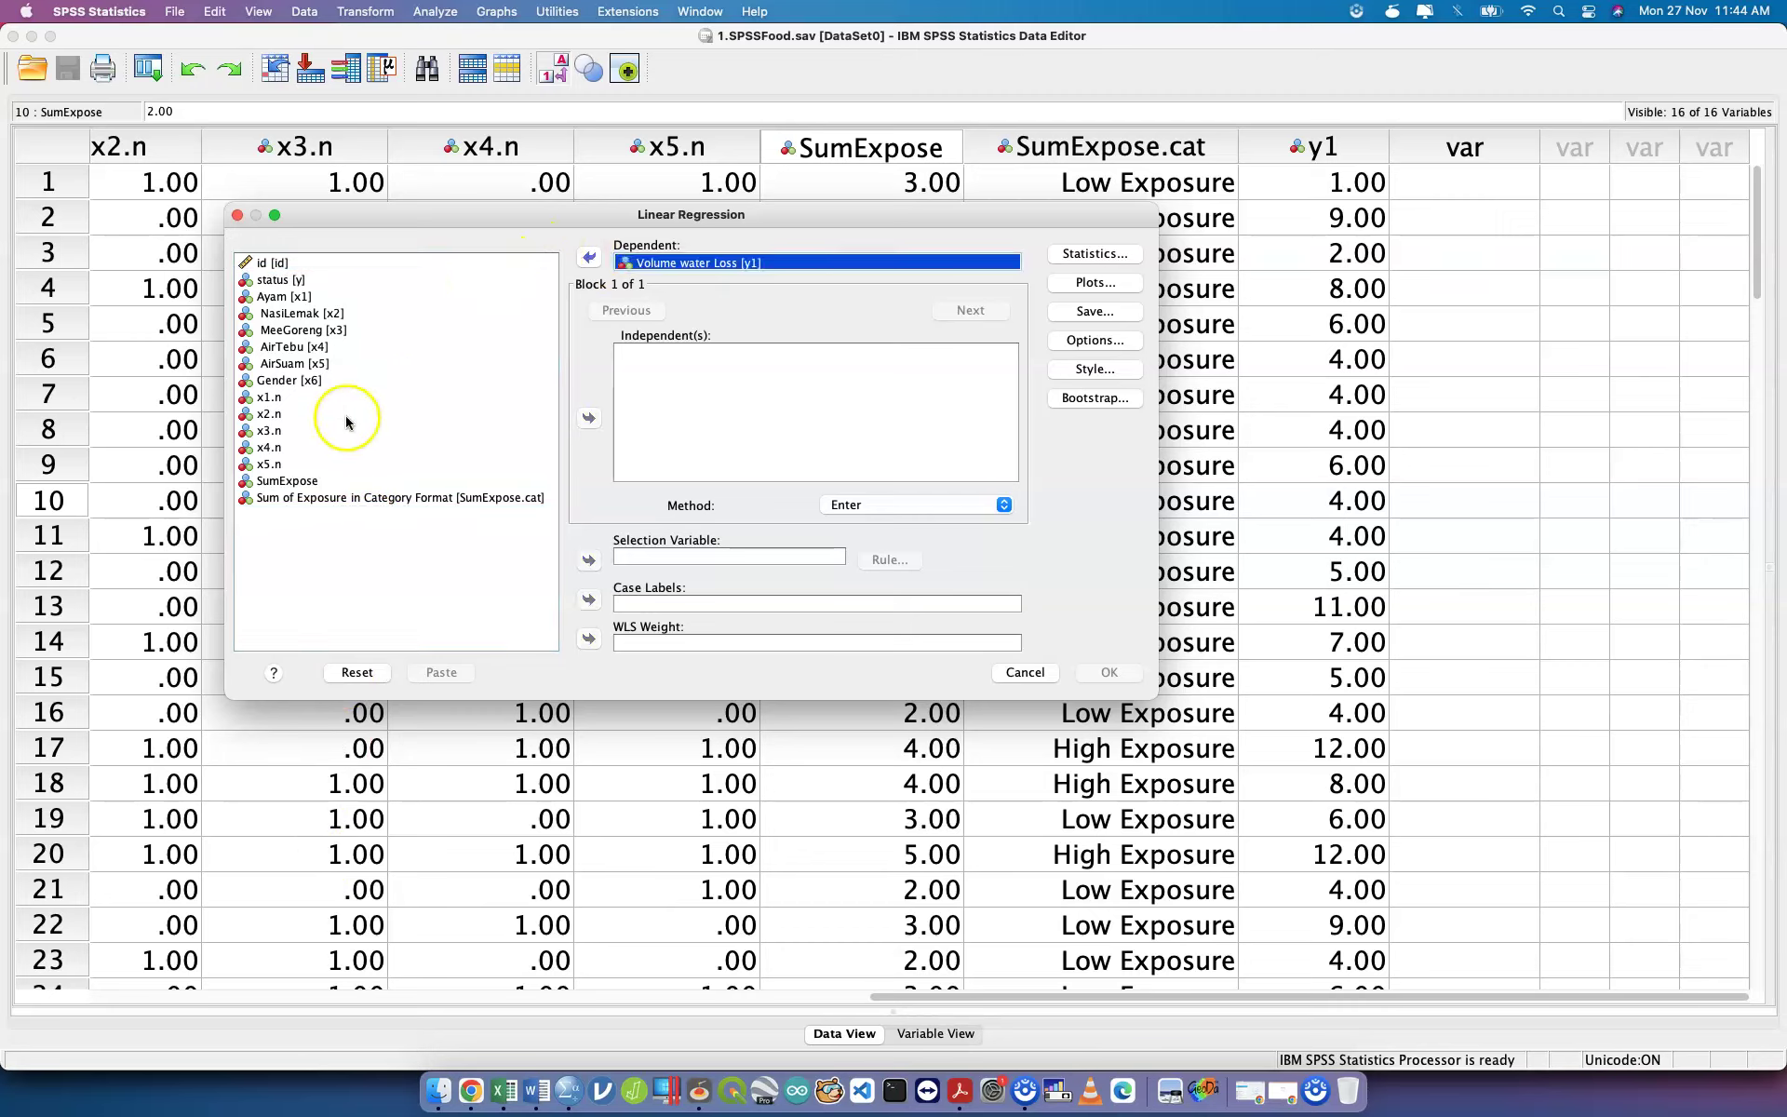
click(310, 483)
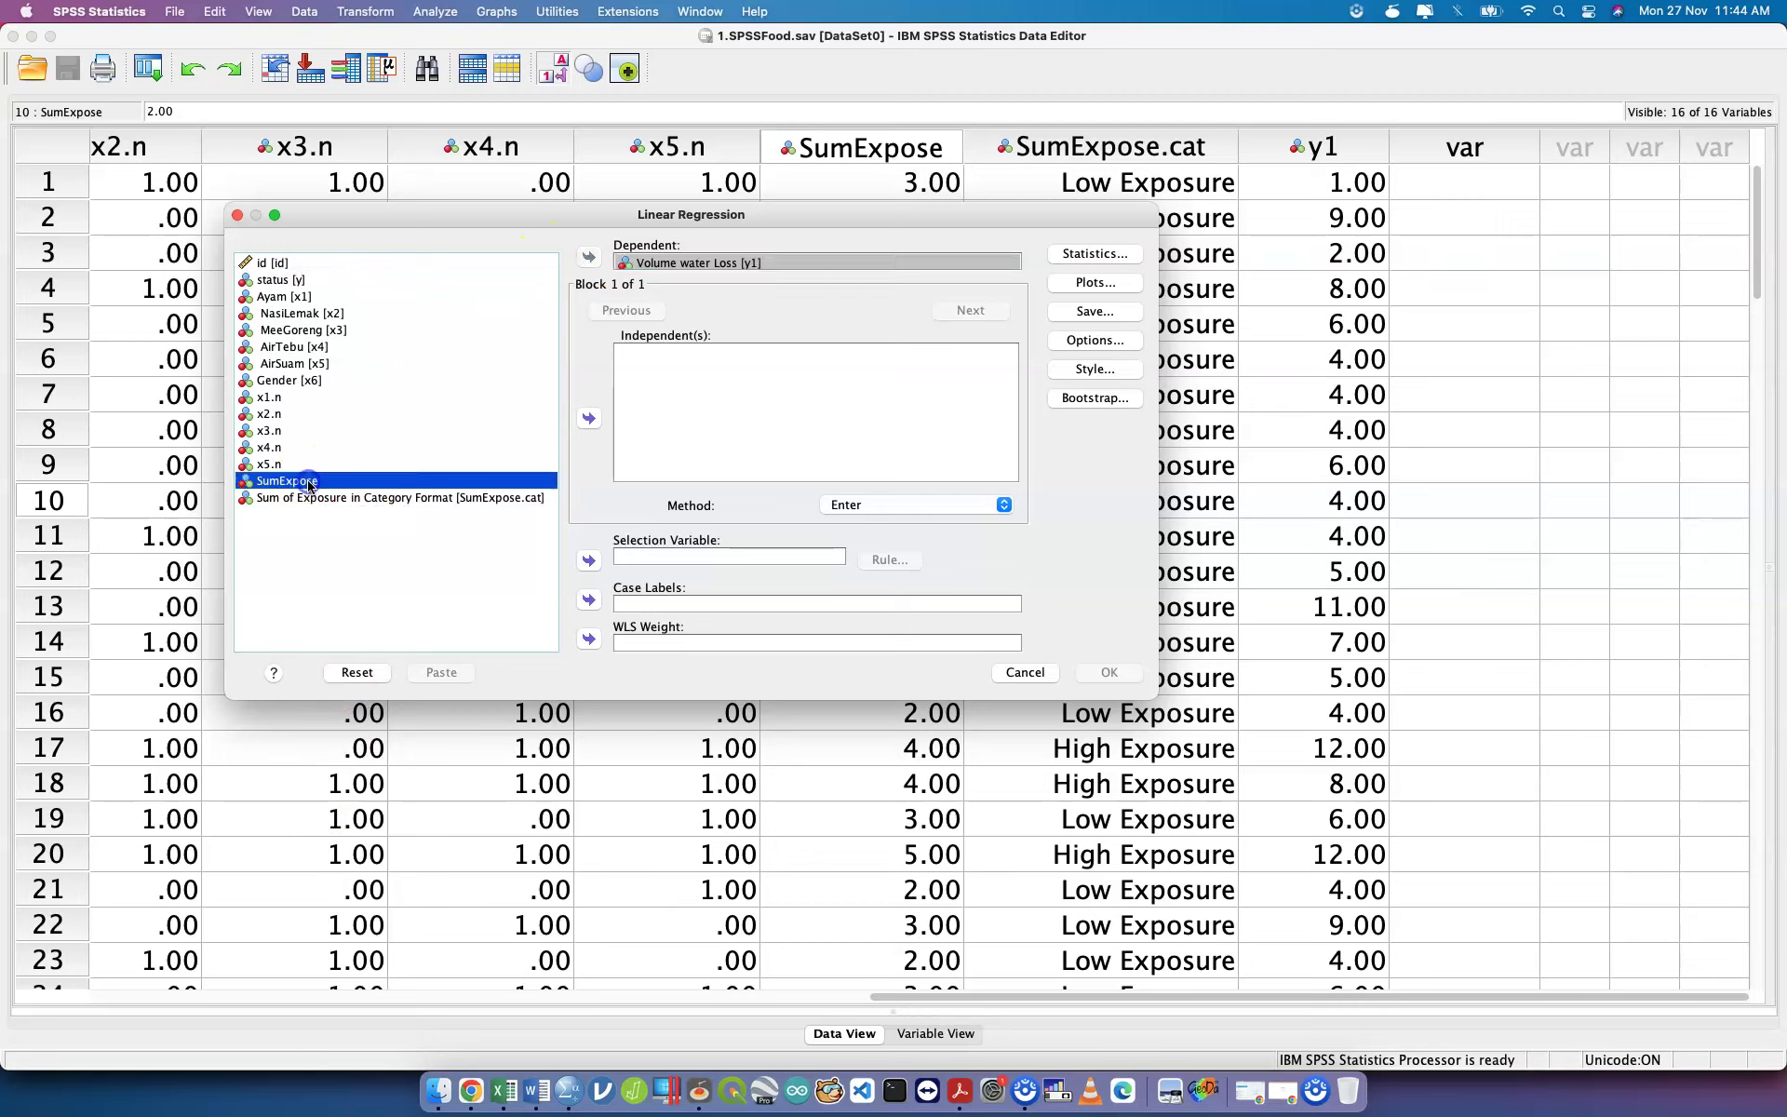
click(588, 418)
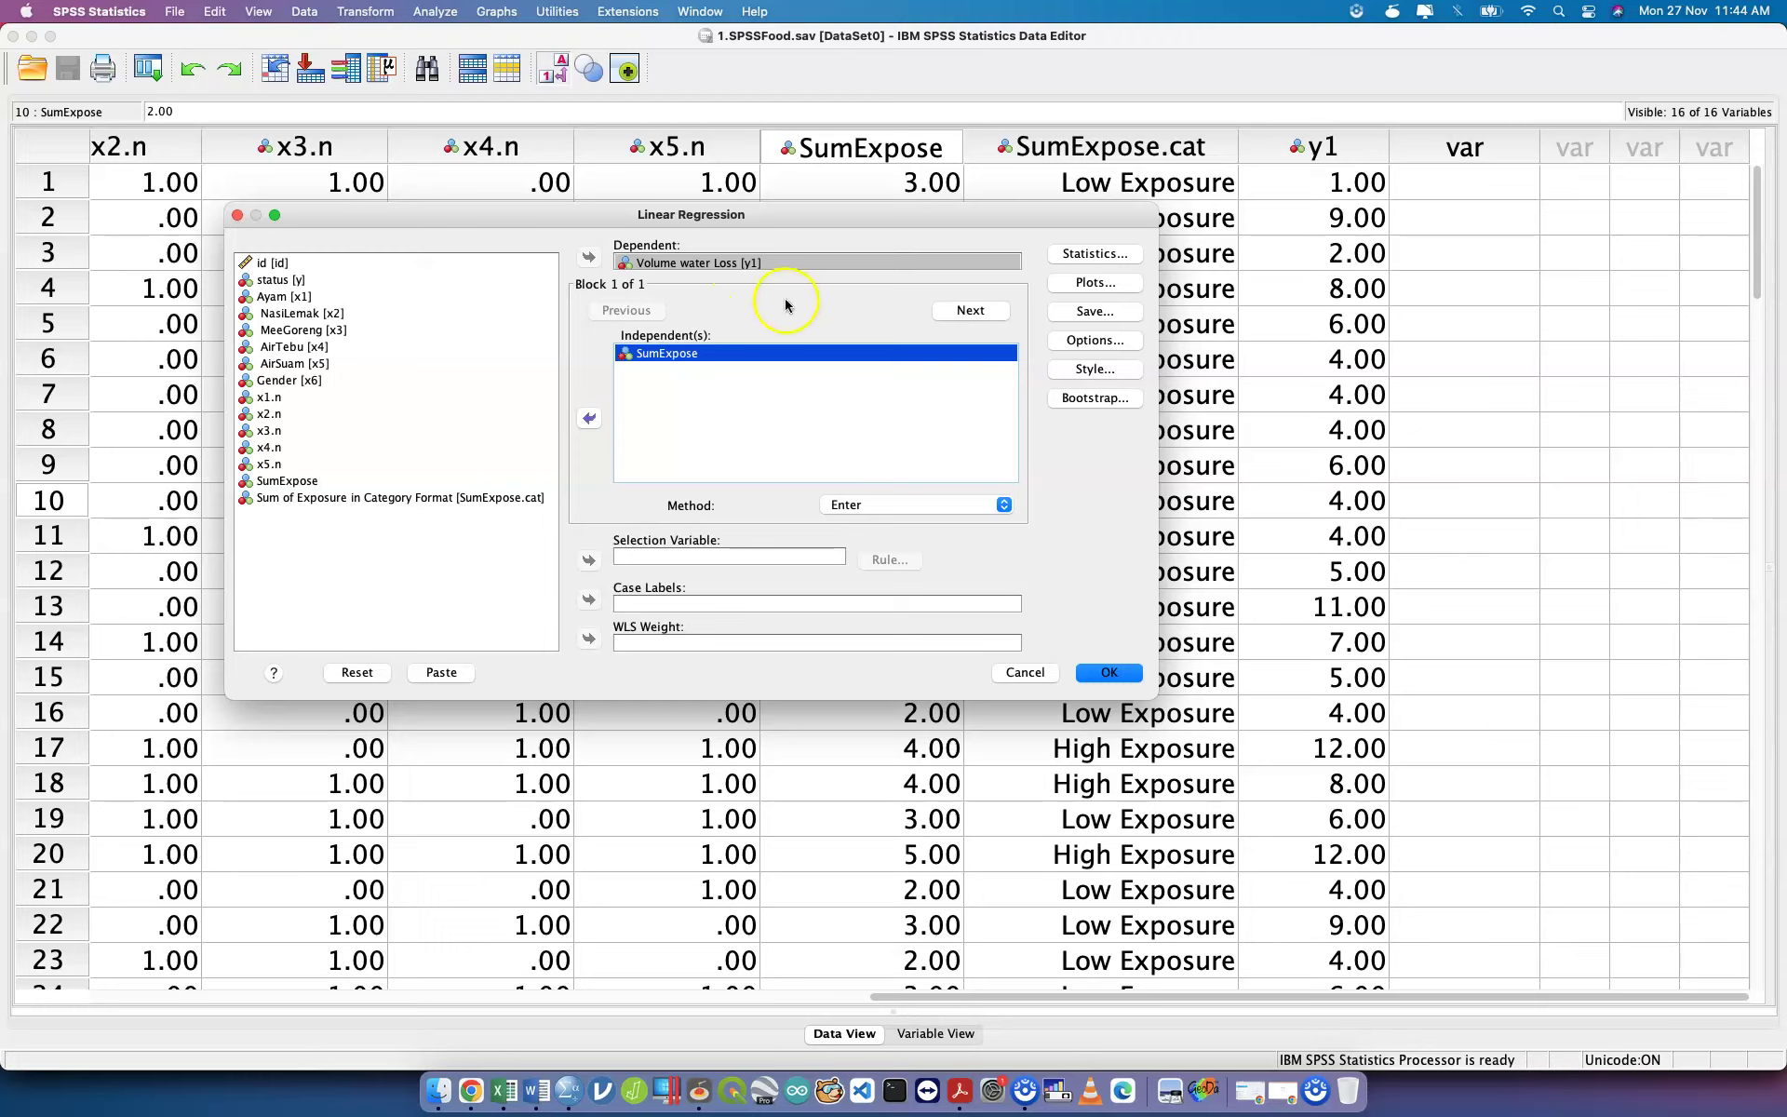
Request 95% confidence intervals, descriptives and collinearity diagnostics in the linear regression's statistics.
click(1096, 256)
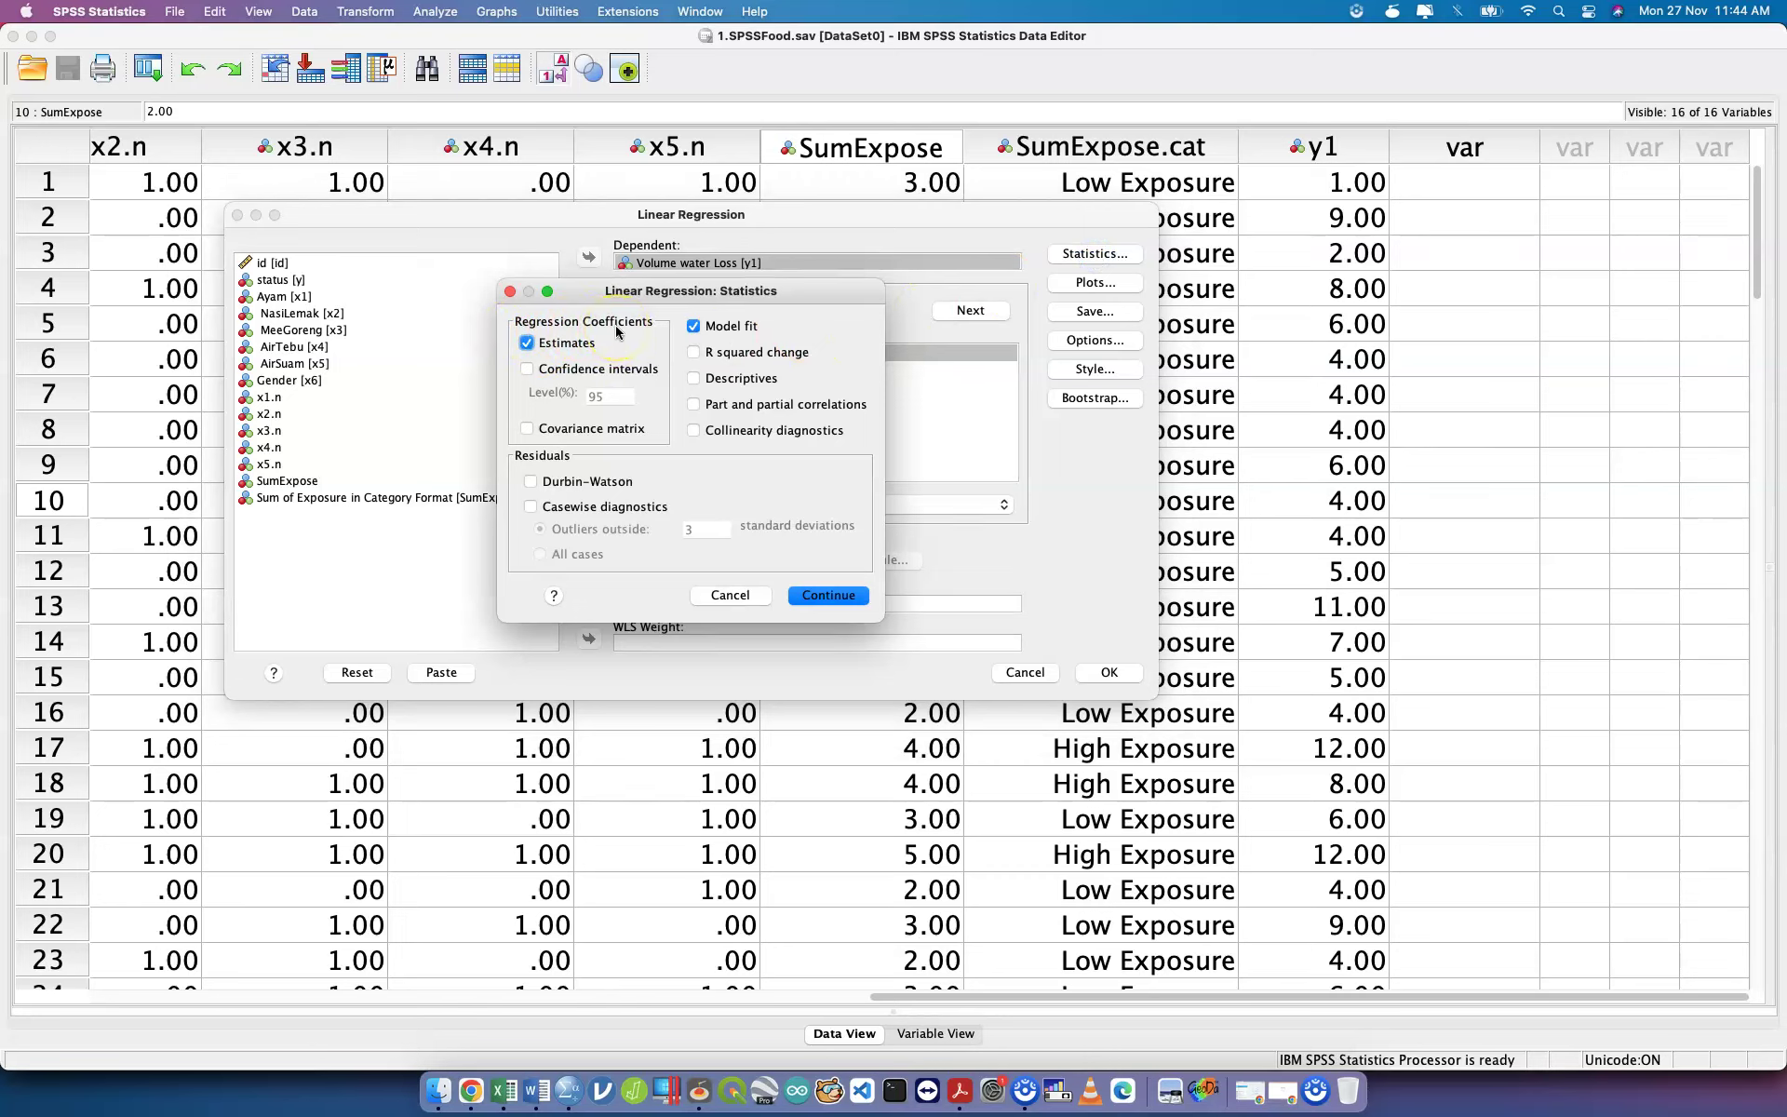
click(527, 371)
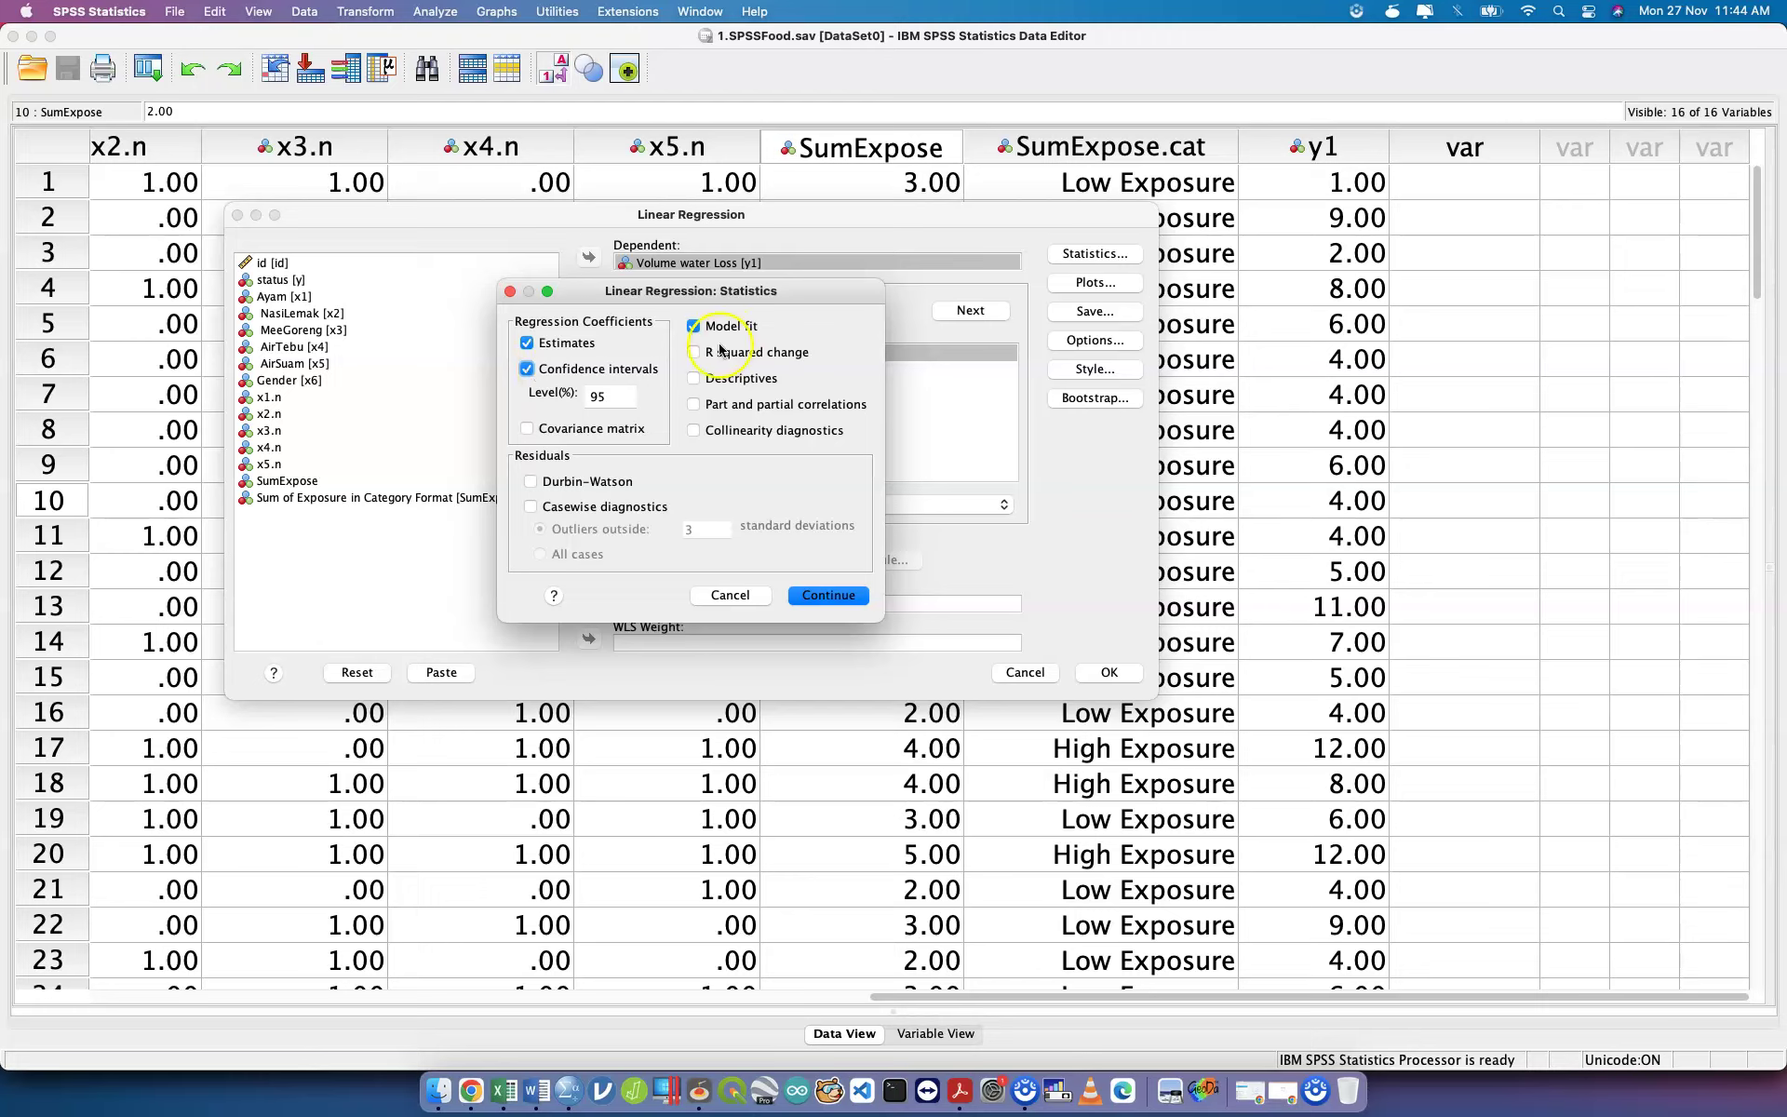
click(692, 379)
click(694, 432)
click(827, 602)
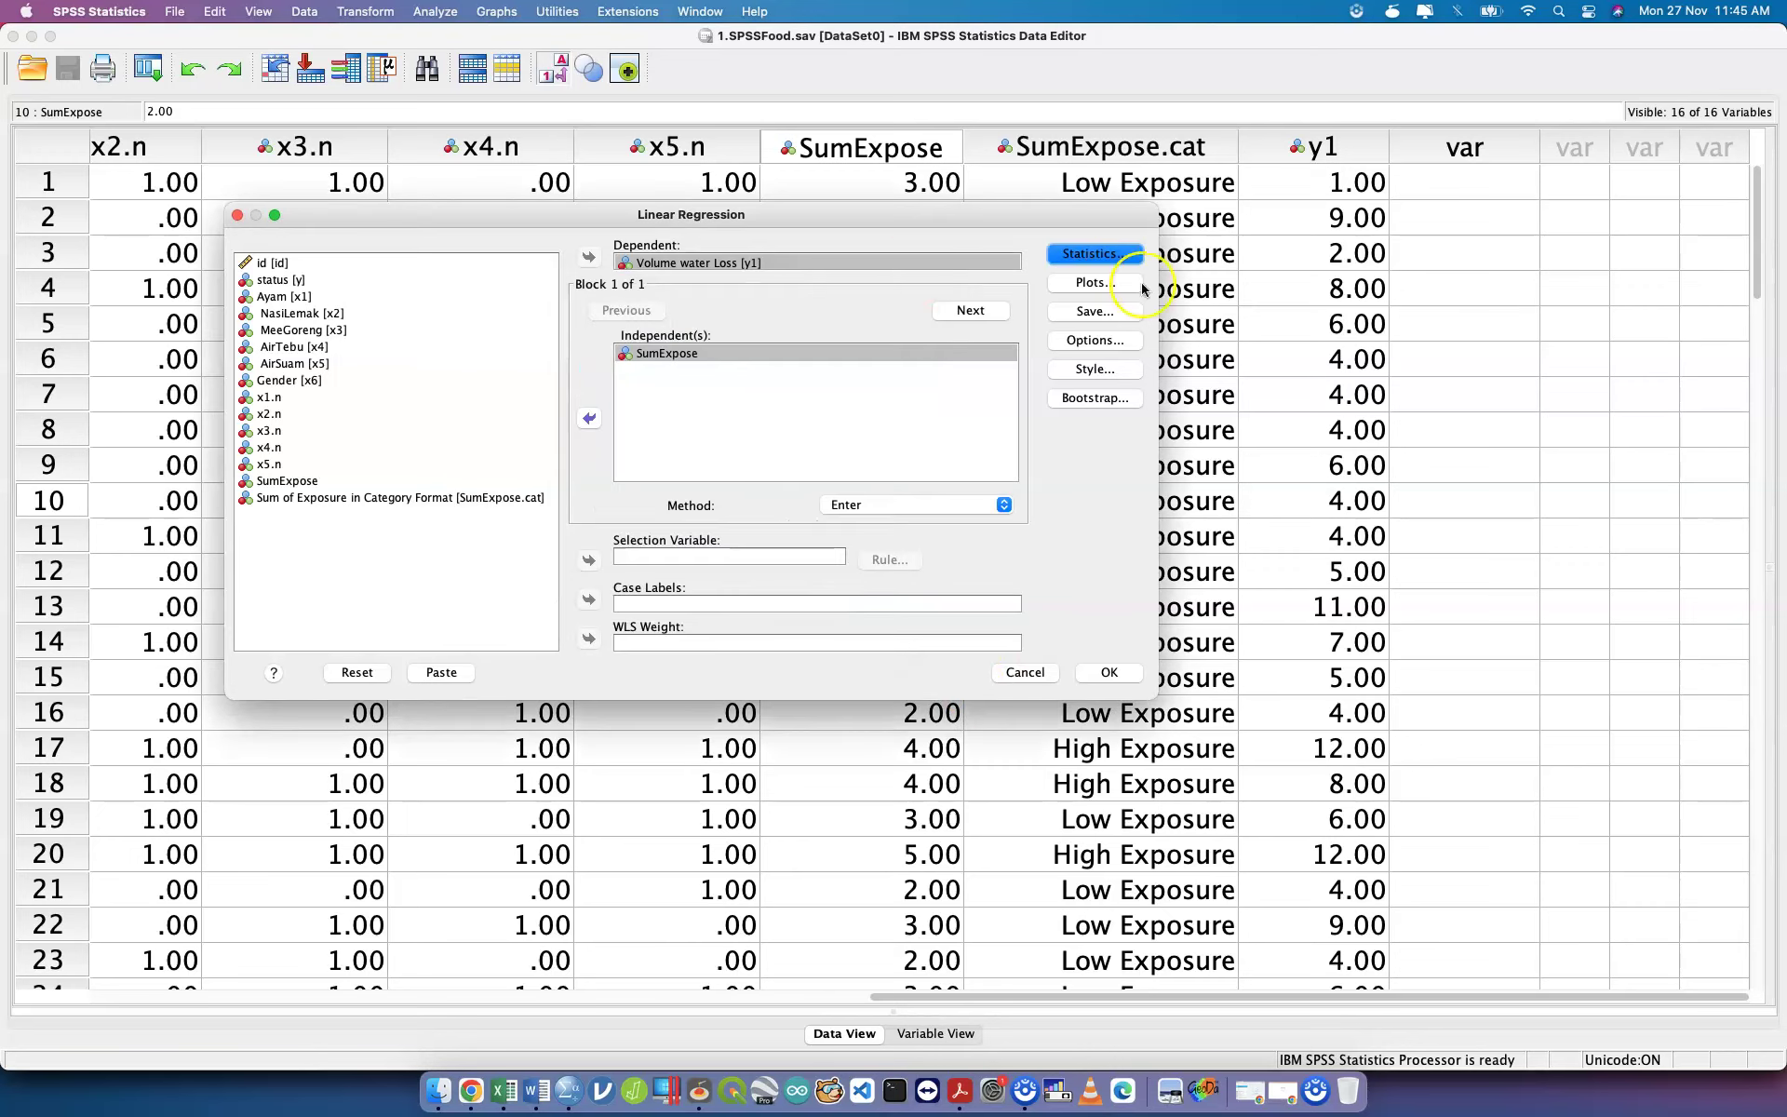
Review the linear regression's plot, save and option settings, cancelling each, and look at the second predictor block before returning to the first.
click(1094, 282)
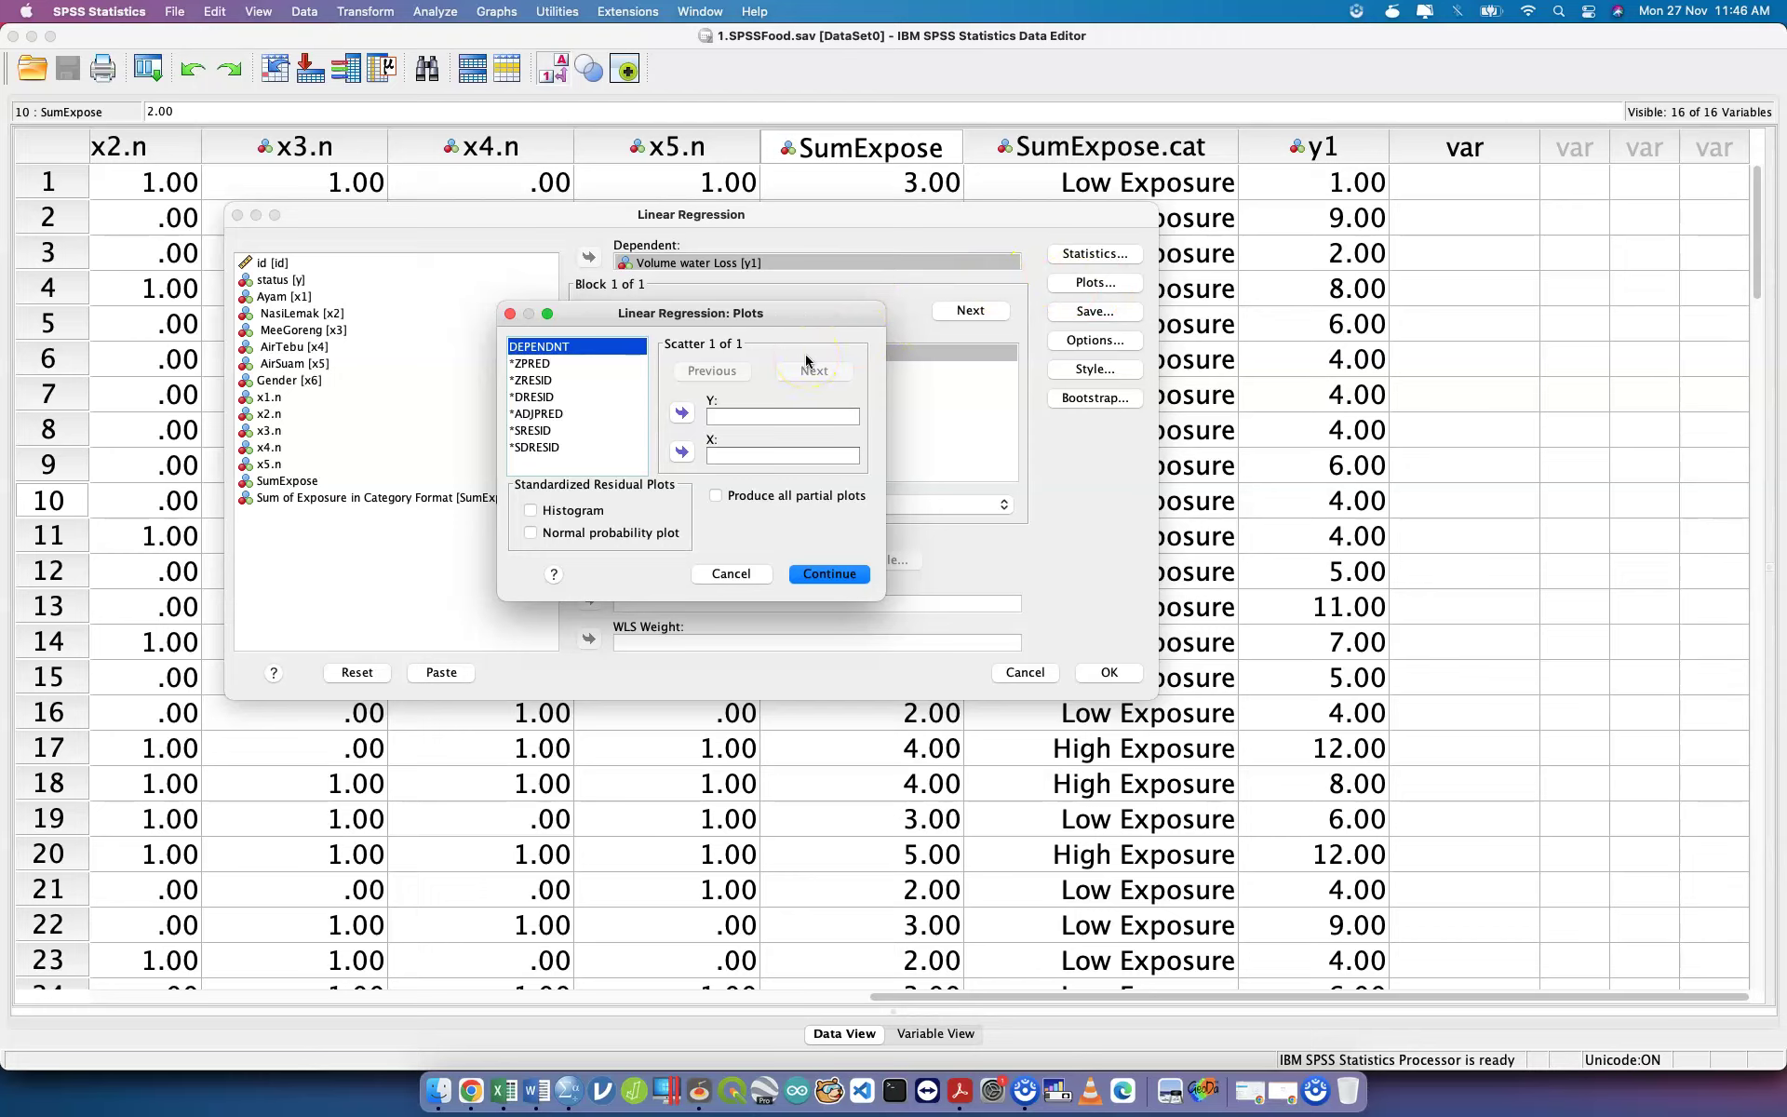
click(546, 368)
click(553, 385)
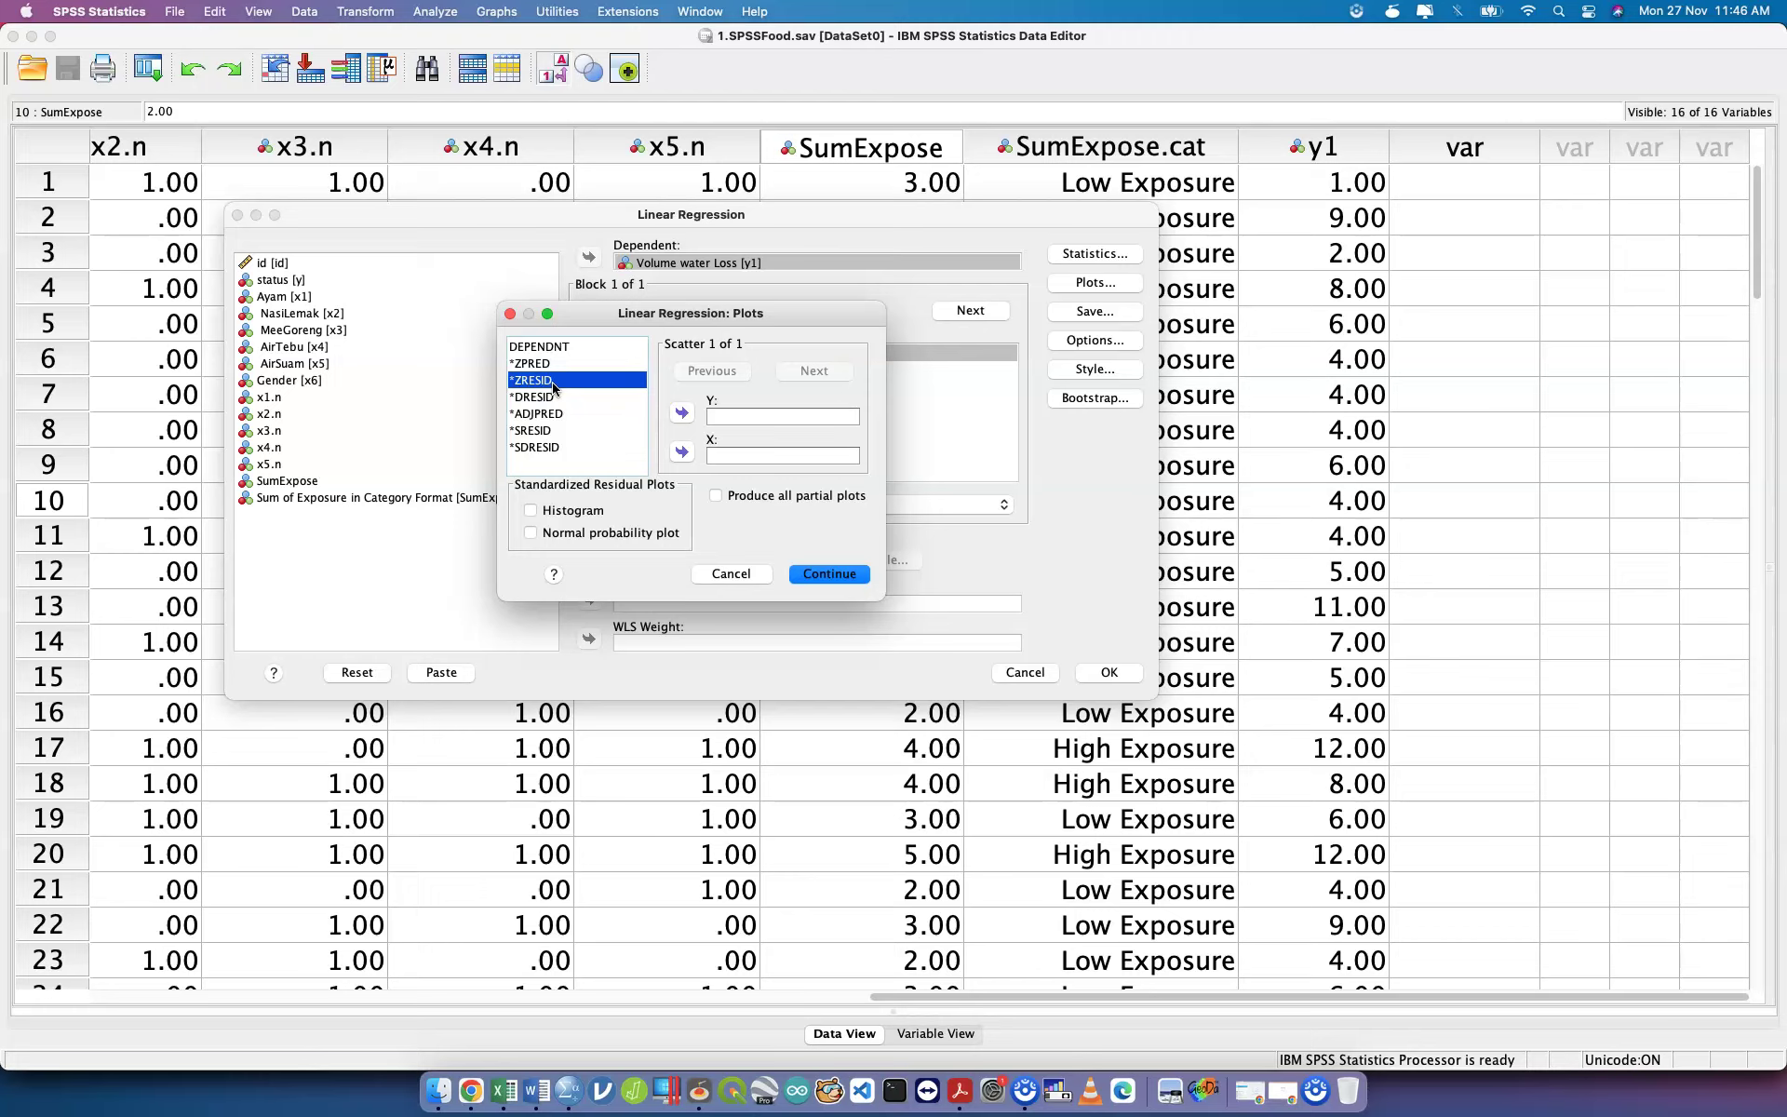
click(742, 573)
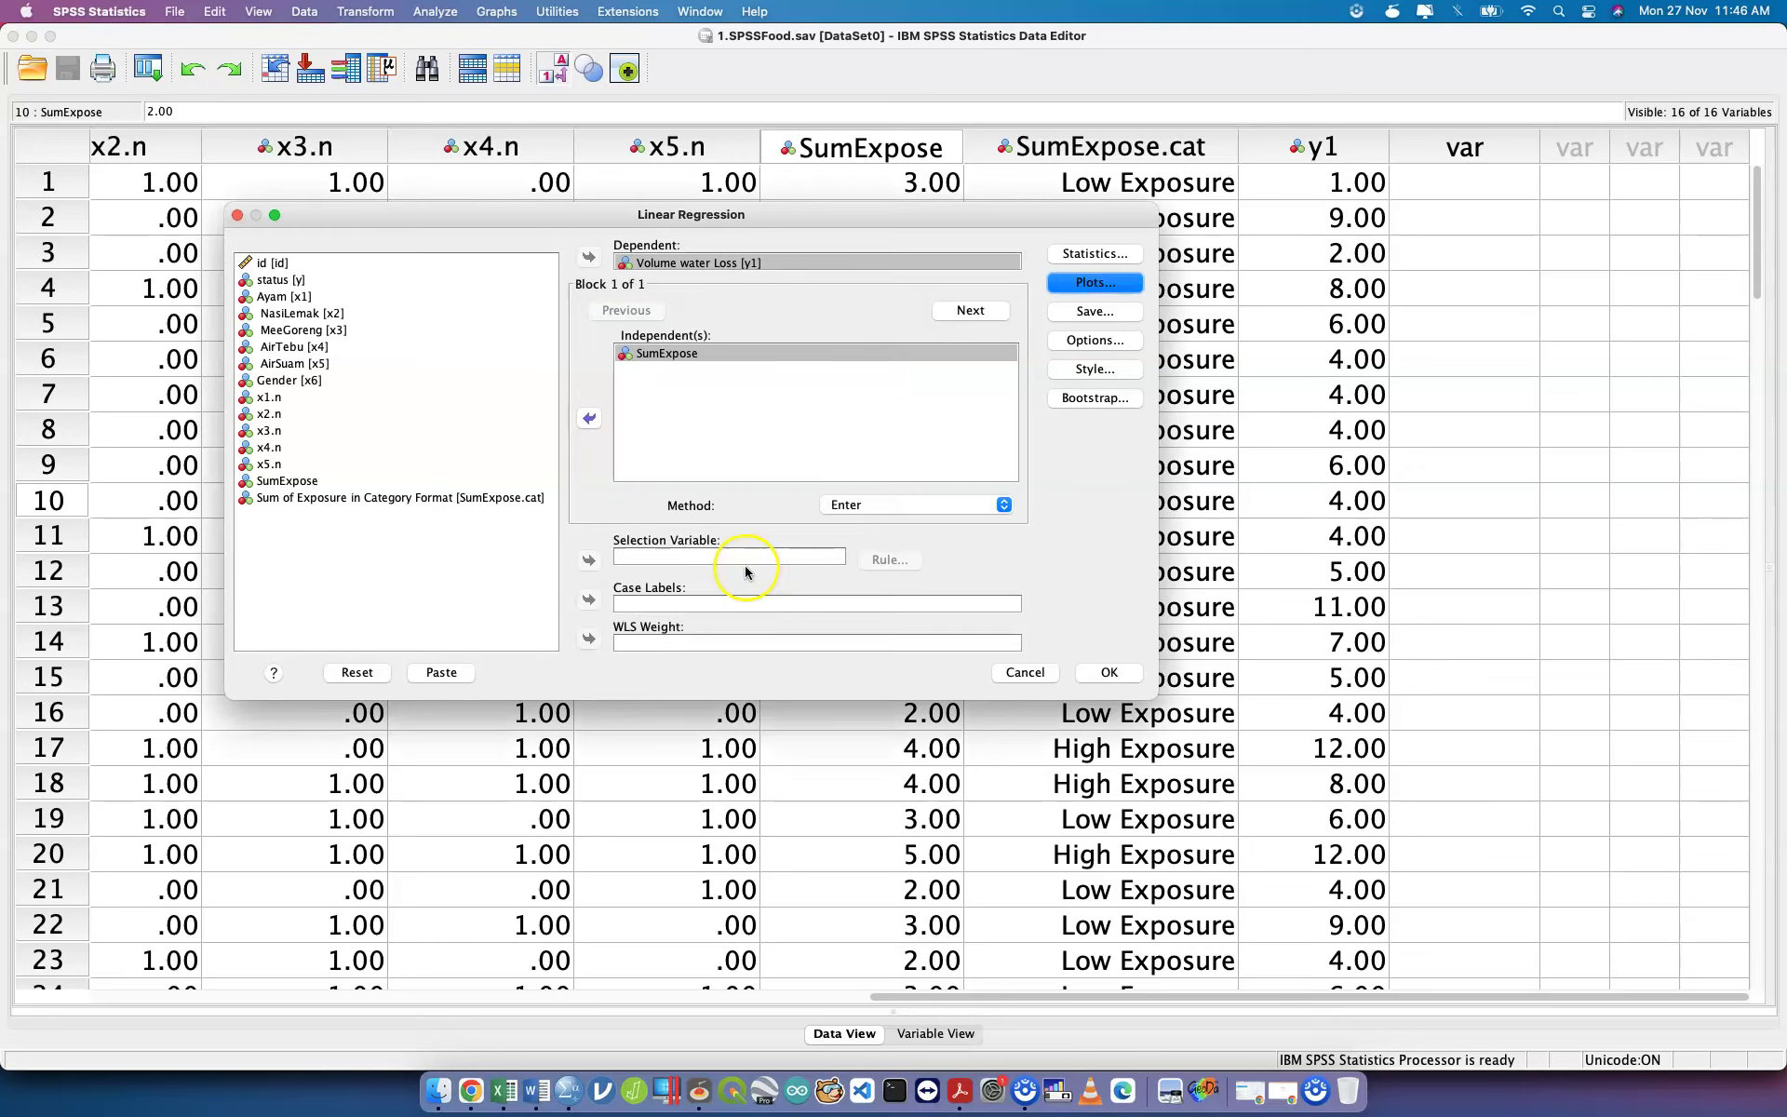
click(1118, 315)
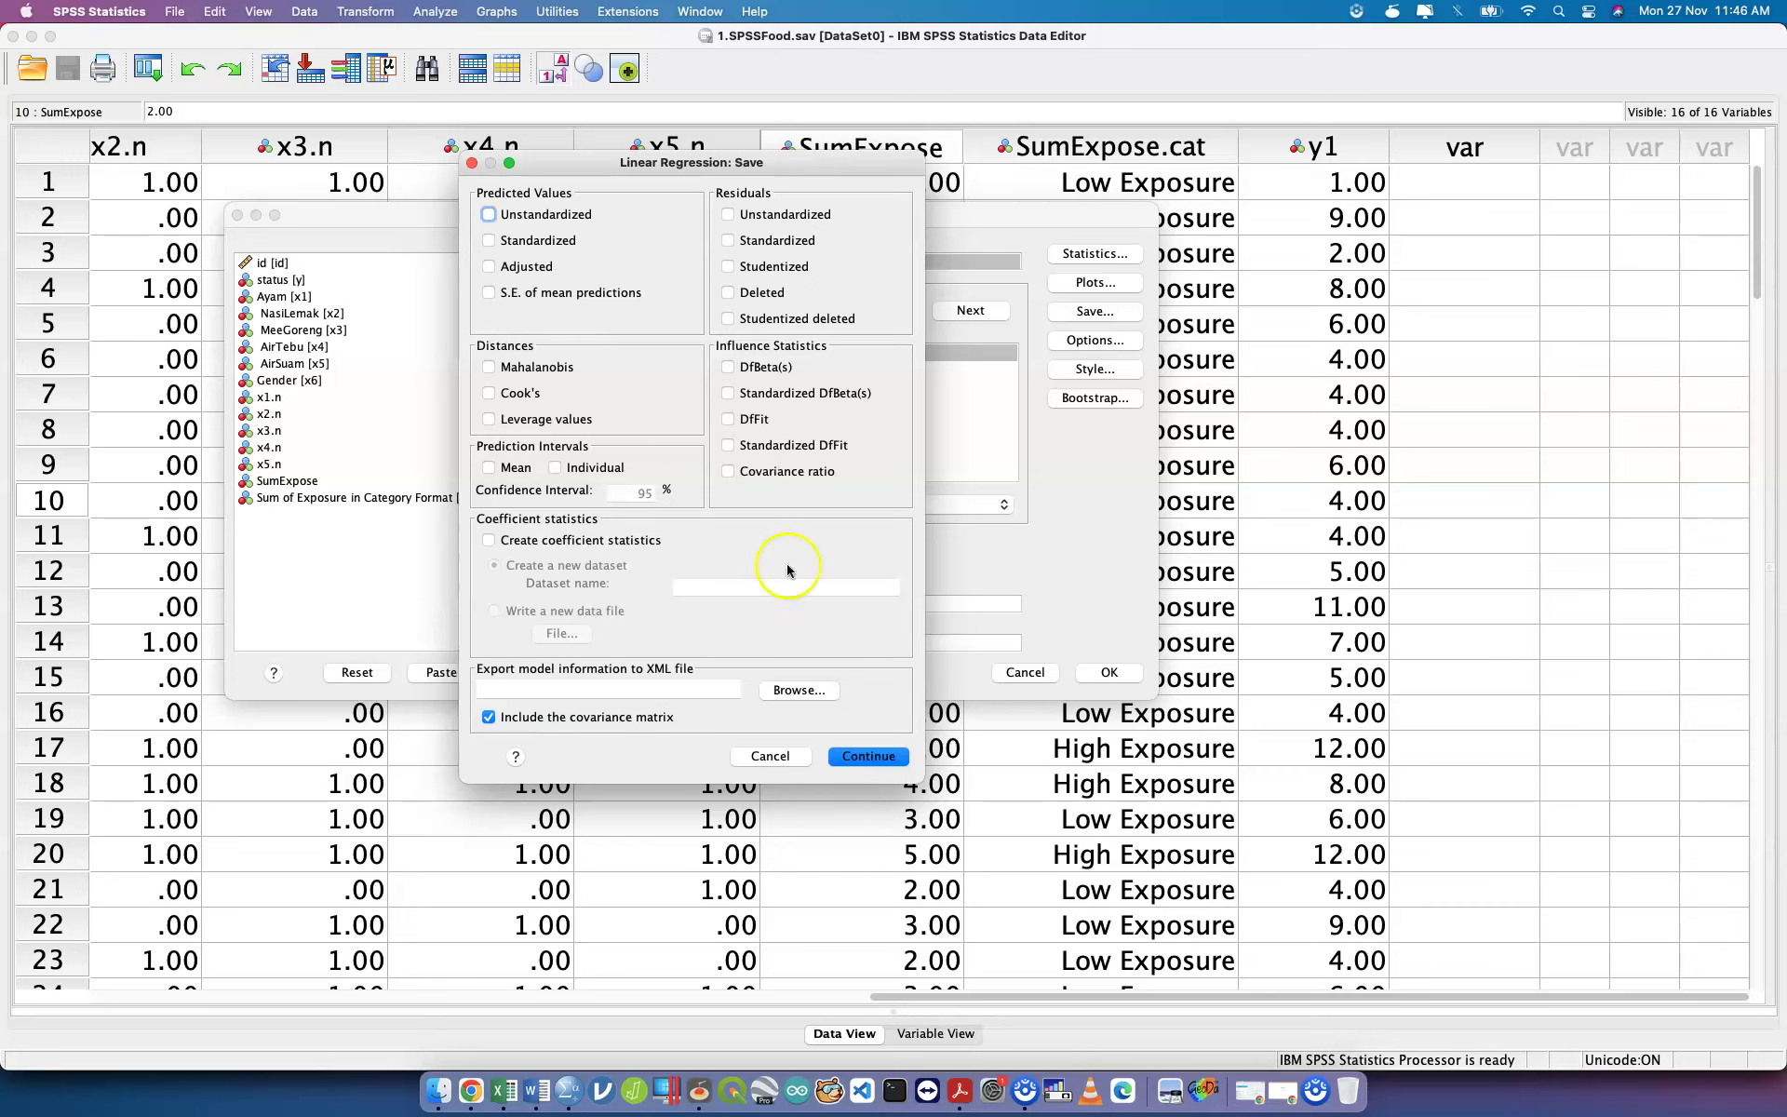
click(770, 754)
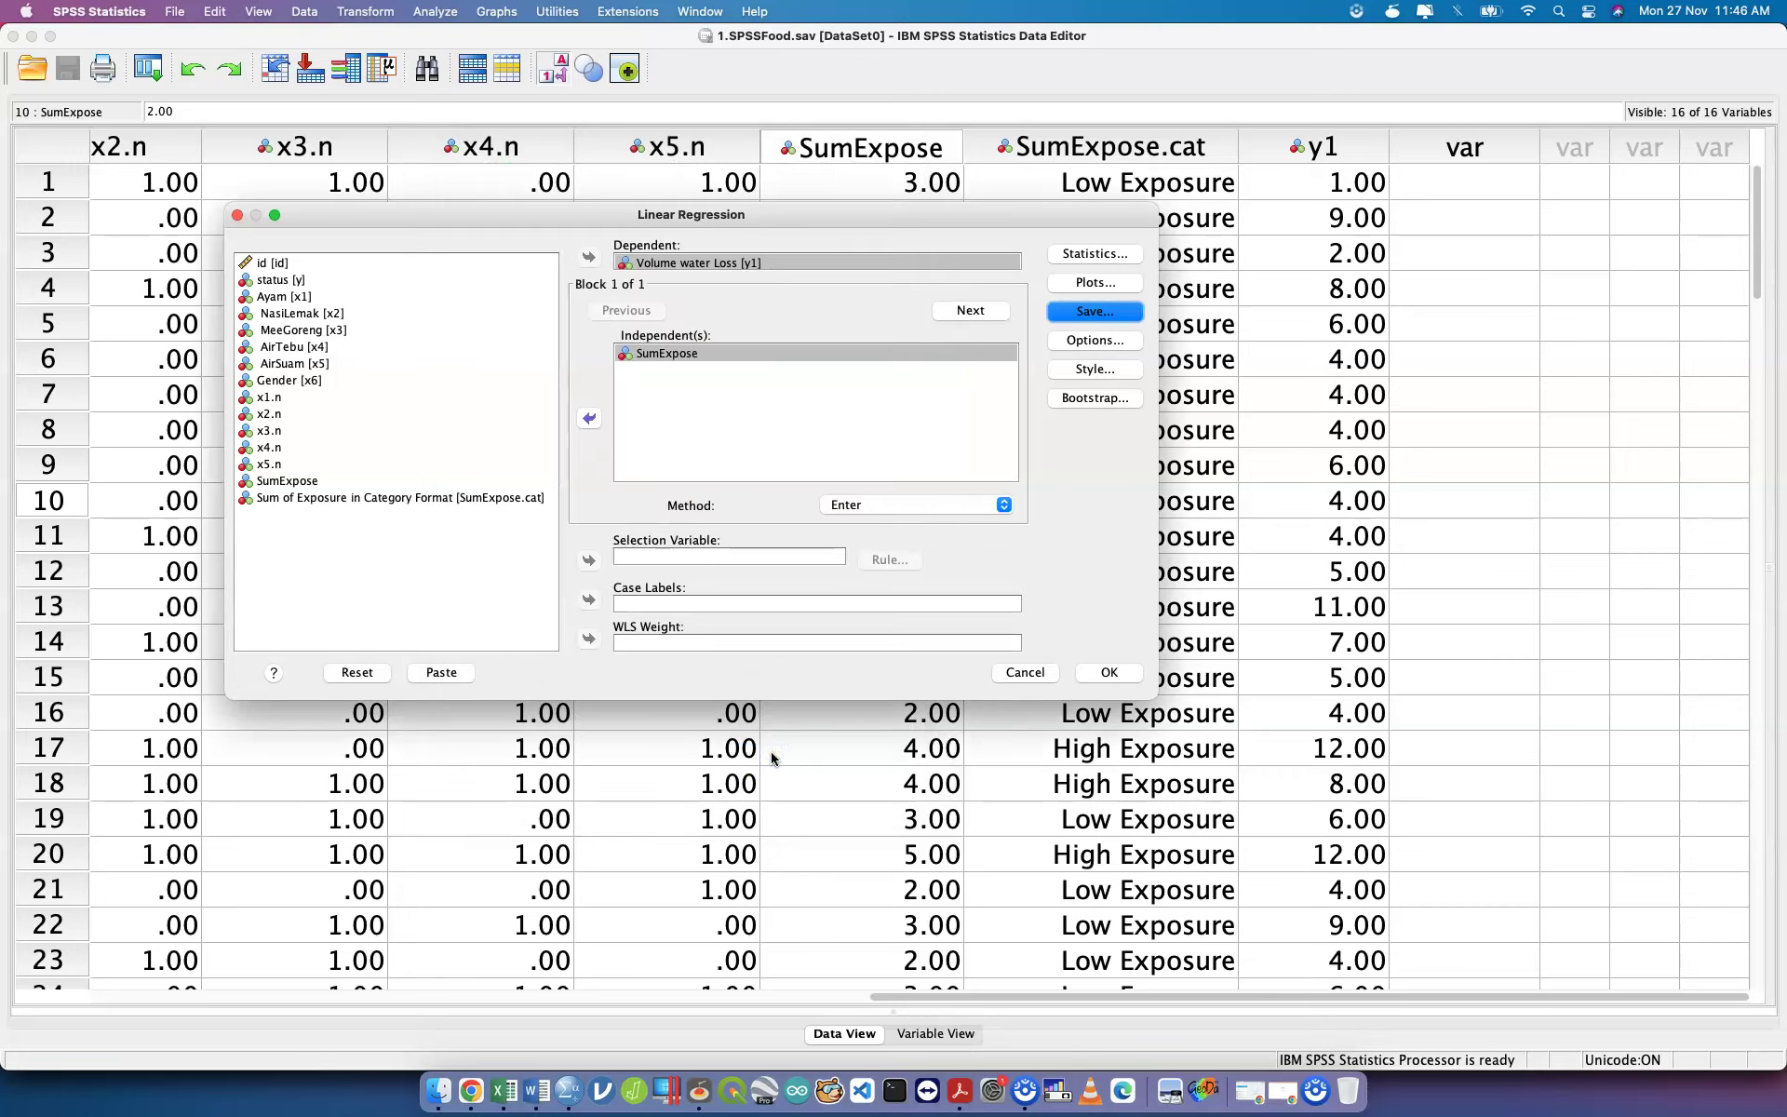
click(1094, 339)
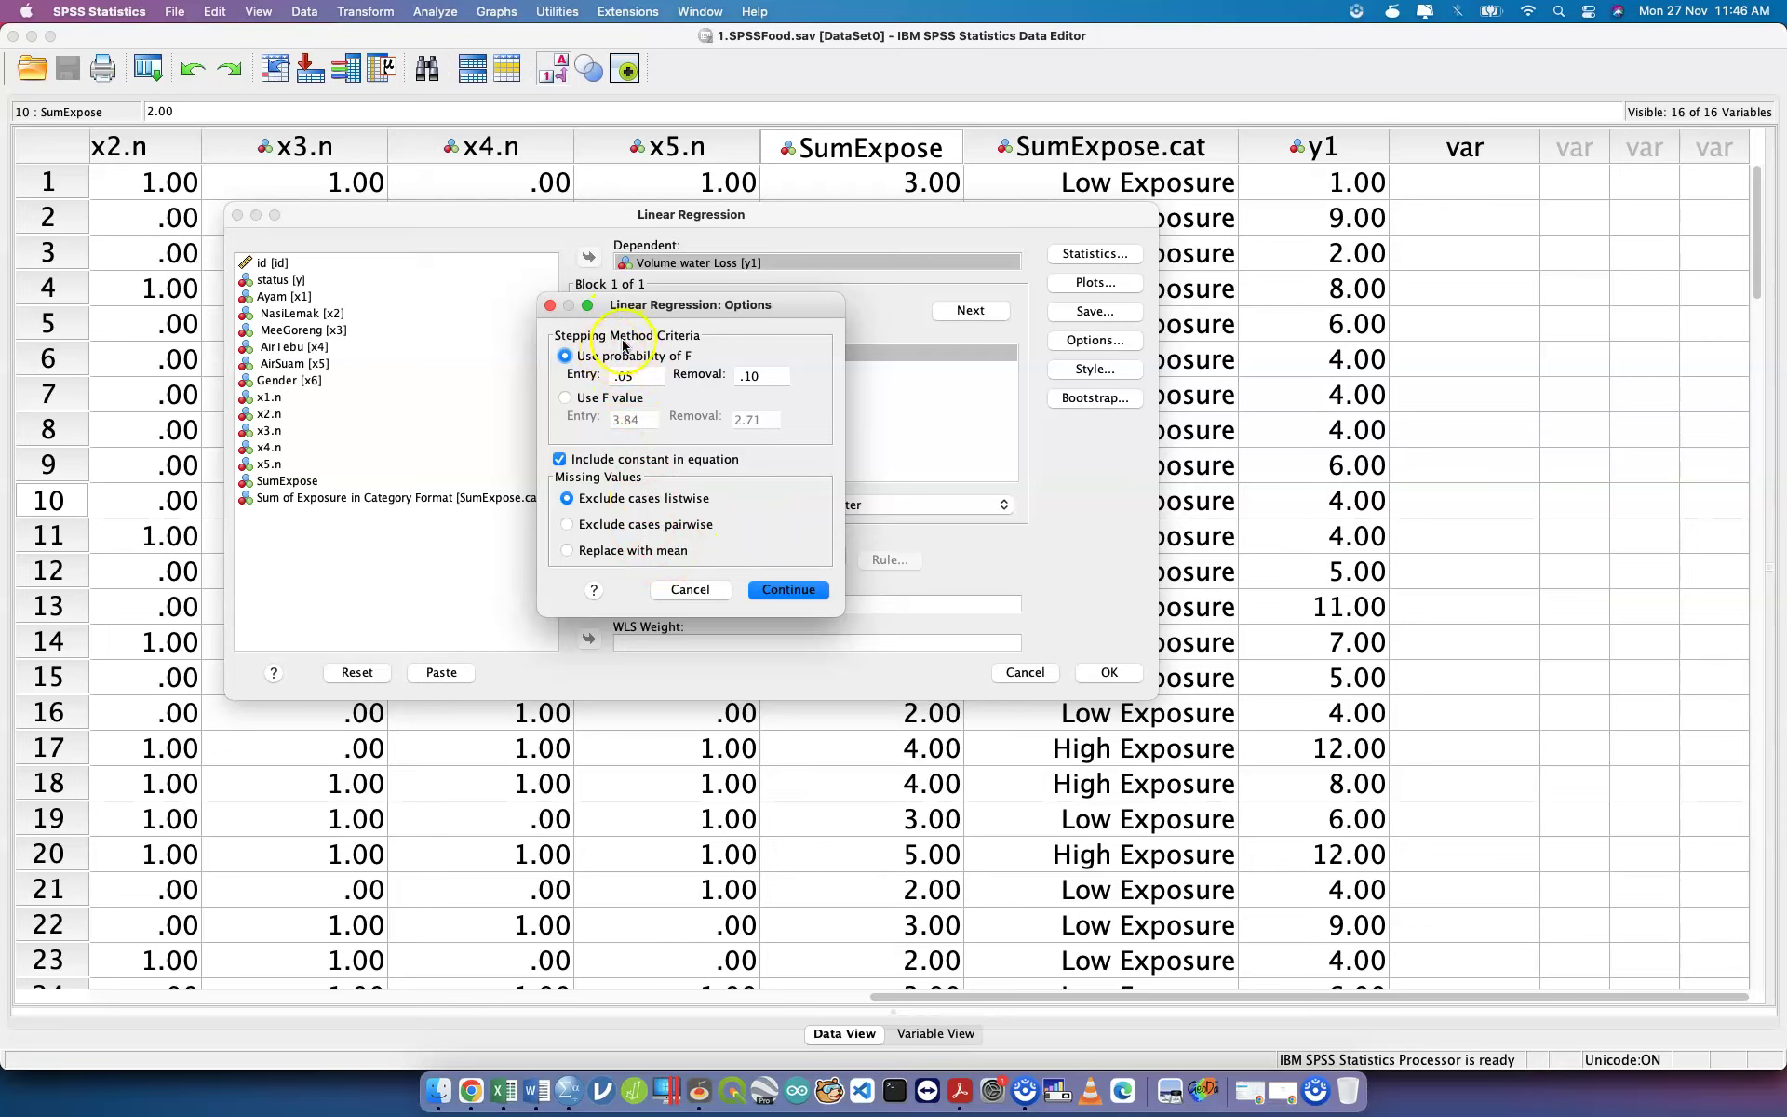
click(550, 304)
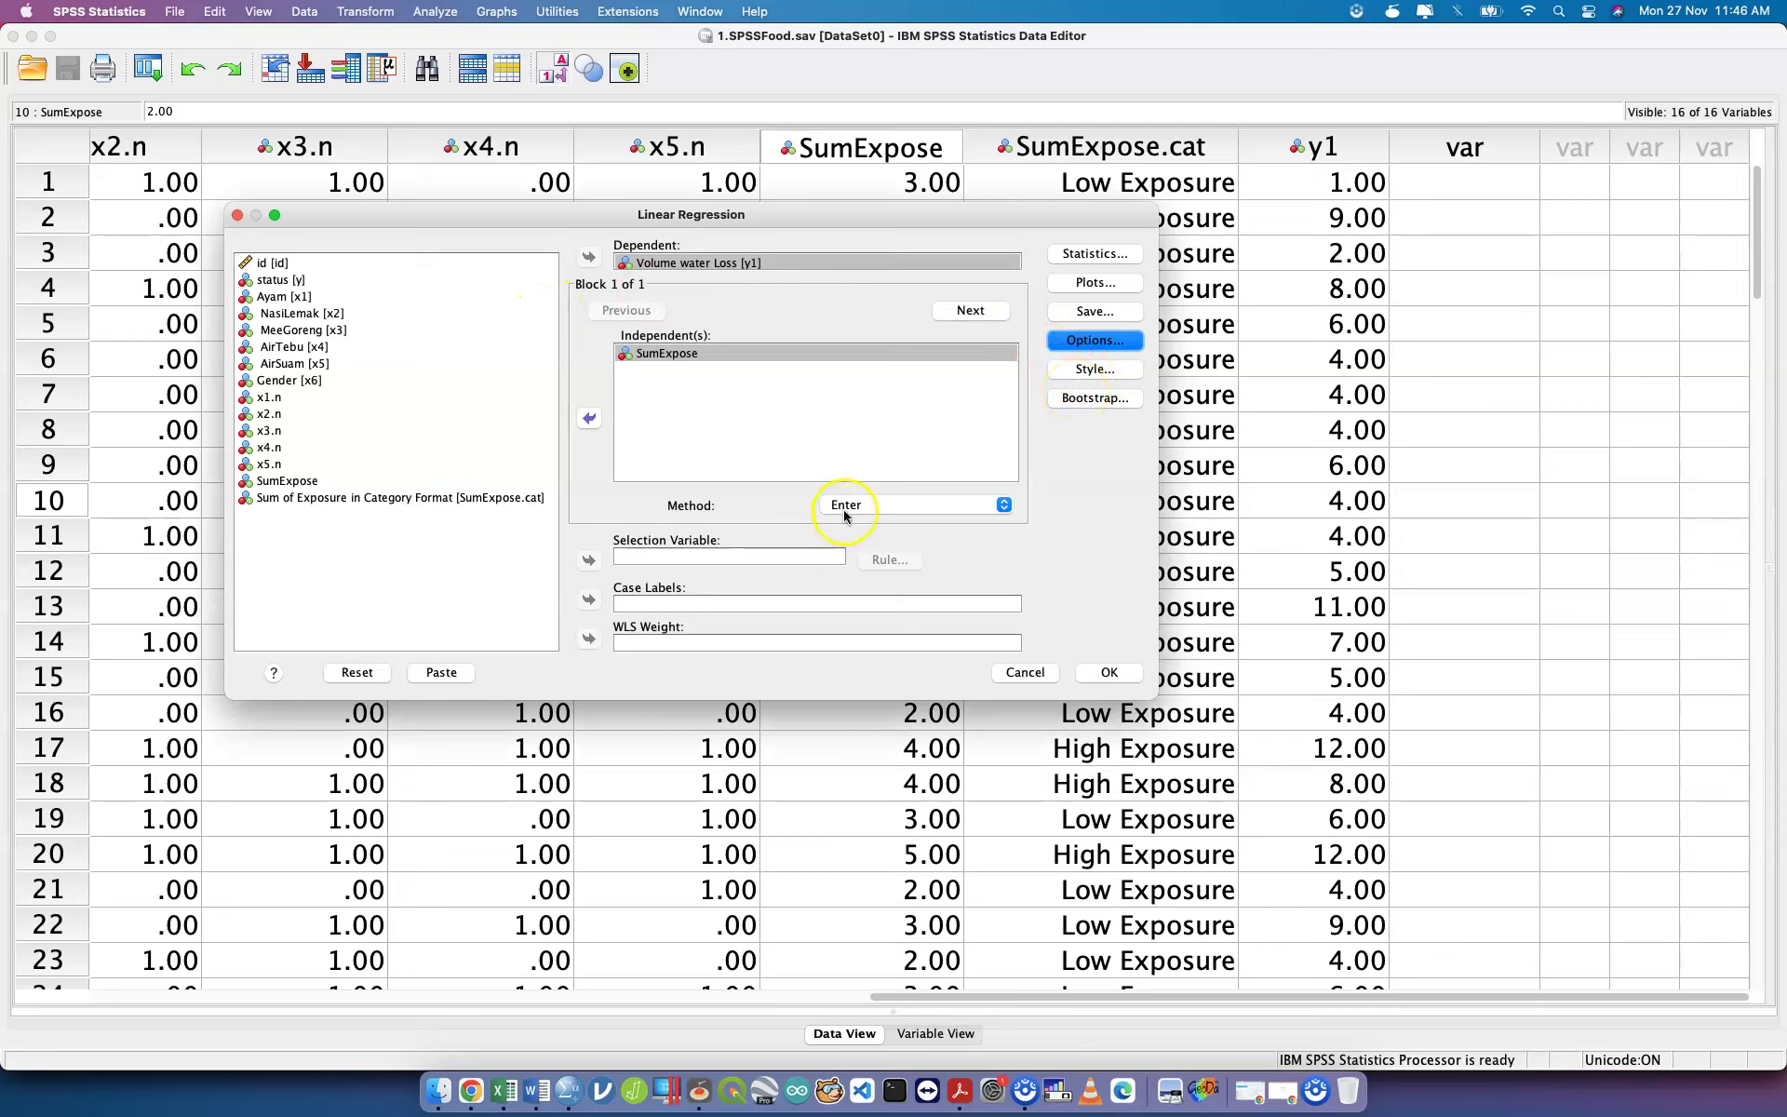
click(970, 311)
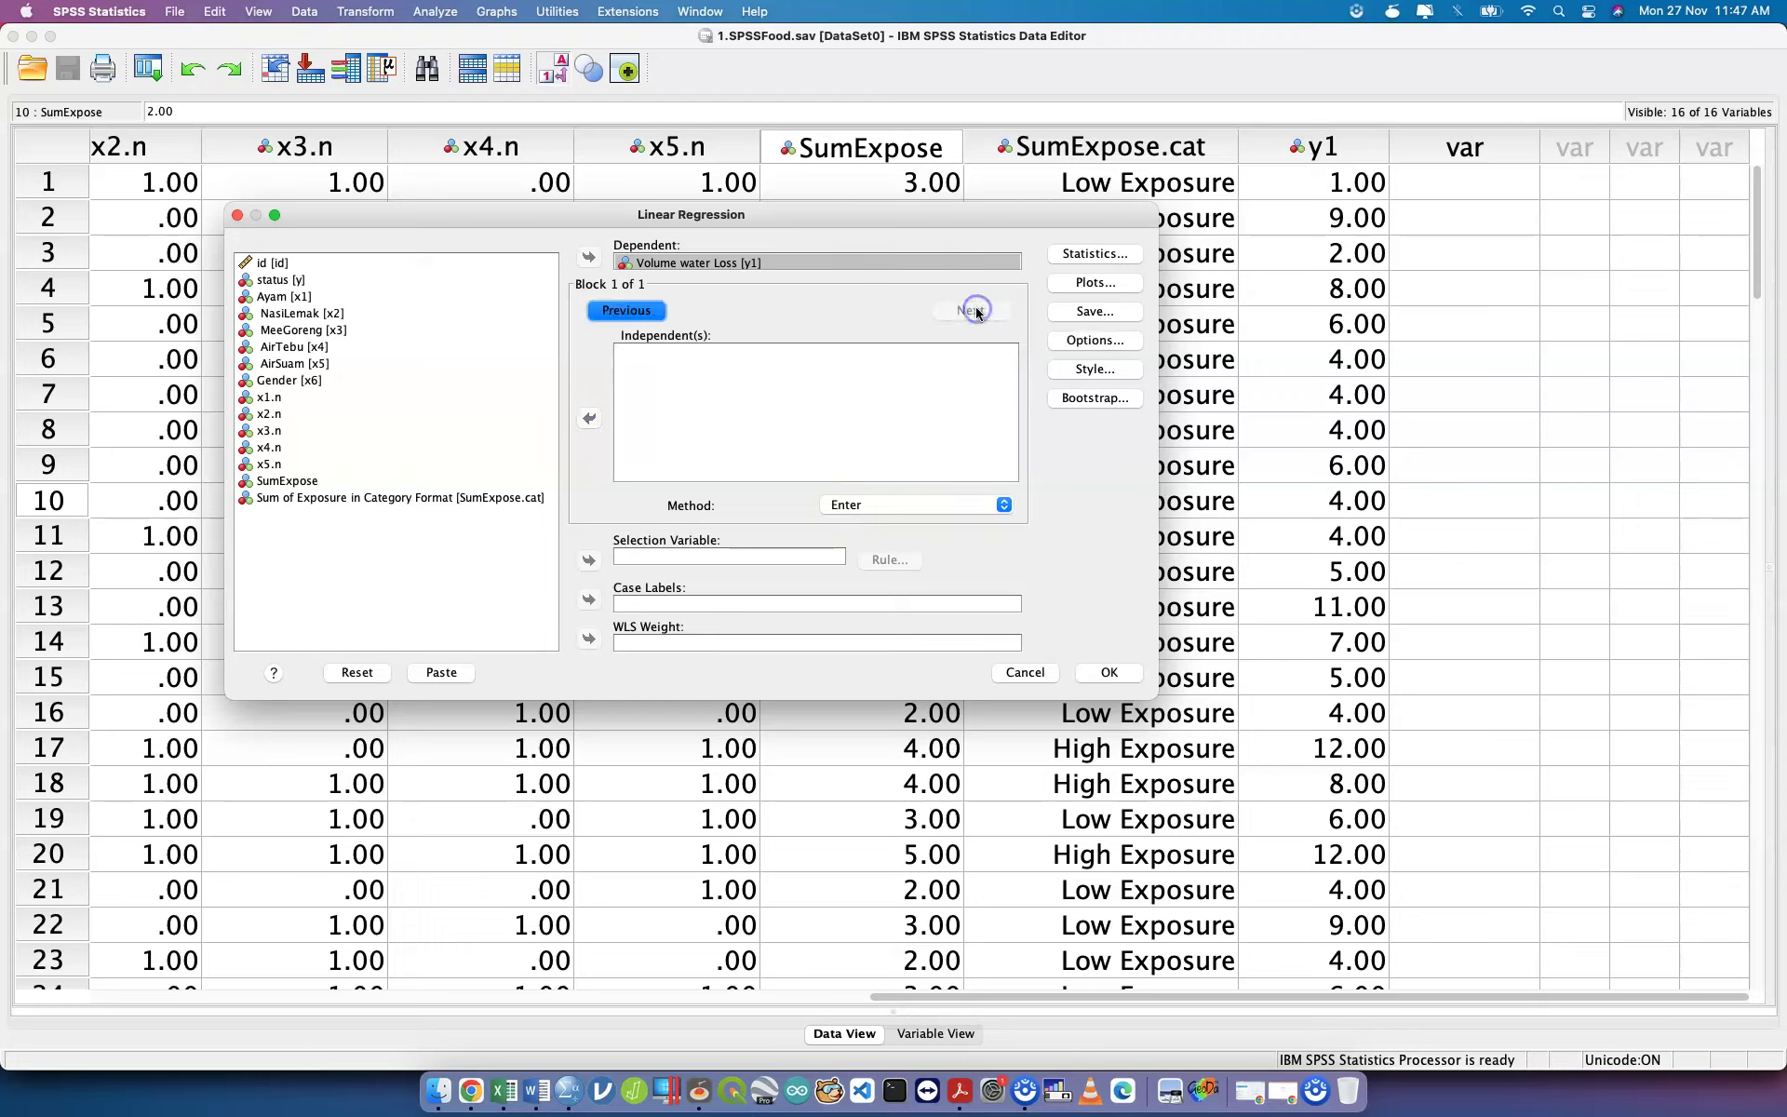
click(631, 311)
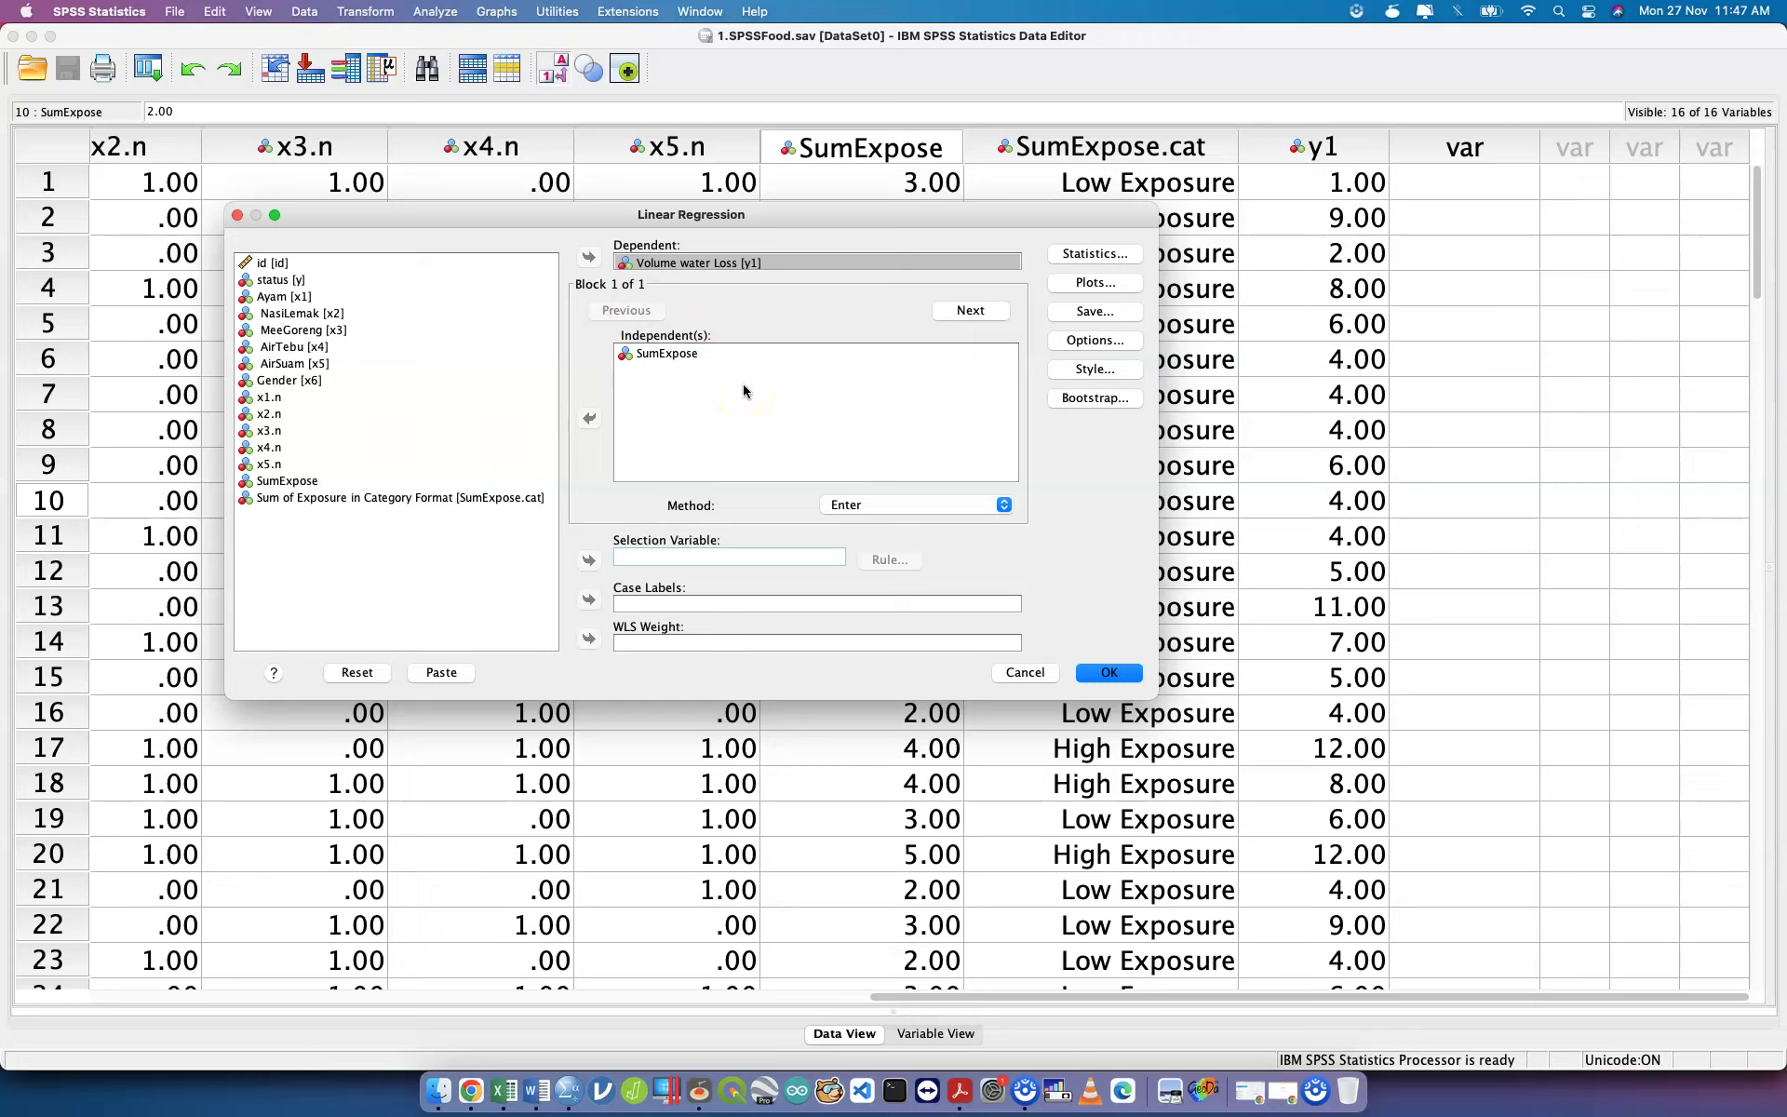
Keep the Enter method, paste the linear regression command into the SPSSFood.sps syntax and bring the Syntax Editor forward.
click(869, 510)
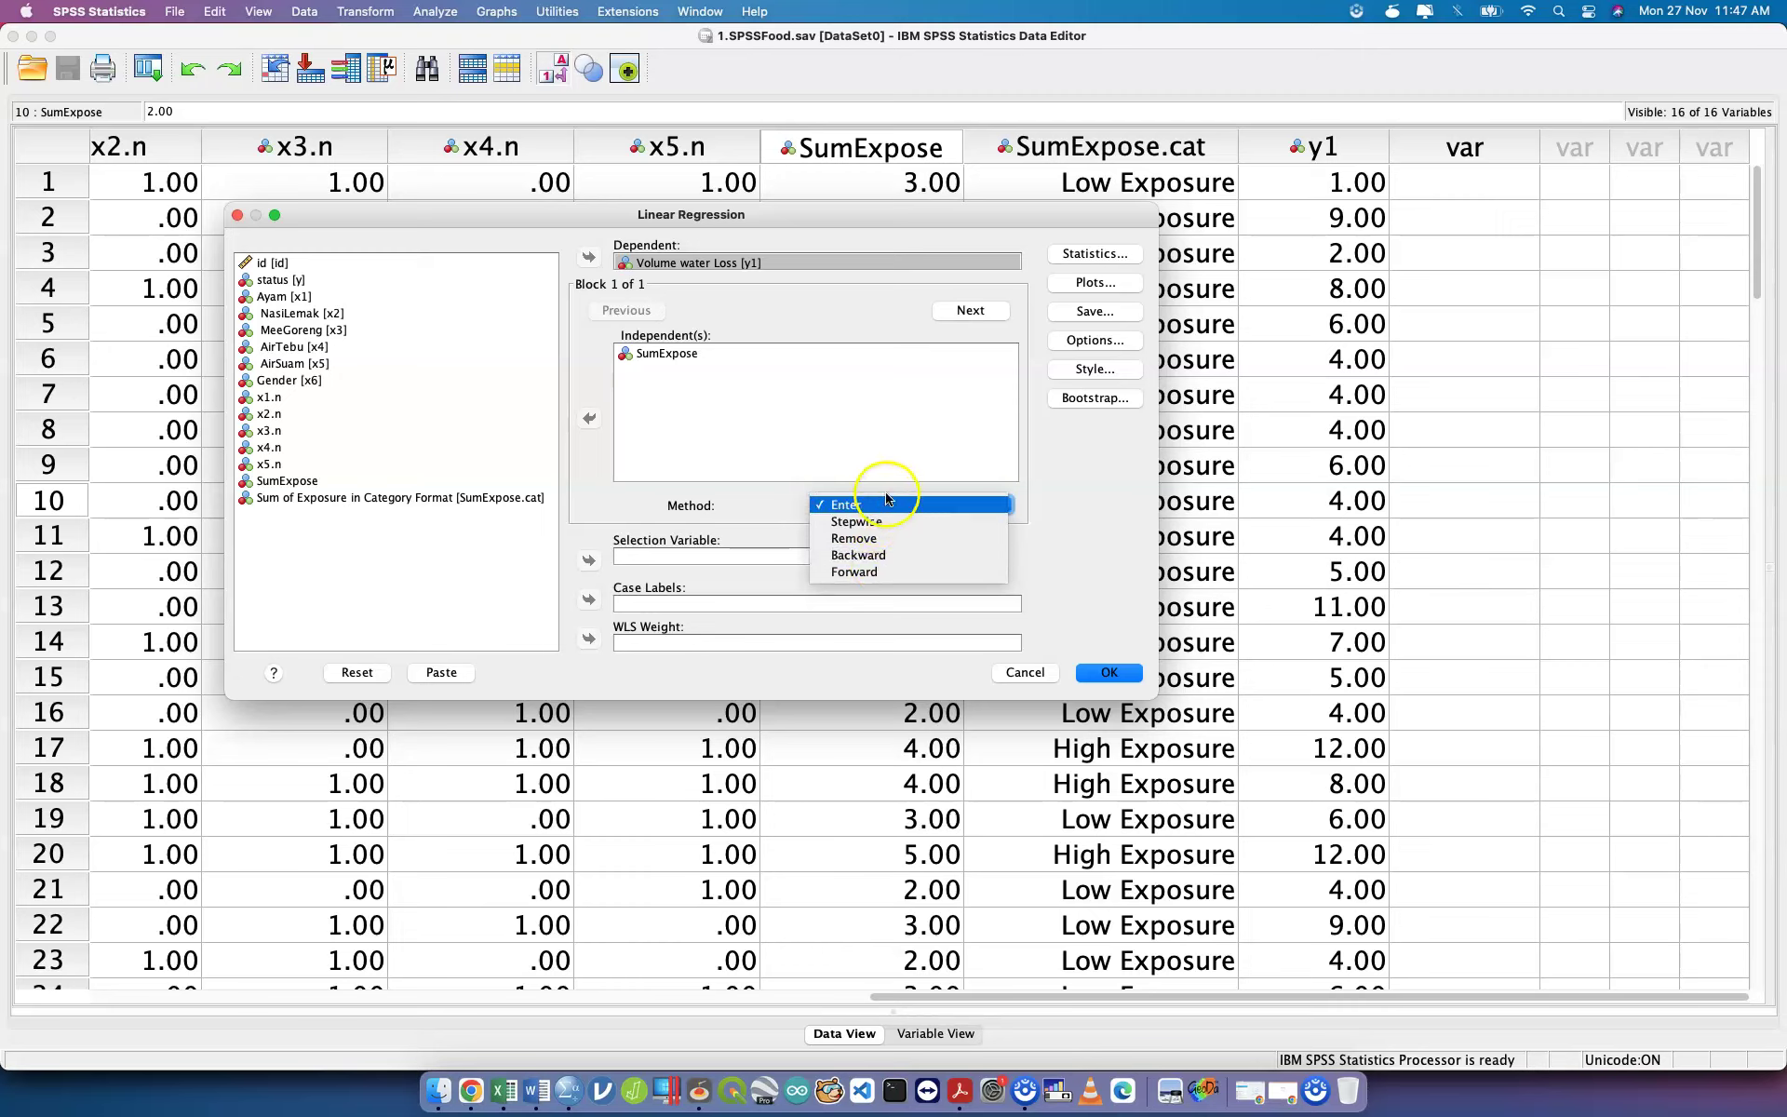
click(888, 505)
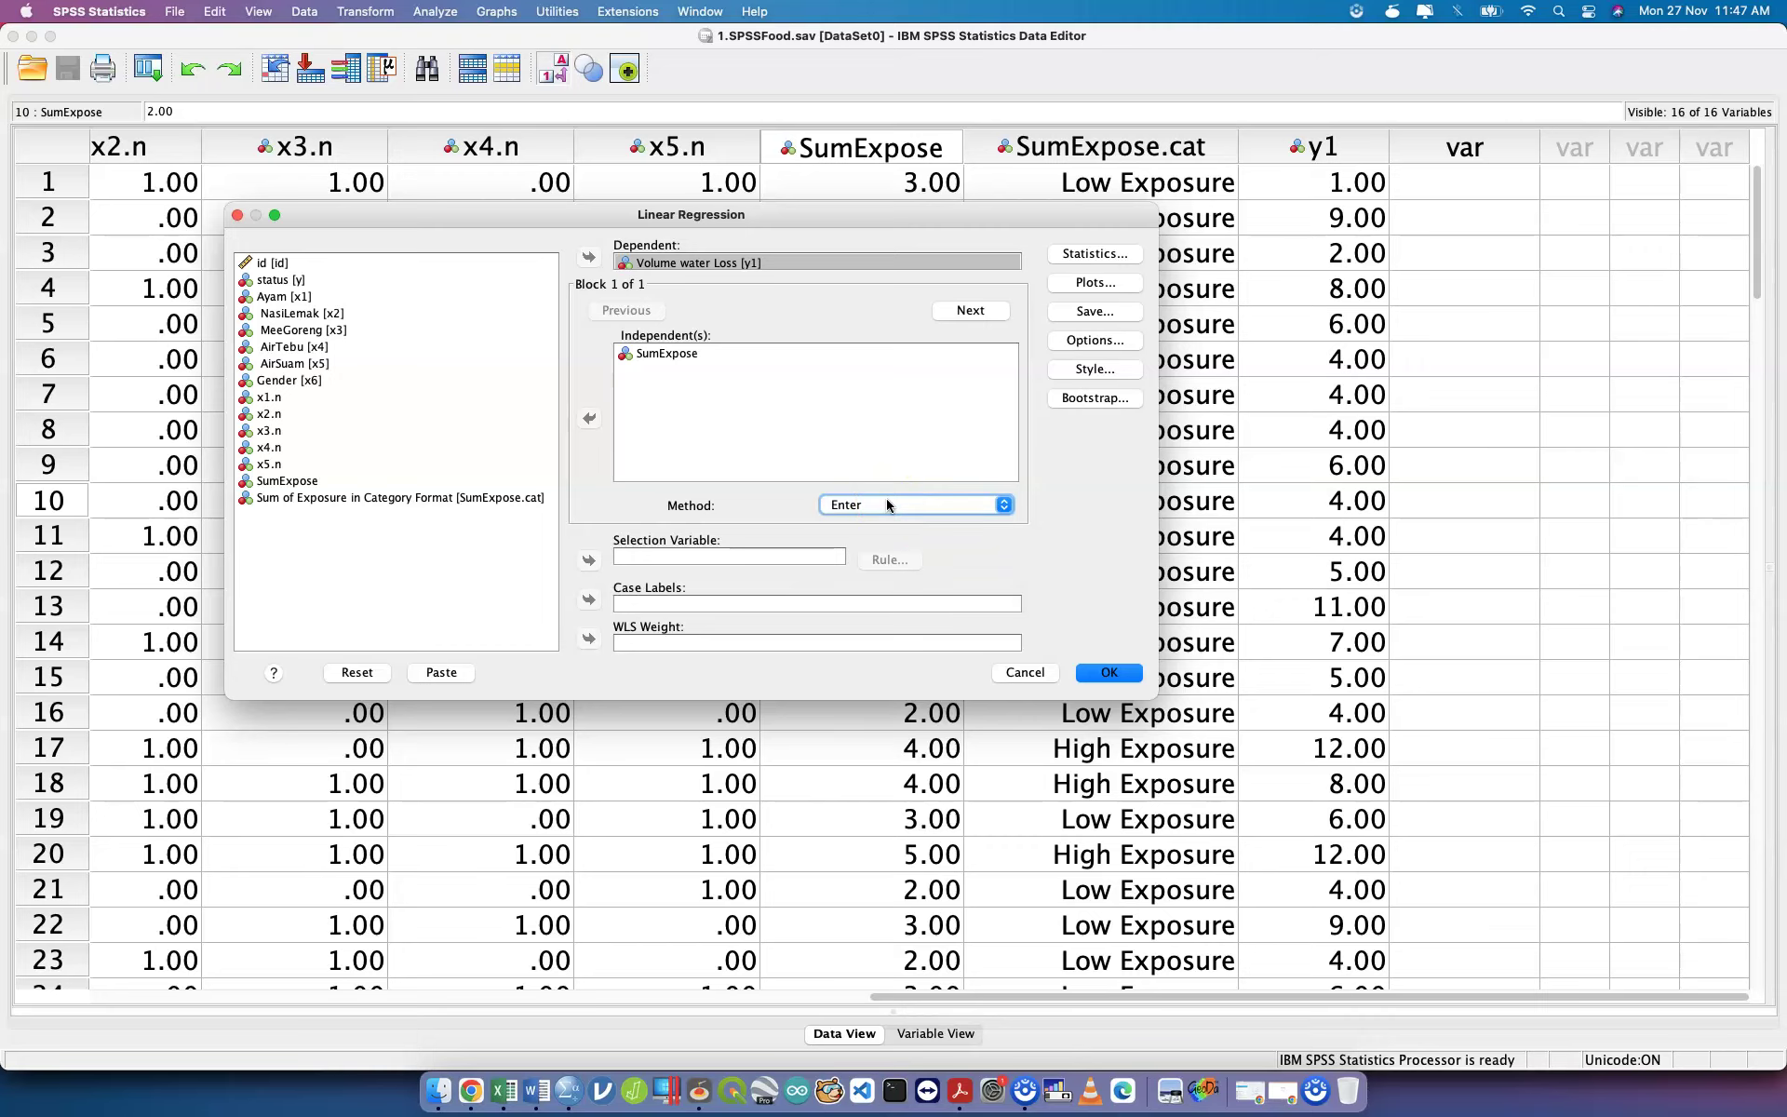
click(443, 673)
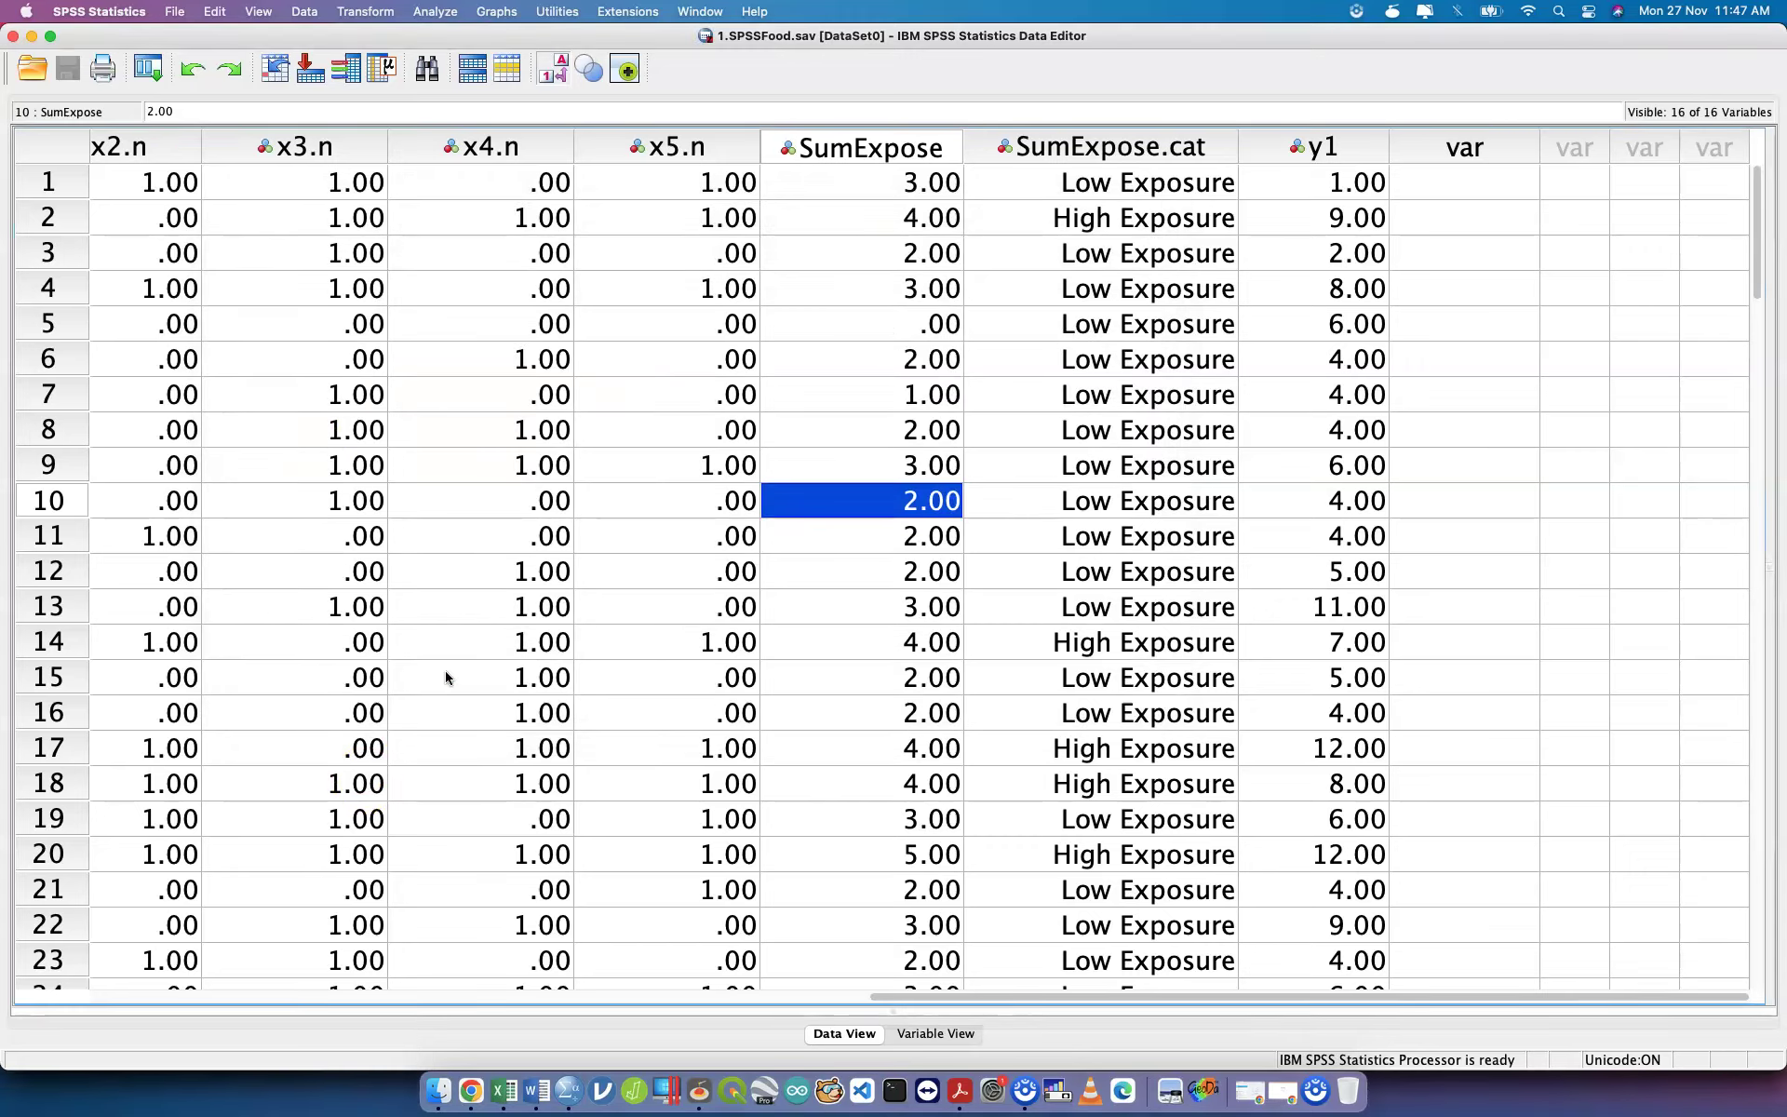
key(ctrl+Up)
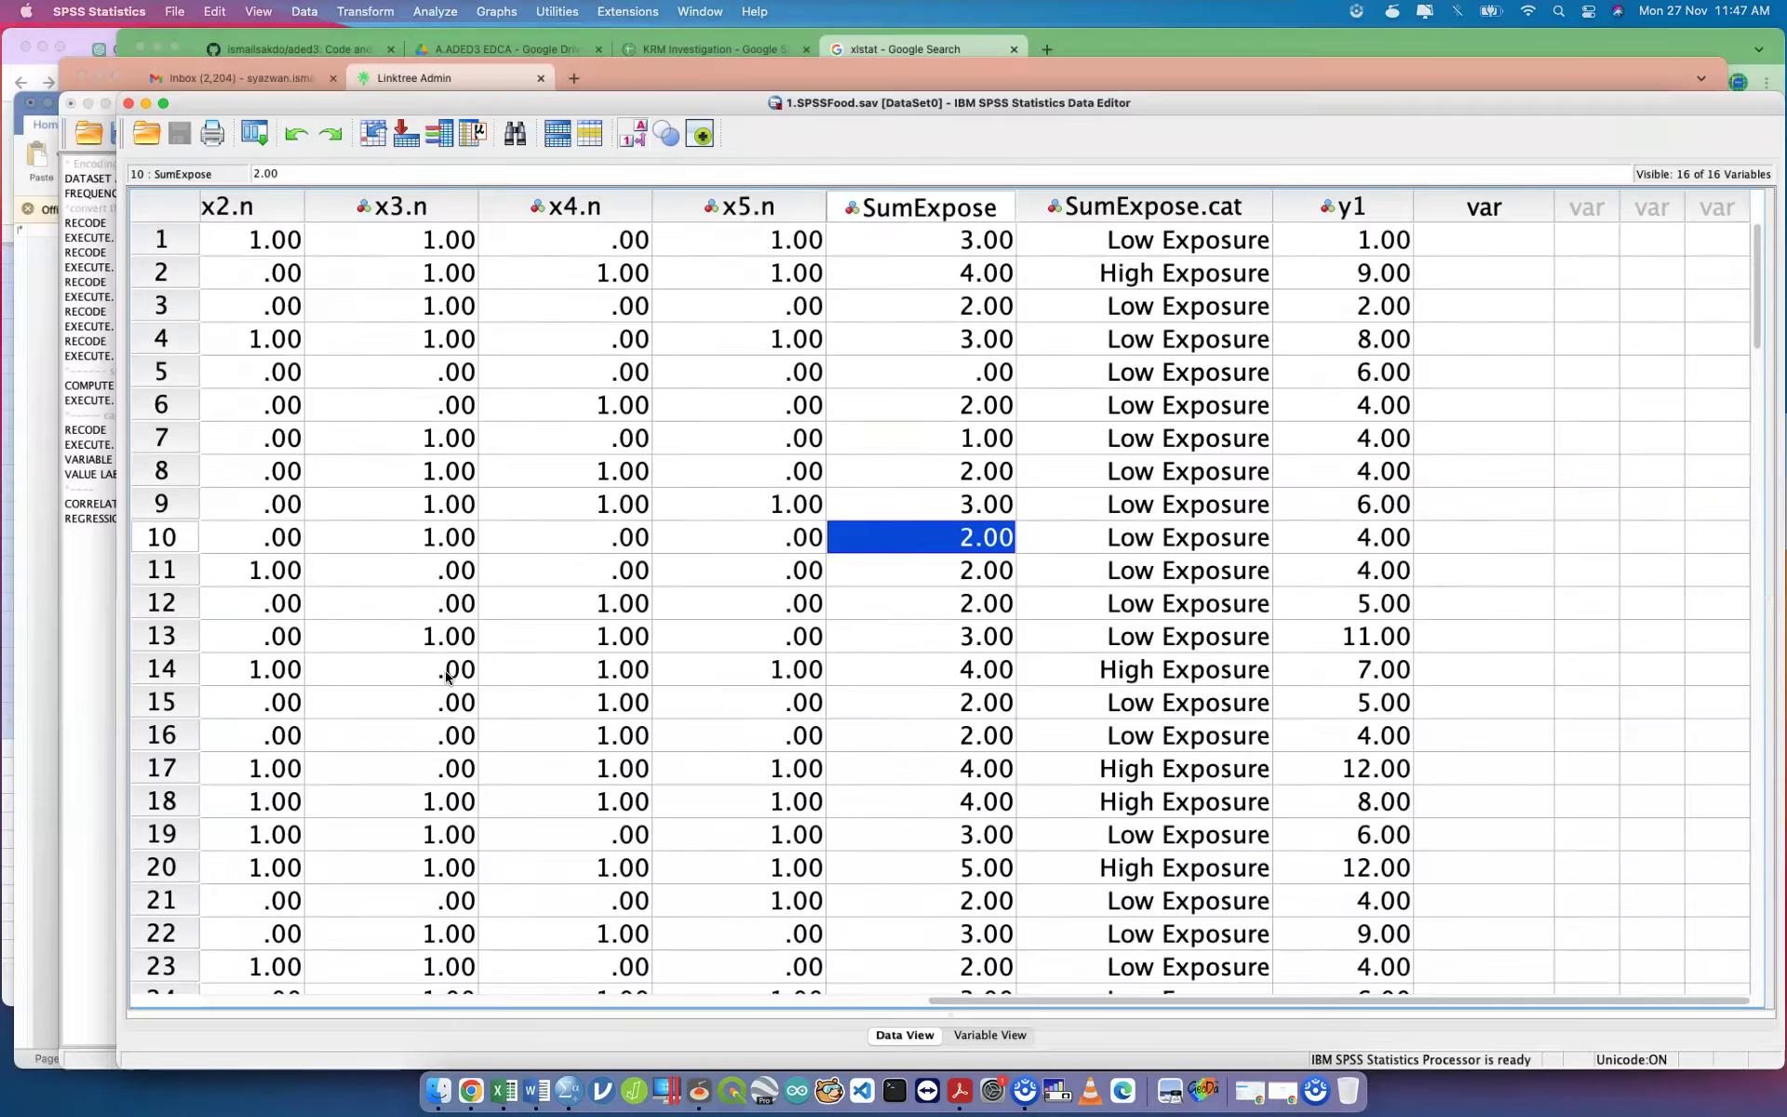
click(838, 775)
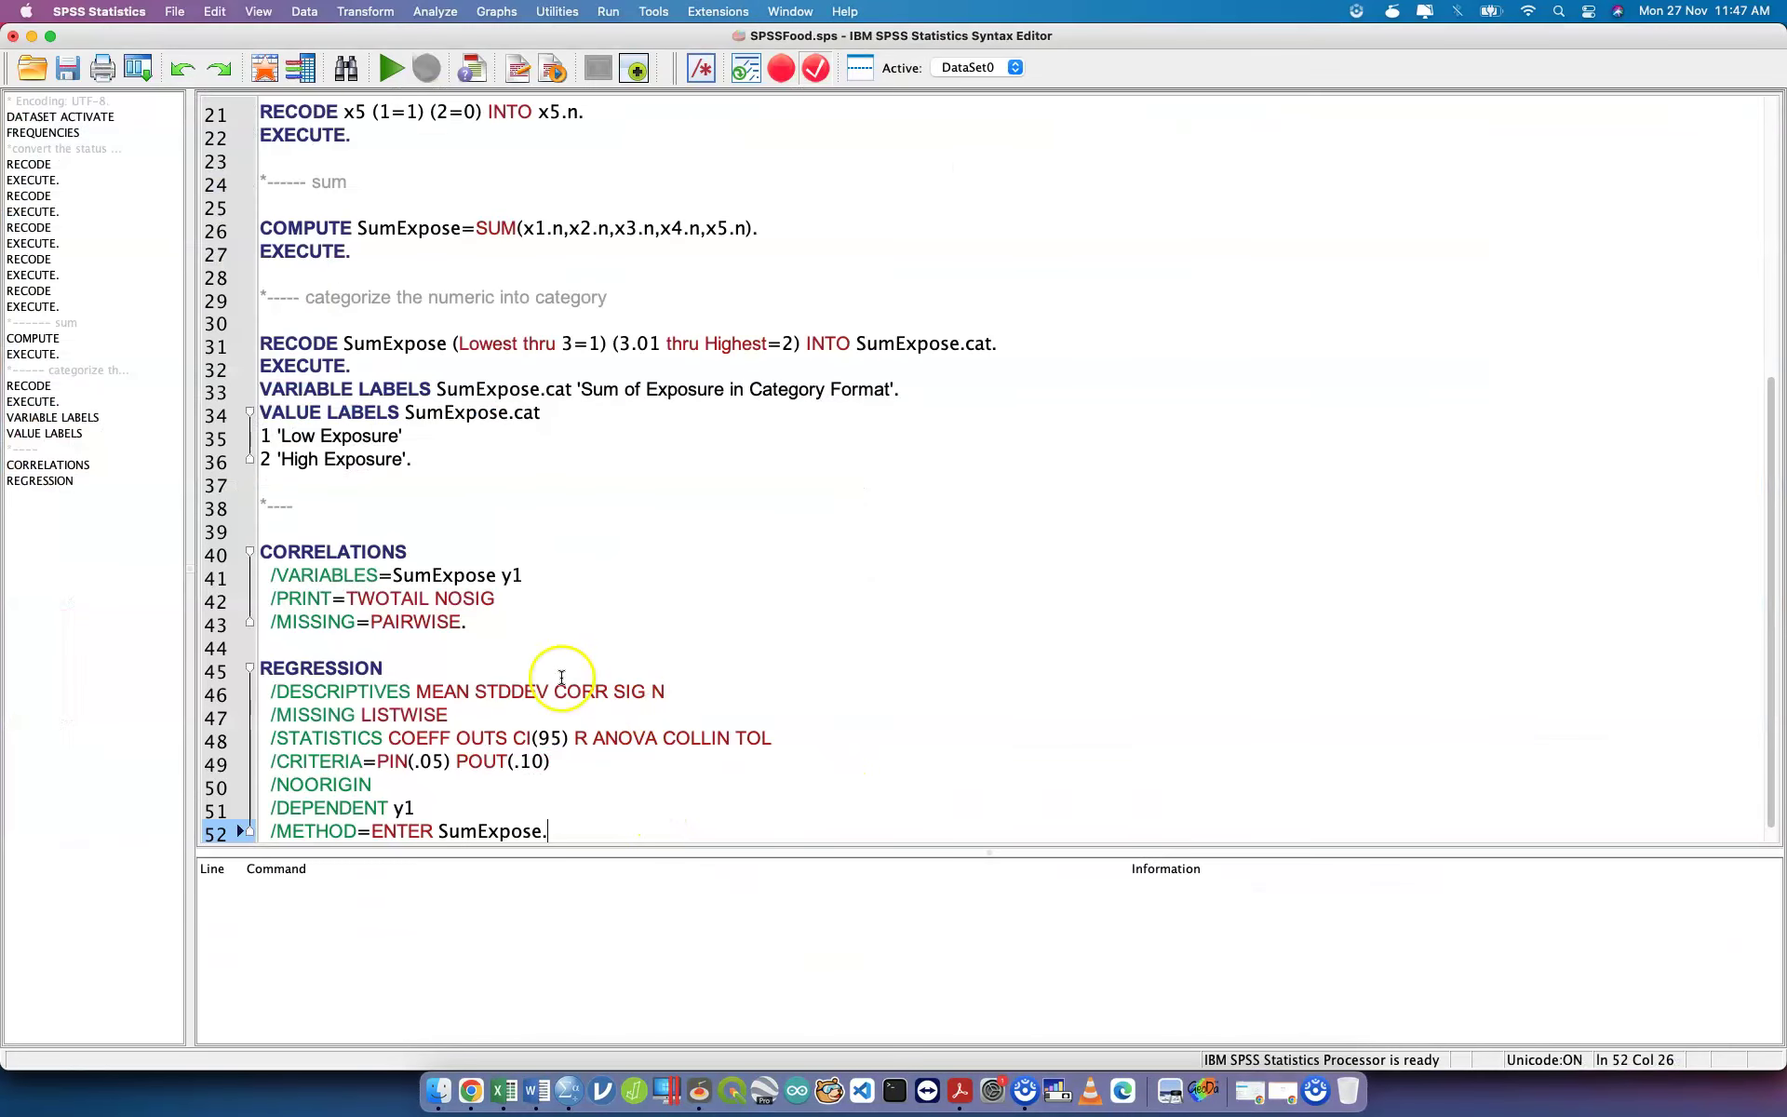
Run the pasted REGRESSION block and examine the Descriptive Statistics and Correlations tables in the enlarged output window.
click(498, 642)
drag(650, 819, 209, 642)
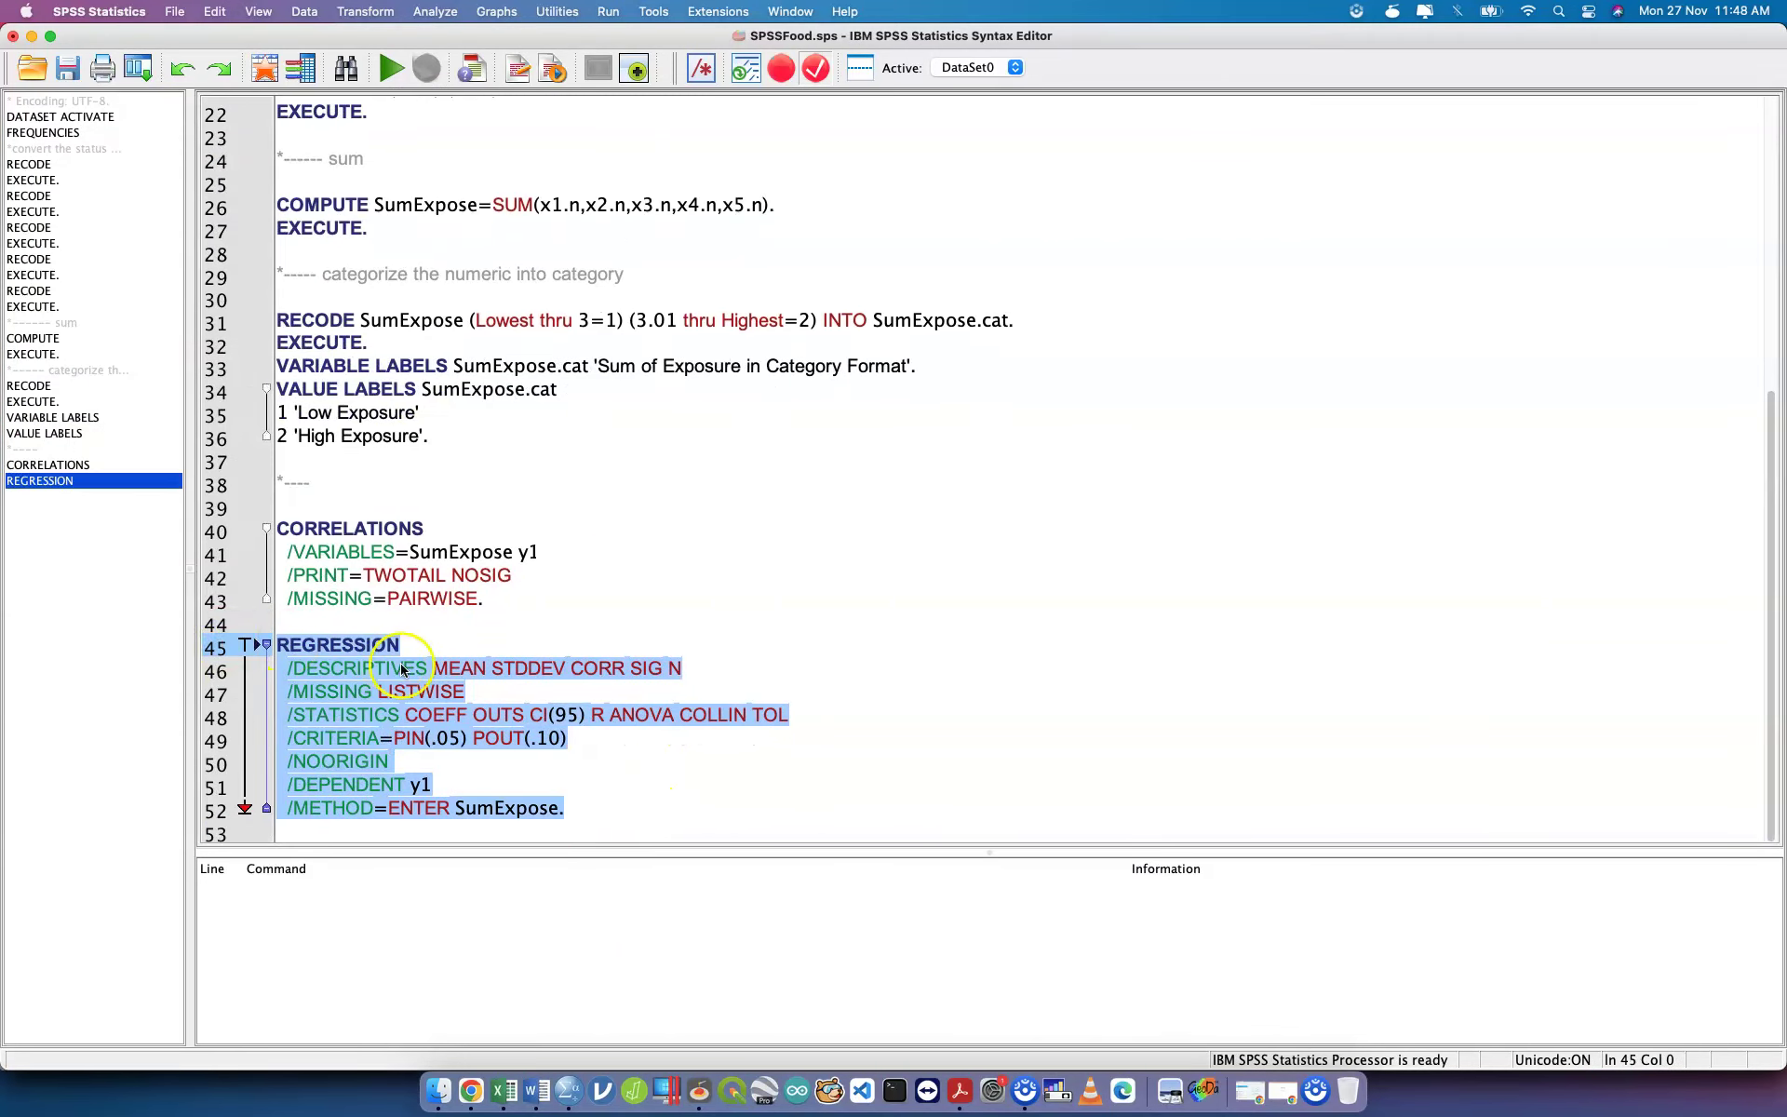
key(super+r)
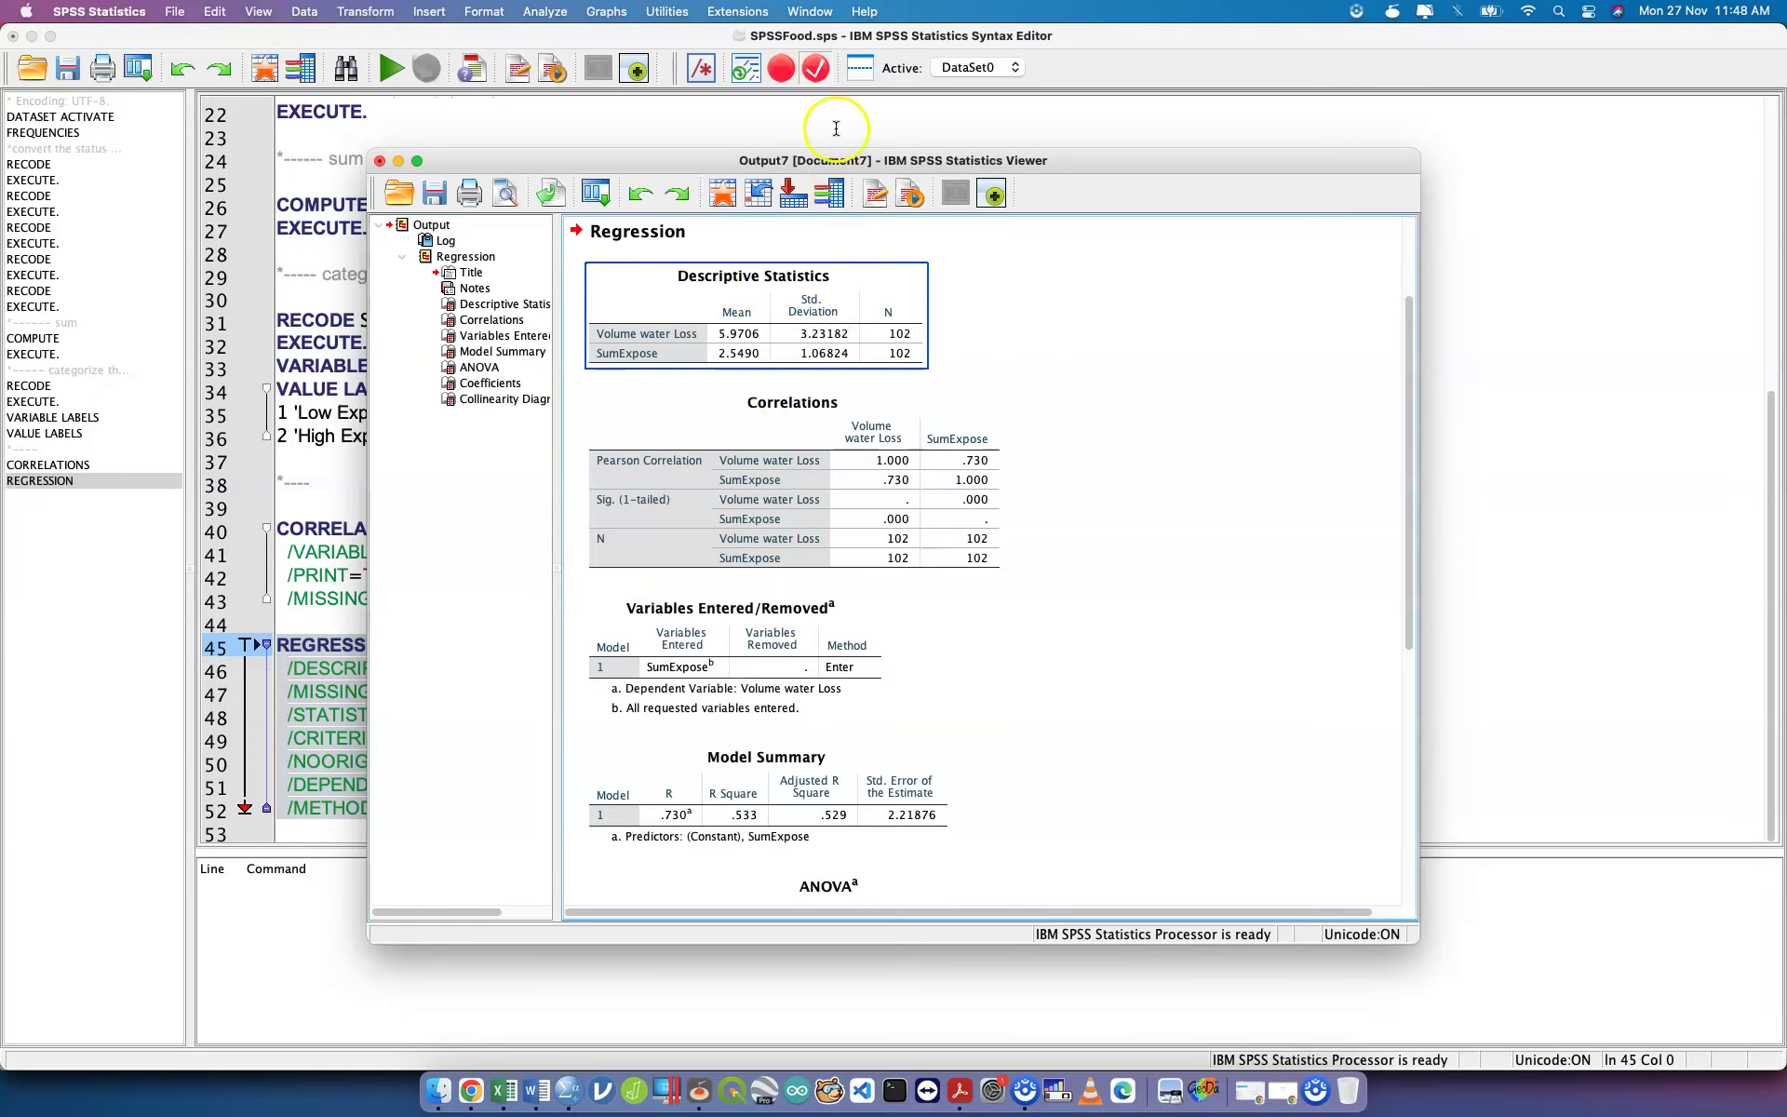
double_click(855, 162)
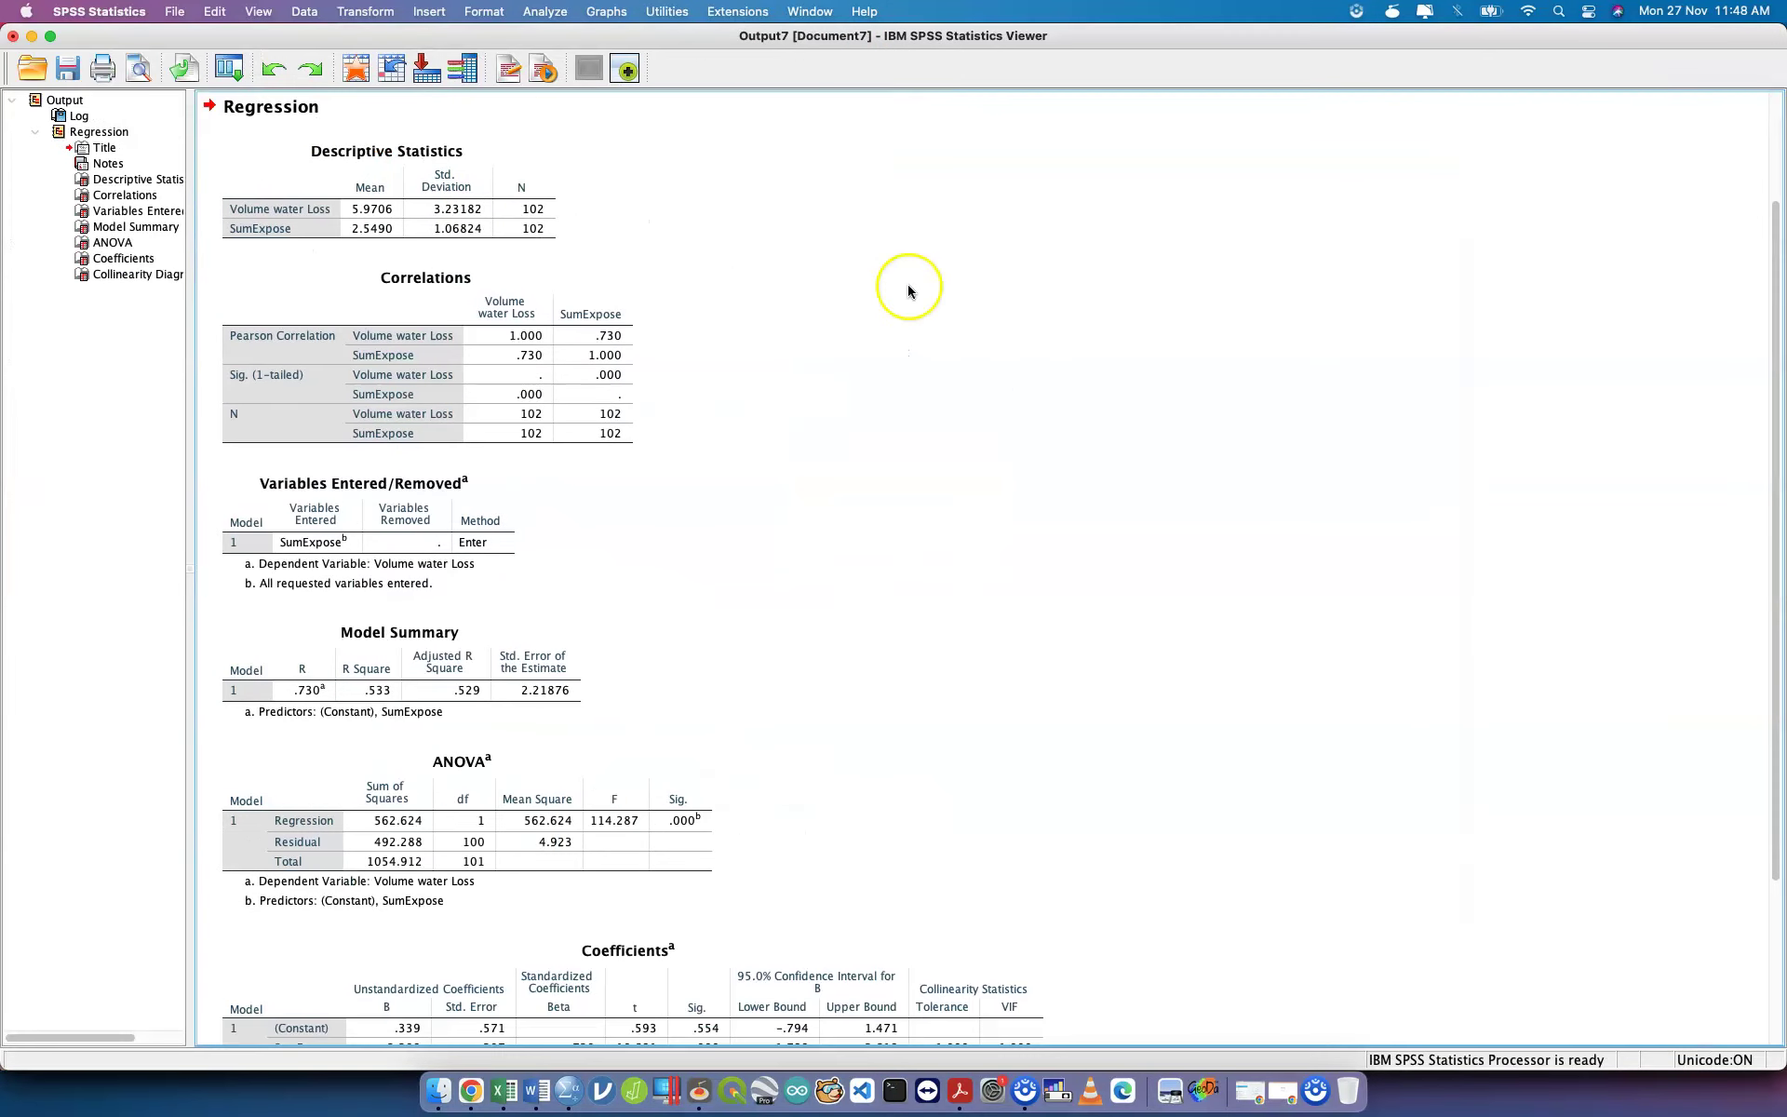
scroll(909, 287, down, 3)
scroll(909, 287, up, 5)
scroll(910, 288, down, 3)
scroll(909, 287, up, 3)
click(405, 357)
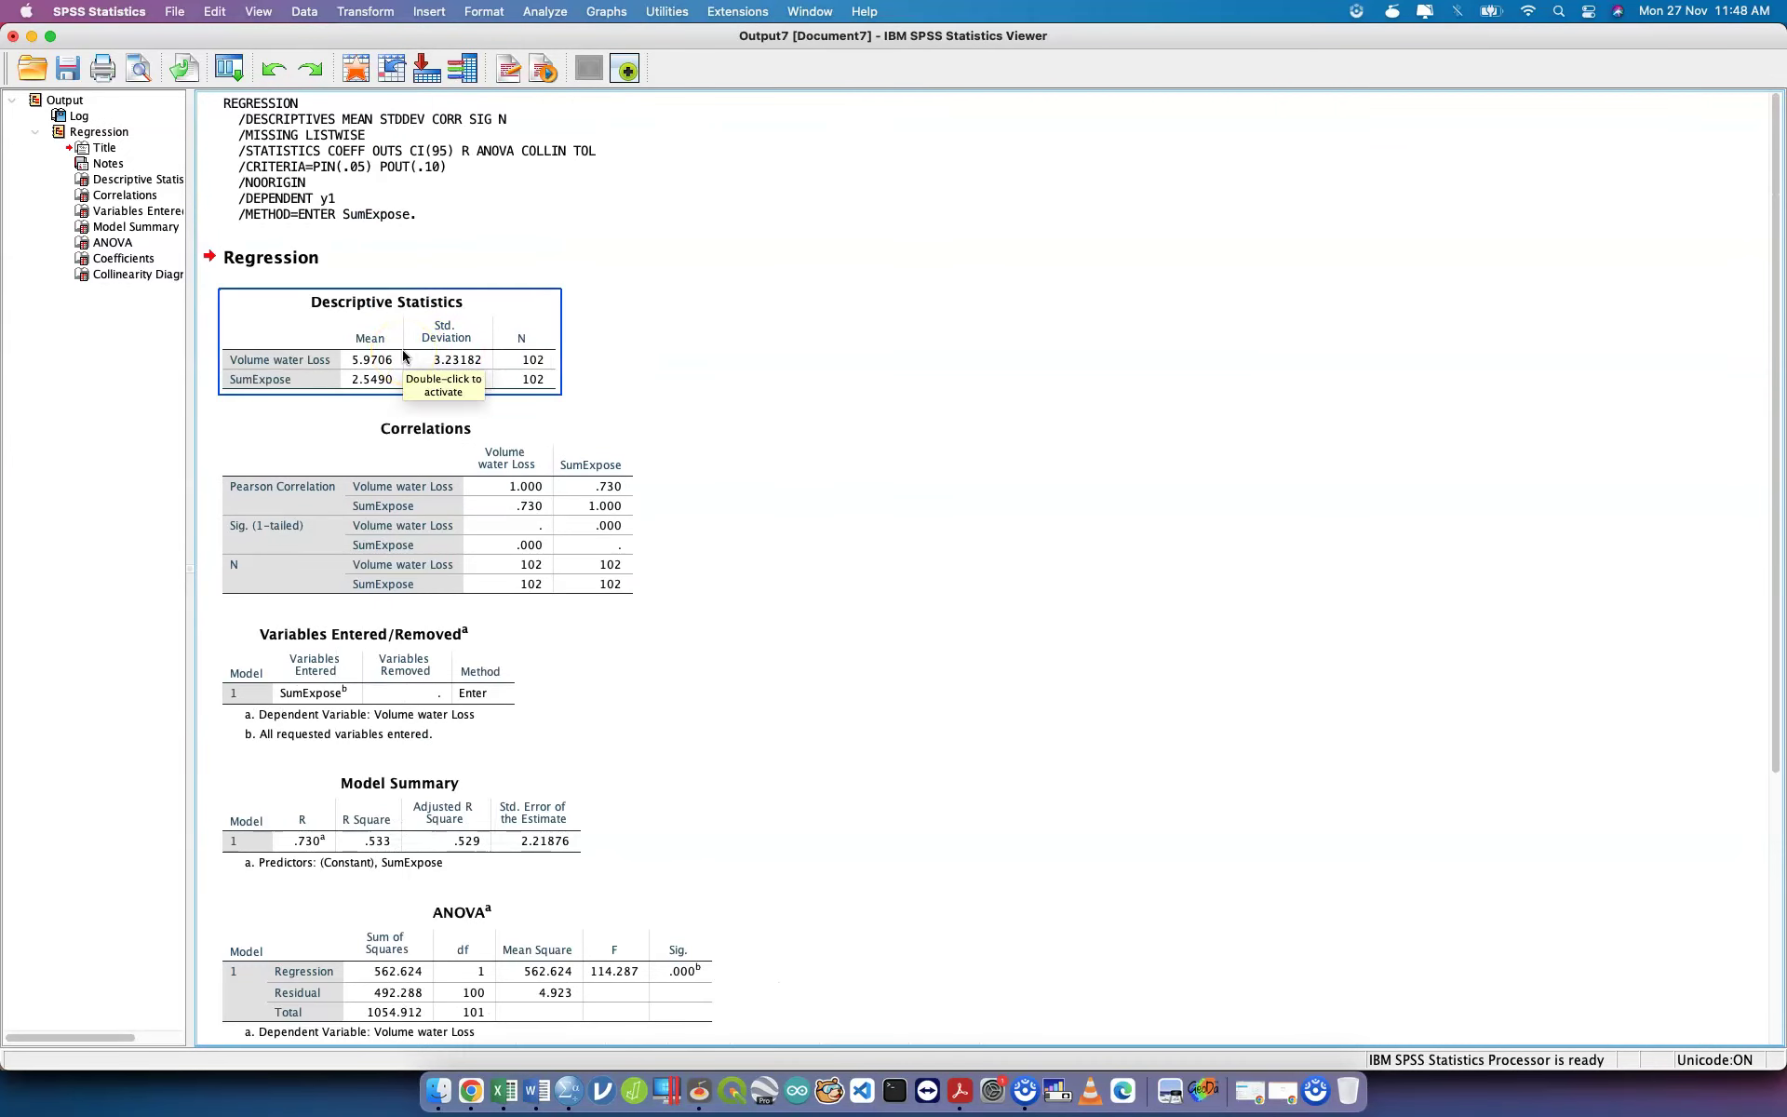
click(472, 558)
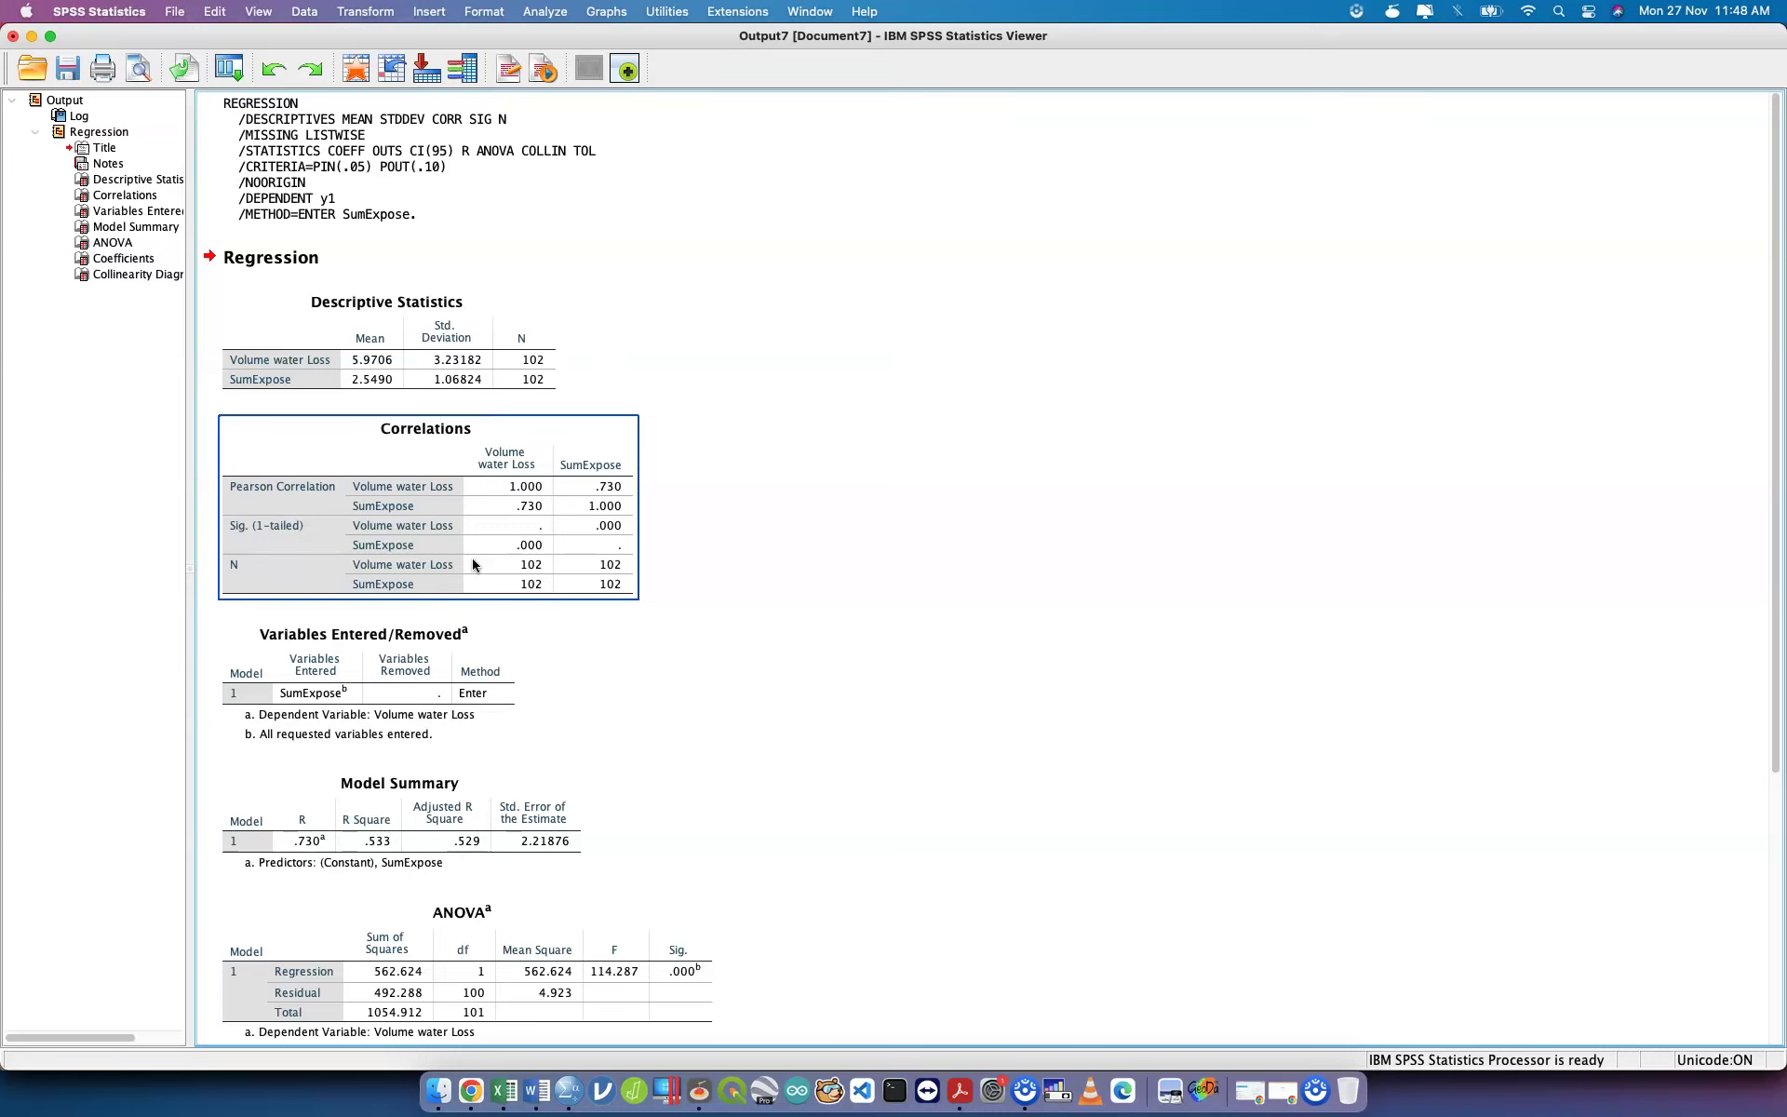
Exclude descriptives from the linear regression's statistics and paste this variant as a second REGRESSION block in the SPSSFood.sps syntax.
key(ctrl+Up)
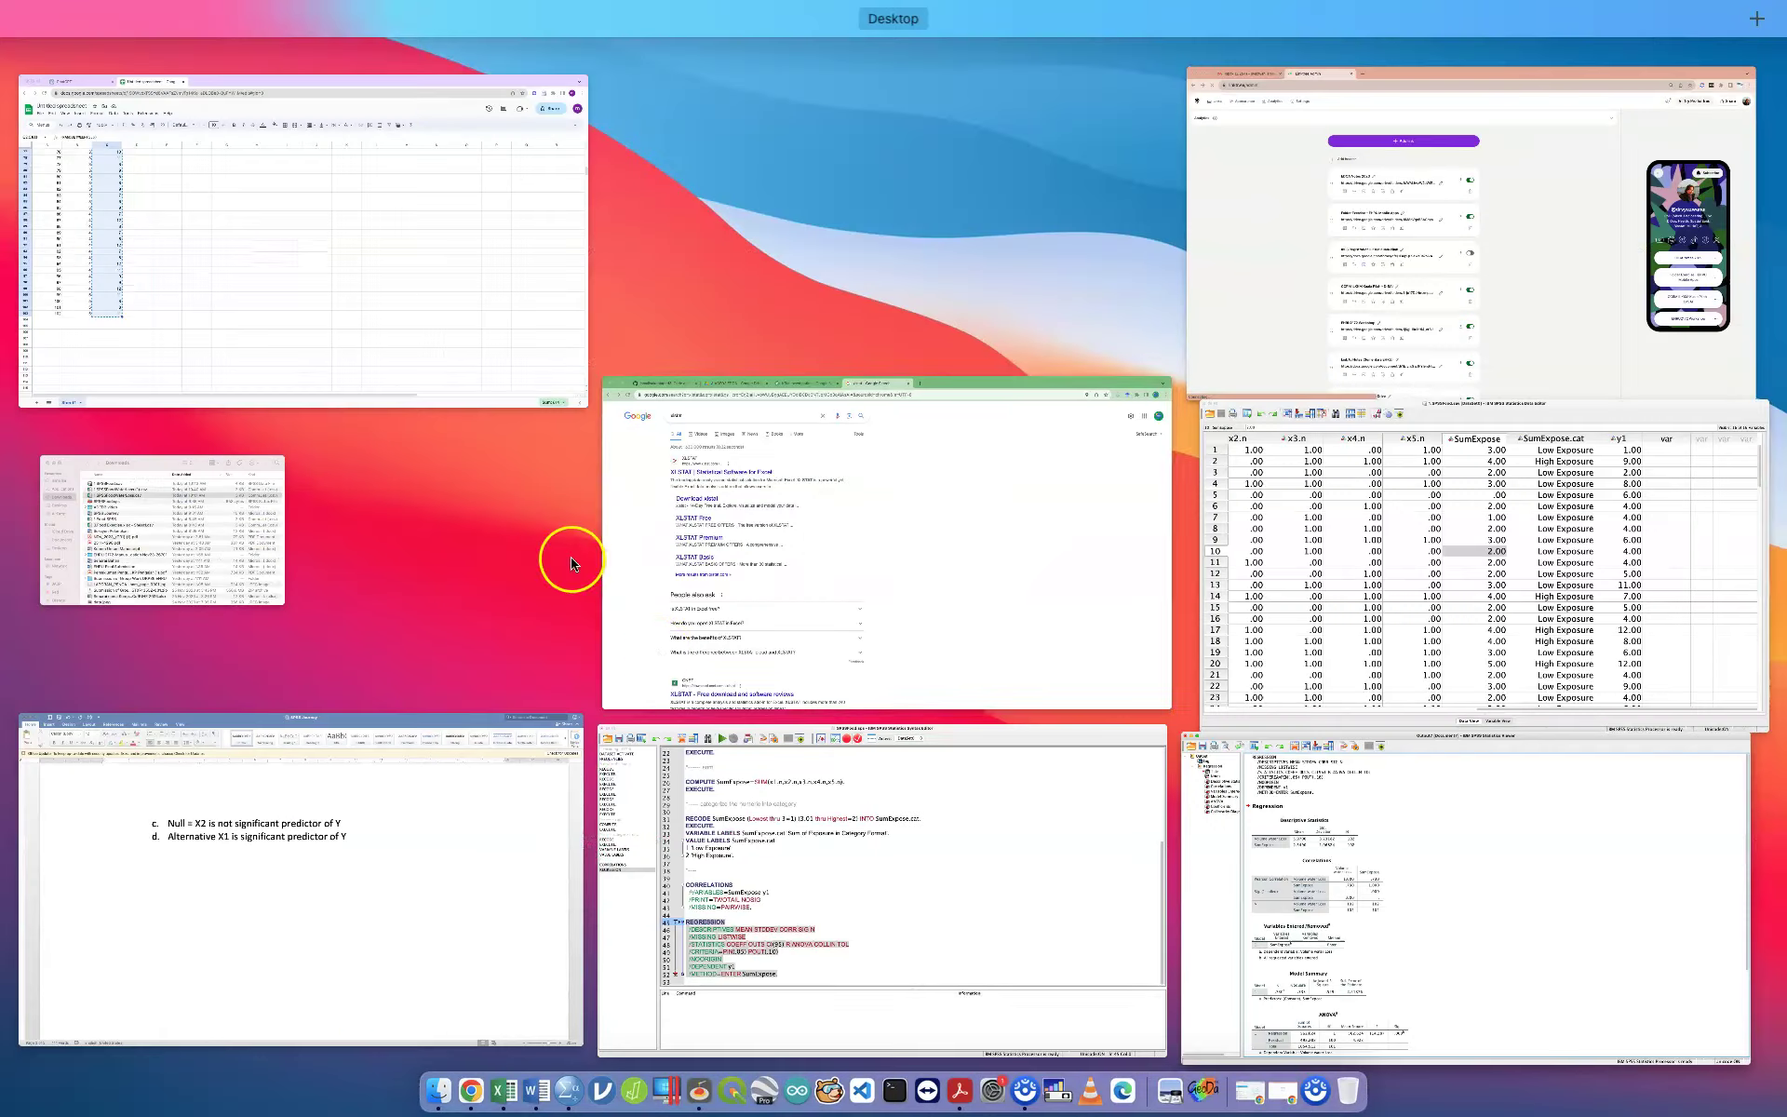
click(818, 818)
click(365, 12)
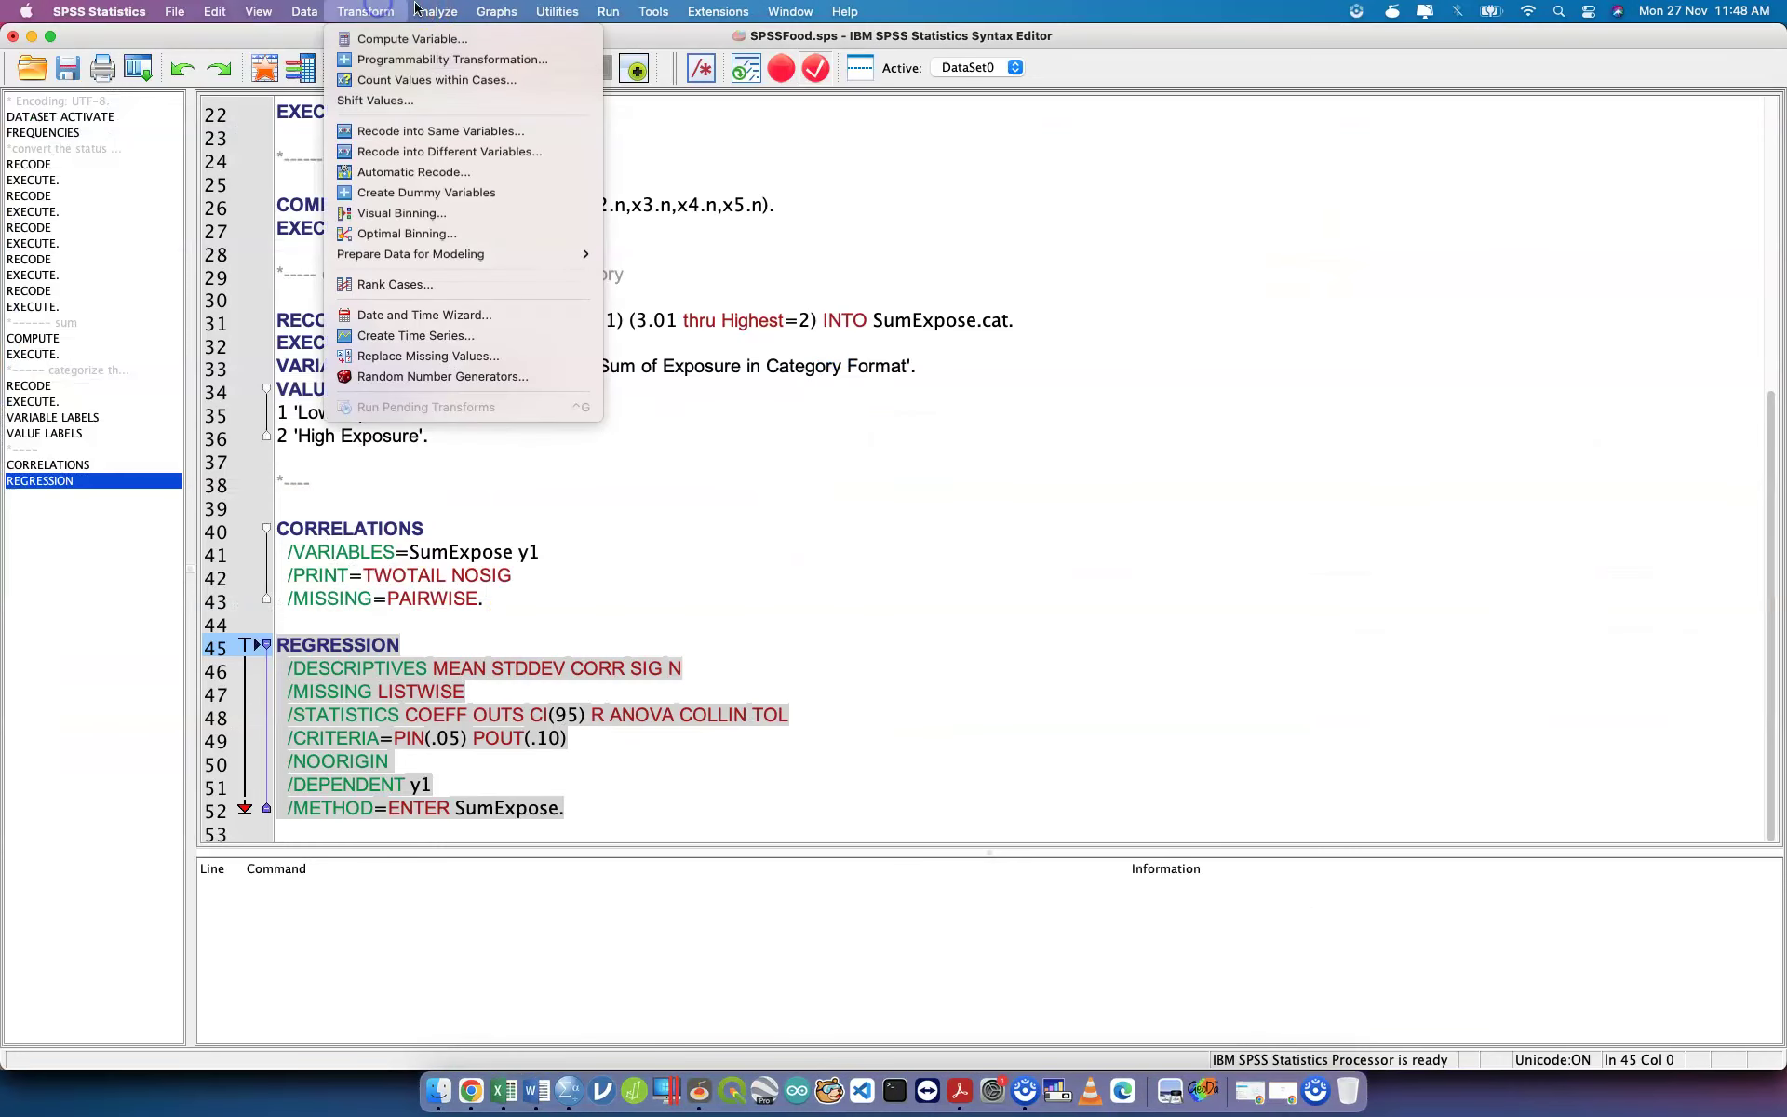
mouse_move(435, 11)
mouse_move(596, 223)
click(690, 243)
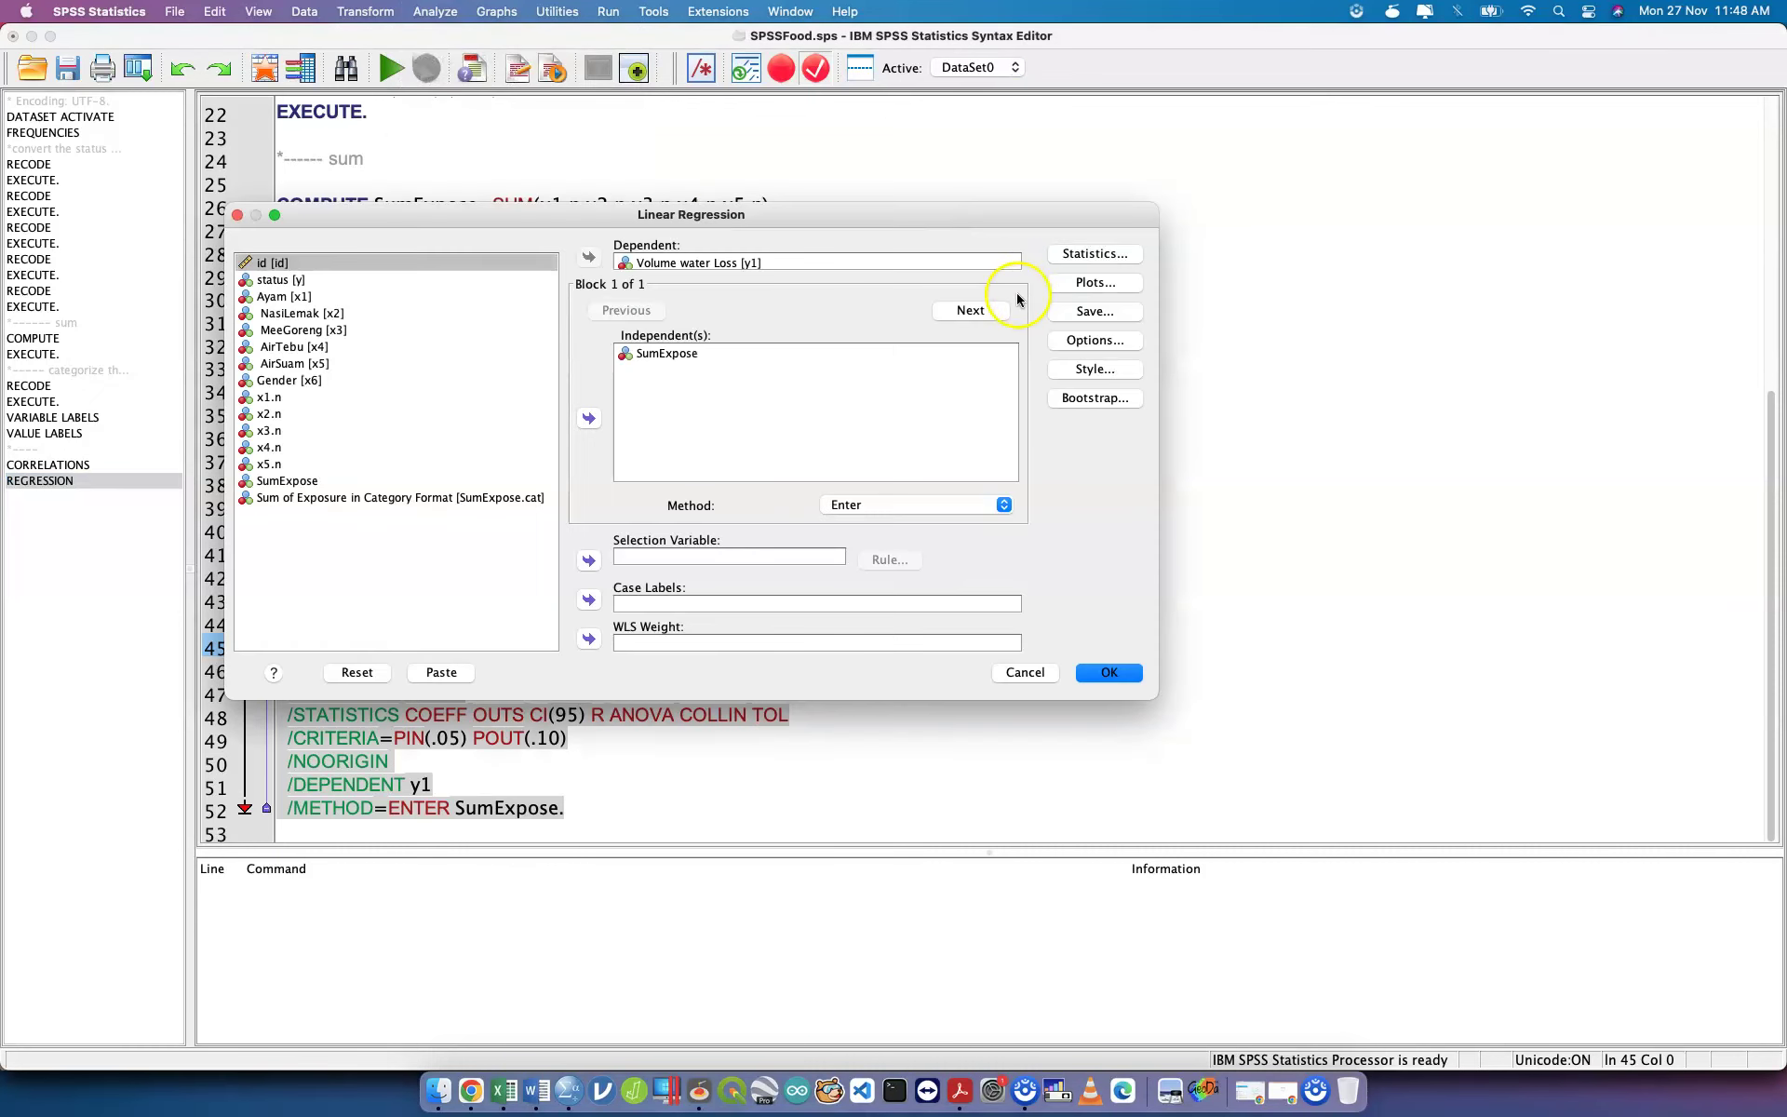
click(1086, 255)
click(719, 379)
click(720, 380)
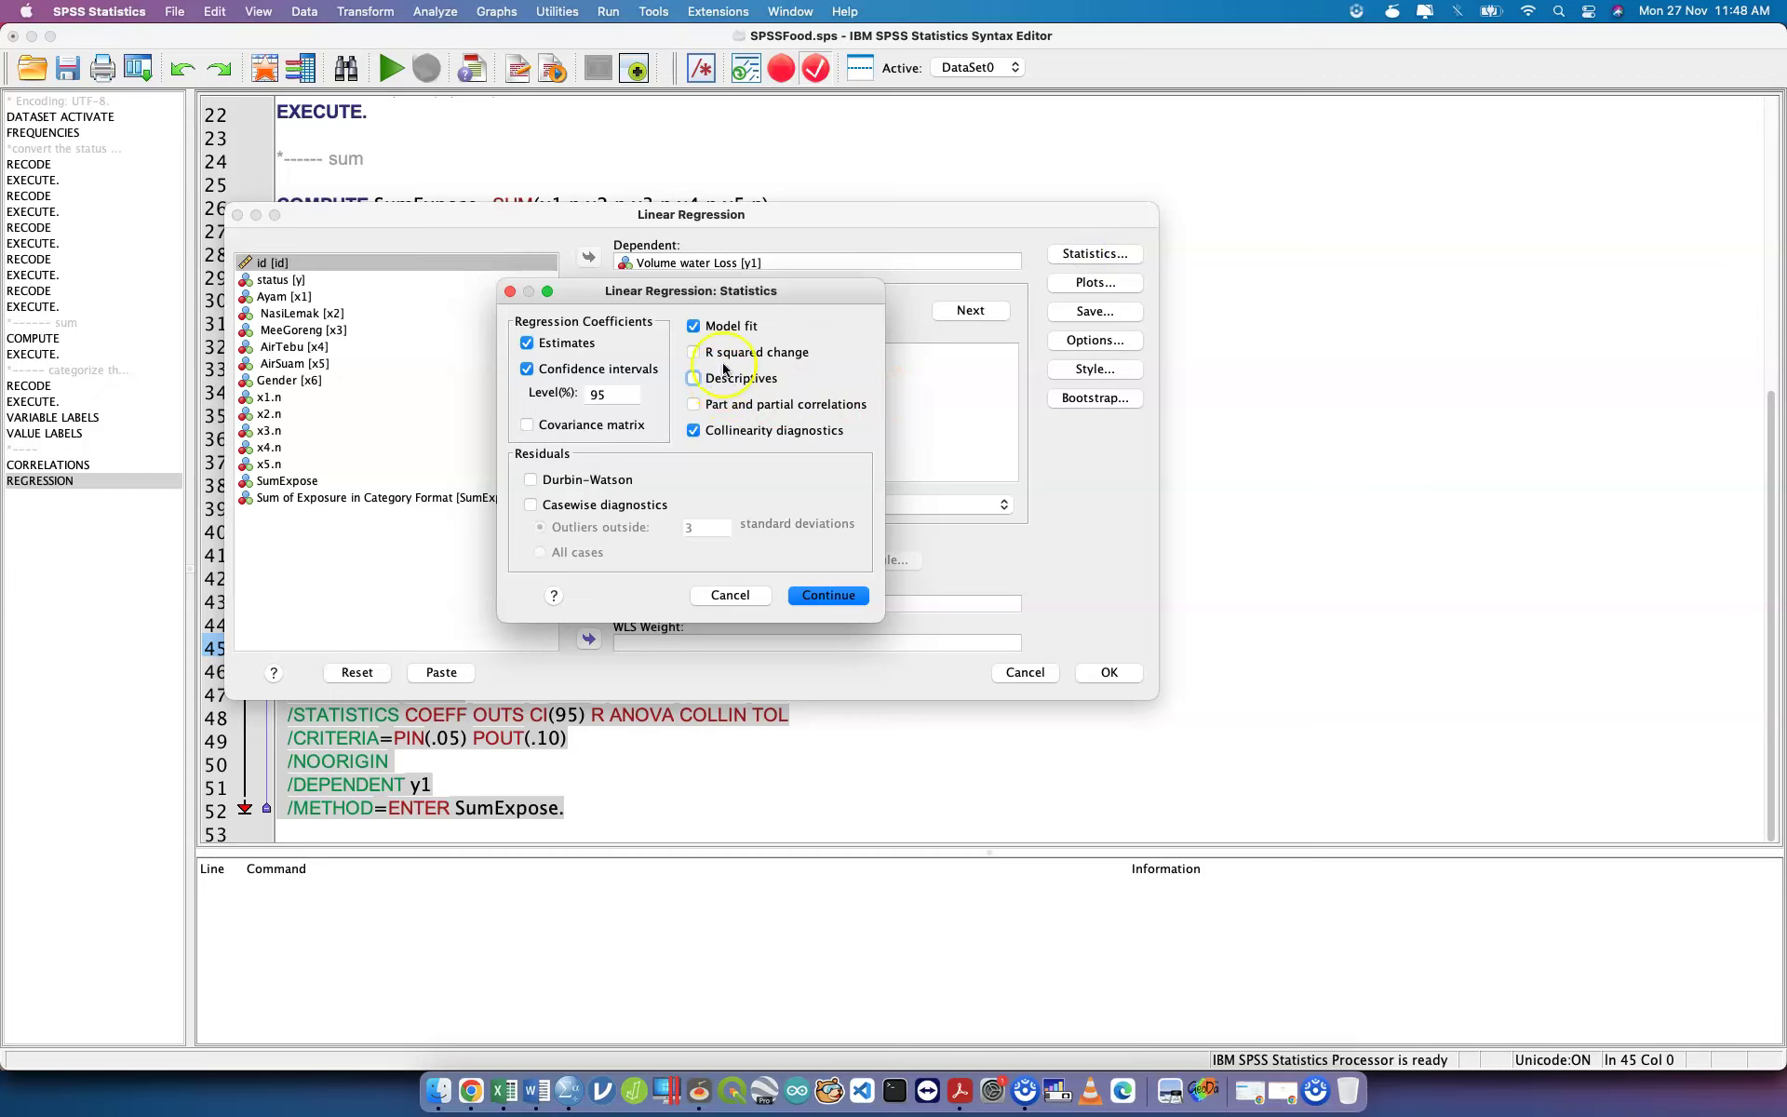
click(829, 595)
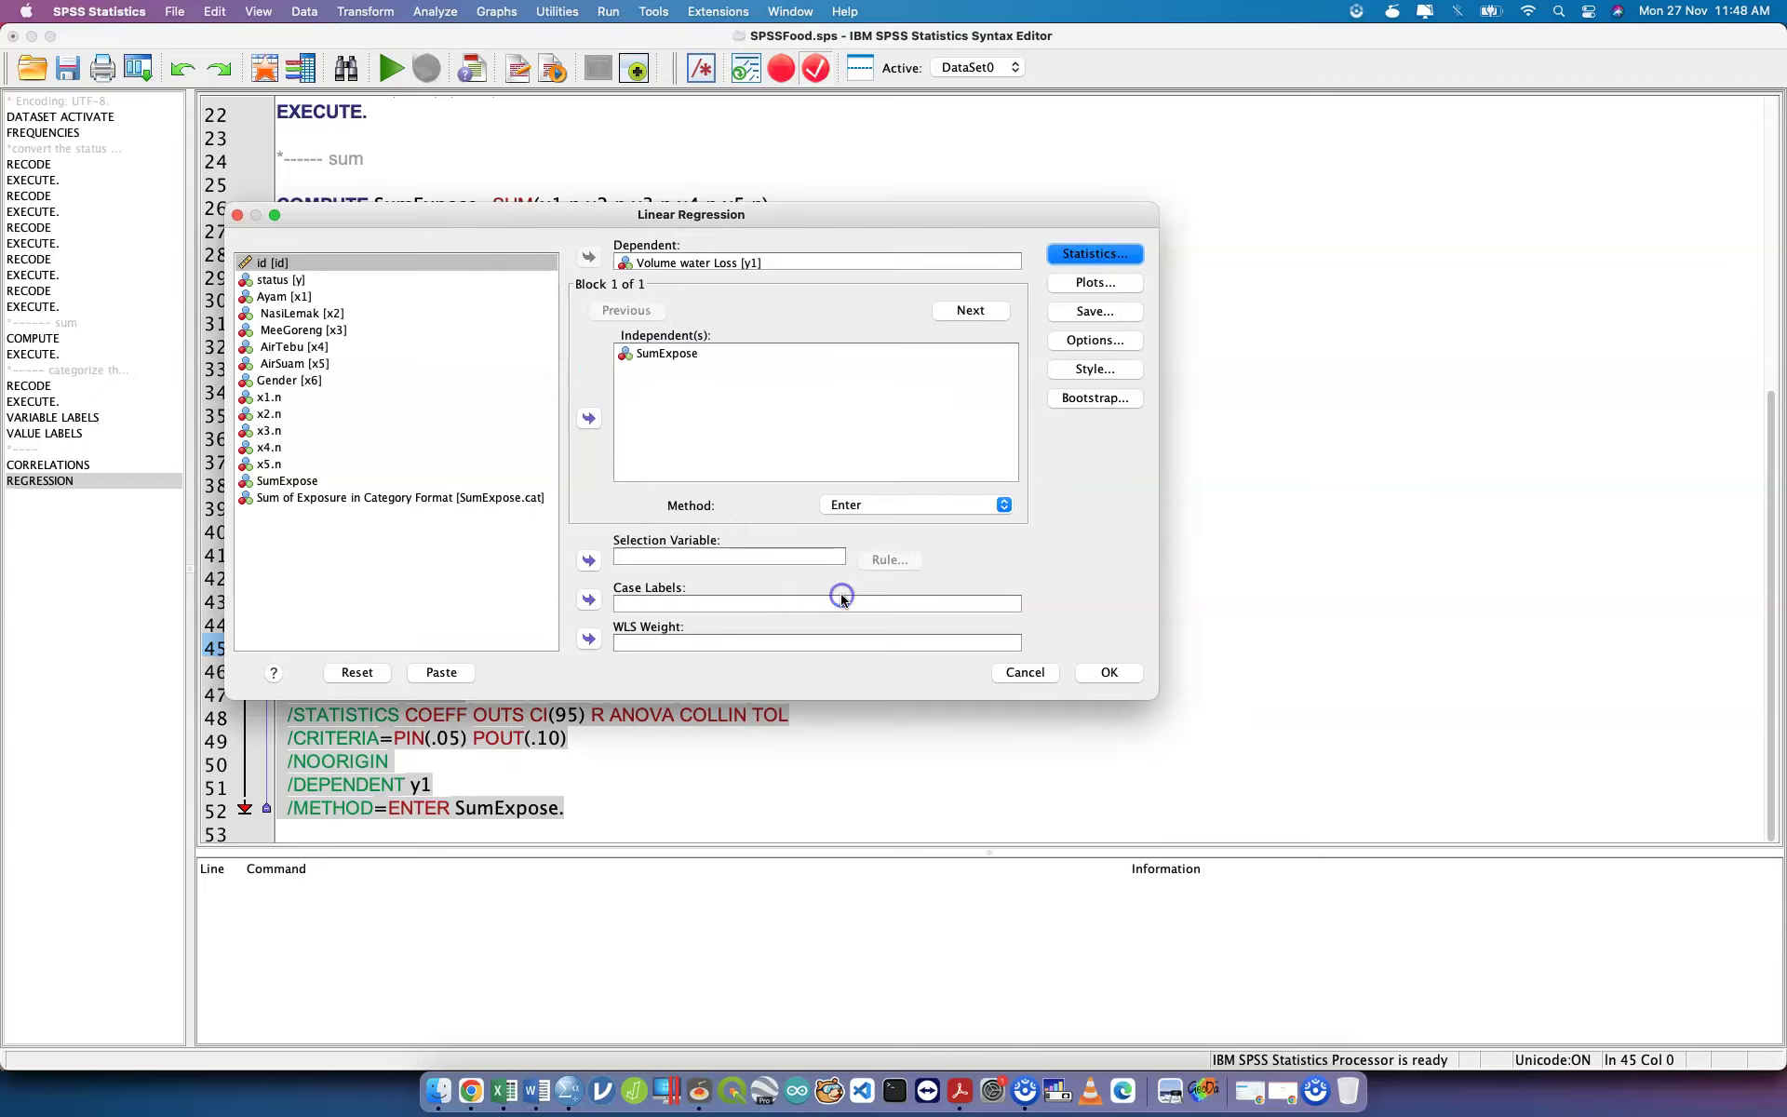
click(441, 672)
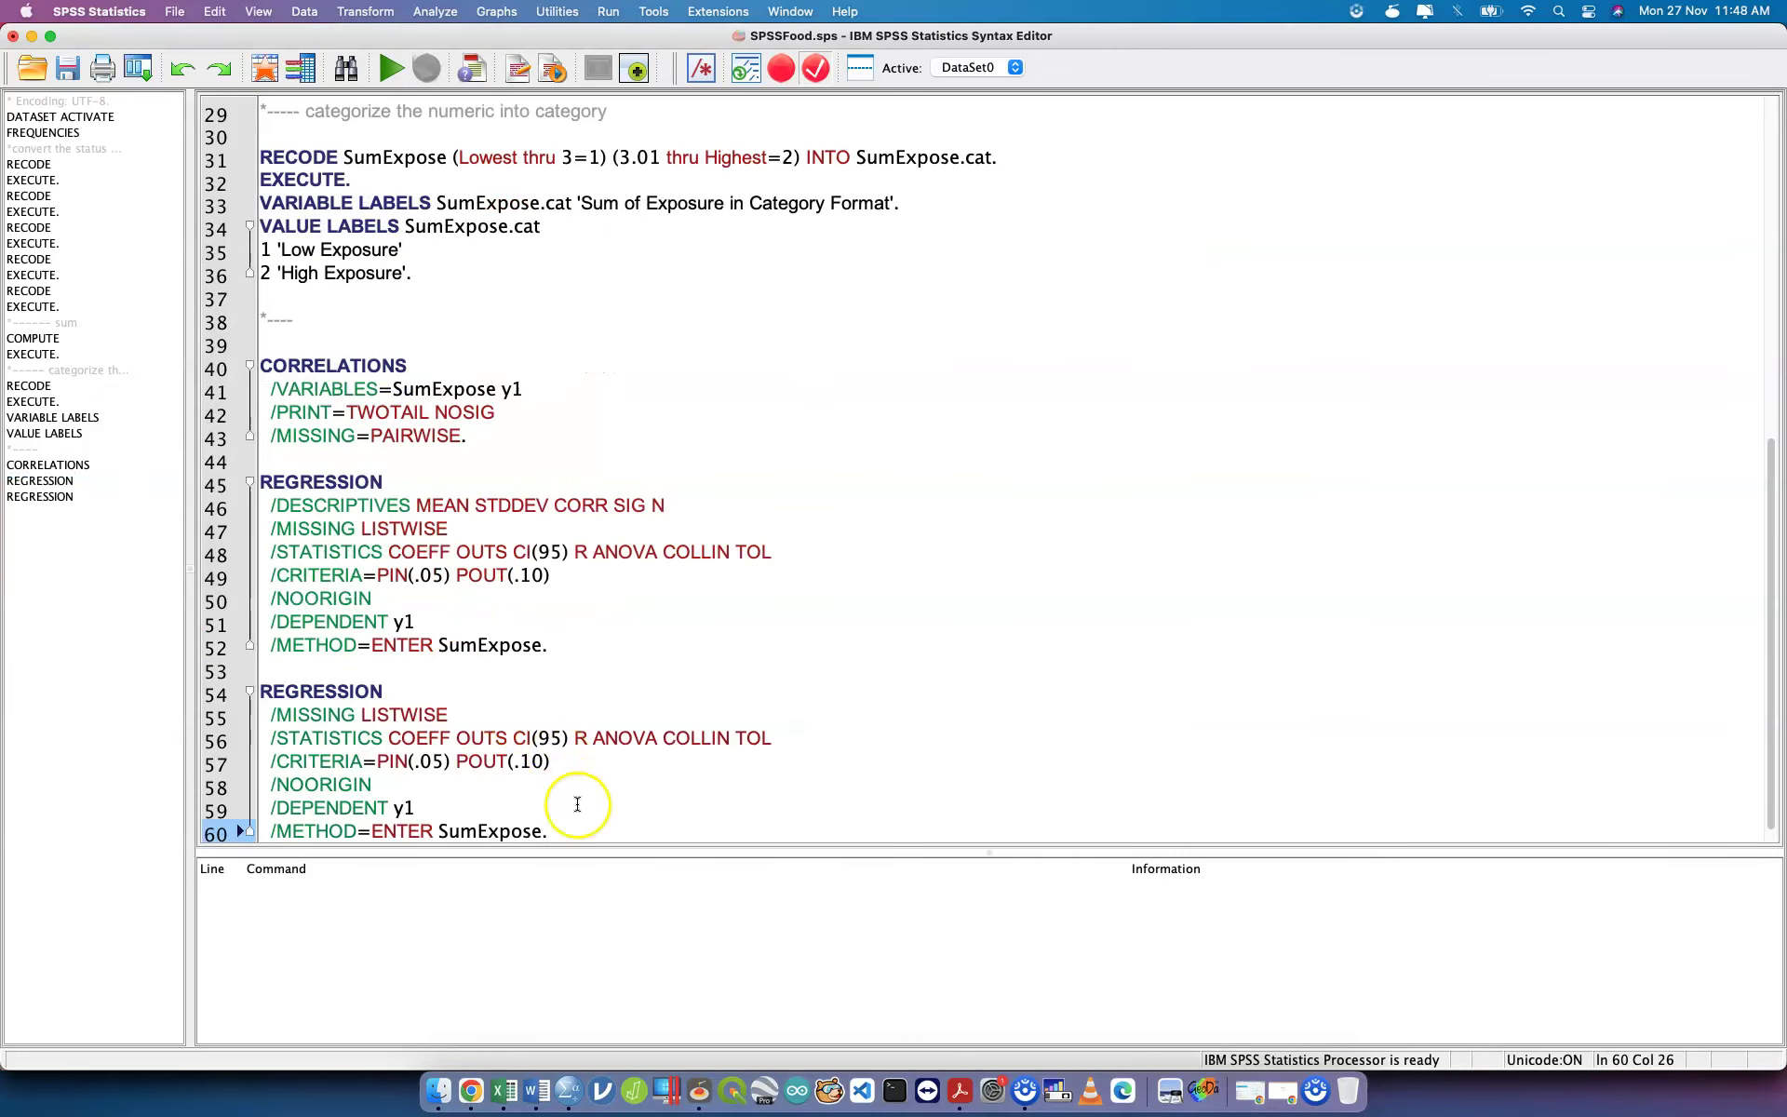
Run the second REGRESSION block without descriptives and close the output viewer without saving after checking the tables.
drag(595, 828, 216, 696)
key(super+r)
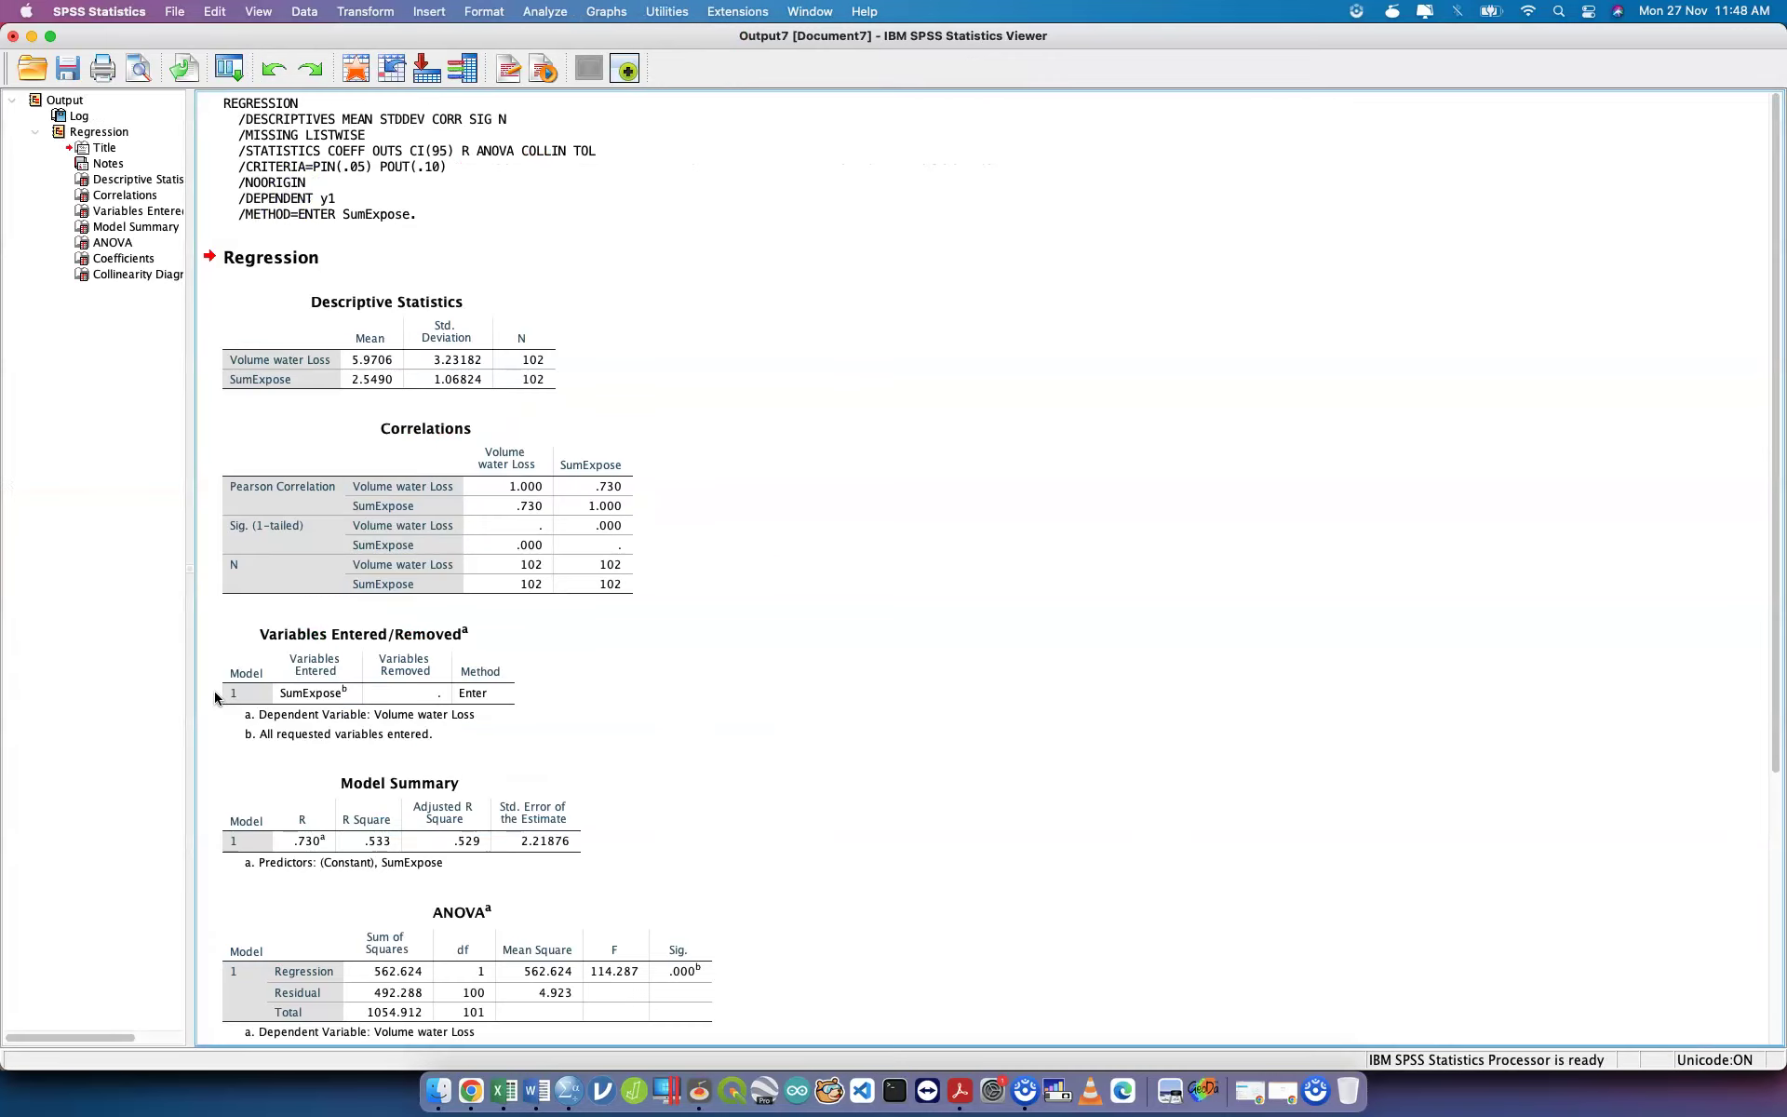
click(360, 652)
click(361, 377)
click(400, 414)
click(12, 35)
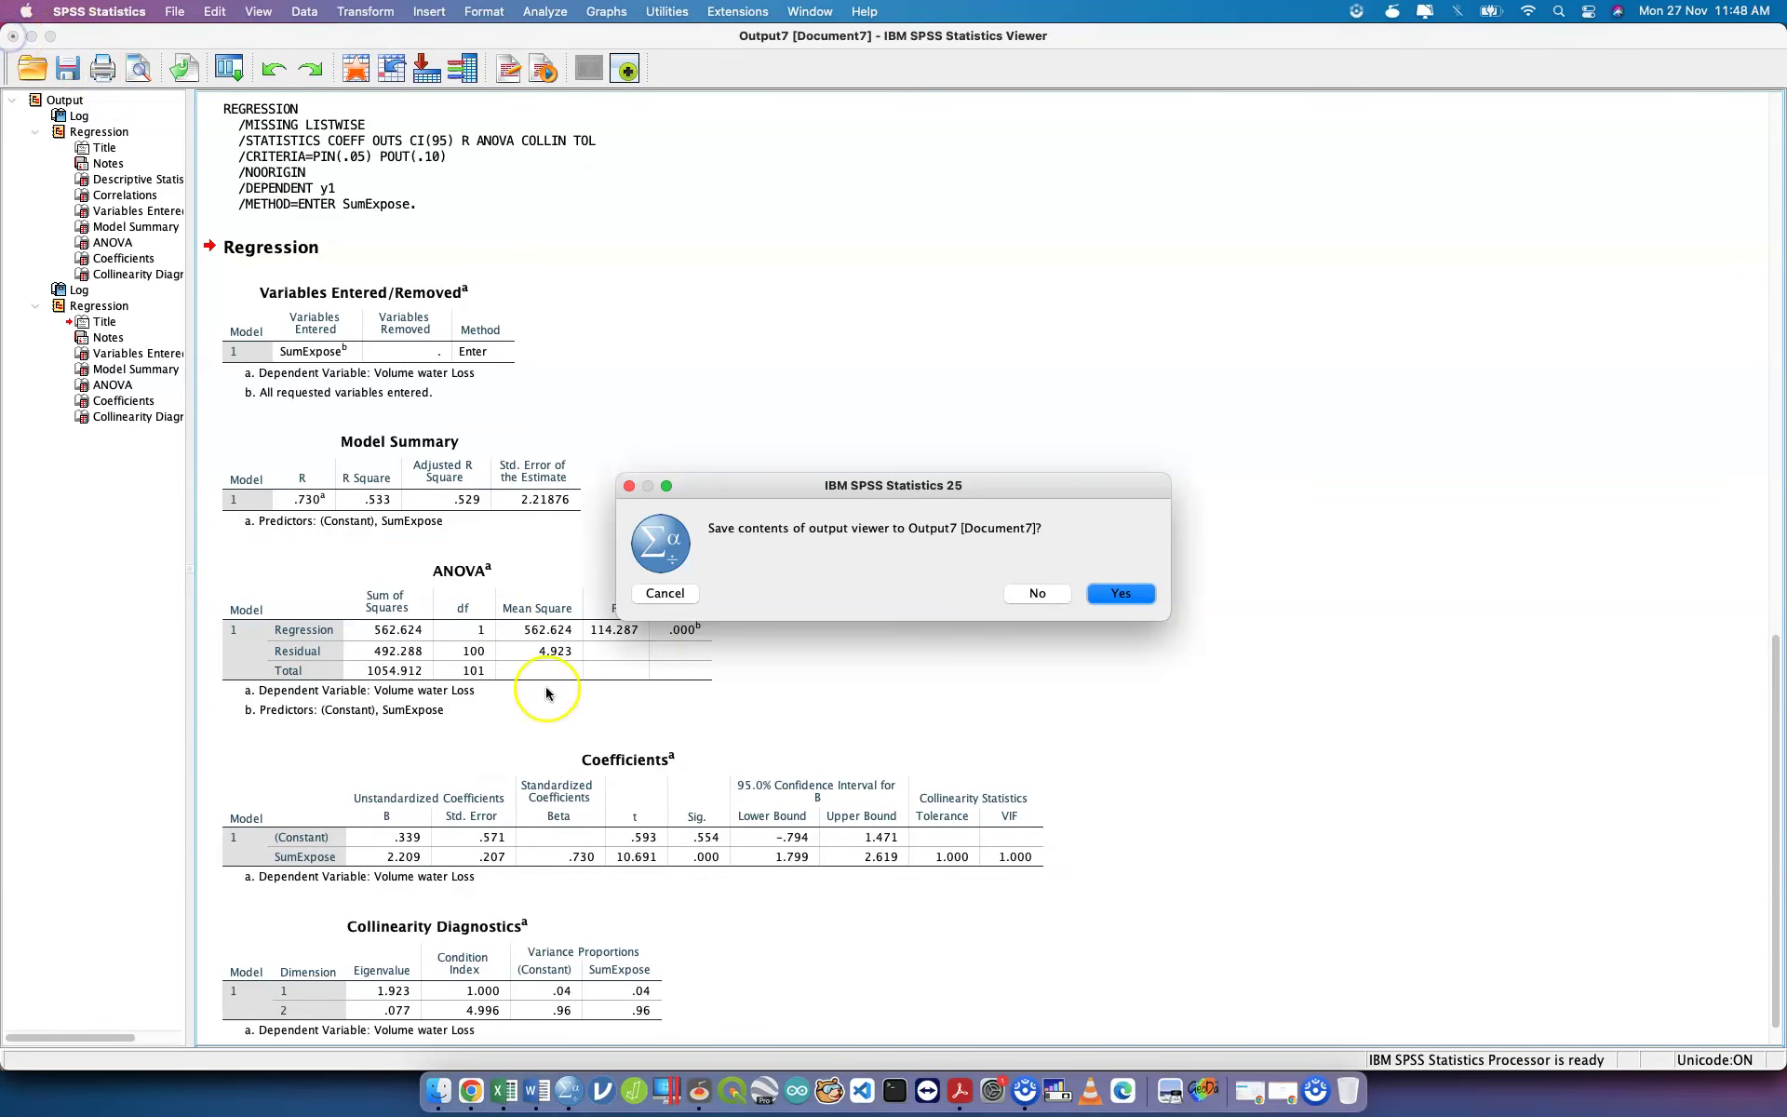
click(1033, 592)
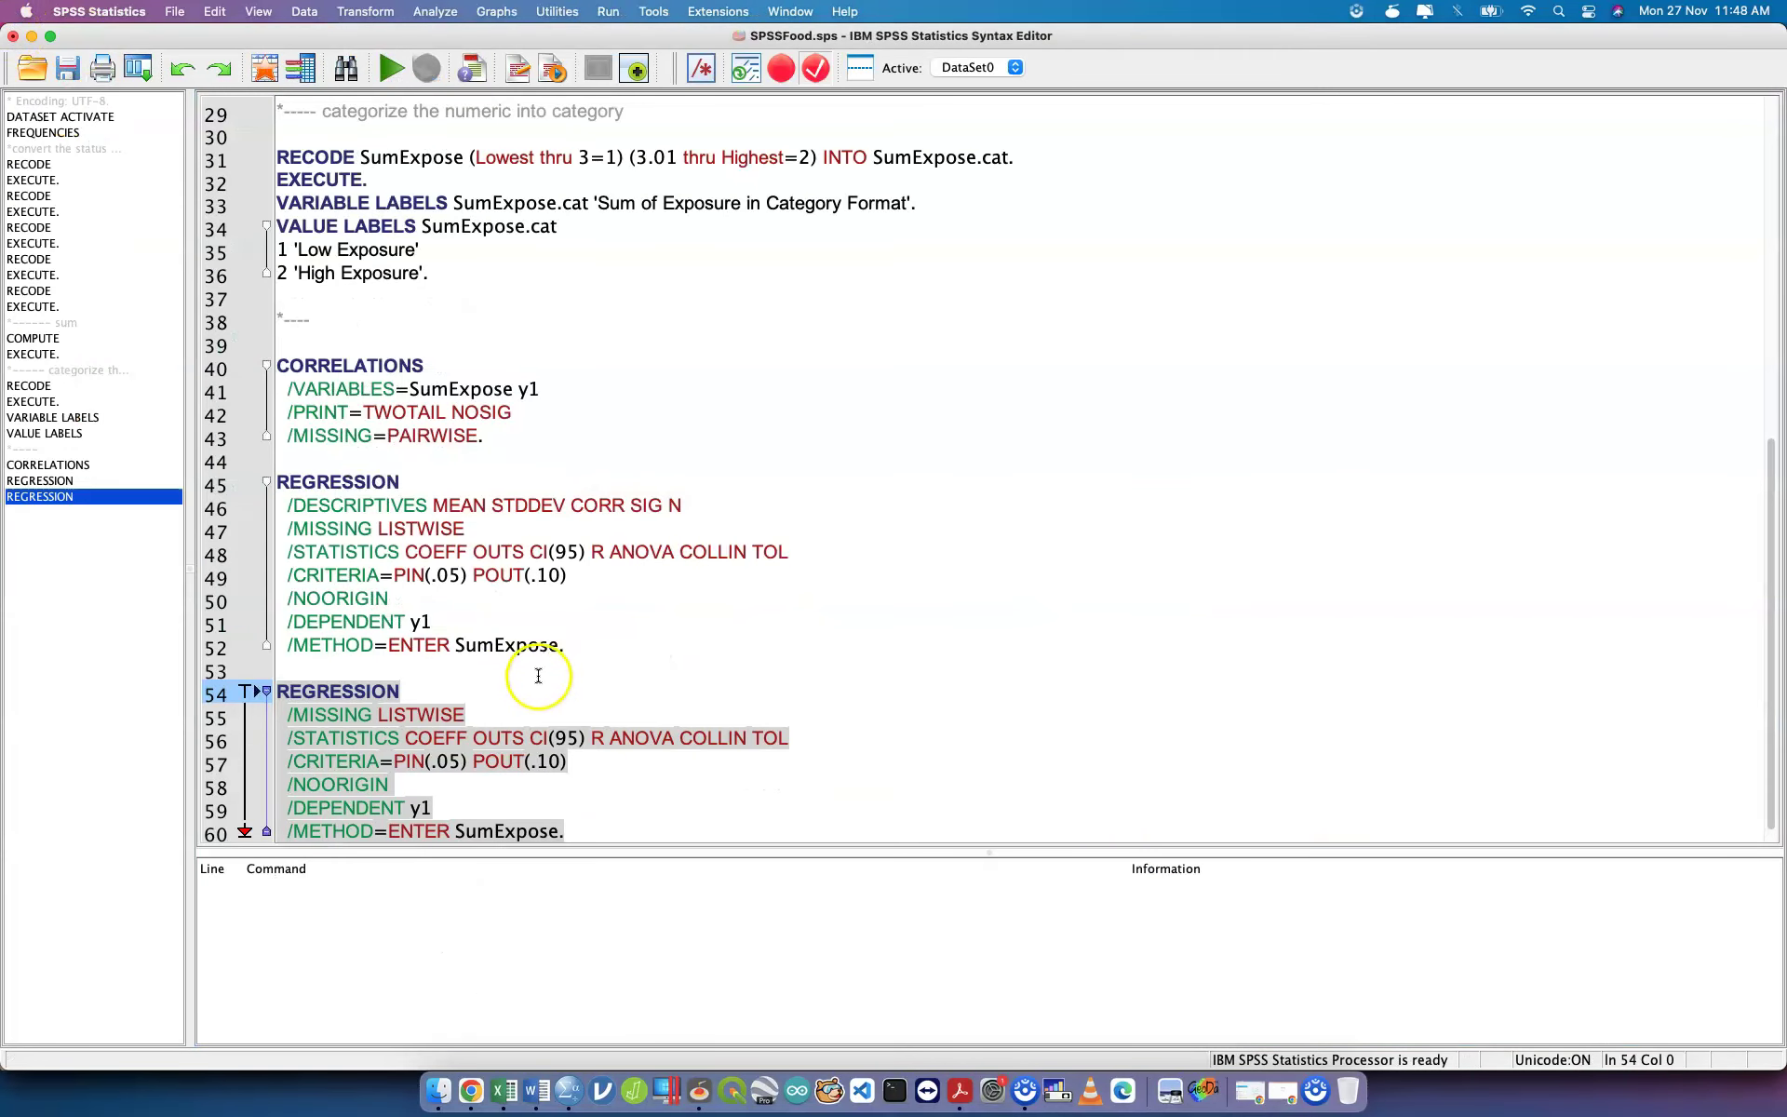
Compare the two REGRESSION blocks in the syntax and delete the second one, which lacks the DESCRIPTIVES line.
click(456, 662)
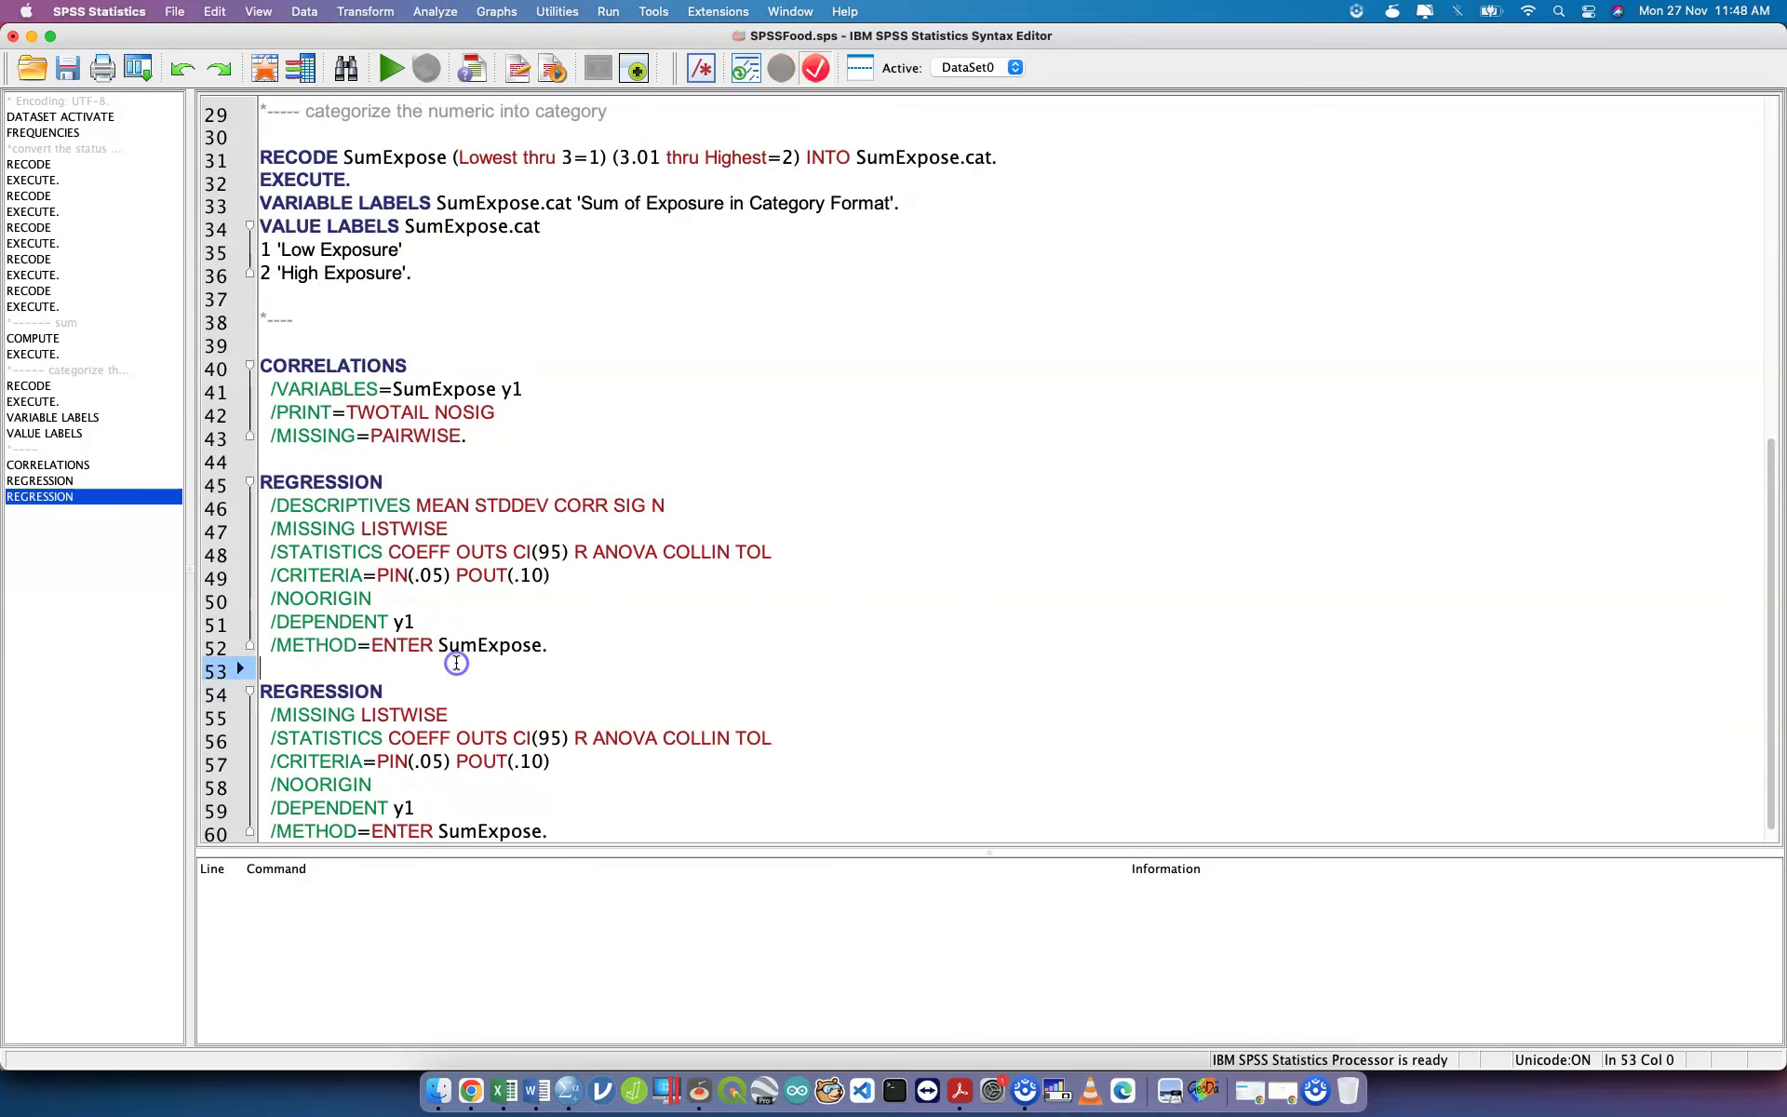
drag(456, 663, 666, 895)
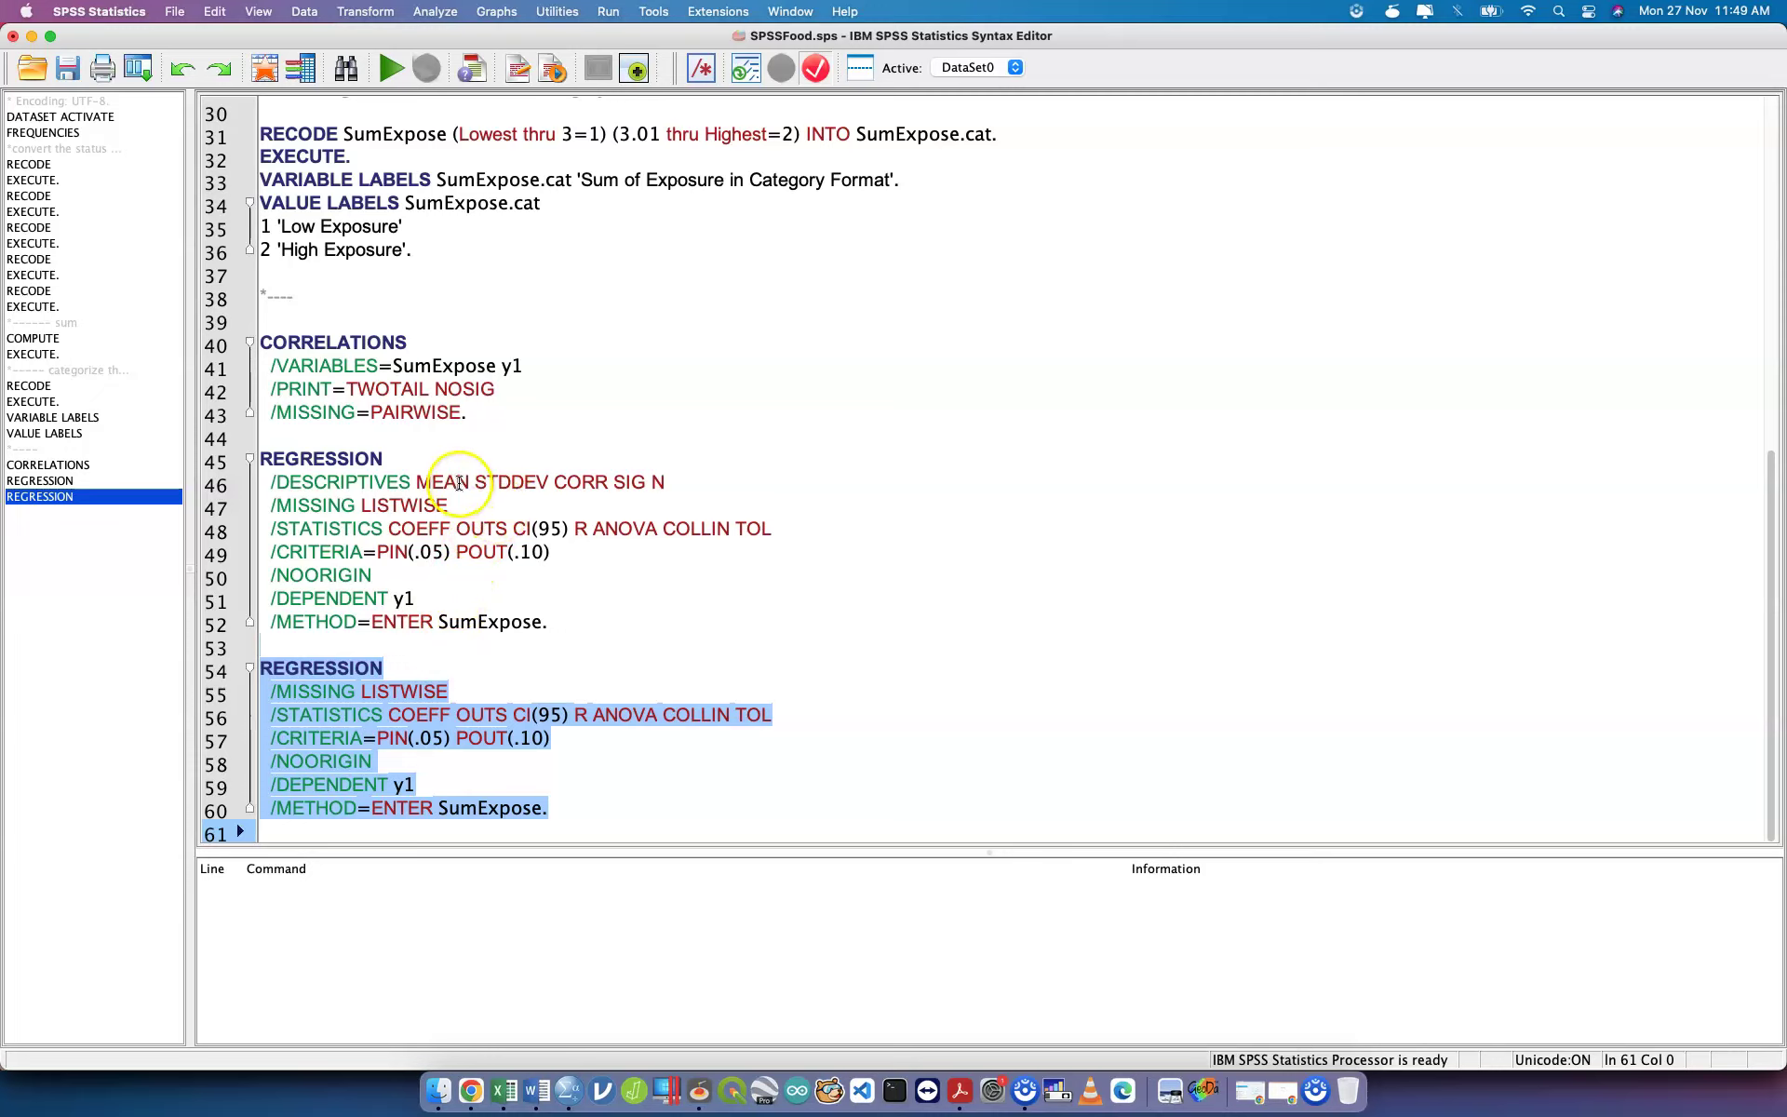
double_click(368, 484)
key(super+r)
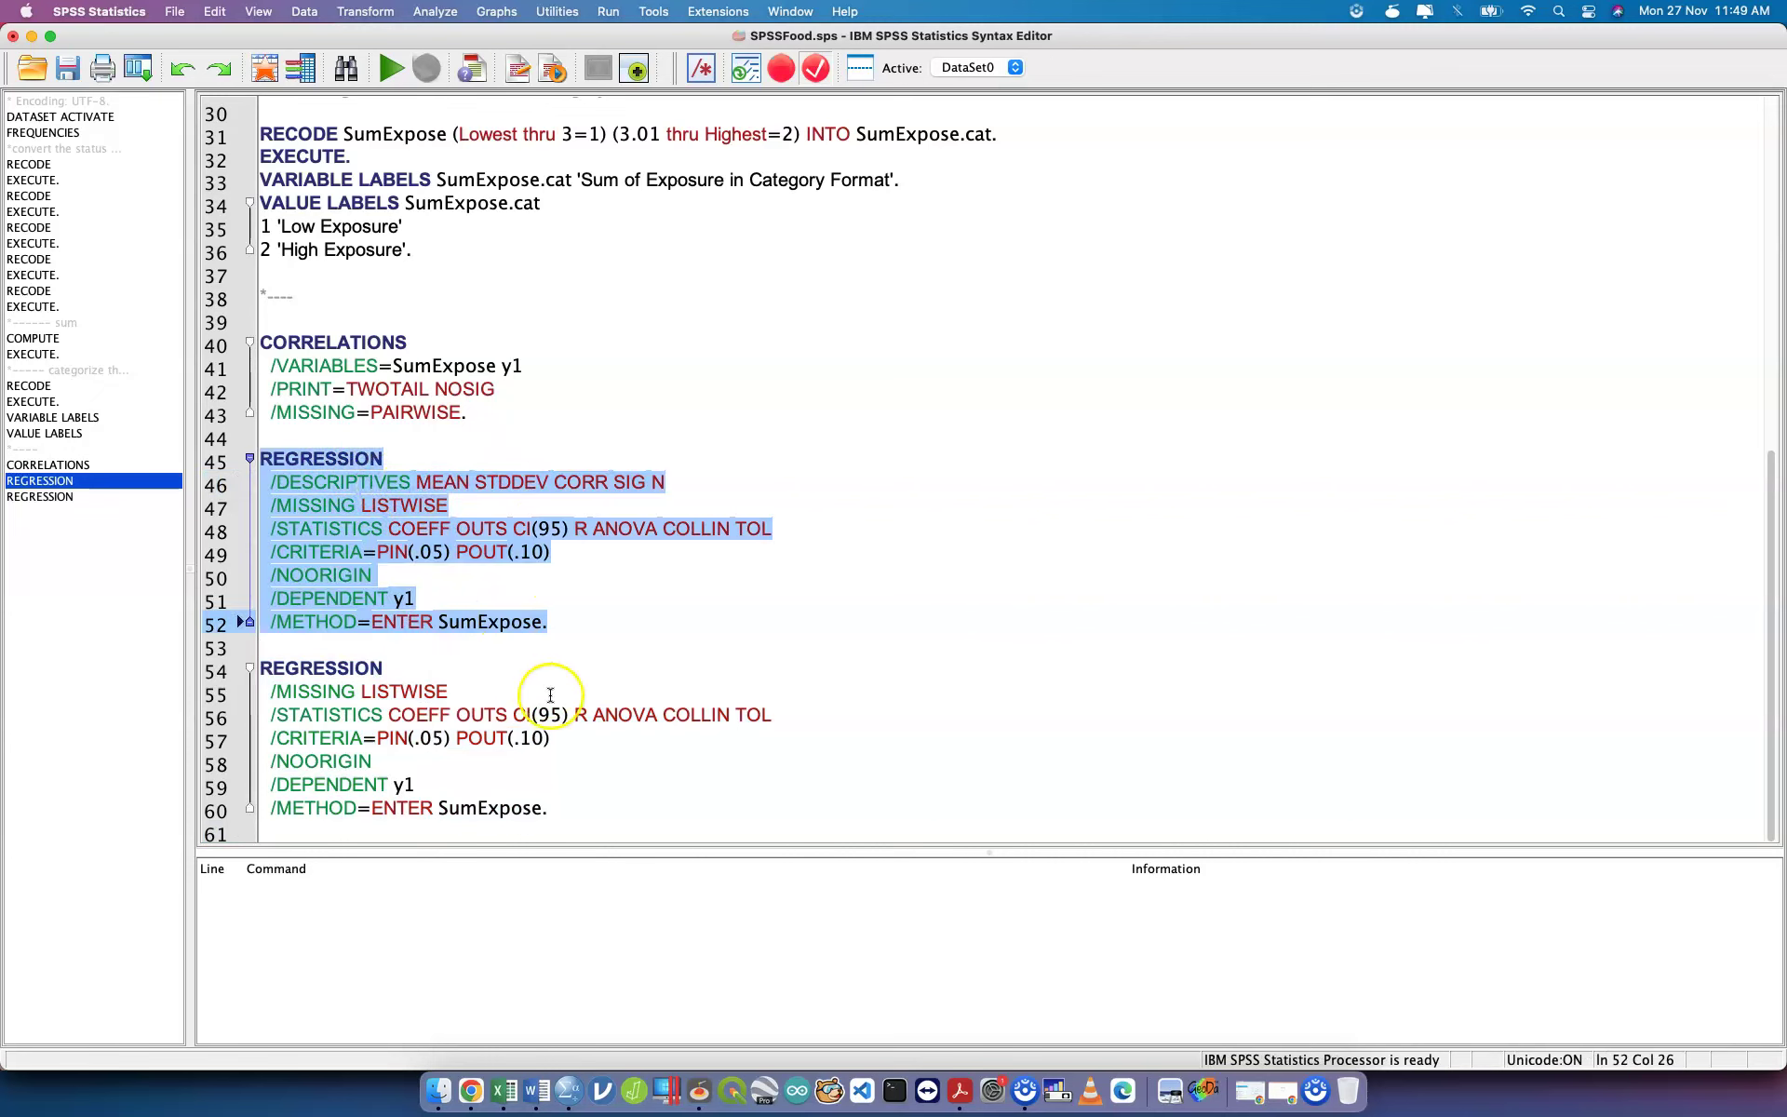
drag(572, 810, 188, 674)
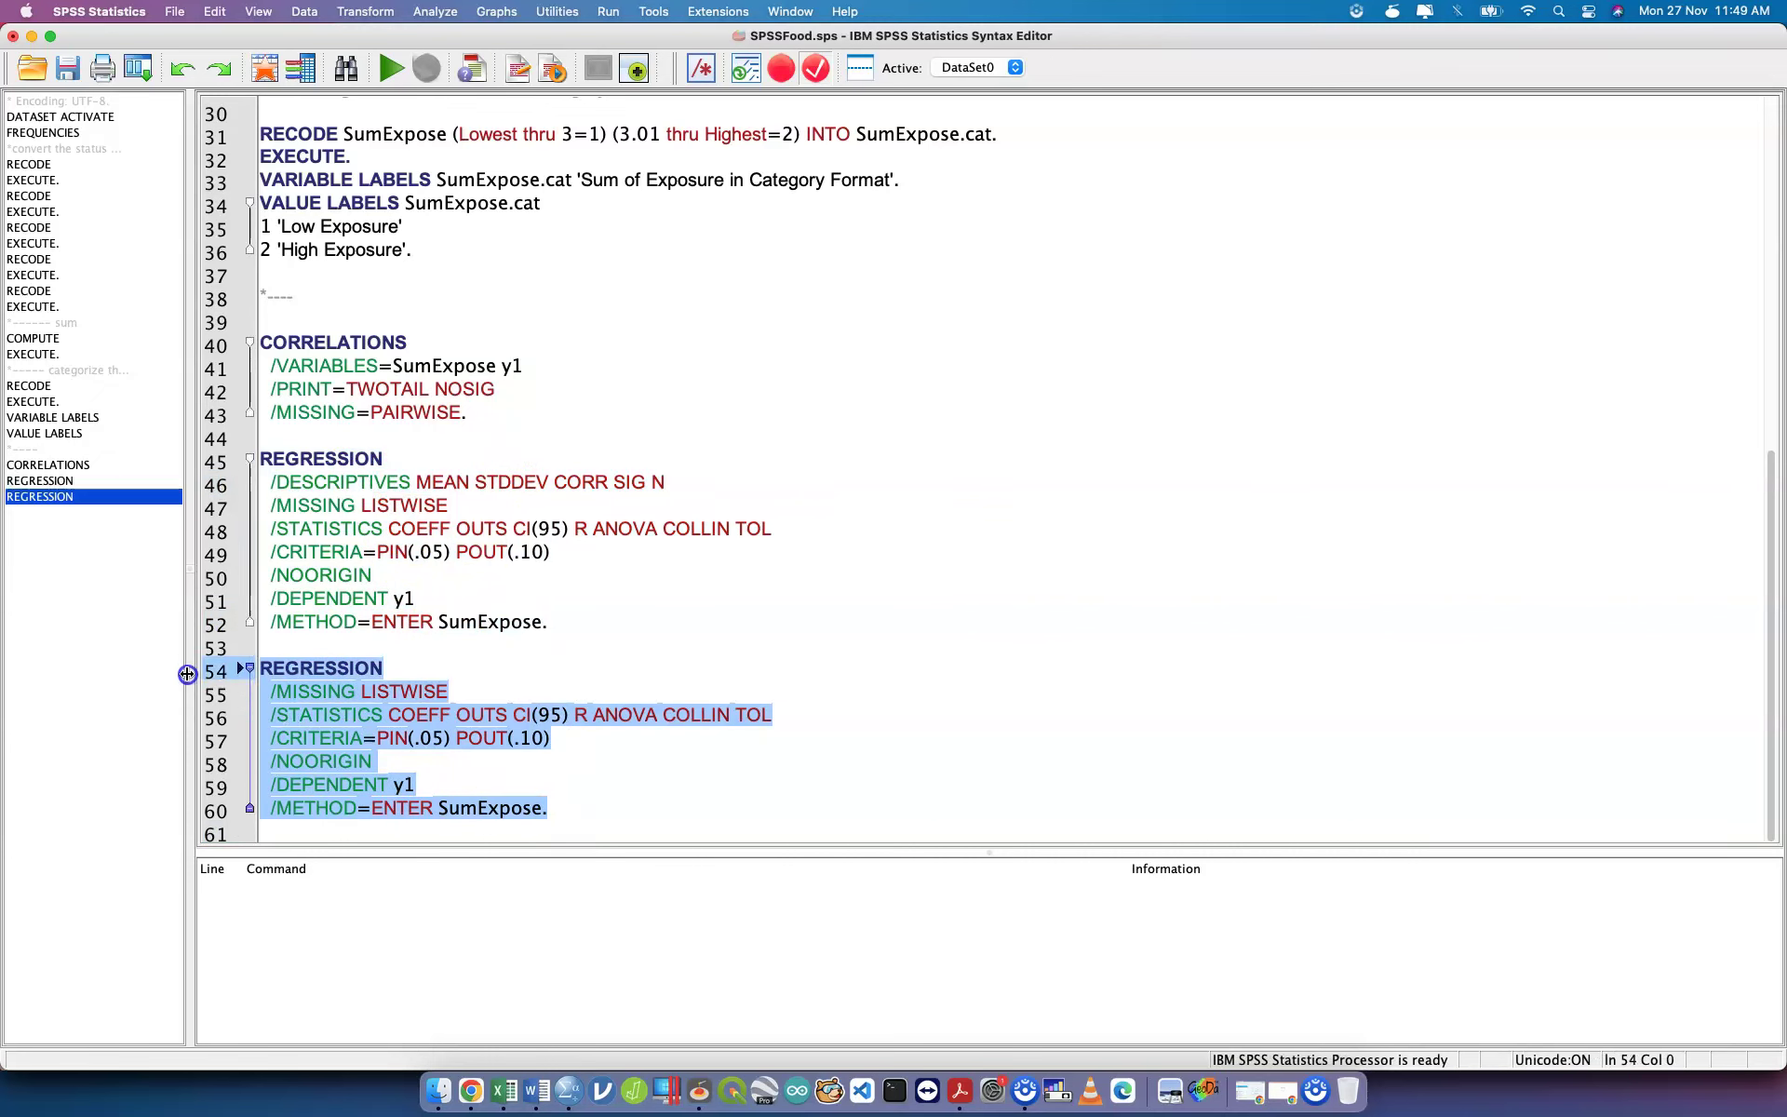
key(BackSpace)
Run the REGRESSION block that includes descriptives and examine its Variables Entered/Removed and Model Summary tables.
drag(567, 808, 247, 628)
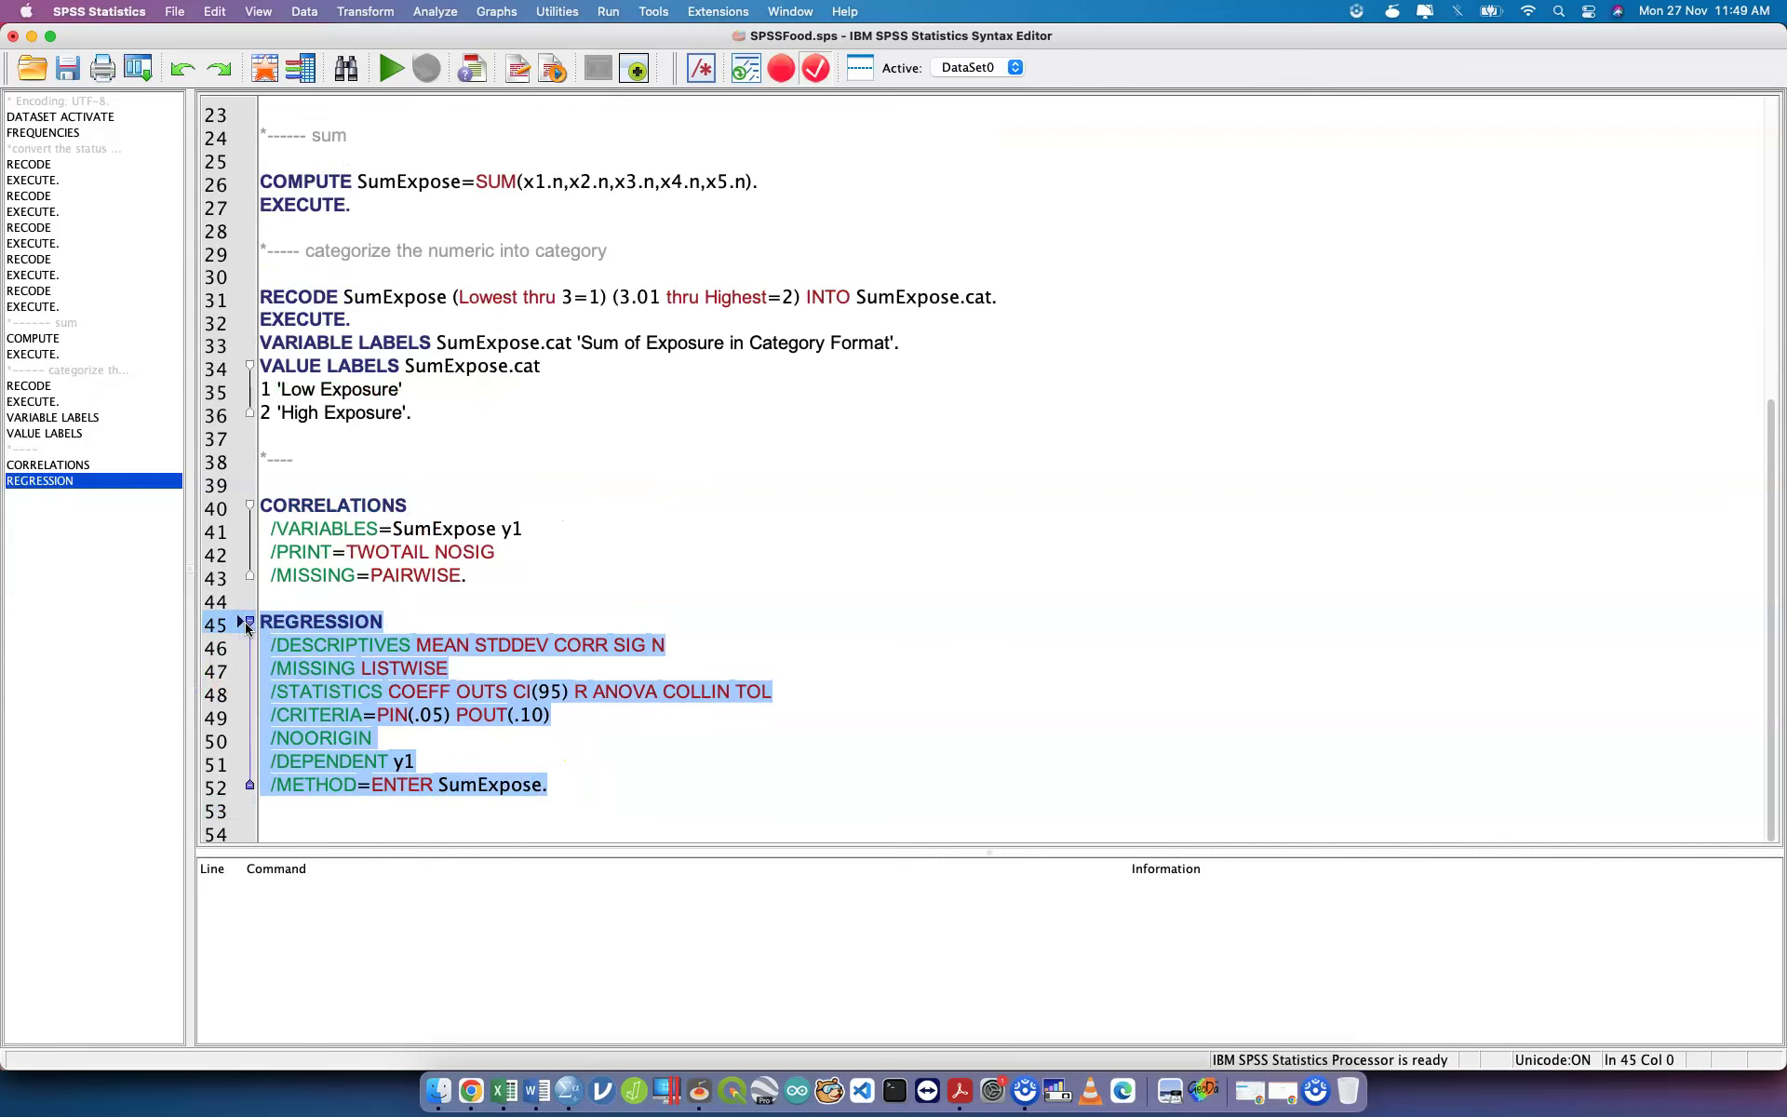
key(super+r)
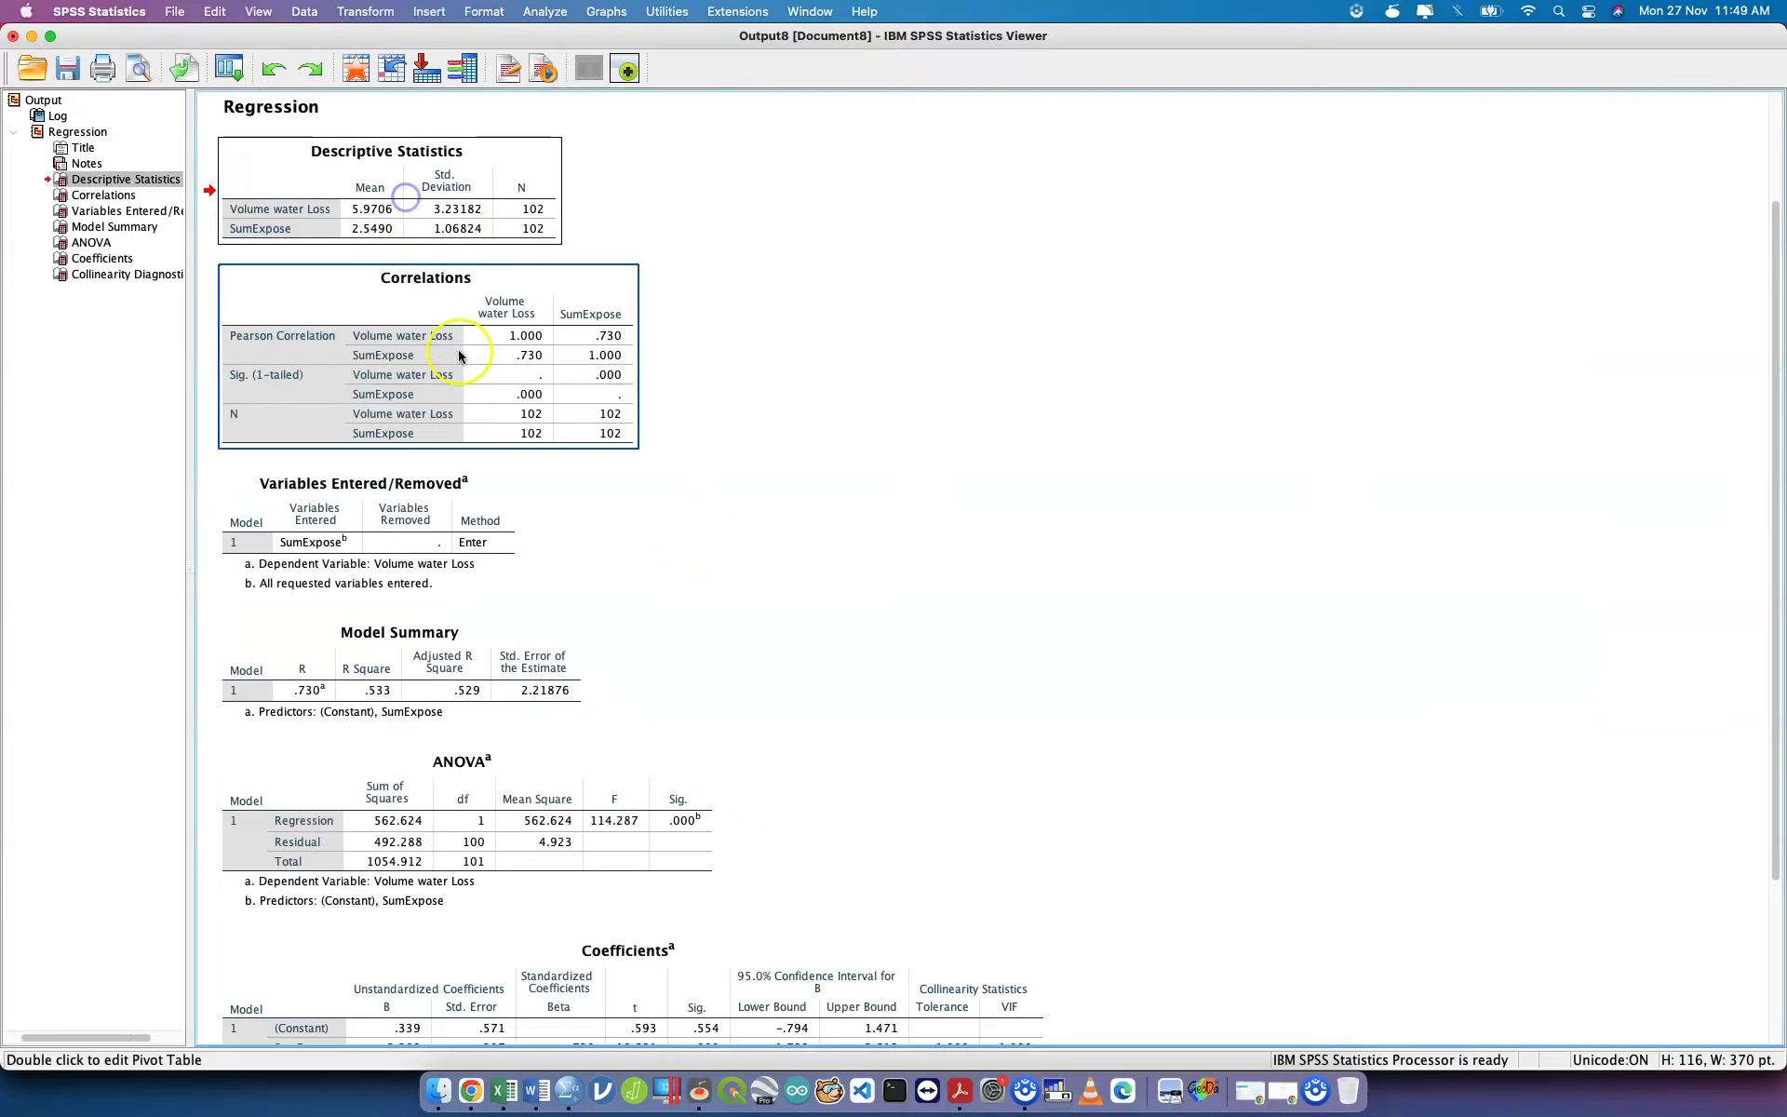
click(466, 505)
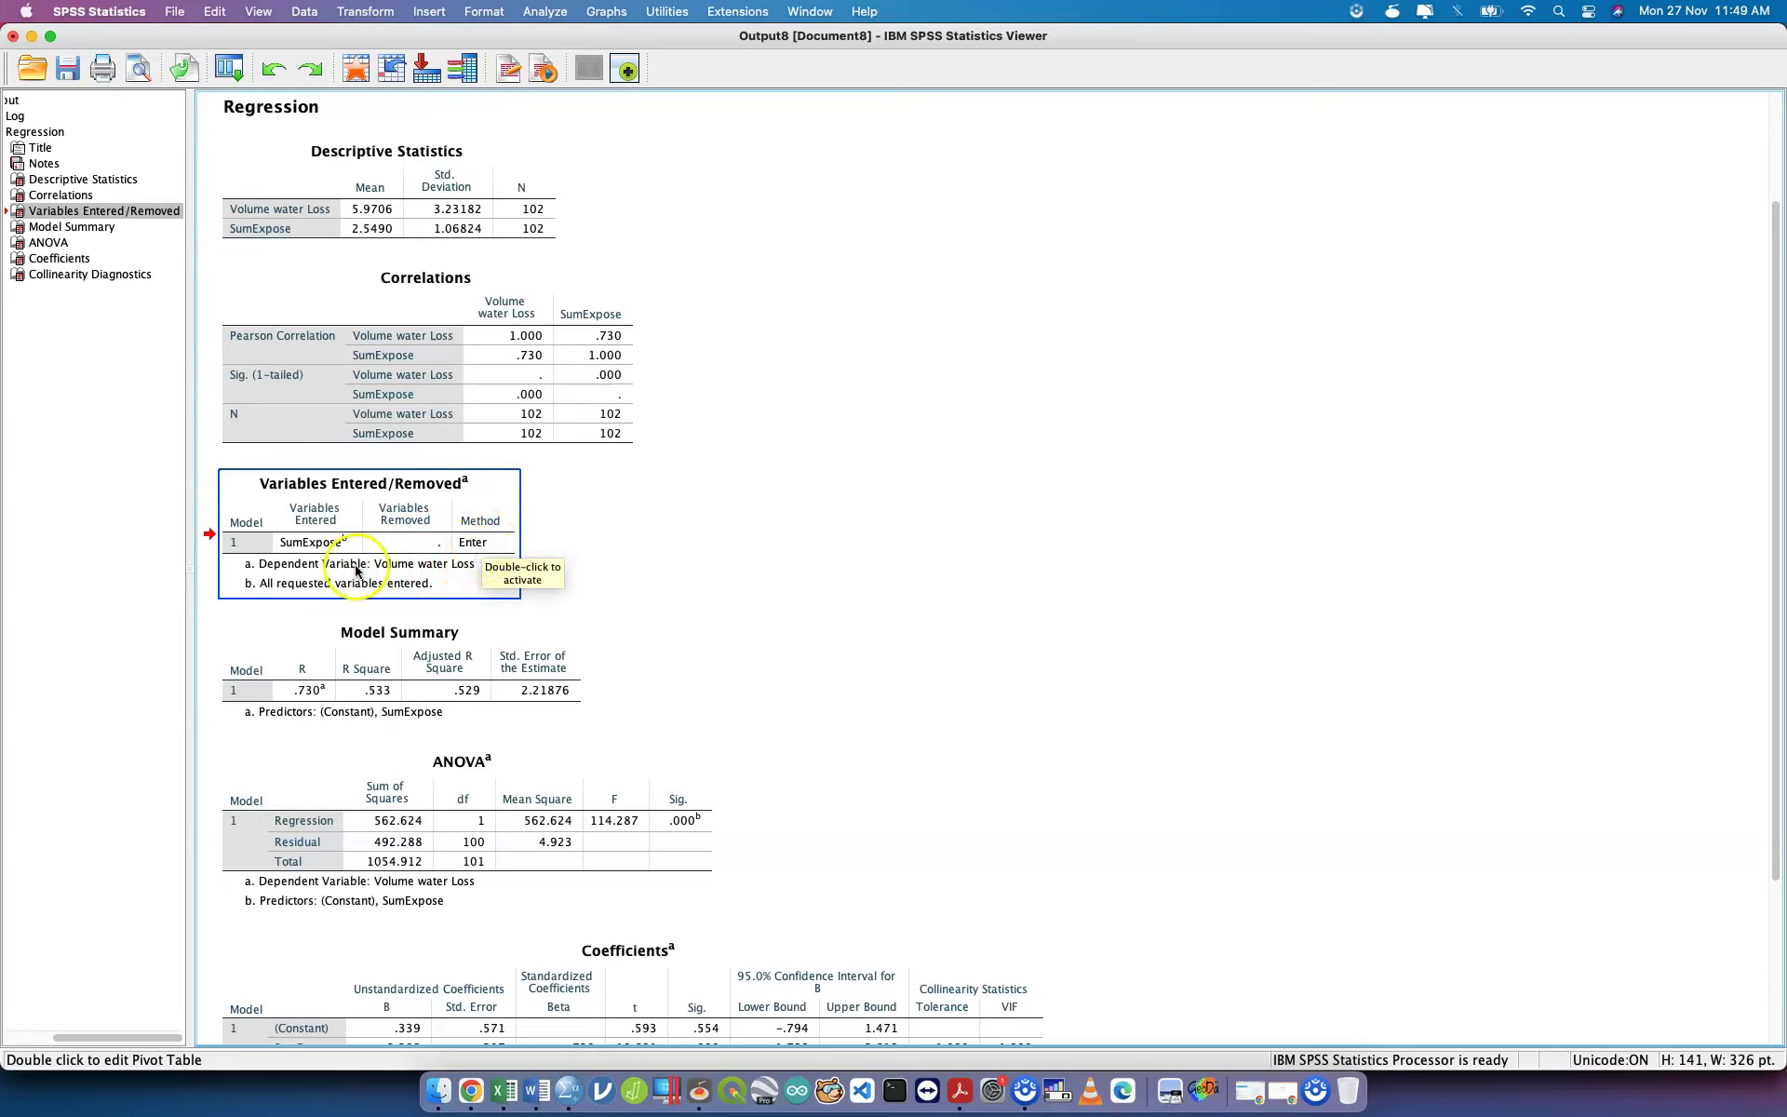
click(299, 694)
click(384, 689)
click(474, 704)
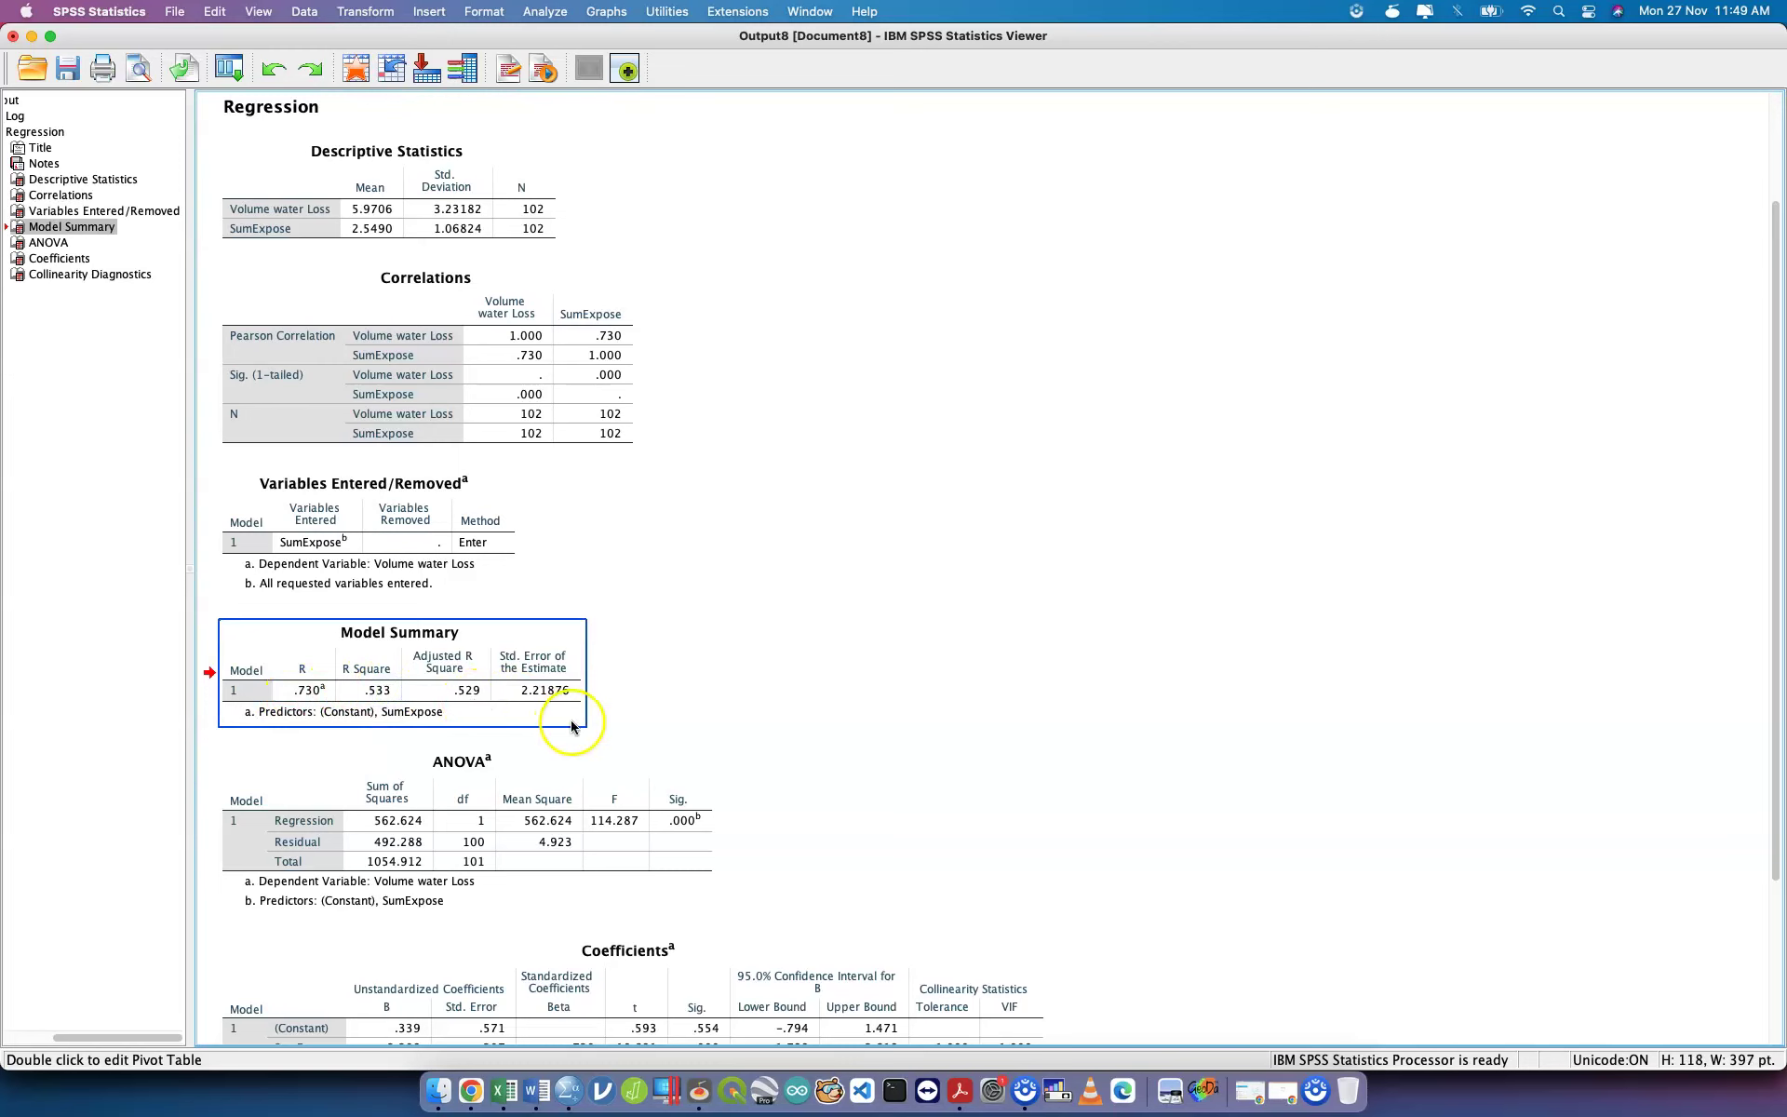
Examine the regression output's ANOVA and Coefficients tables.
click(510, 774)
scroll(510, 775, down, 5)
click(510, 774)
click(493, 662)
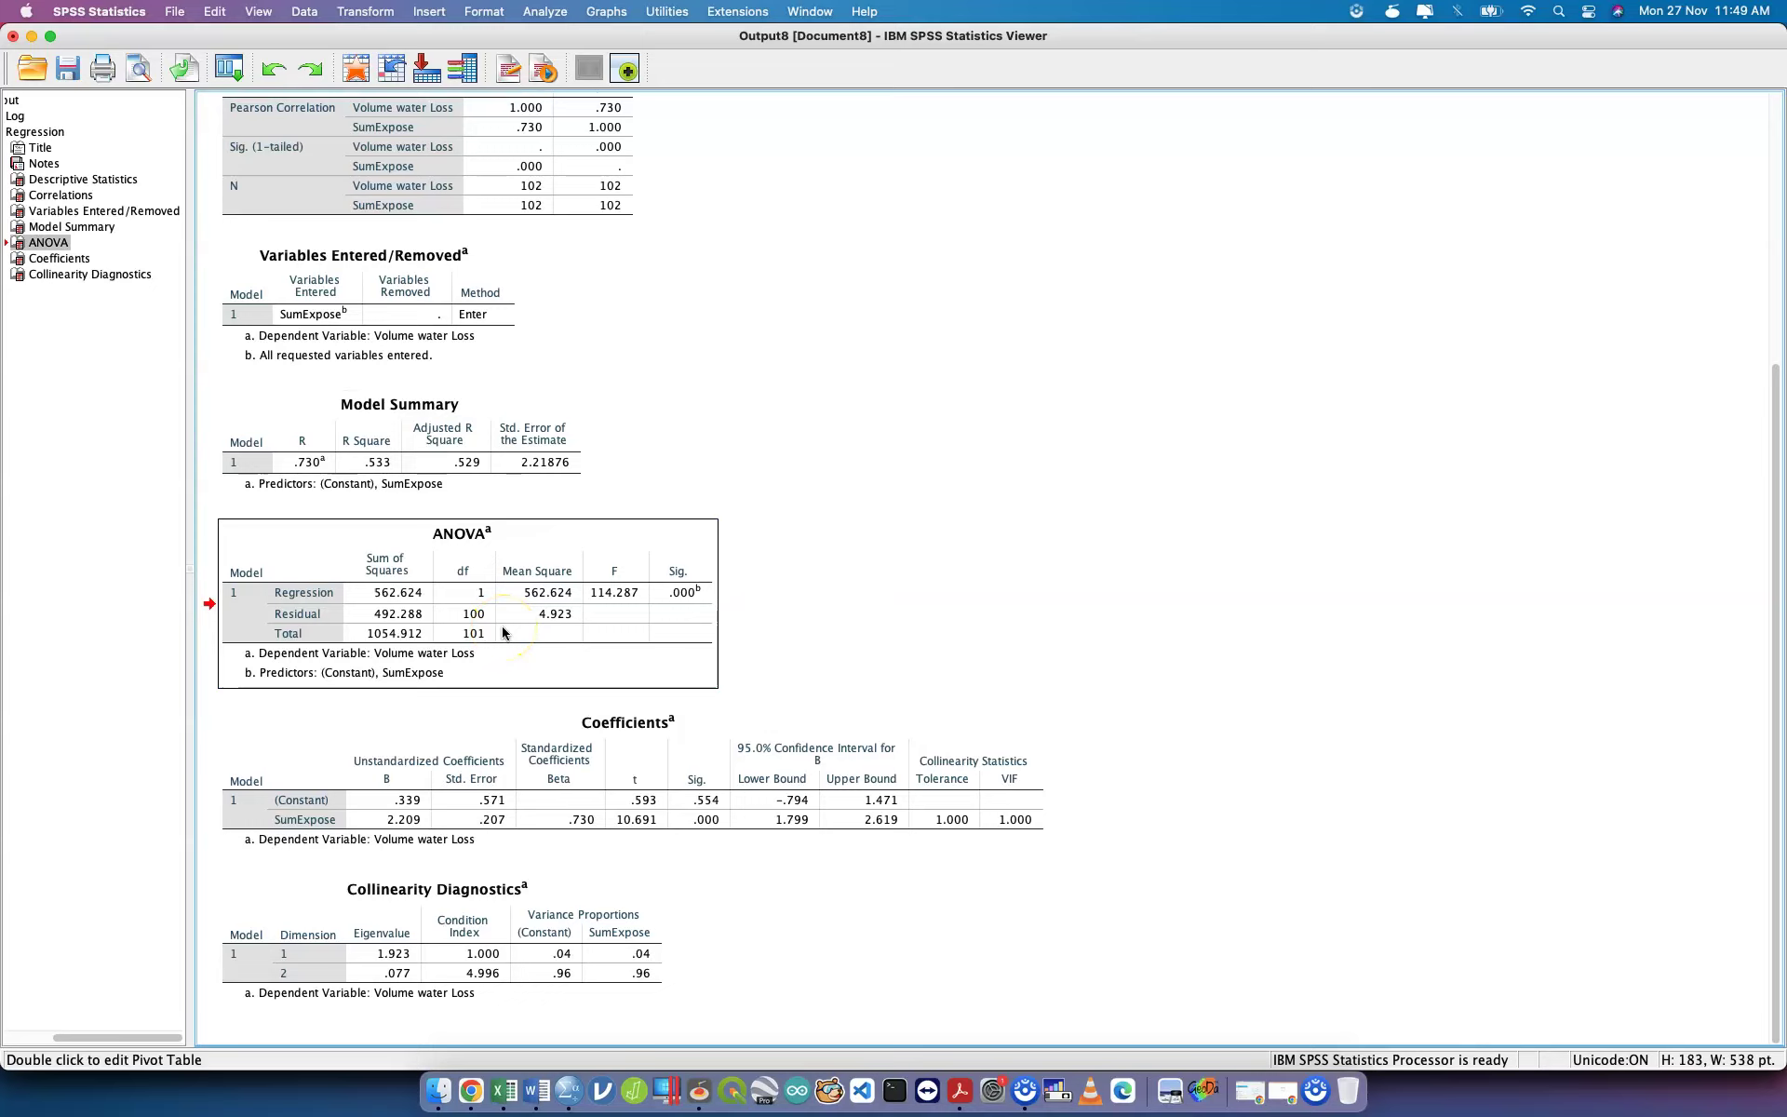
click(519, 856)
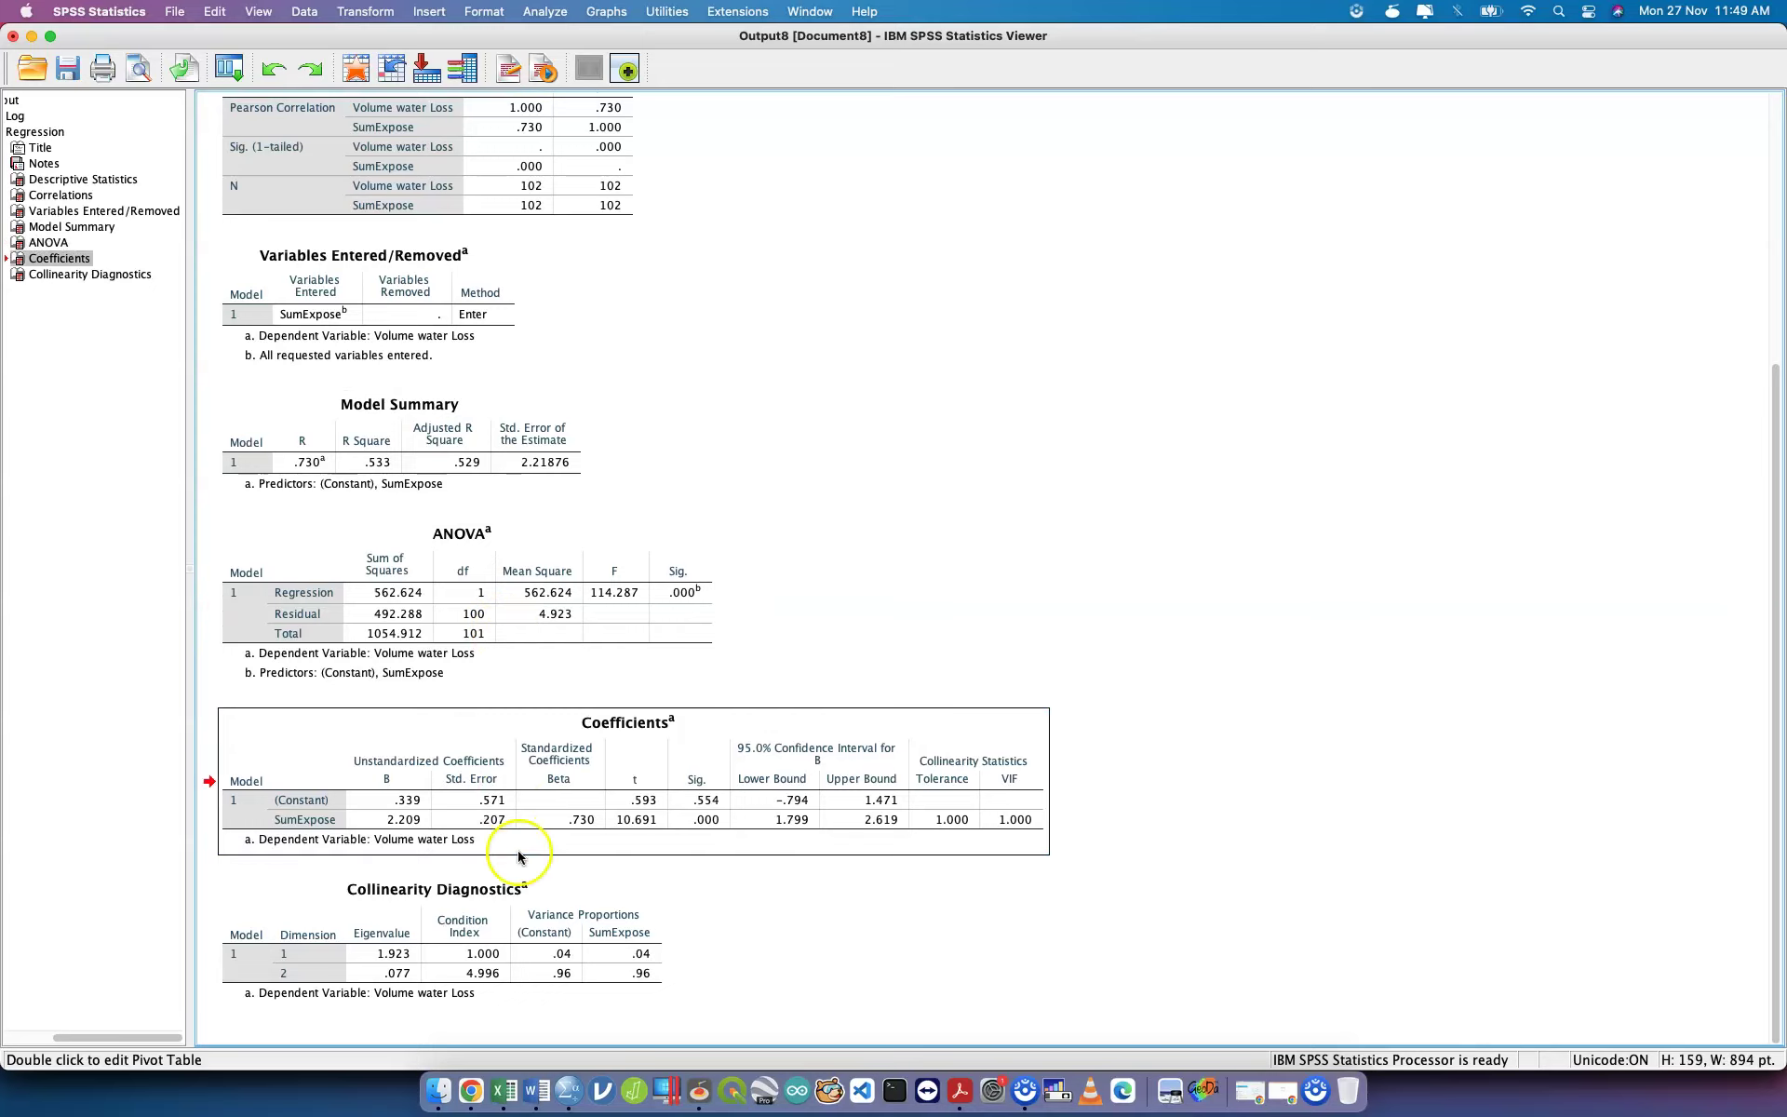